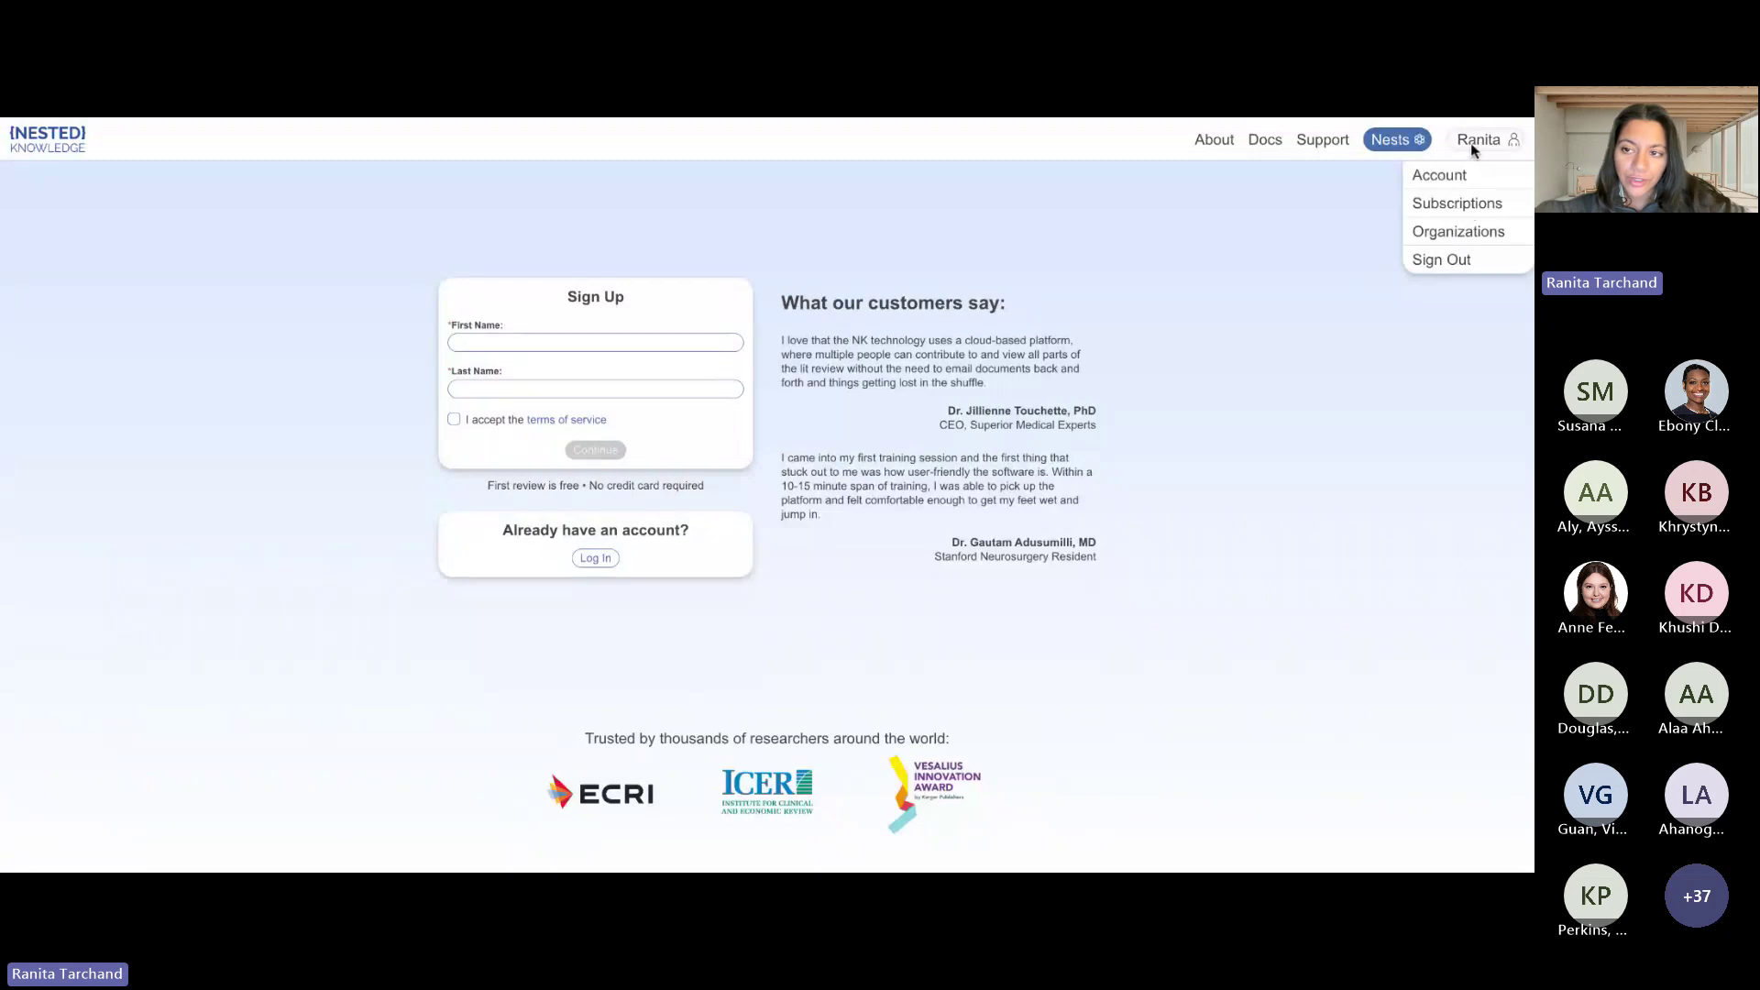
View the account's organizations, then return to the nests and open the Bevacizumab in NSCLC nest.
click(1460, 240)
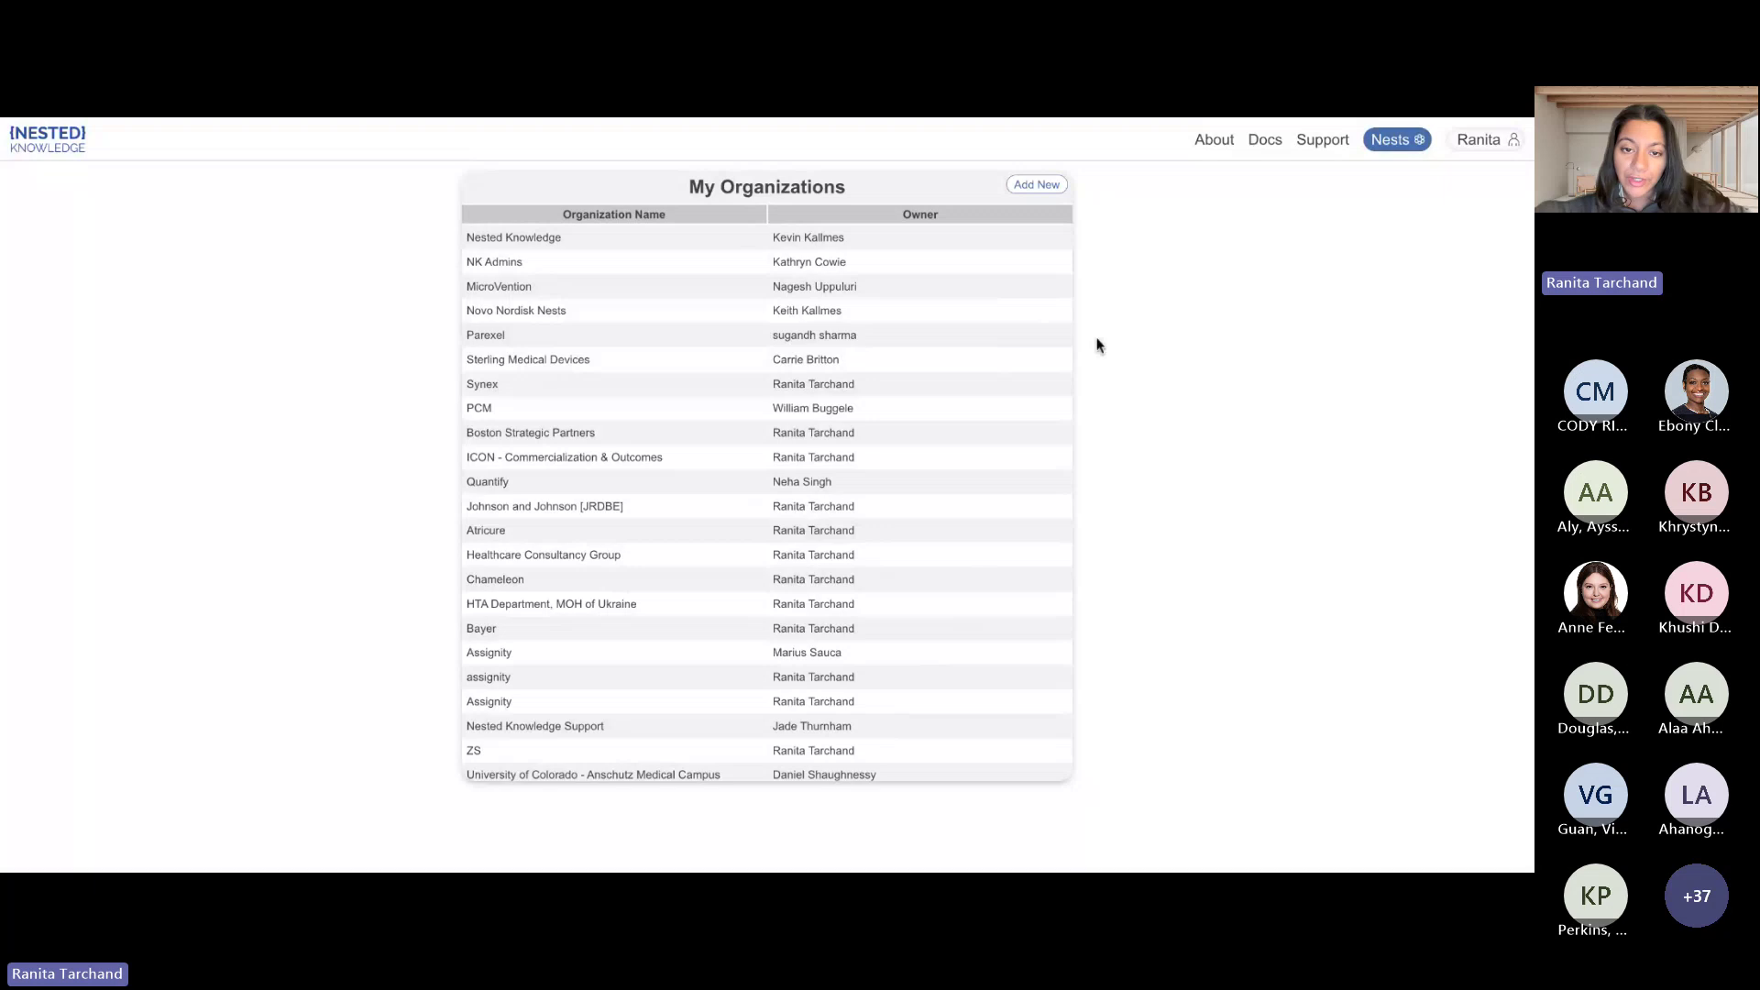
click(1414, 156)
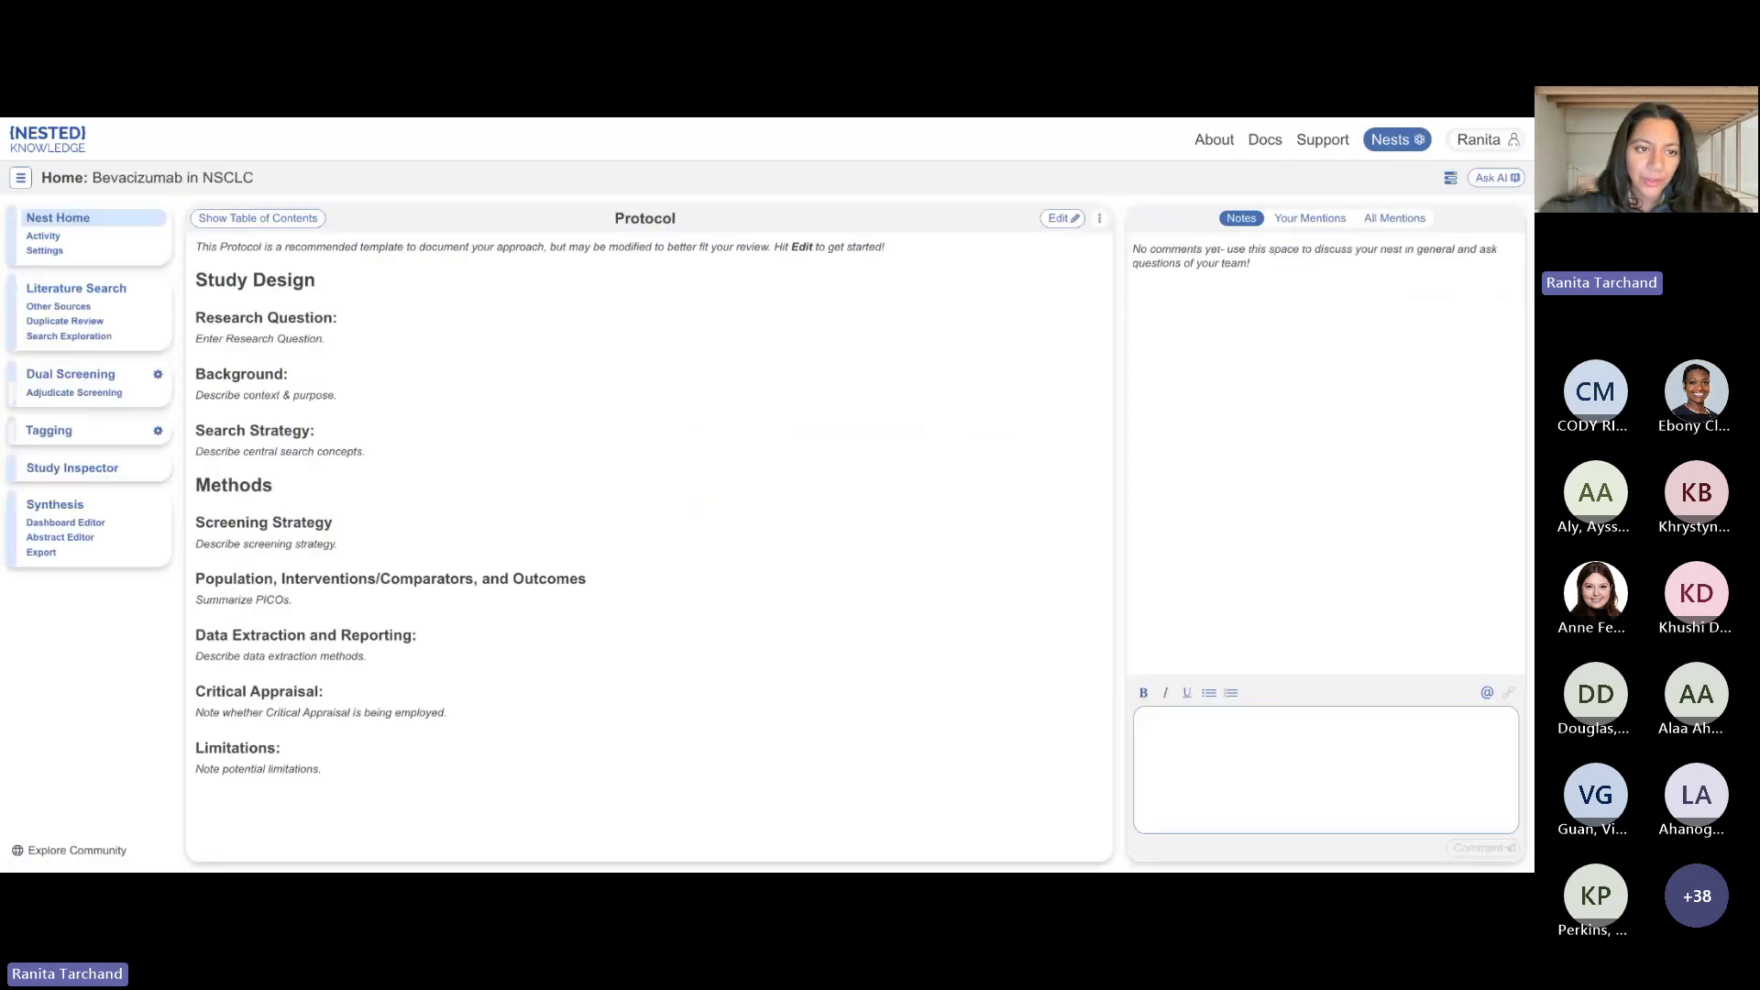
Examine the automatic and file import options for creating a new literature search, and close them without adding a search.
click(51, 290)
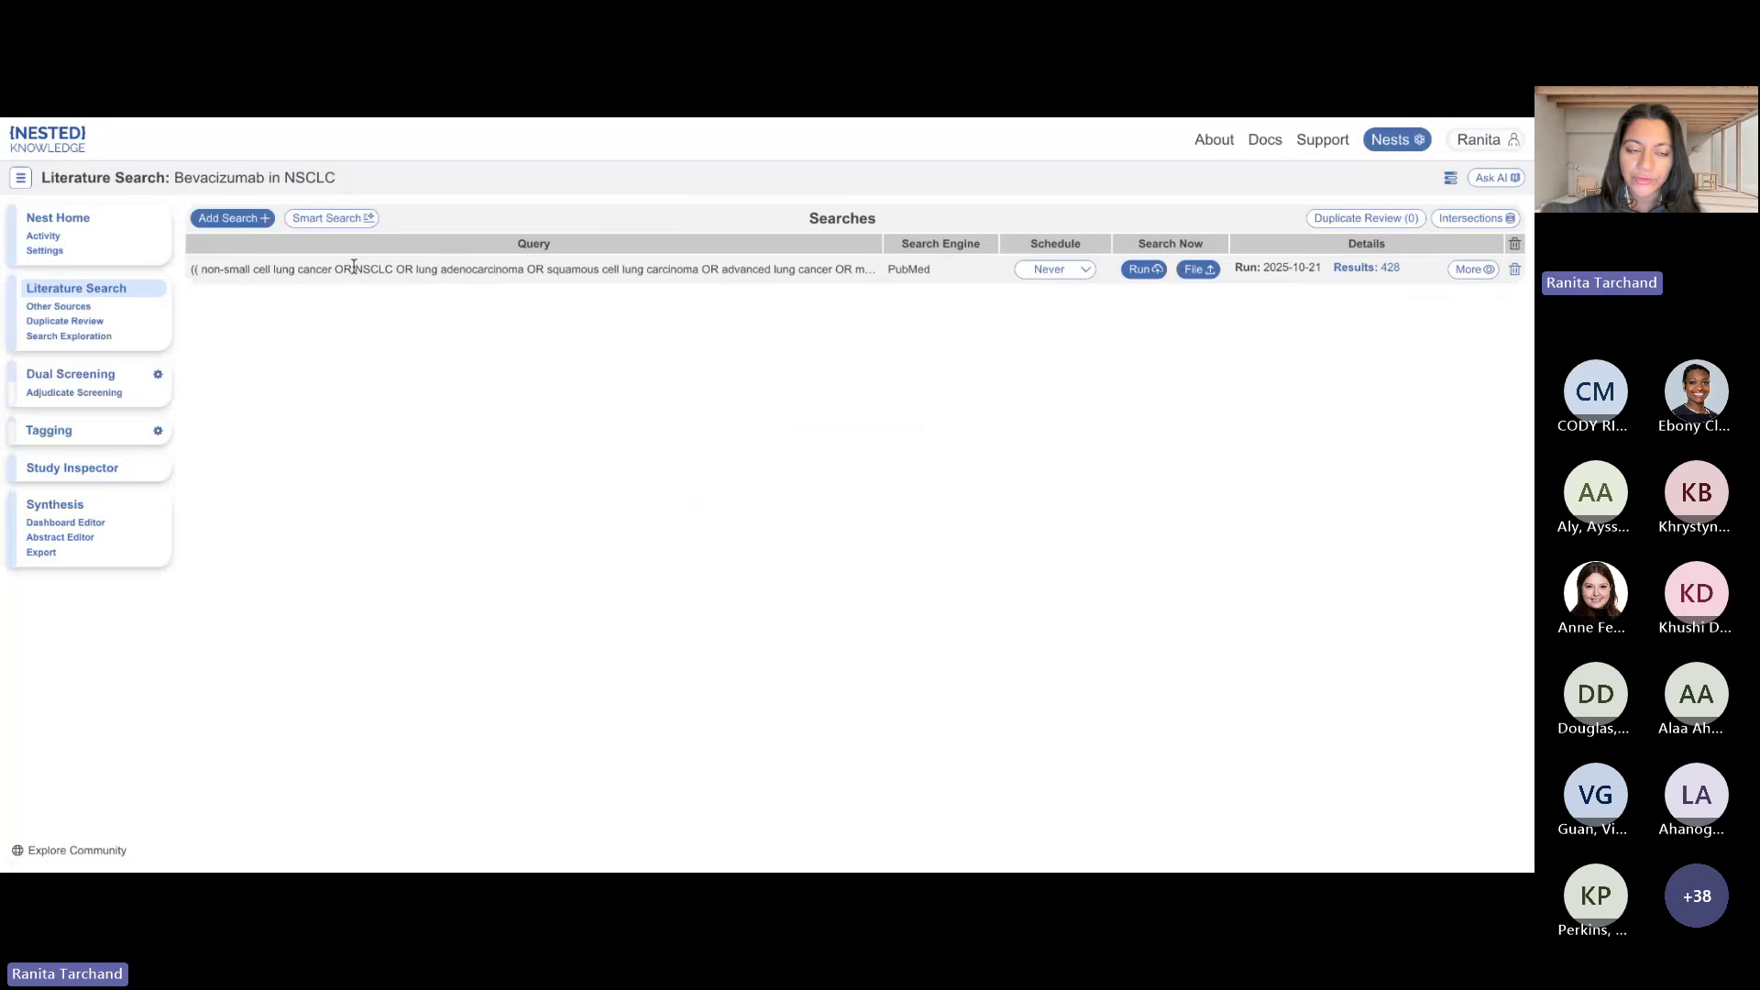
click(228, 218)
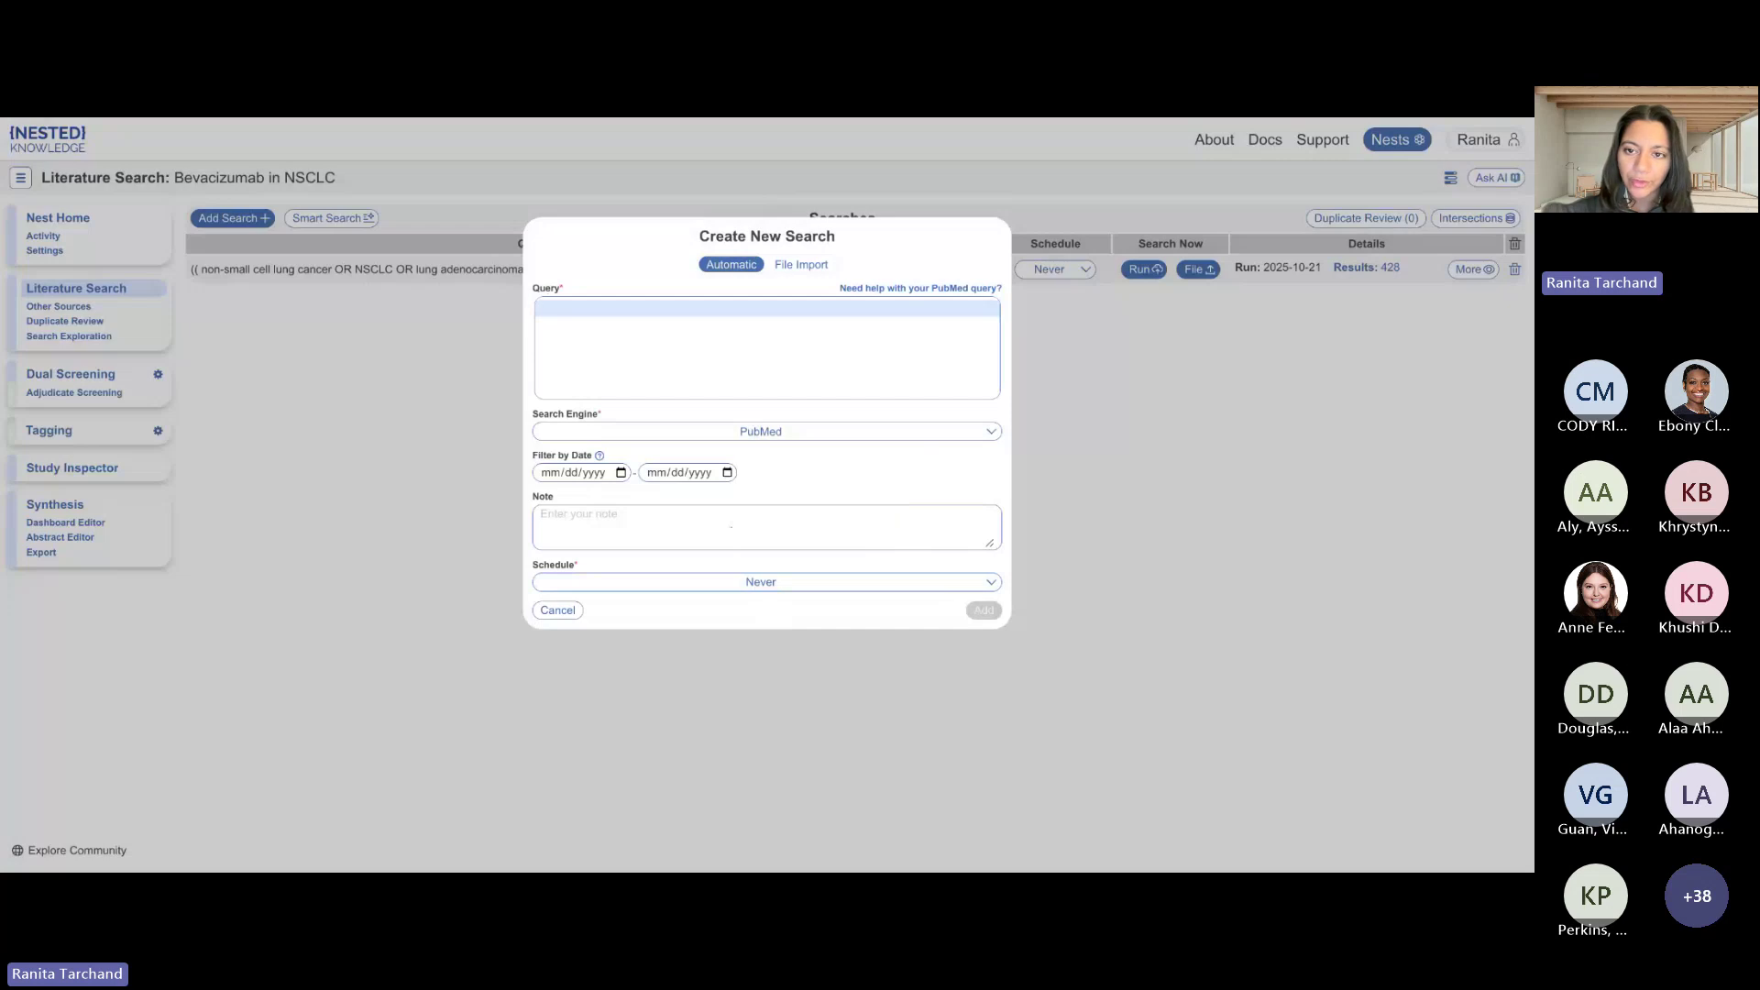
click(795, 271)
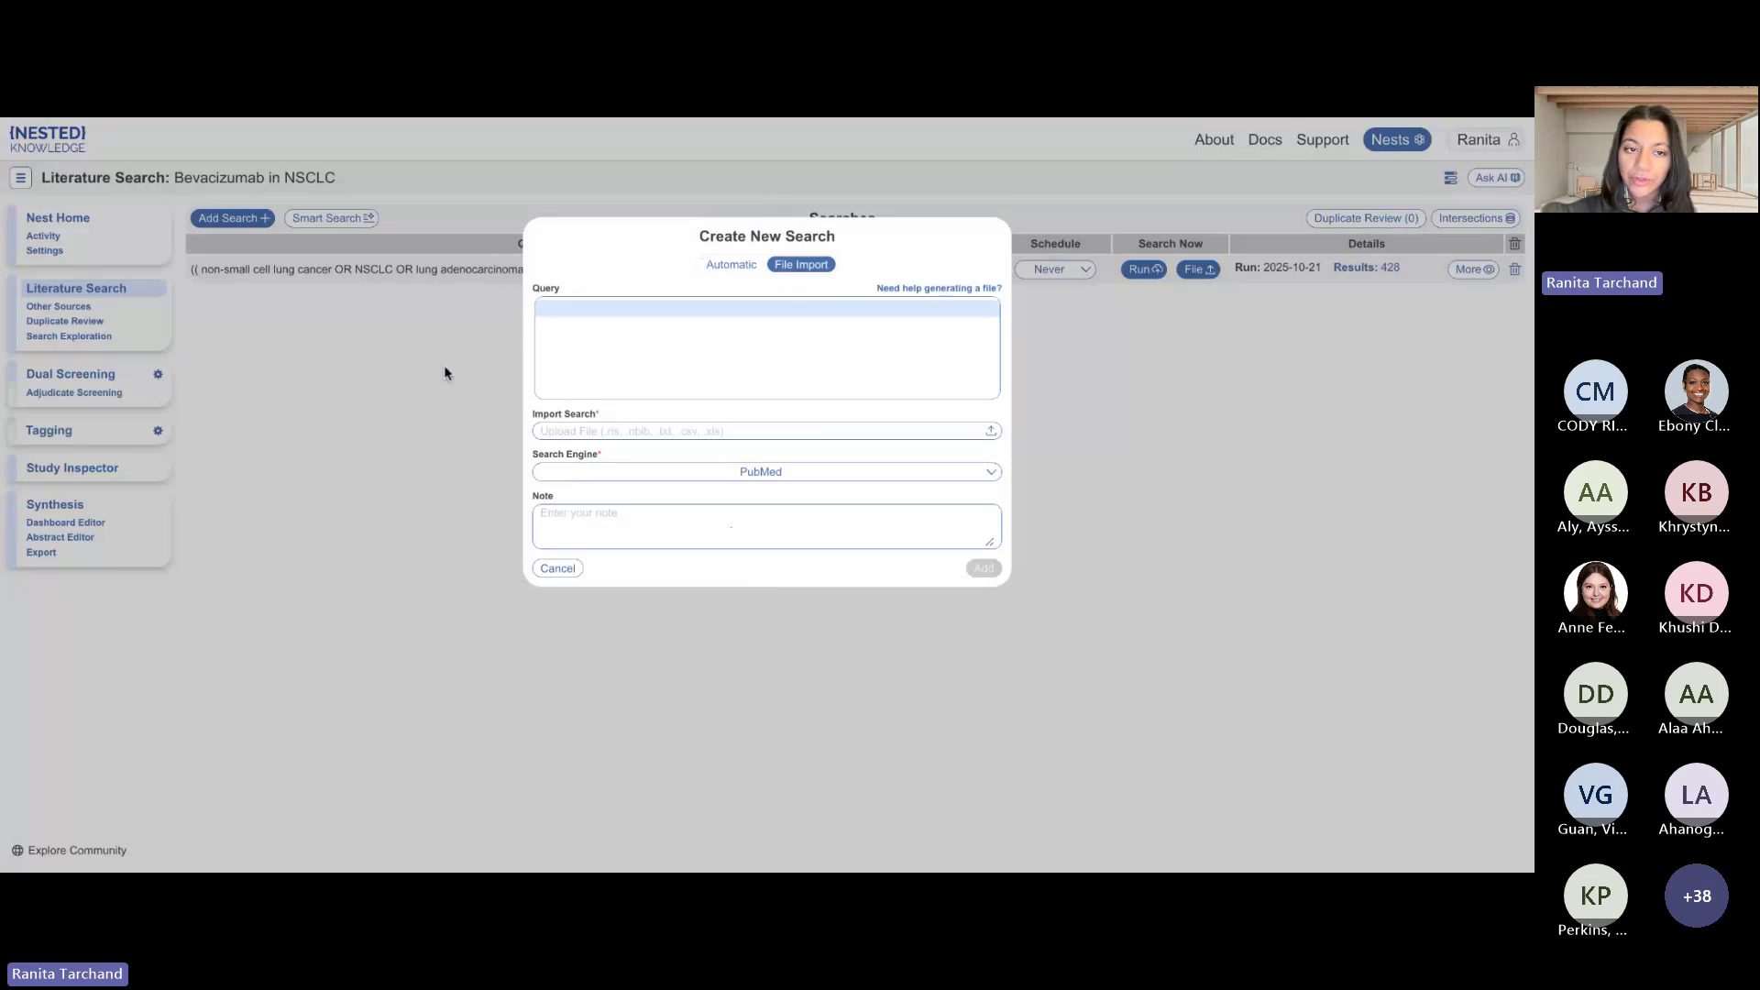
key(Escape)
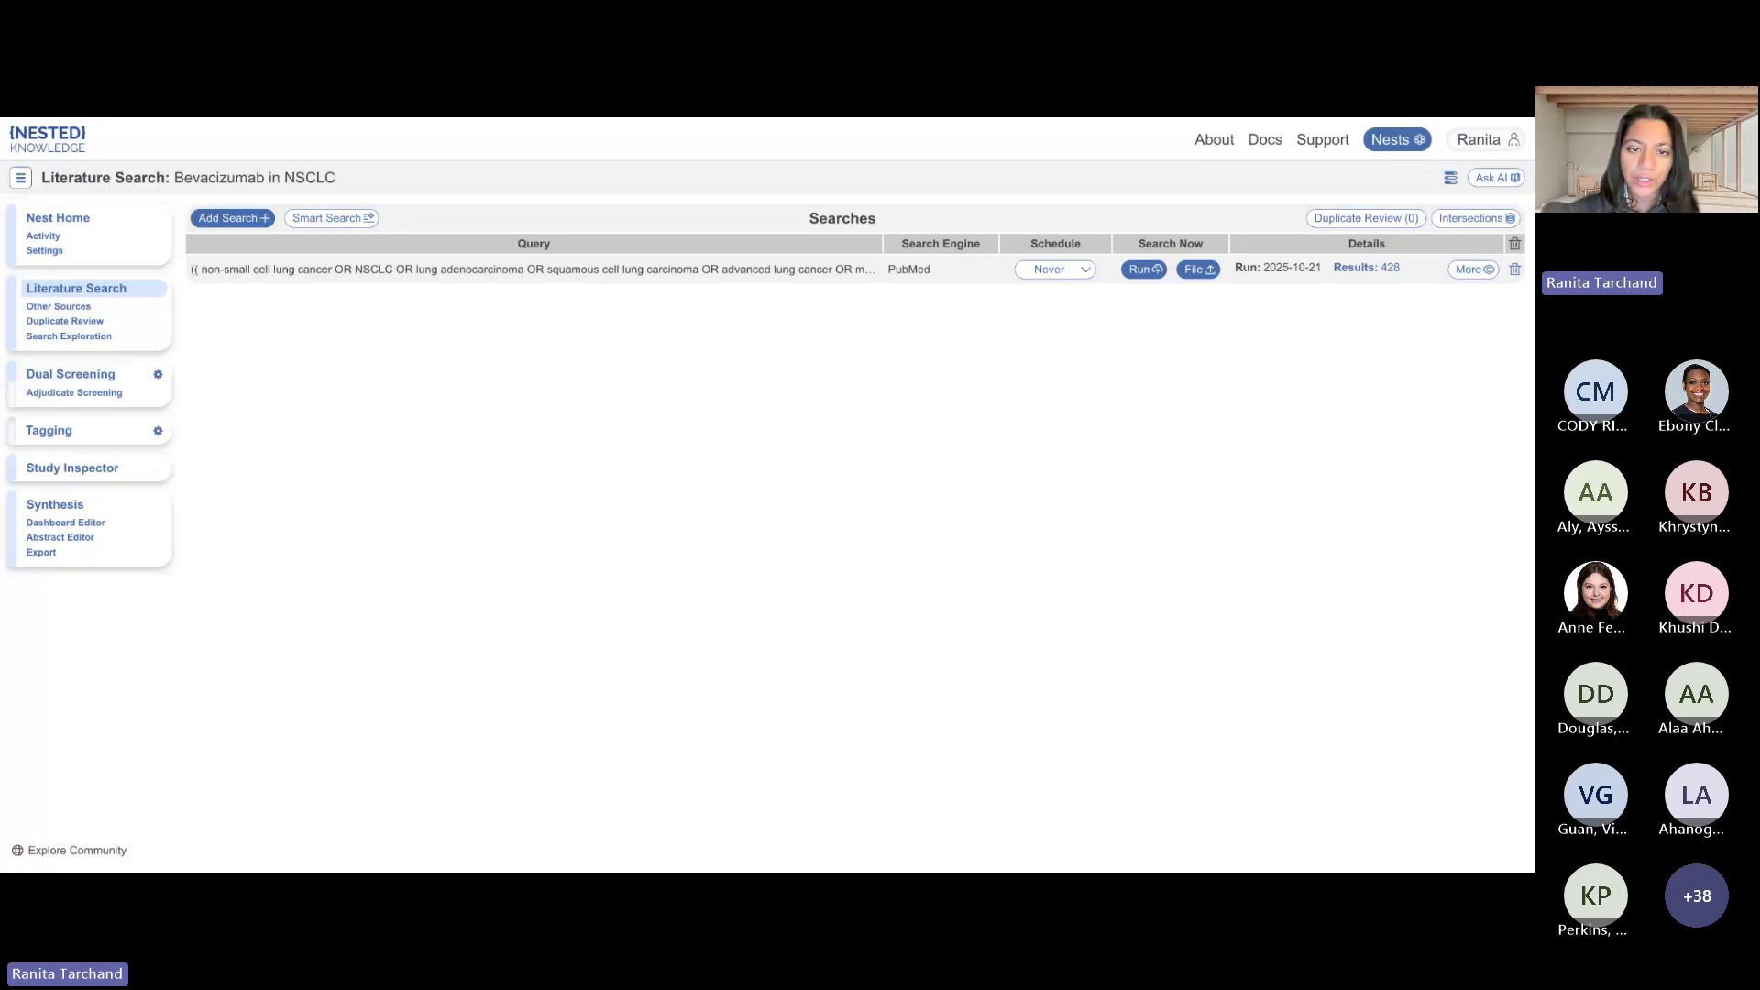
Bring Query One from the recent Smart Search queries into a new PubMed search, review its terms, and close it without adding.
click(351, 226)
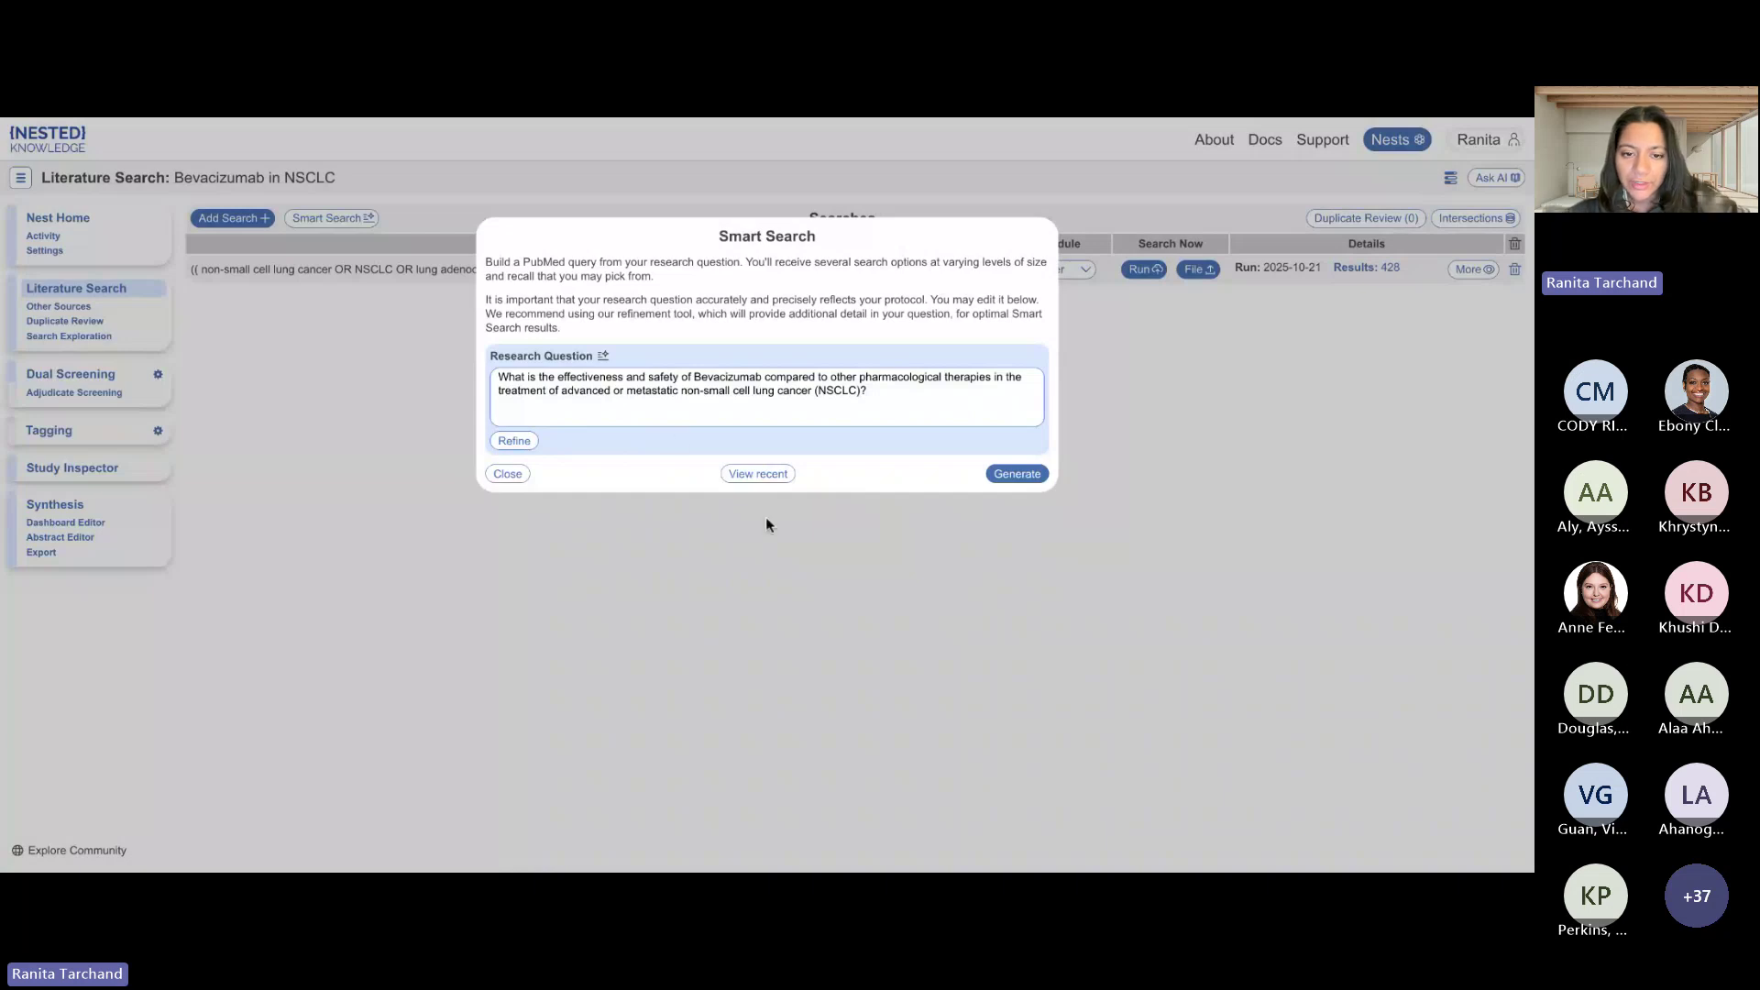
click(736, 474)
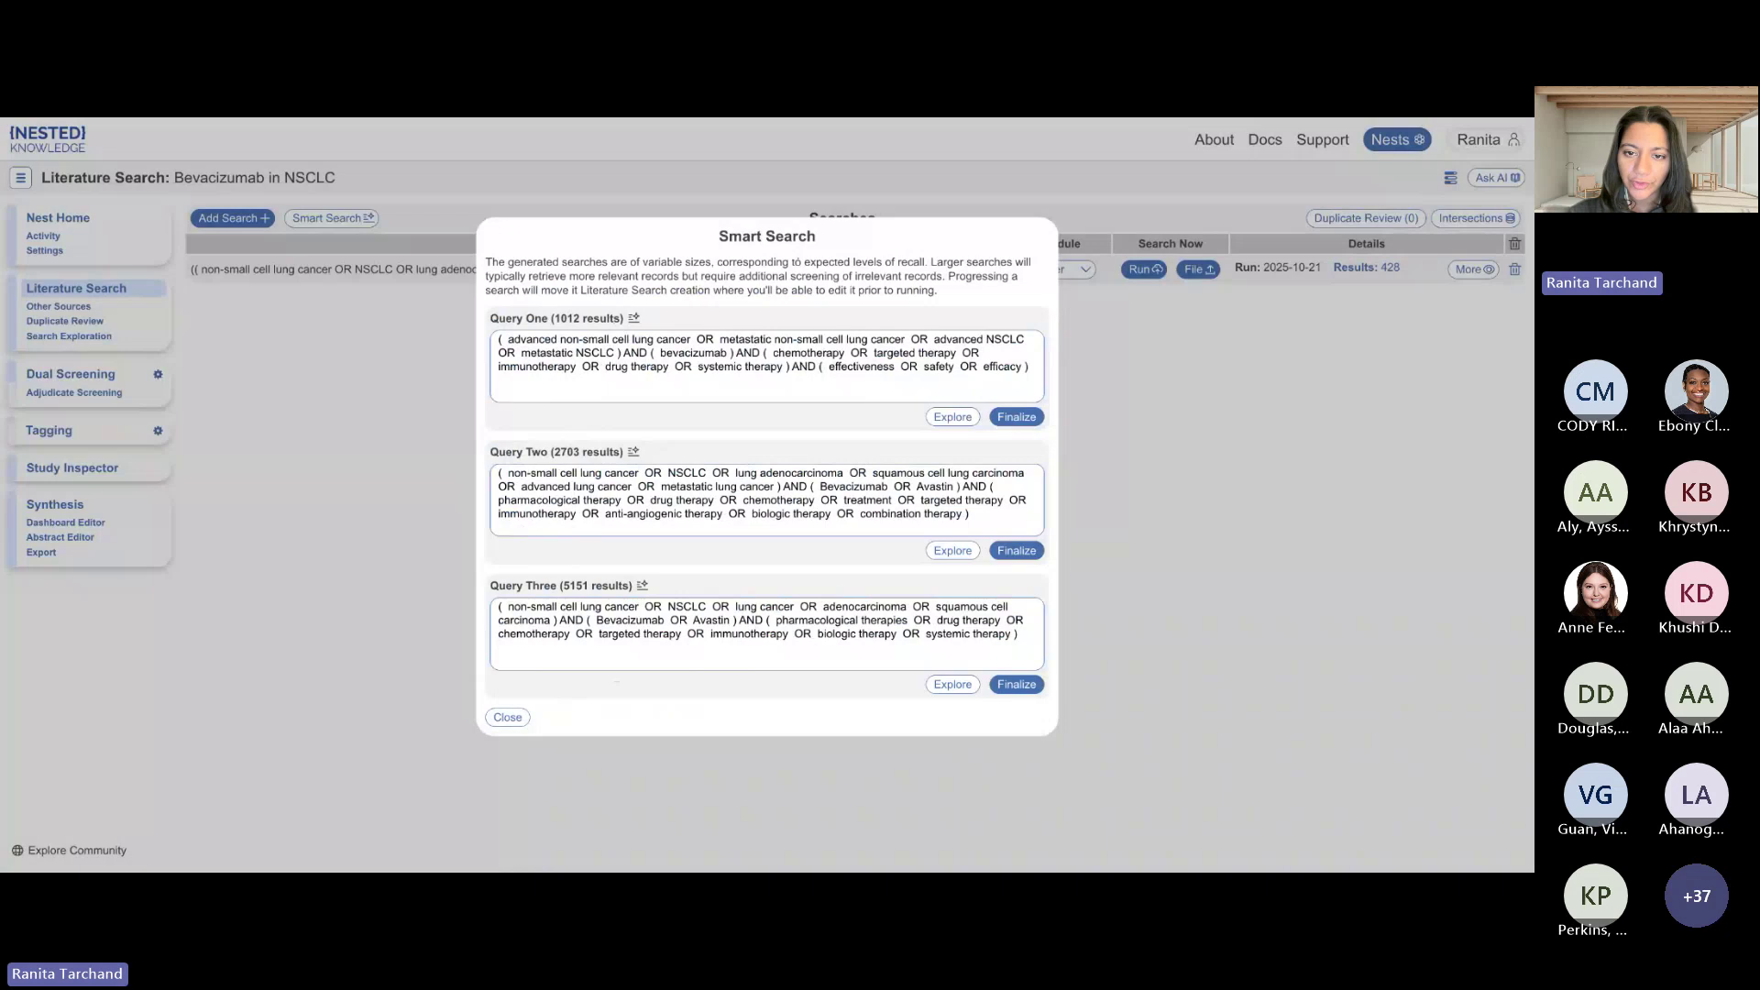
click(1022, 417)
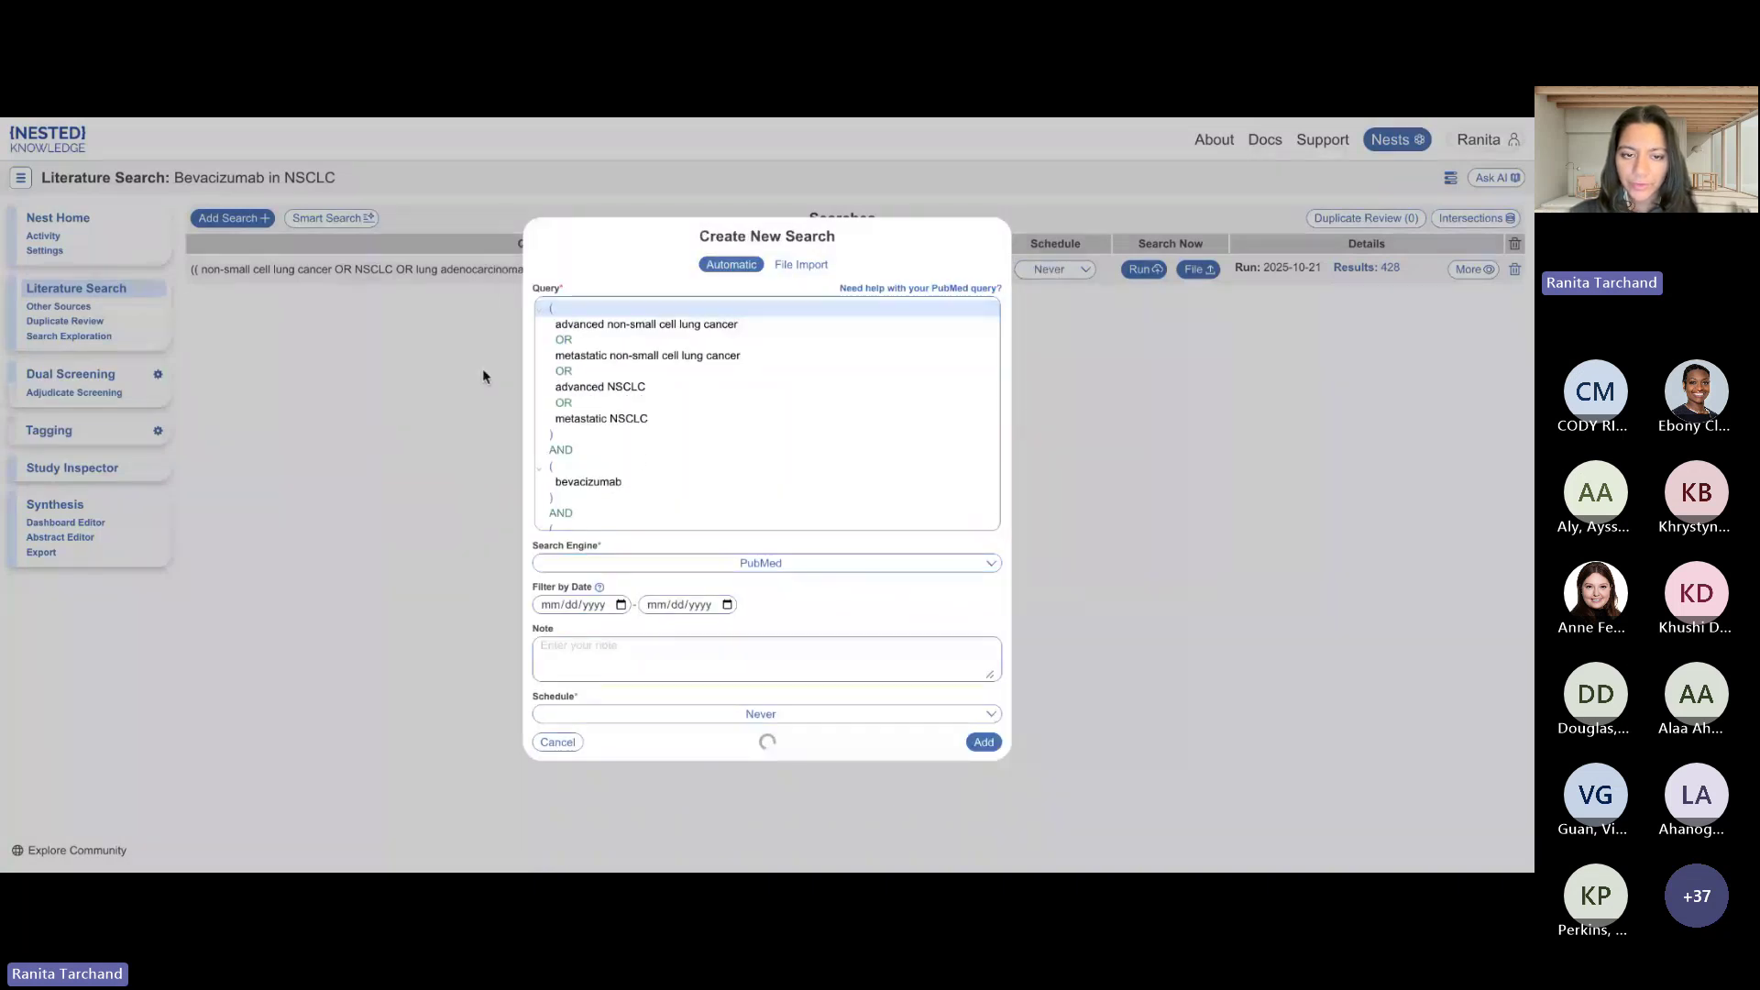
scroll(599, 393, down, 5)
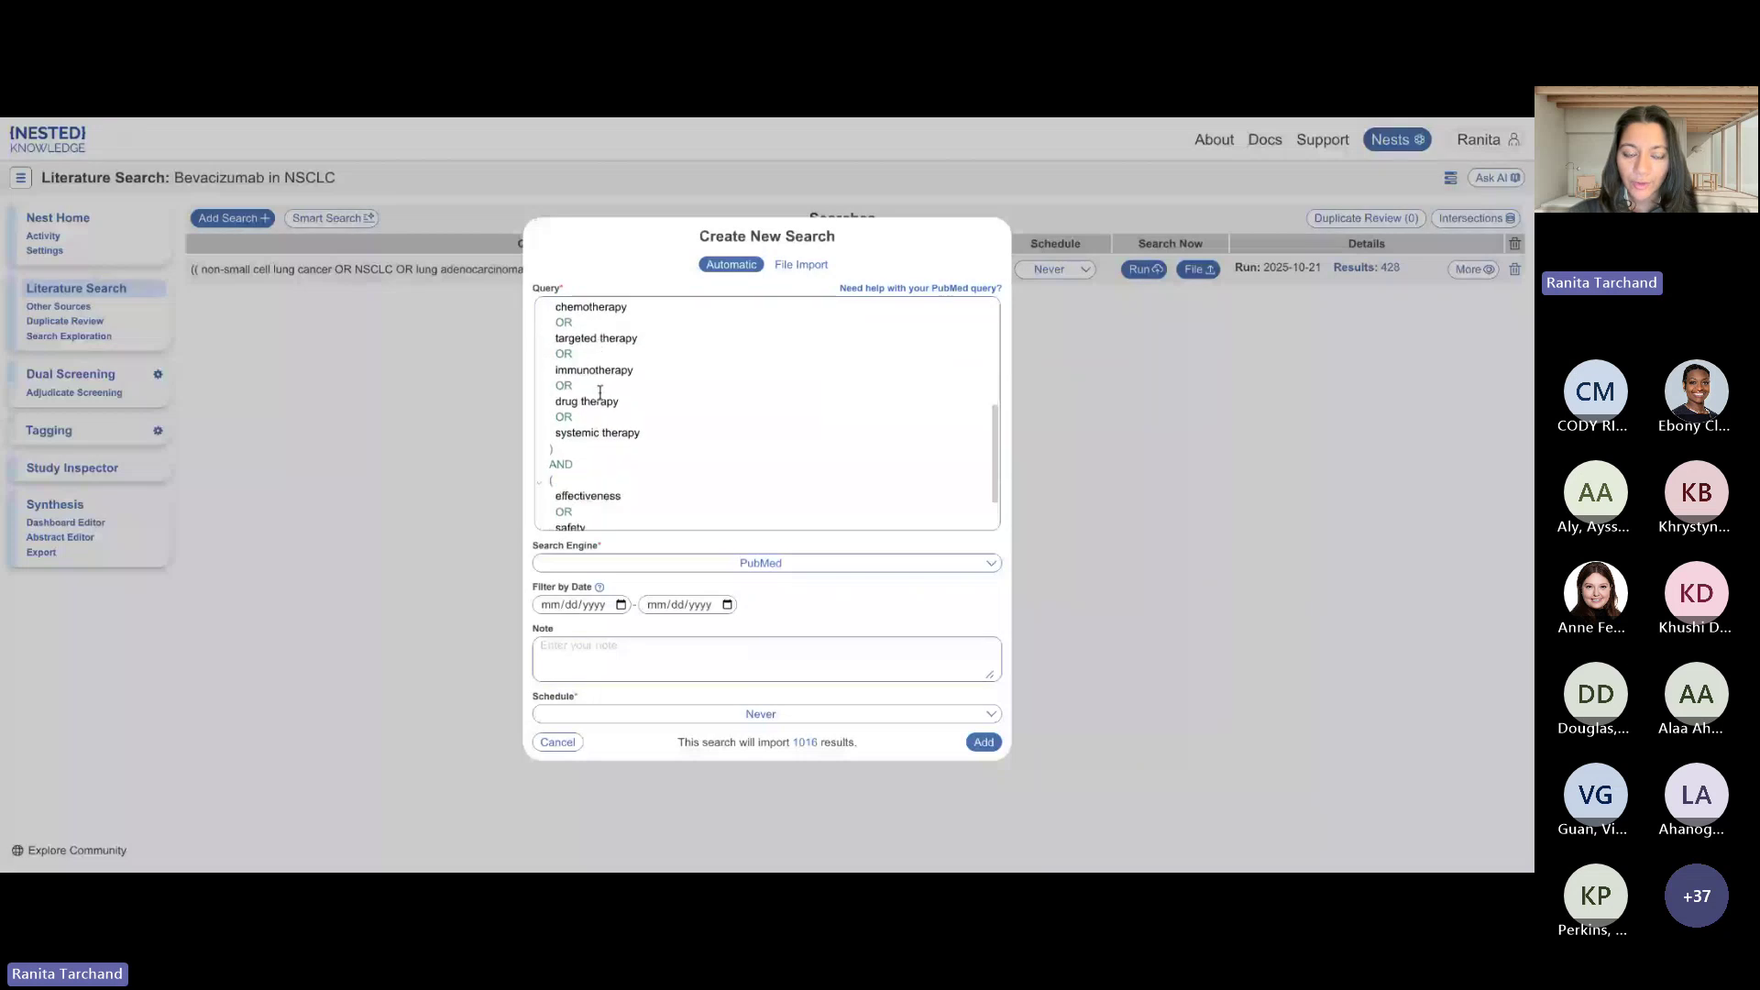
scroll(599, 392, down, 1)
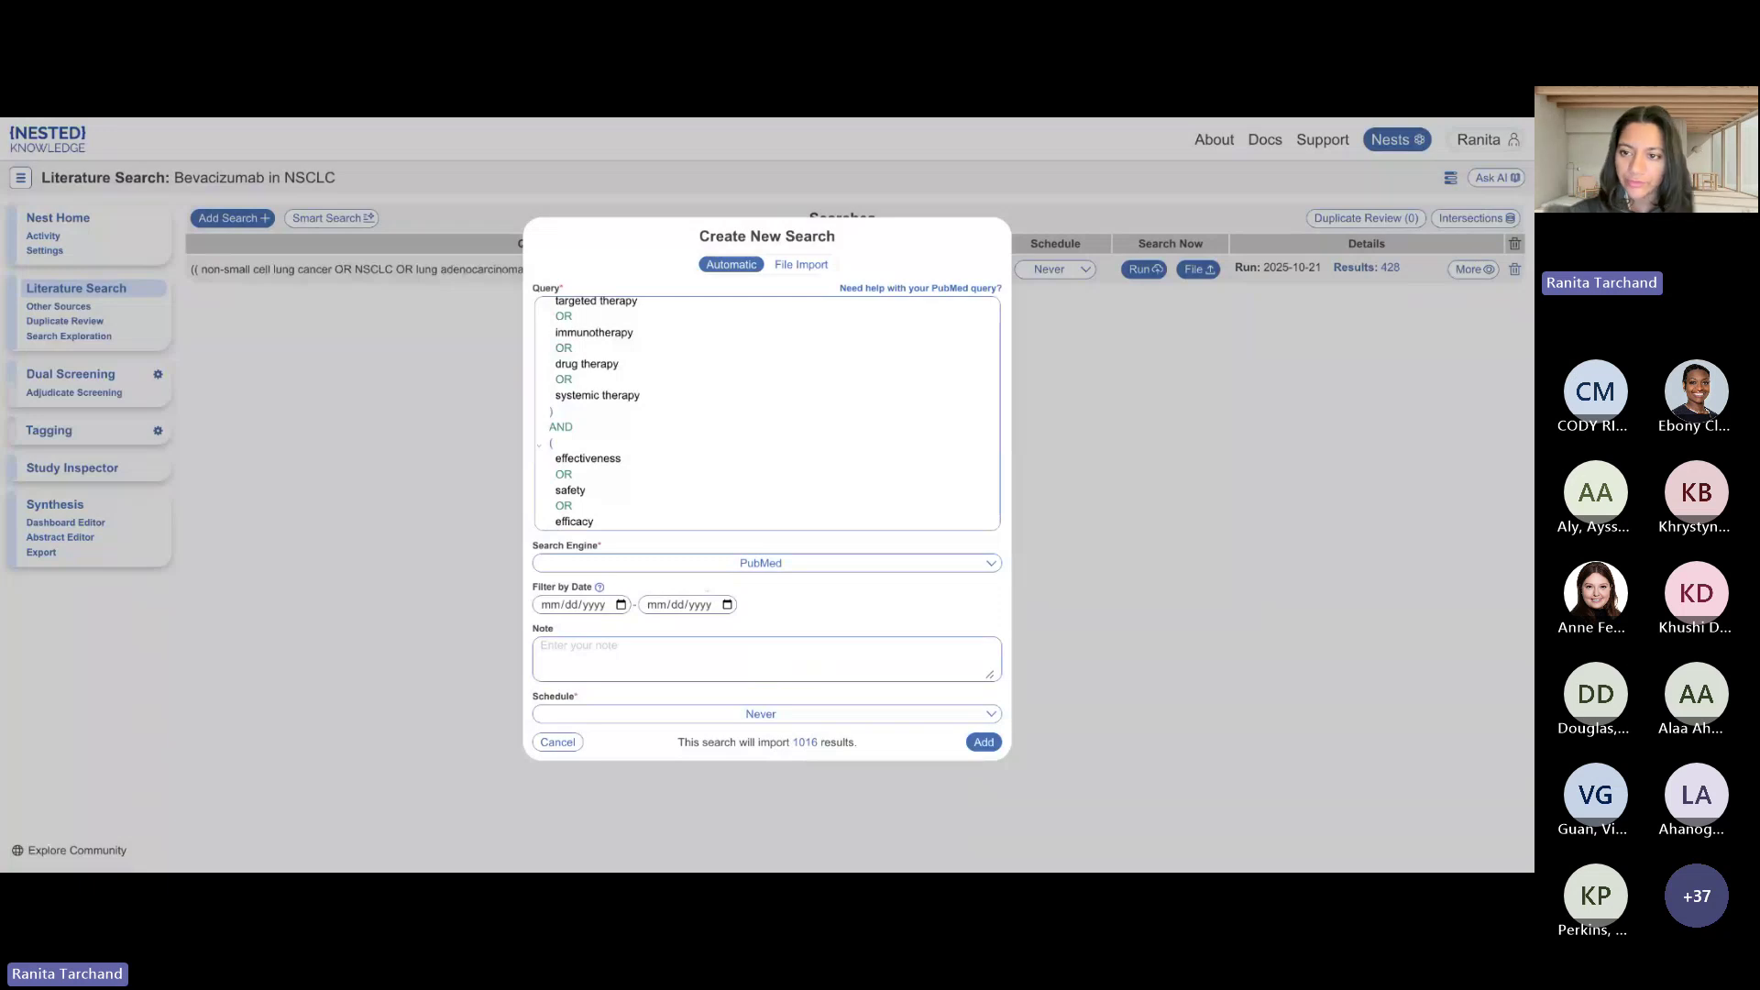
click(394, 469)
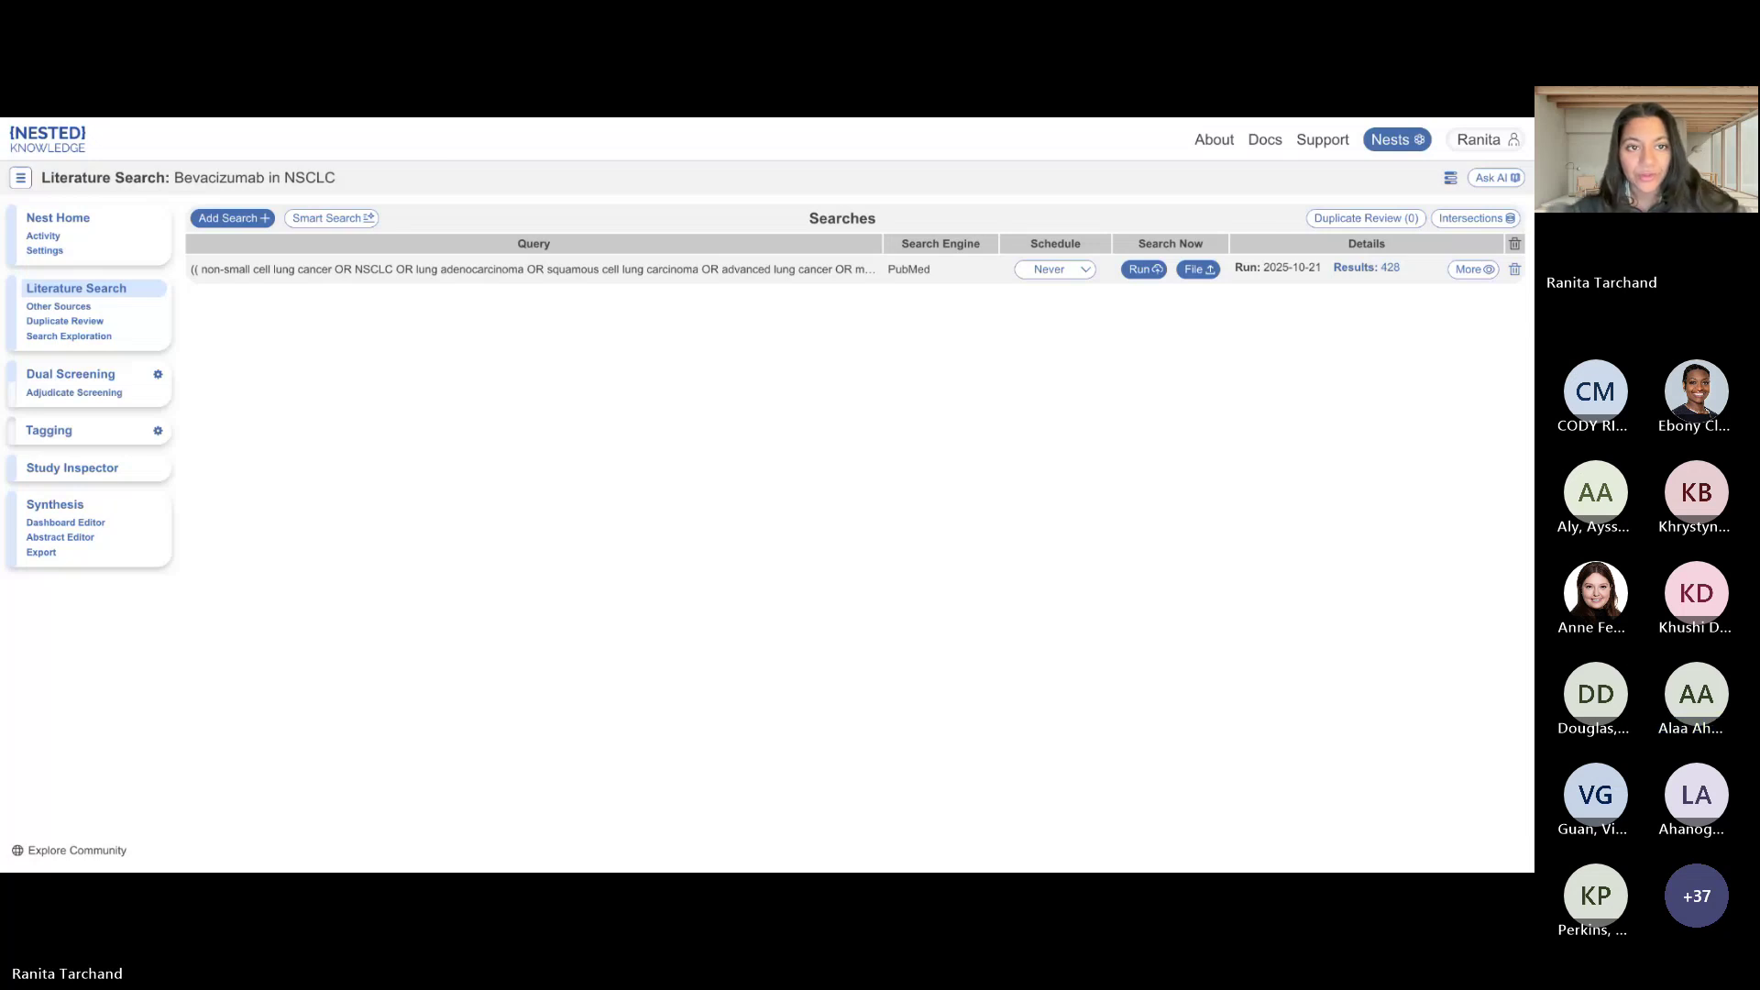
Browse the list of nests and reopen the literature search of the Bevacizumab in NSCLC nest.
click(1392, 144)
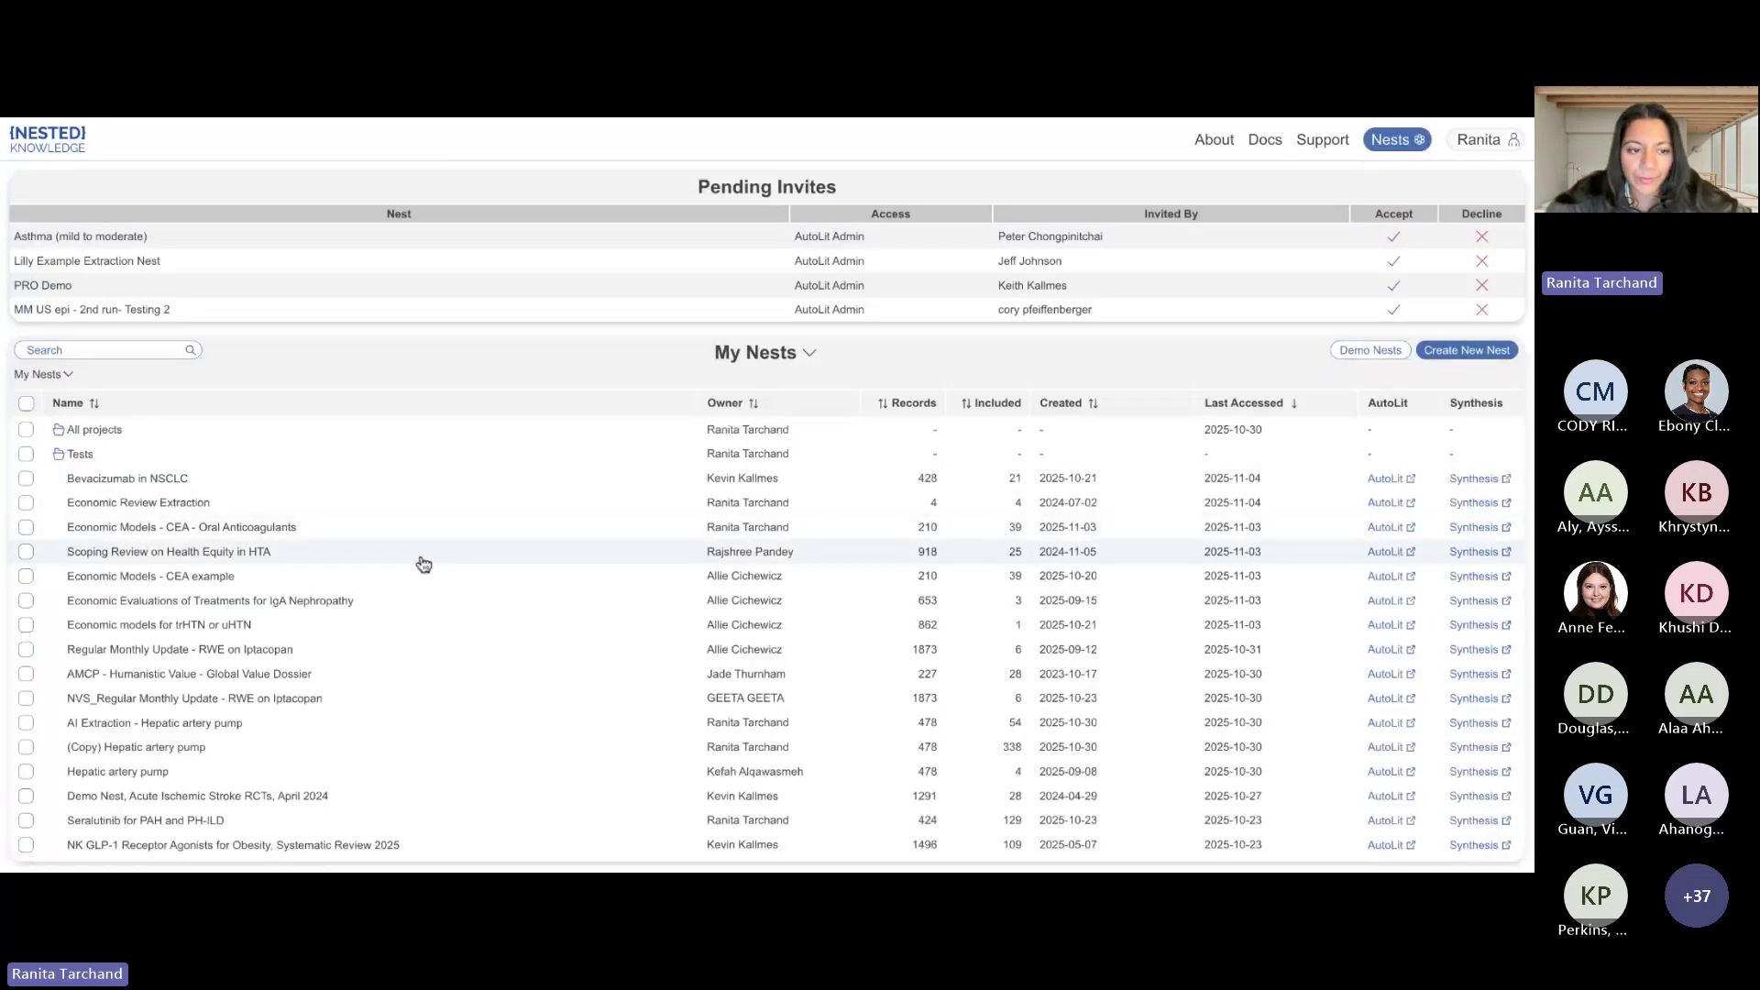
scroll(423, 564, down, 5)
scroll(404, 541, up, 5)
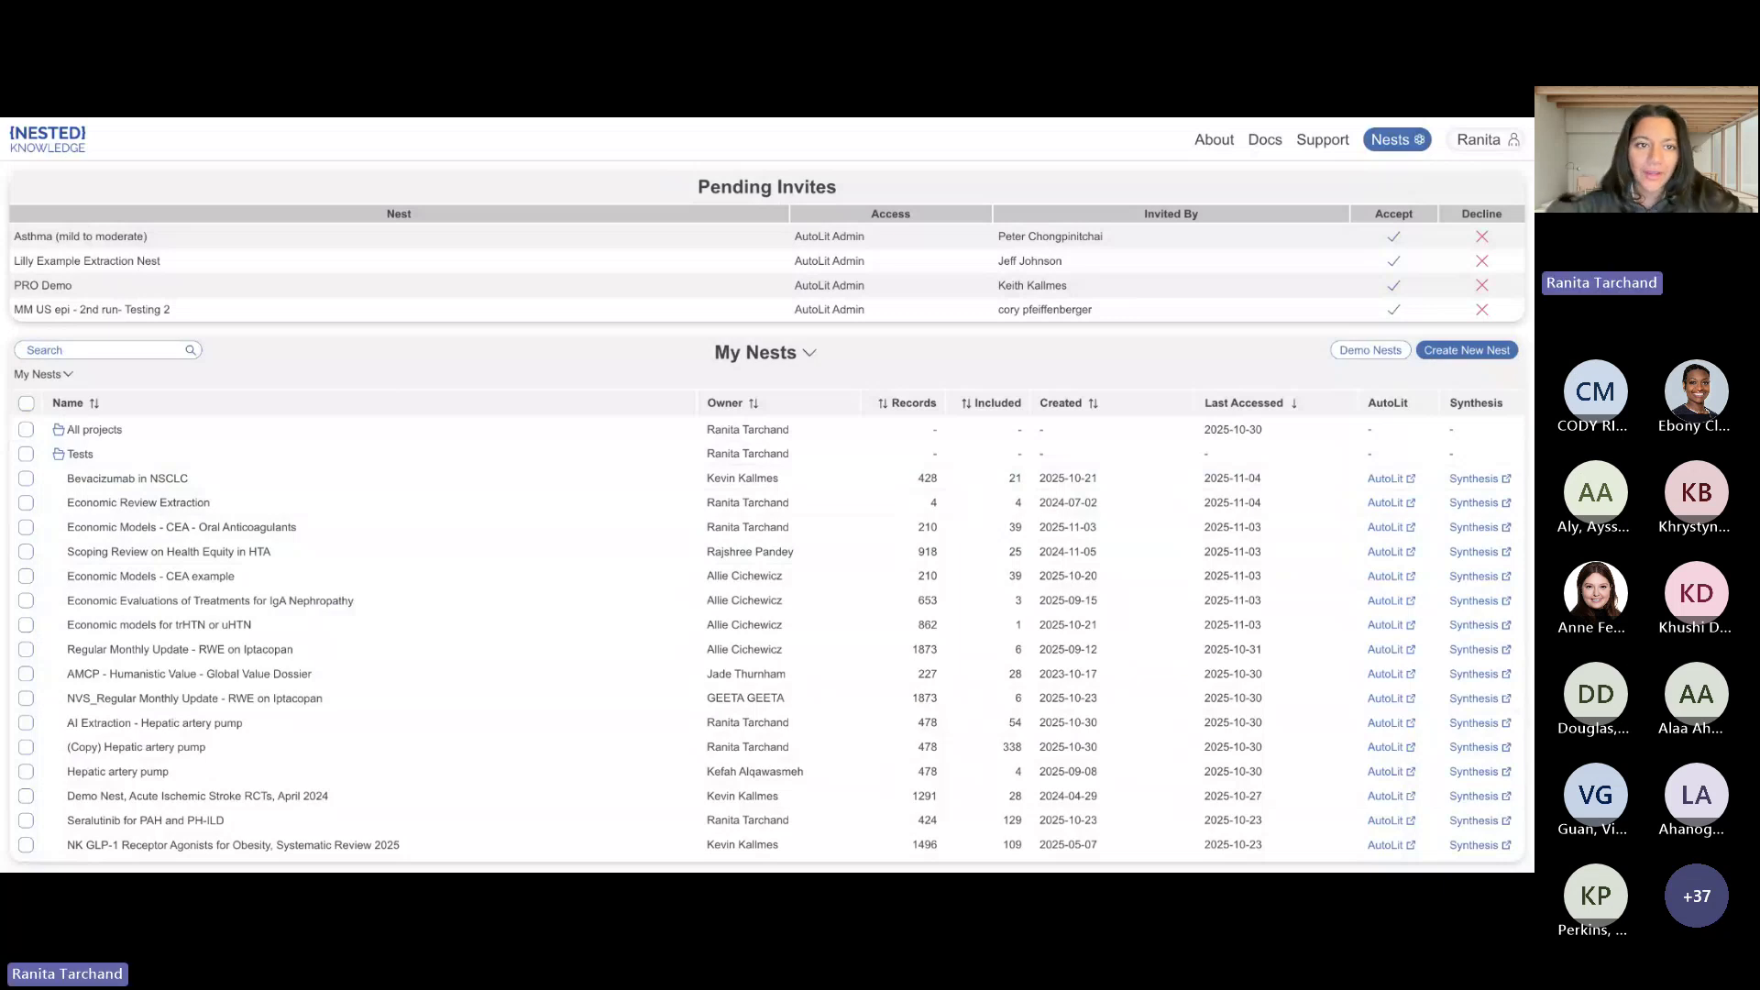
click(157, 480)
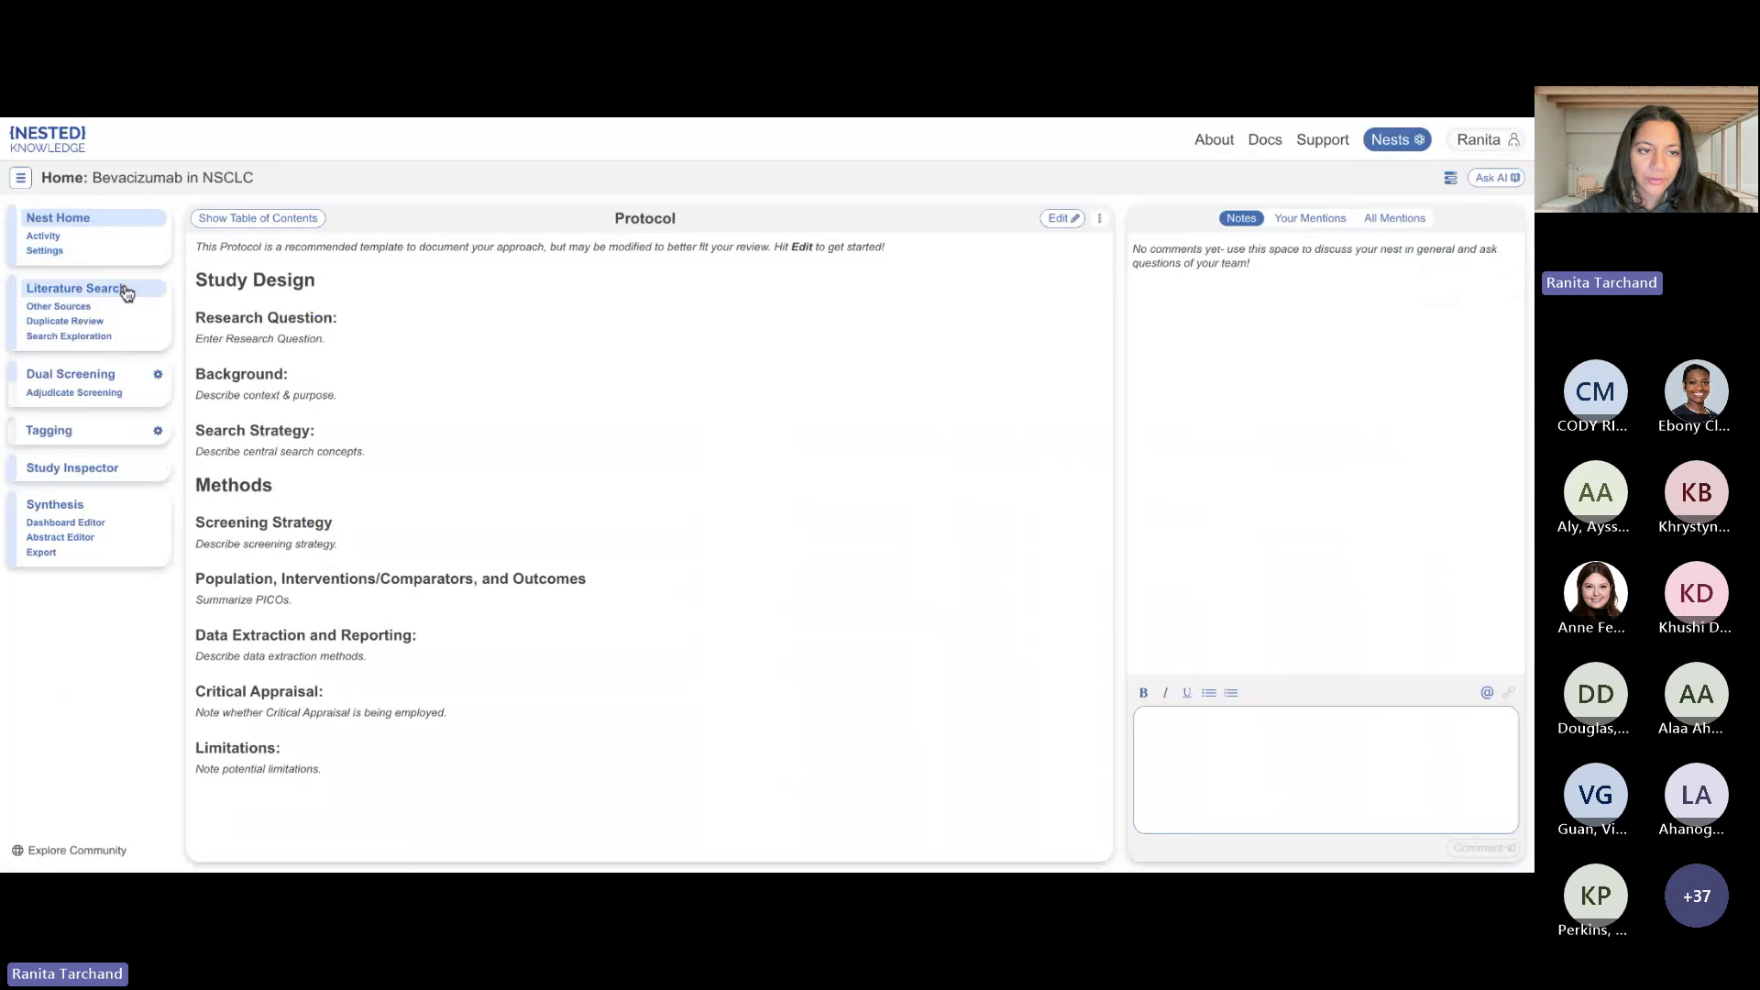
click(123, 289)
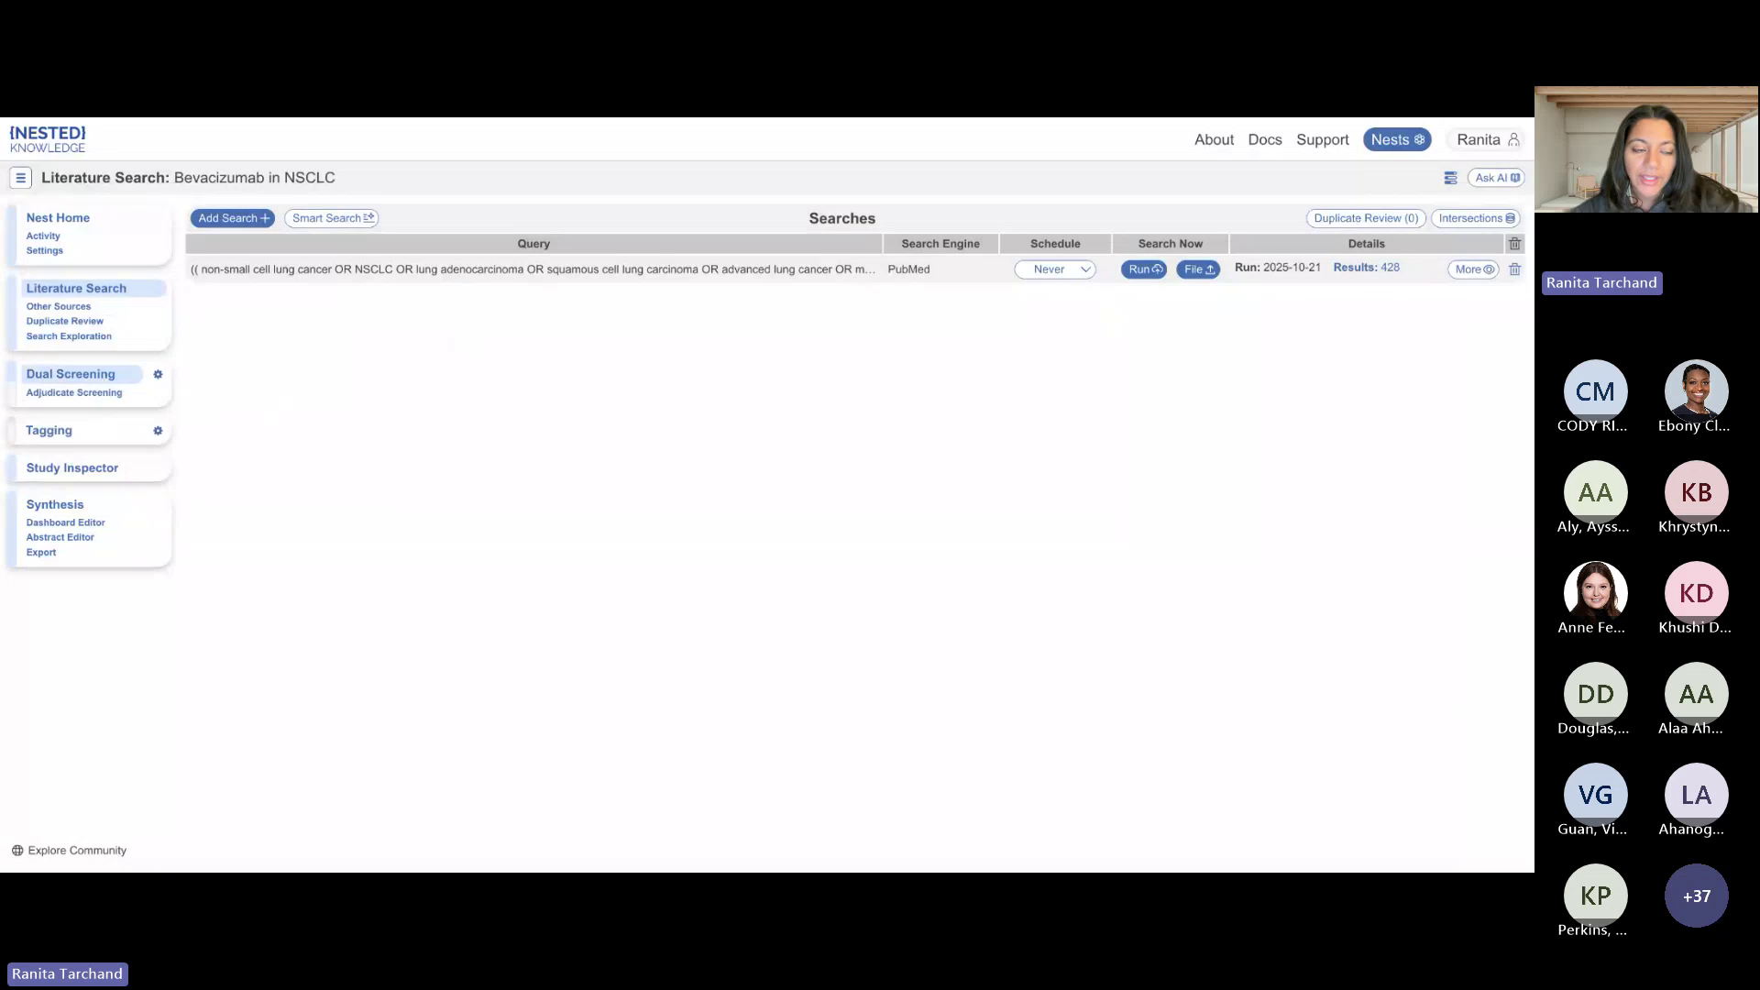
Examine the dual screening page and the nest settings for screening mode, number of reviewers, exclusion reasons and the screening model.
click(70, 374)
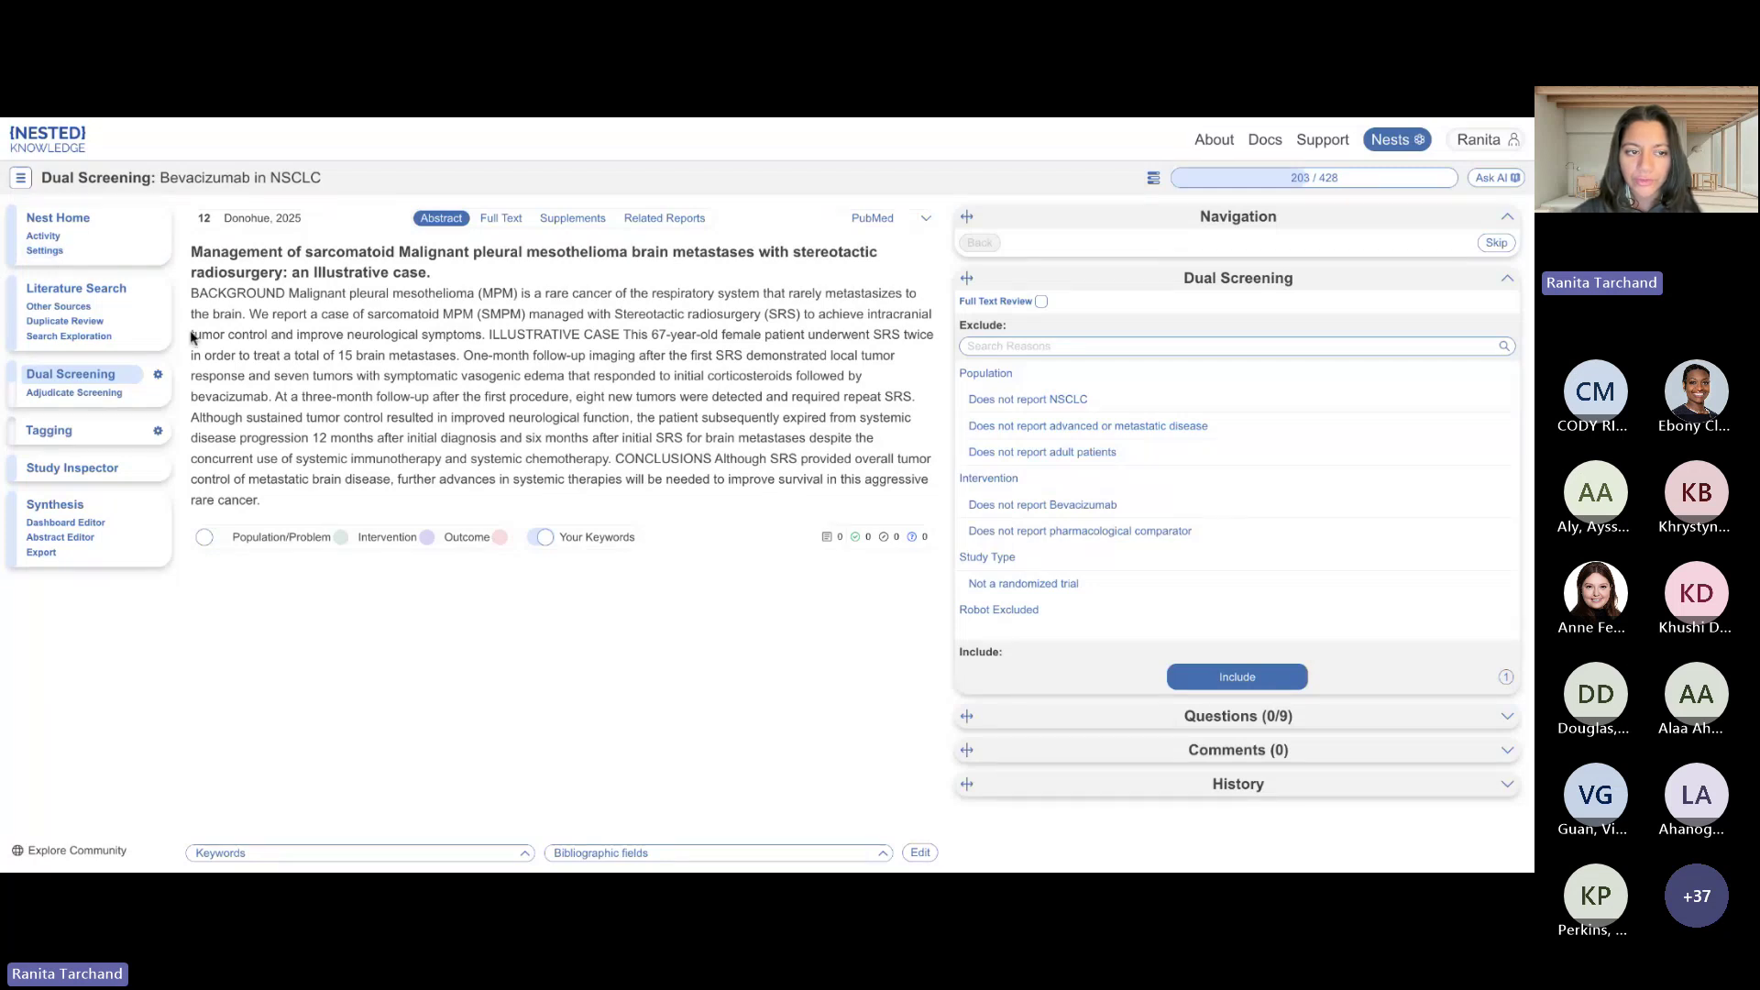
click(36, 250)
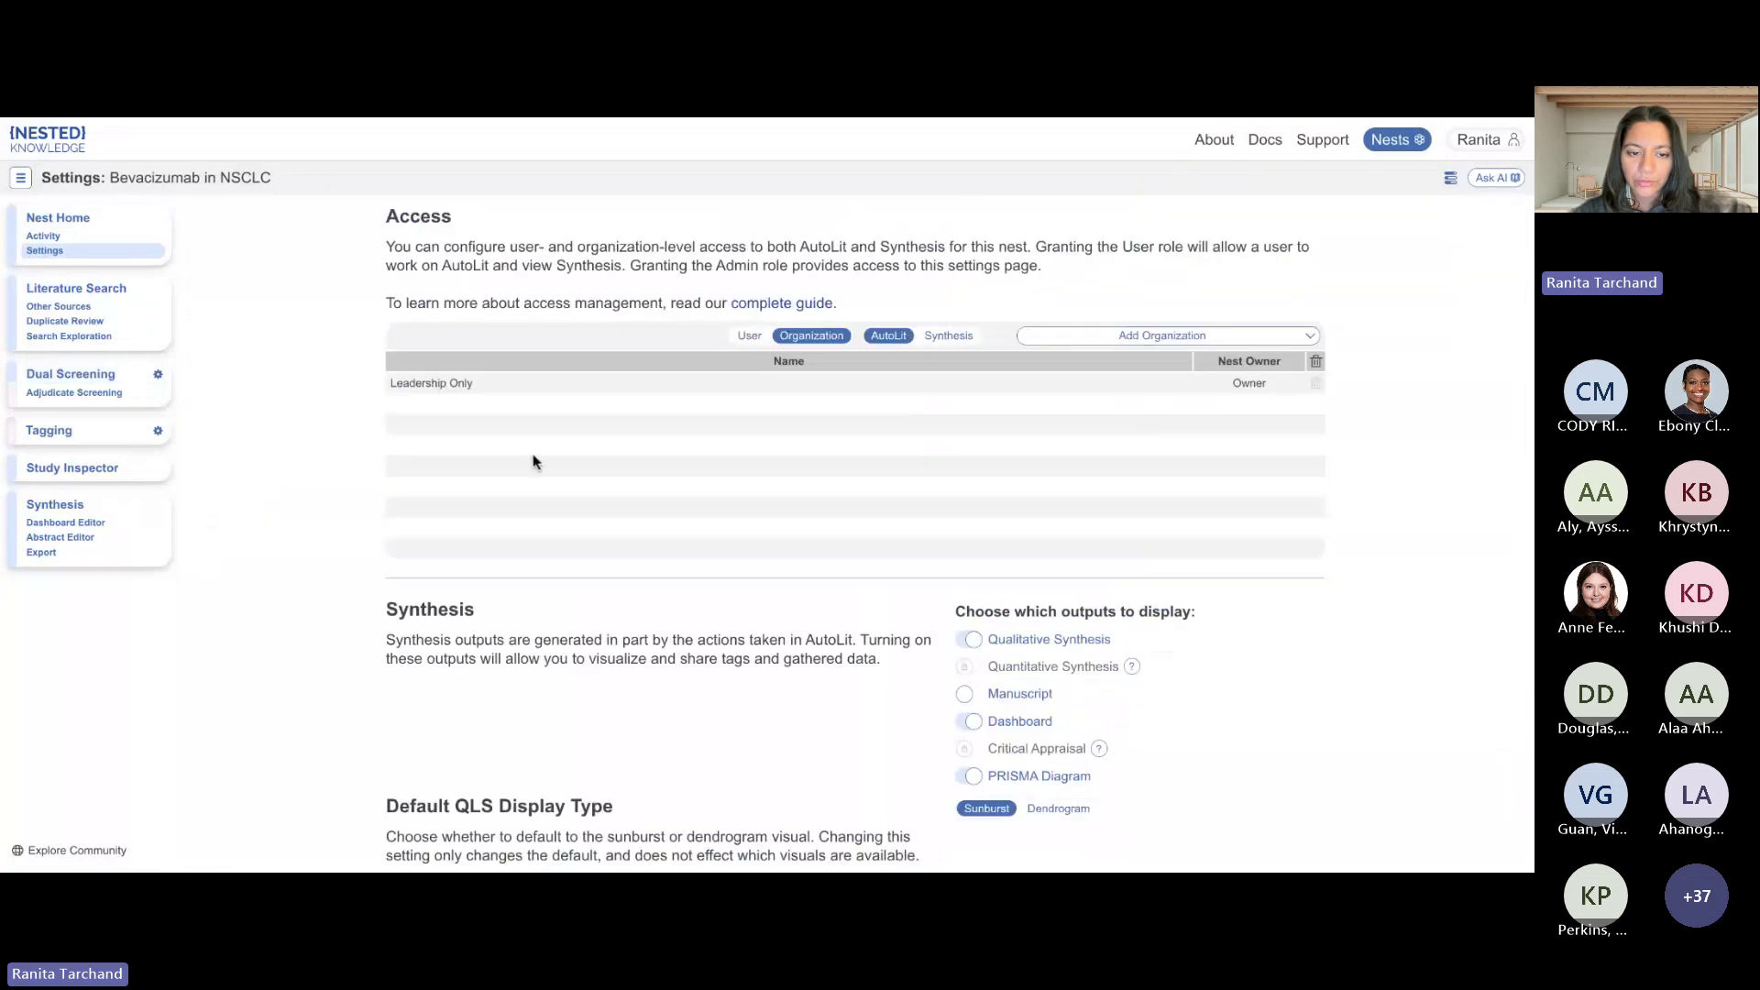
scroll(534, 459, down, 3)
scroll(534, 461, down, 10)
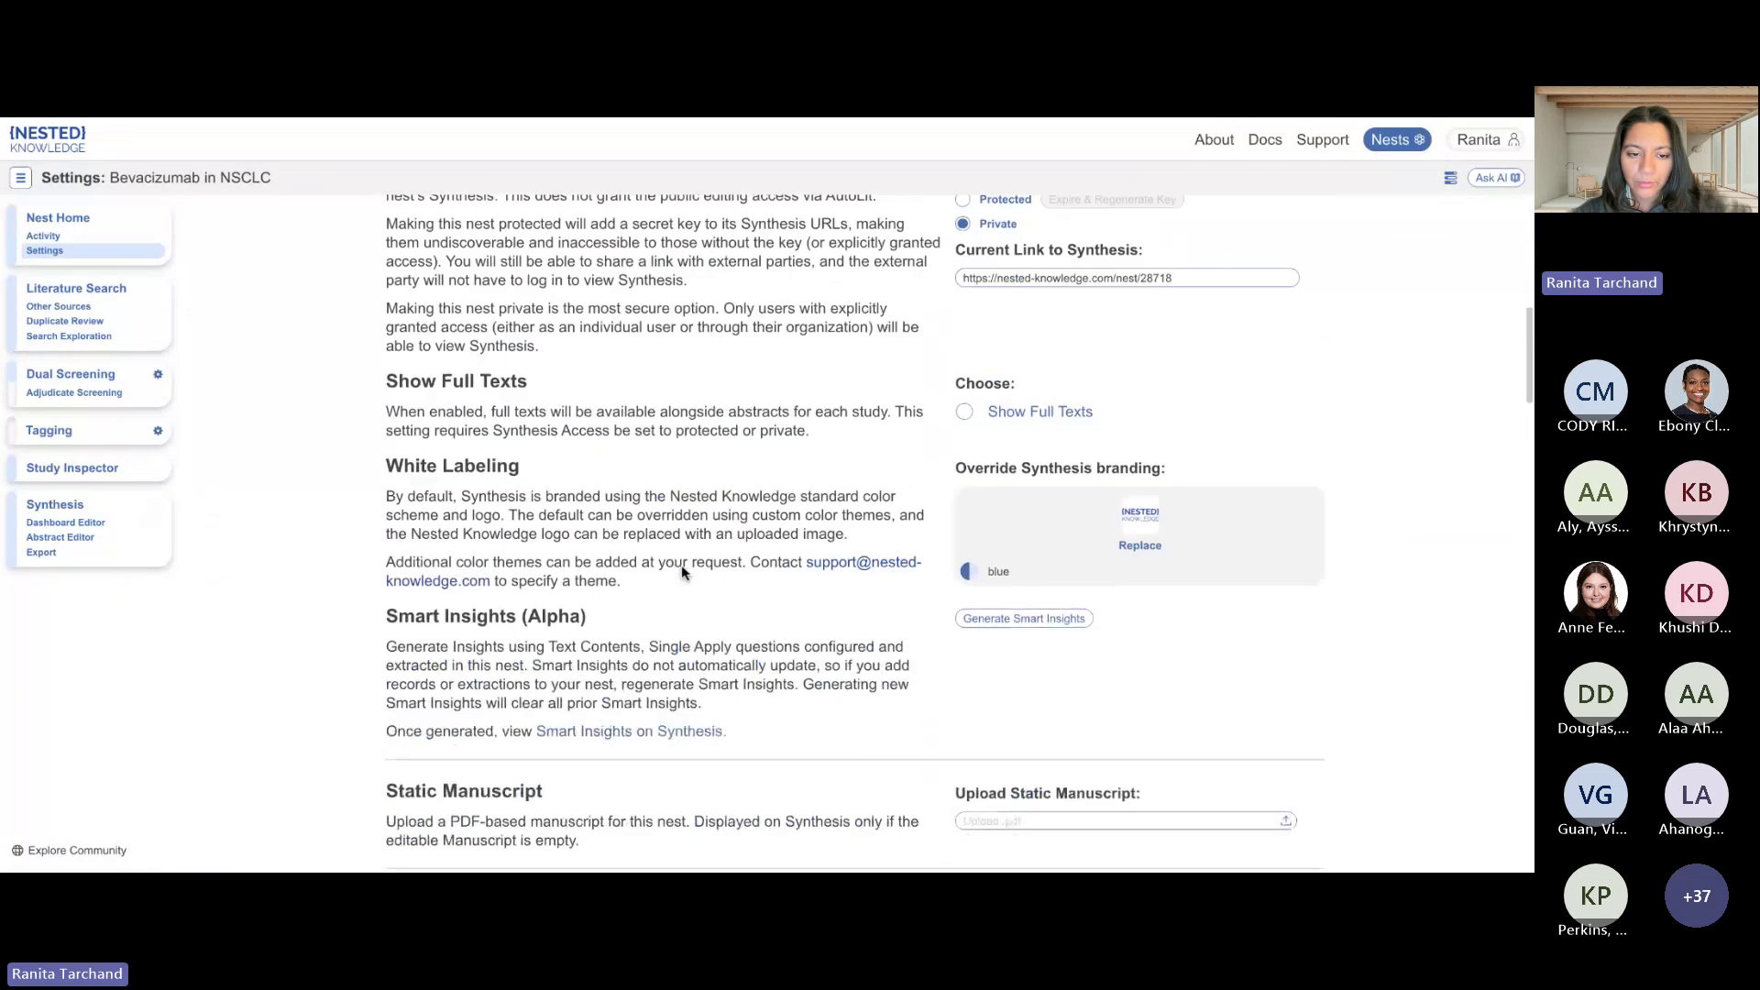
scroll(682, 573, down, 5)
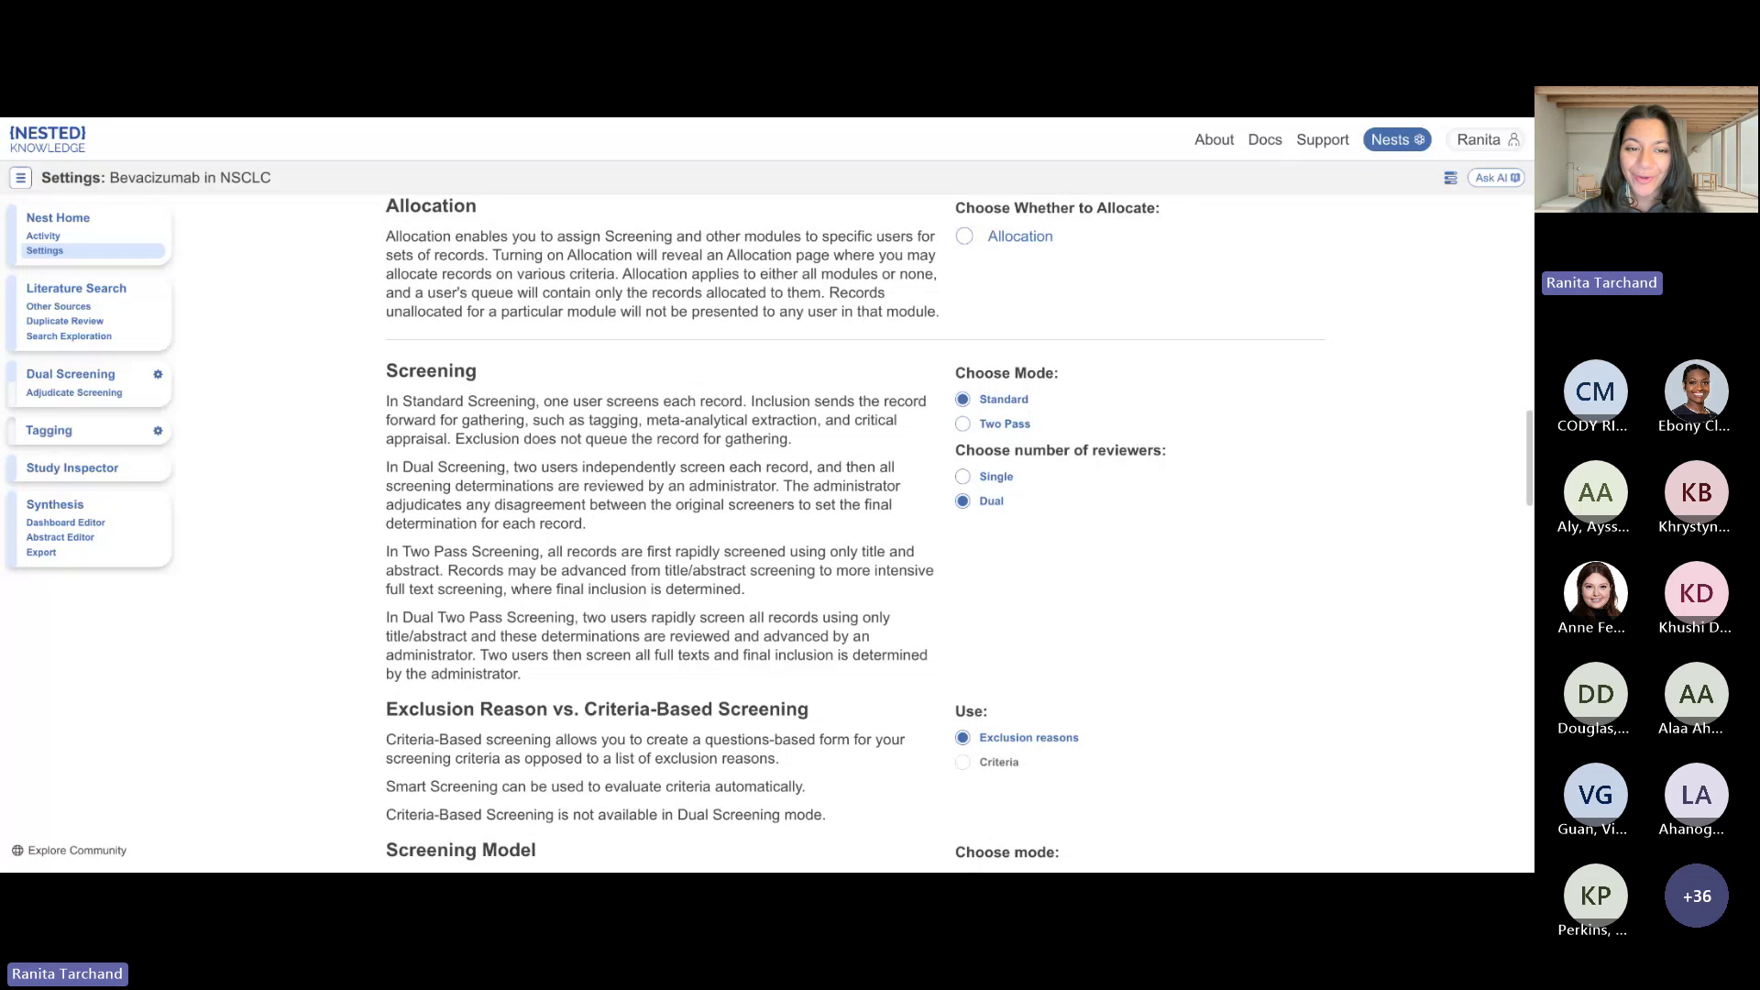
scroll(852, 531, down, 3)
scroll(687, 428, down, 1)
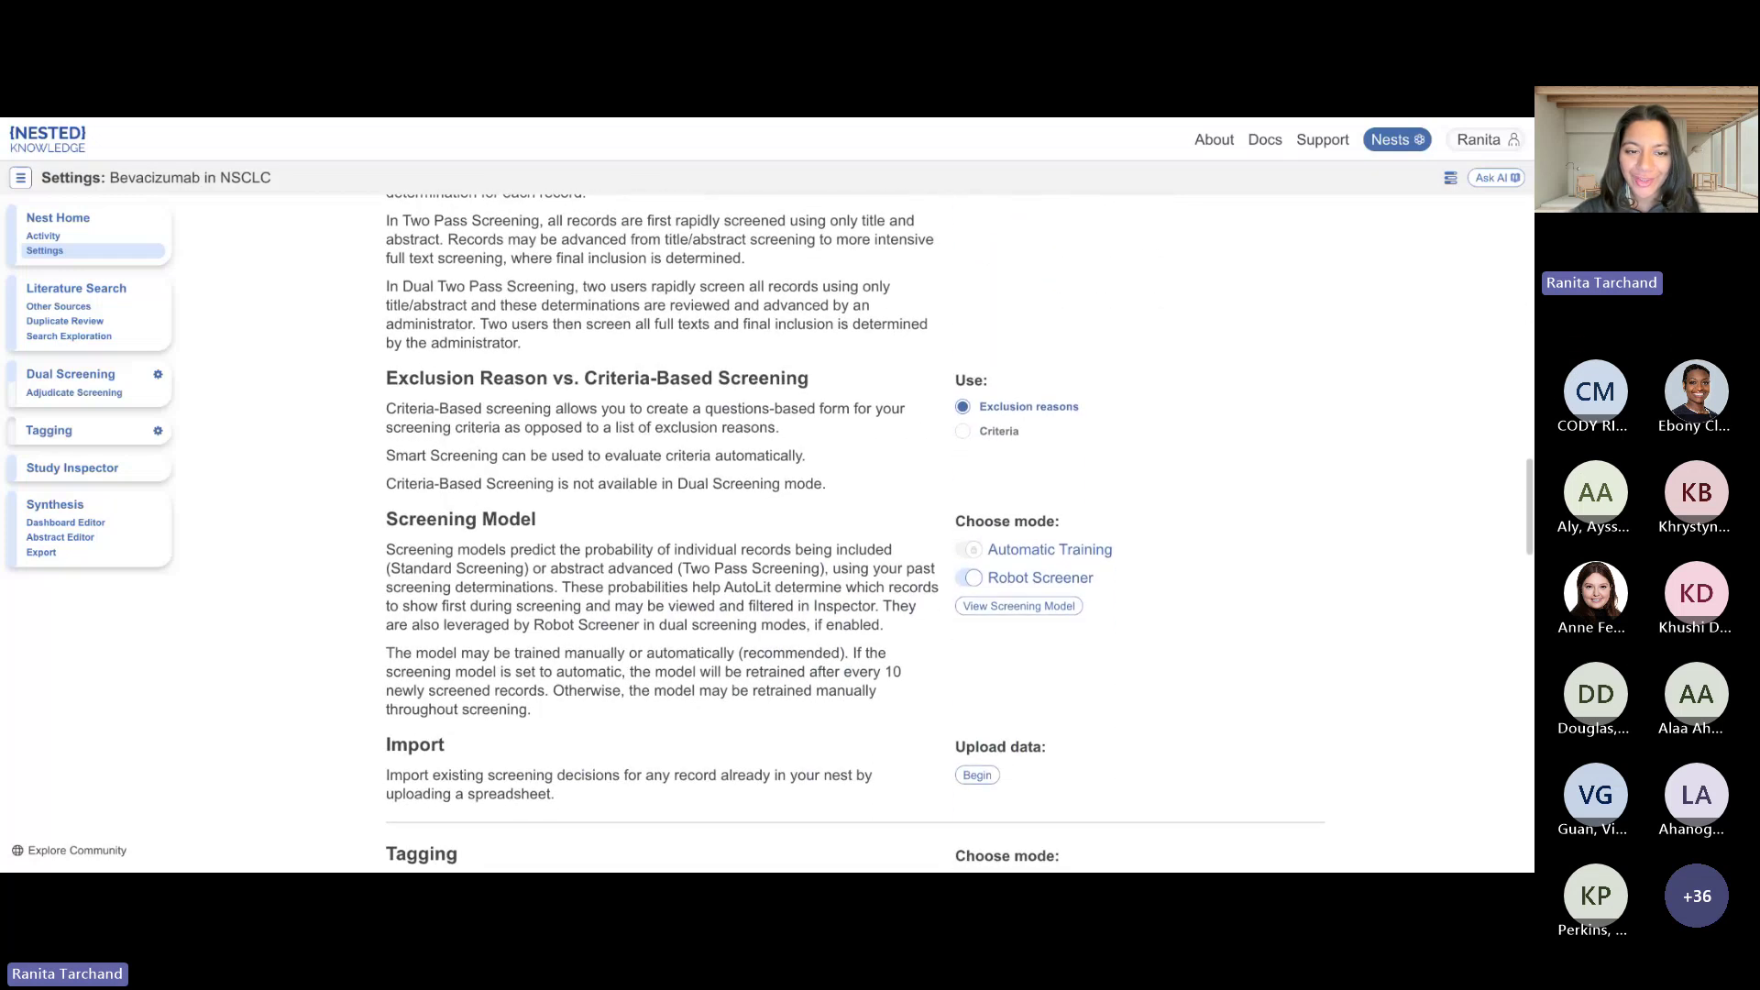
scroll(686, 449, down, 3)
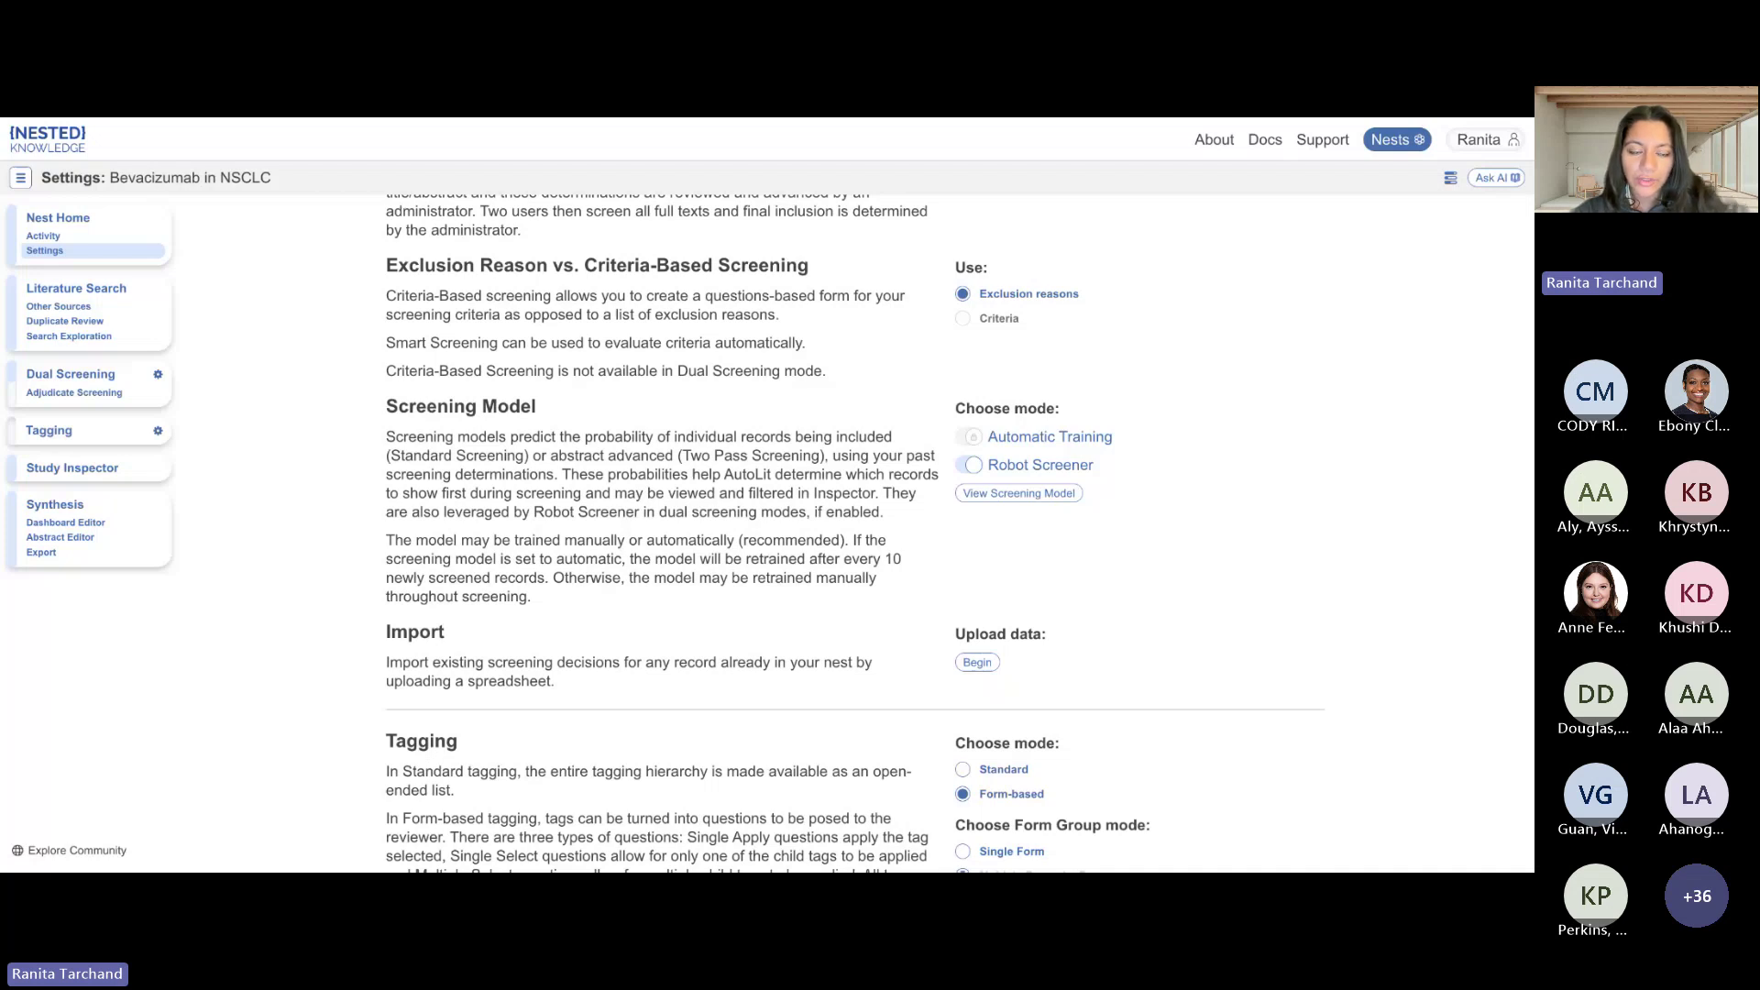
Exclude the sarcomatoid pleural mesothelioma record in Dual Screening as "Does not report NSCLC" and go back to check the decision.
click(96, 376)
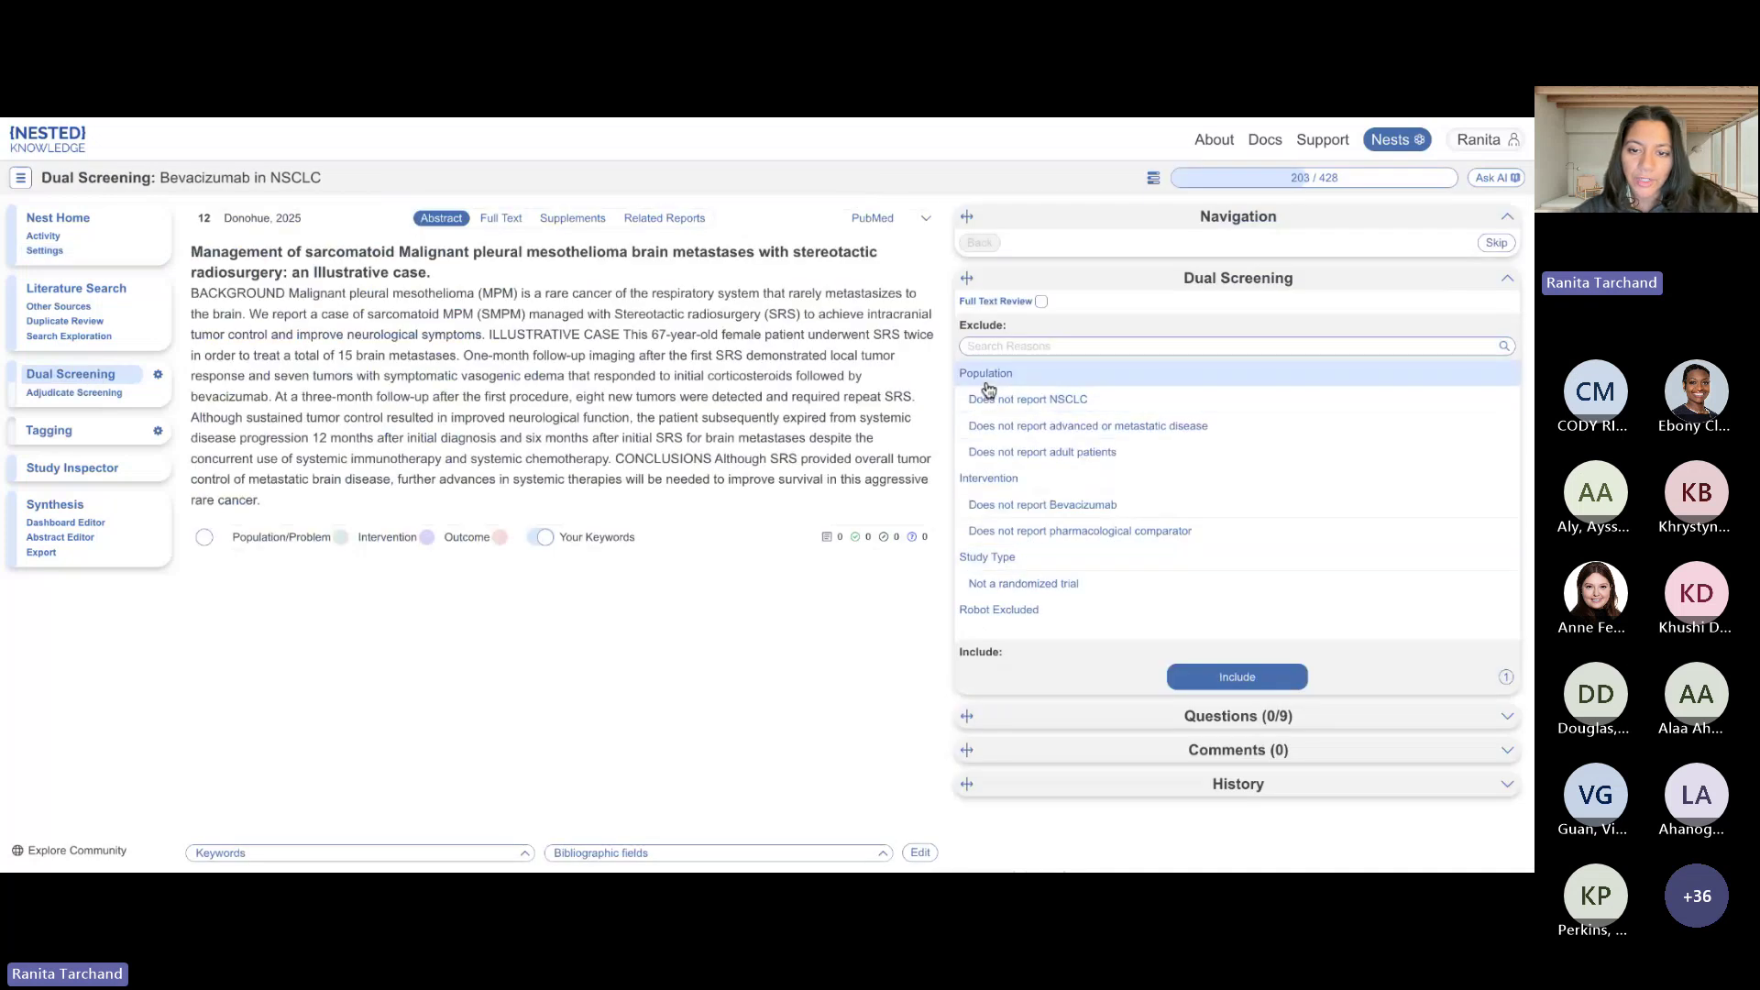
click(1056, 411)
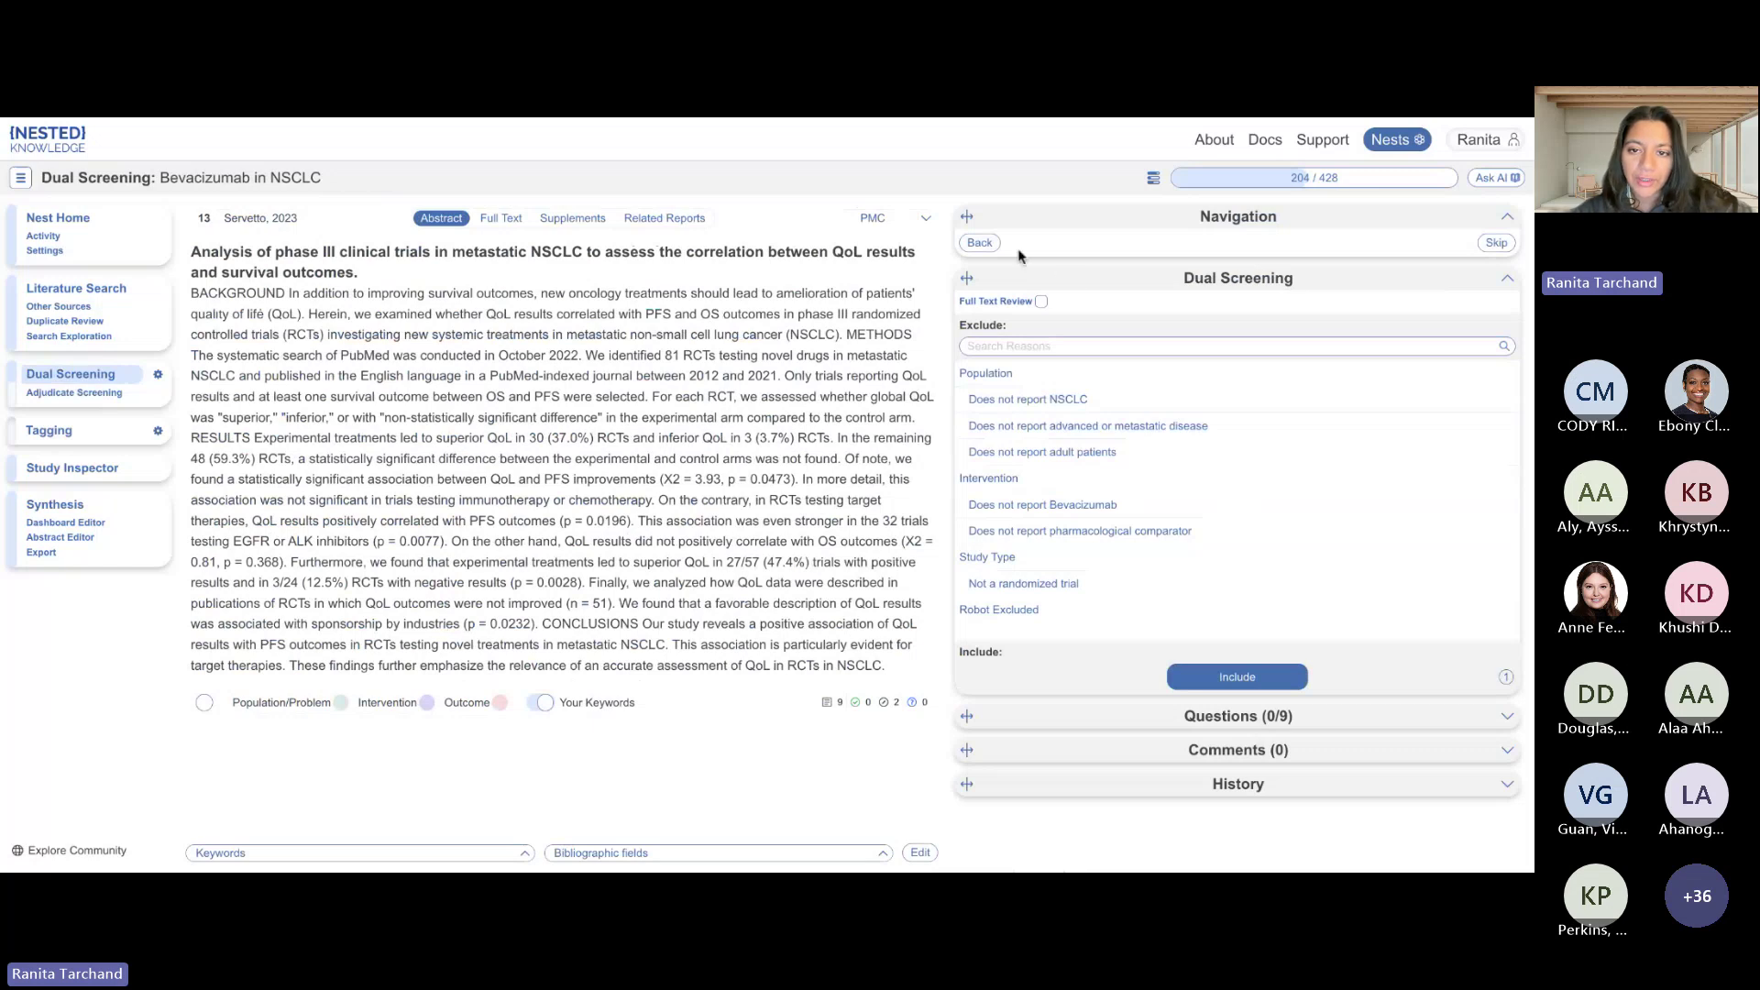
click(979, 242)
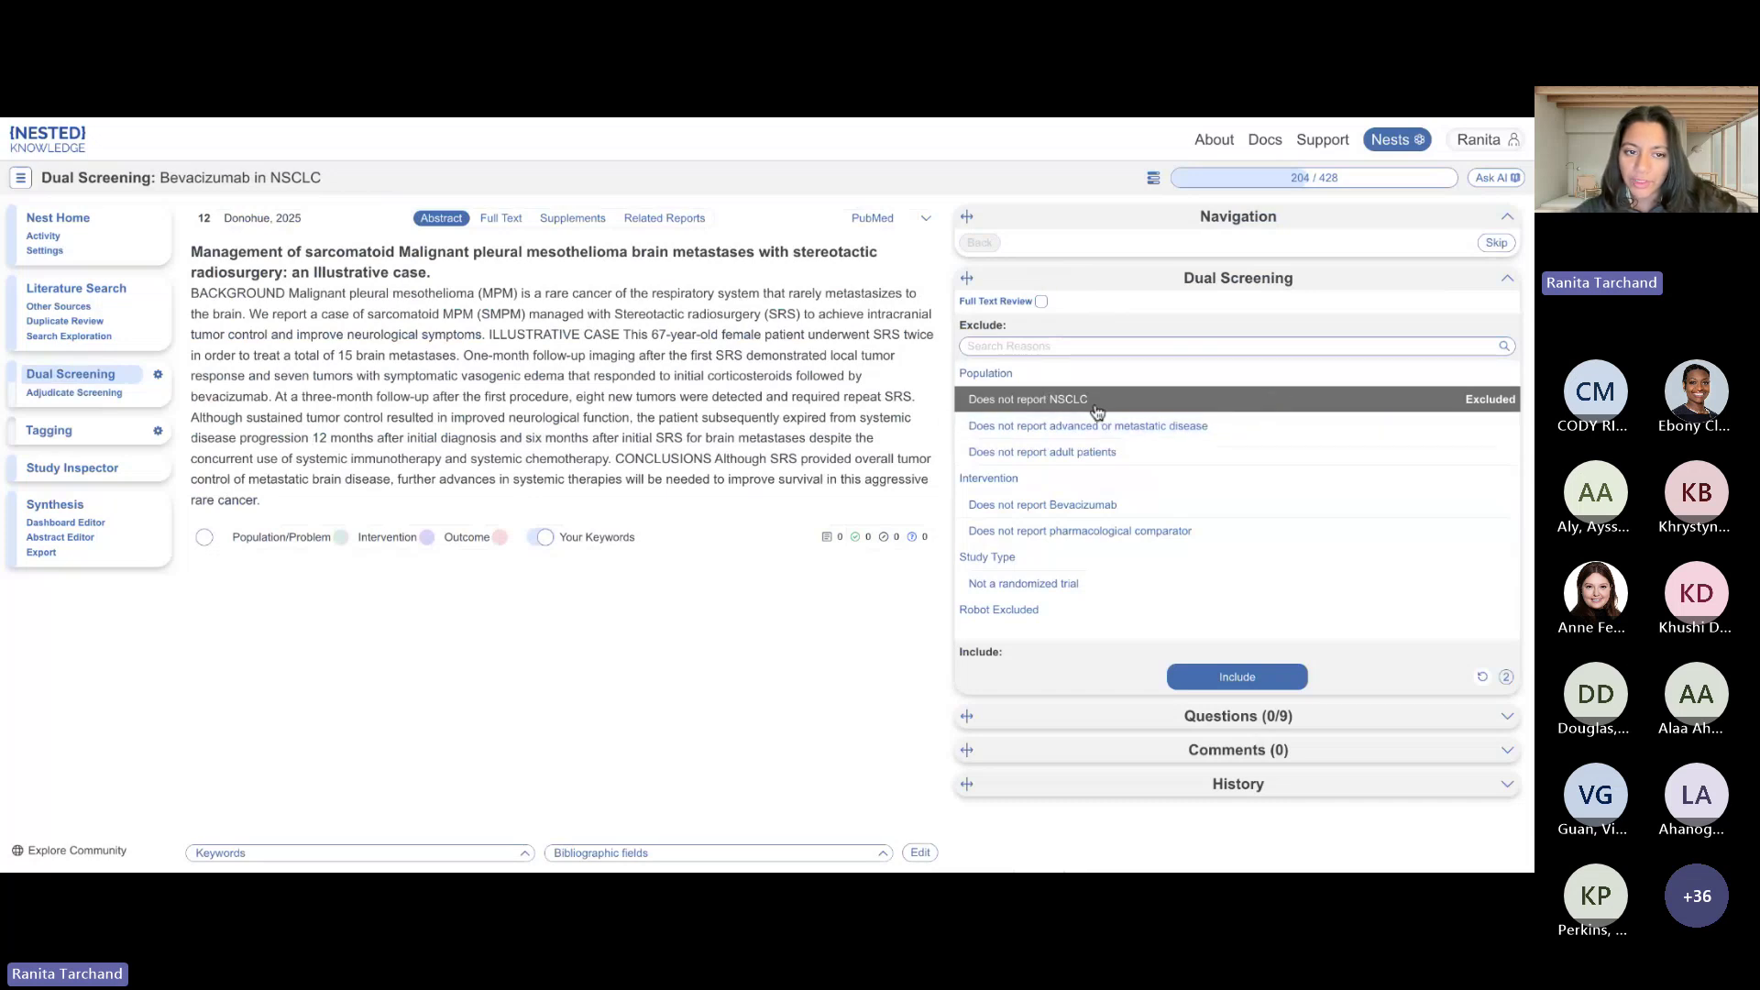
Adjudicate the latissimus dorsi flap grafting record with the Screening 2 decision, "Not a randomized trial", and review the options for the following record.
click(80, 394)
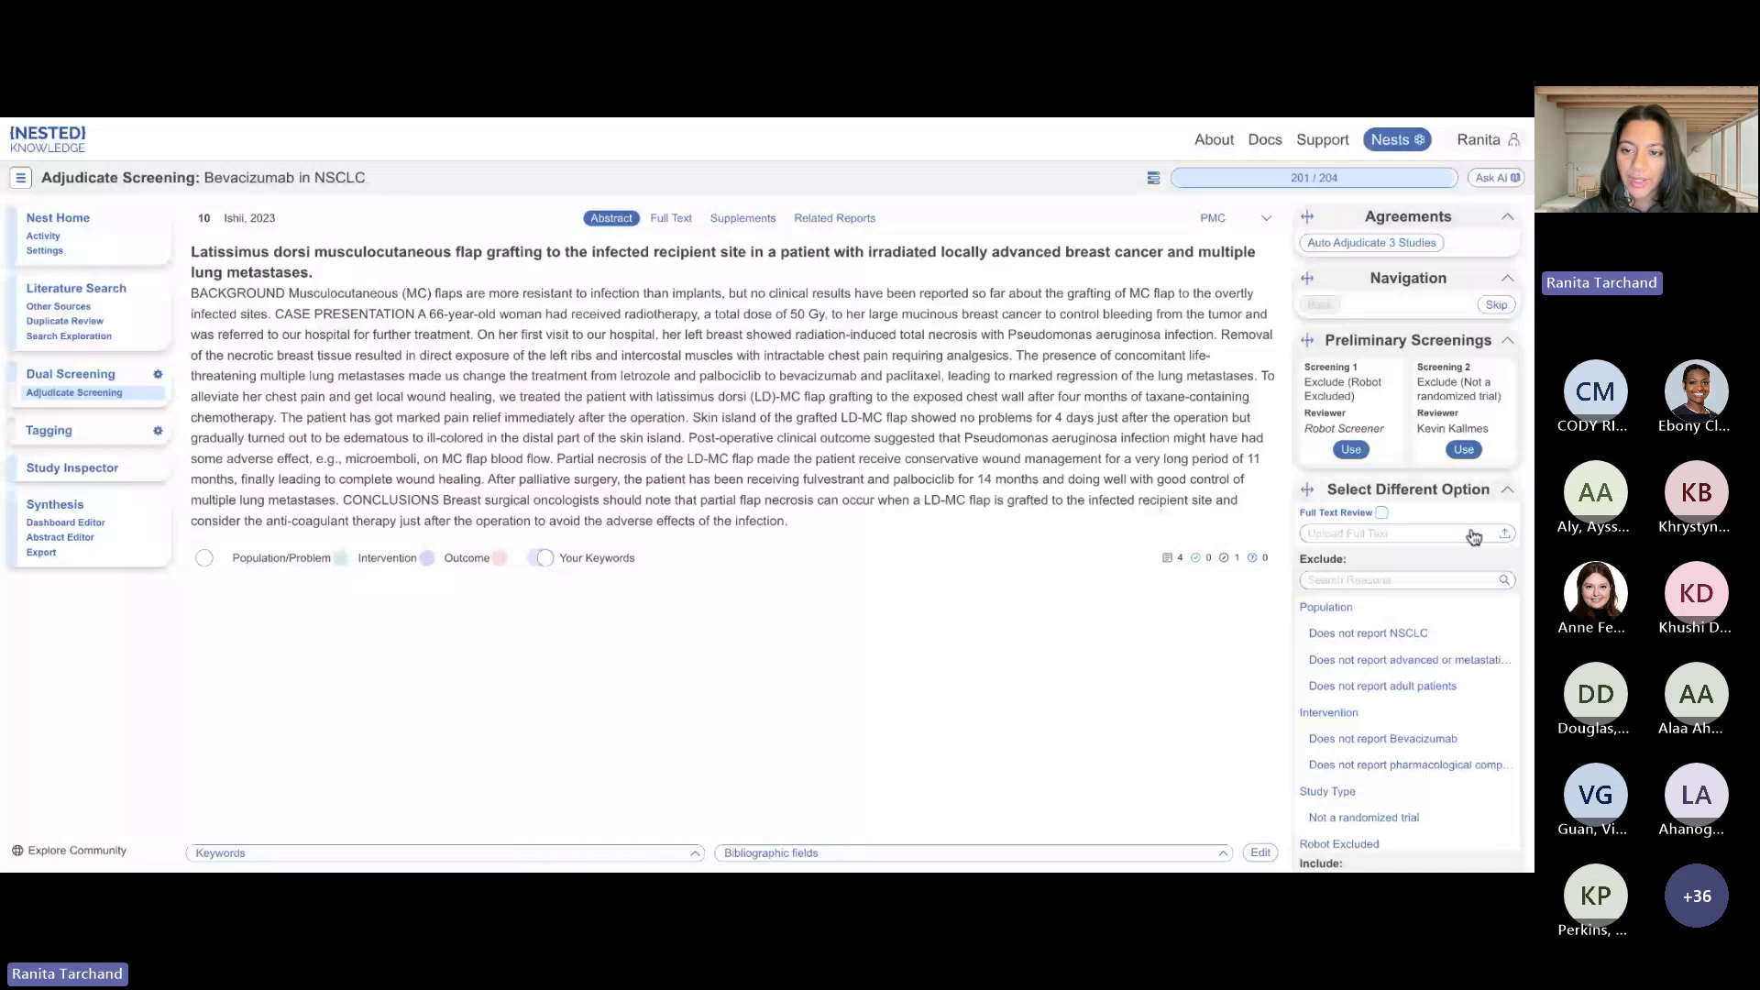
click(1464, 449)
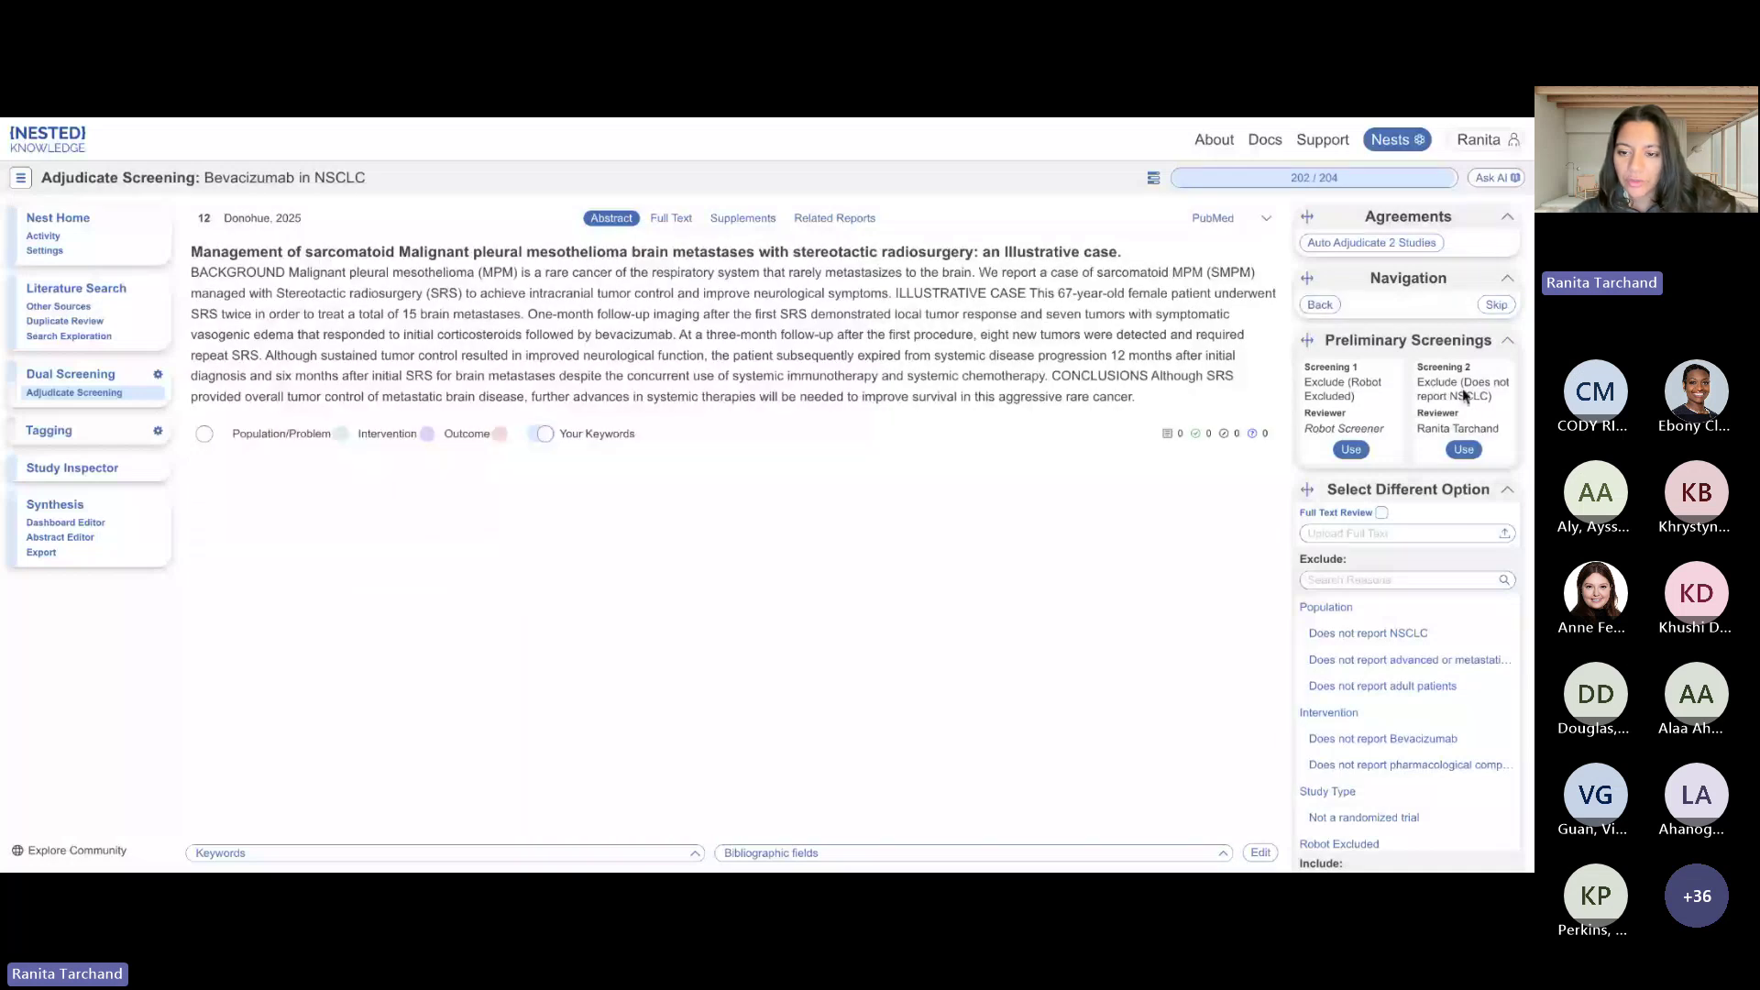
scroll(1446, 785, down, 2)
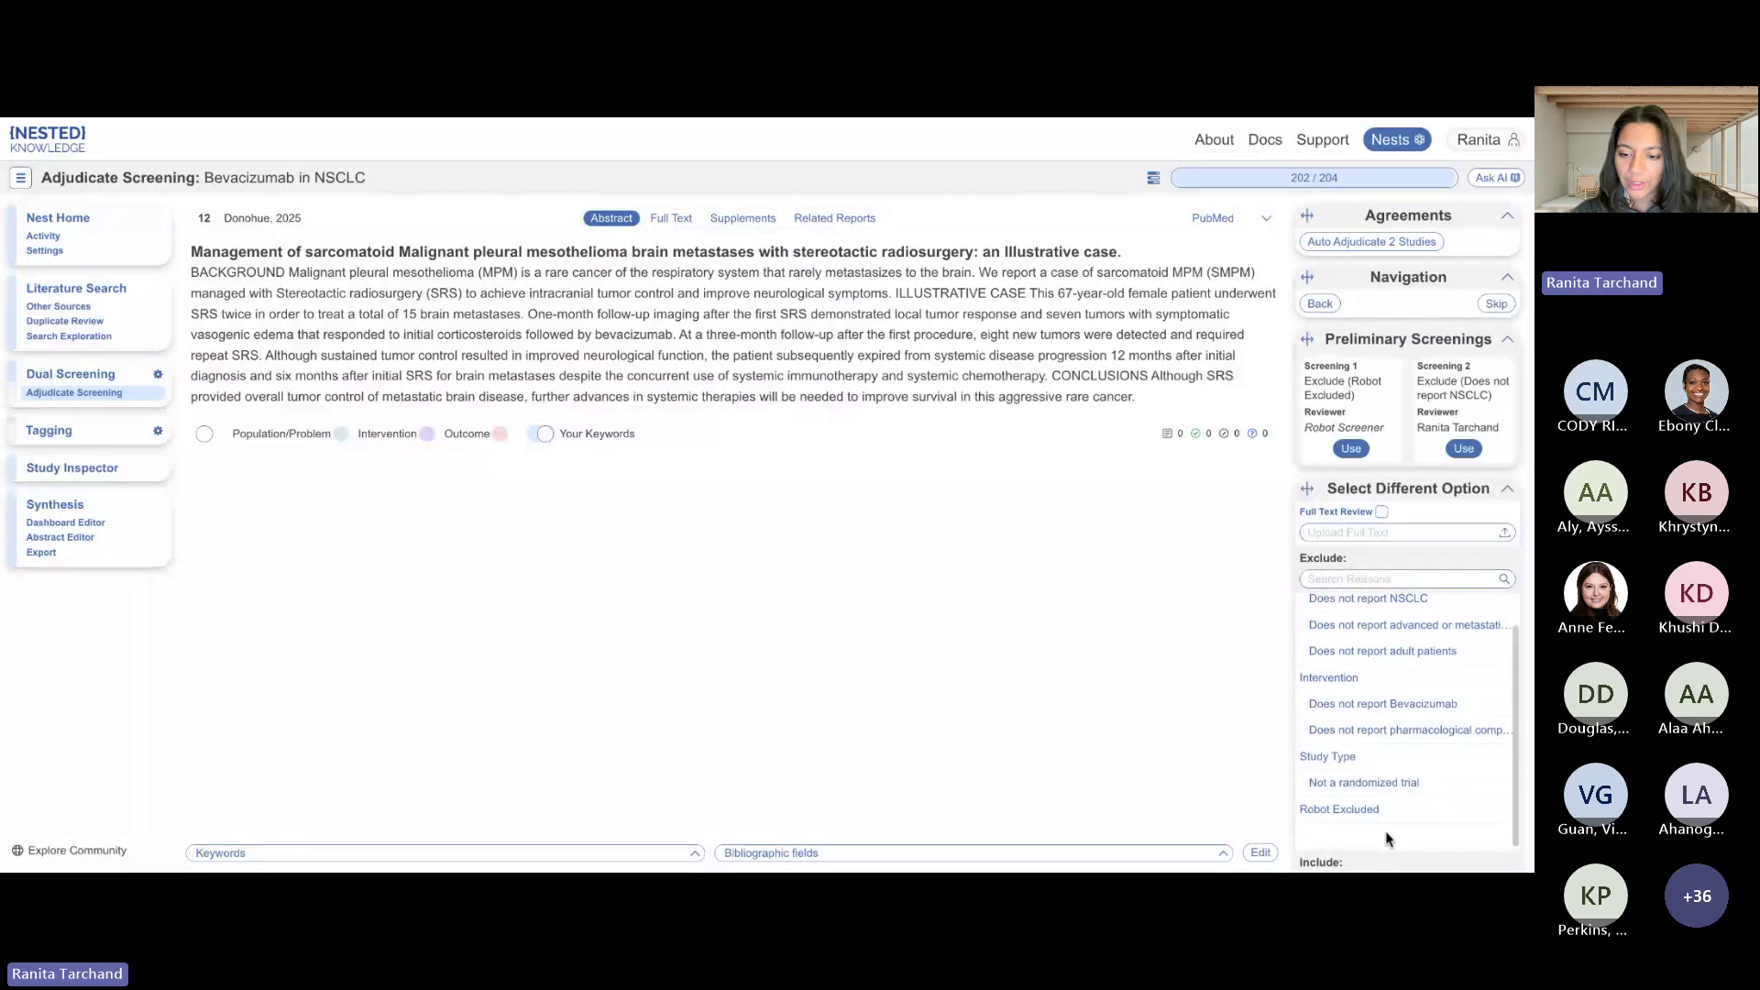
scroll(1386, 839, down, 3)
scroll(1392, 669, up, 2)
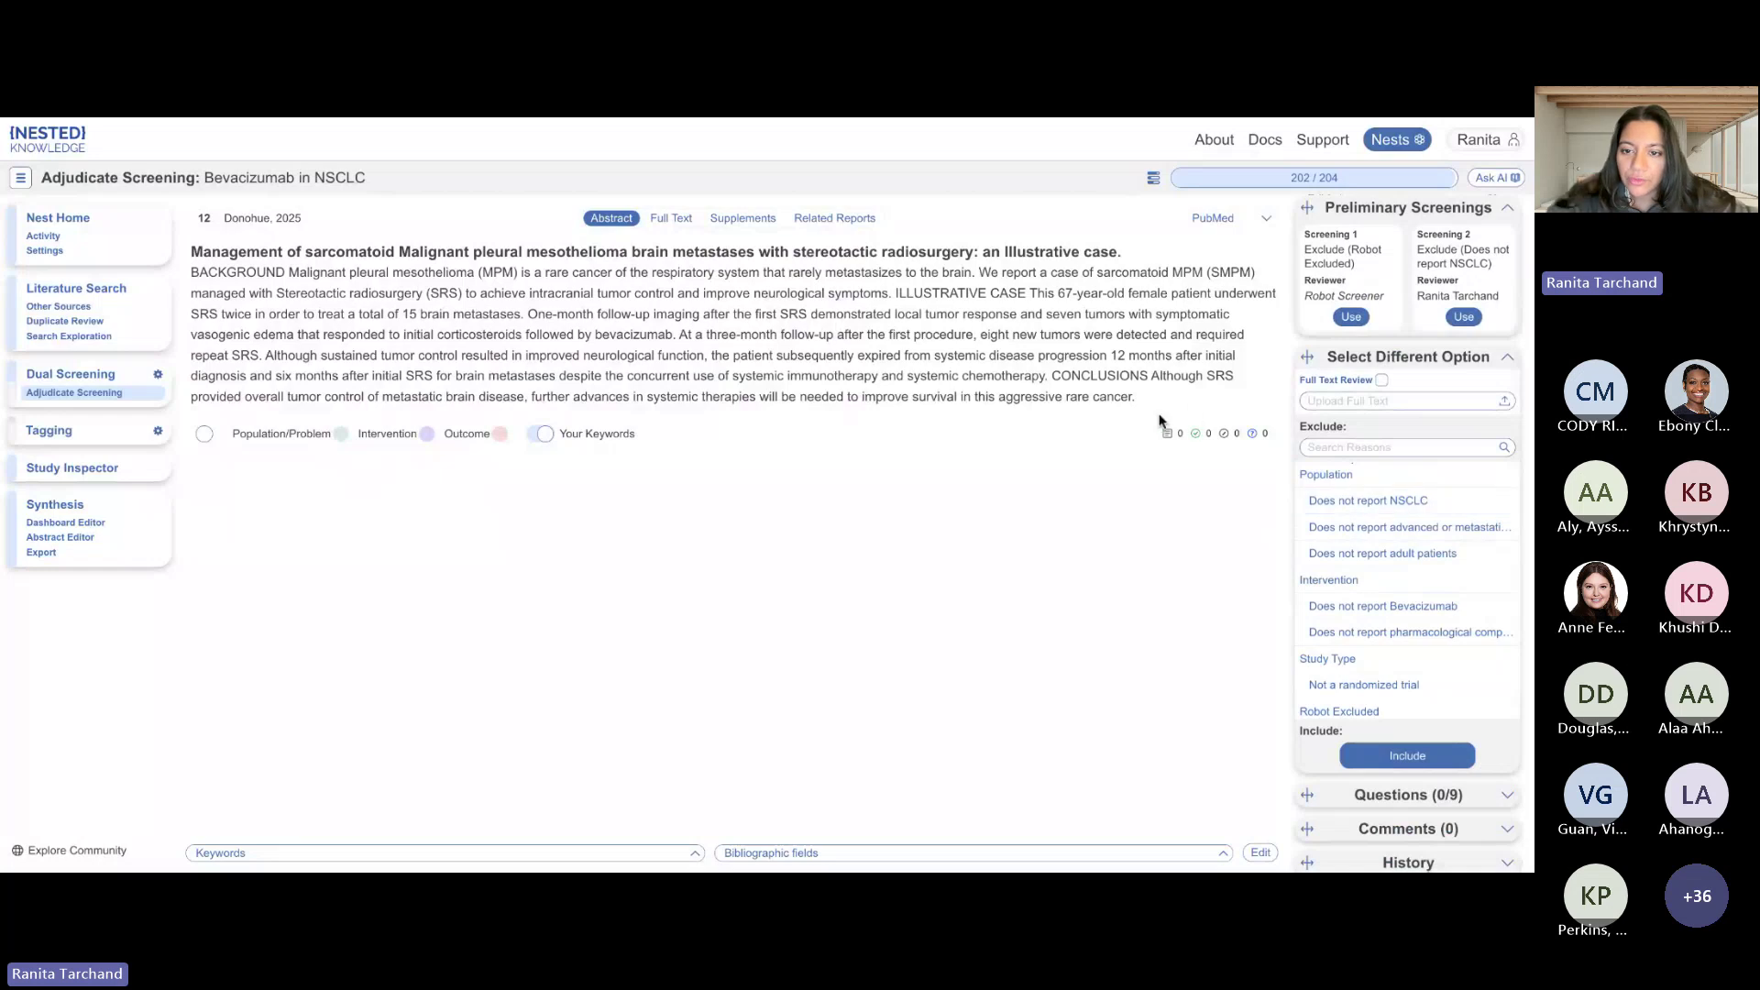
scroll(1349, 268, up, 2)
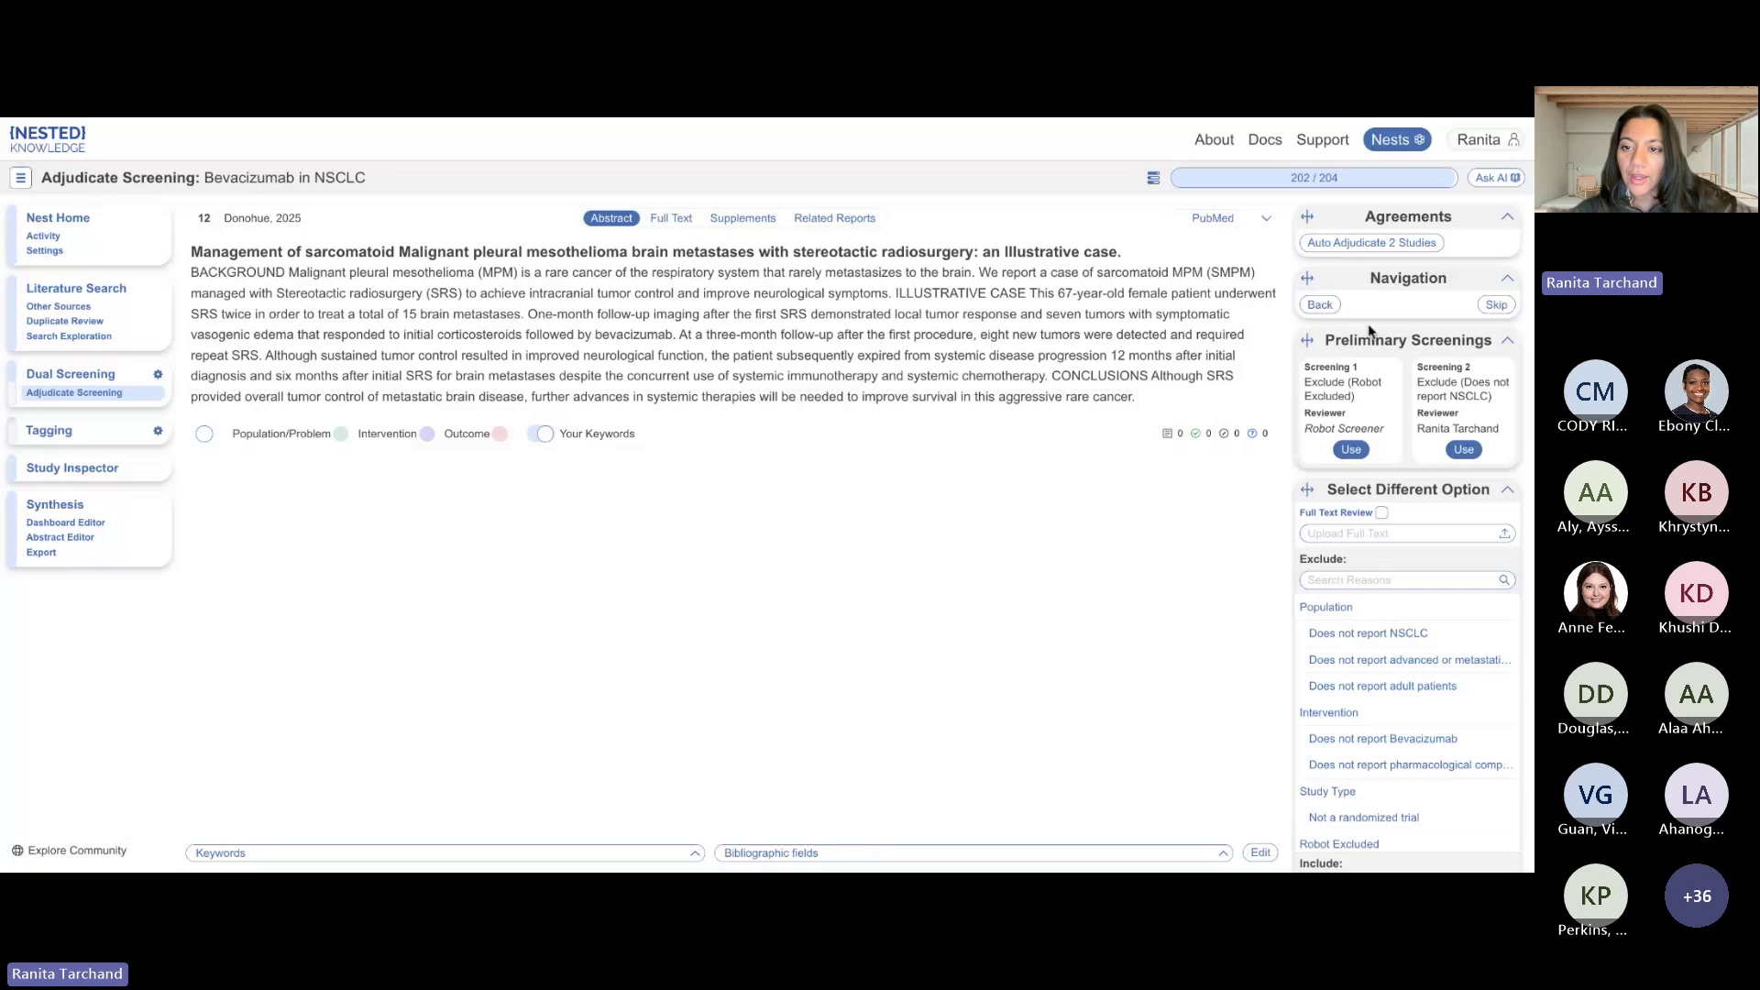
Review the Auto Adjudicate options by comparing the Any, Exact and Shared exclusion-reason matches, and close without adjudicating.
click(1361, 243)
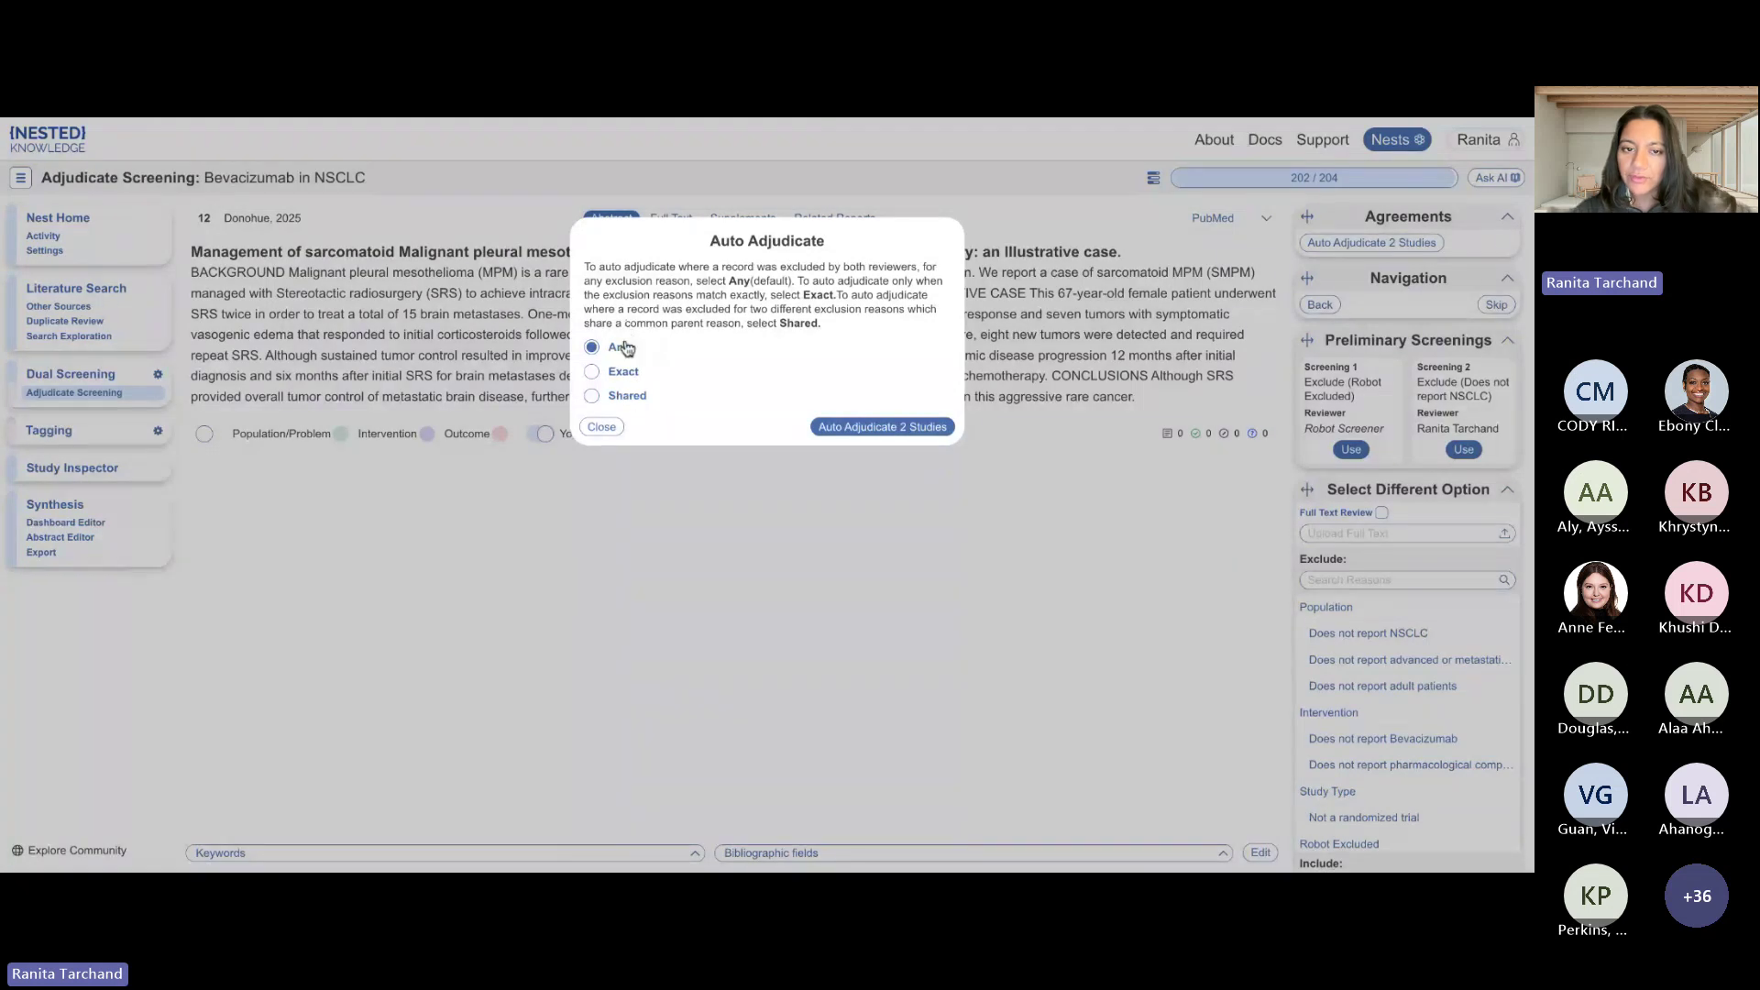
drag(639, 353, 609, 352)
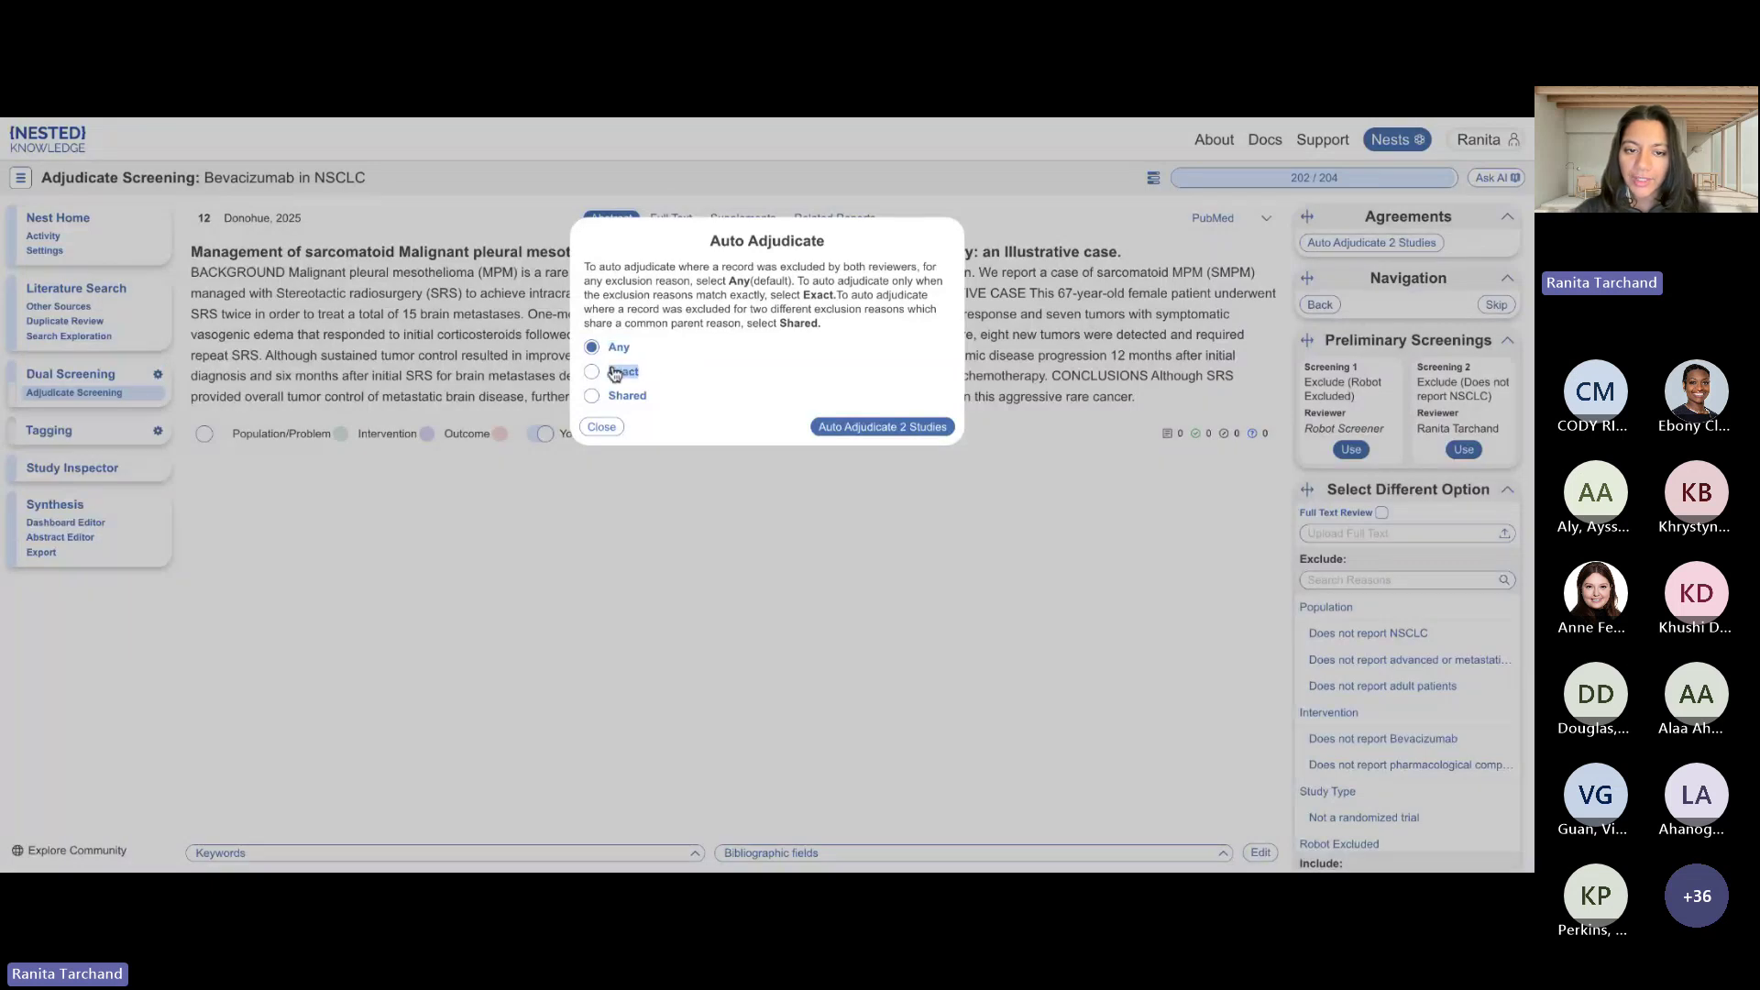
click(602, 372)
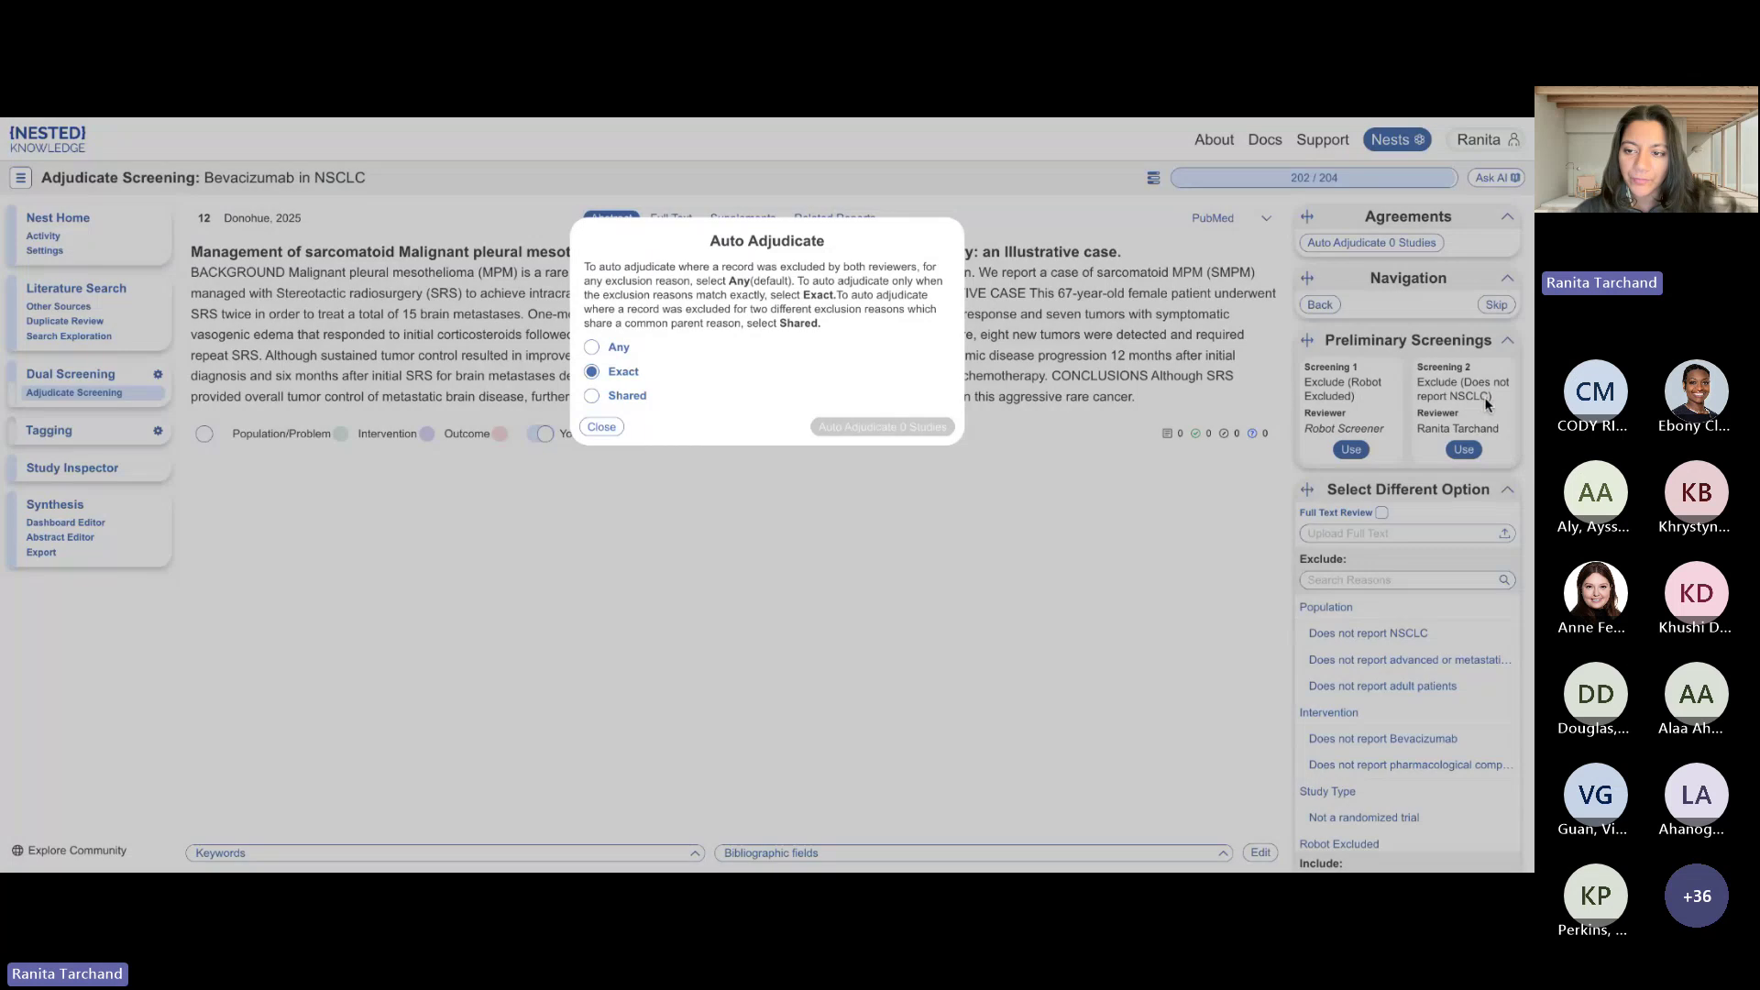
click(621, 400)
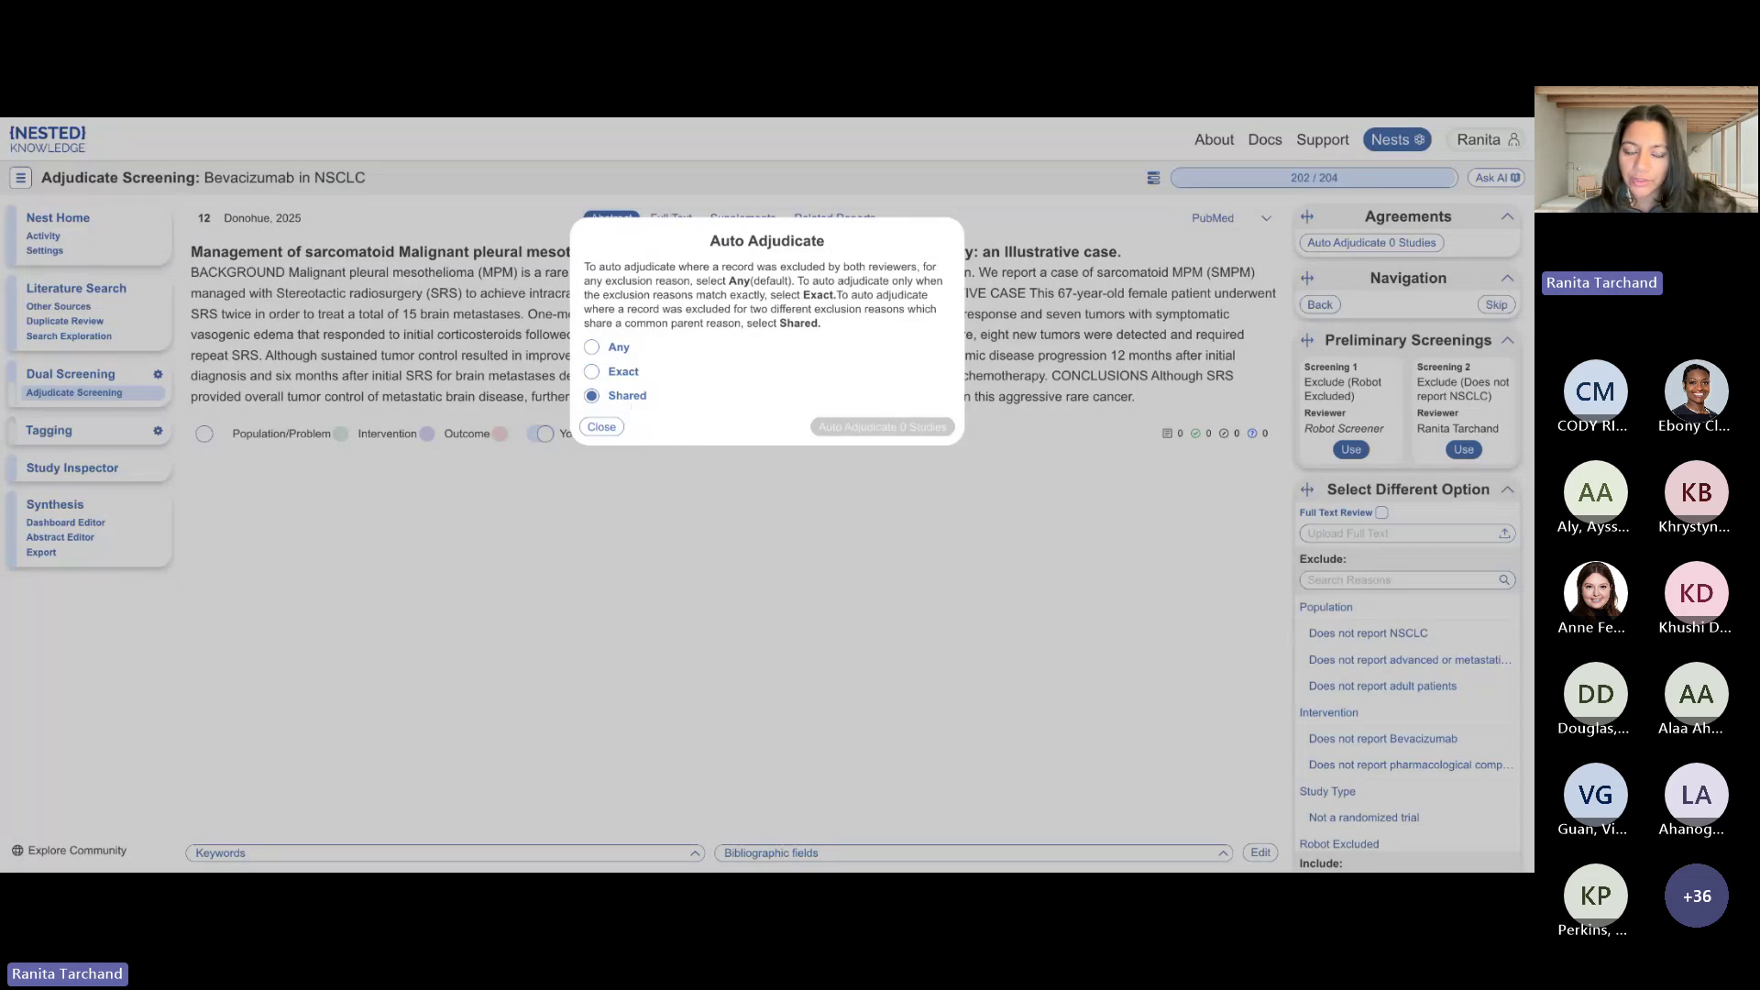
click(612, 379)
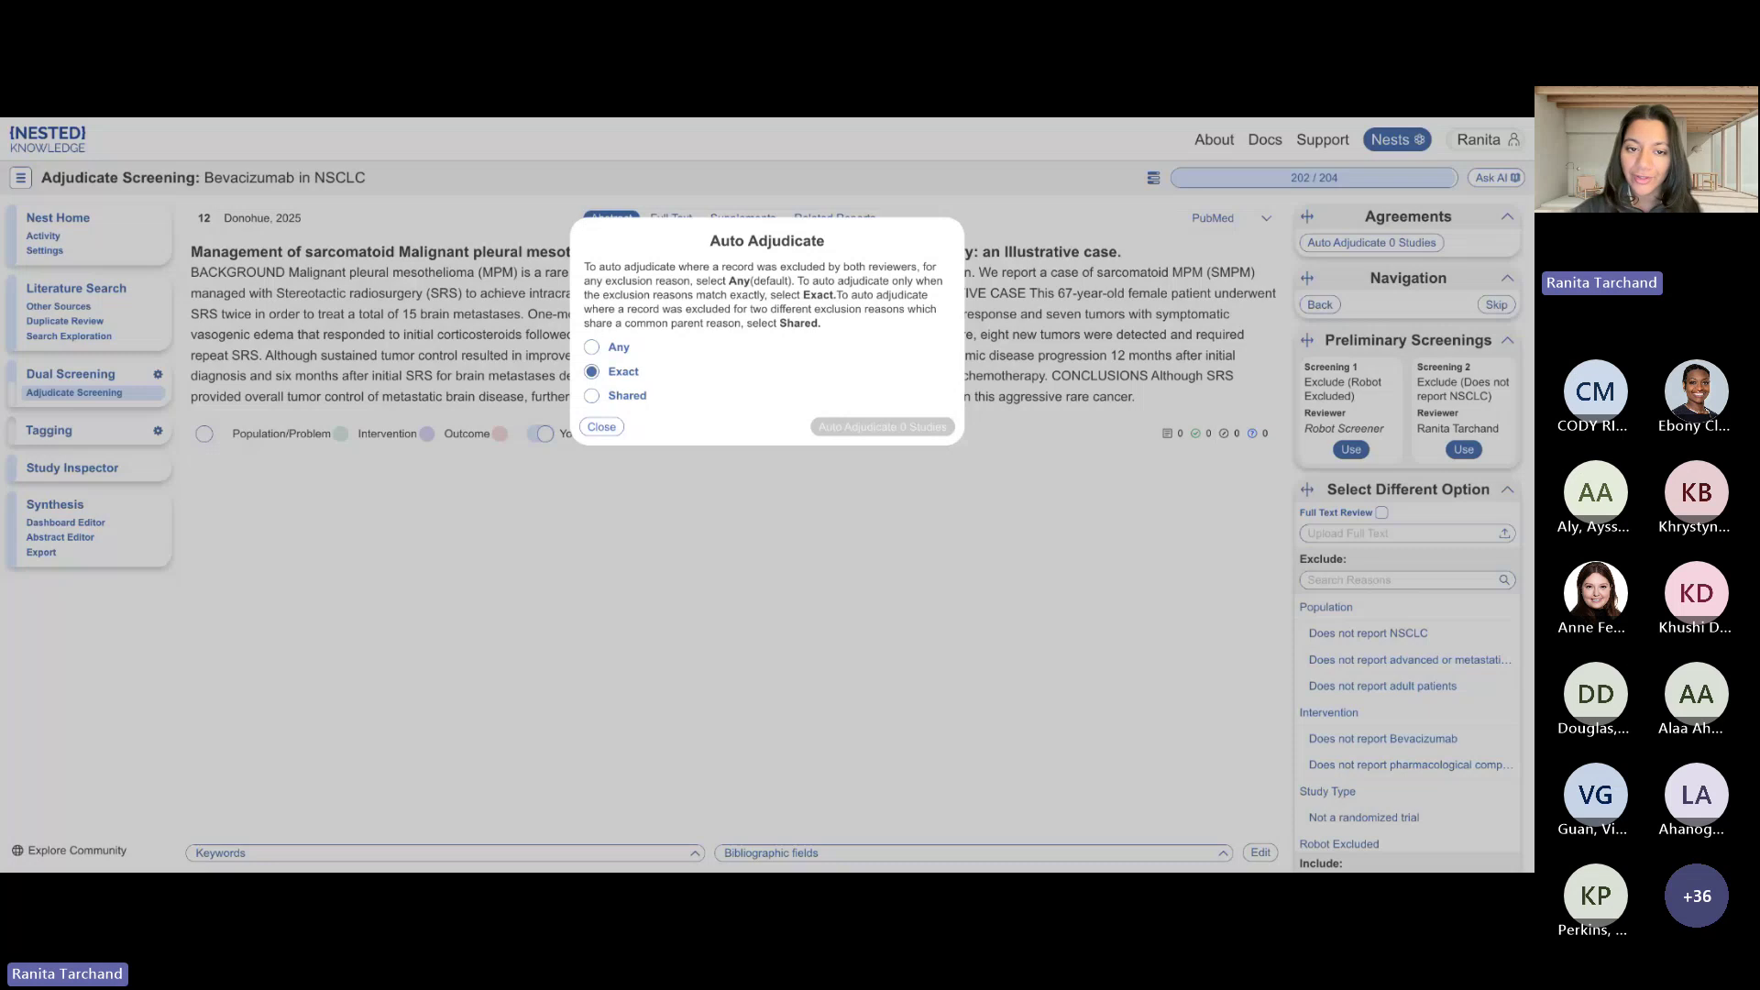
click(604, 356)
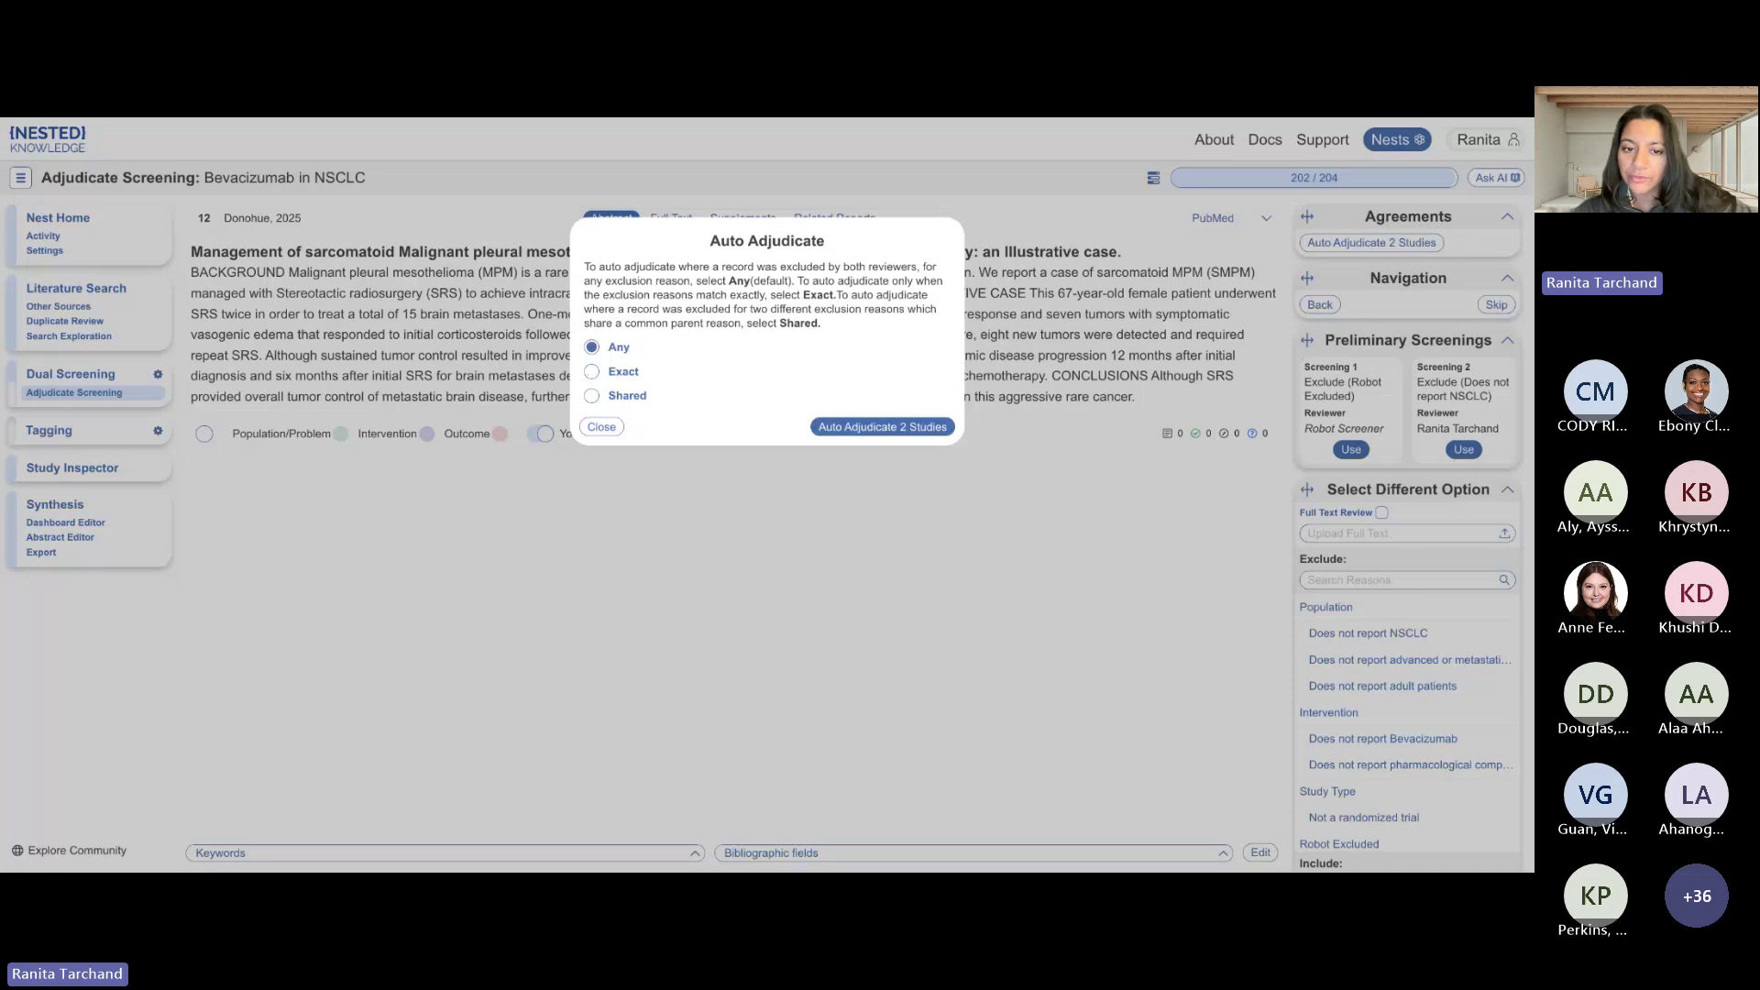
click(601, 427)
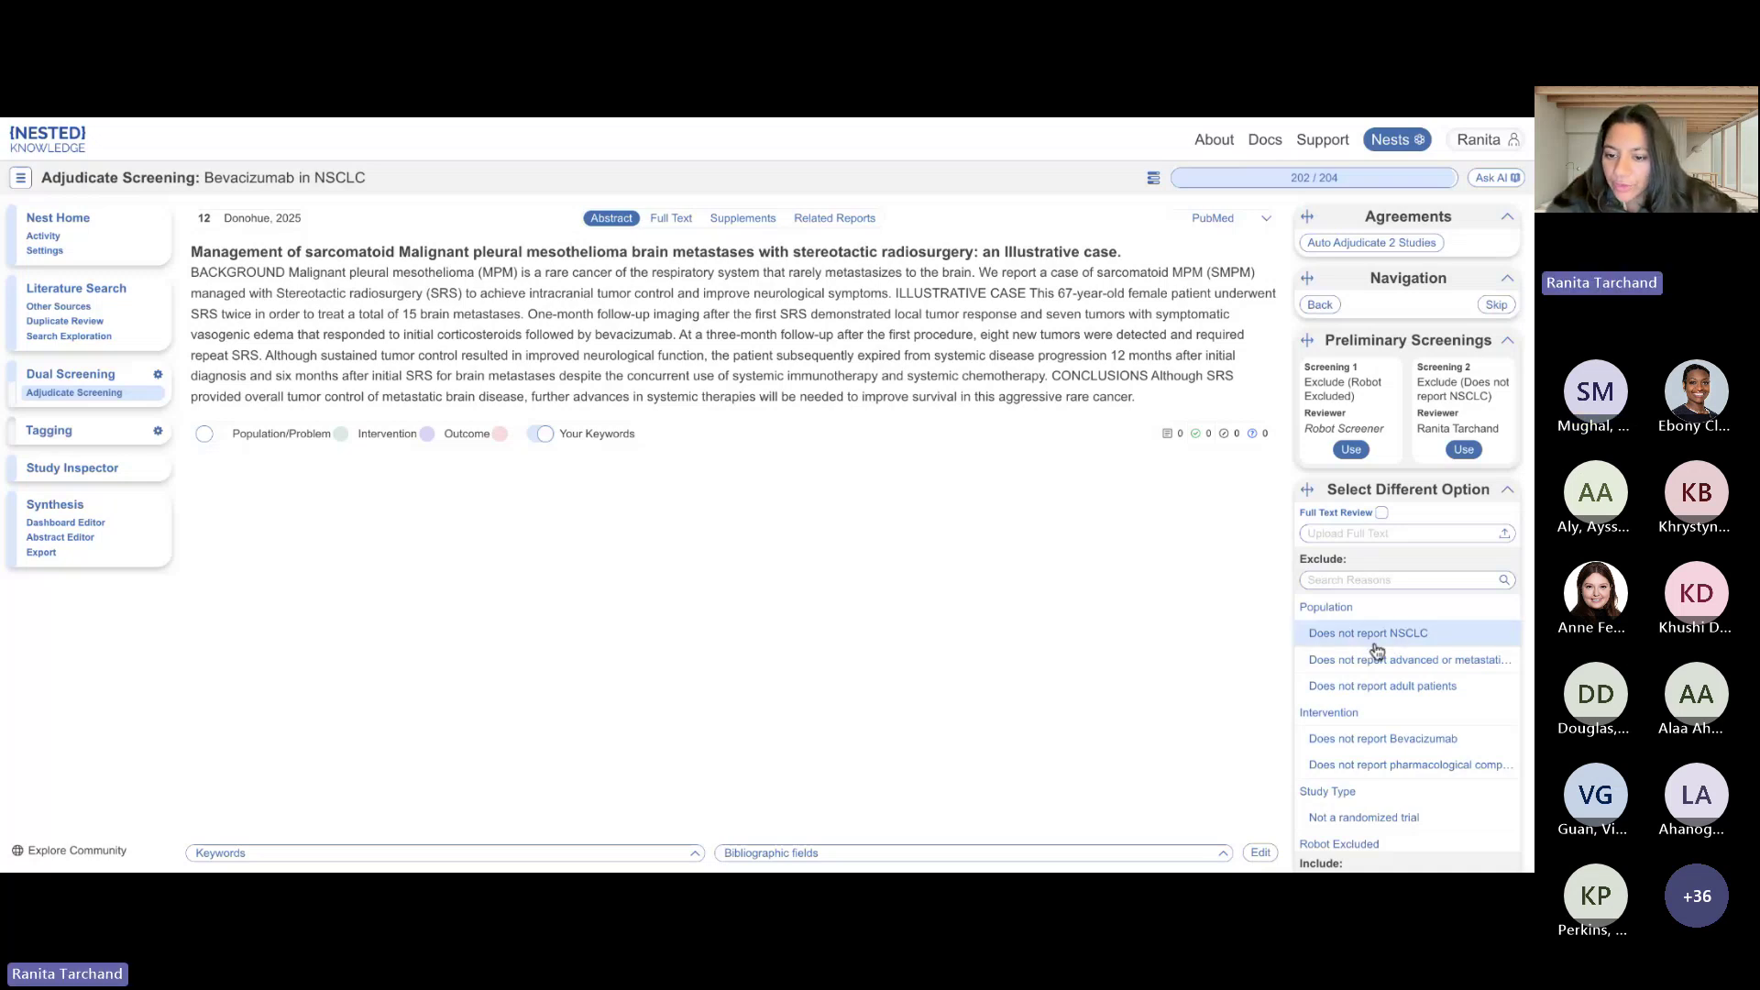
Examine the configured exclusion reasons, return to Adjudicate Screening and review the Auto Adjudicate options without applying them.
scroll(1389, 711, down, 1)
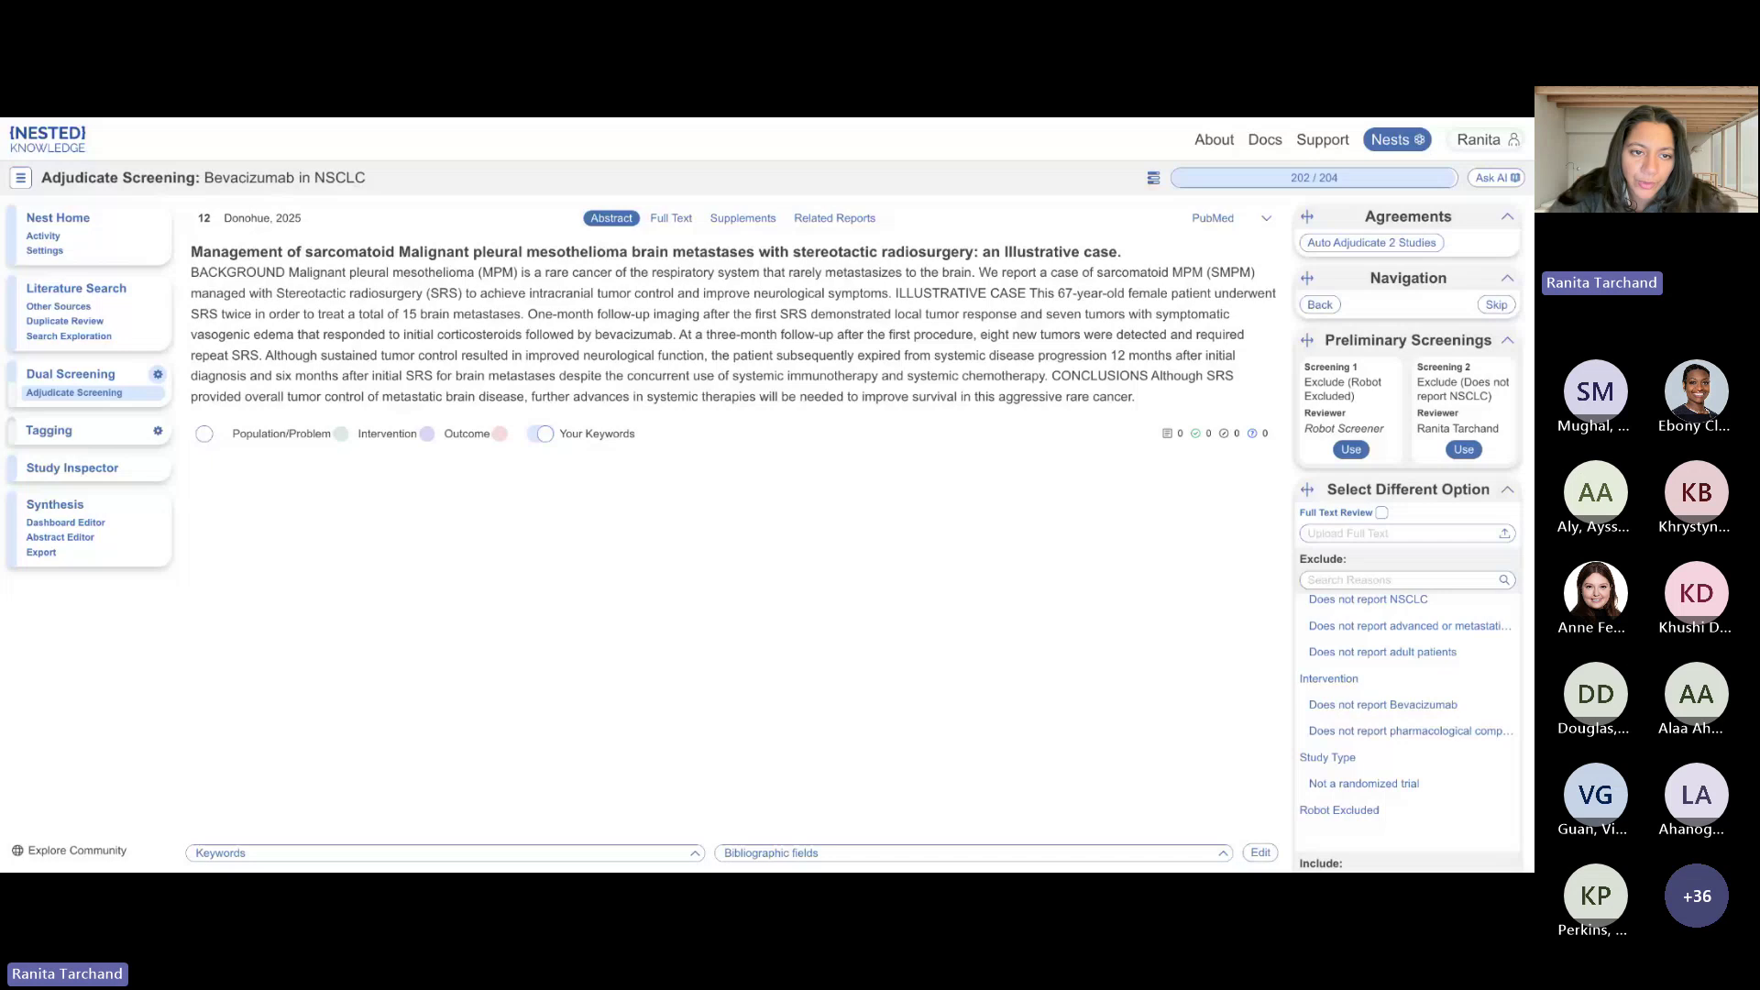
click(158, 374)
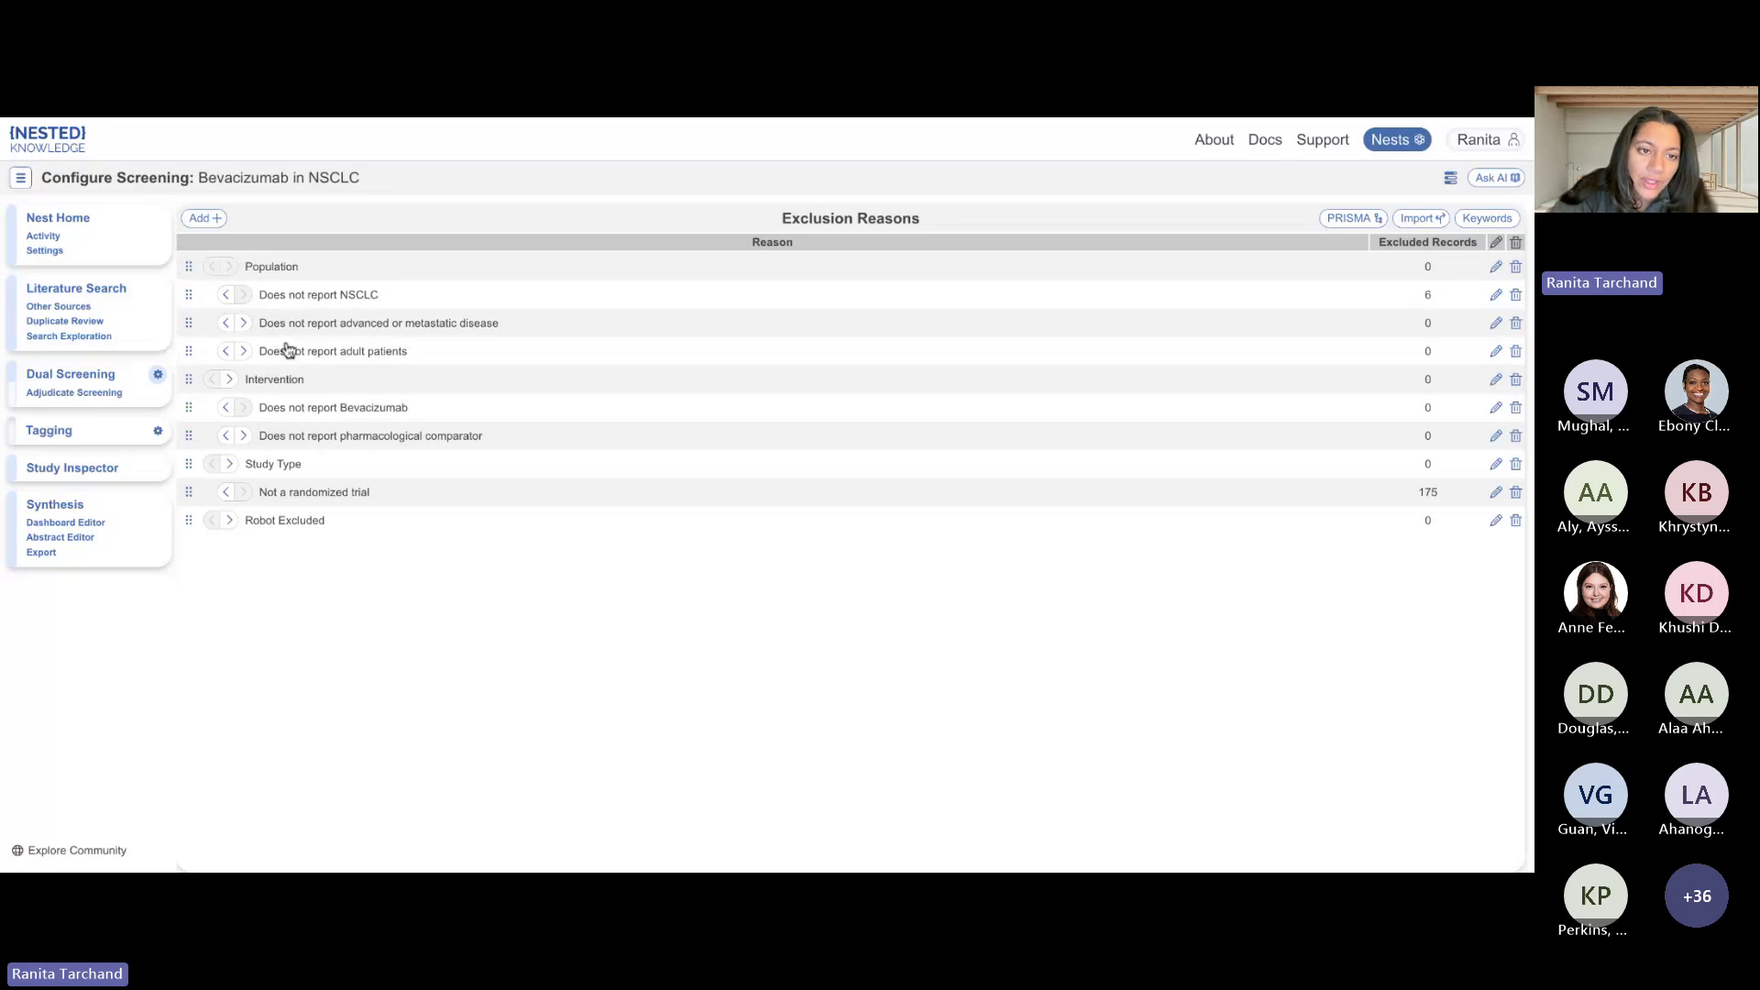
click(97, 394)
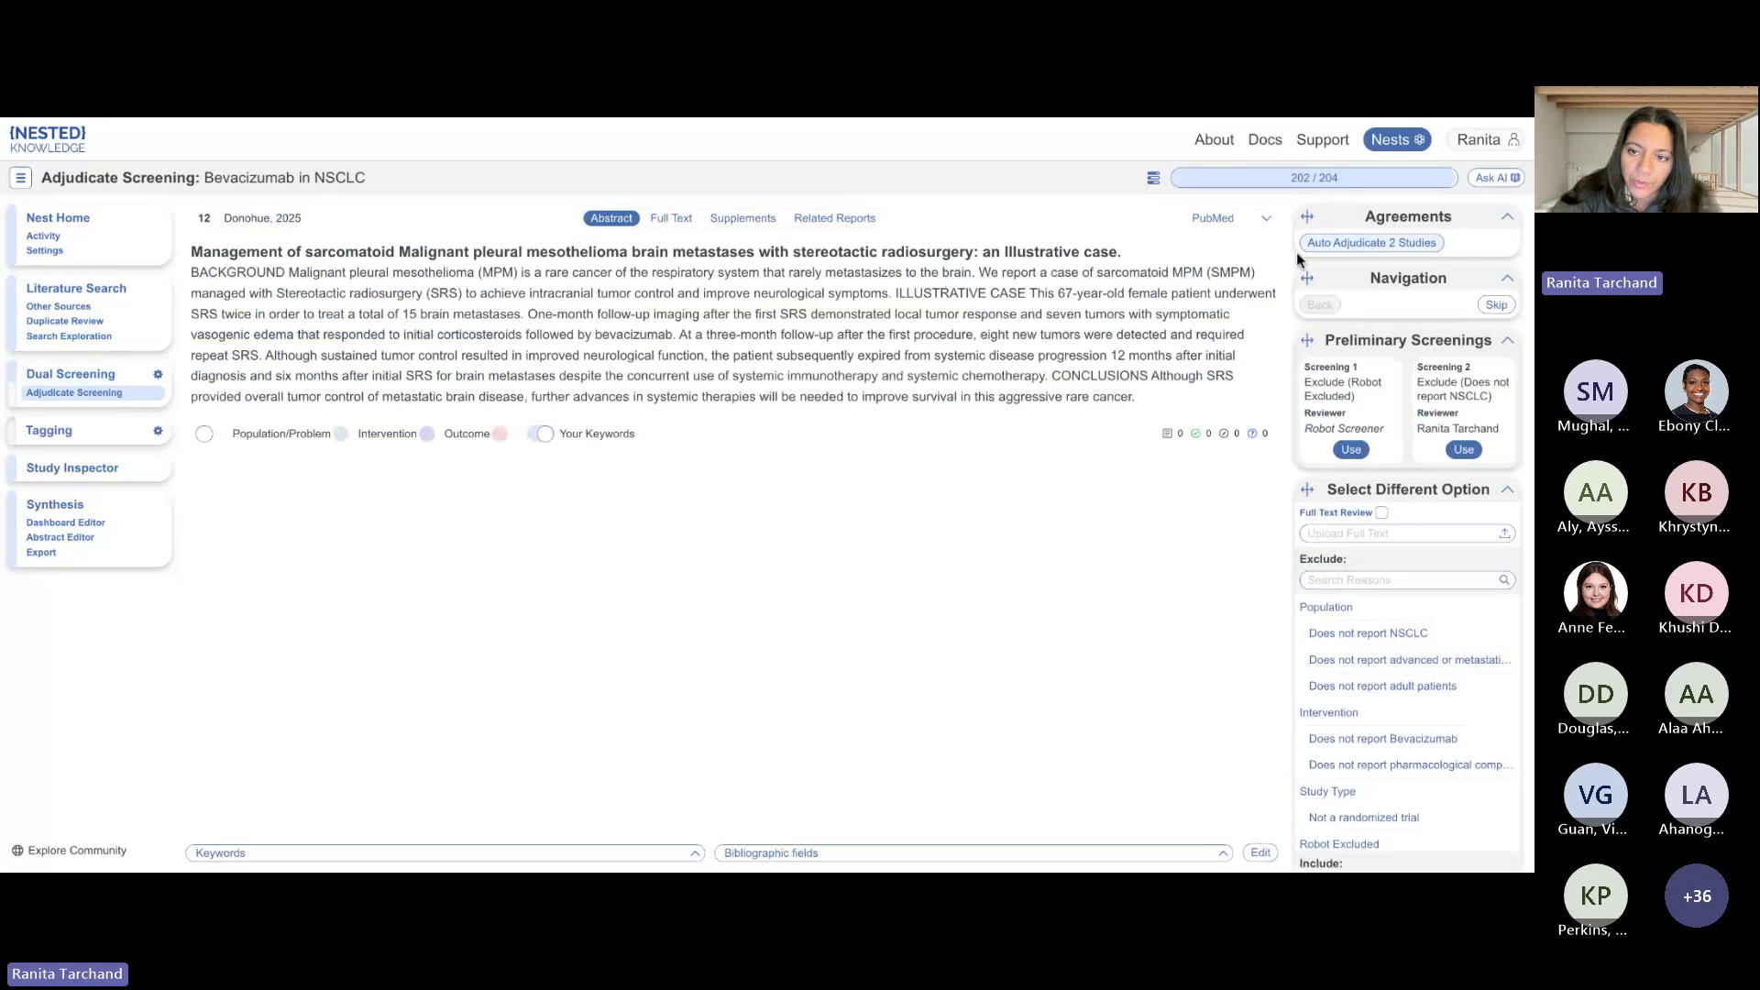
click(1369, 243)
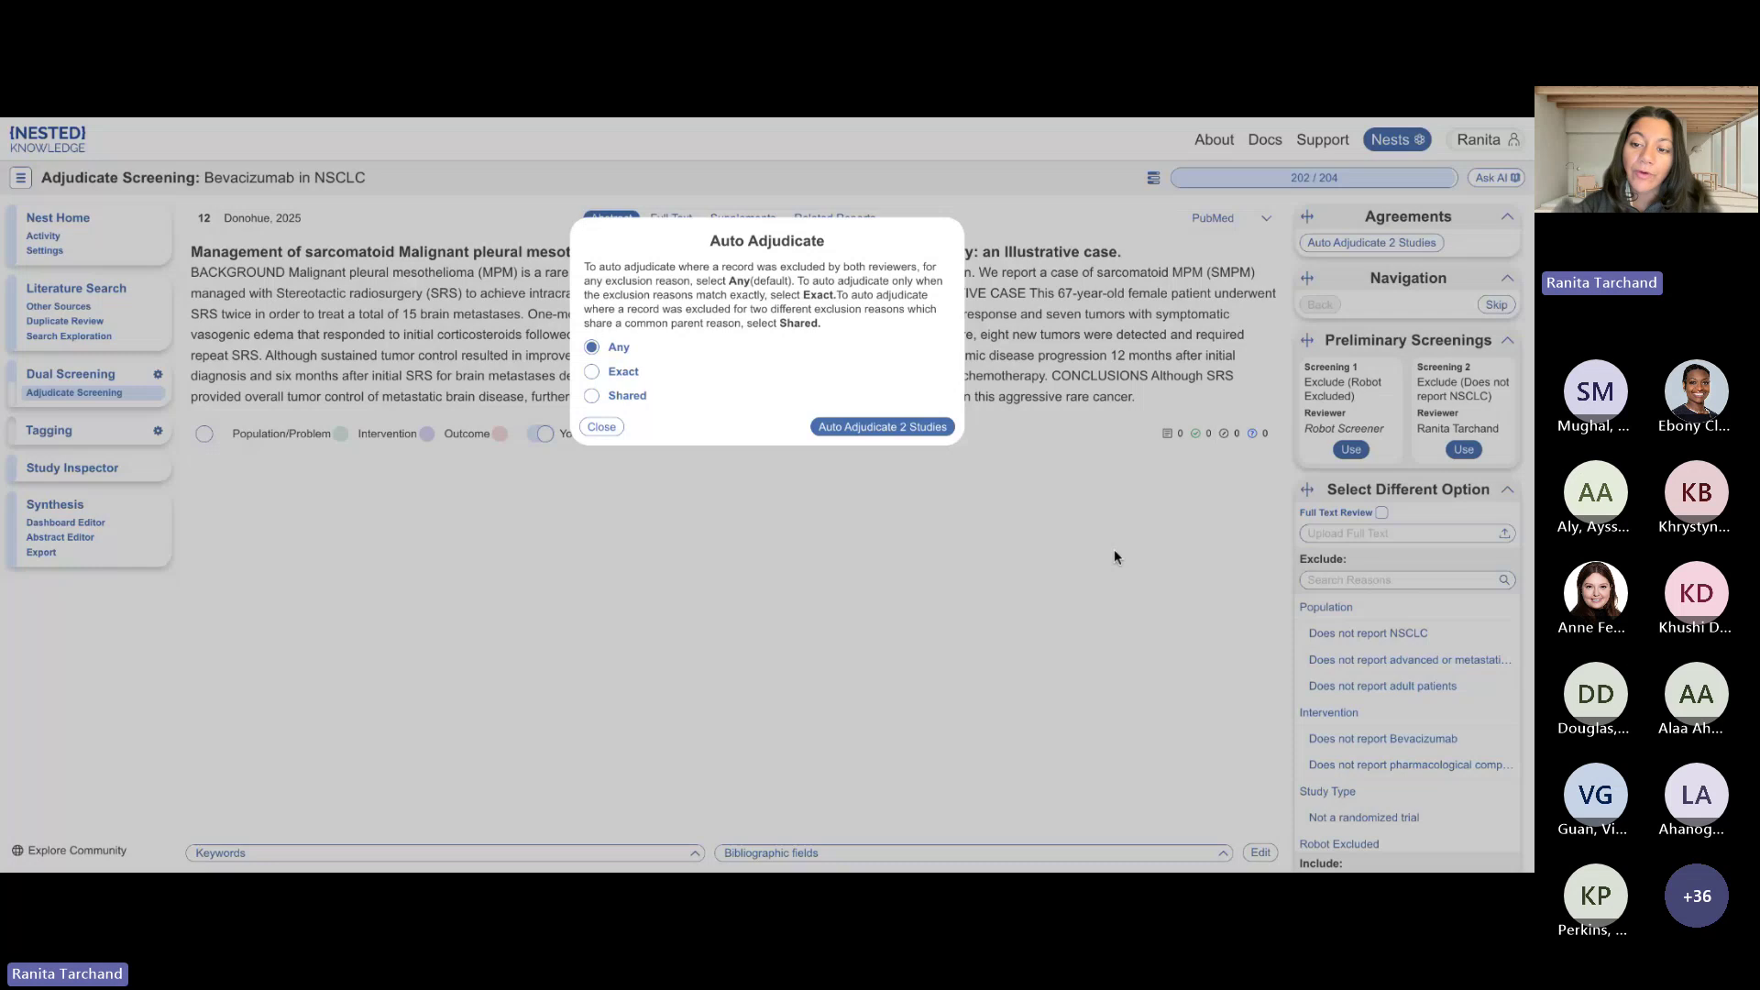
click(1421, 619)
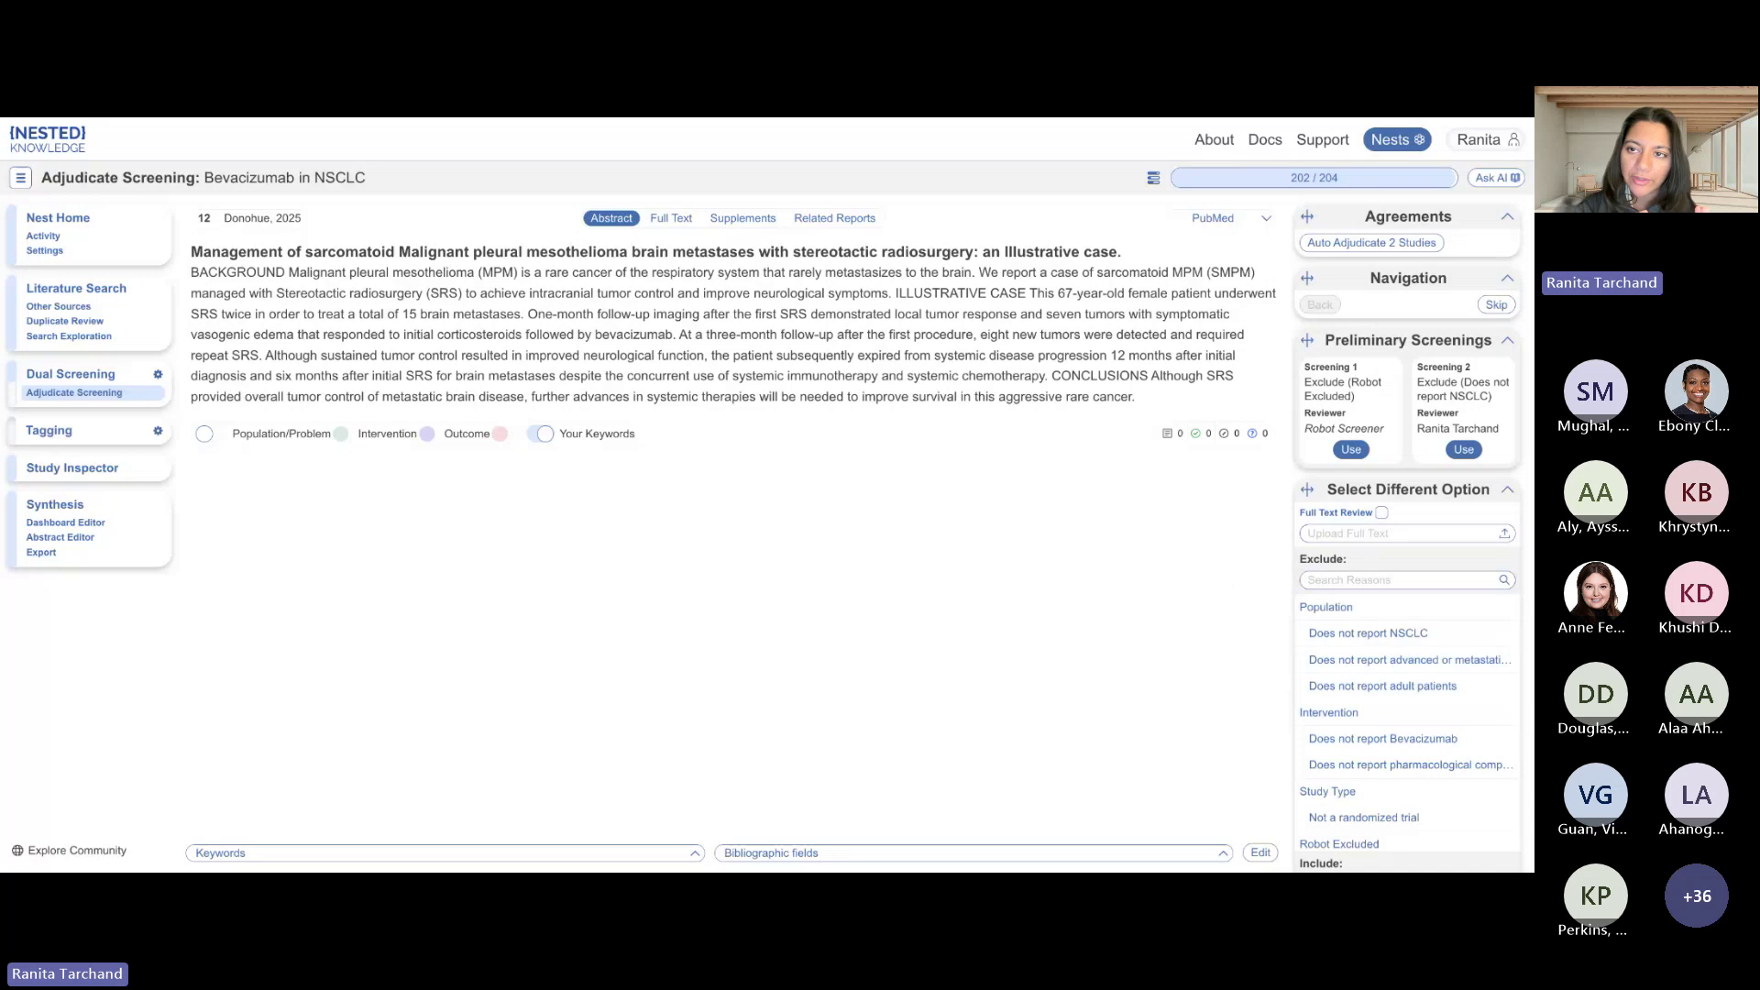
click(1366, 244)
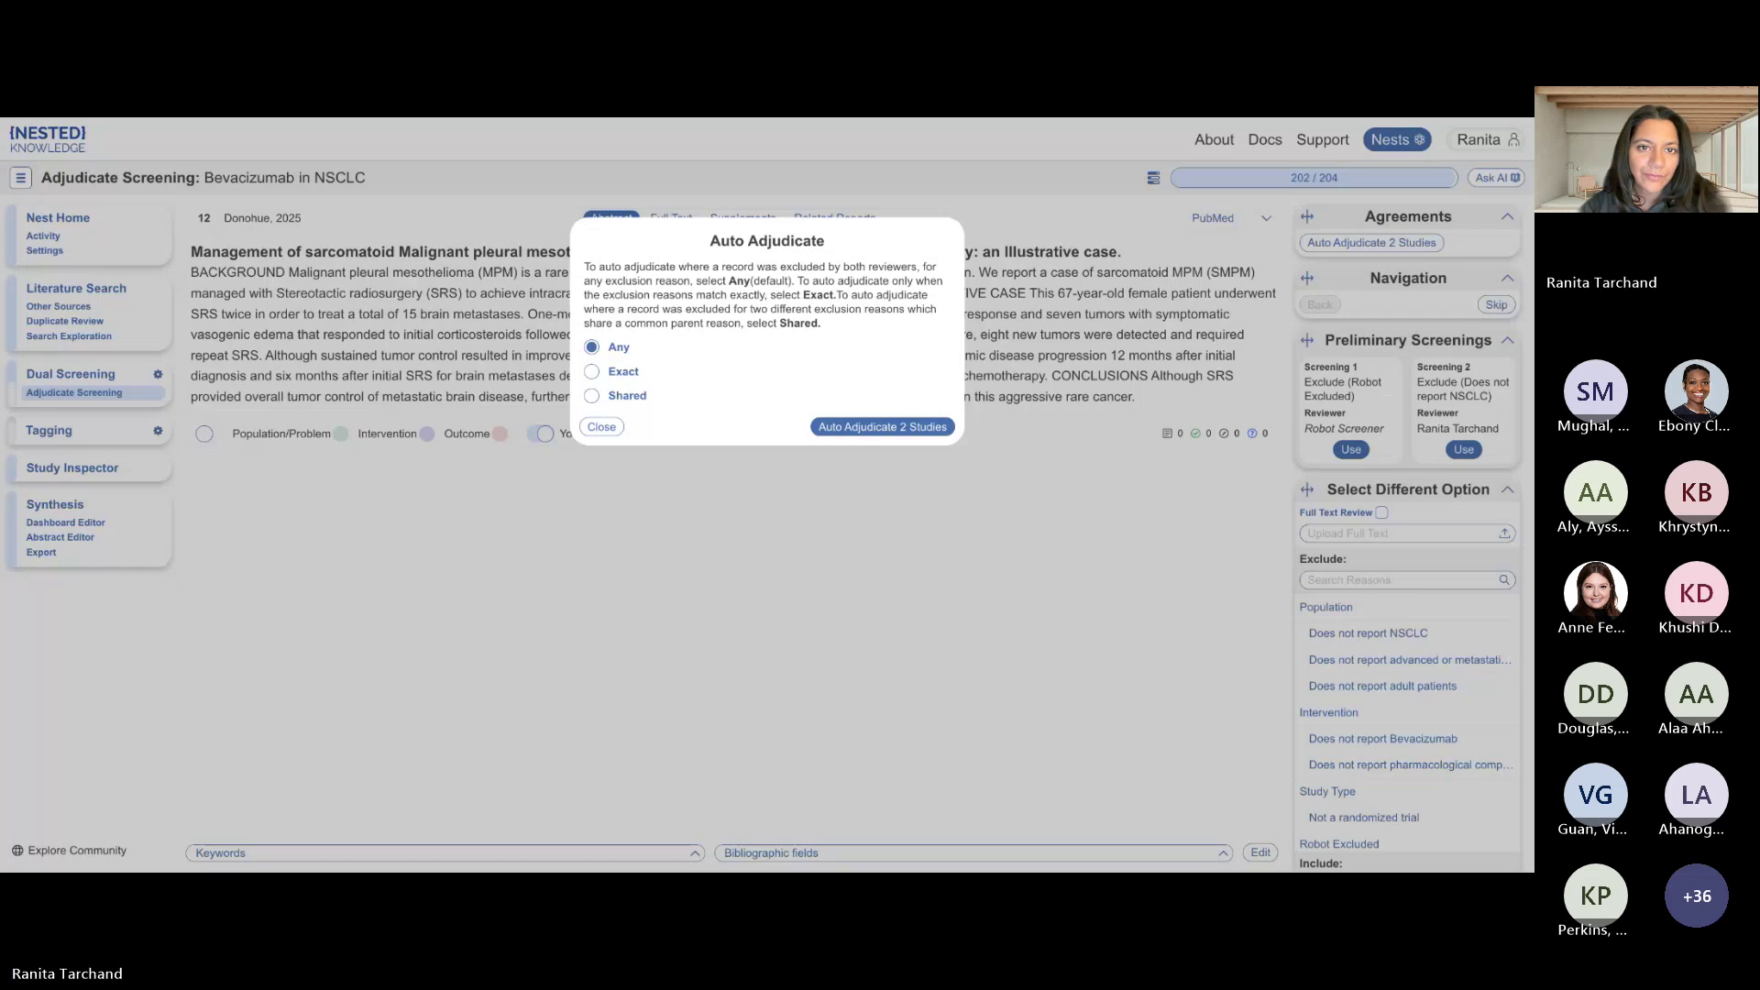
click(353, 292)
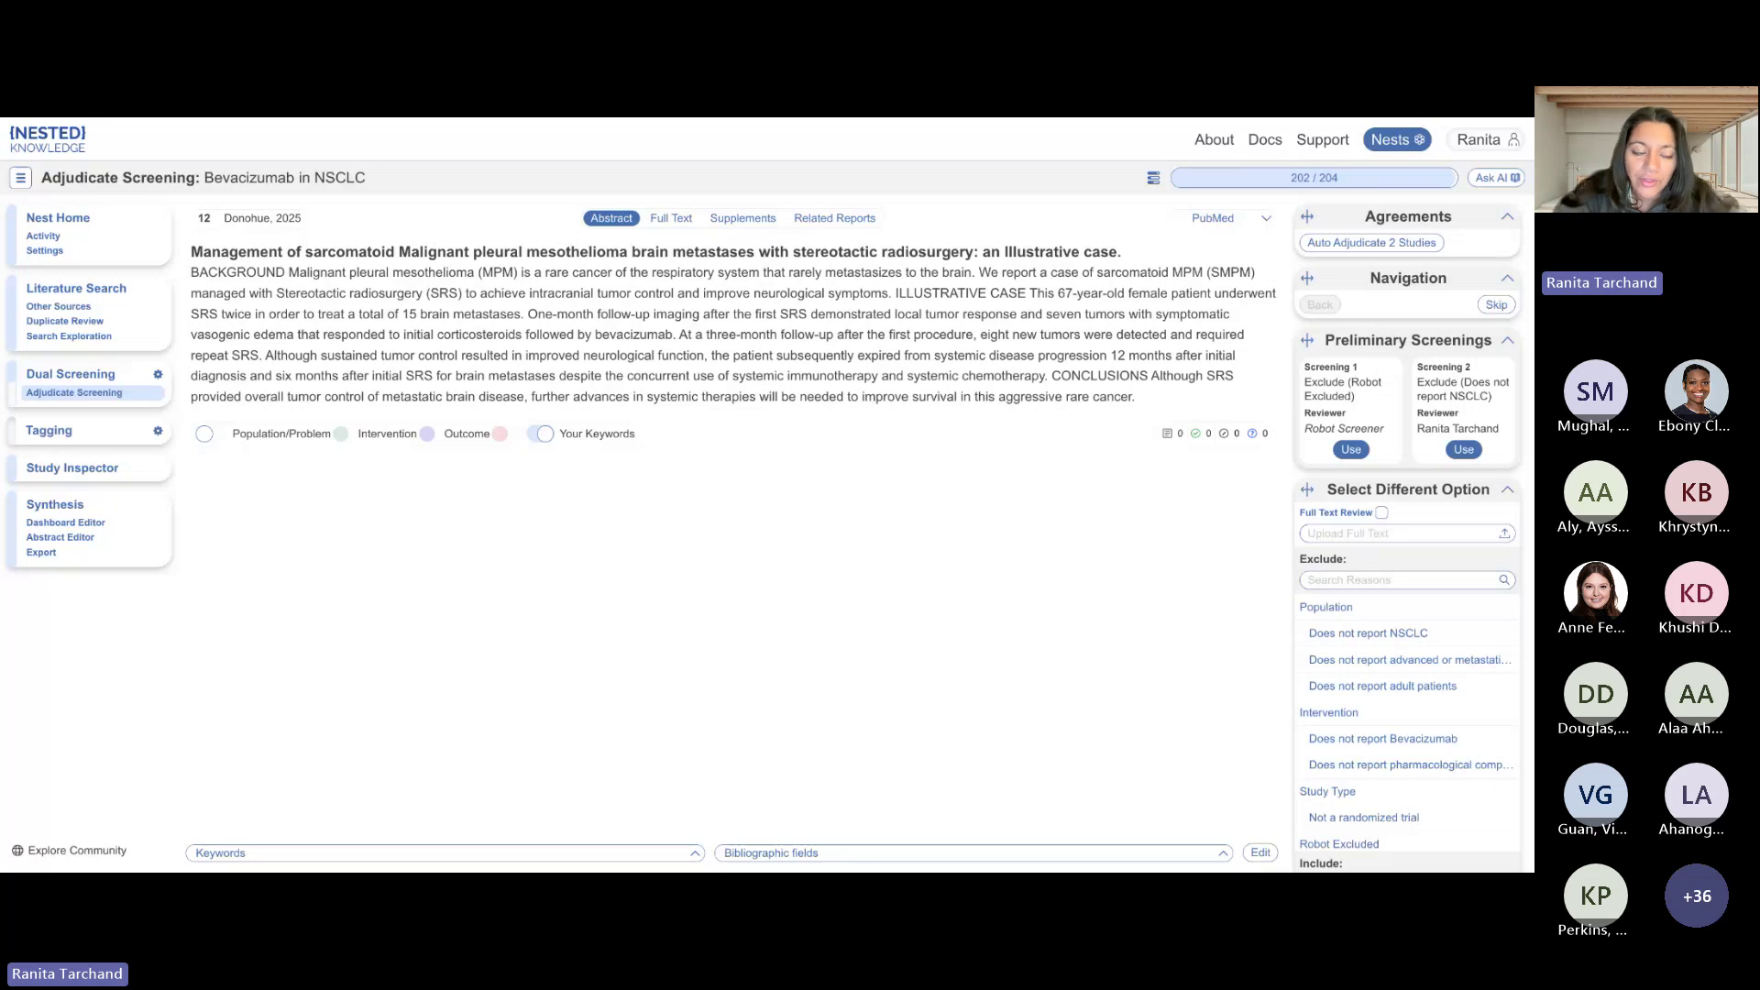
Open the tagging configuration of the nest and create a new tag named "Population".
click(159, 432)
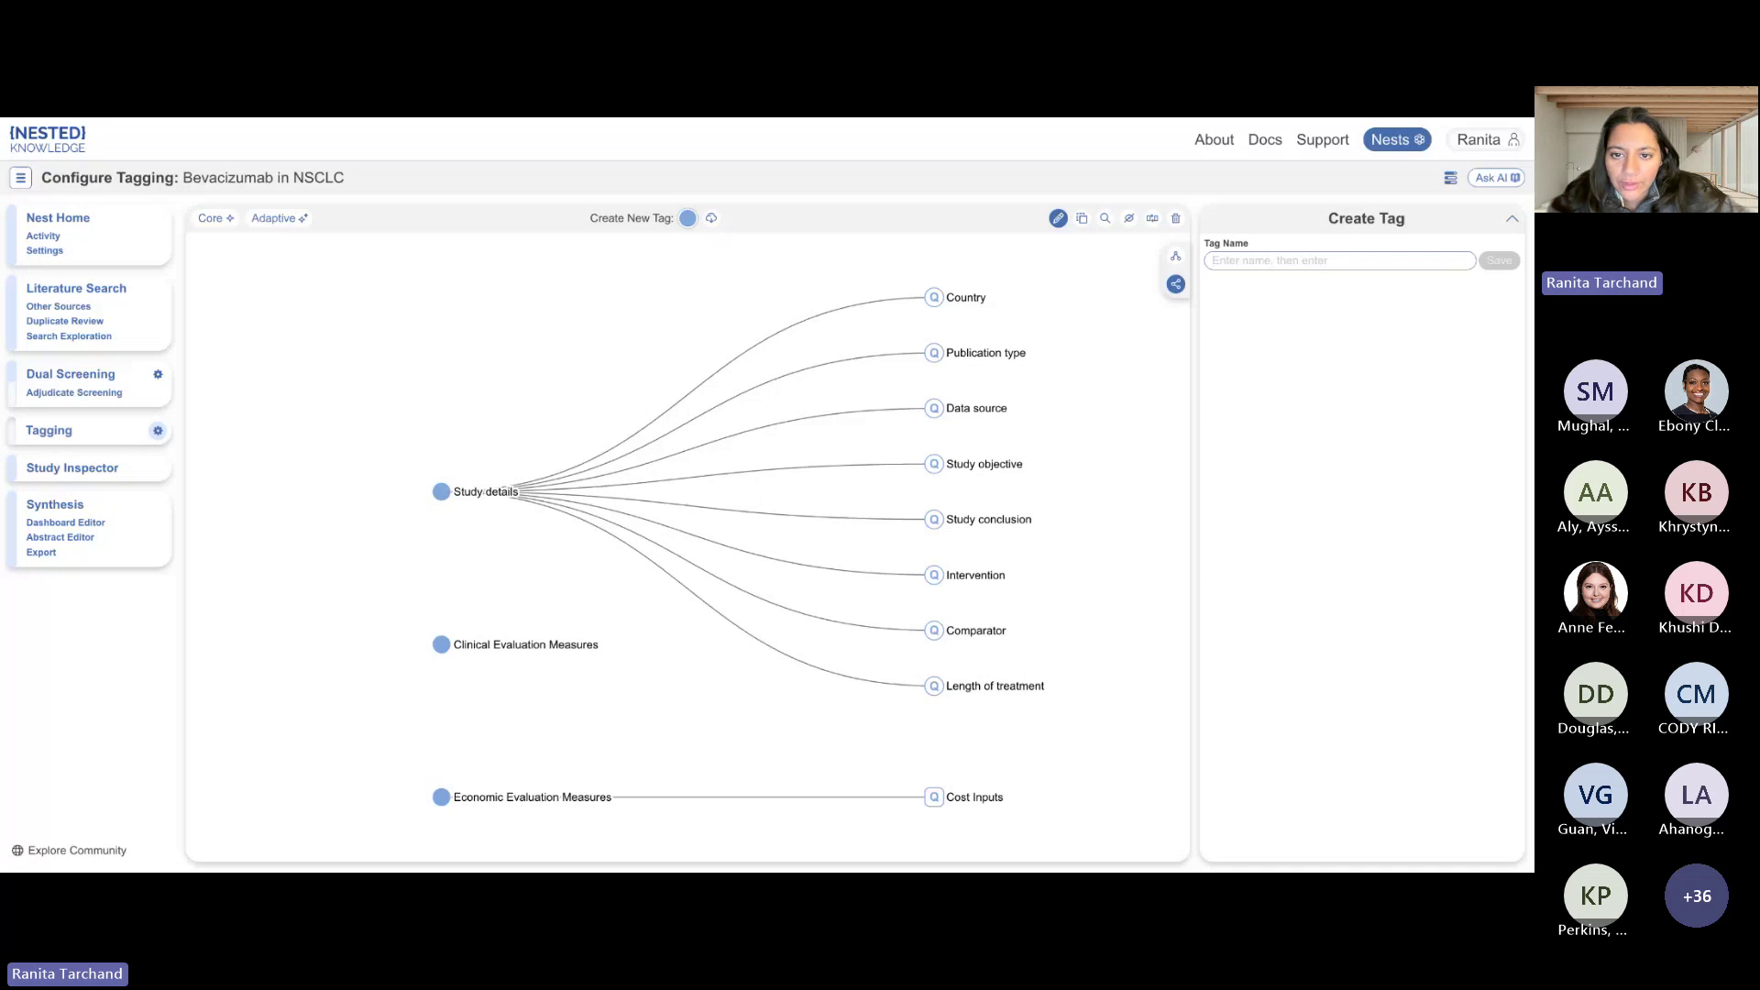
text(Population)
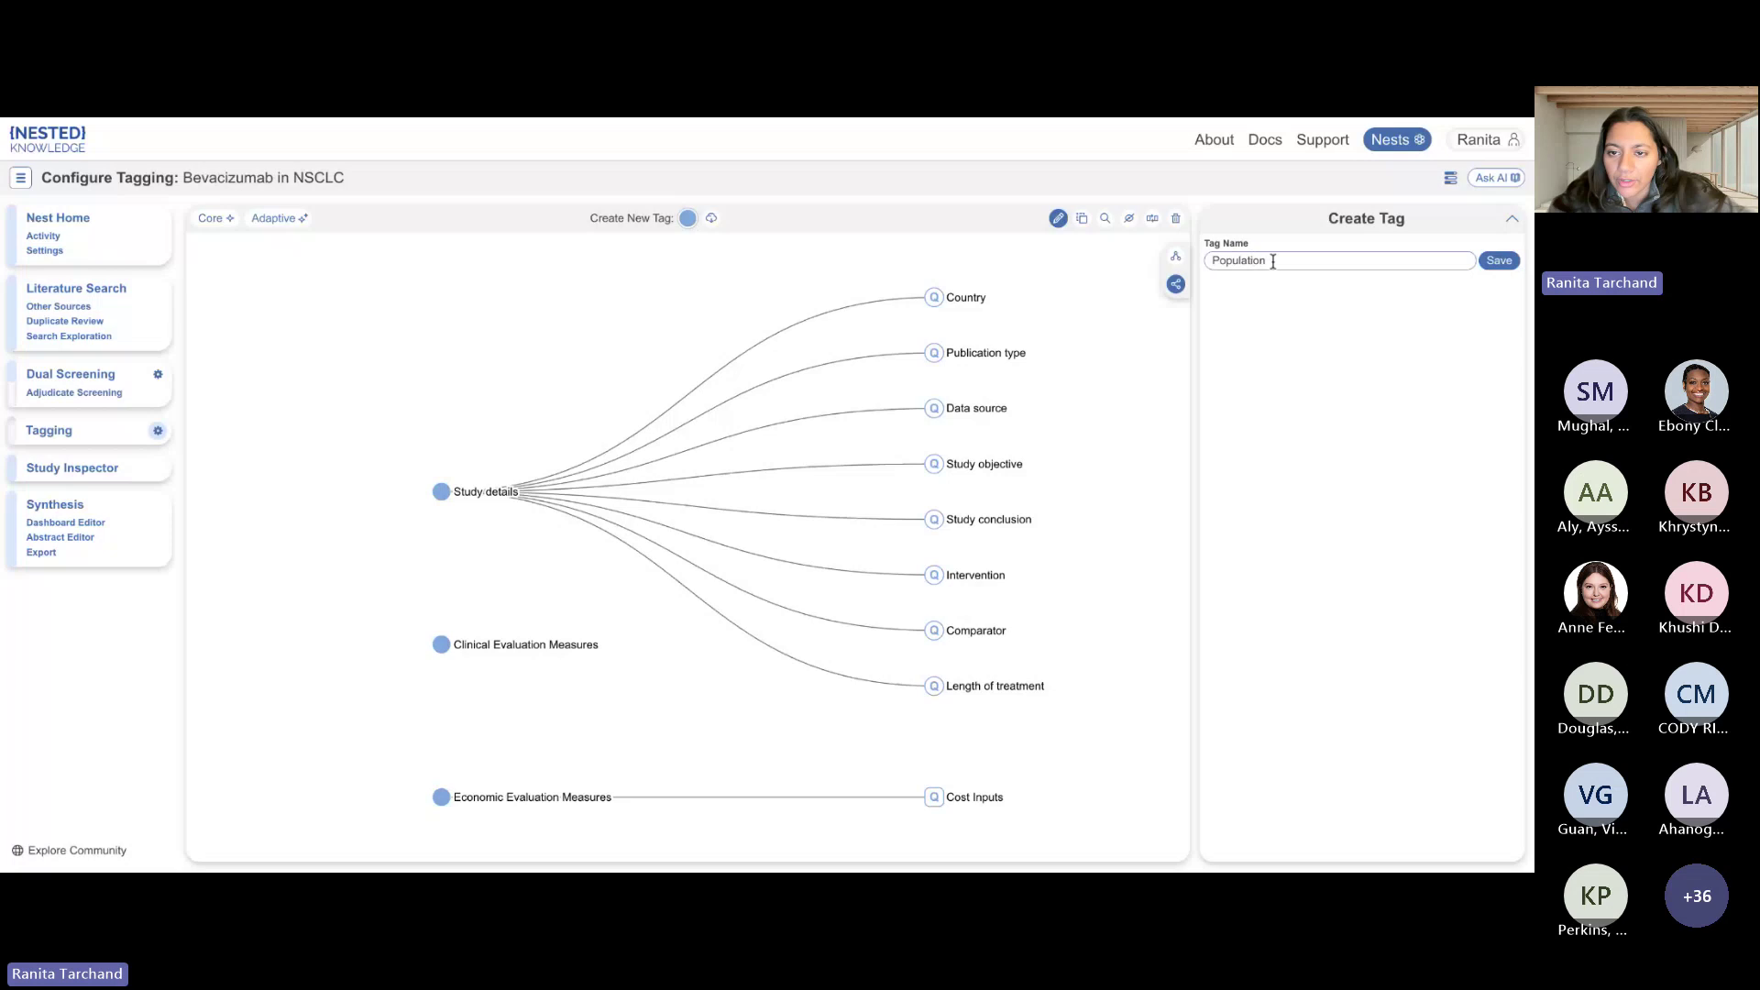
click(1499, 262)
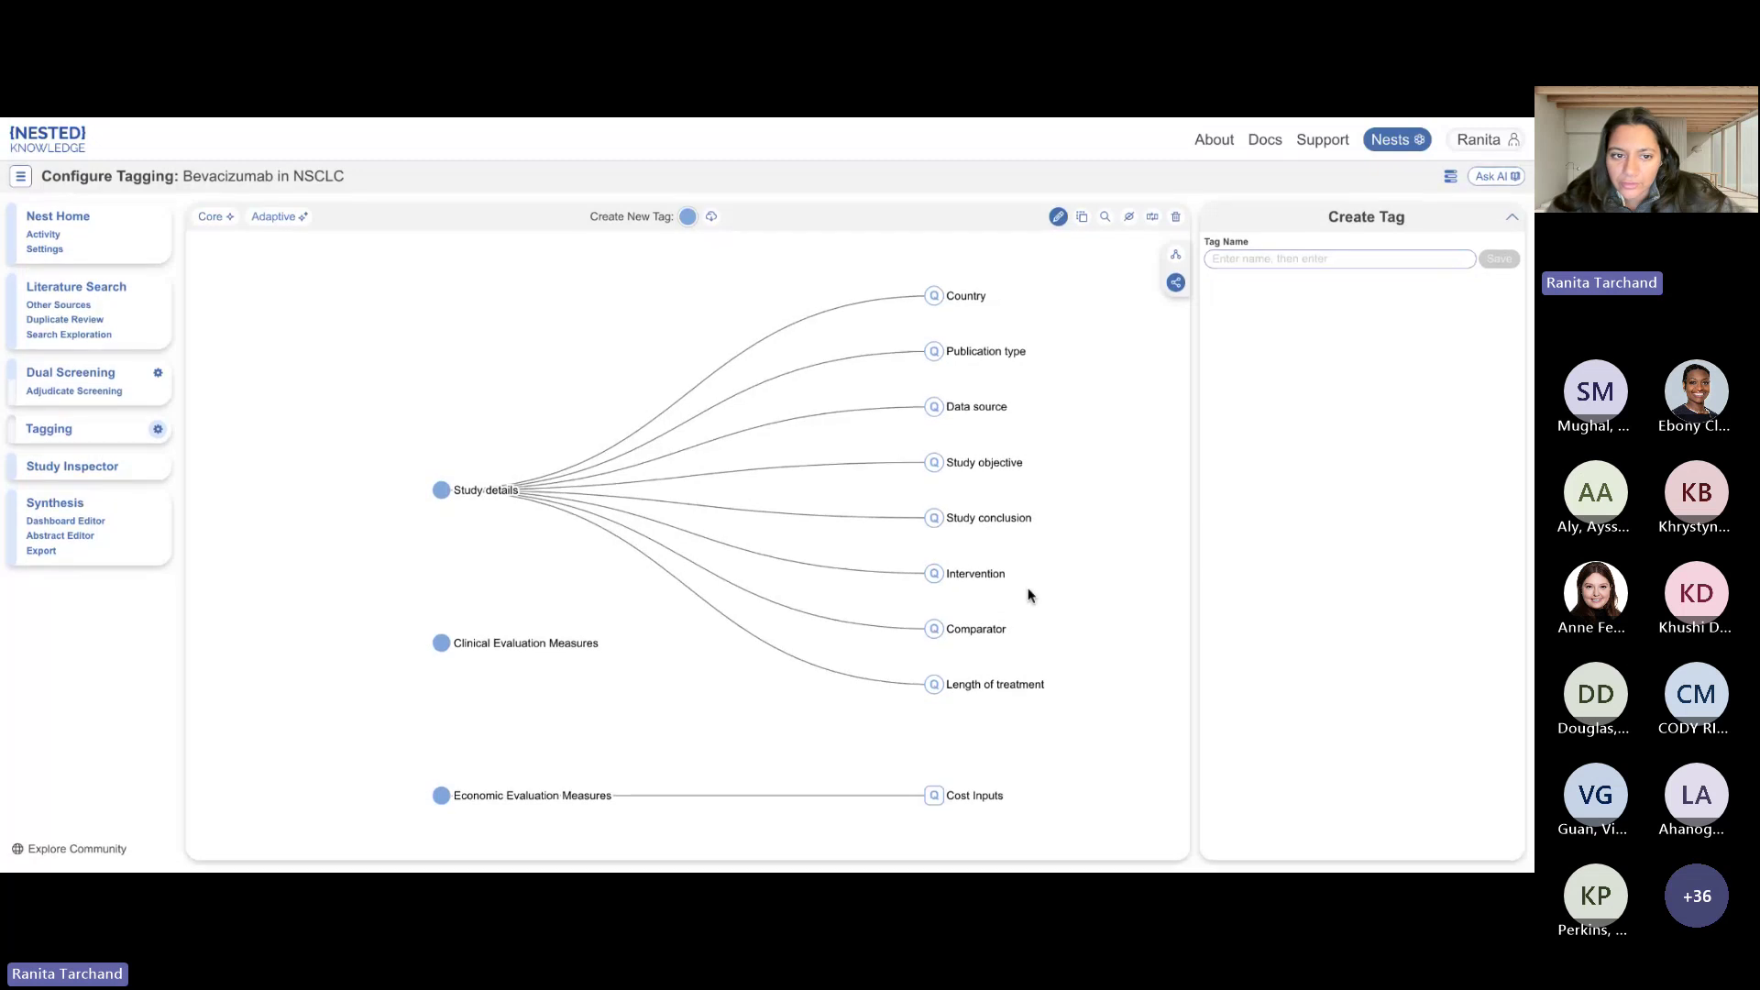
scroll(1030, 594, up, 5)
scroll(967, 617, down, 5)
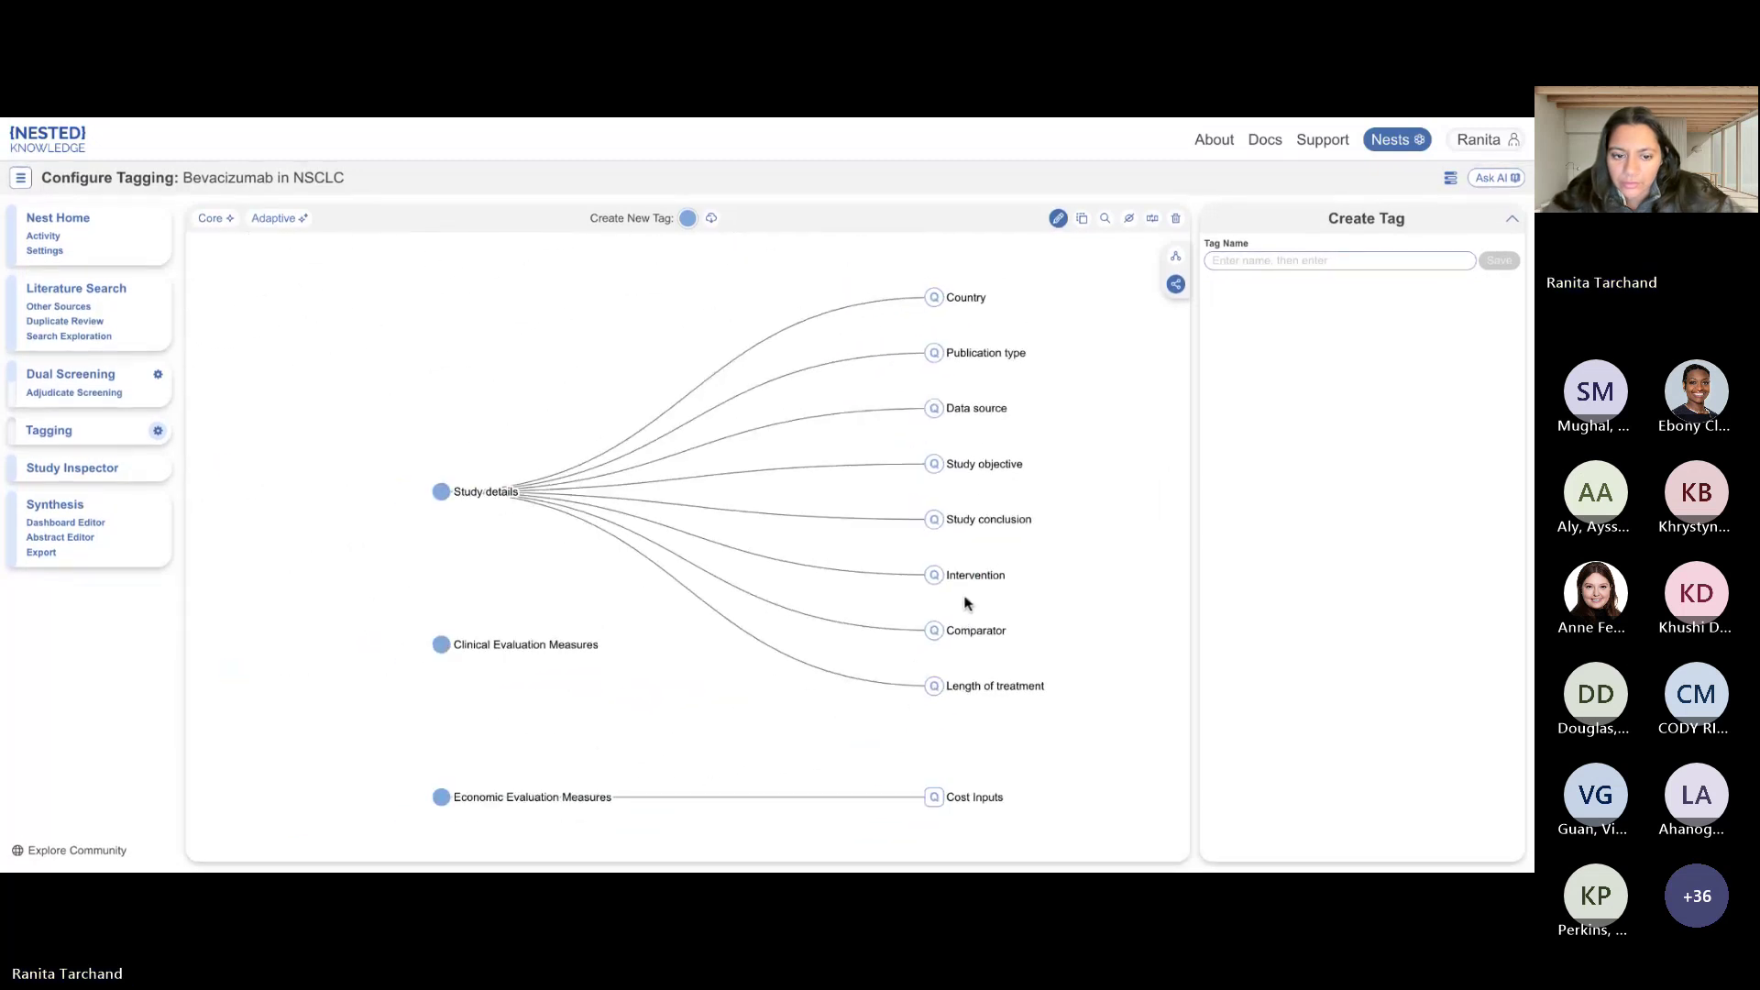
click(687, 221)
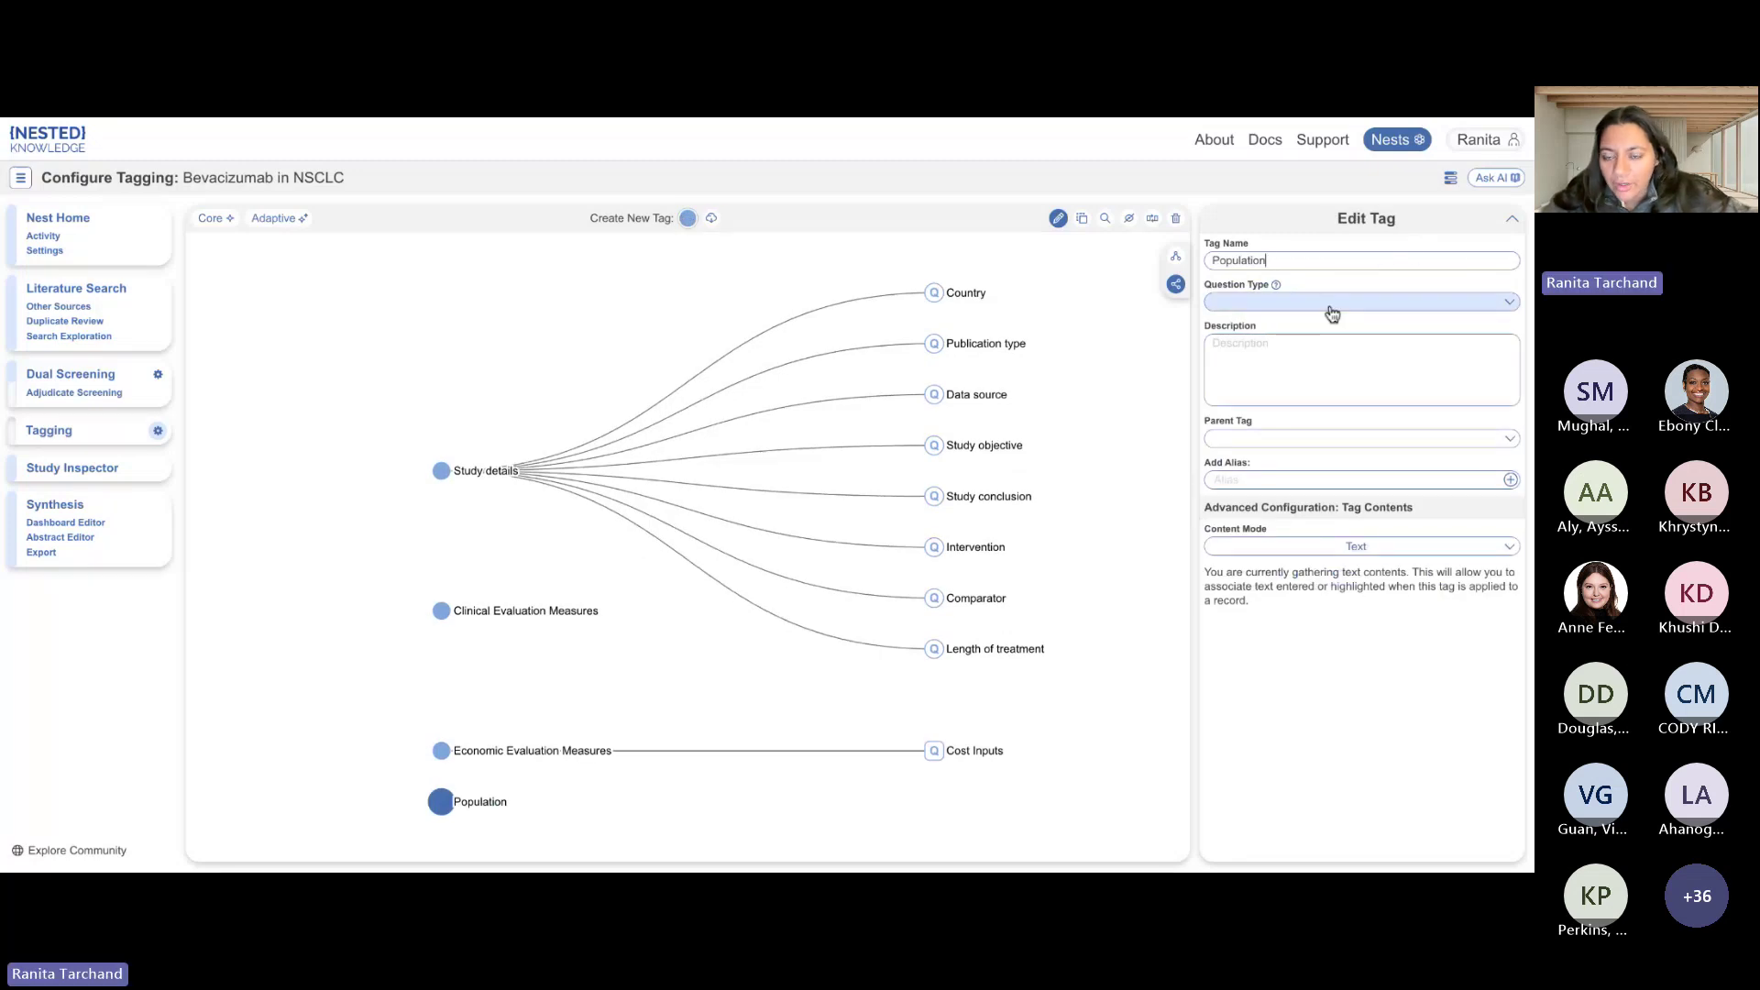
key(Return)
key(Return)
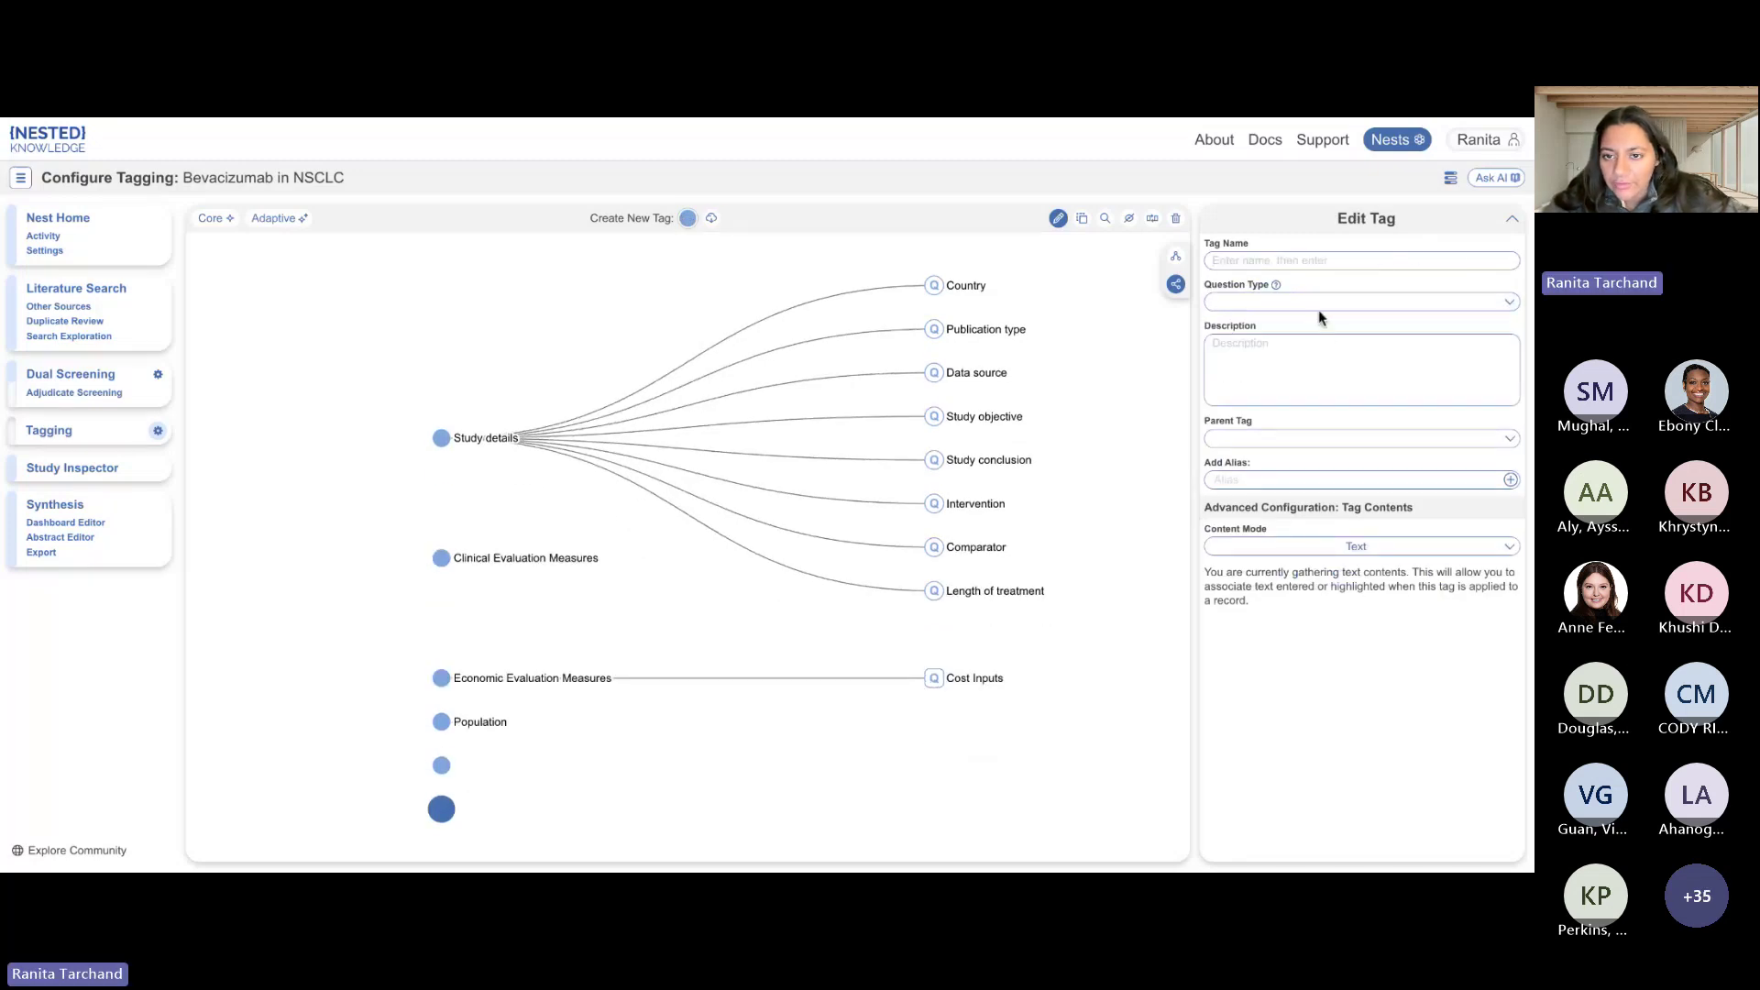
click(1317, 308)
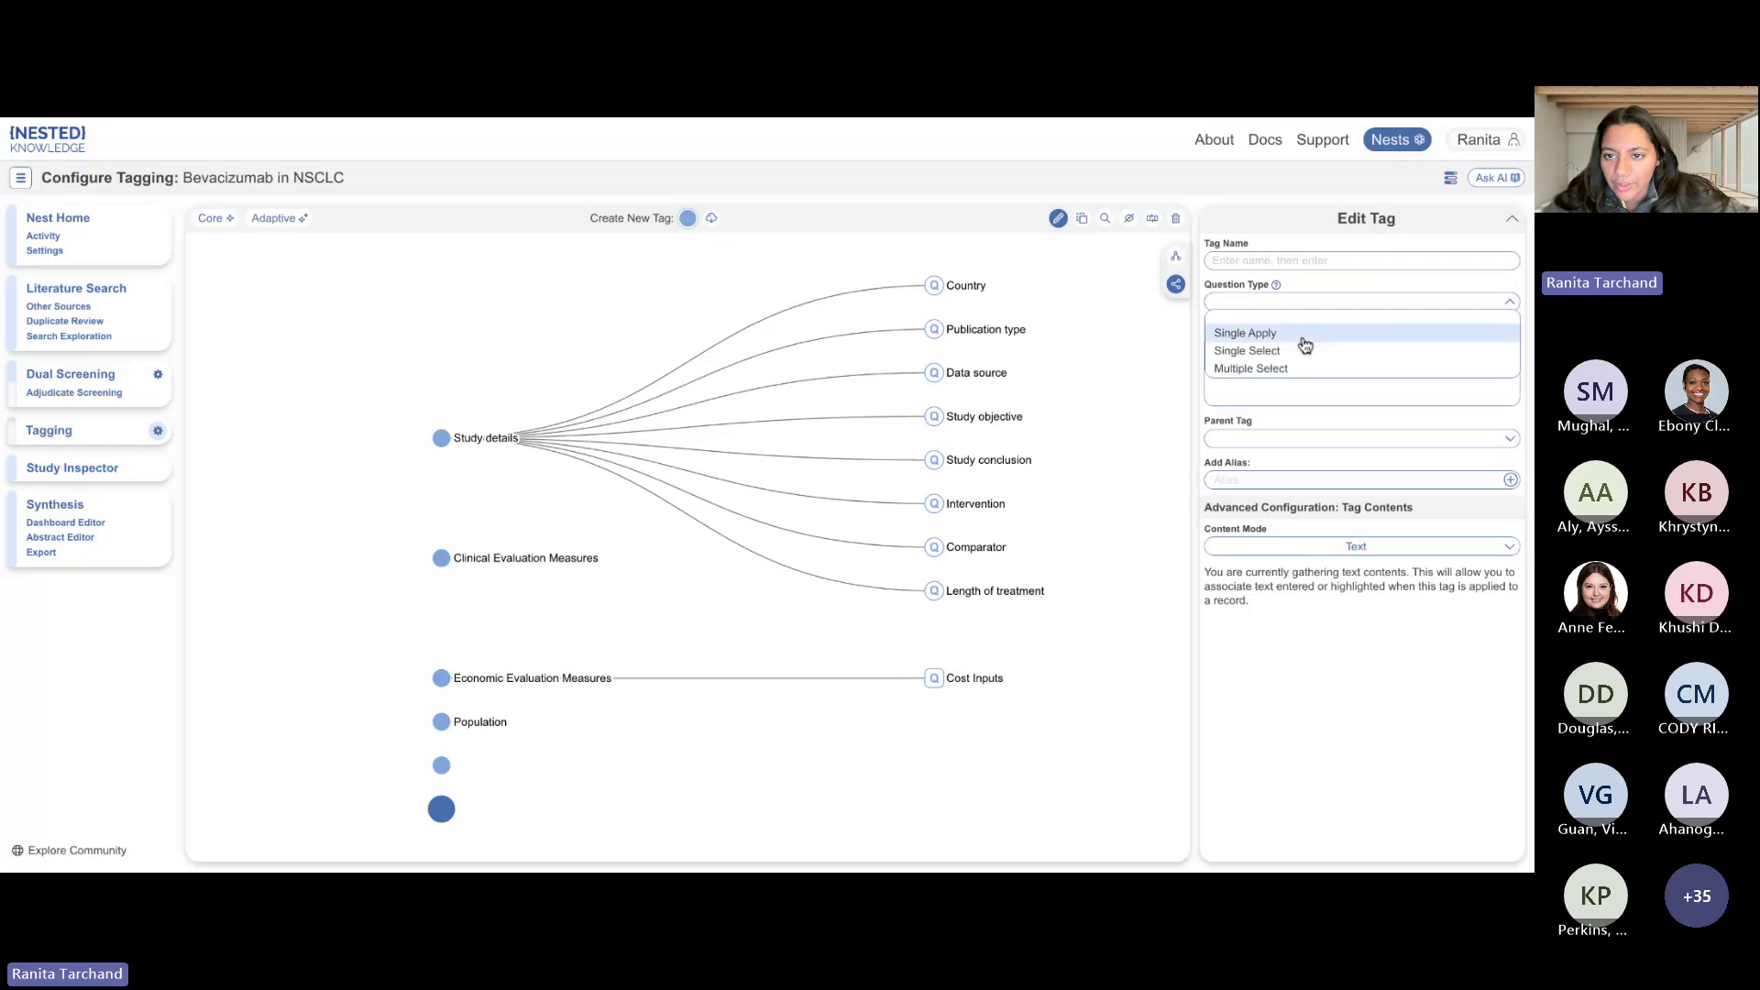
click(1306, 341)
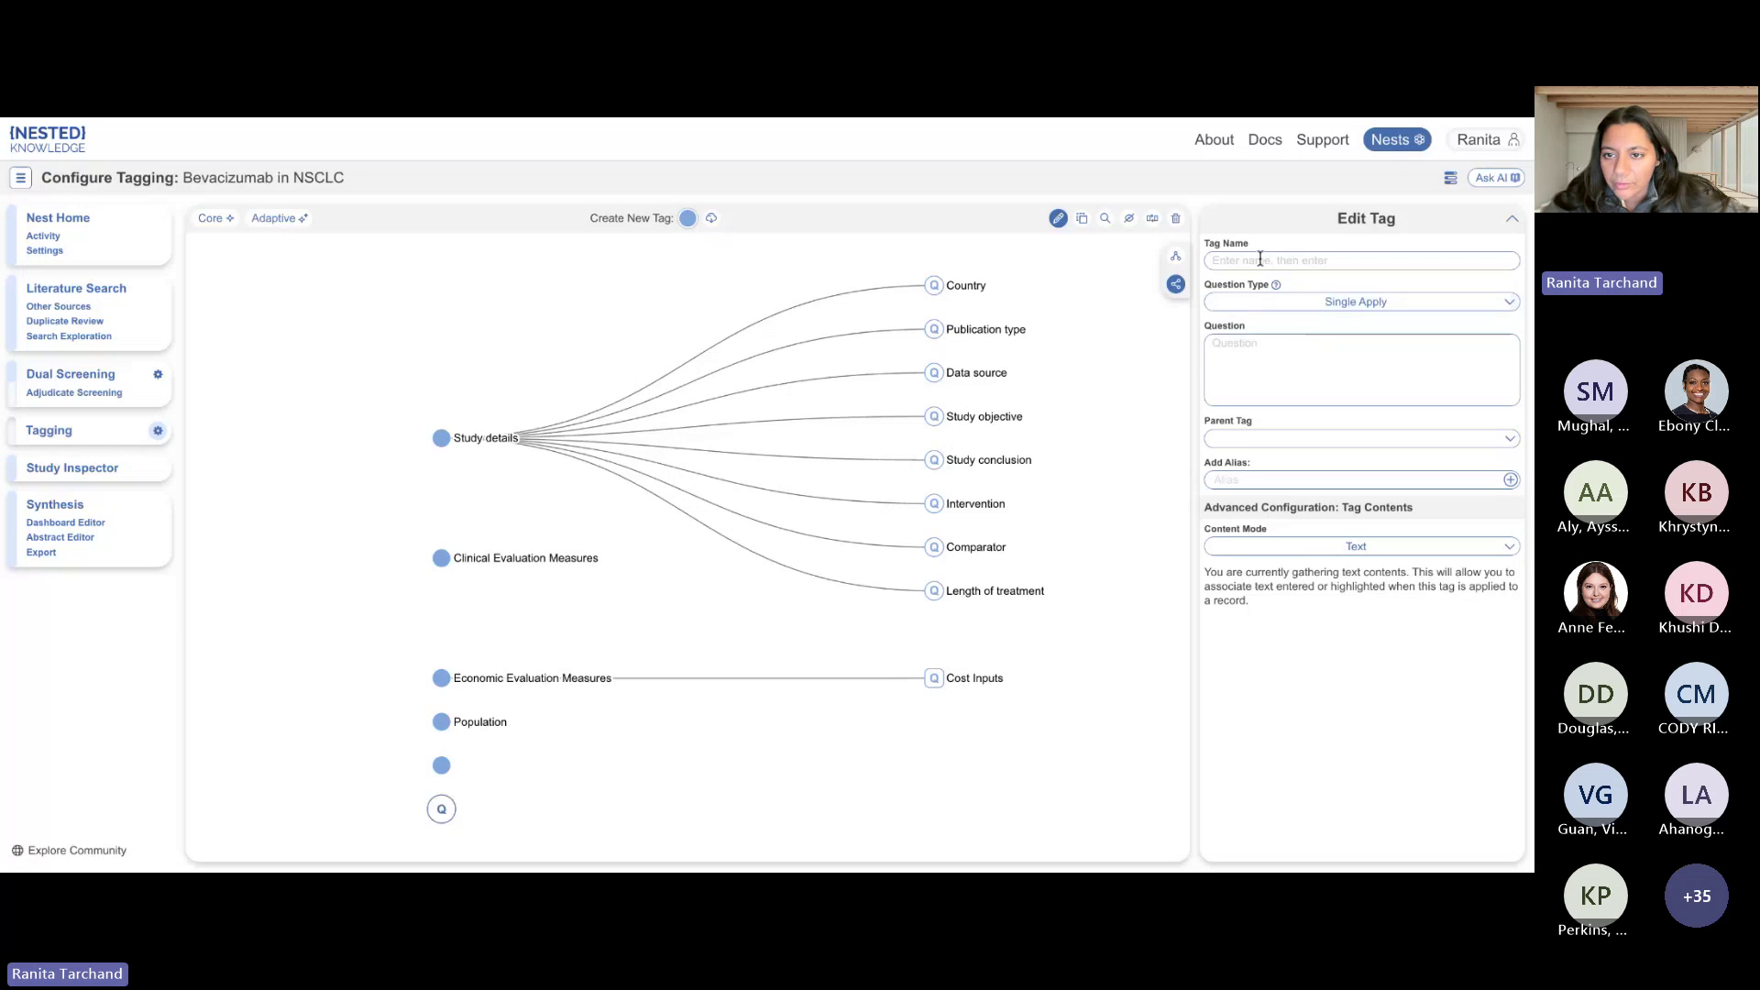
click(1176, 218)
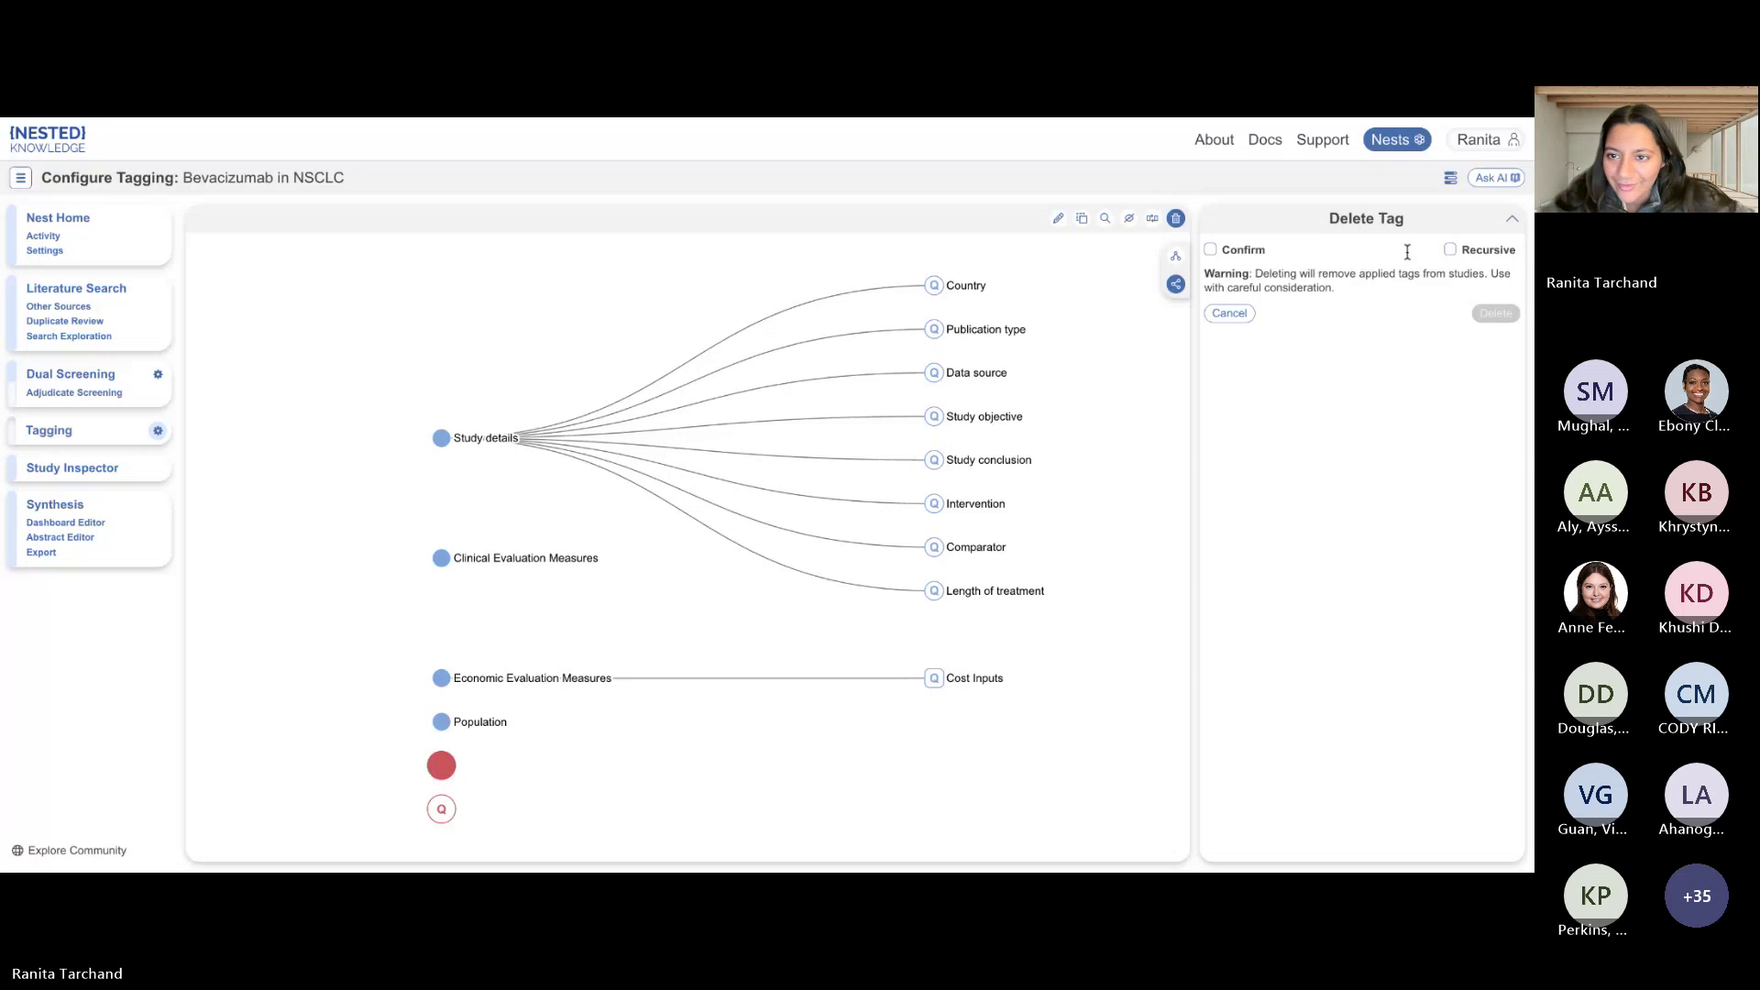
click(1245, 253)
click(1495, 314)
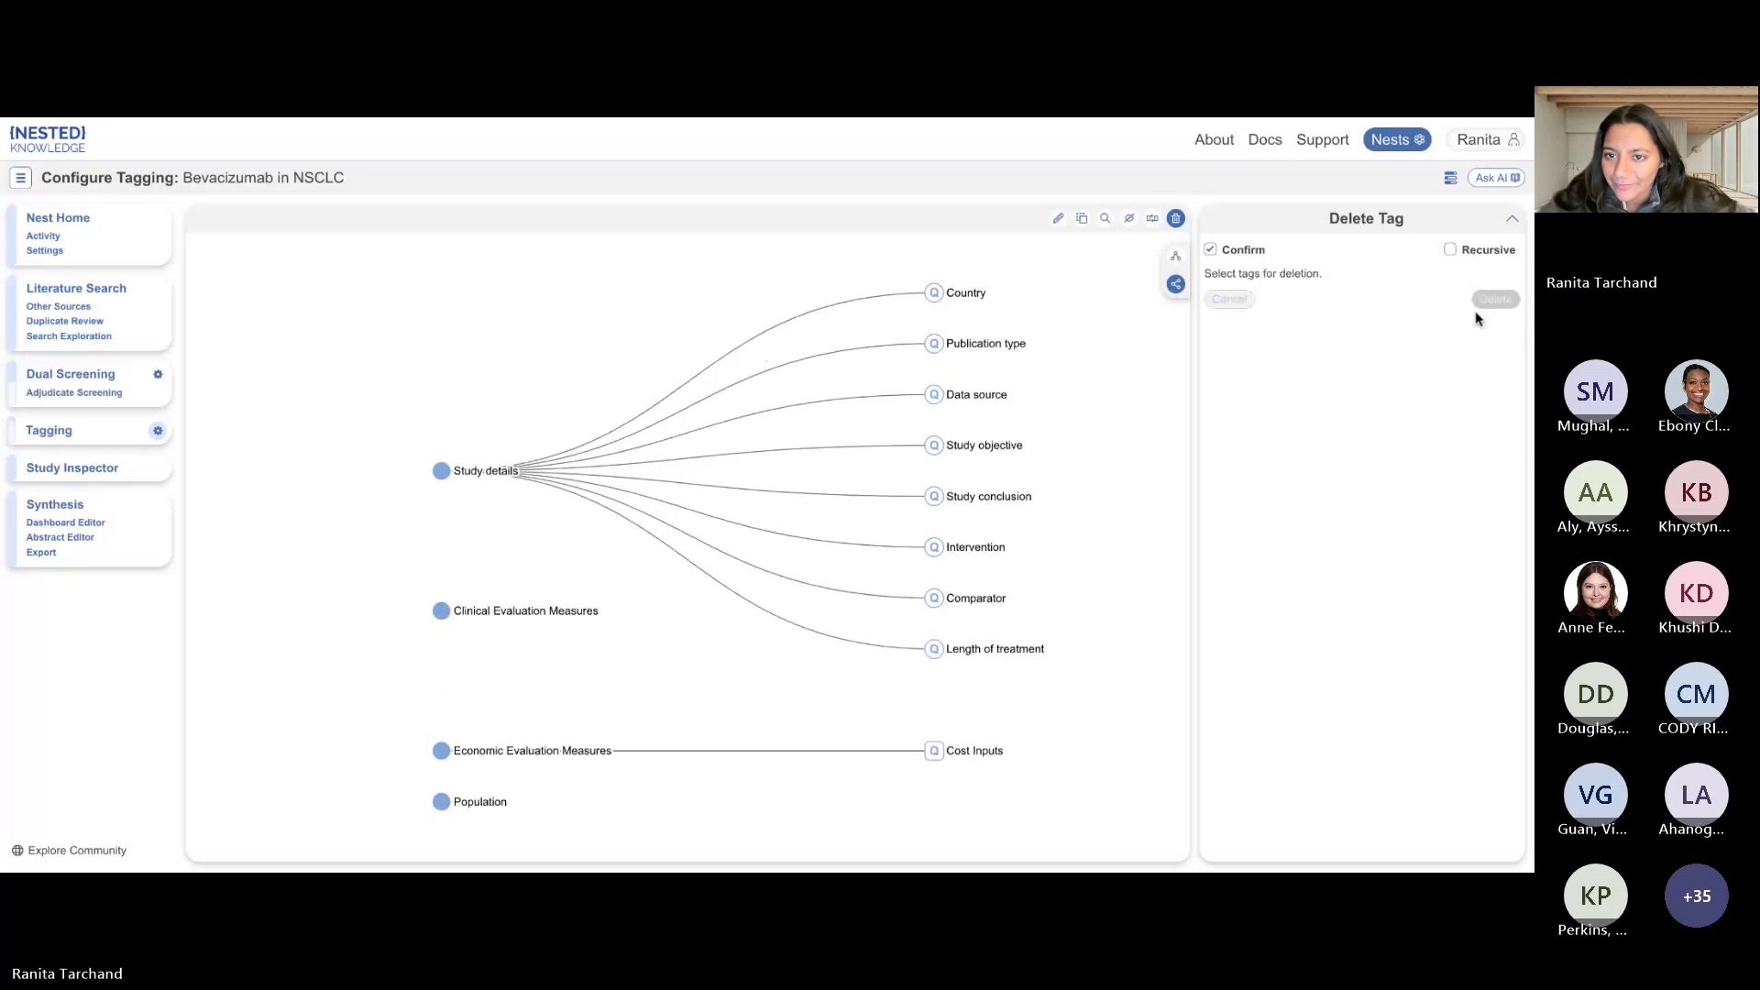
Set the Population tag's question type to Single Apply and place the tag under Study details.
click(1060, 219)
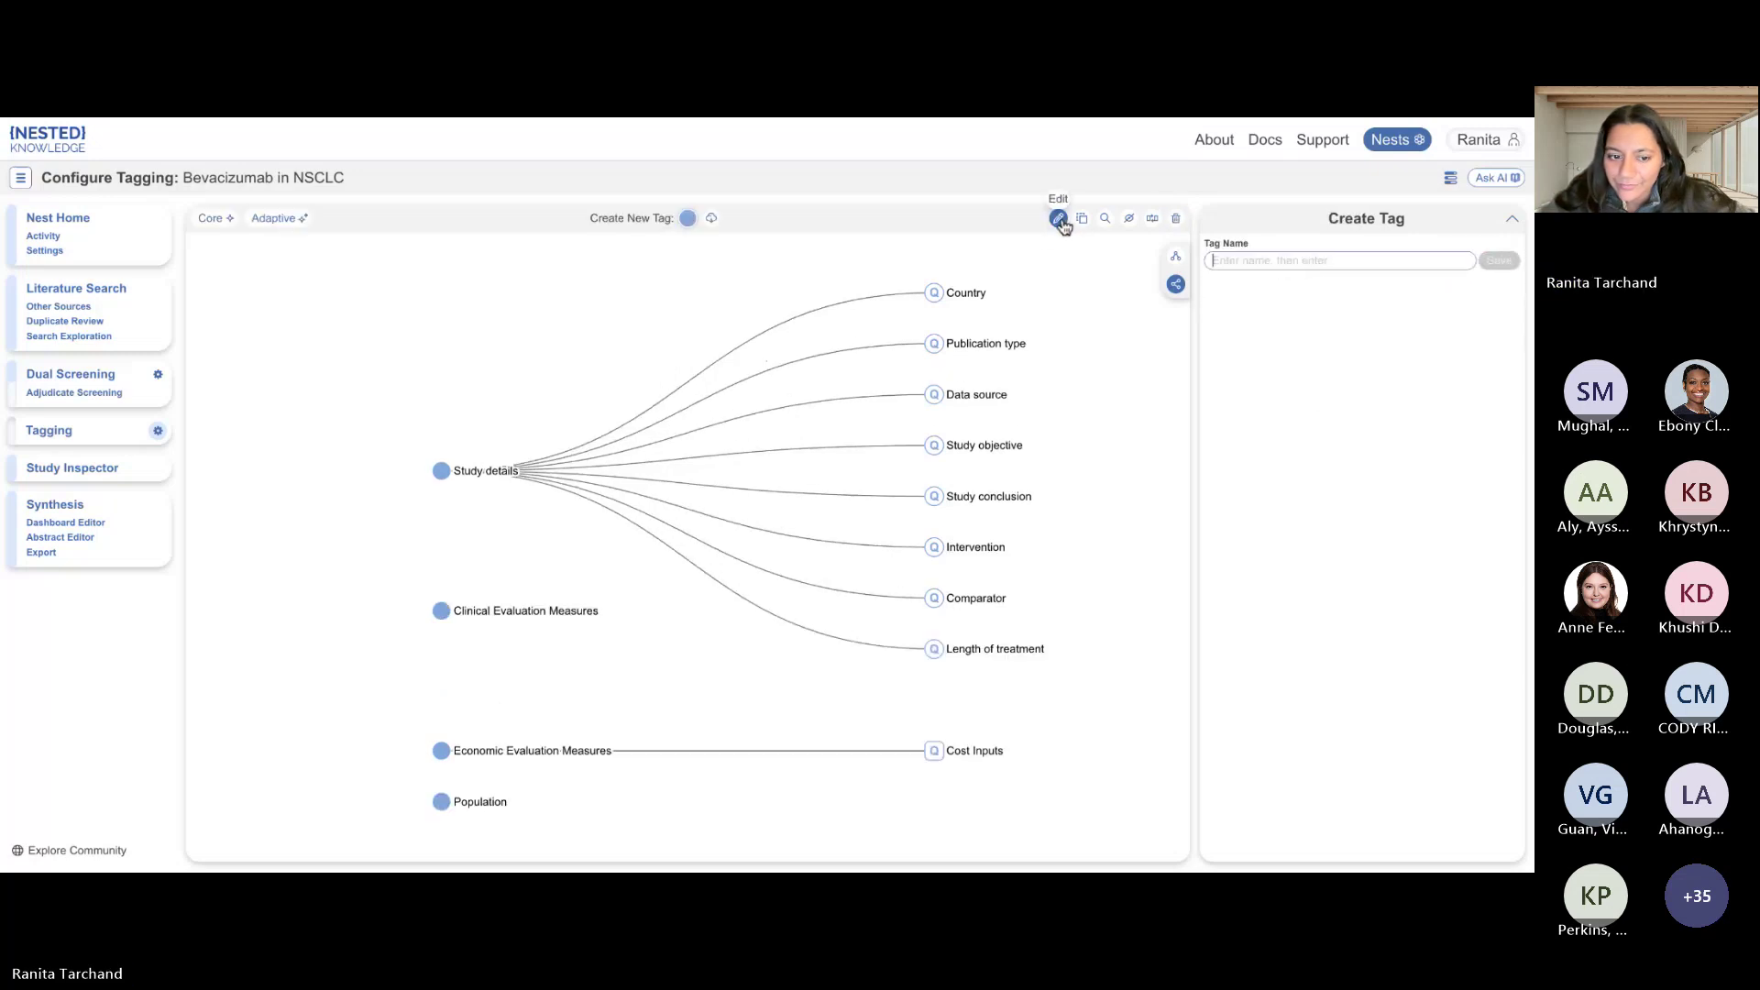
click(456, 804)
click(1294, 304)
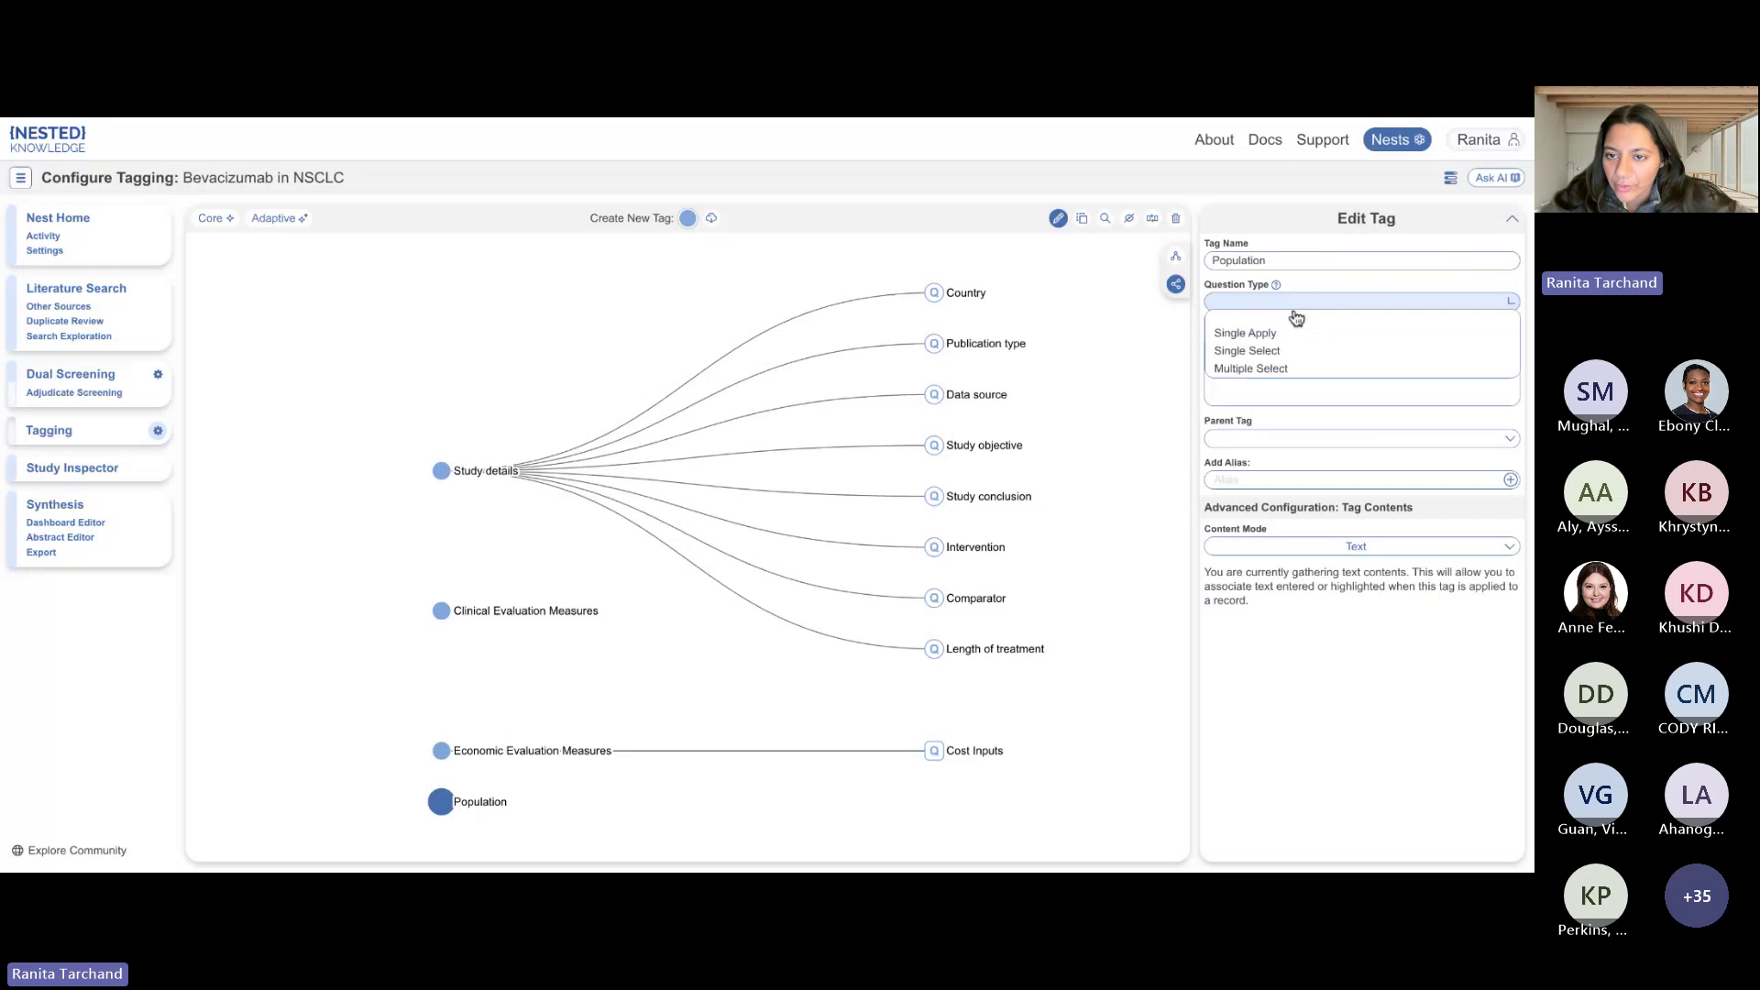
click(1292, 332)
click(1272, 306)
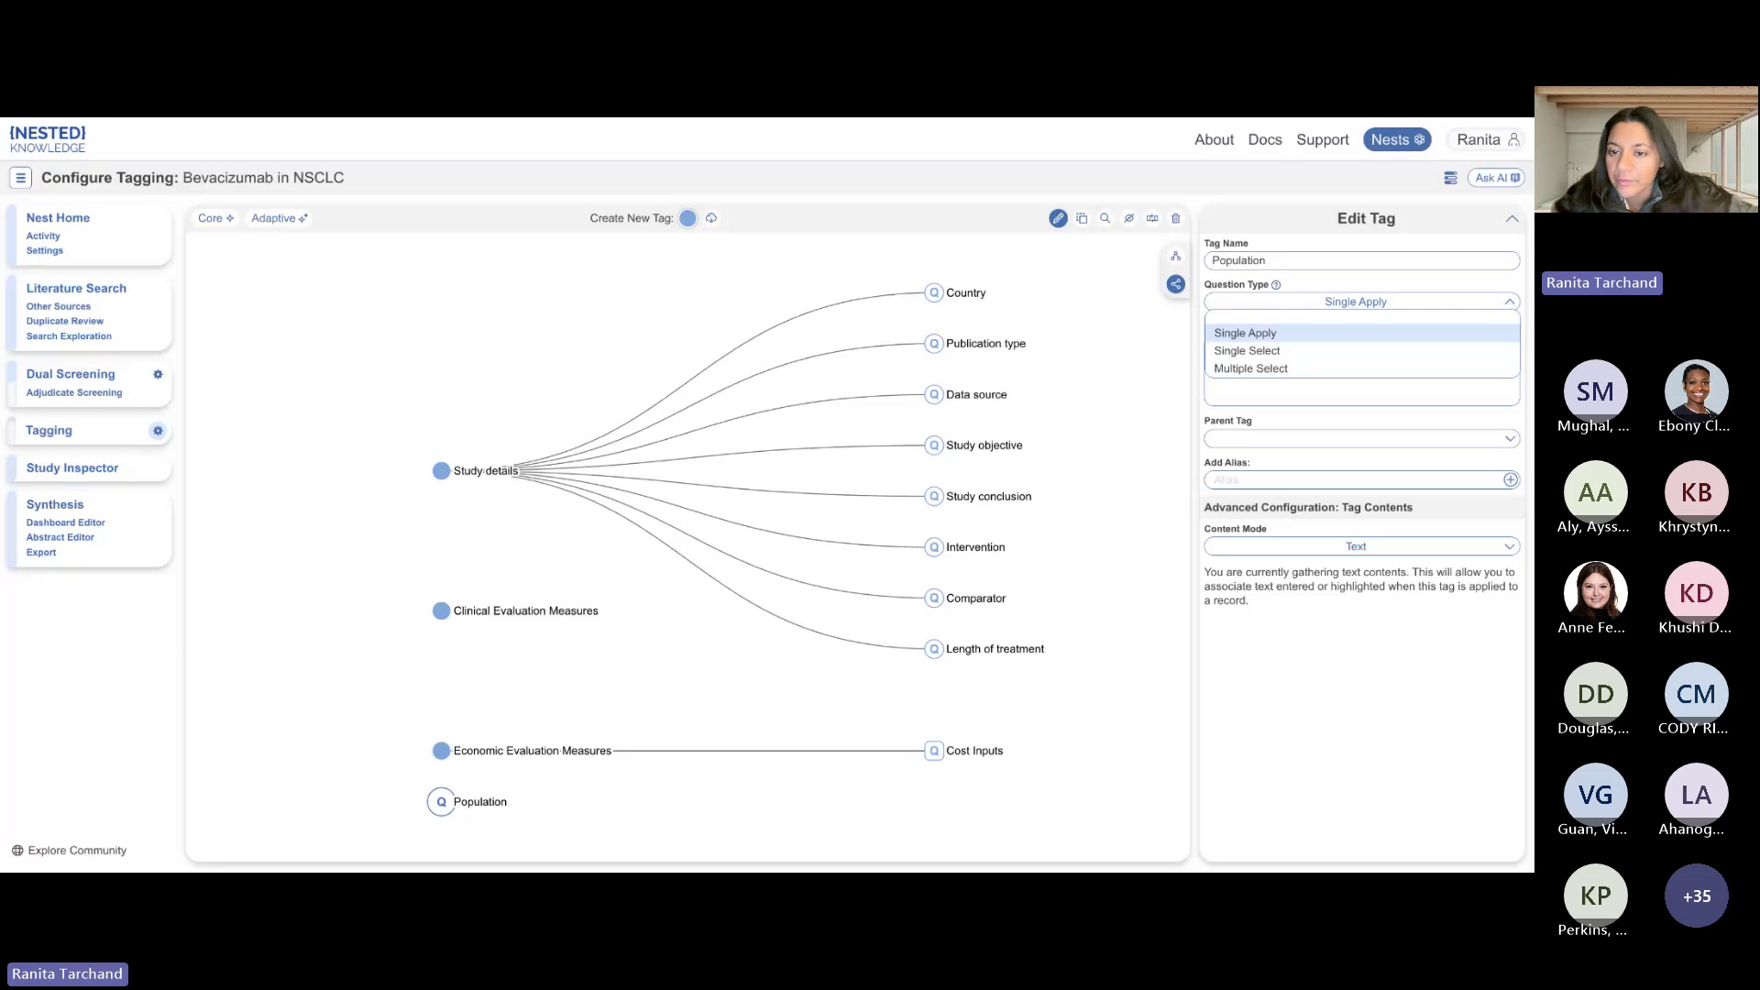
click(1245, 333)
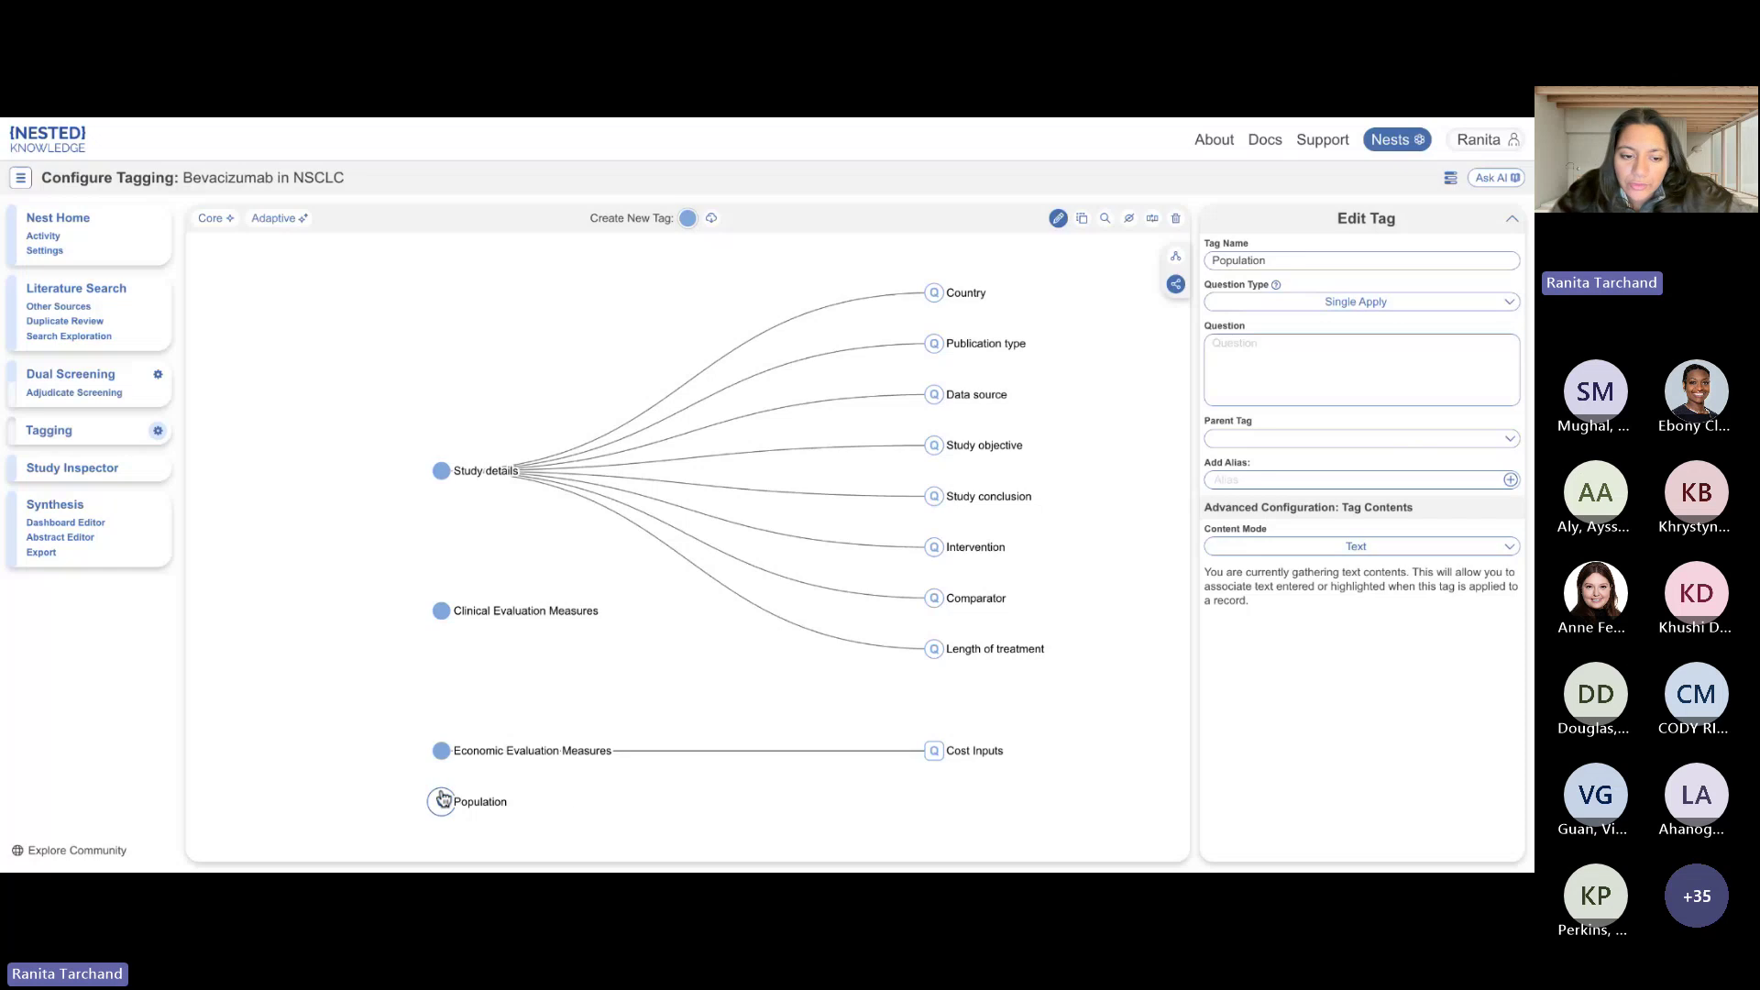
drag(441, 801, 464, 486)
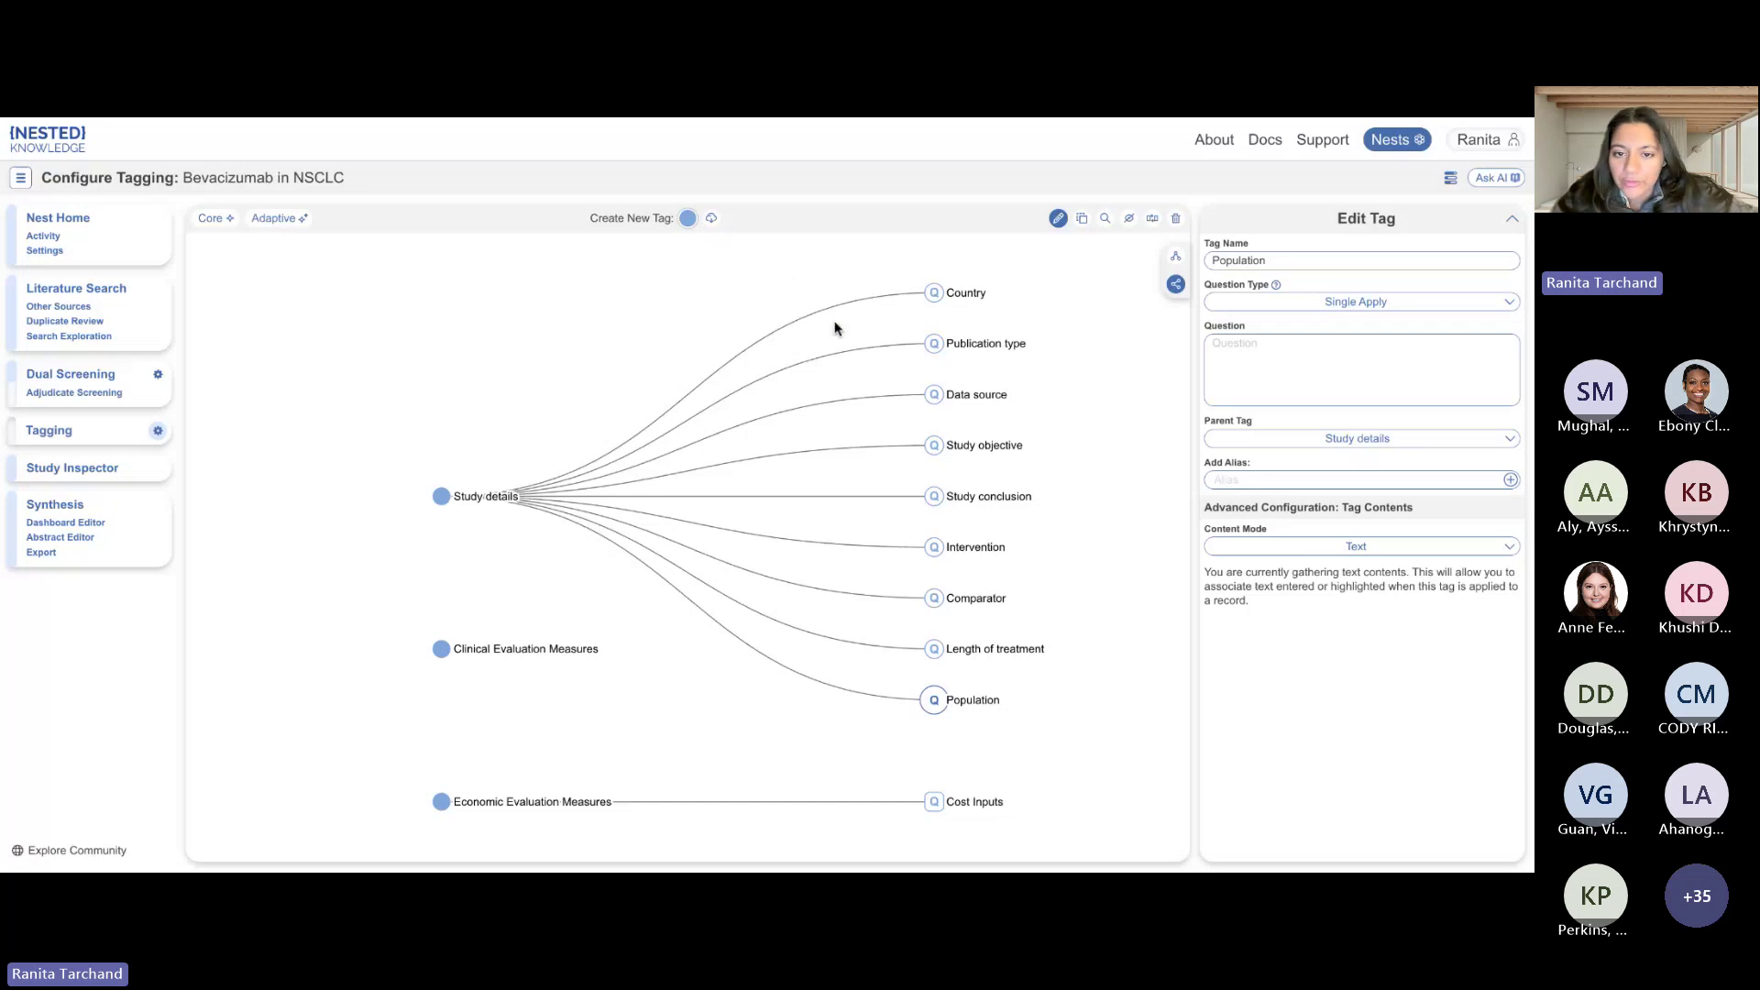
Create a tag named "Timeframe" with question type Single Apply and place it under Study details.
click(692, 224)
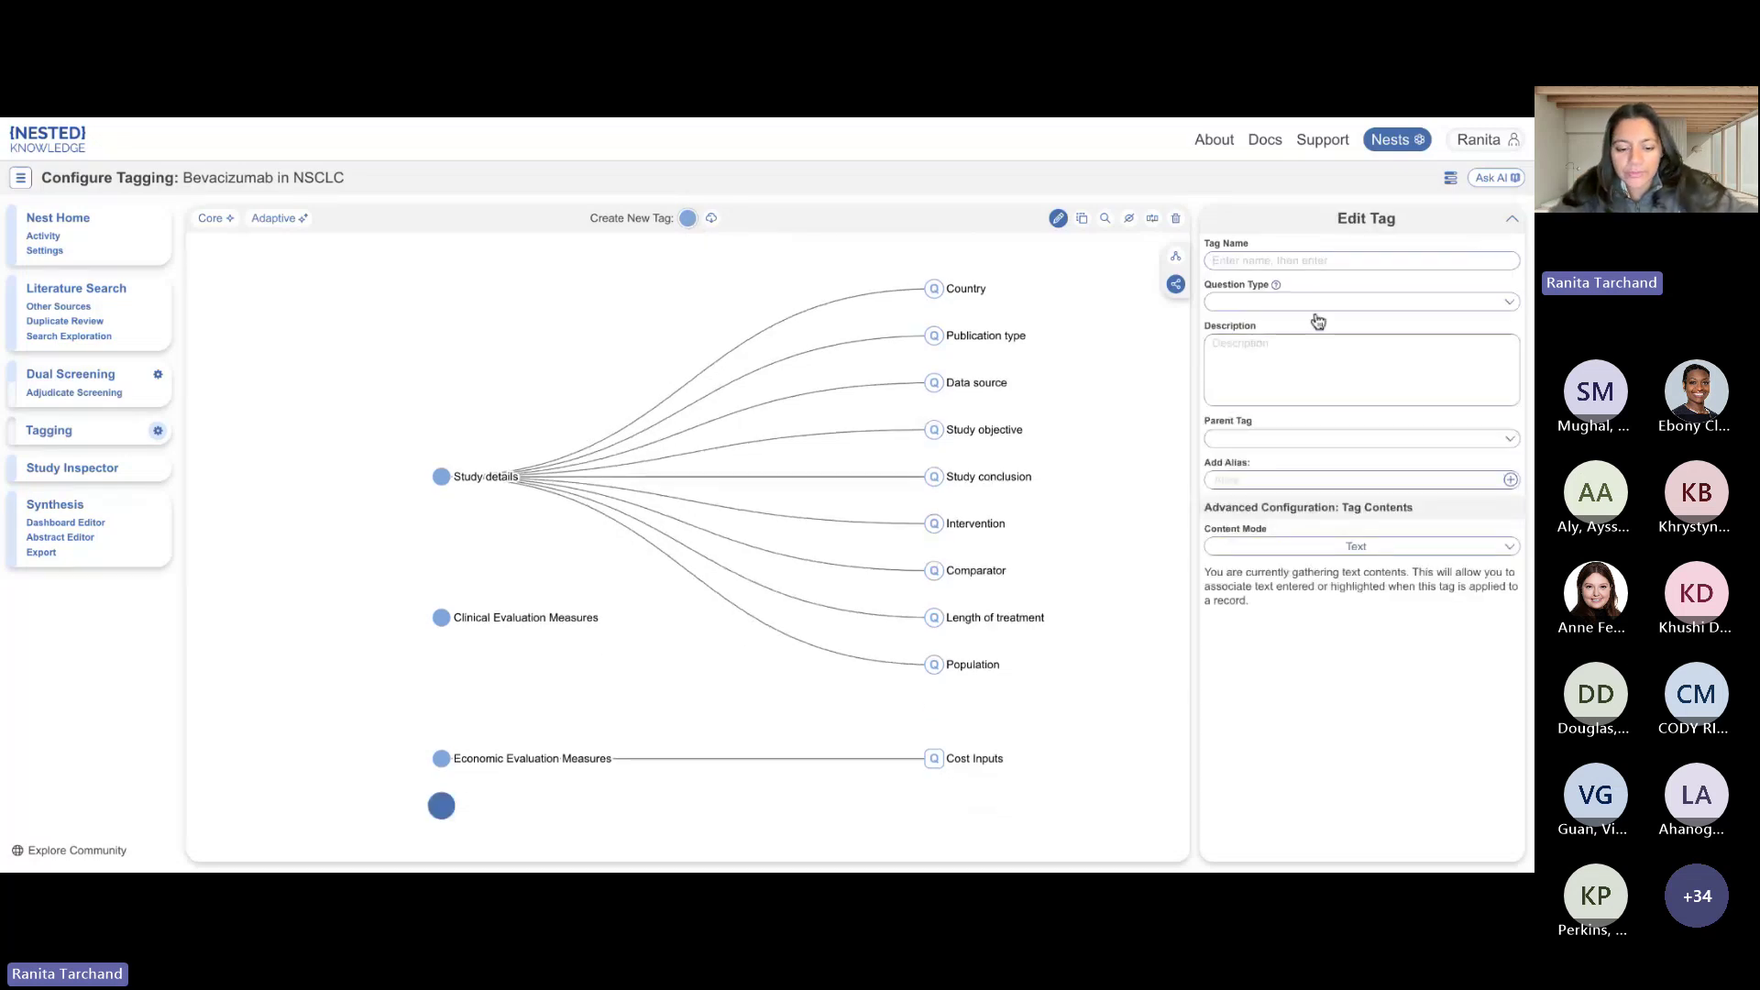
text(Timefr)
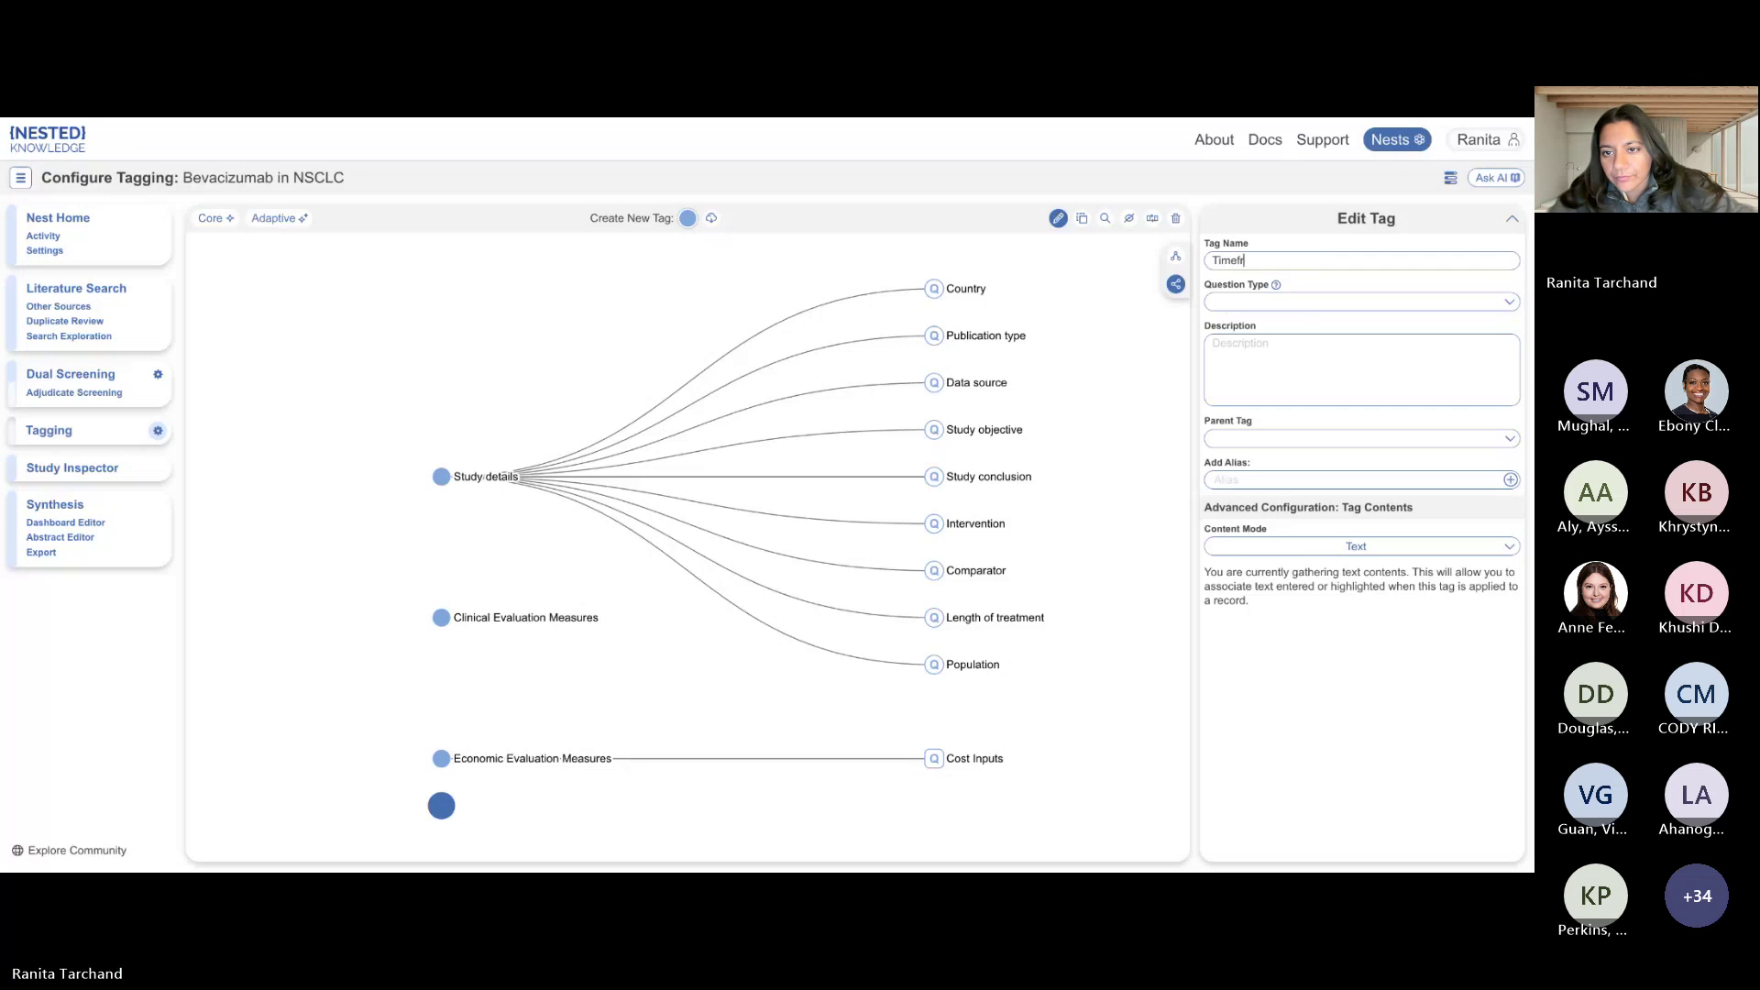
text(ame)
click(1365, 308)
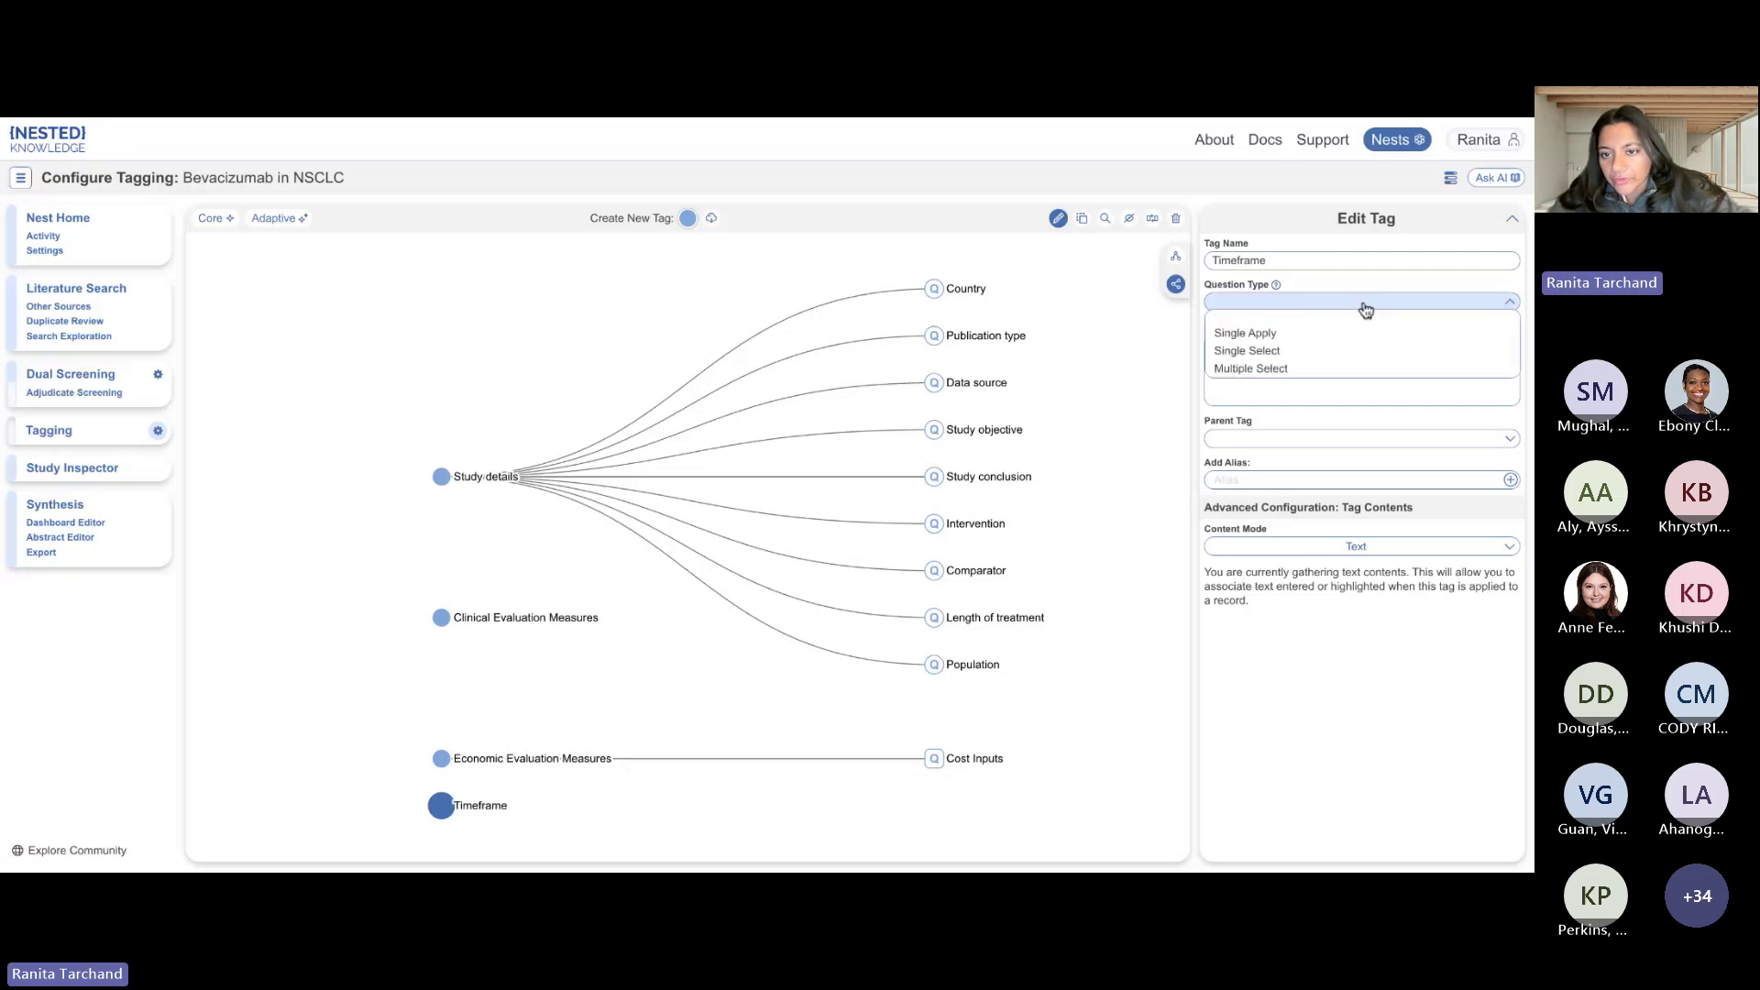
click(1360, 335)
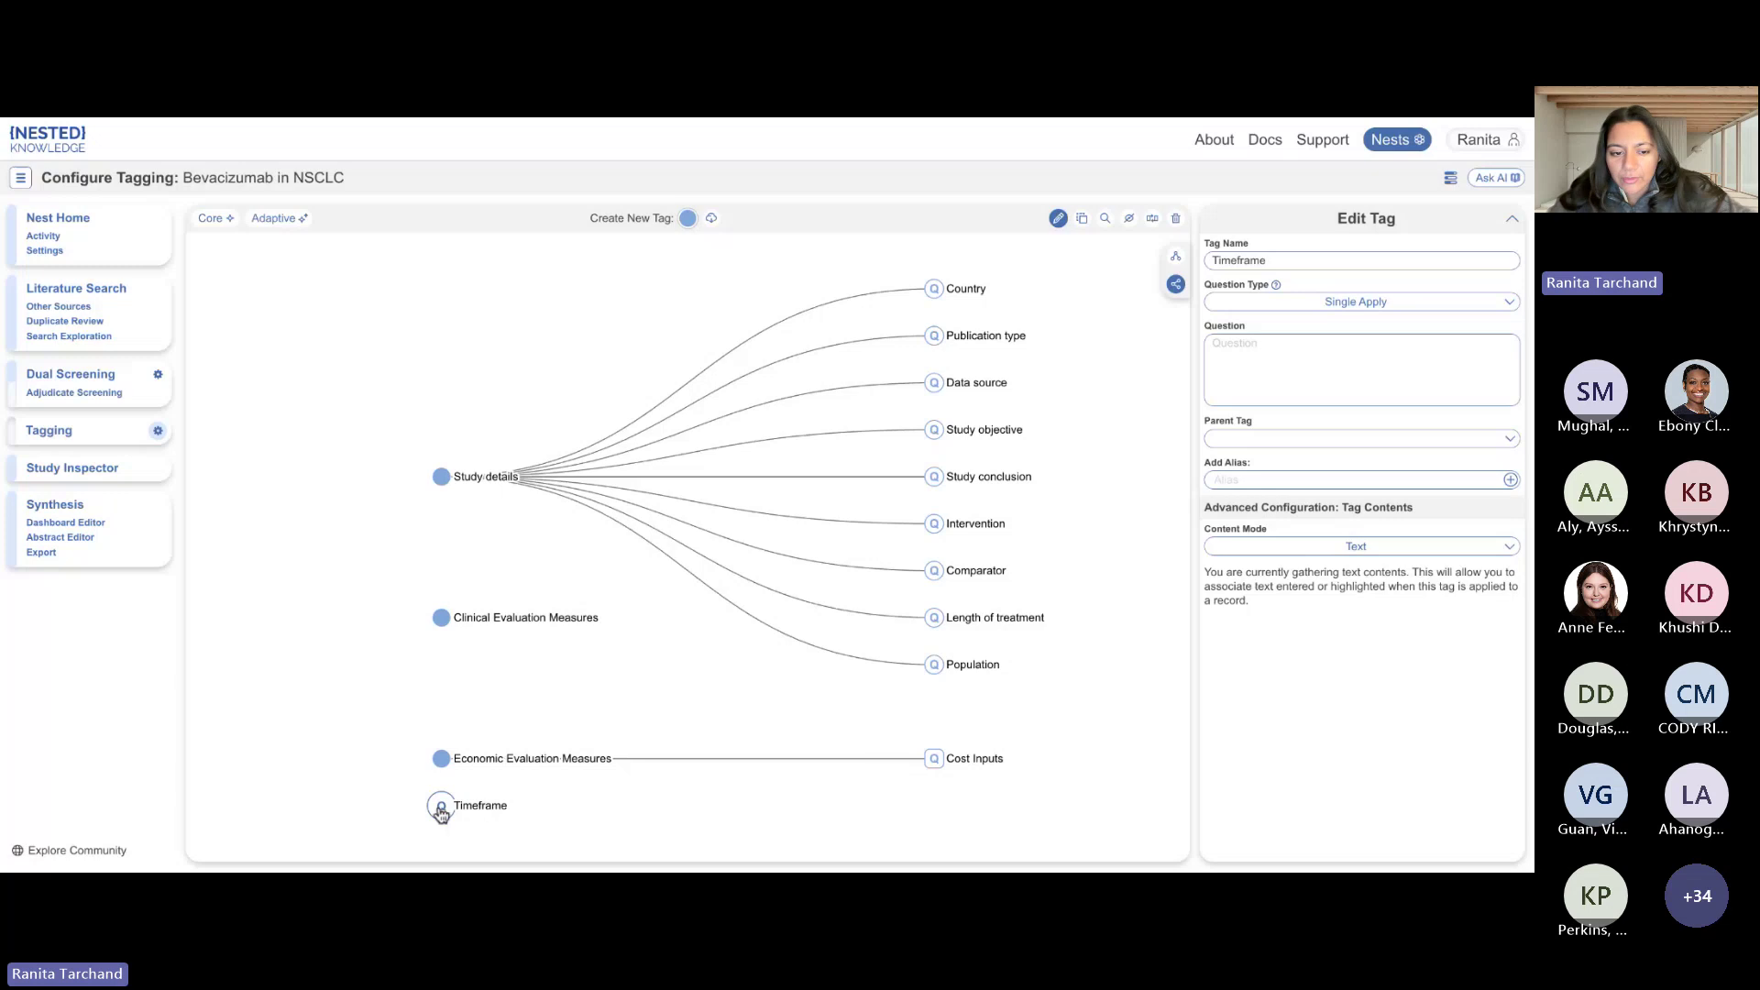
drag(441, 805, 461, 493)
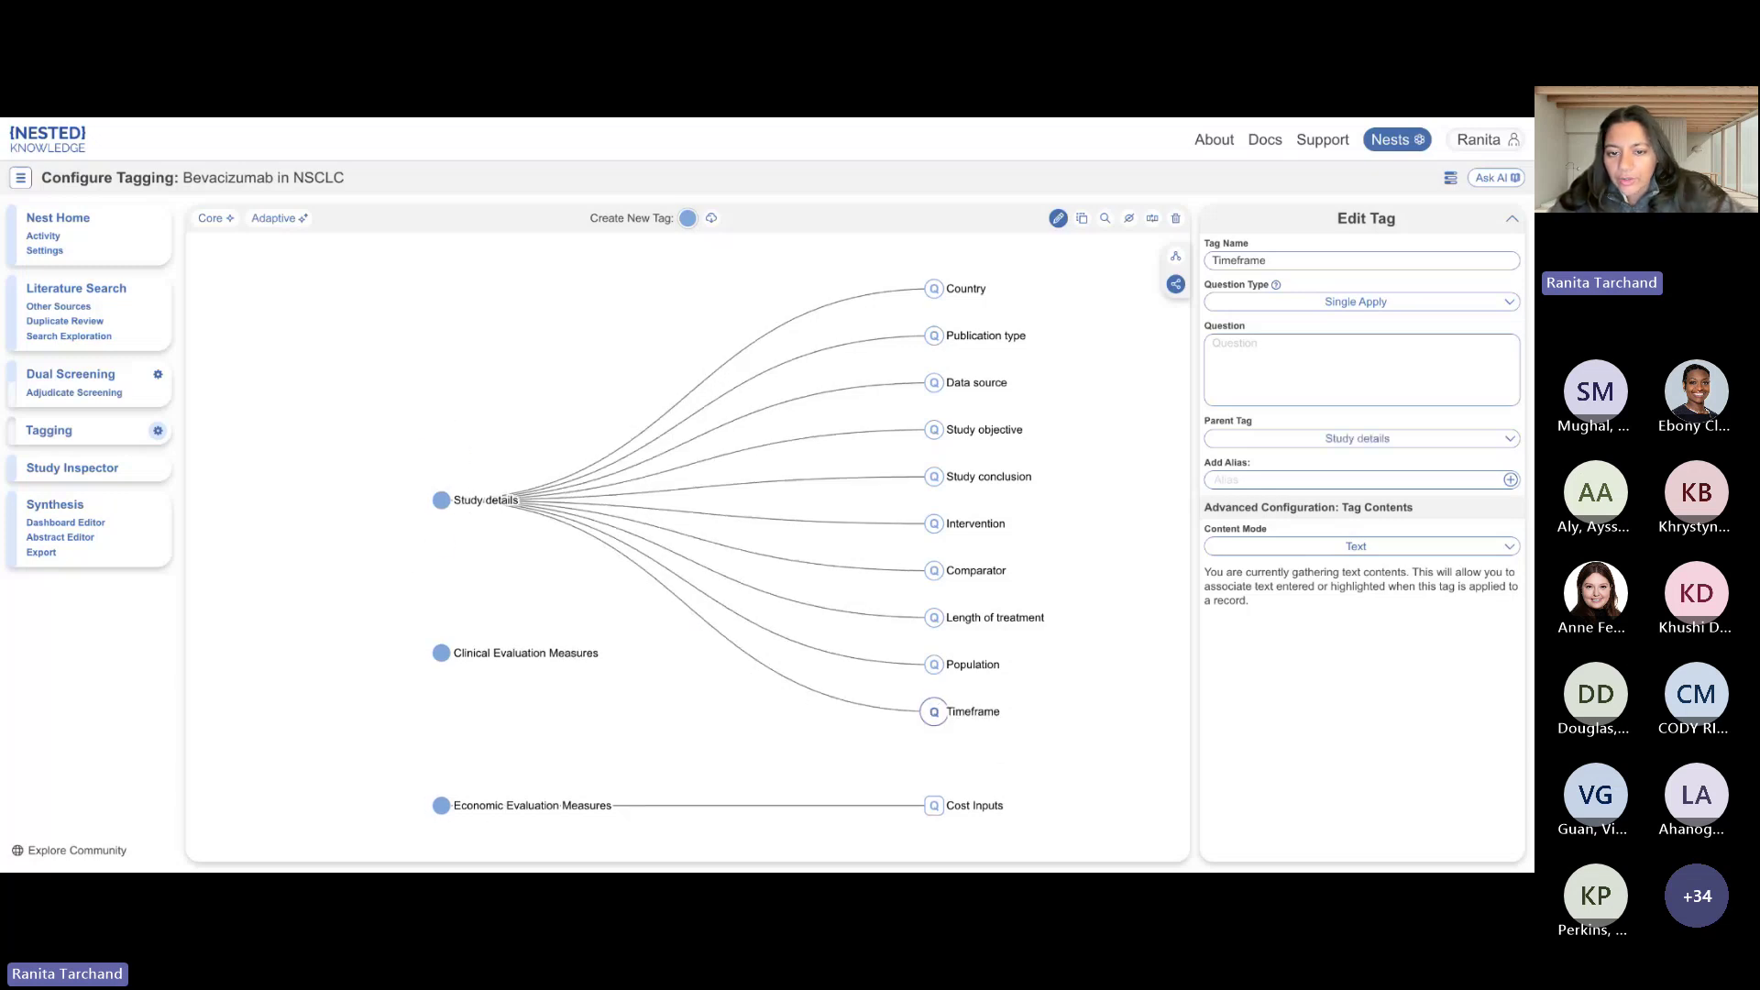
Change the question type of the Country tag under Study details to Single Apply.
click(936, 295)
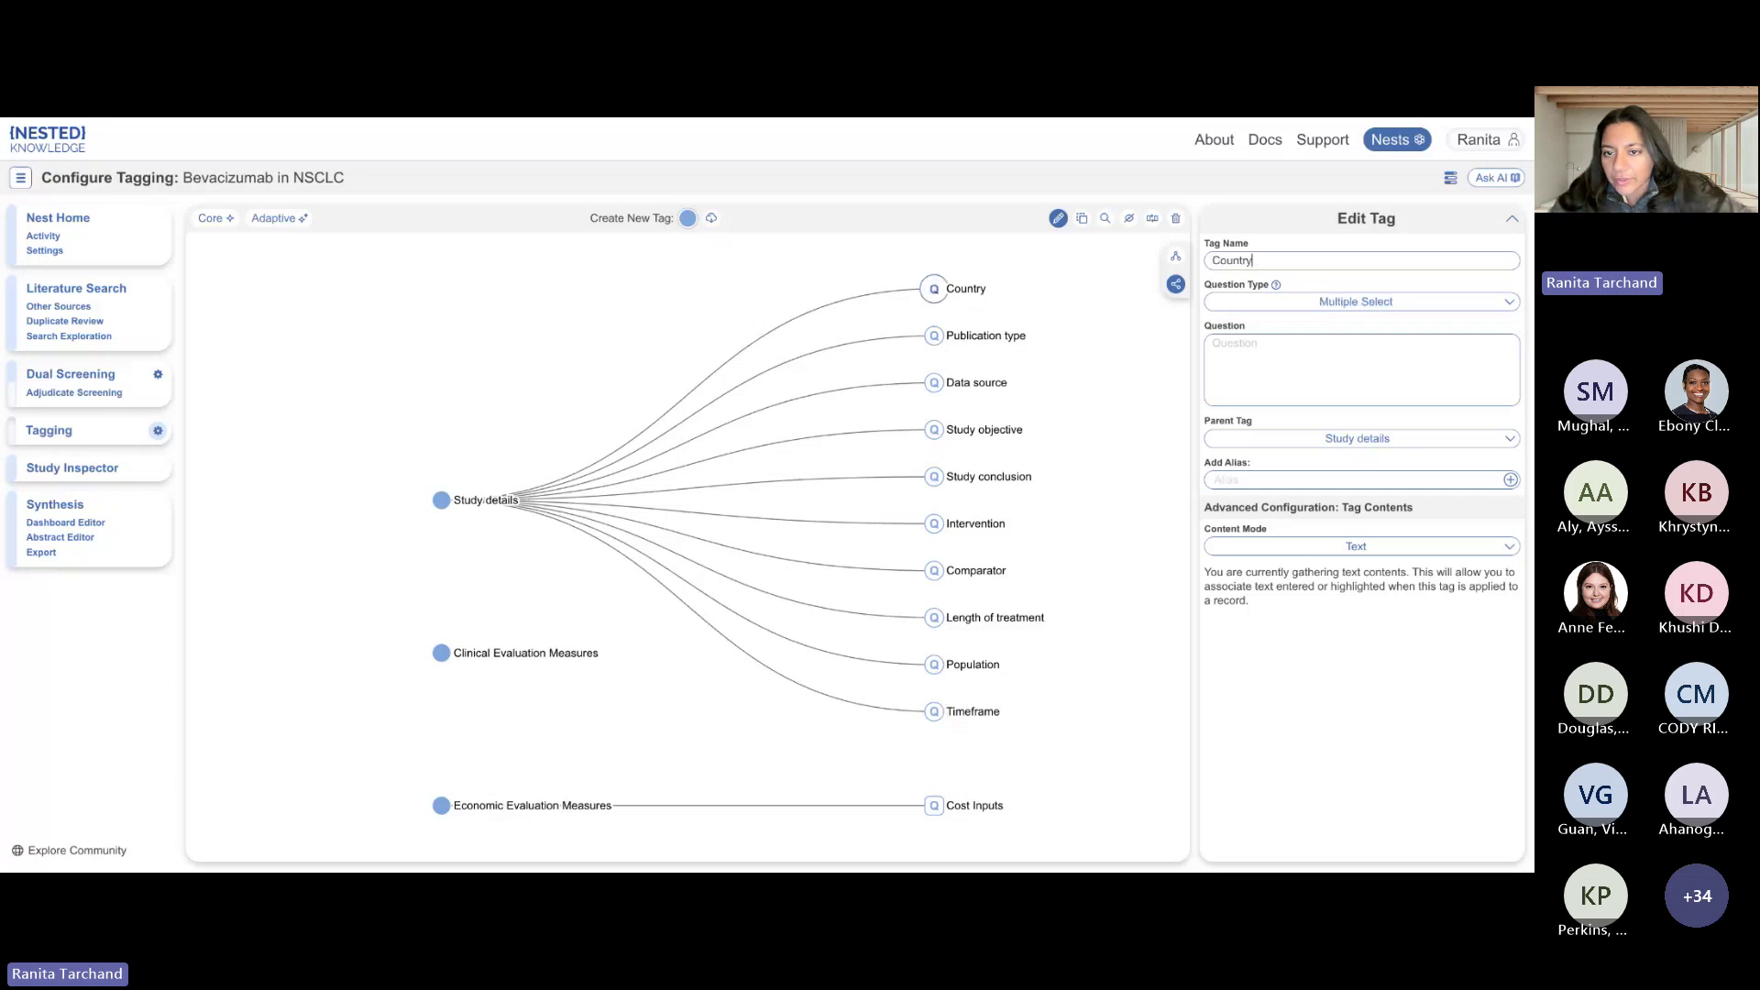
click(935, 348)
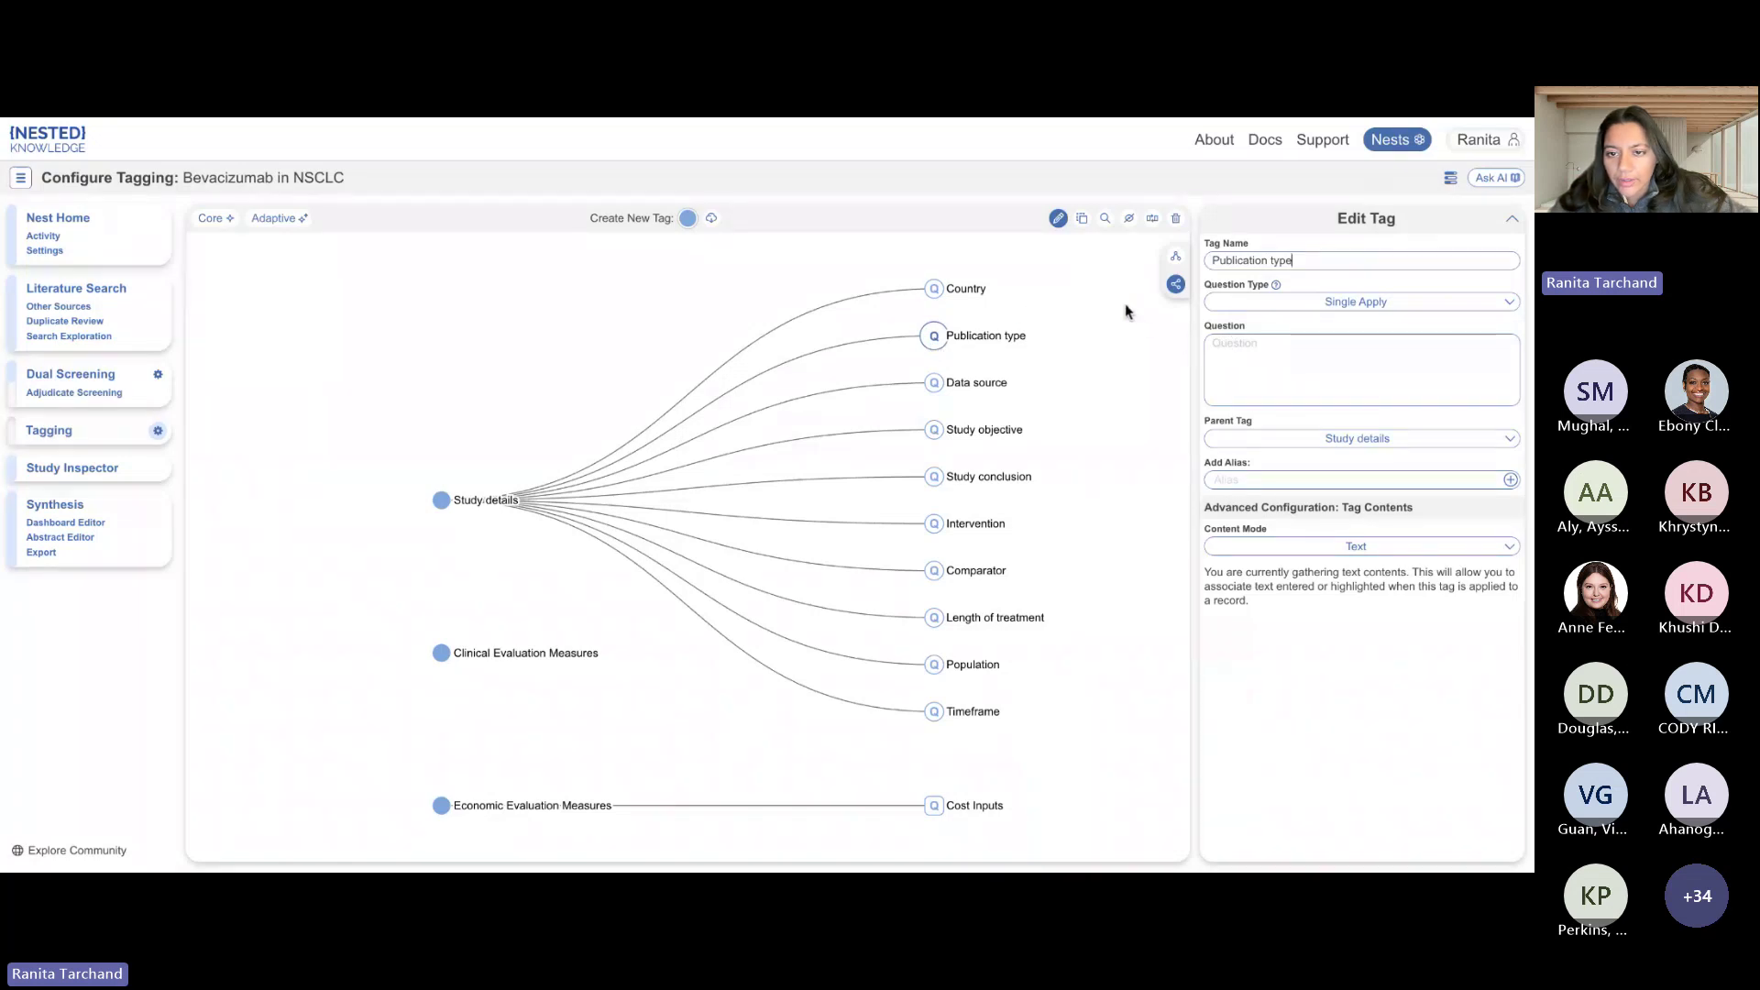
click(937, 292)
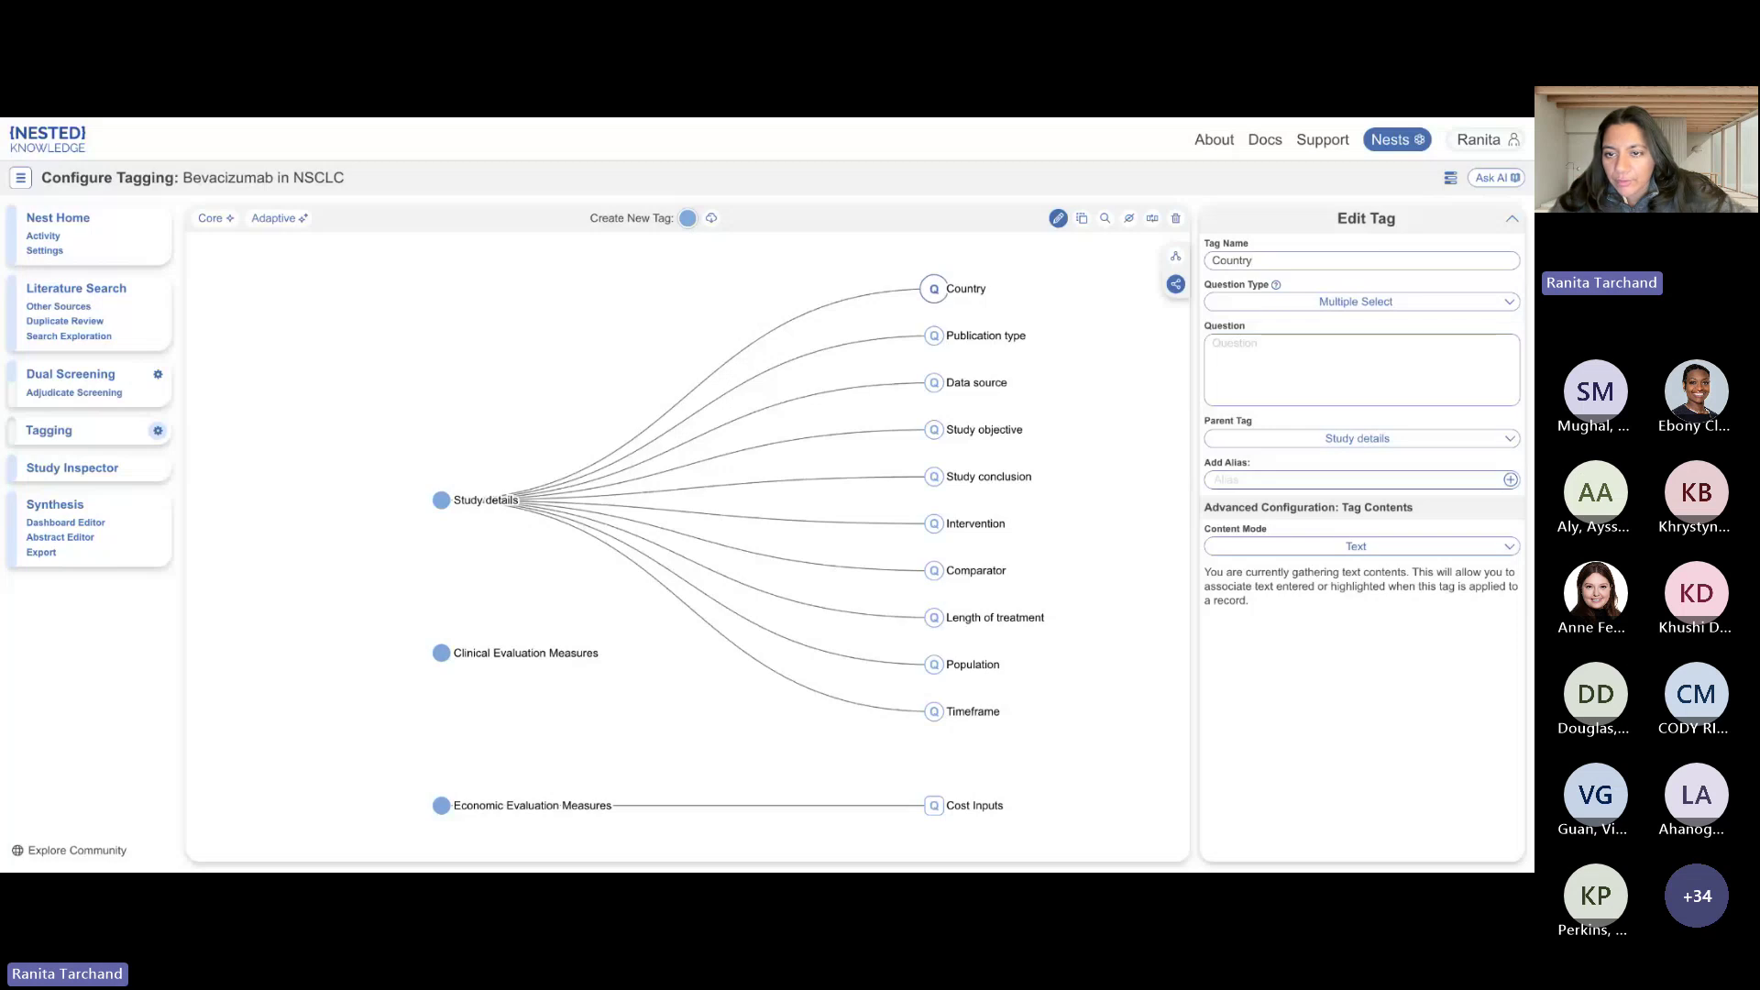
click(1268, 302)
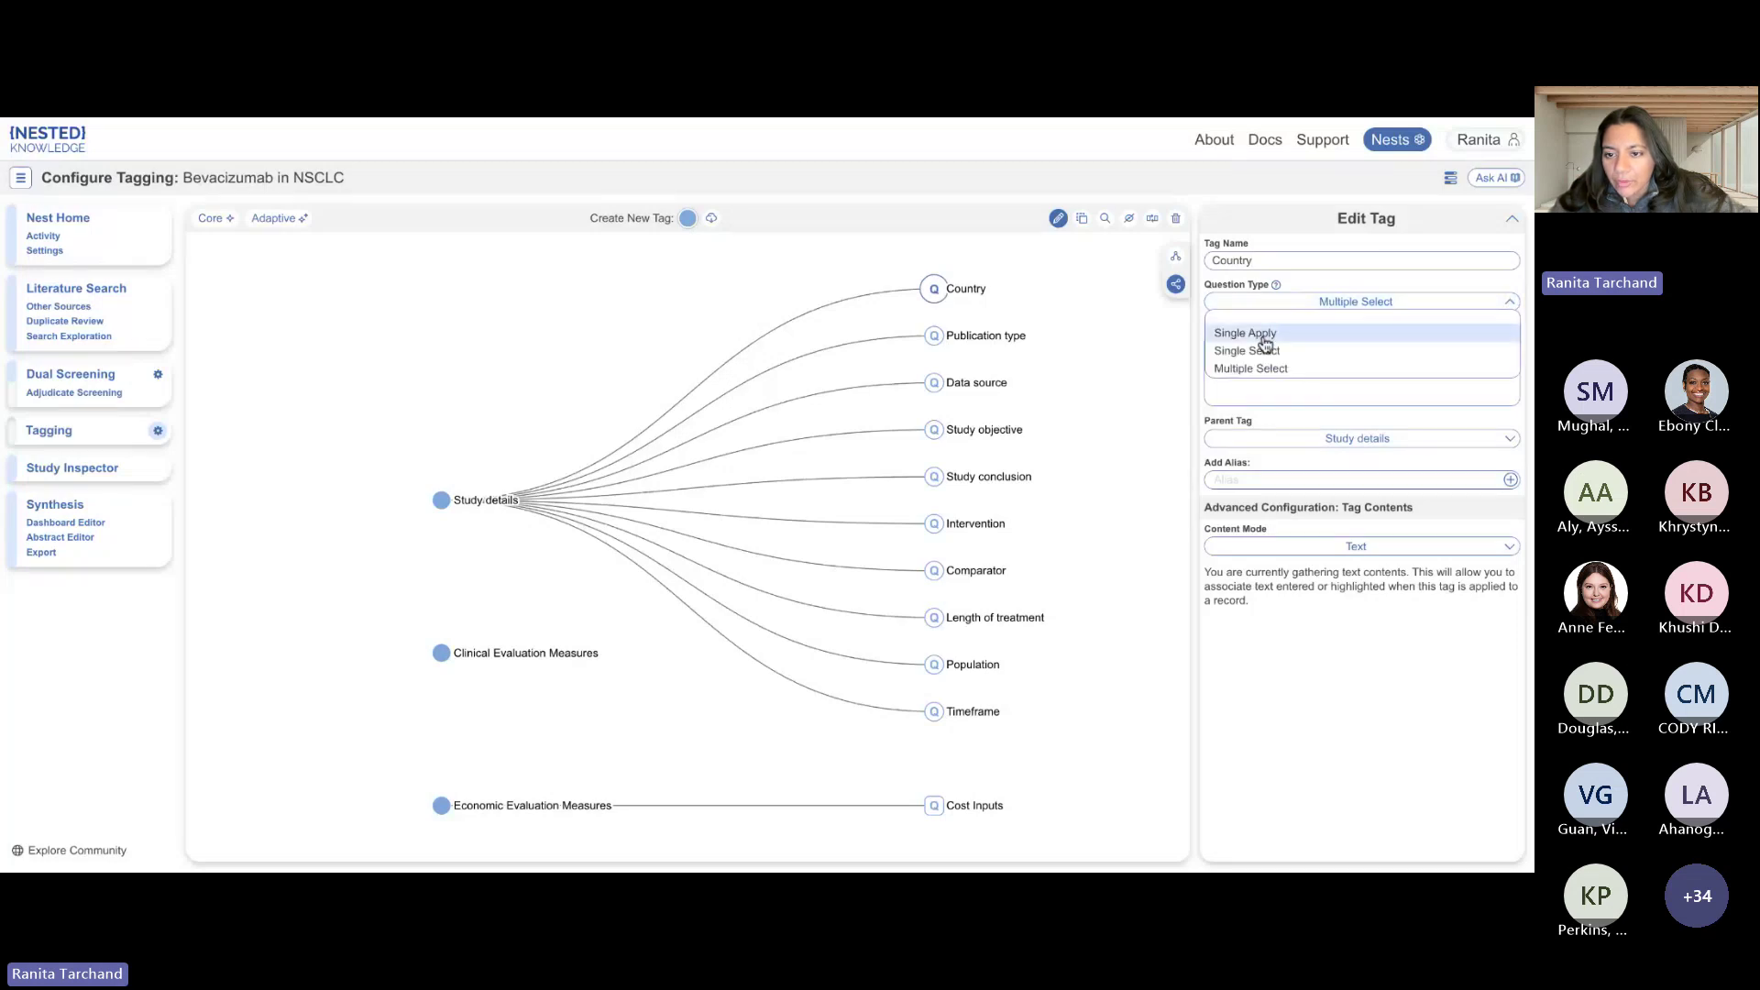
click(1263, 336)
Enter "What is the country of interest?" as the question for the Country tag.
click(1247, 345)
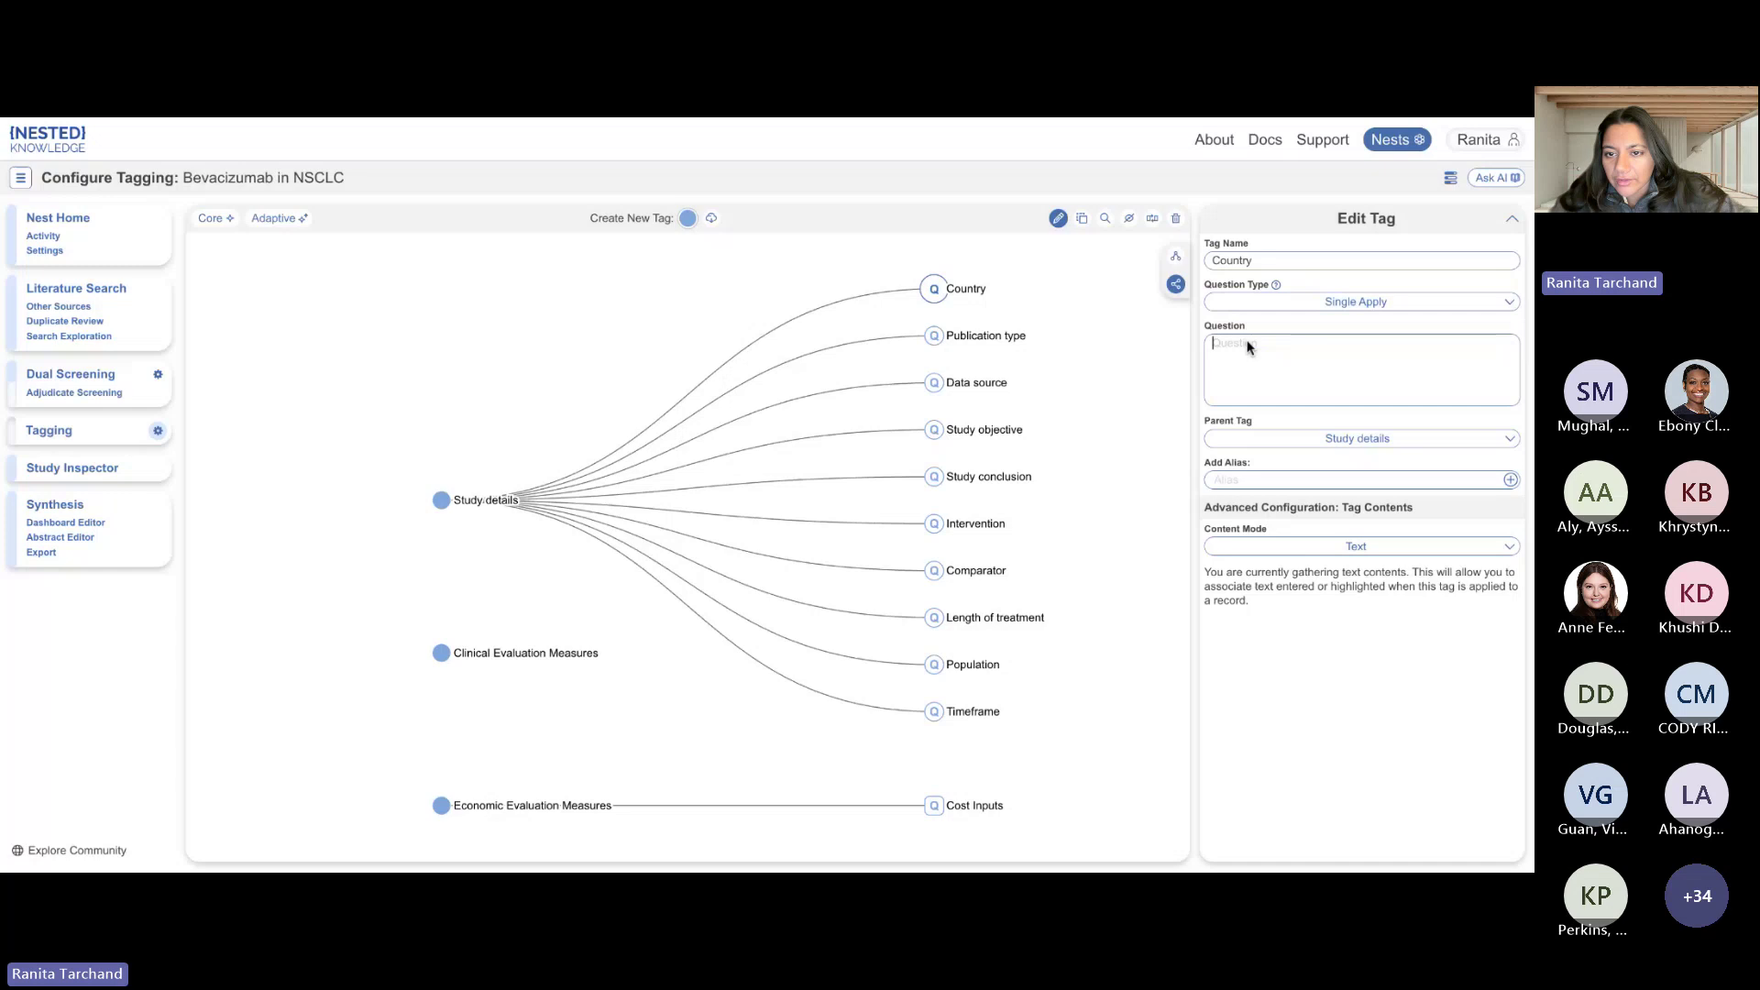
text(What is the )
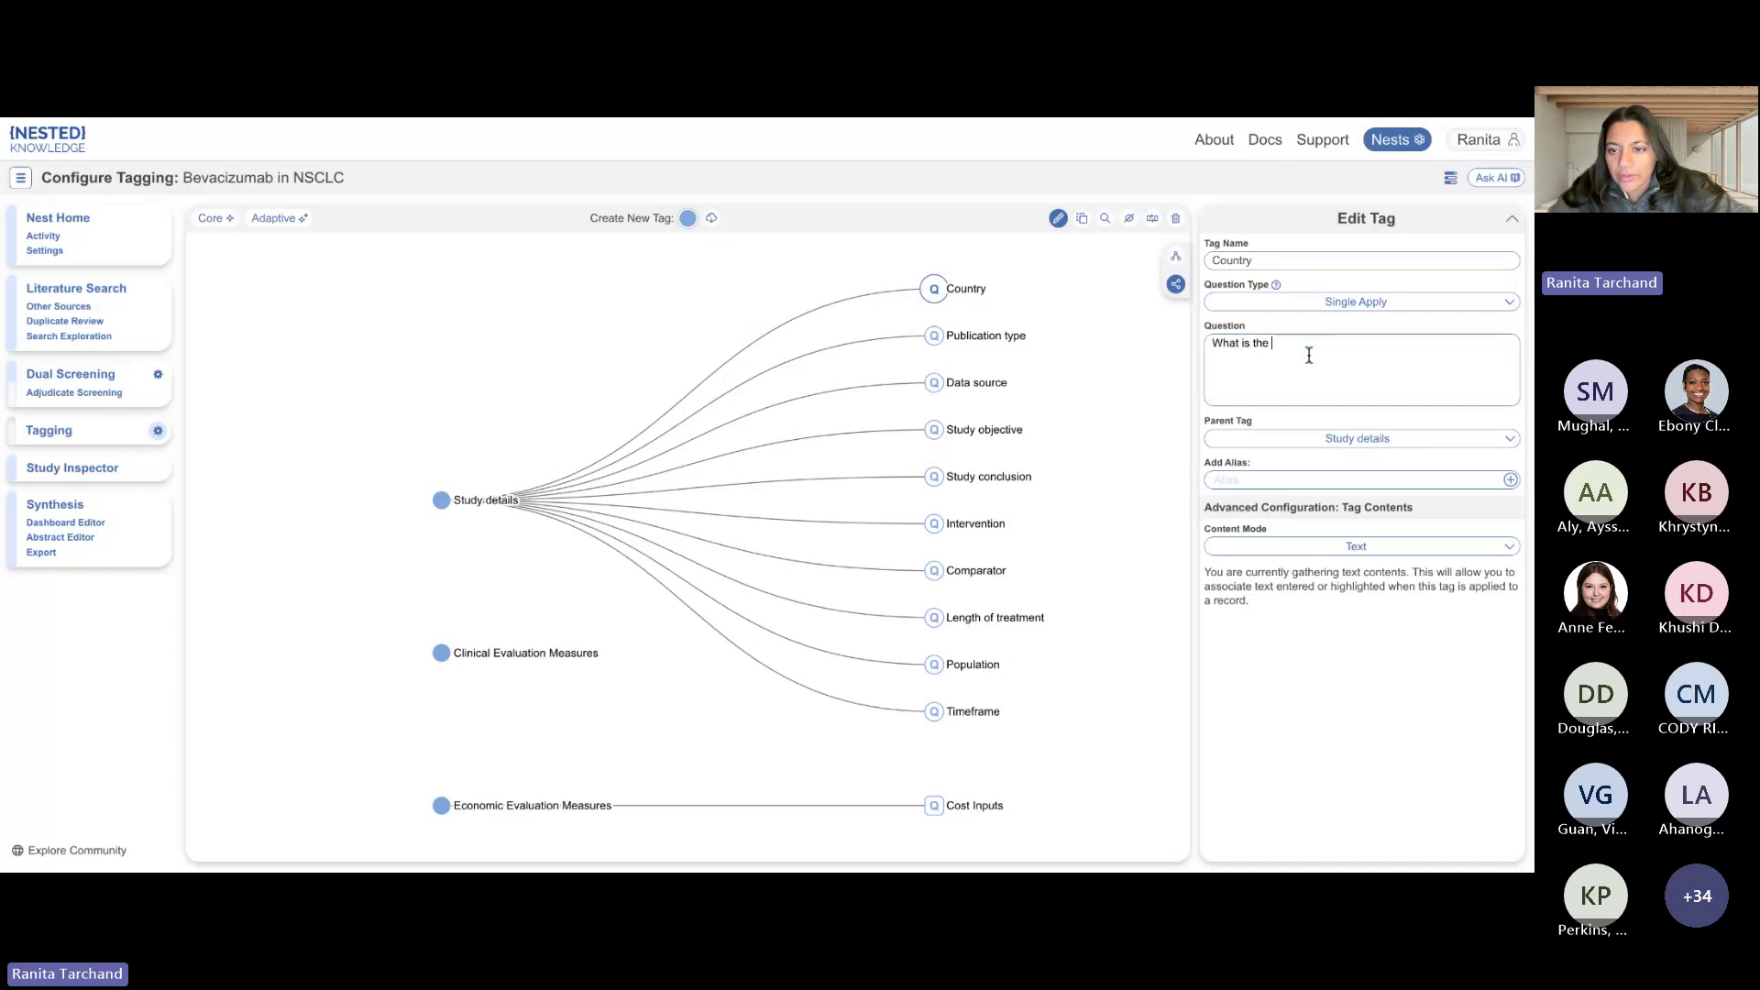
text(country of i)
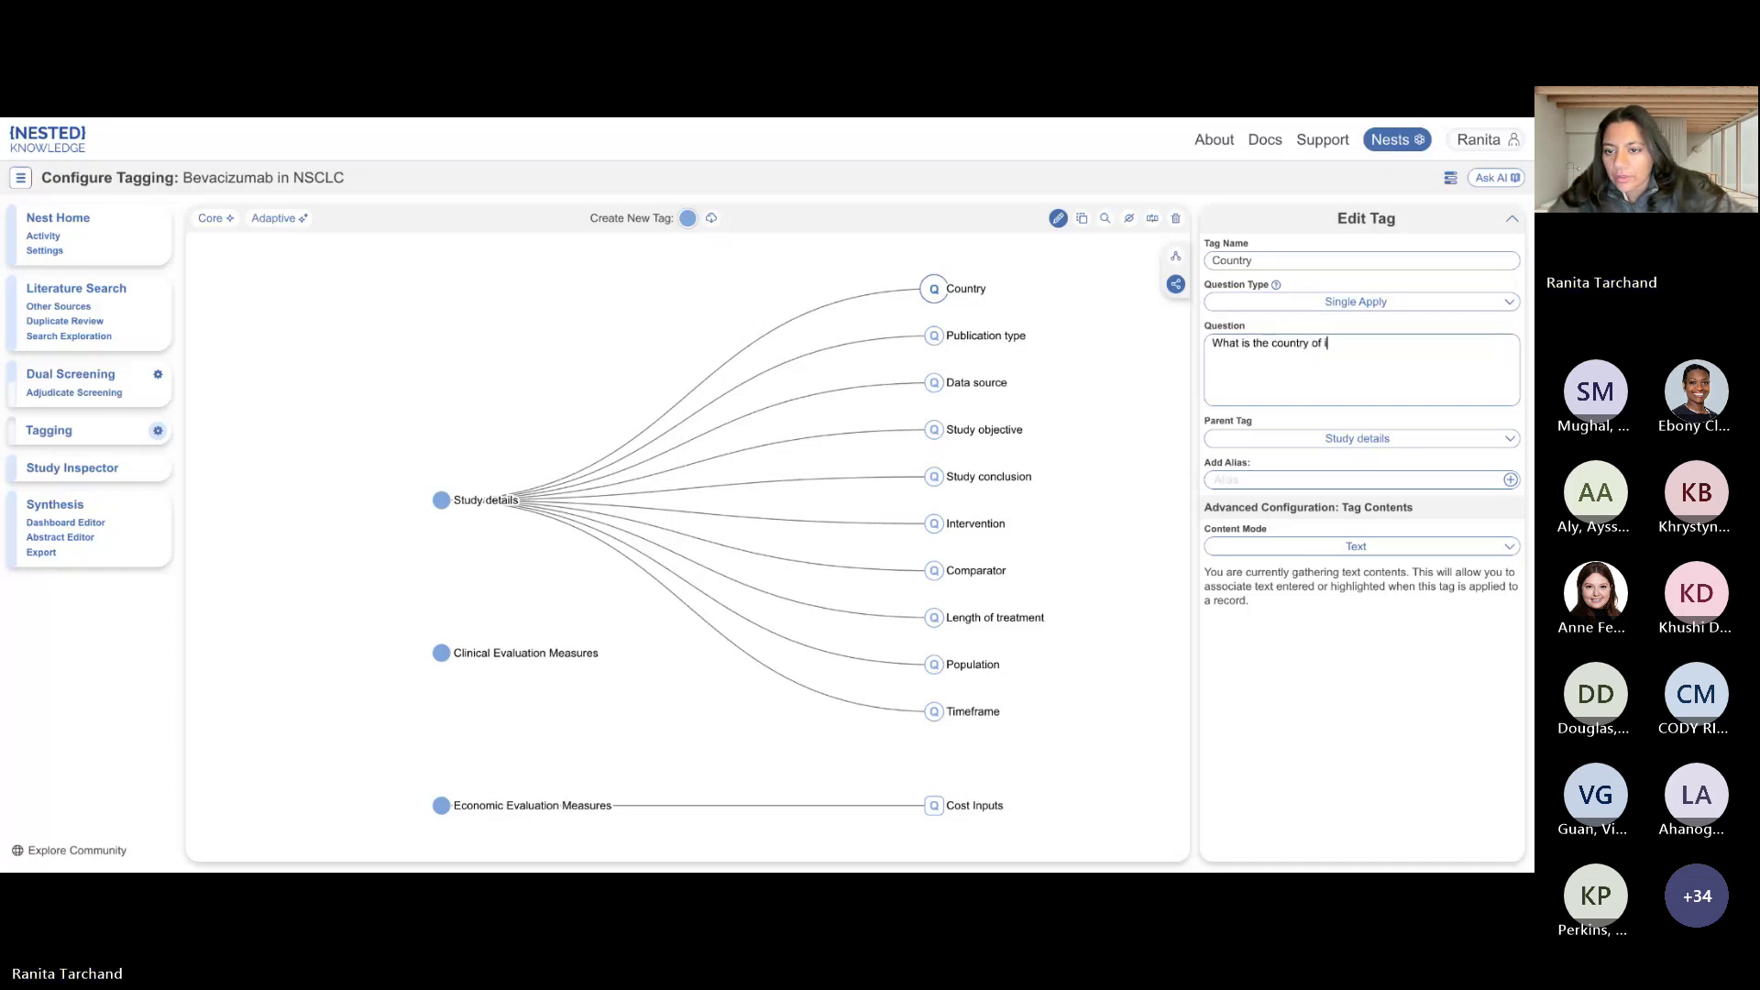
text(nterest?)
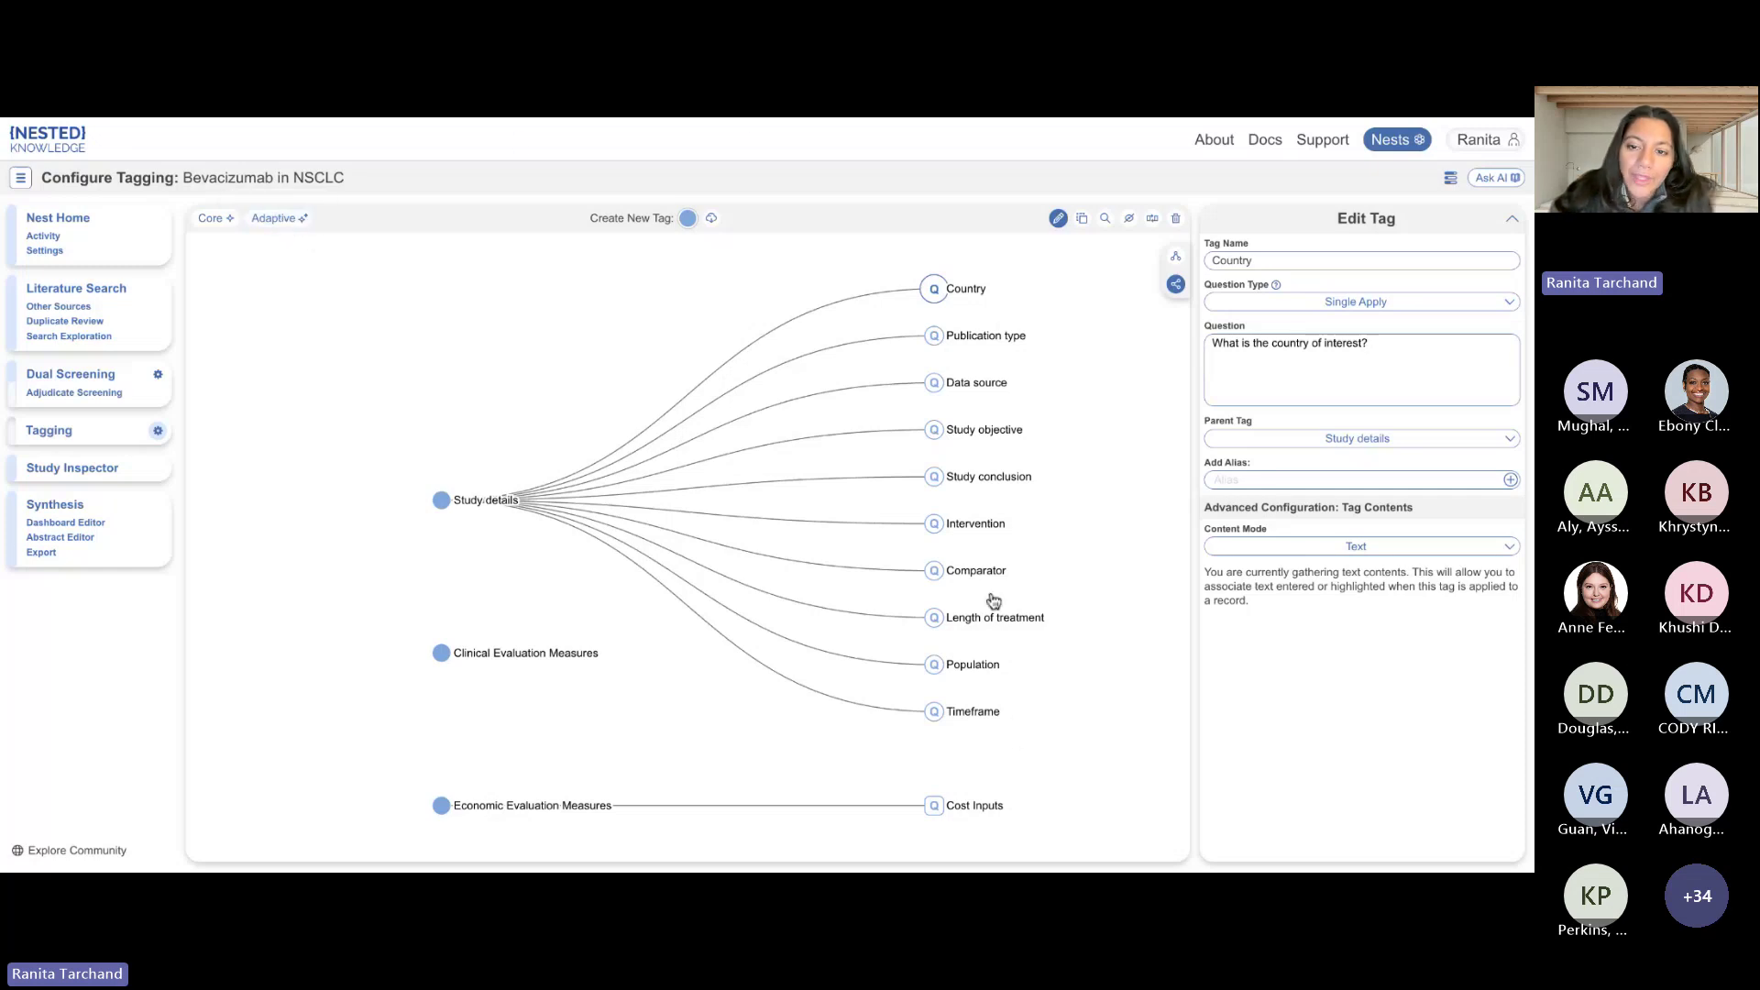
click(1395, 339)
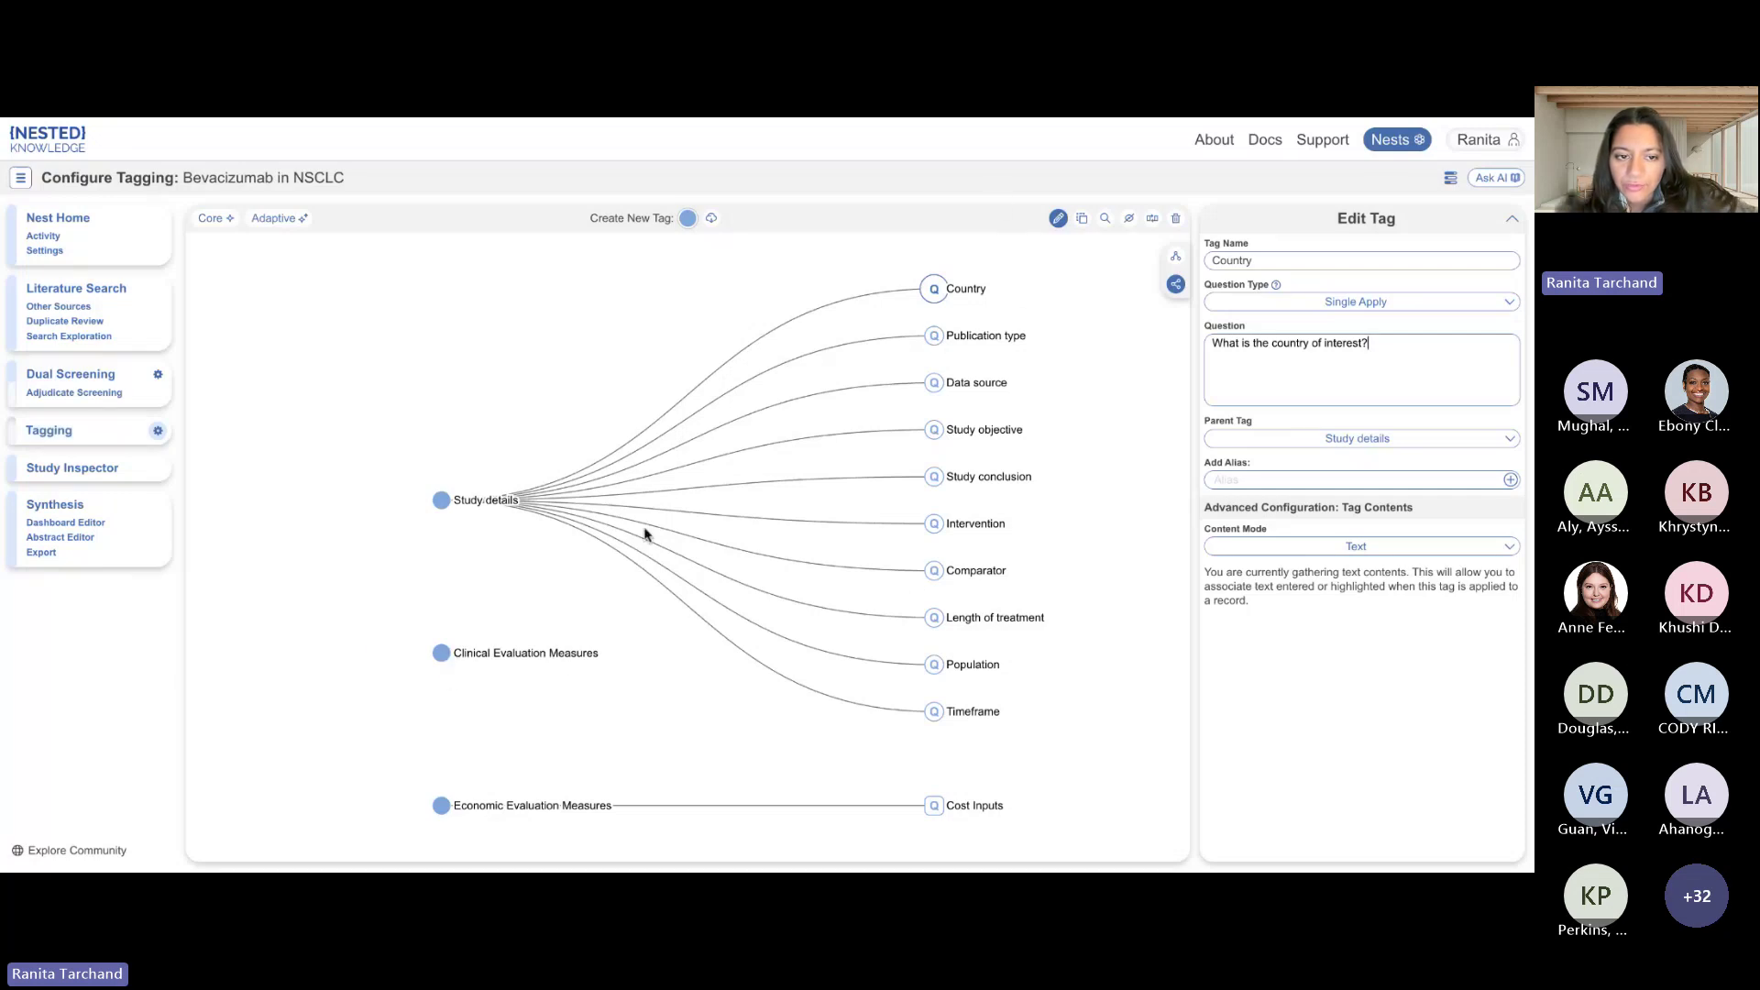
Open the nest's Tagging page with the side navigation collapsed and view the available question groups, staying on Study details.
click(55, 432)
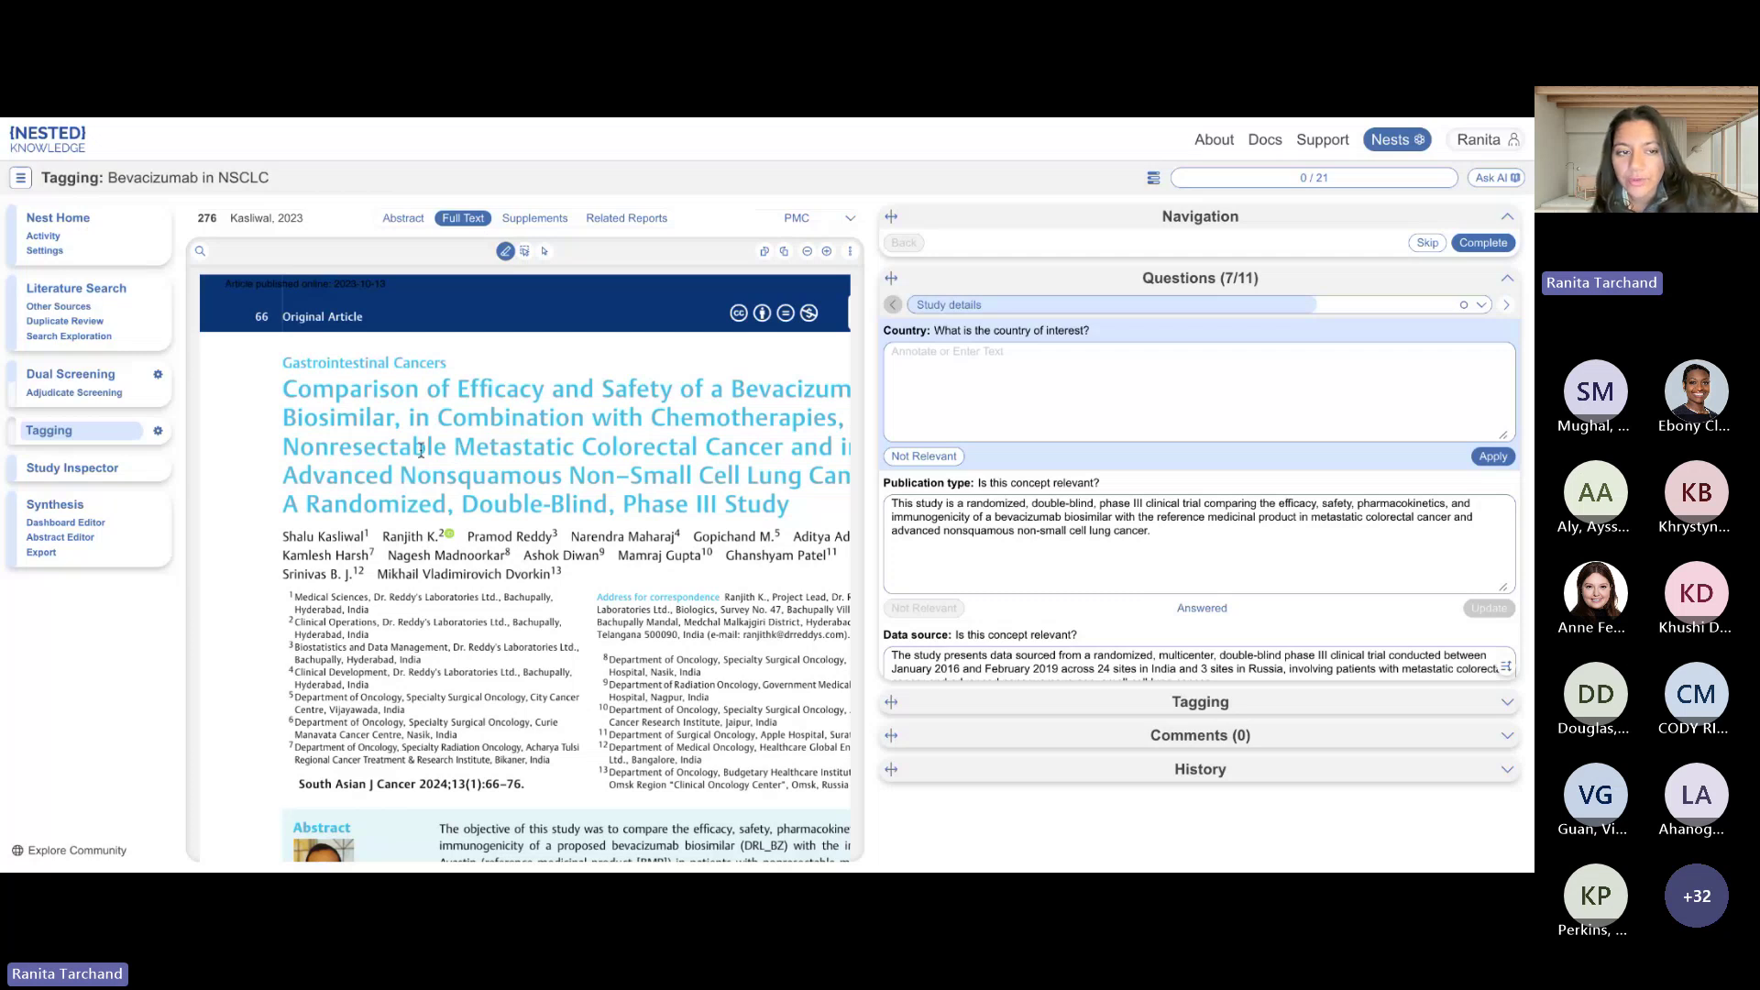
click(20, 177)
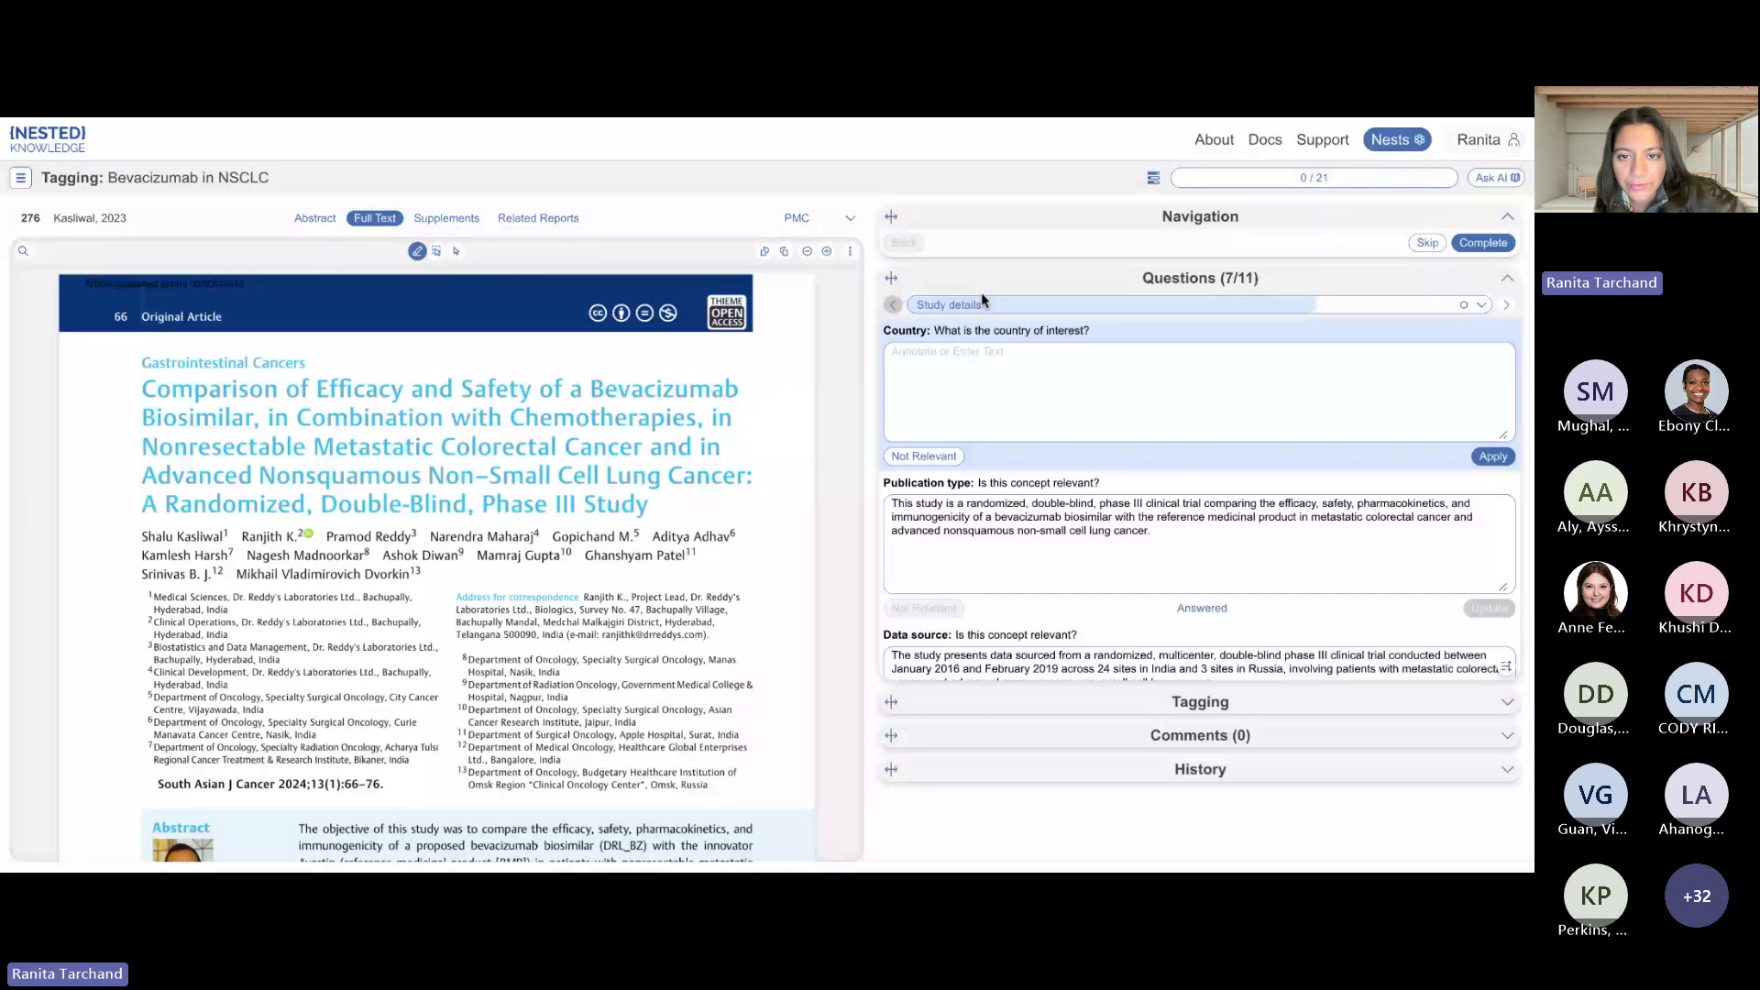
click(958, 308)
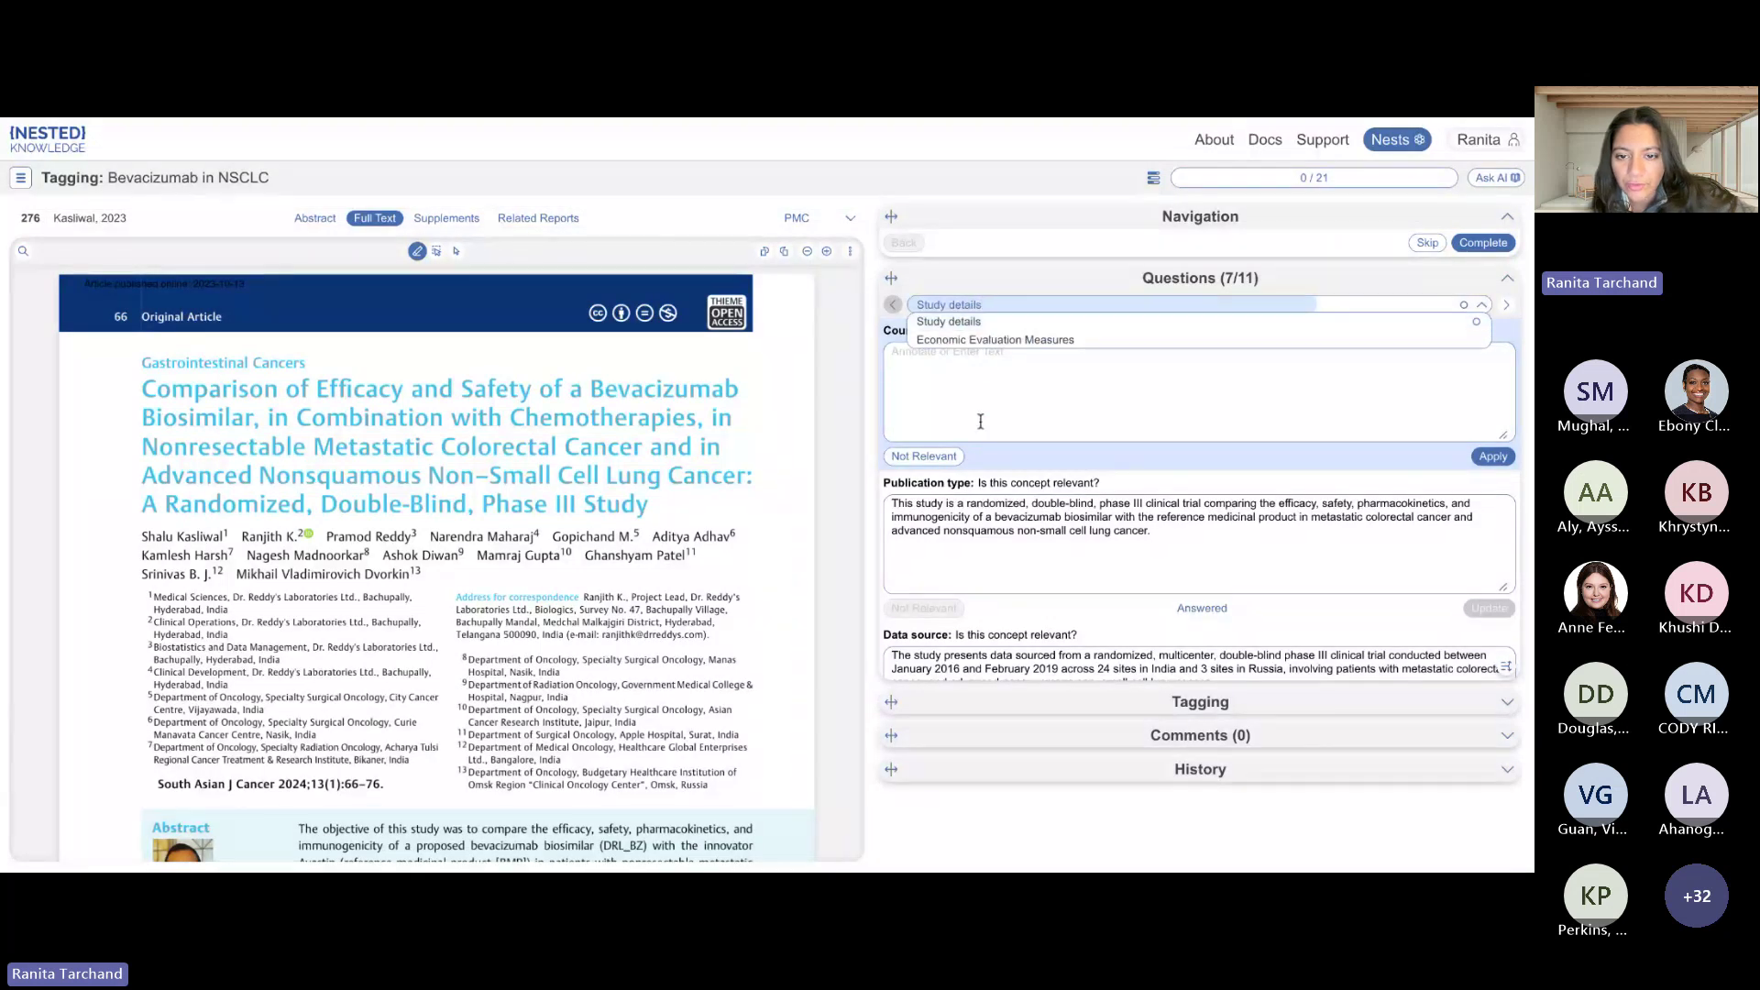
click(981, 364)
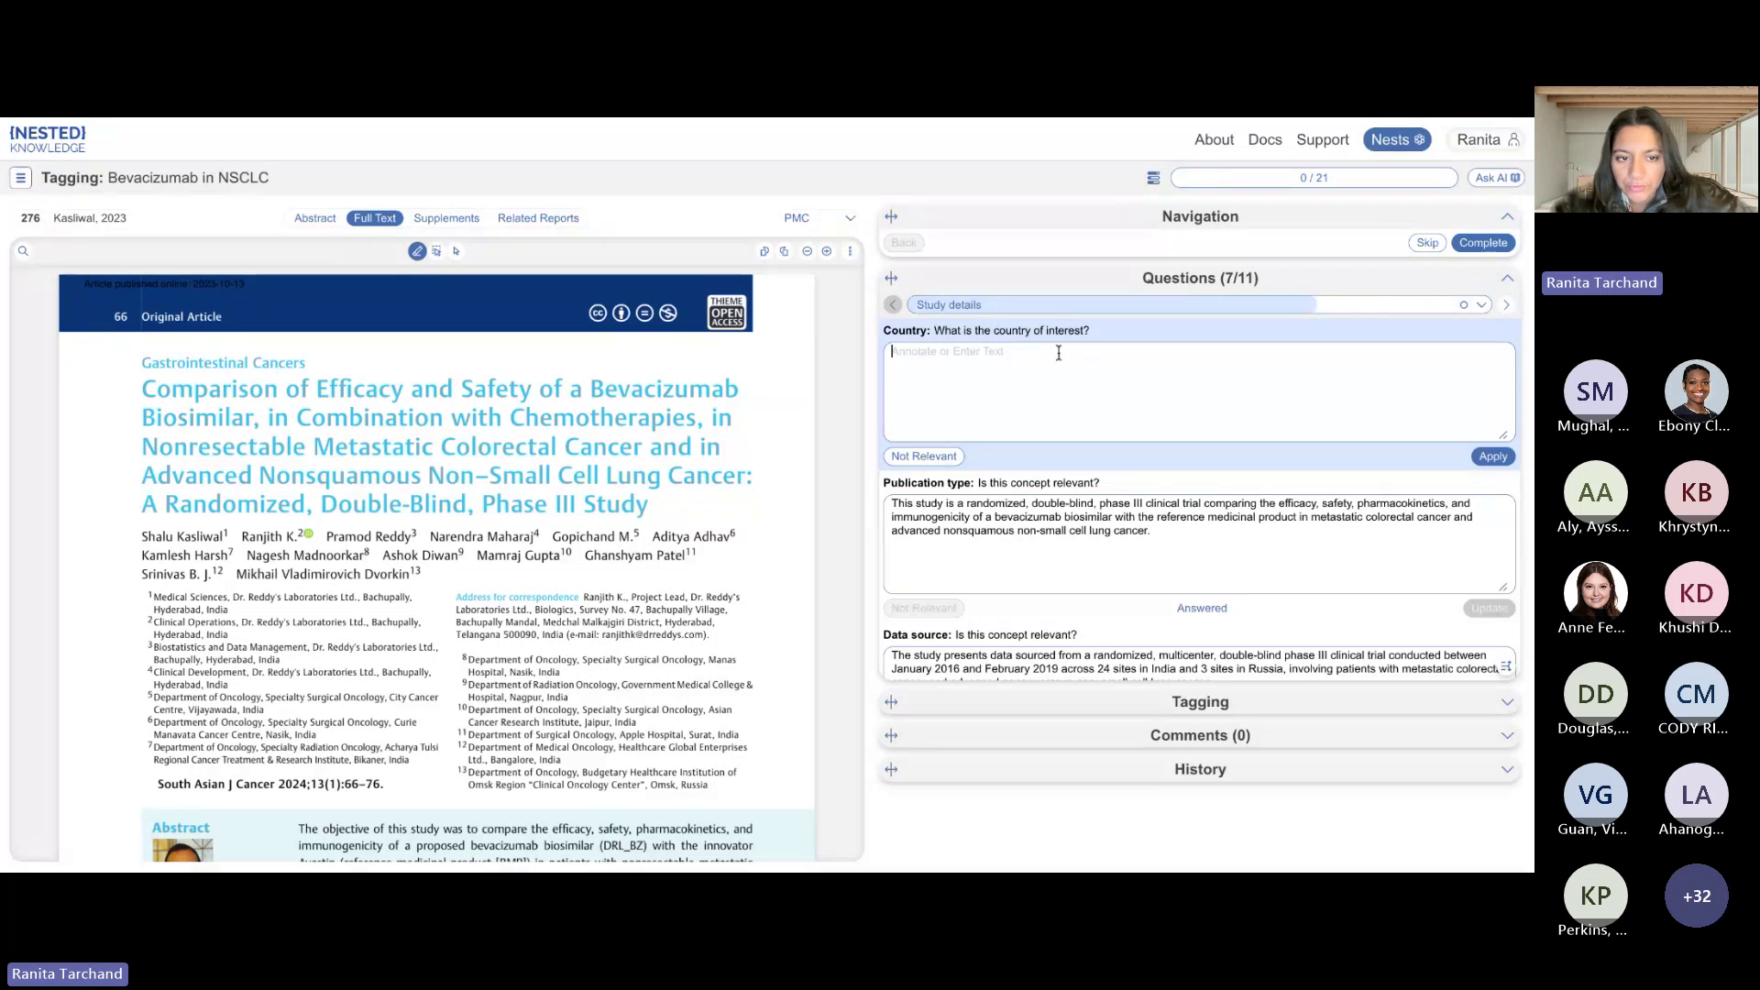
Review the Study details answers for publication type, data source and study objective against their highlighted full-text passages, and look through the remaining questions.
click(1007, 521)
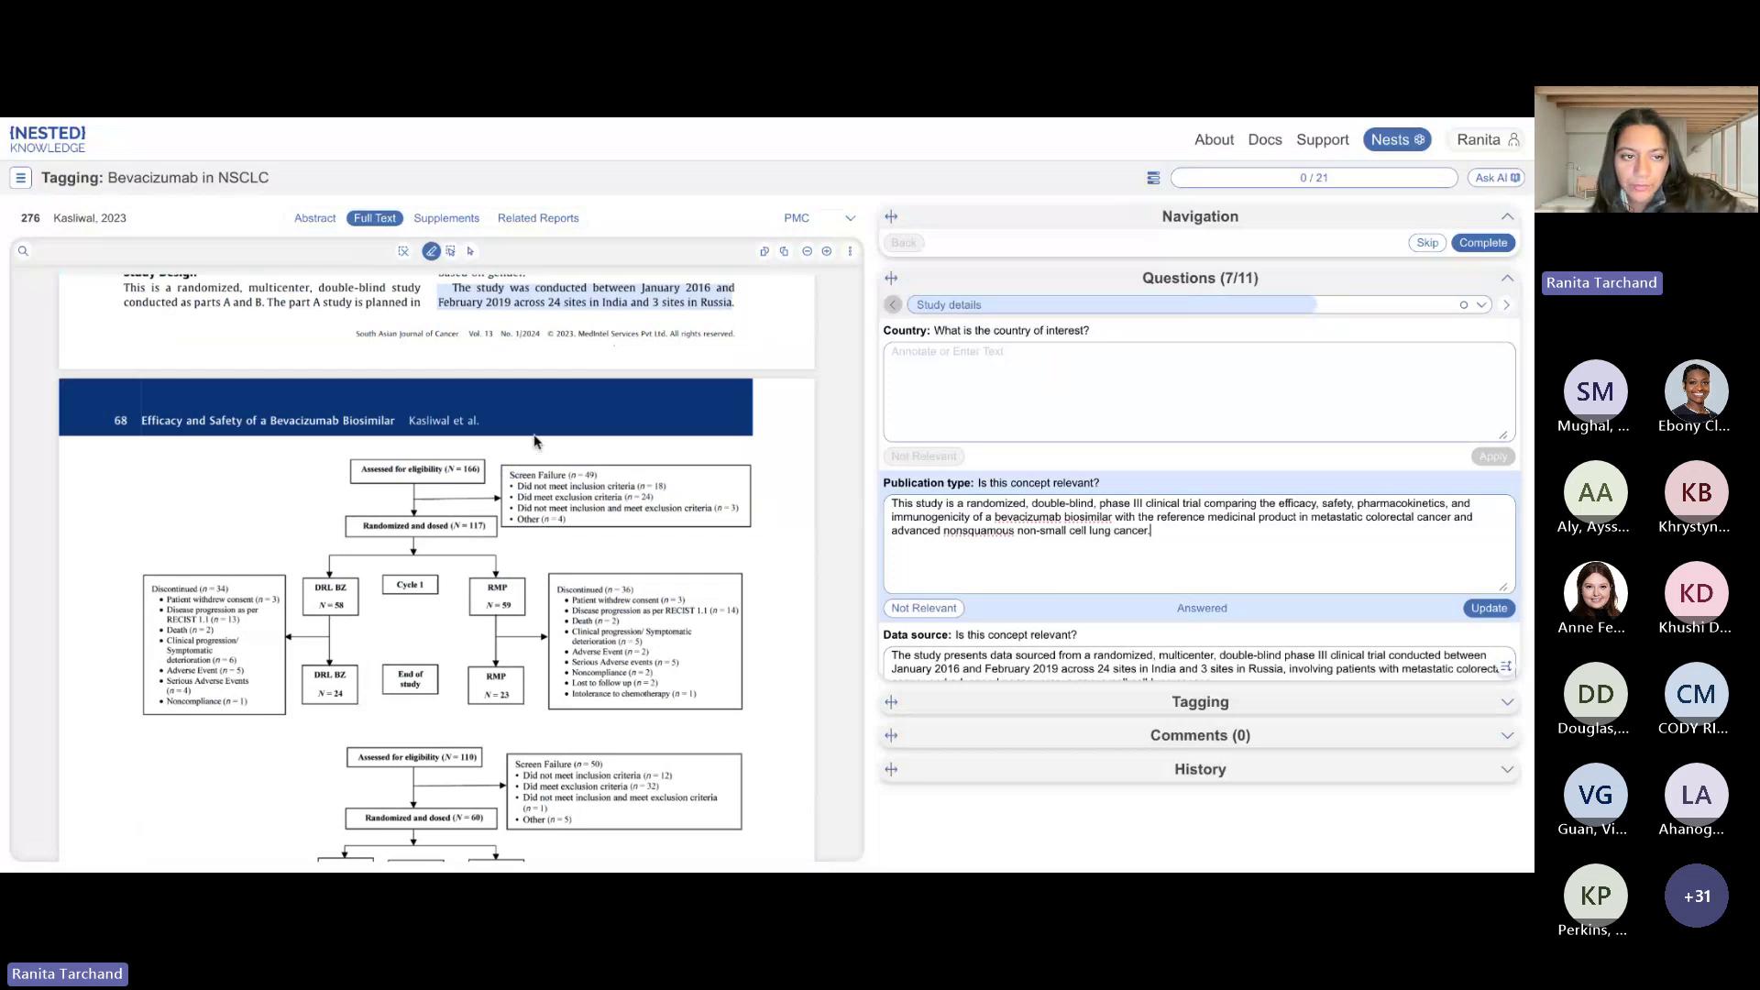
scroll(536, 385, down, 10)
scroll(536, 440, up, 10)
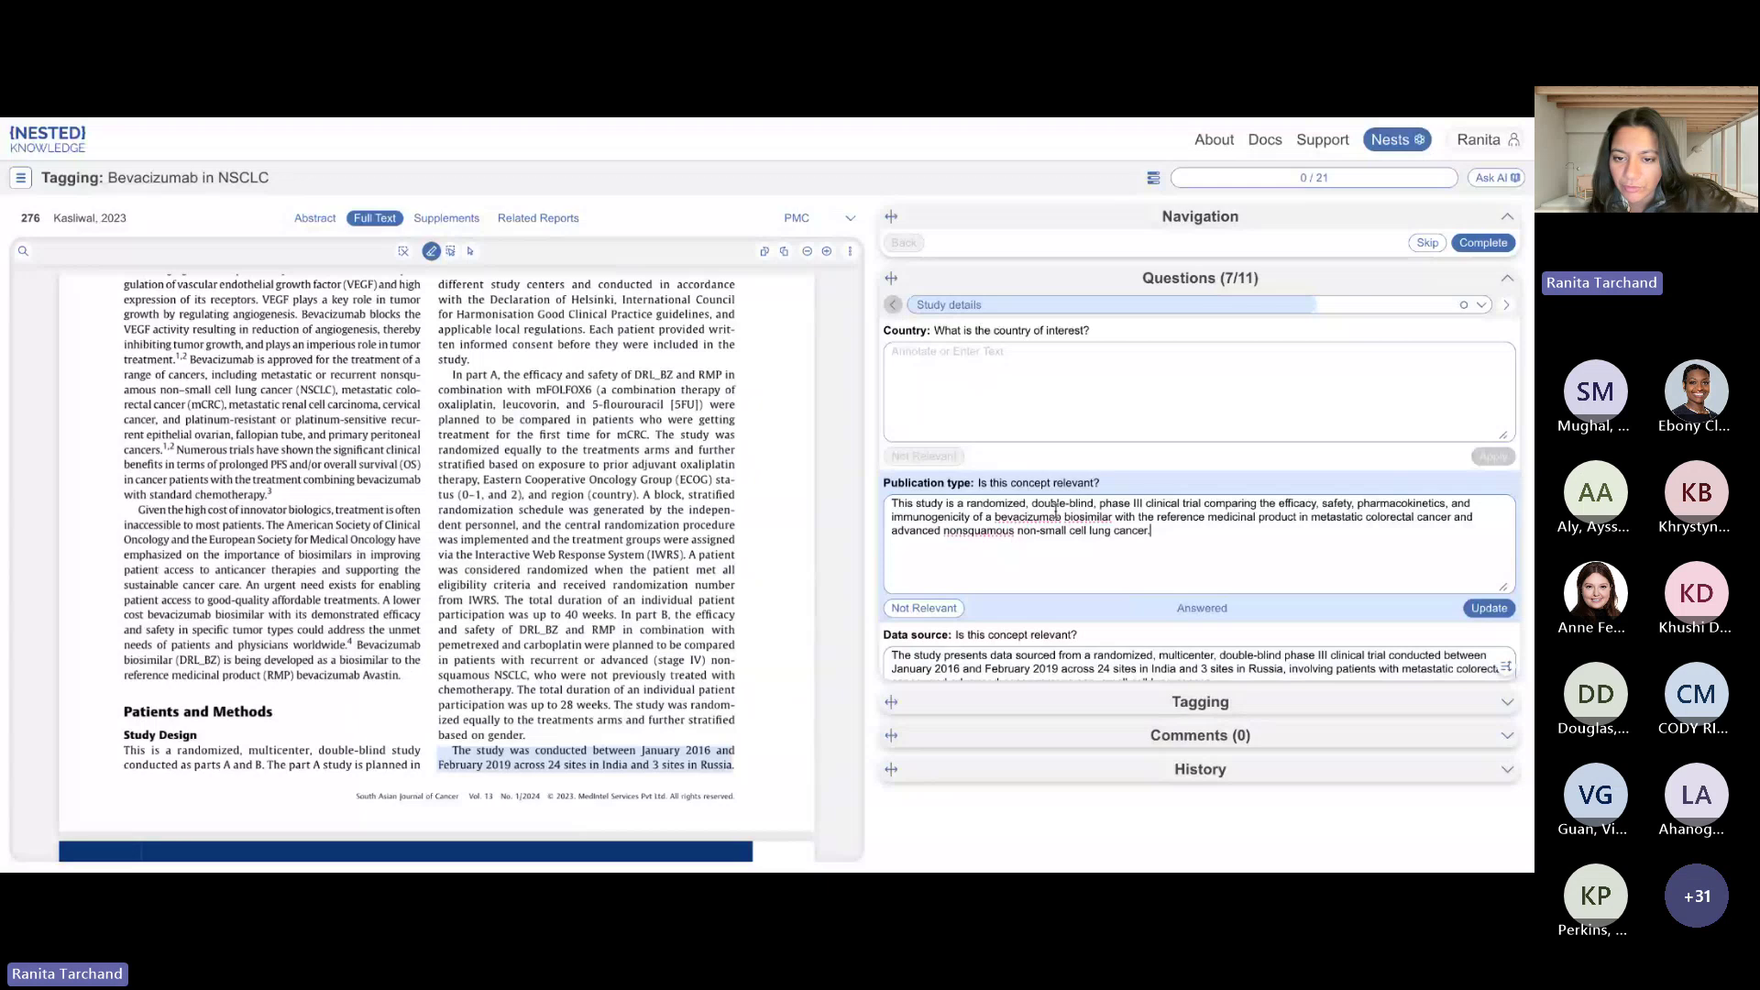
scroll(1056, 510, down, 1)
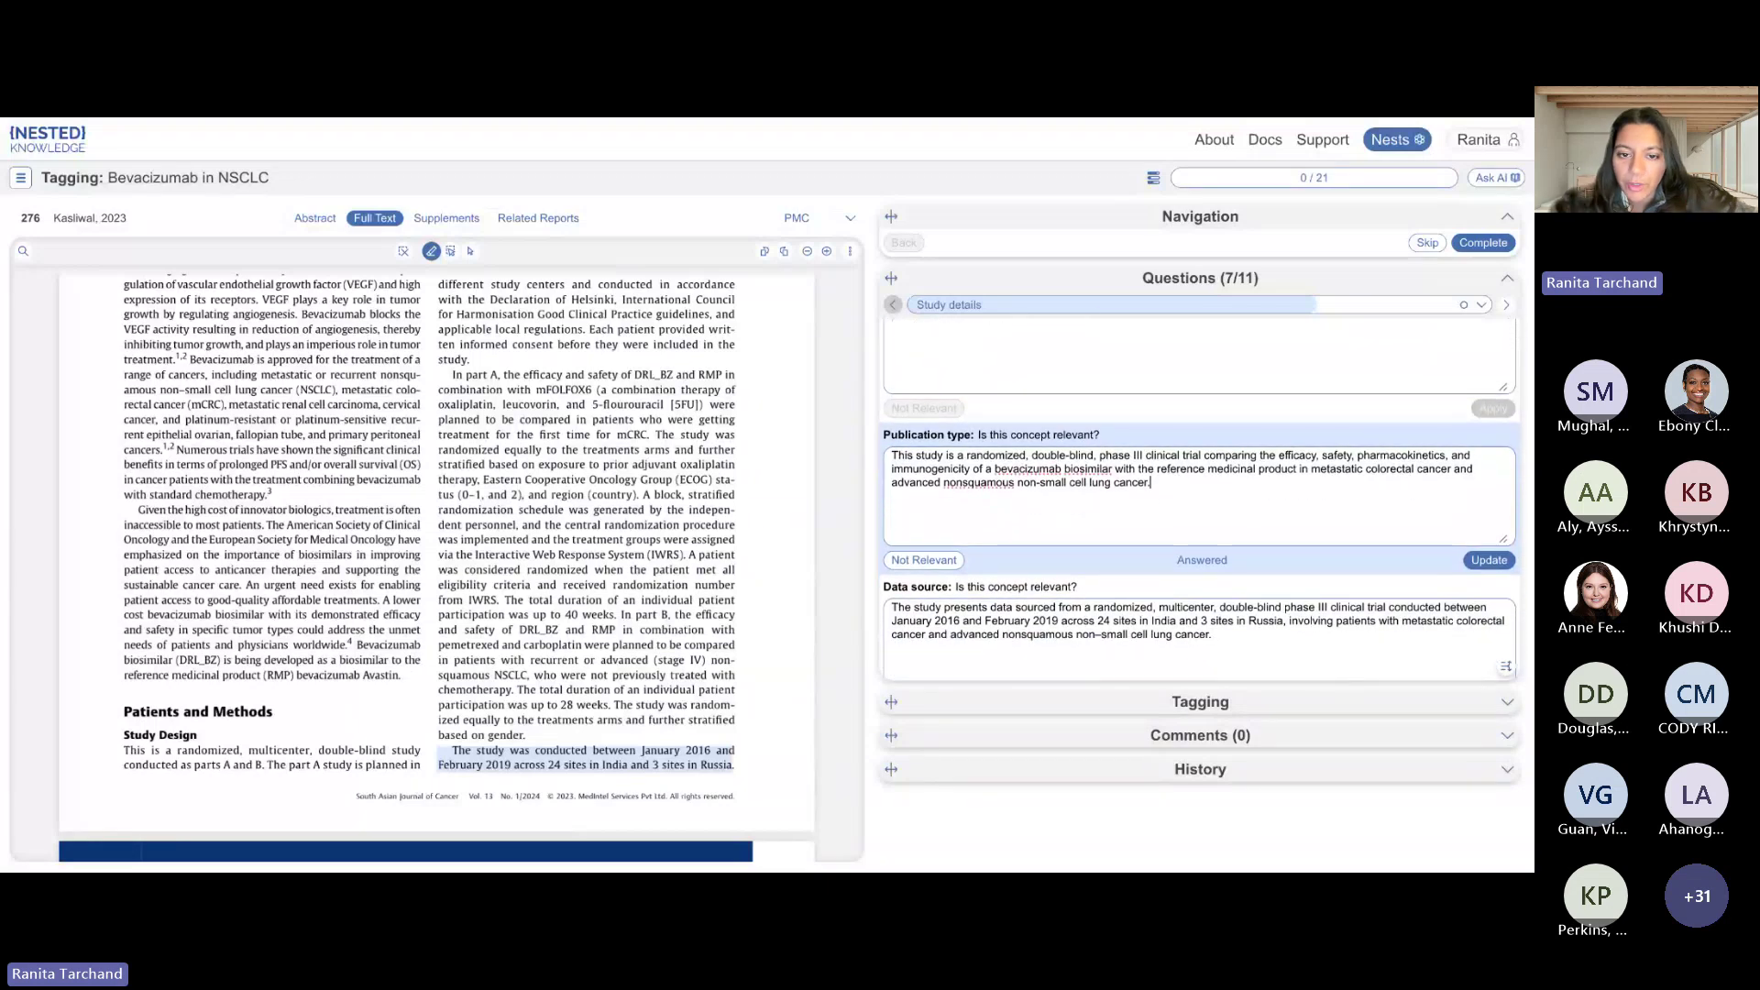
click(1040, 620)
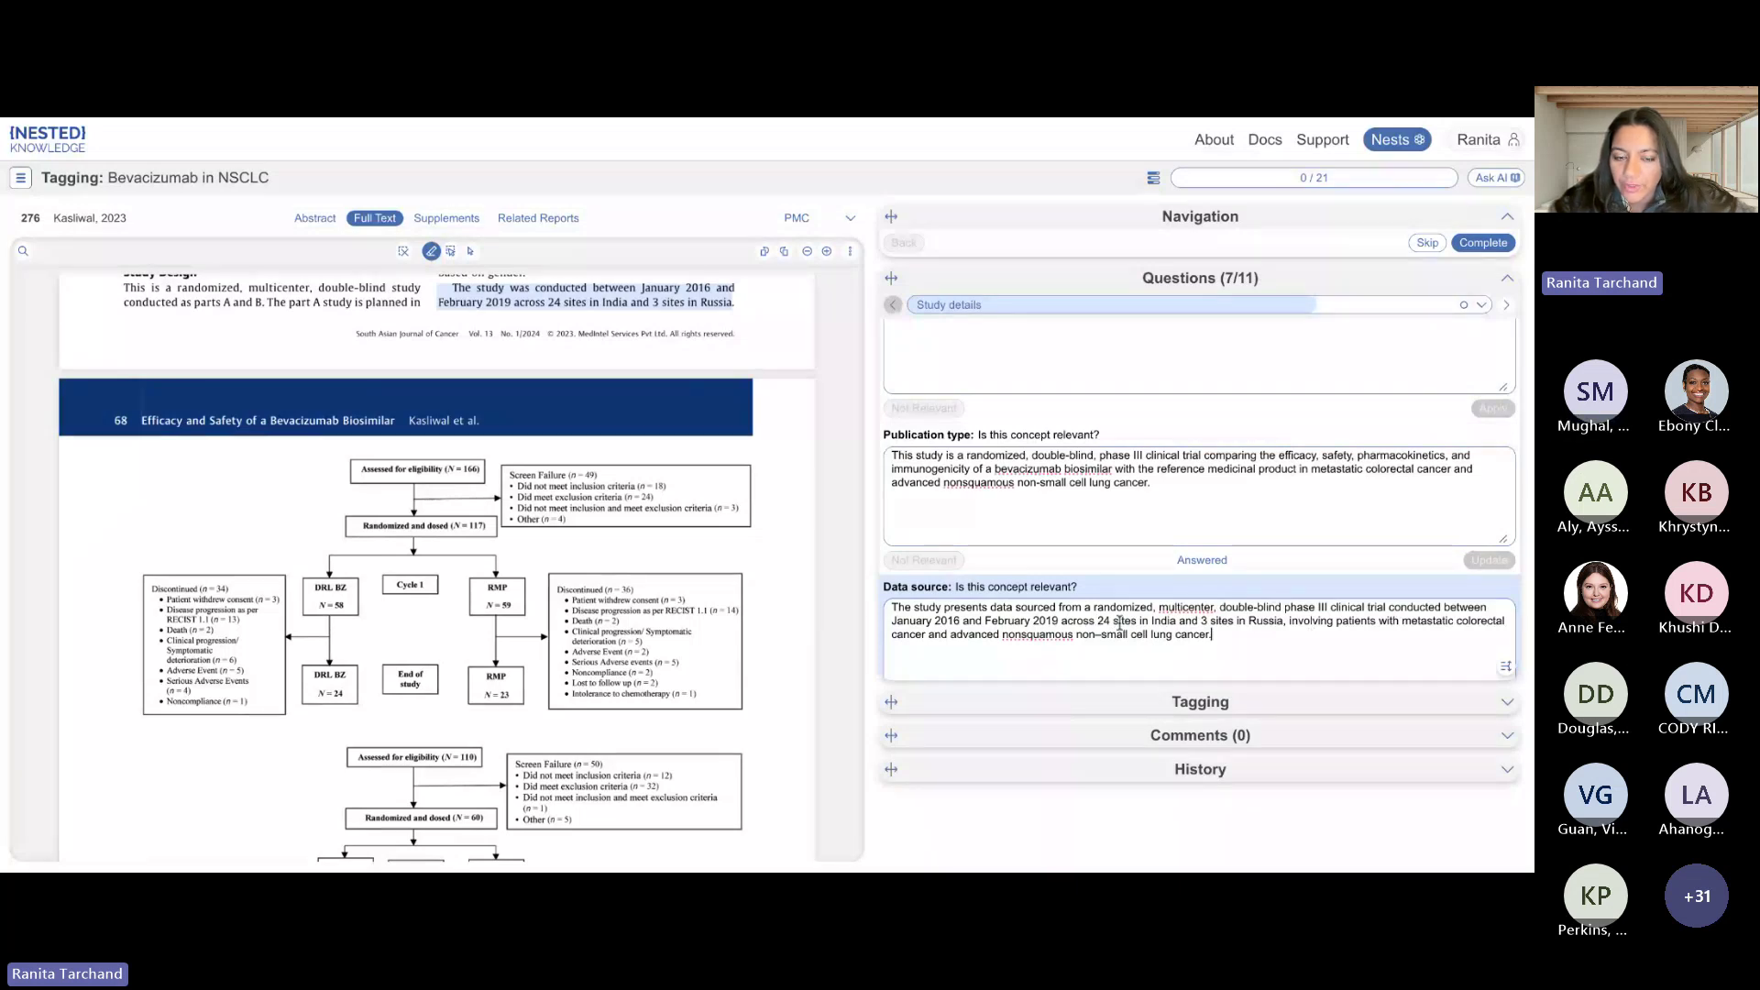
scroll(1119, 623, down, 3)
click(1005, 552)
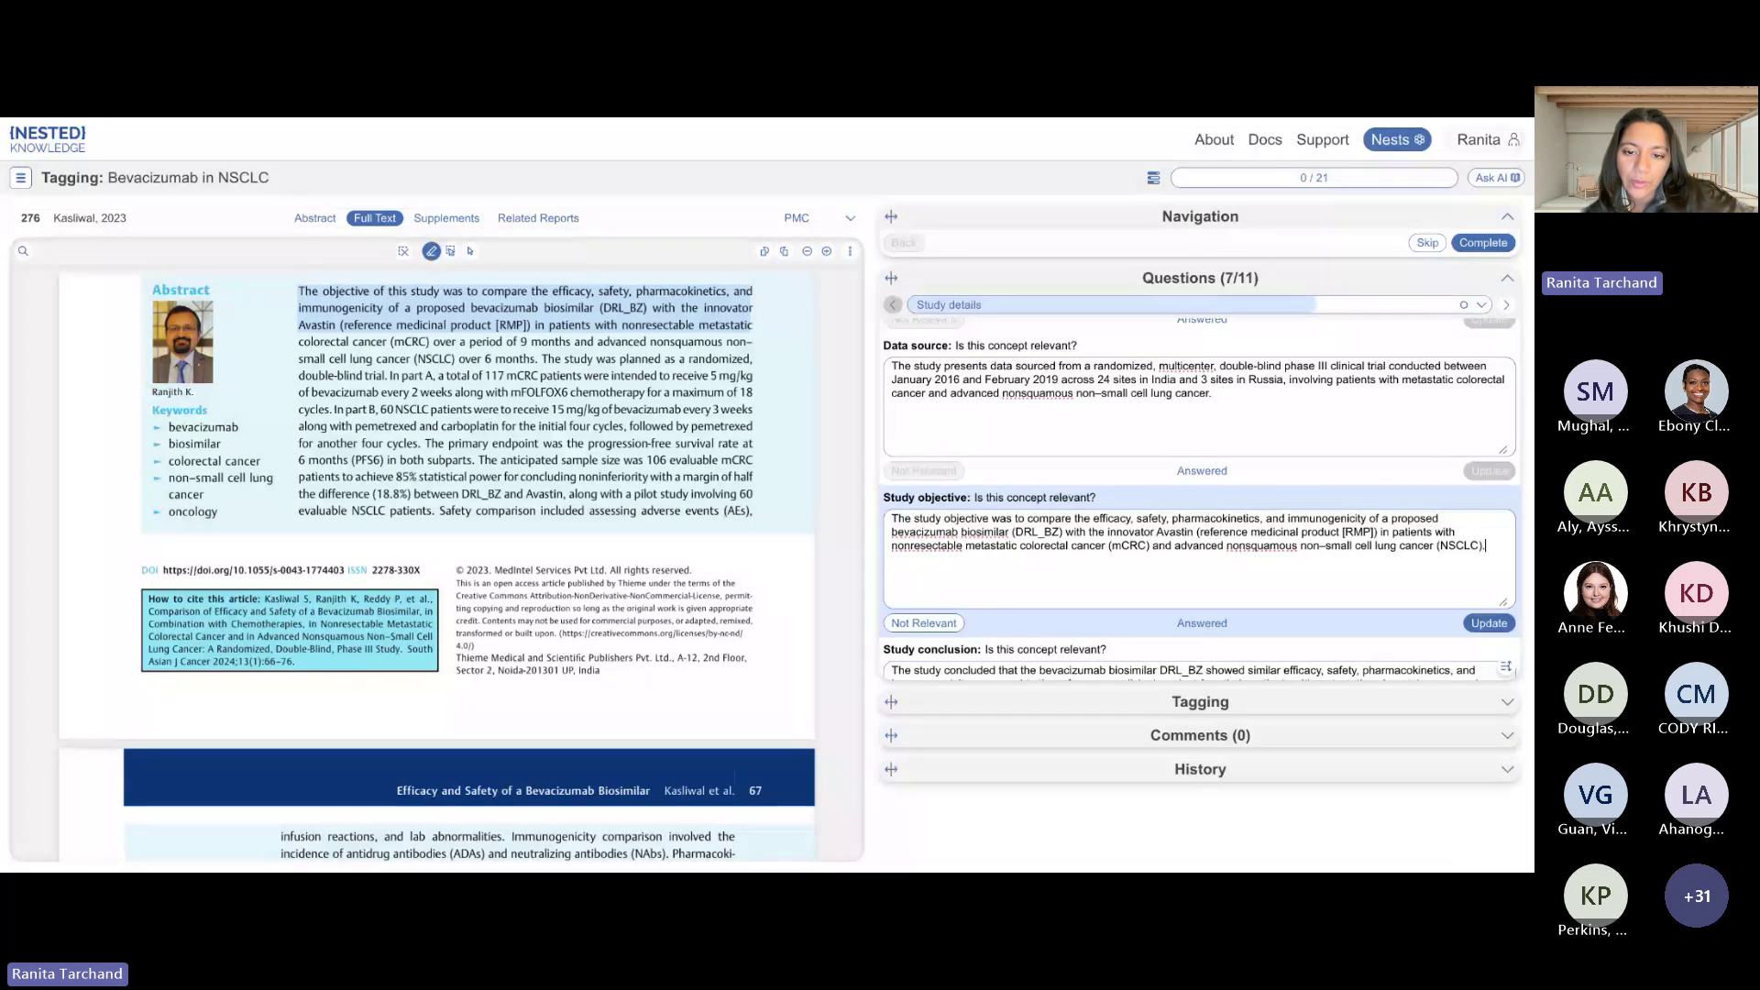
scroll(1199, 500, down, 10)
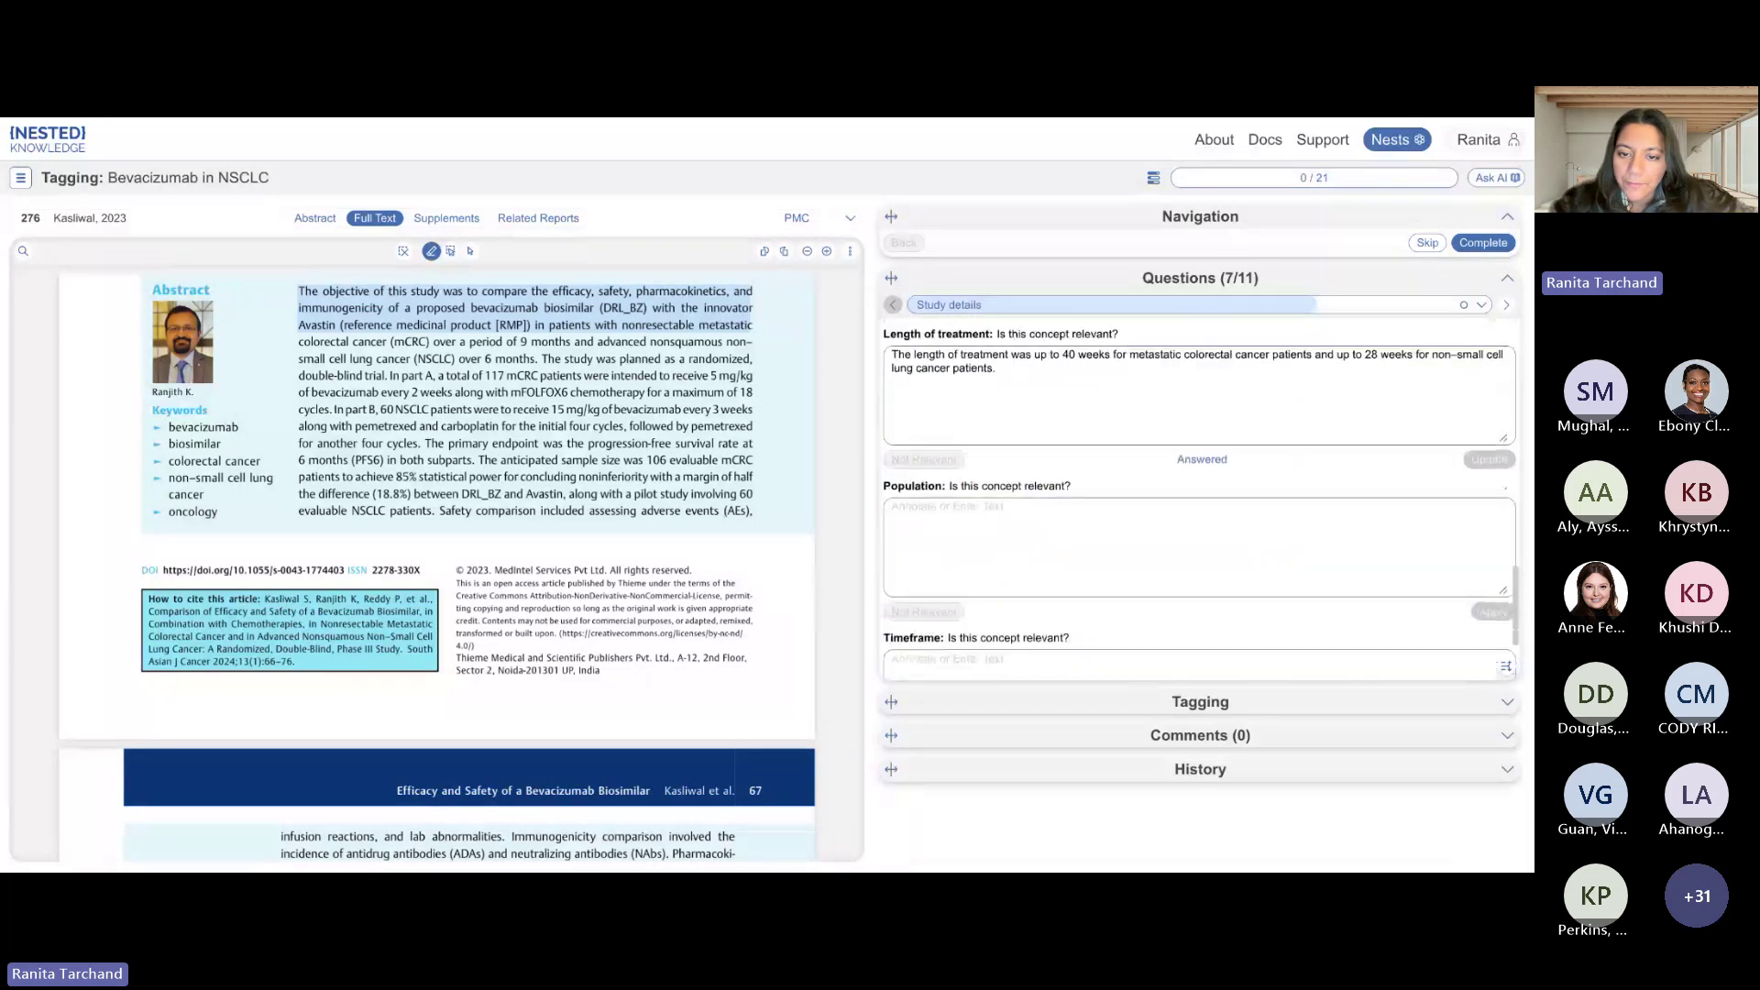
scroll(1199, 499, down, 5)
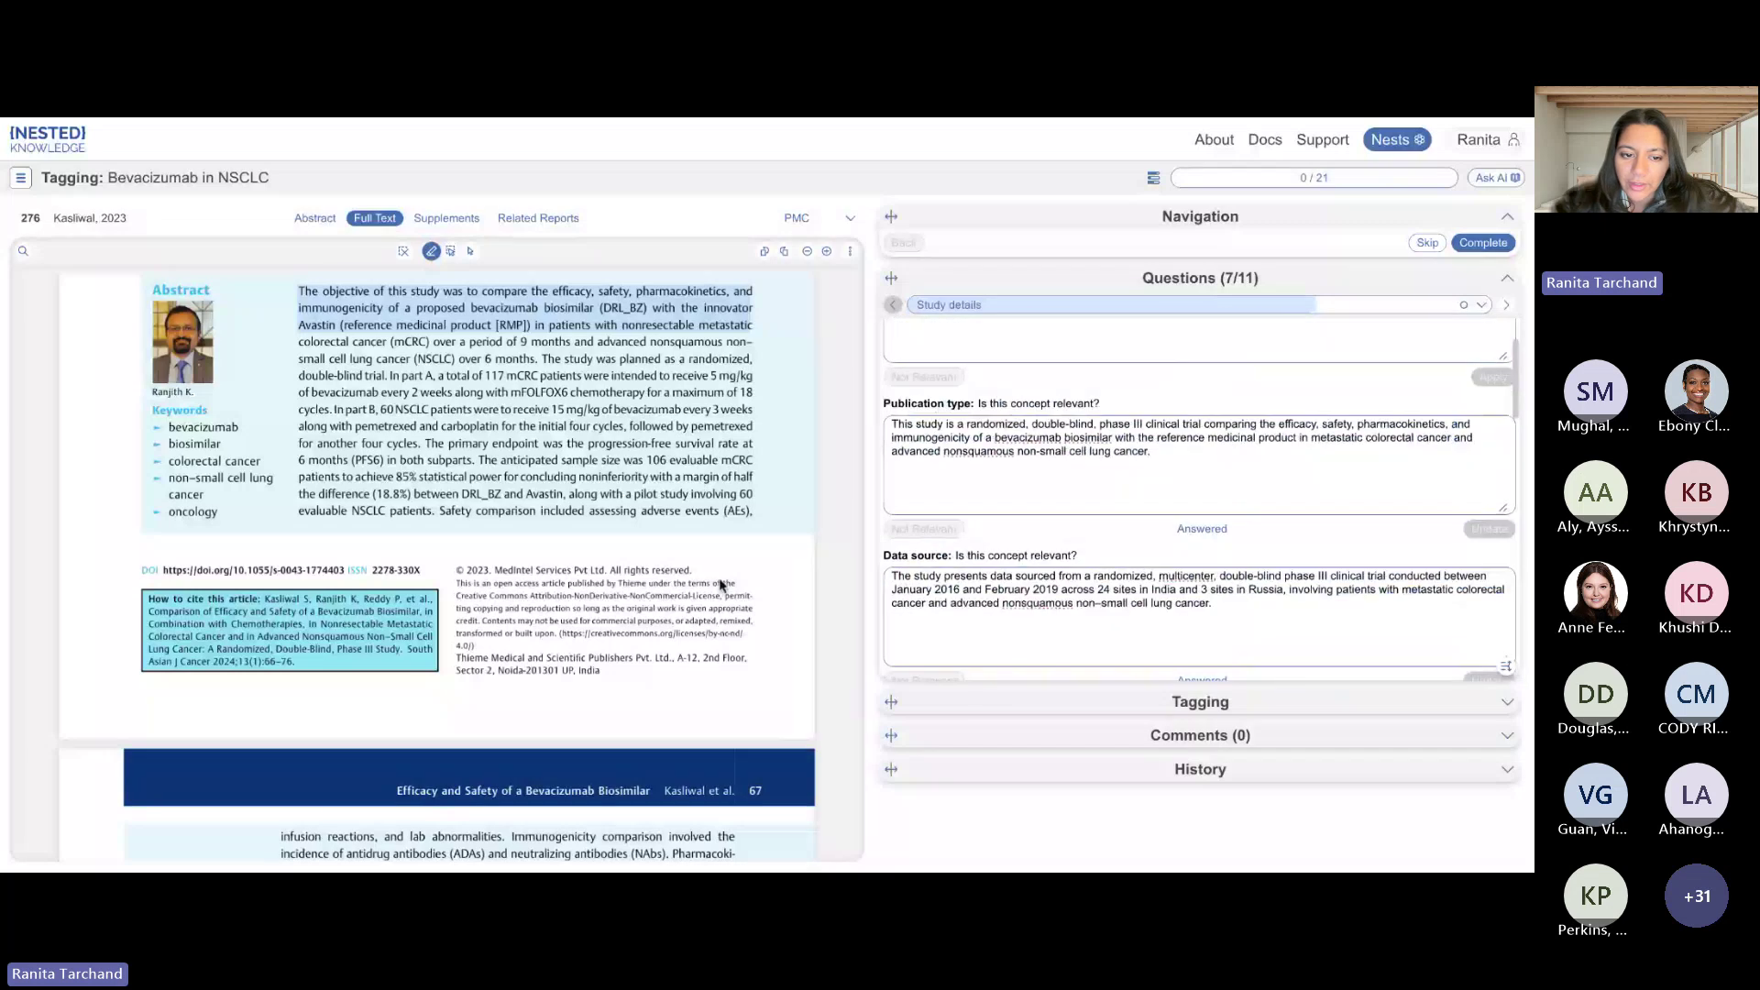
Examine the study's full text down to the Table 1 patient demographics, selecting the RMP (N = 59) arm heading under mCRC.
scroll(722, 584, down, 10)
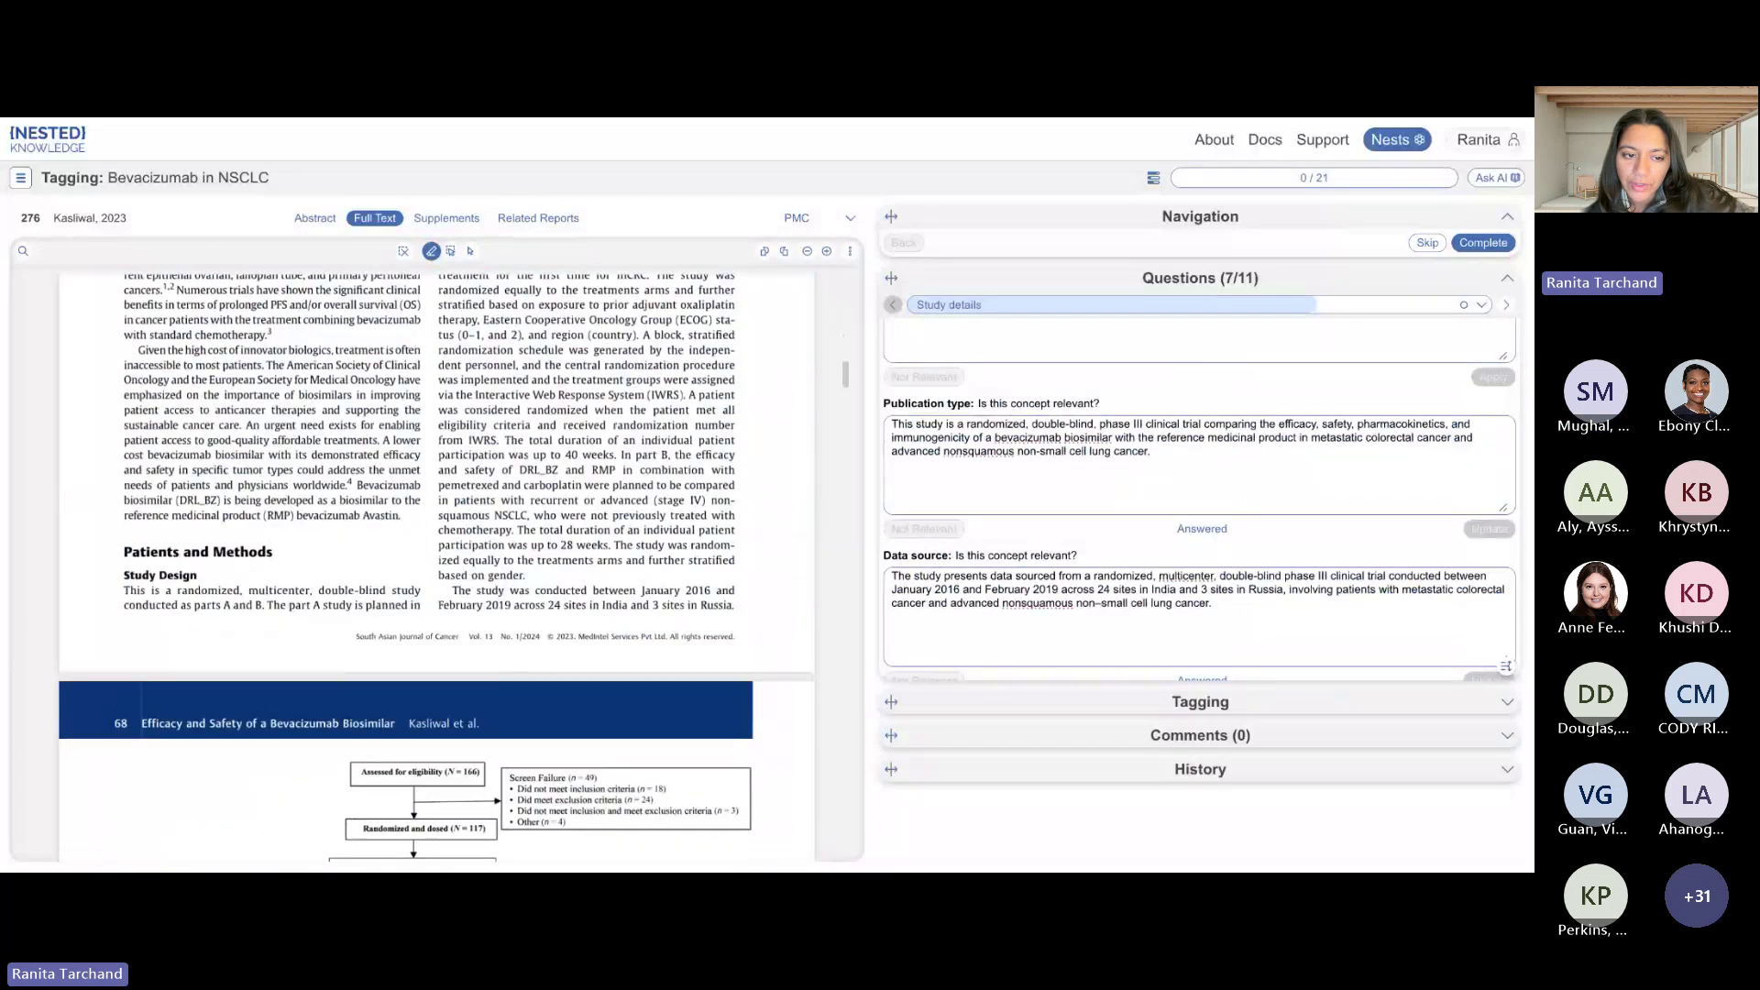
scroll(437, 568, down, 10)
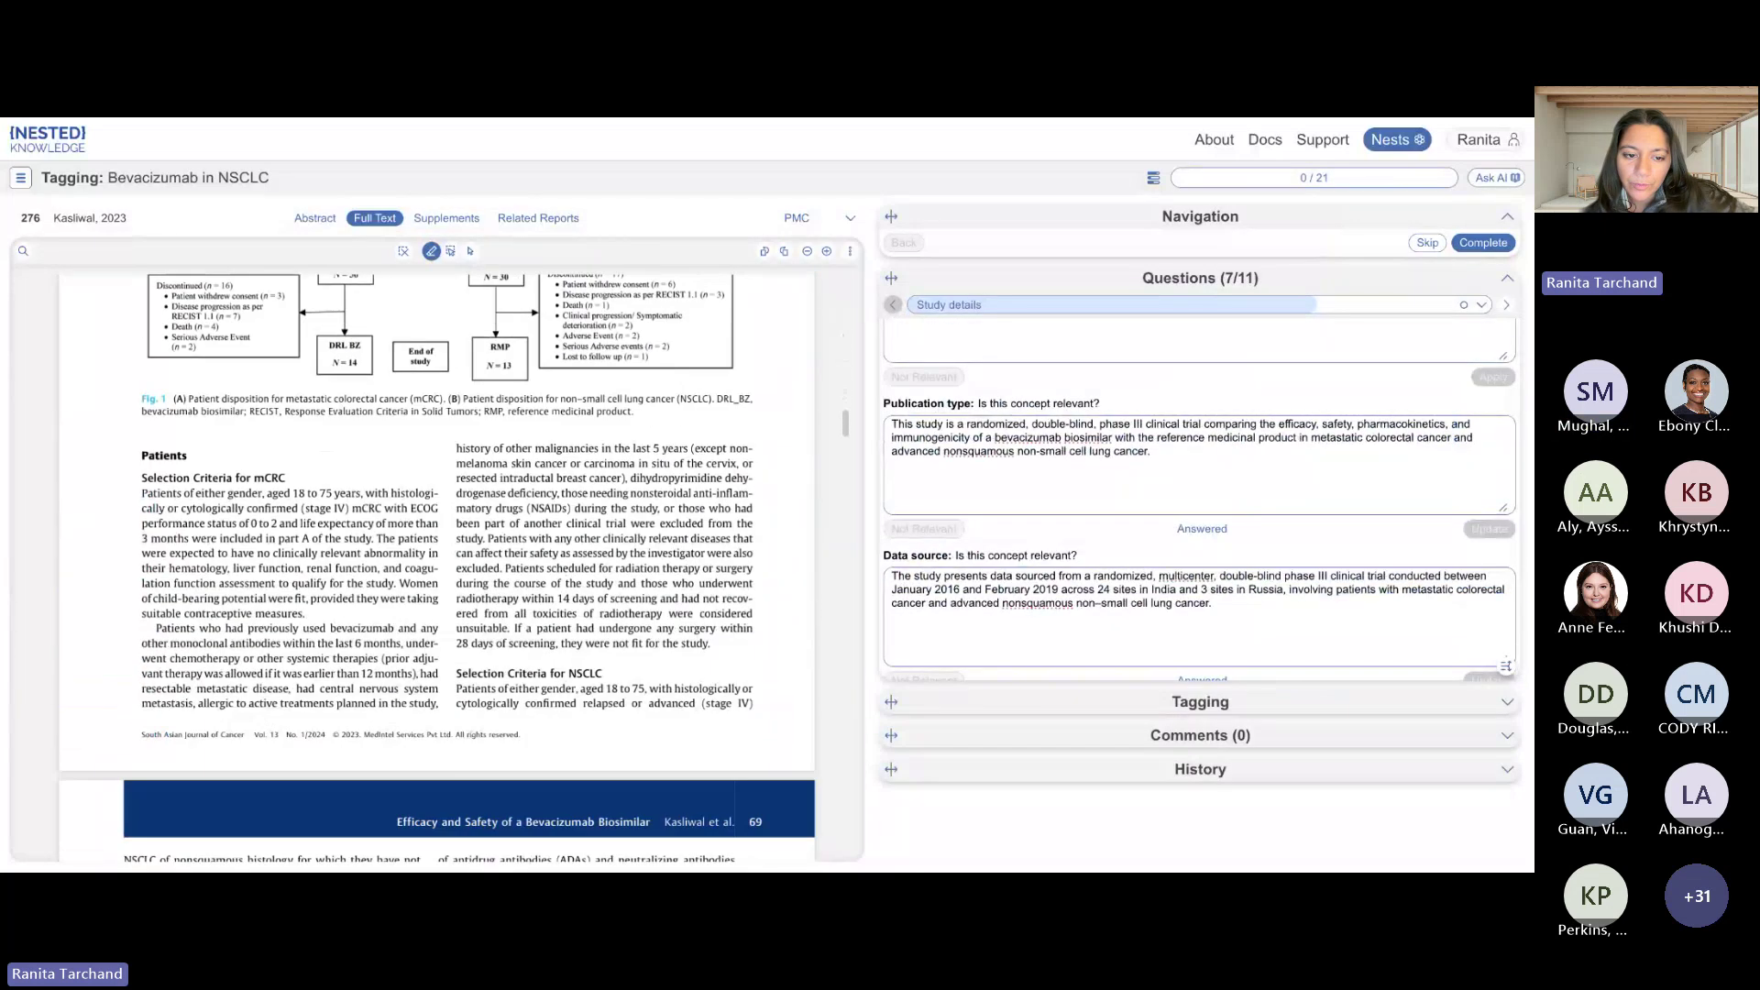
scroll(436, 568, down, 10)
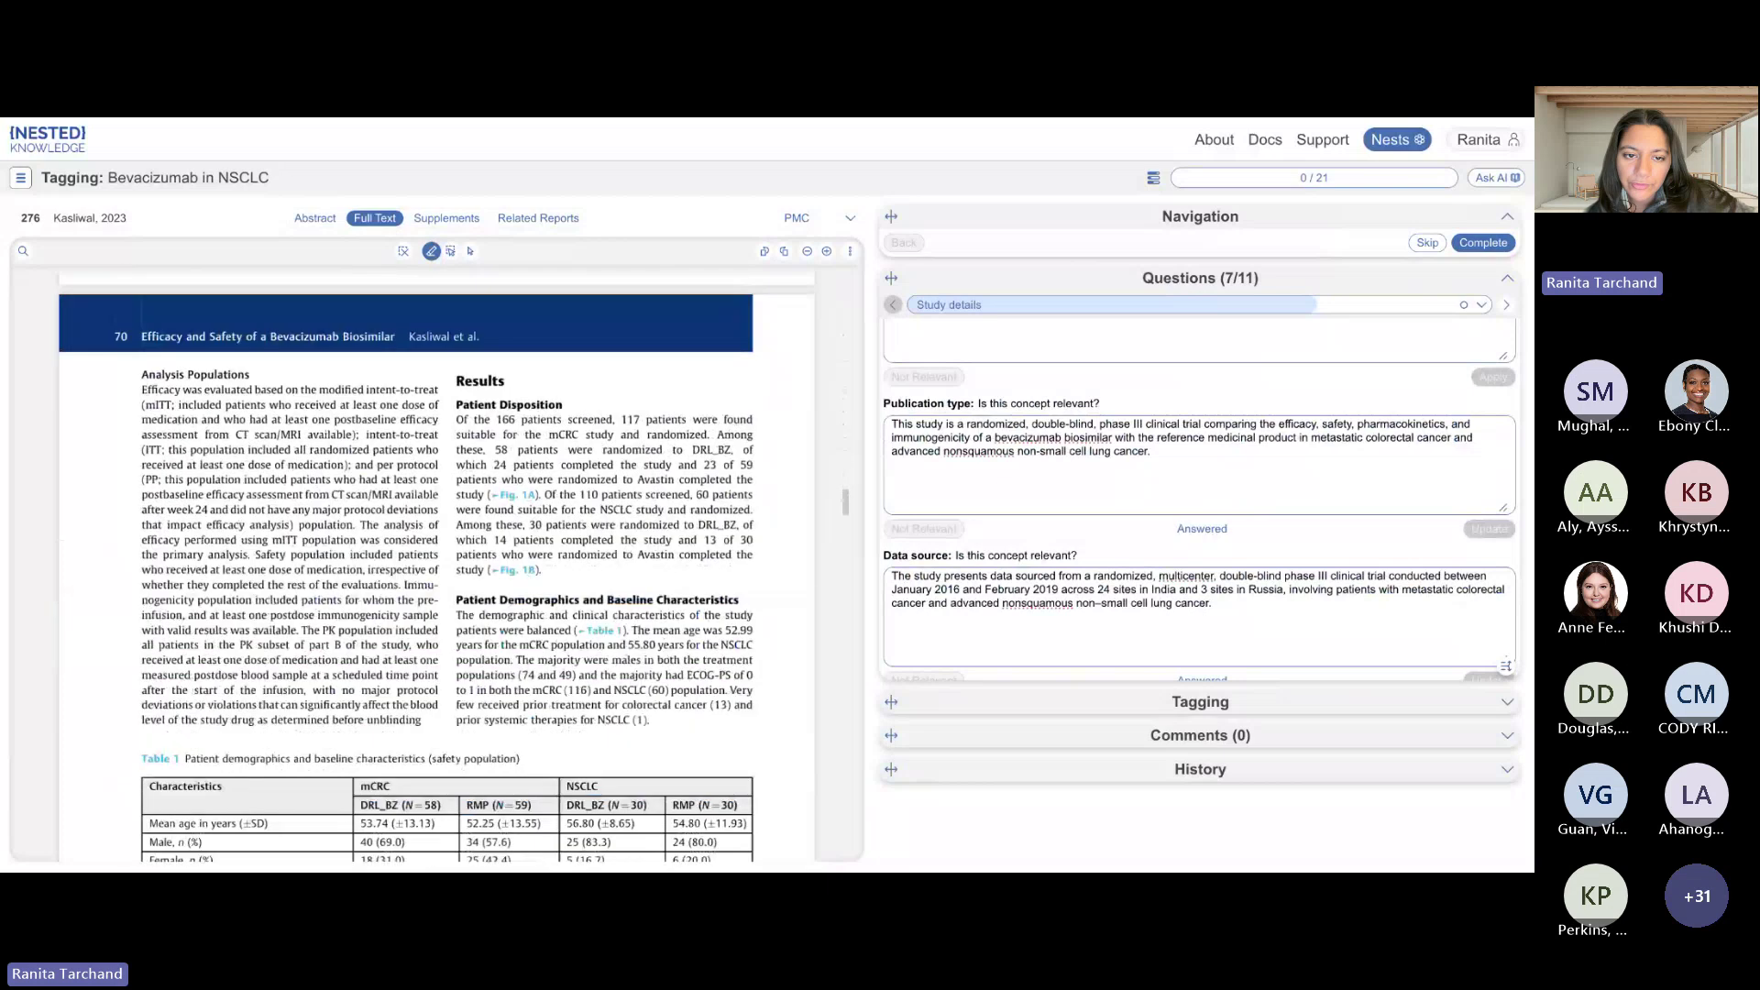
scroll(436, 569, down, 5)
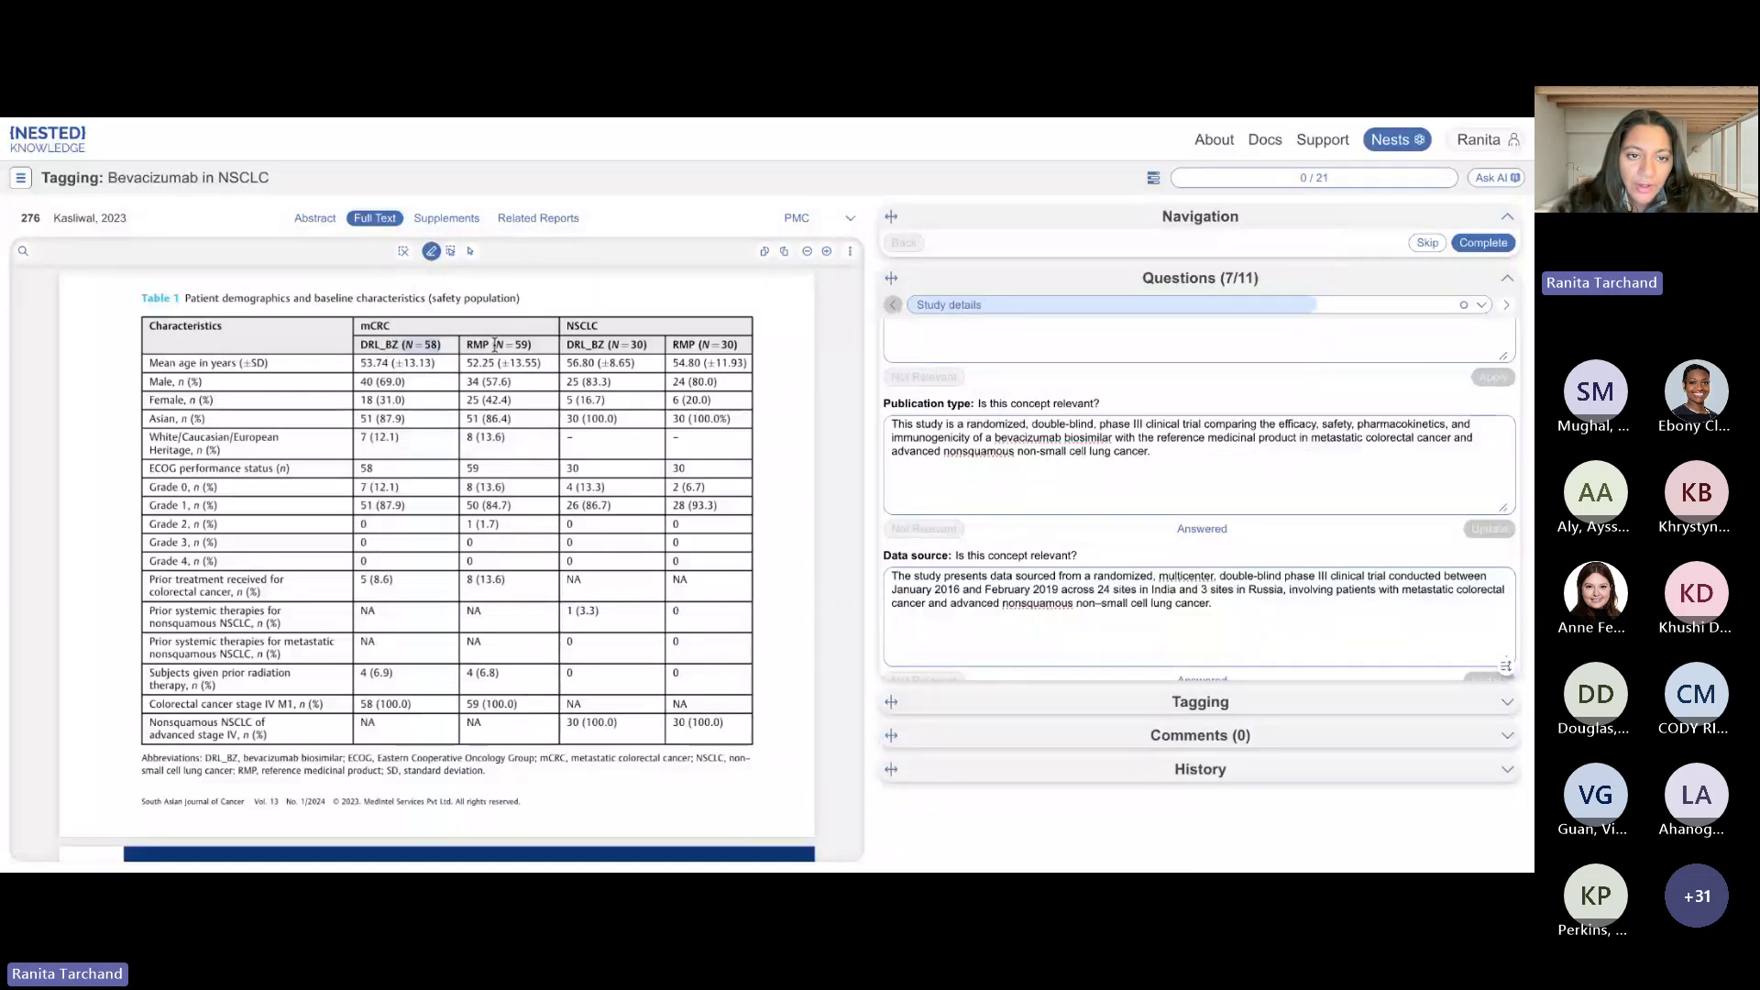
drag(471, 345, 541, 353)
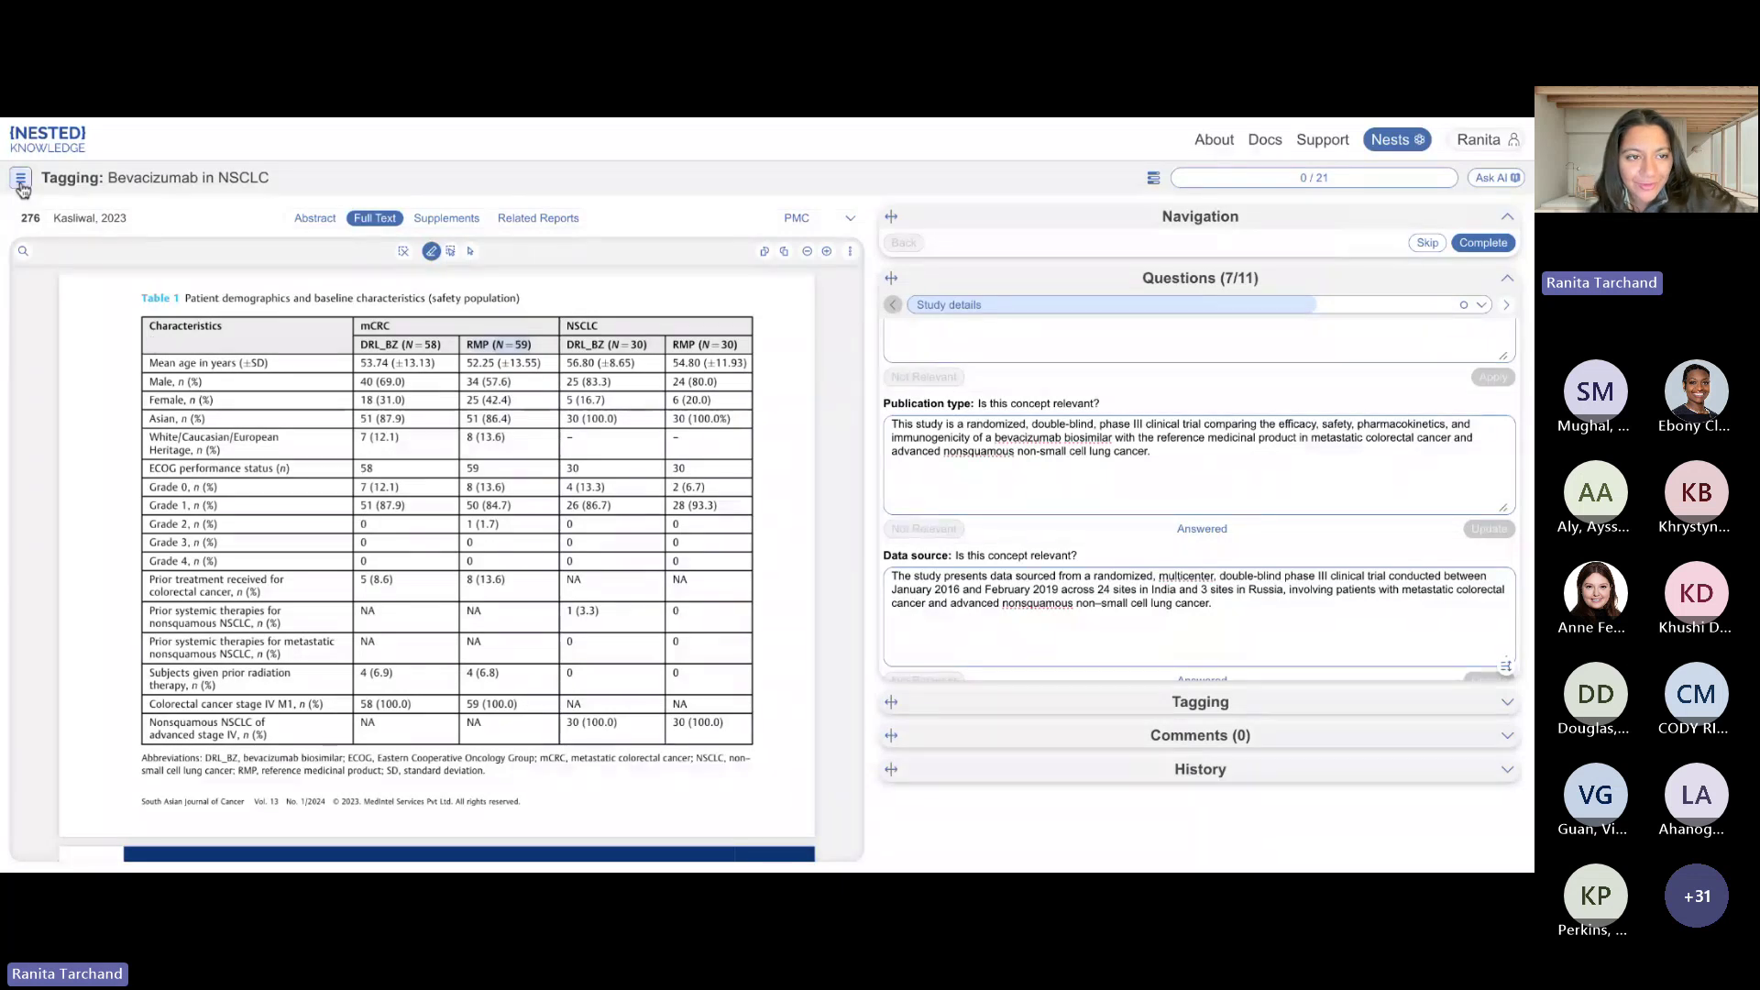
scroll(221, 467, down, 5)
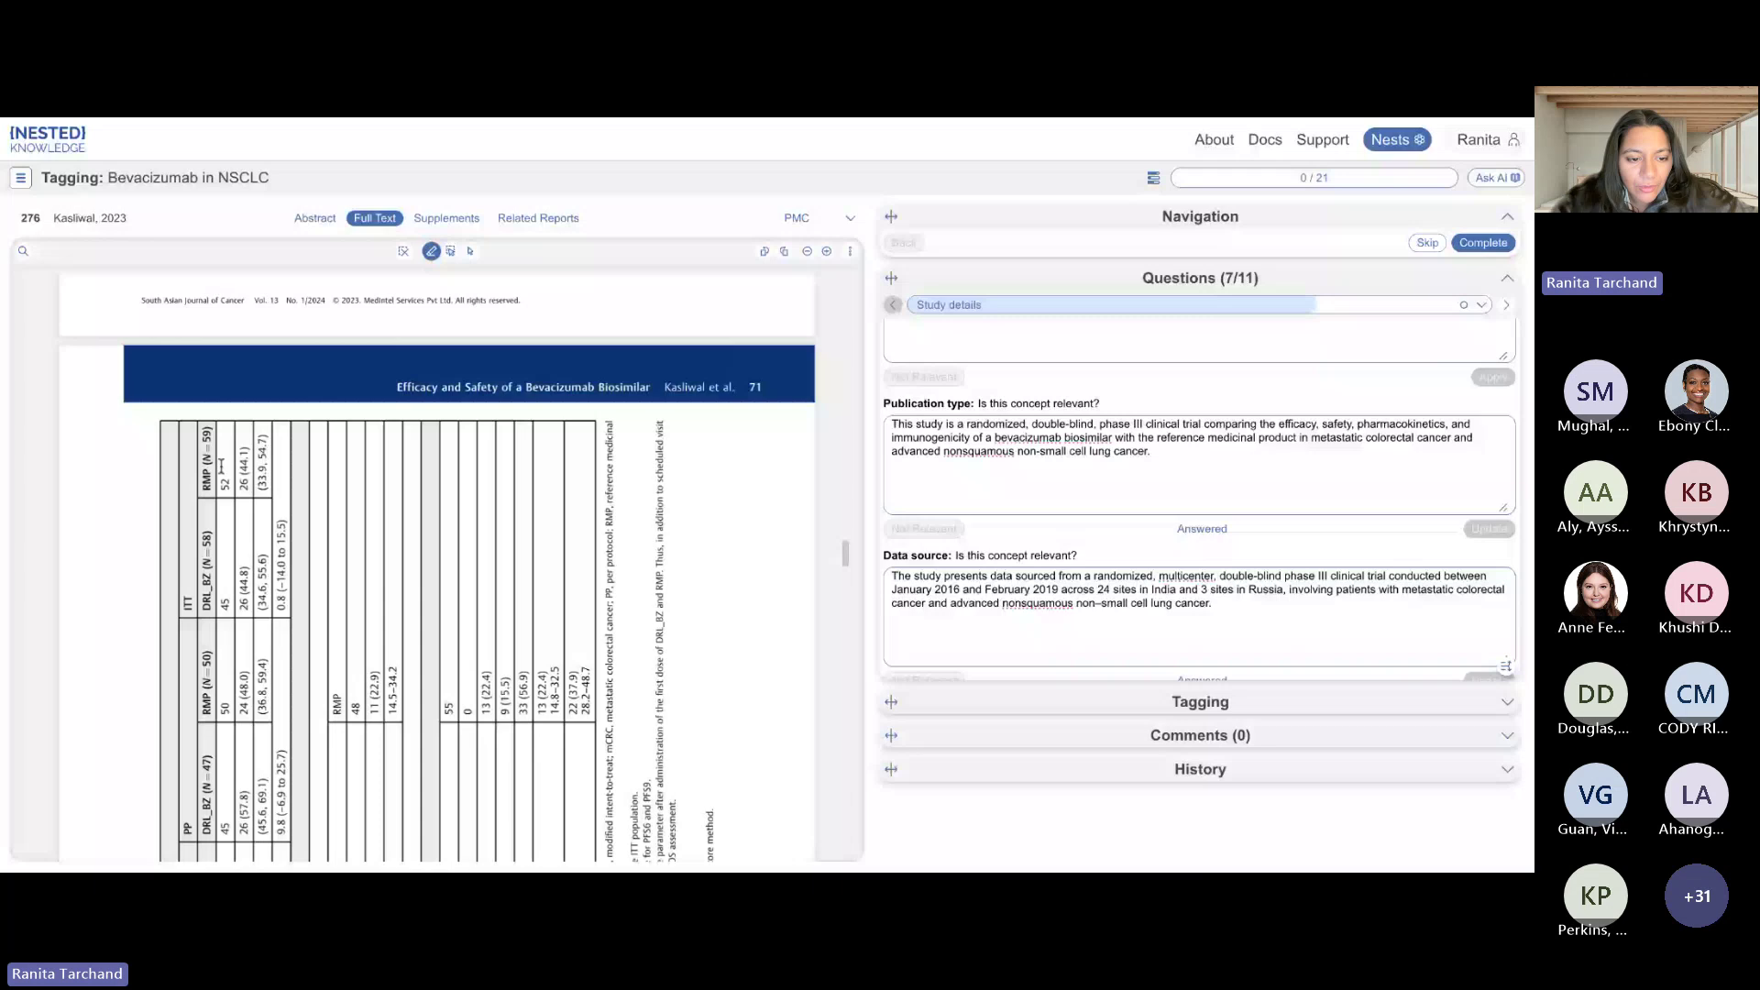
scroll(131, 605, up, 5)
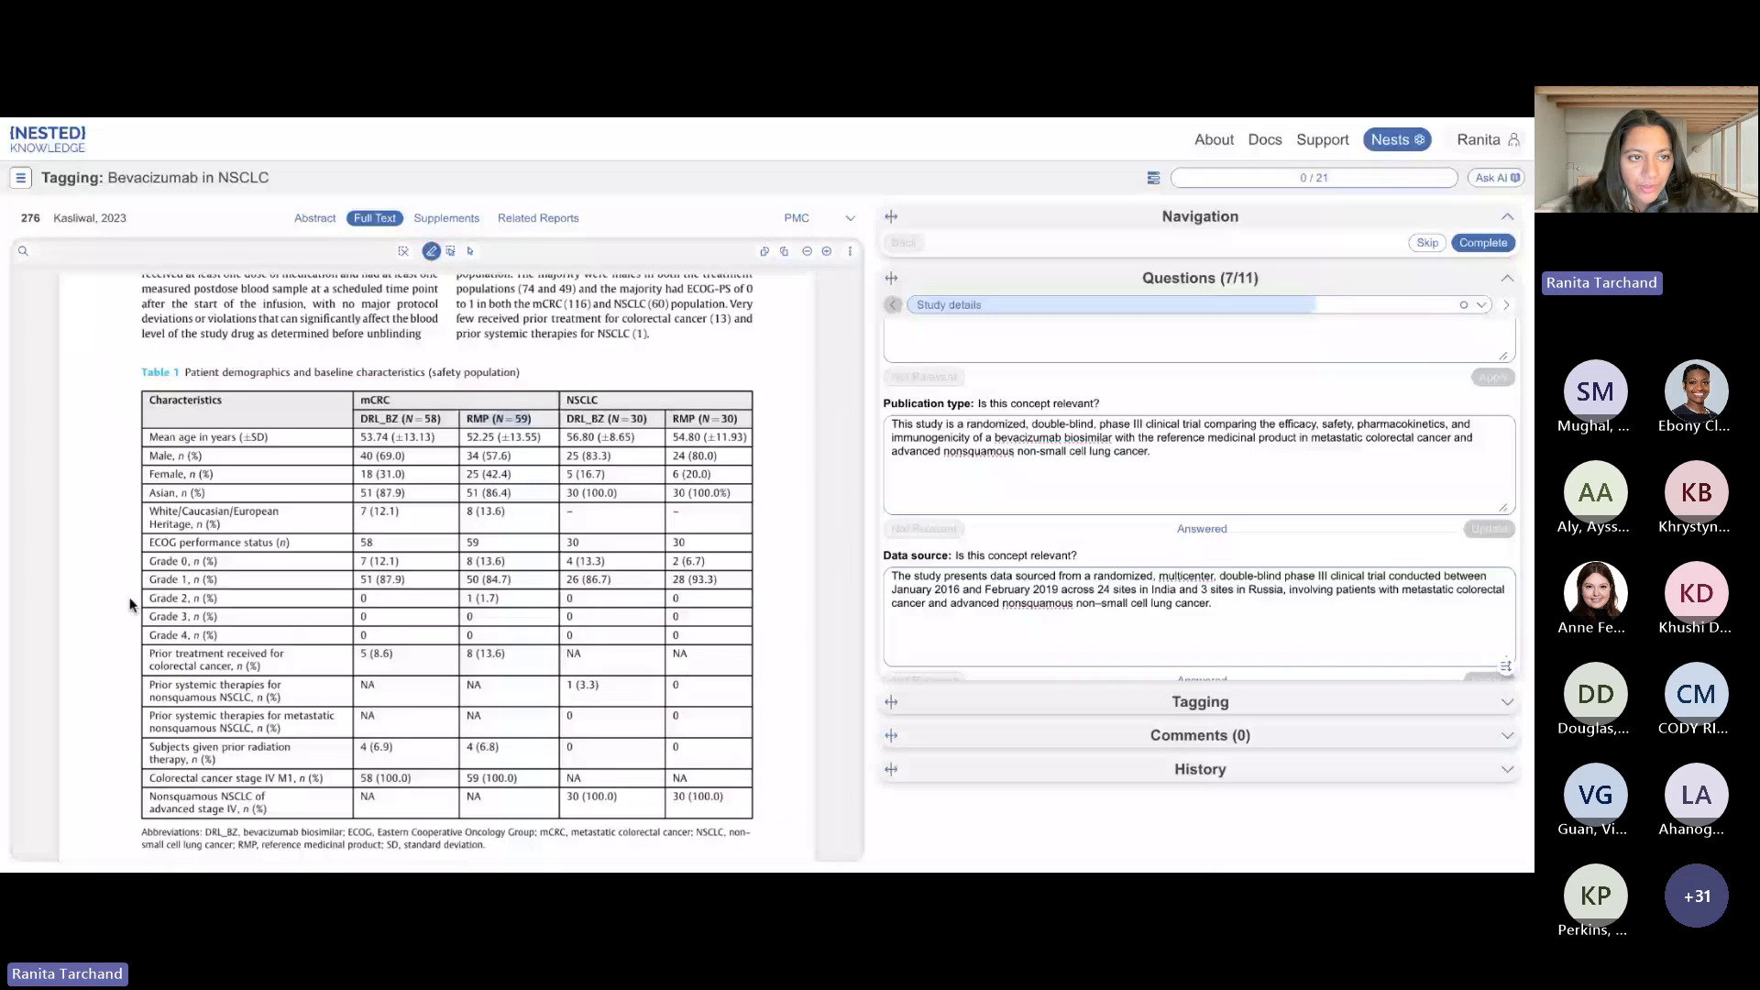
Return to the tagging configuration and create a tag named "Age" with question type Single Apply.
click(21, 177)
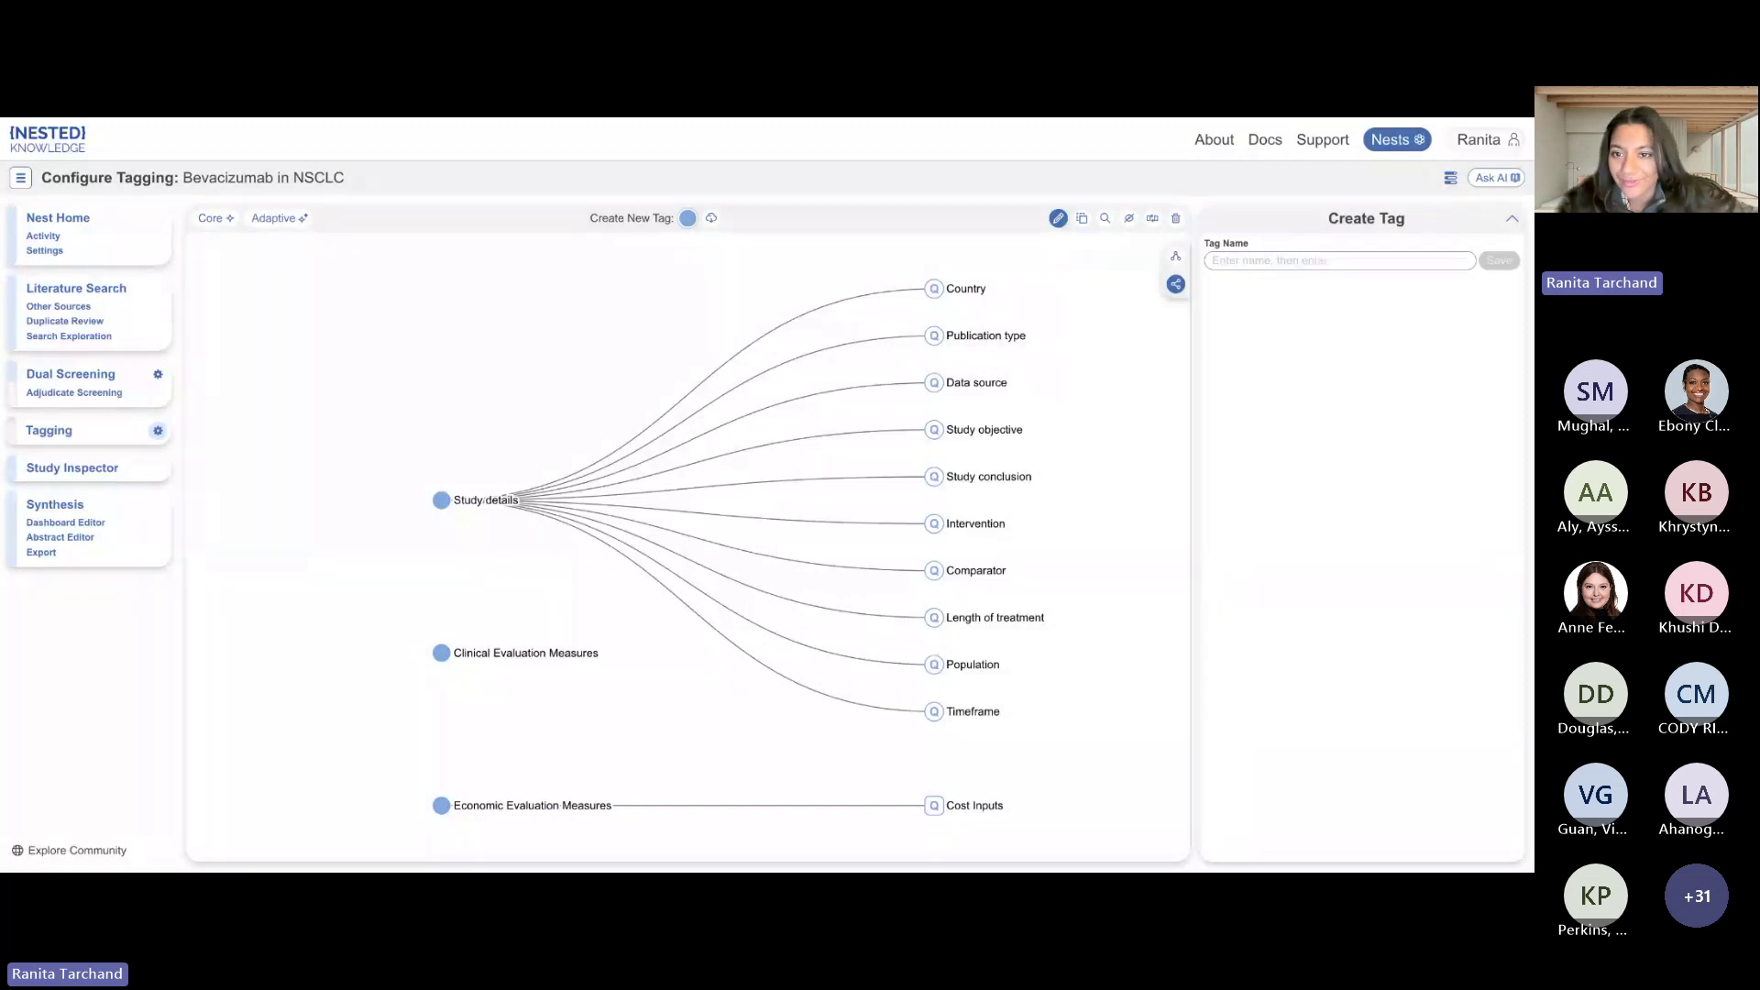
text(A)
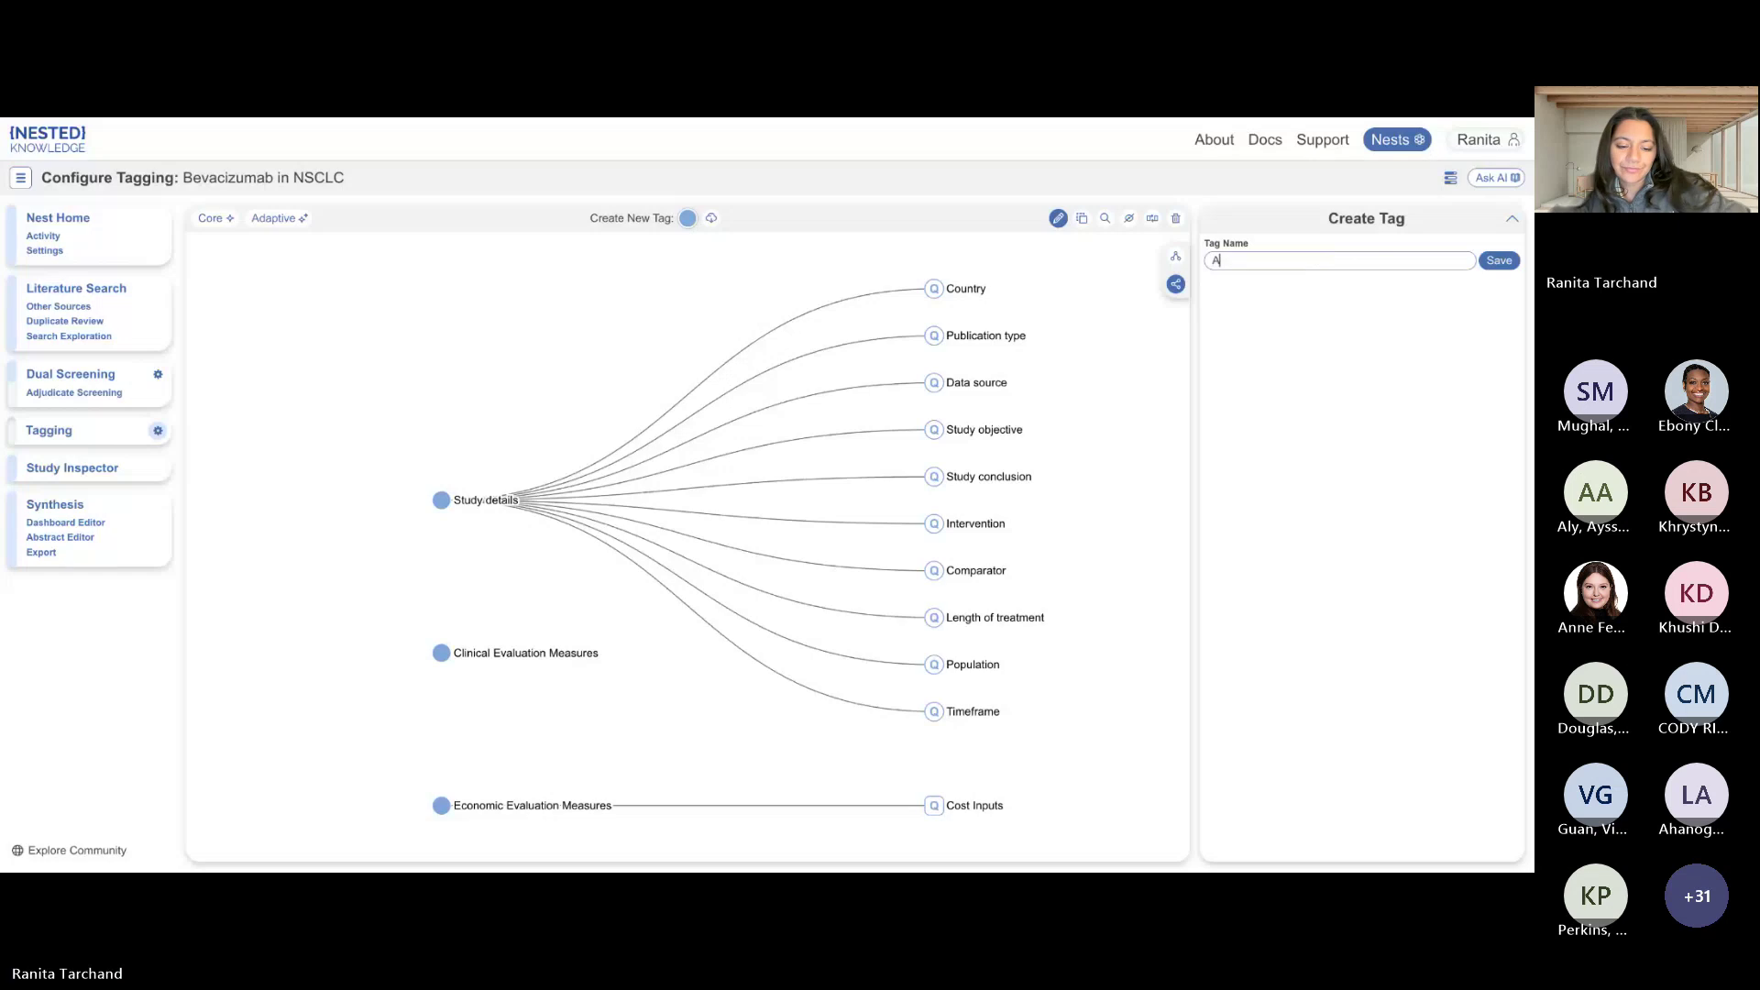
text(ge)
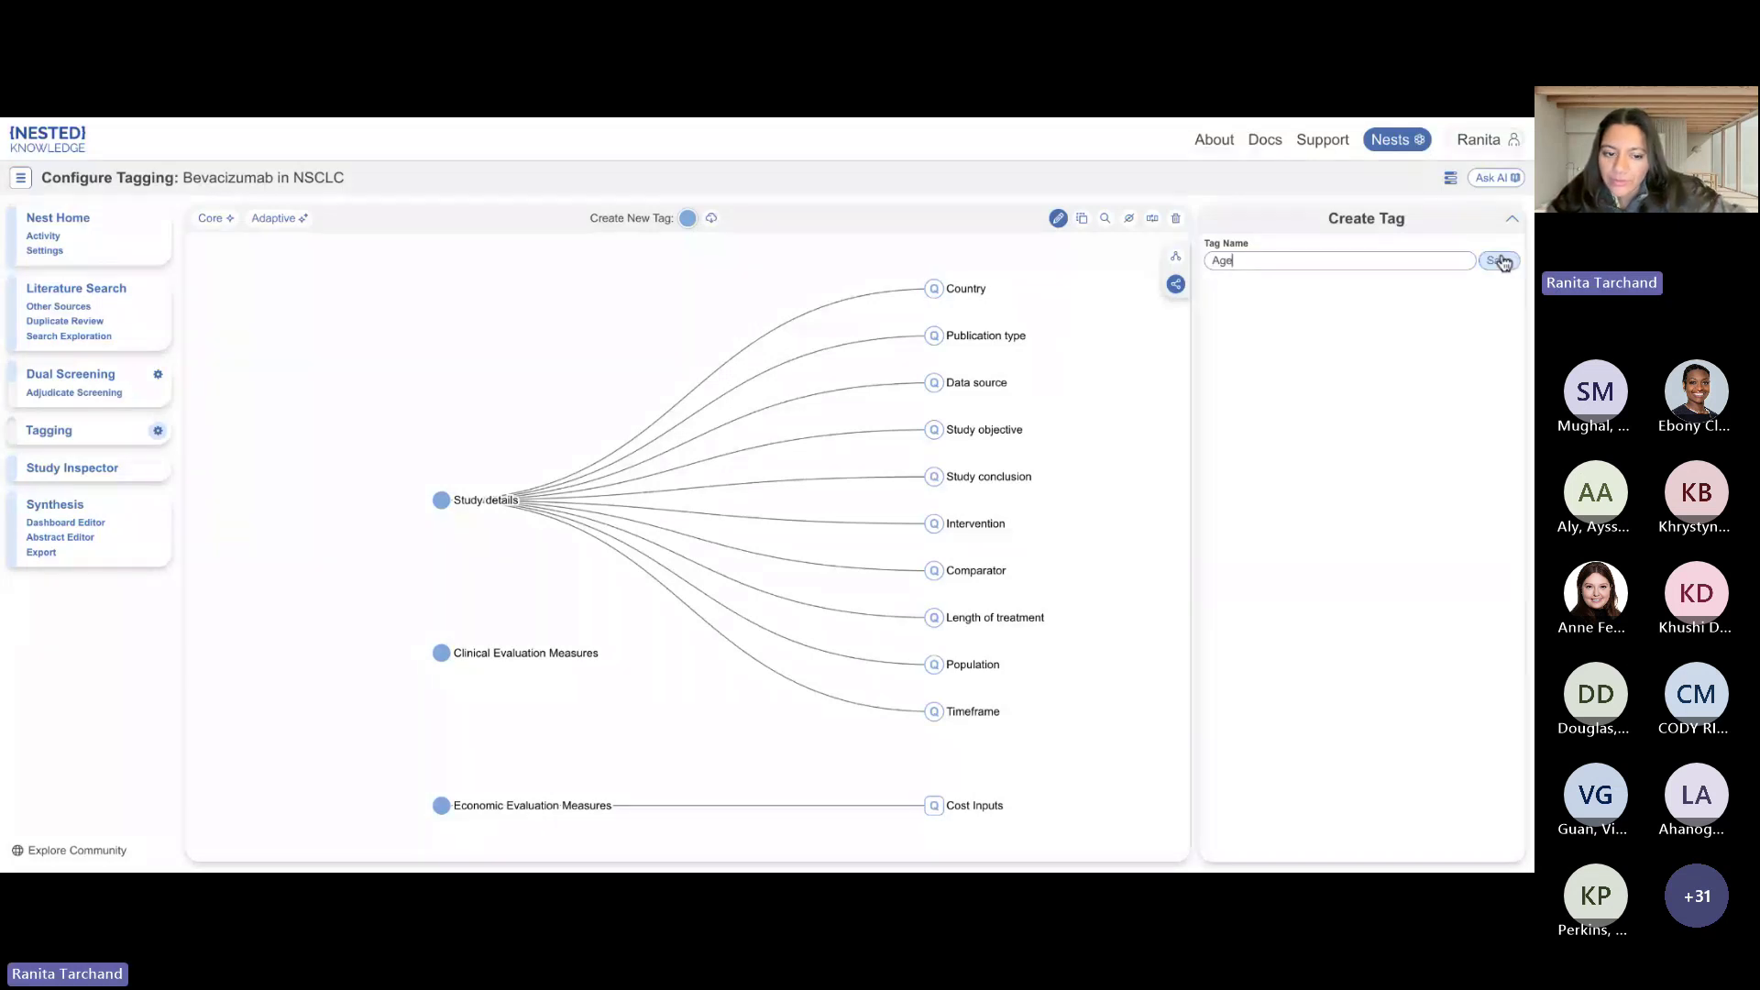
click(1500, 261)
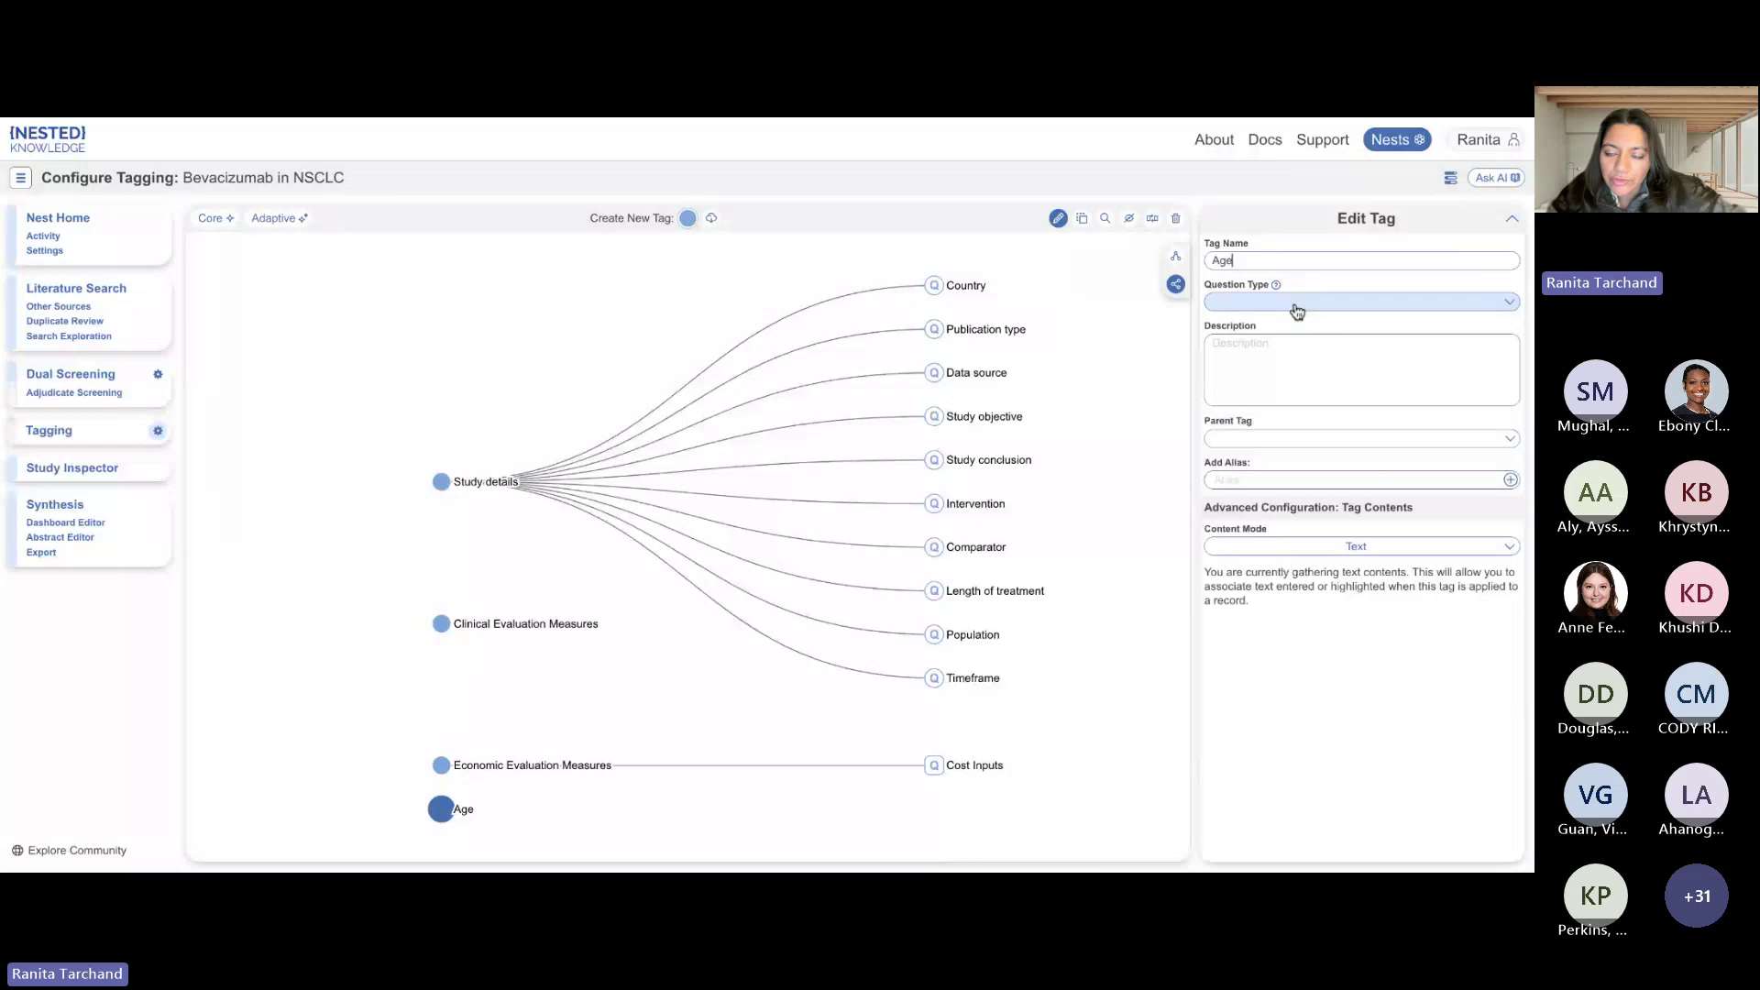
click(1296, 308)
click(1282, 345)
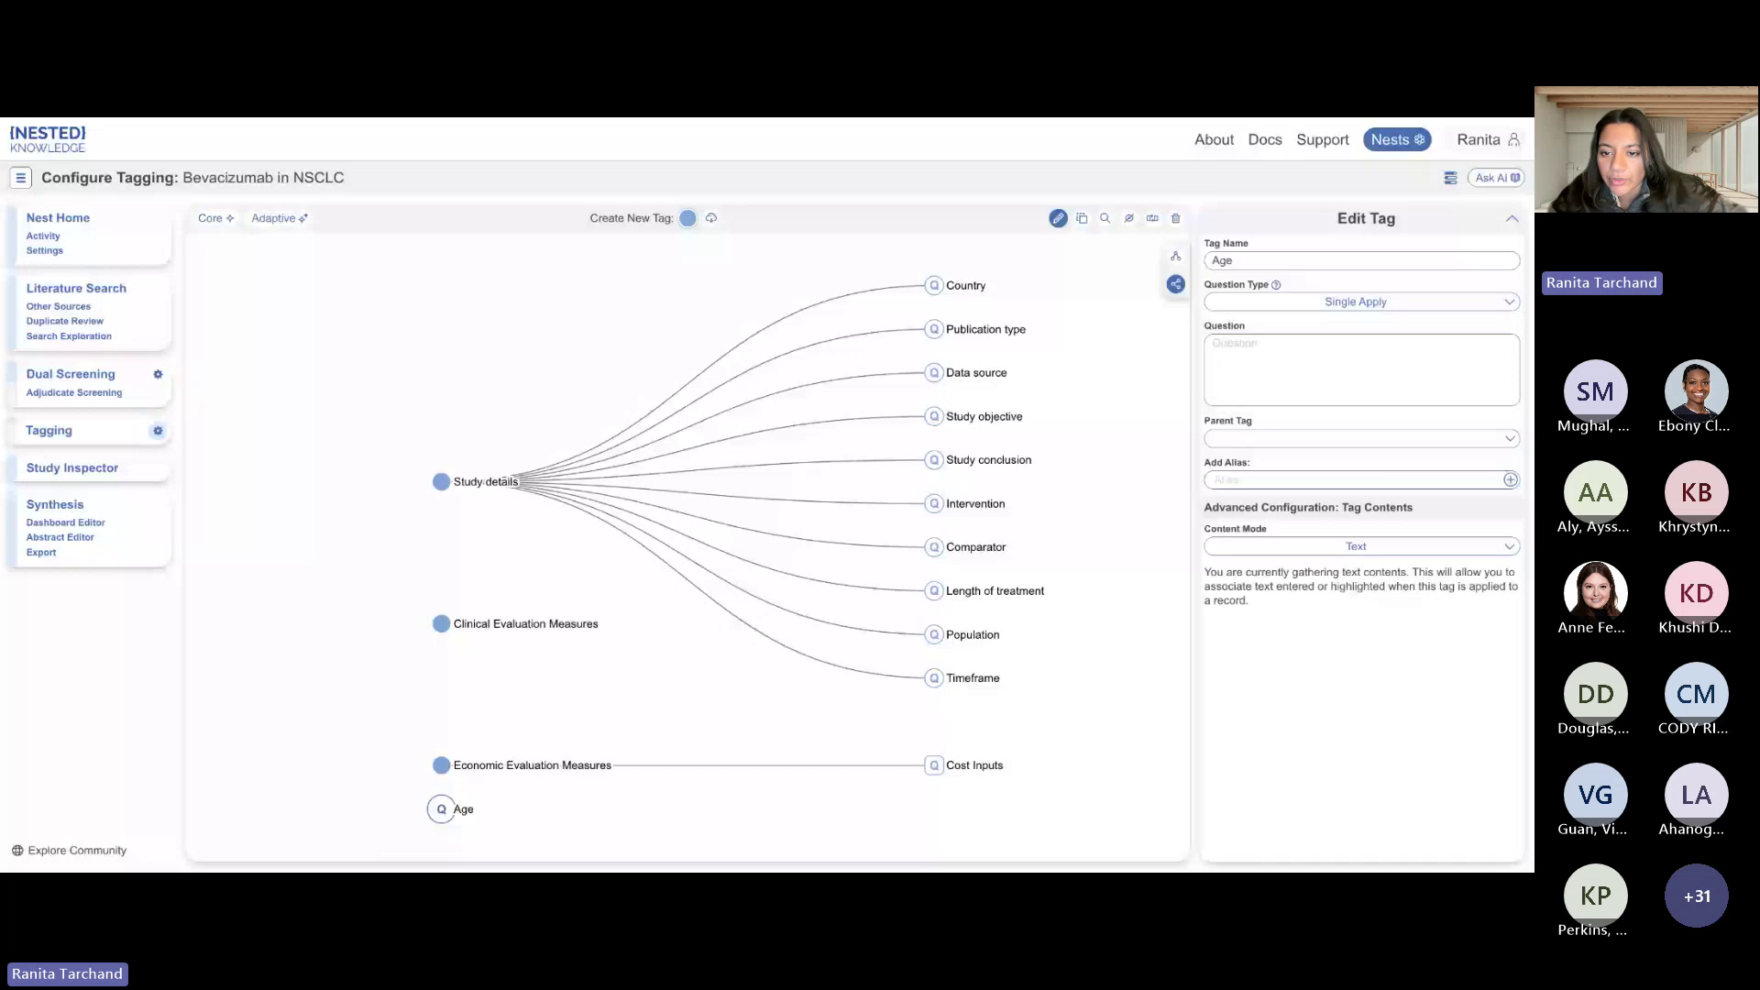
Set the Age tag's content mode to Table and add the columns Arm, Mean Age, Median Age and IQR.
click(1274, 551)
click(1276, 573)
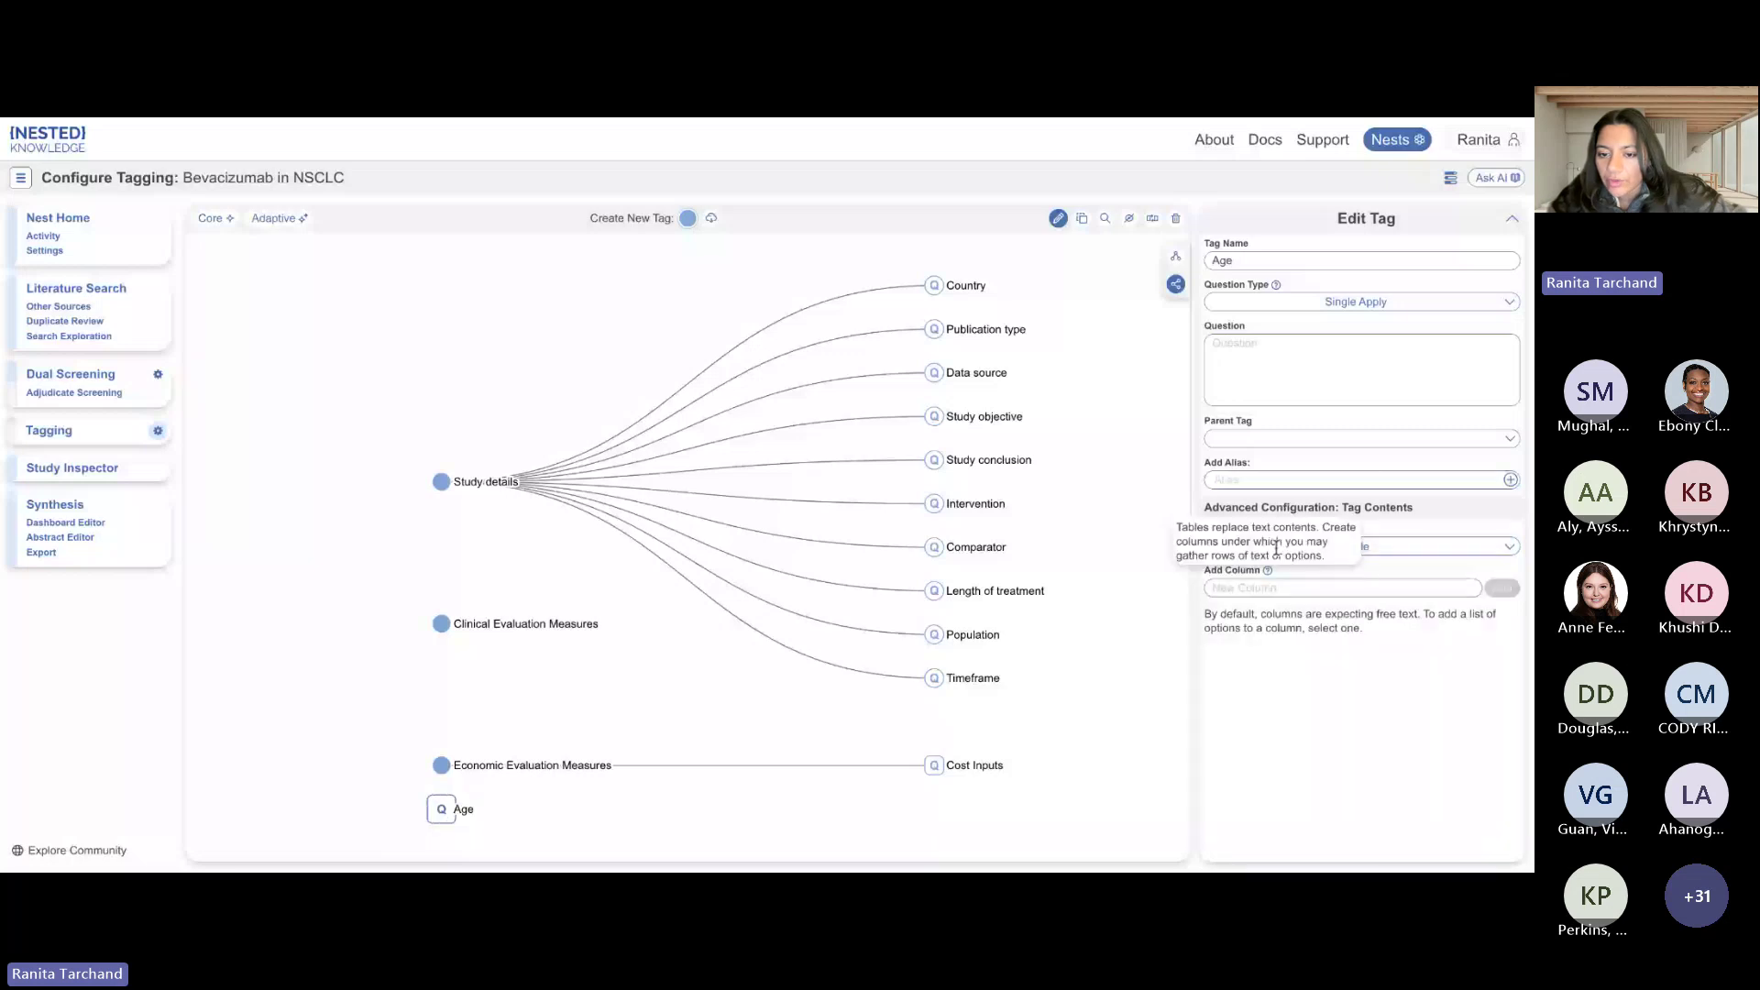
click(1275, 586)
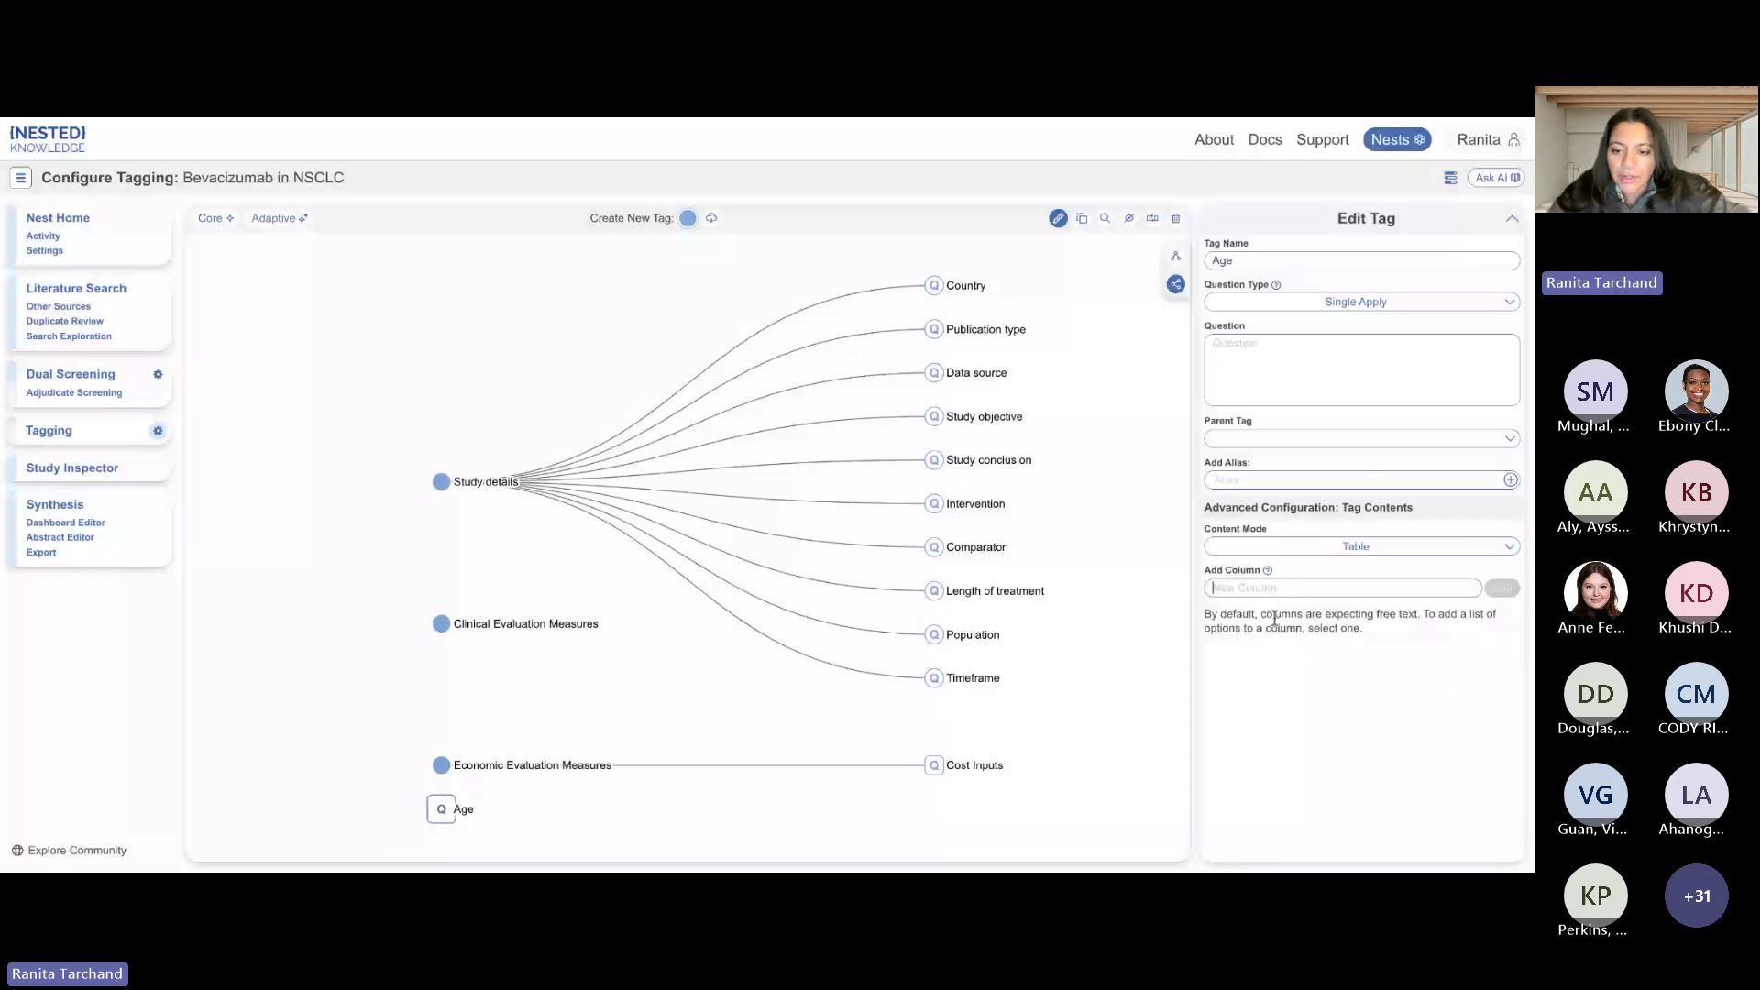
text(Arm)
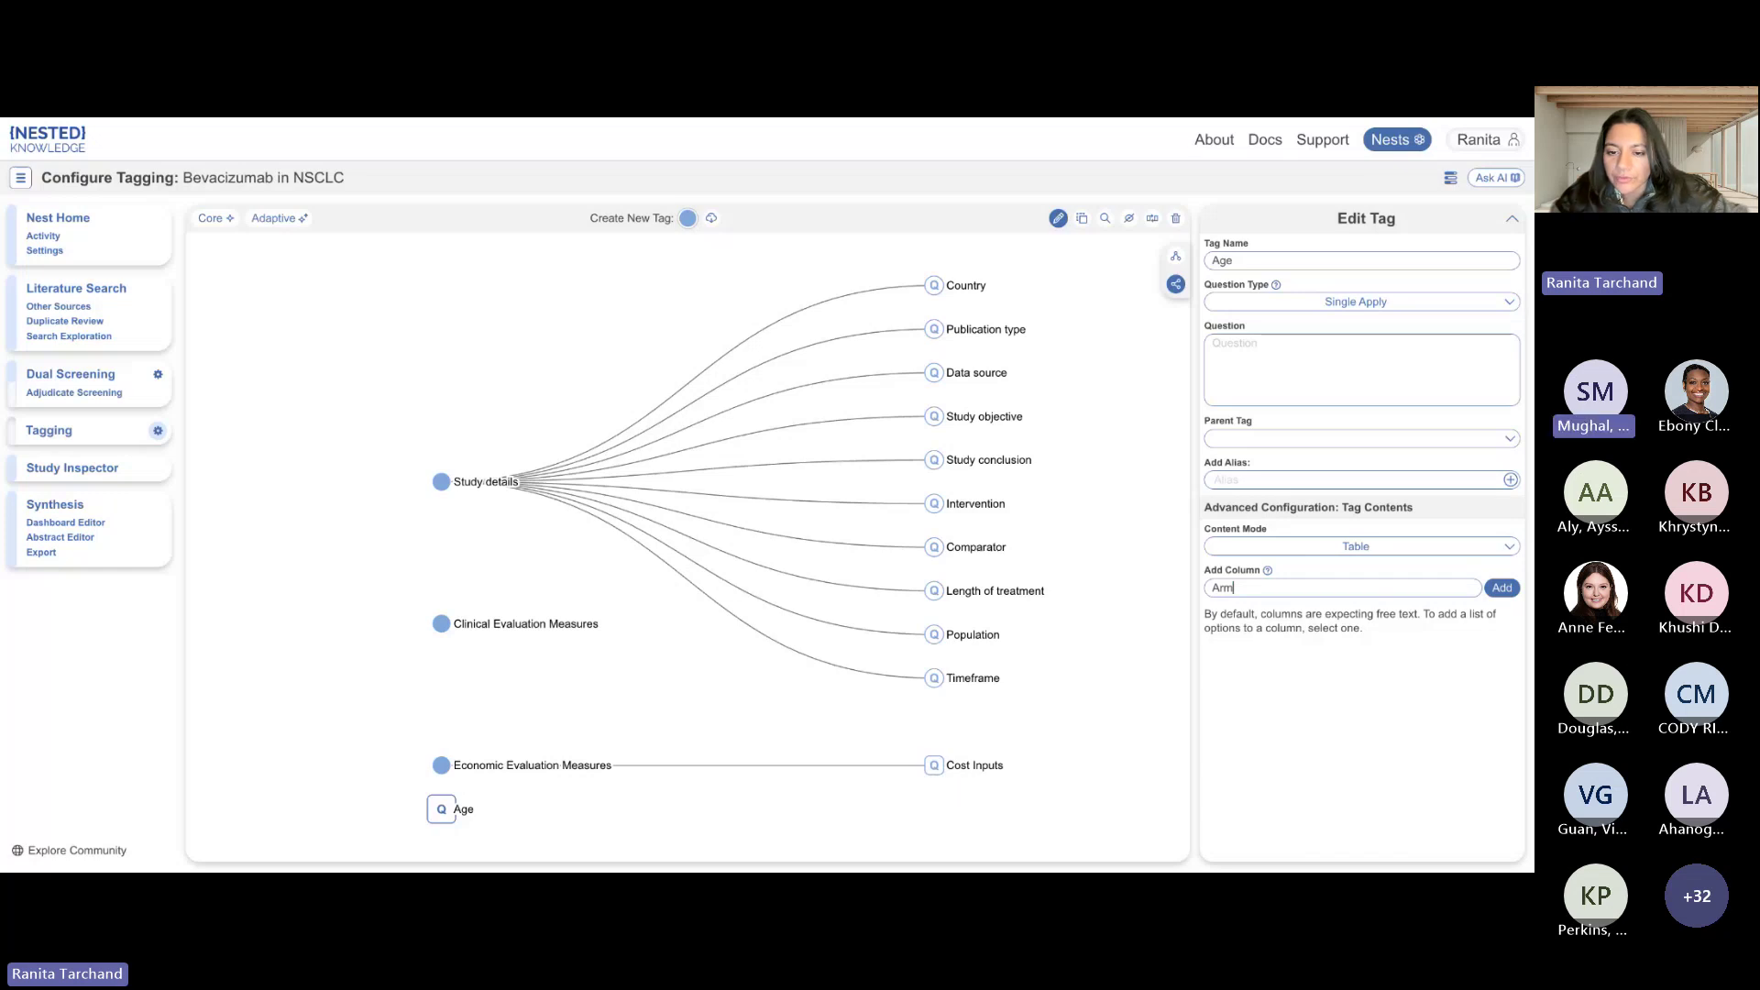
click(1500, 588)
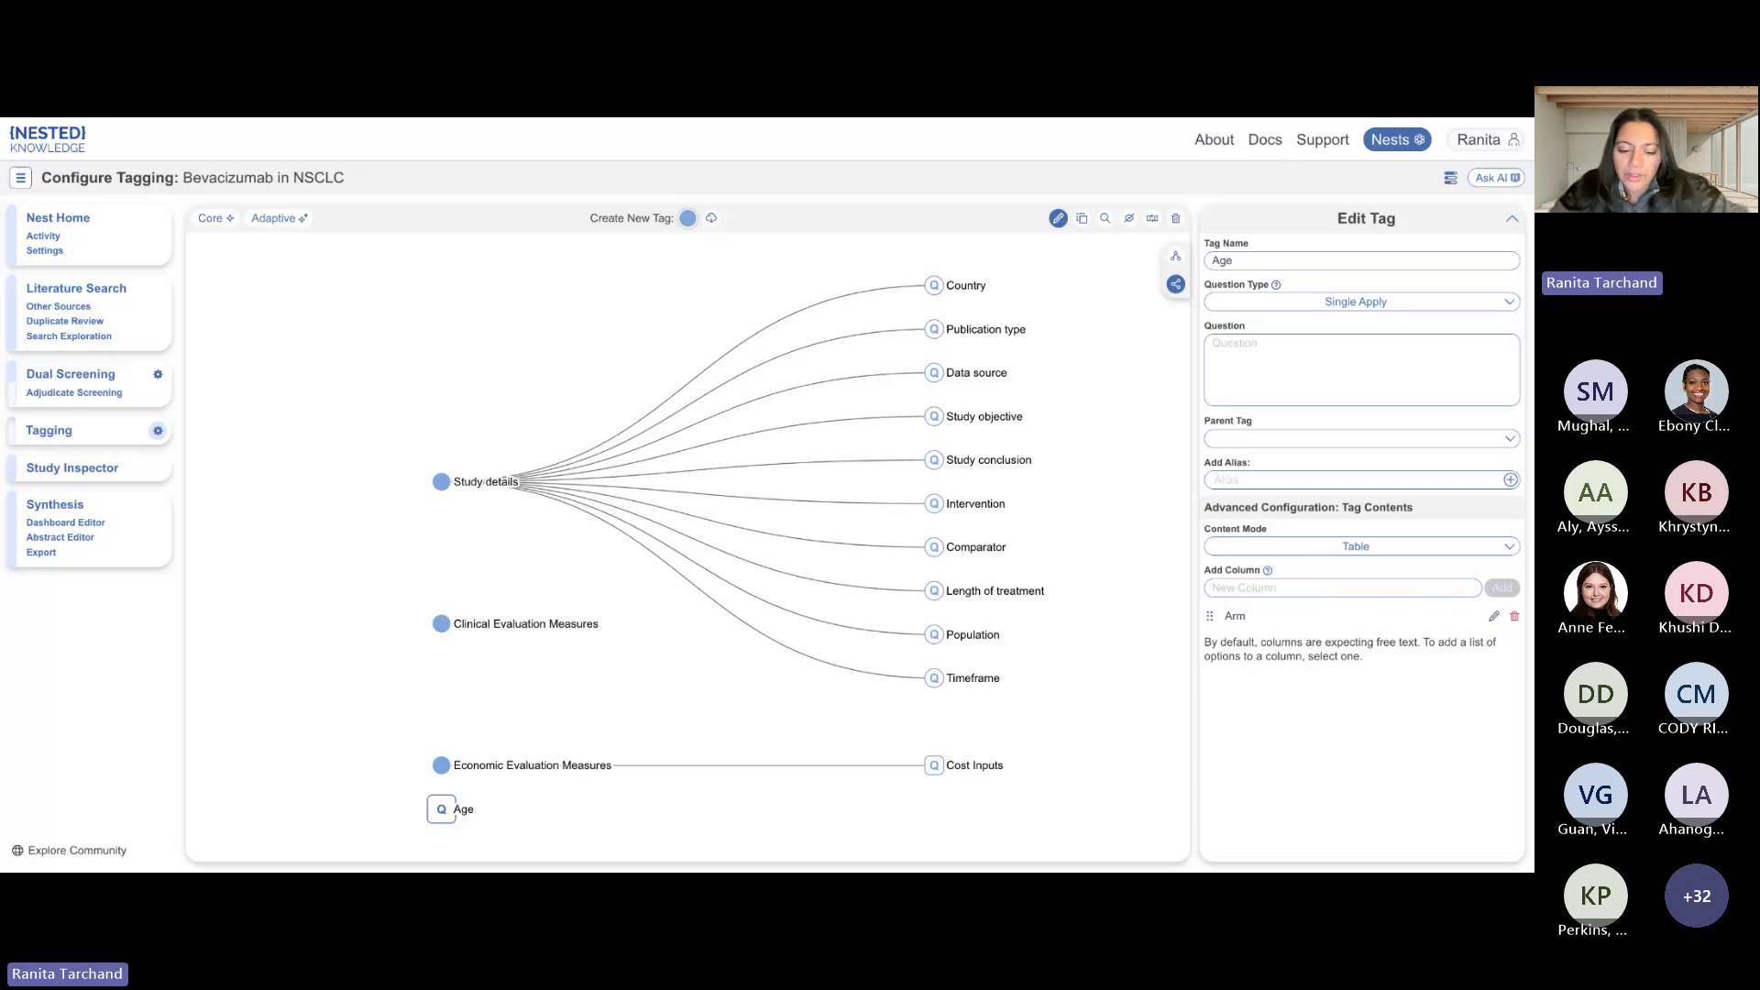
text(Mean Age)
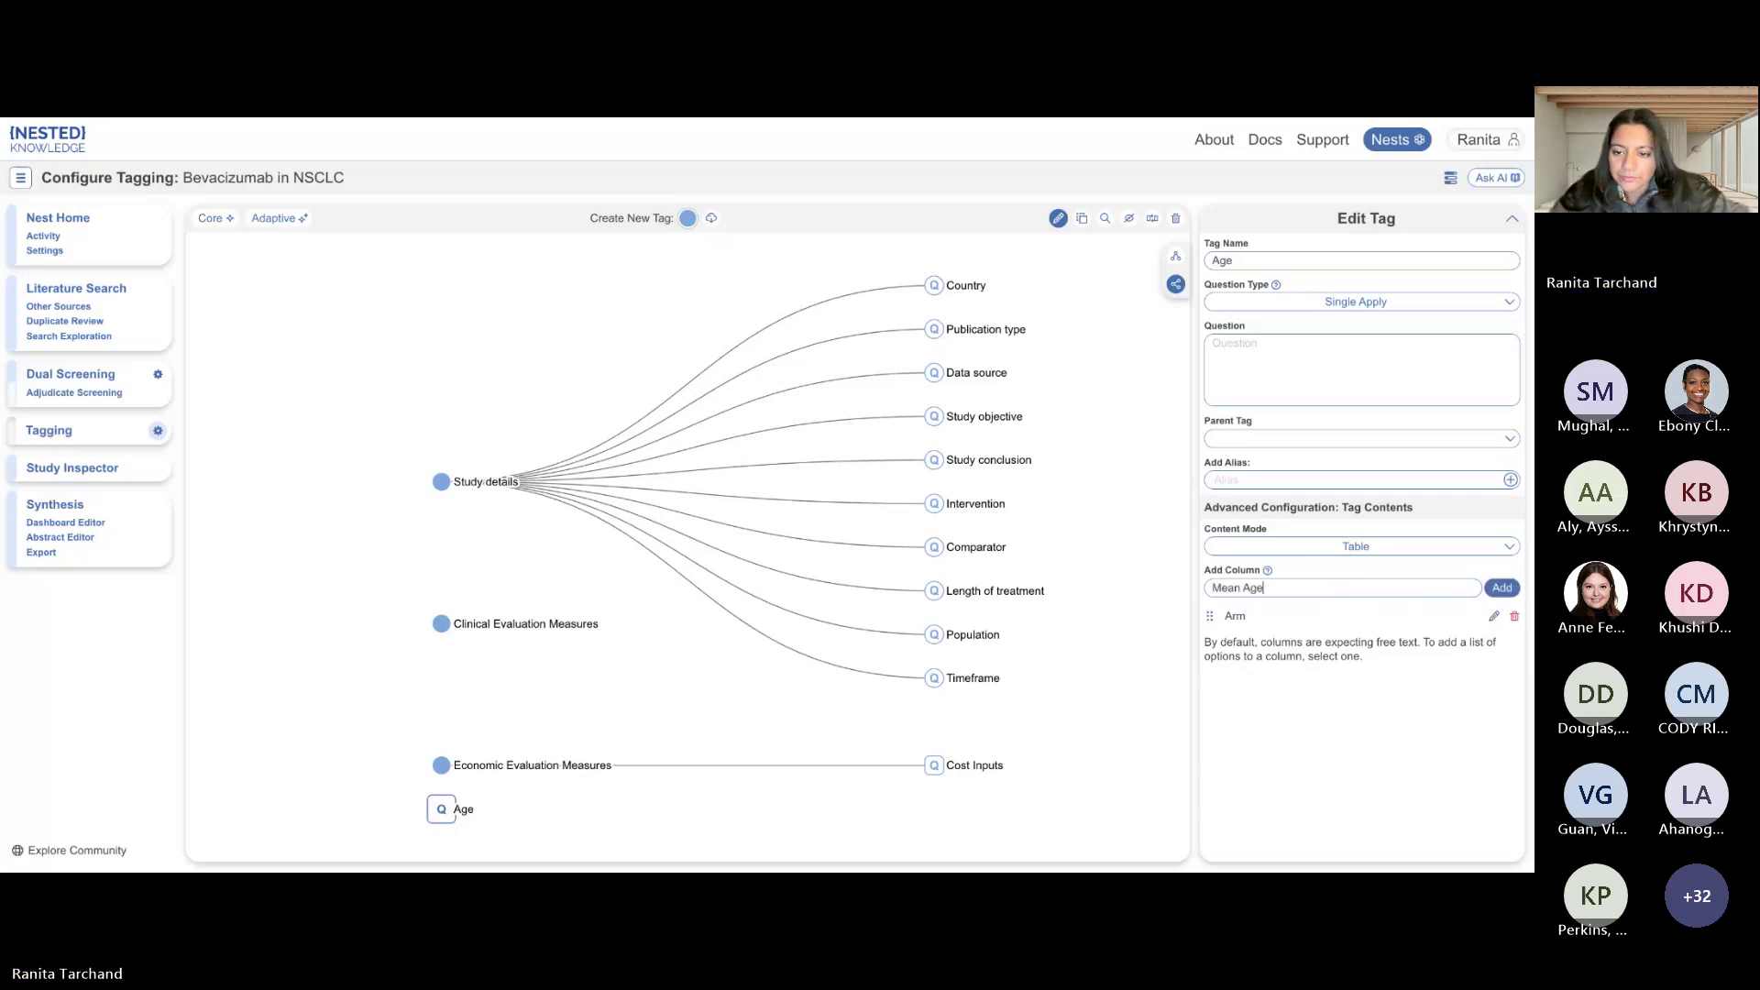
key(Return)
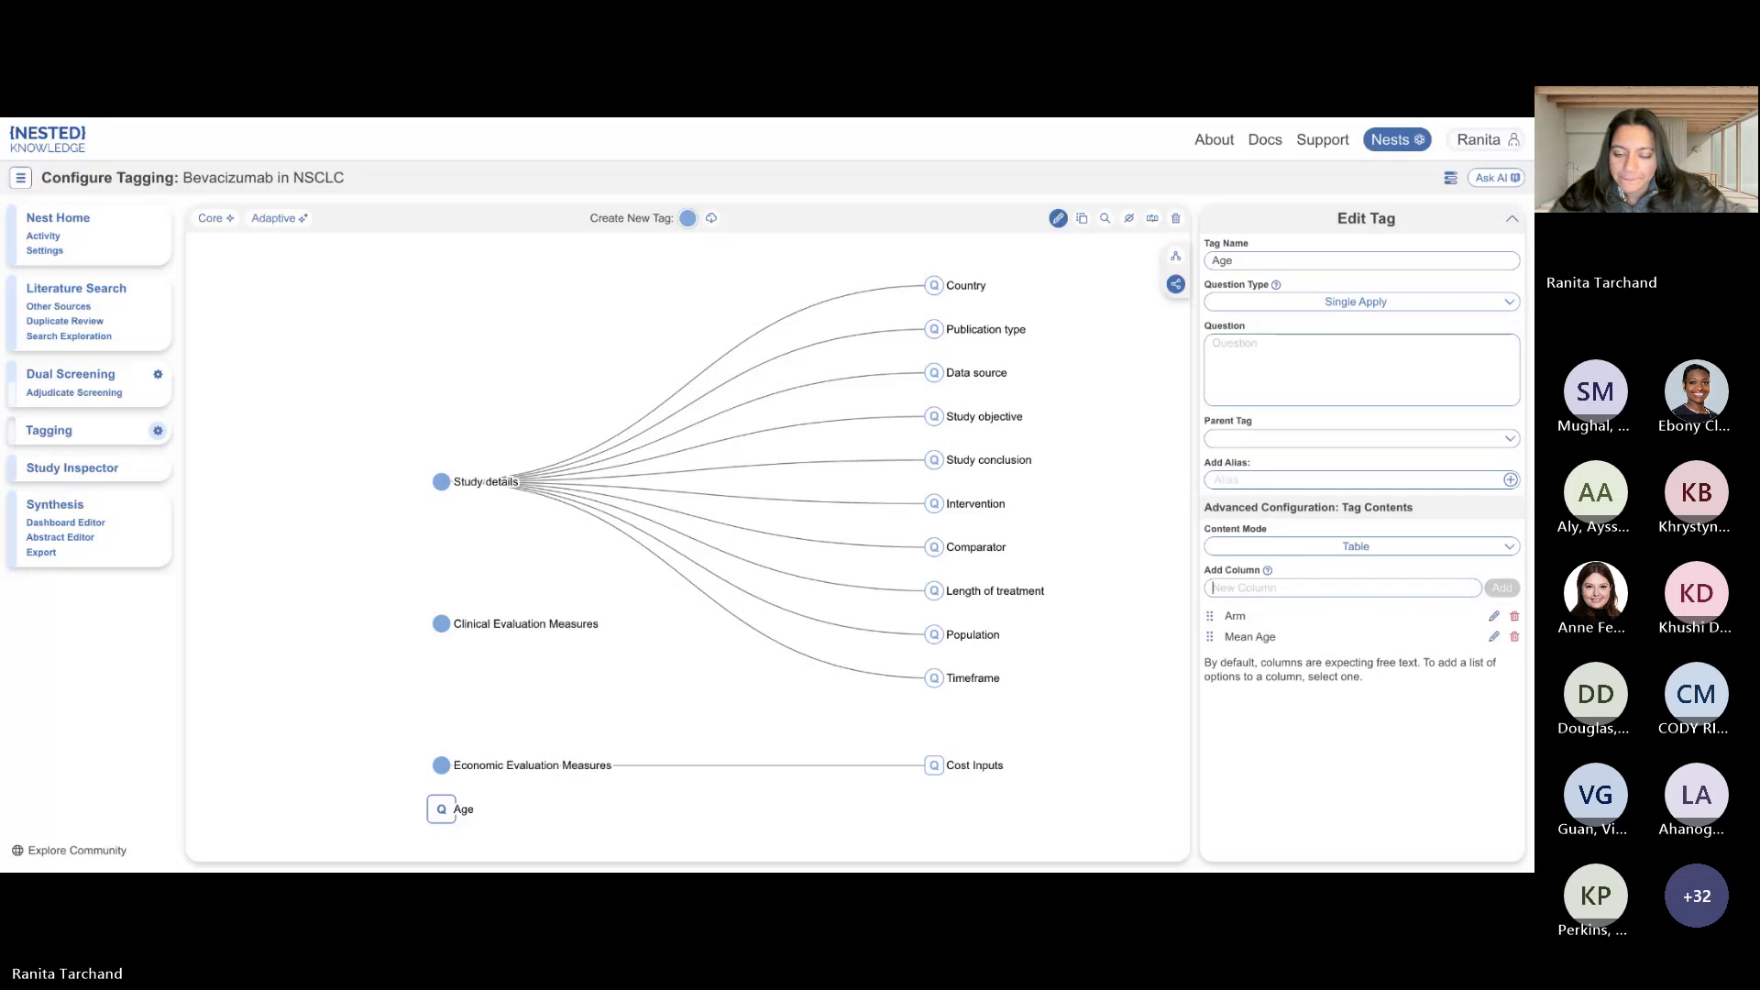
text(Medica)
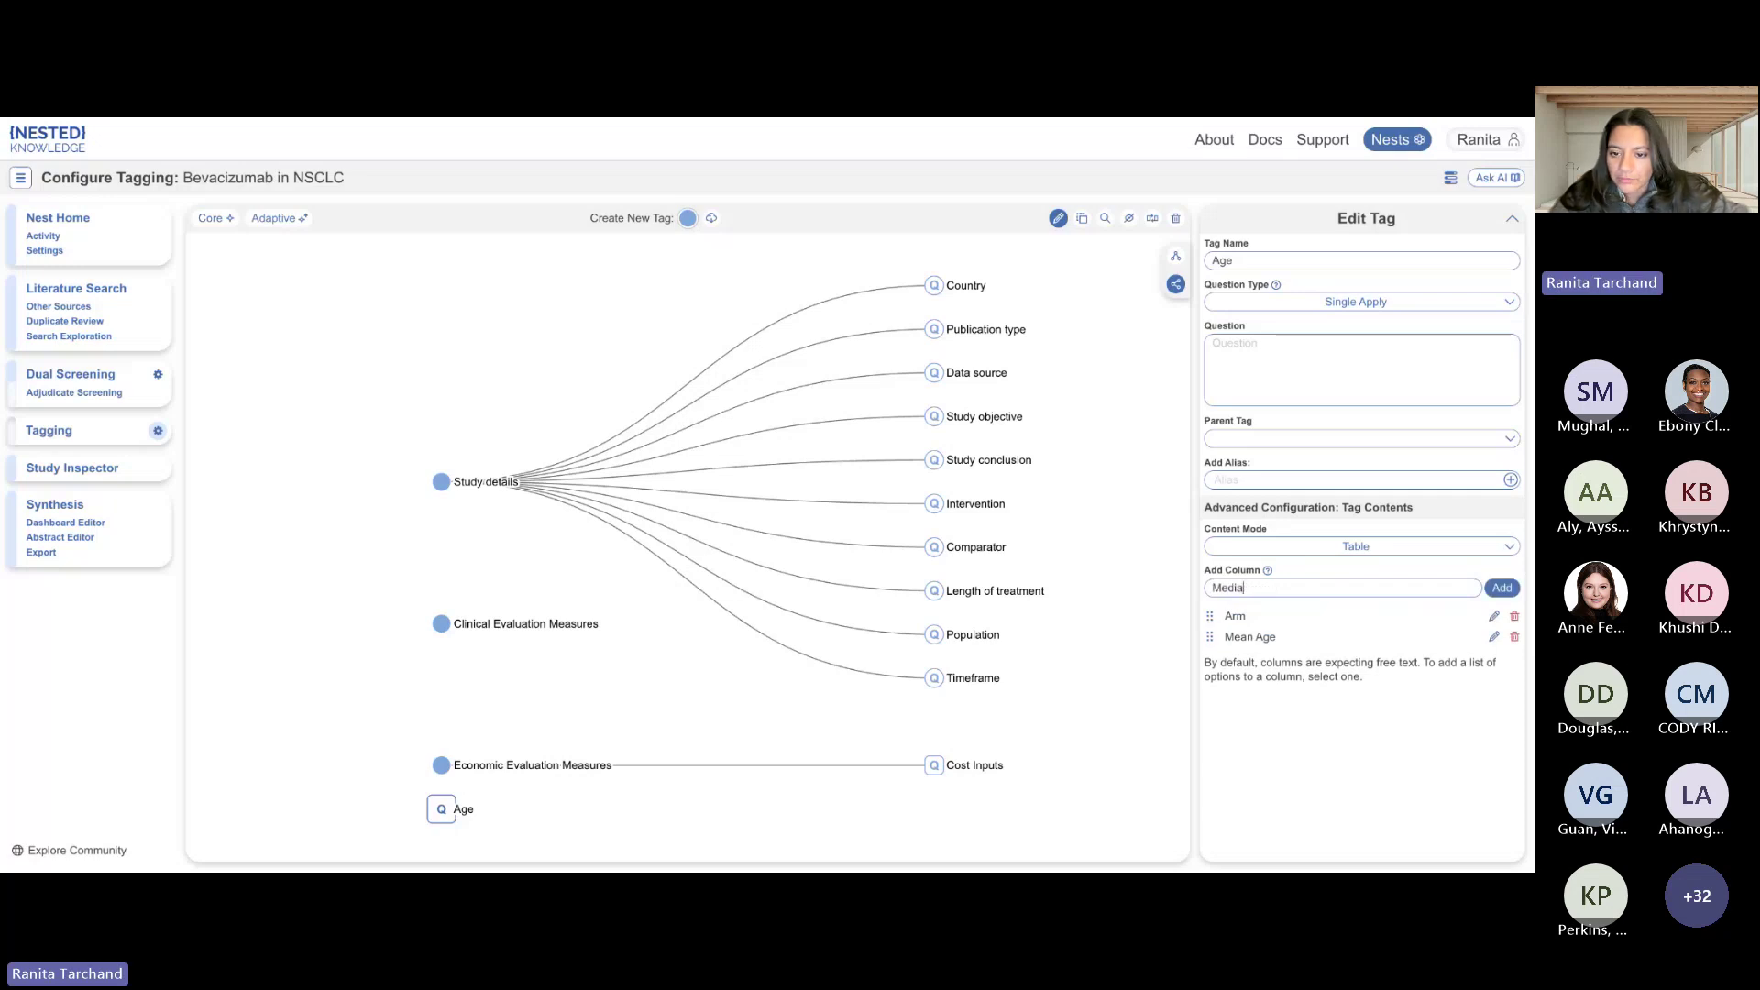
text( Age)
text(IQR)
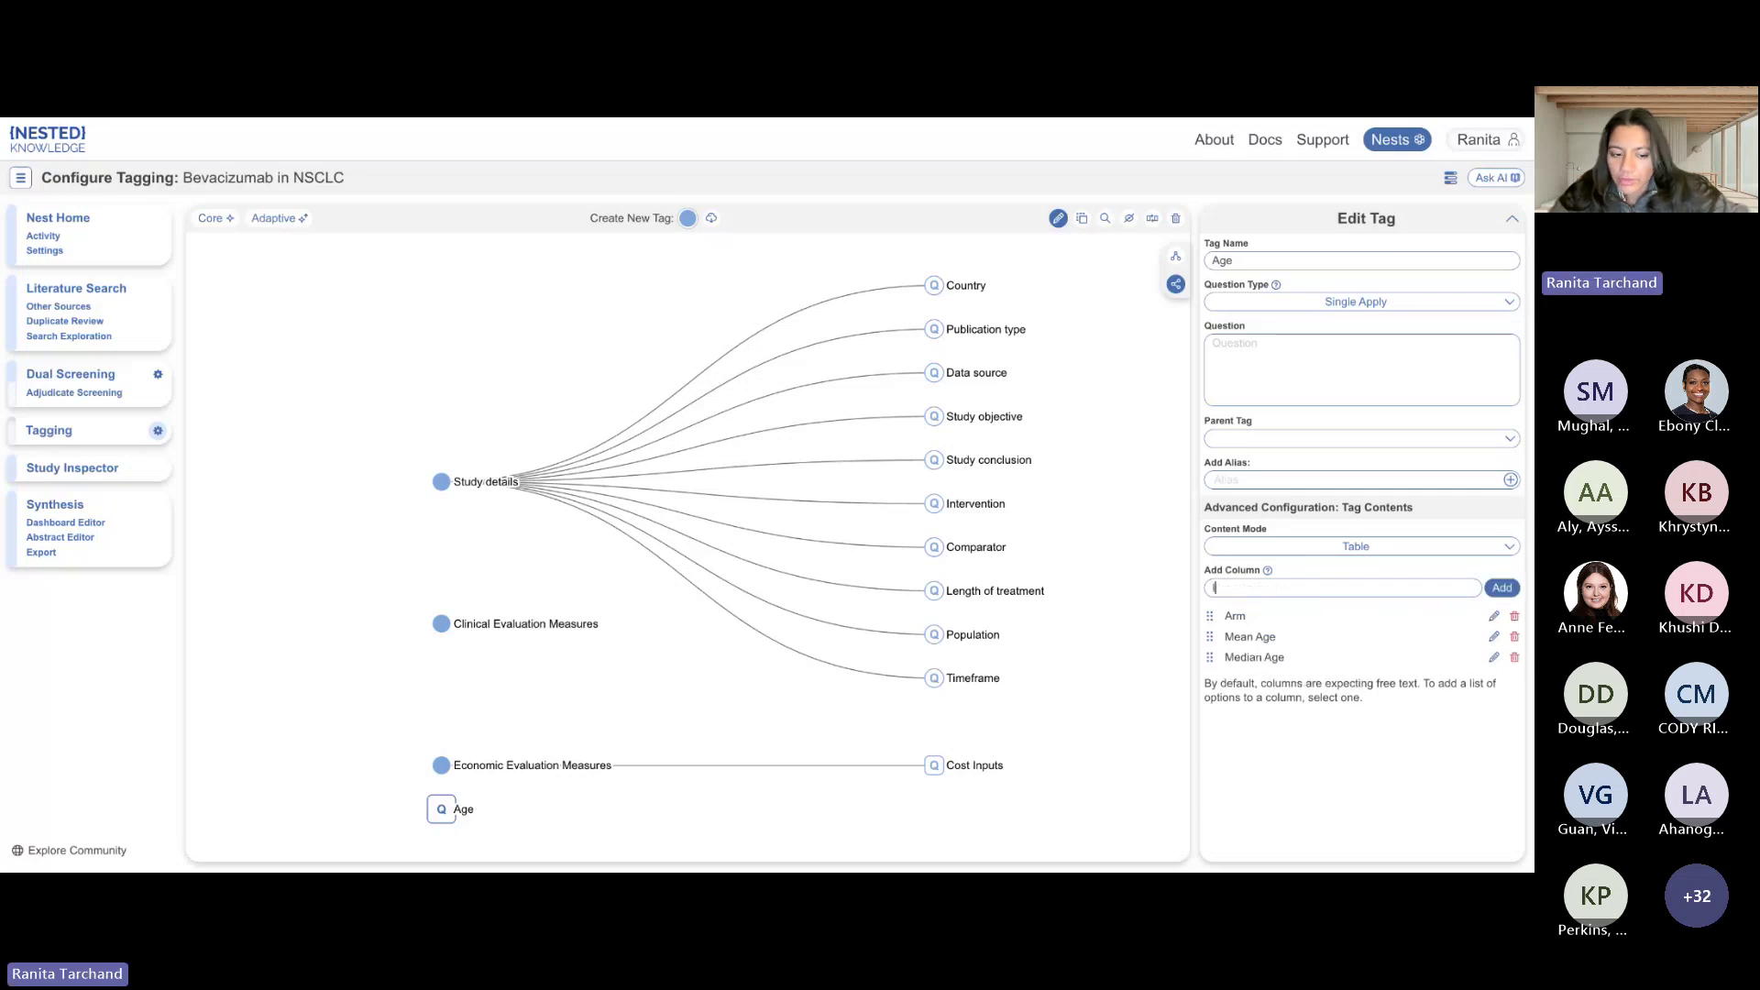
key(Return)
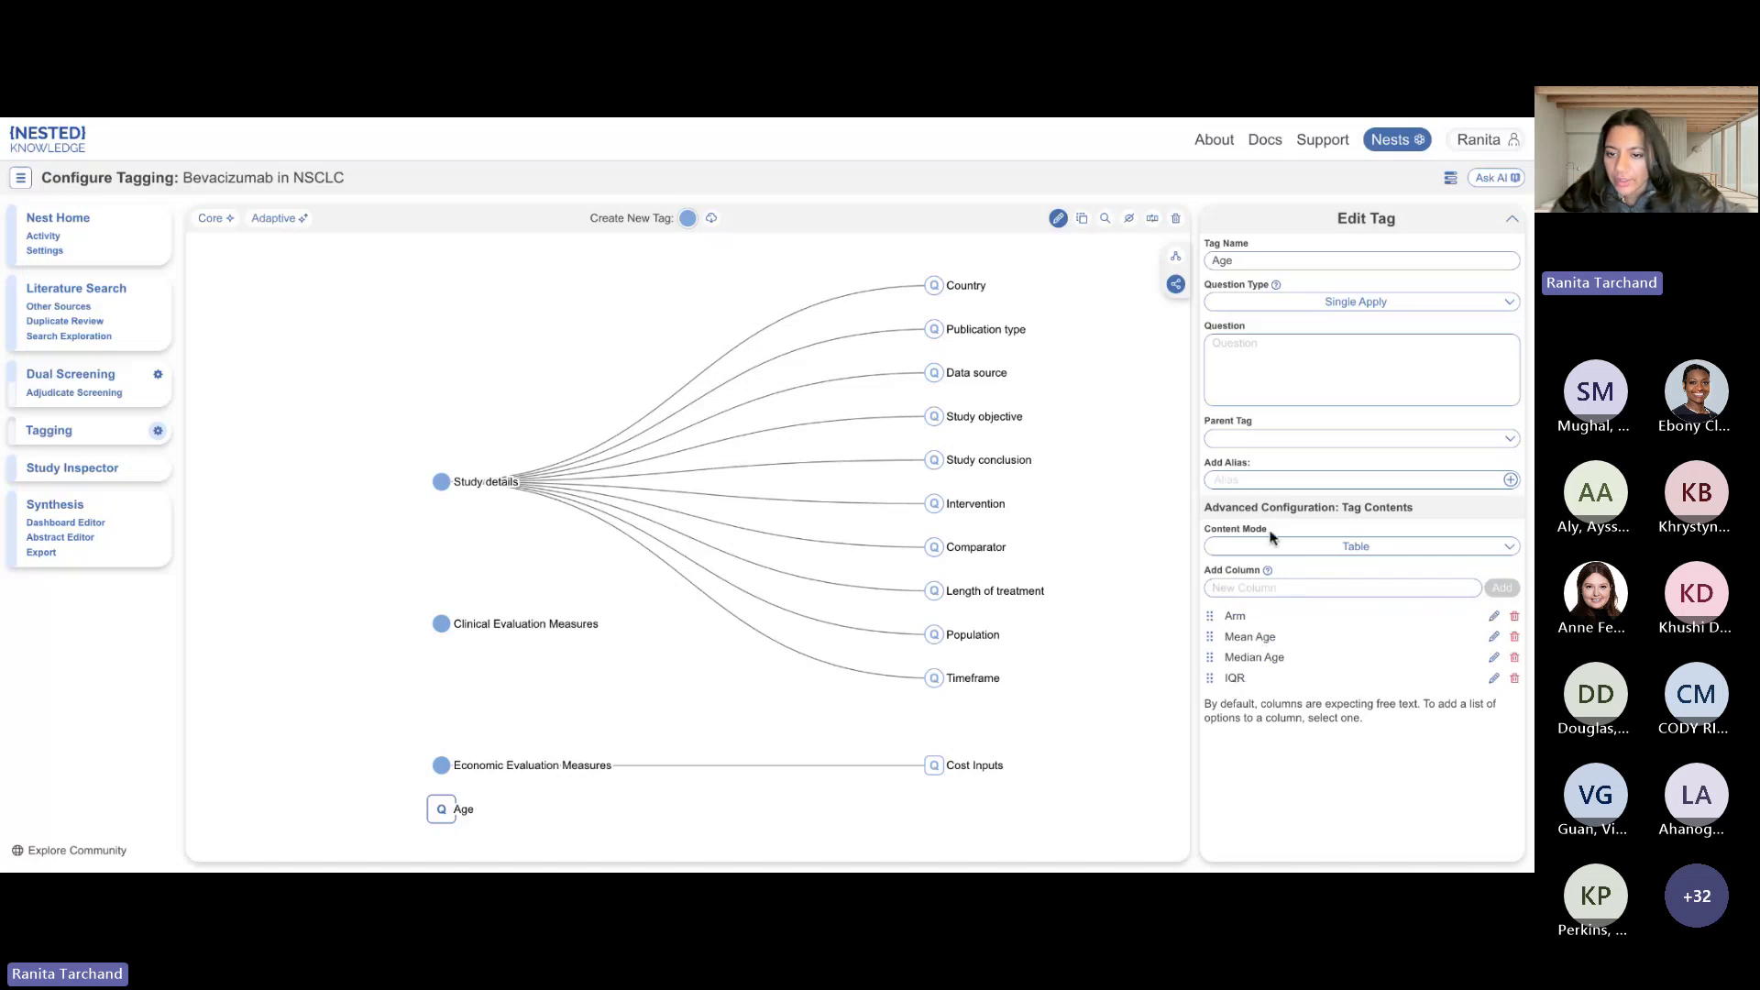
Add an "n" column directly after Arm in the Age table and nest the Age tag under Clinical Evaluation Measures.
click(1248, 587)
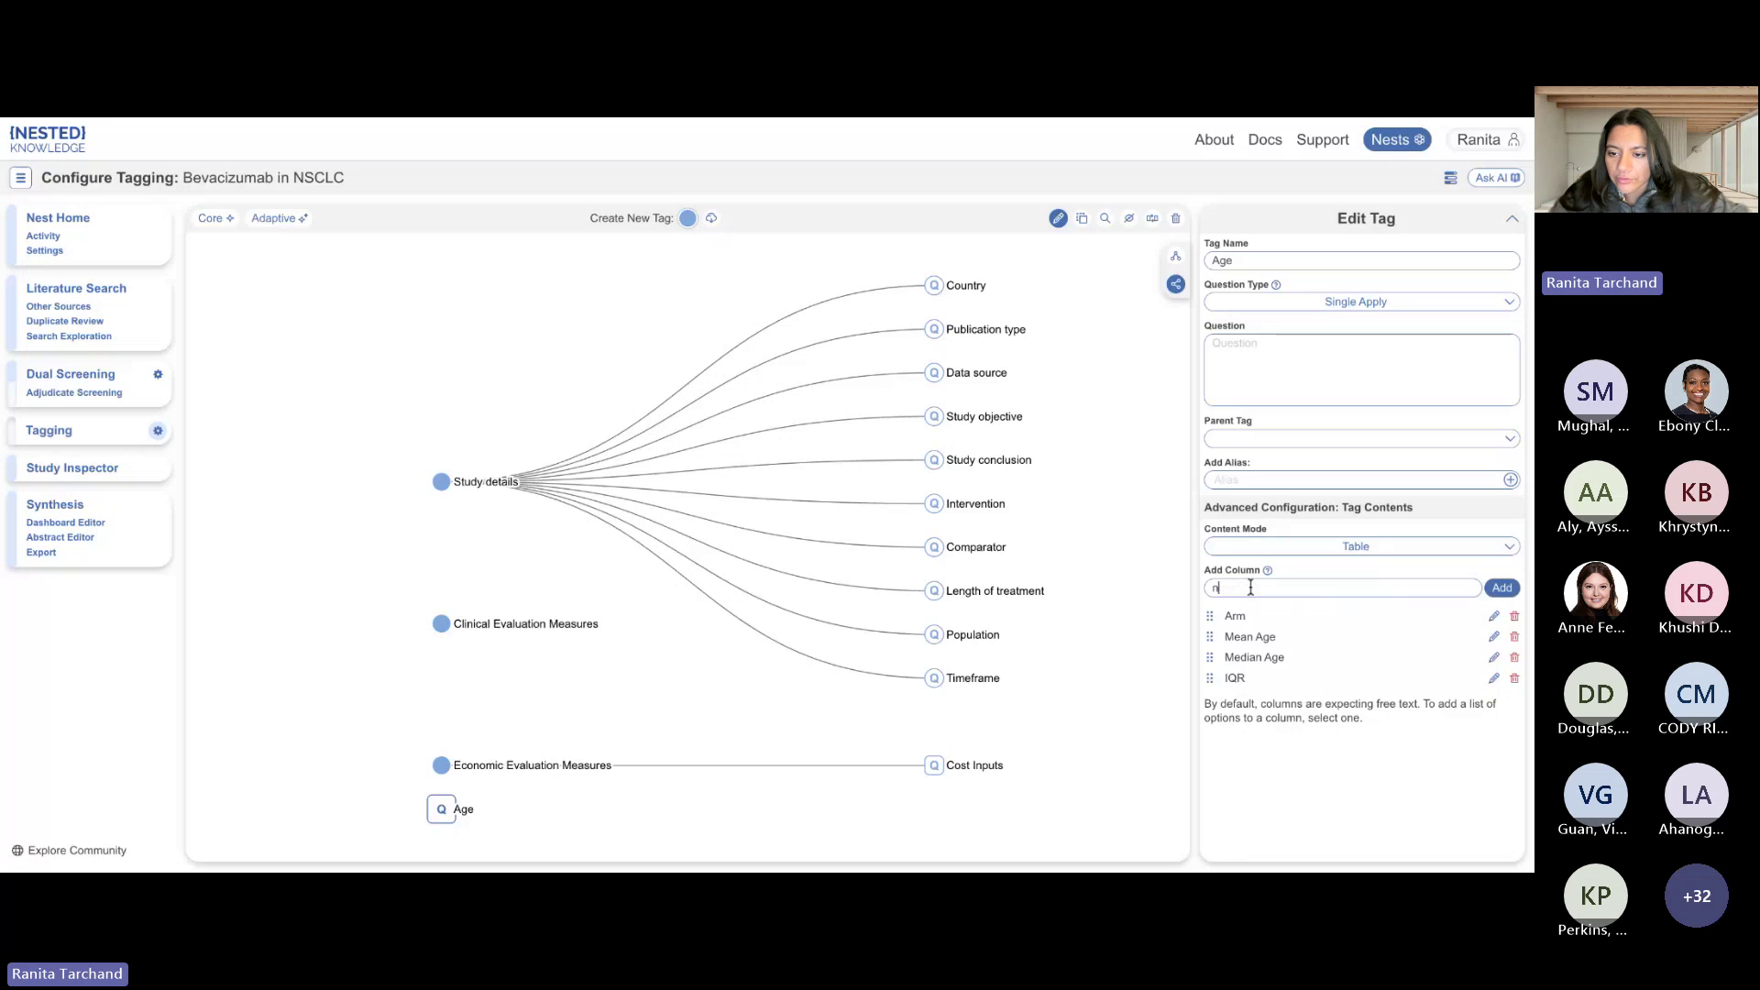
key(Return)
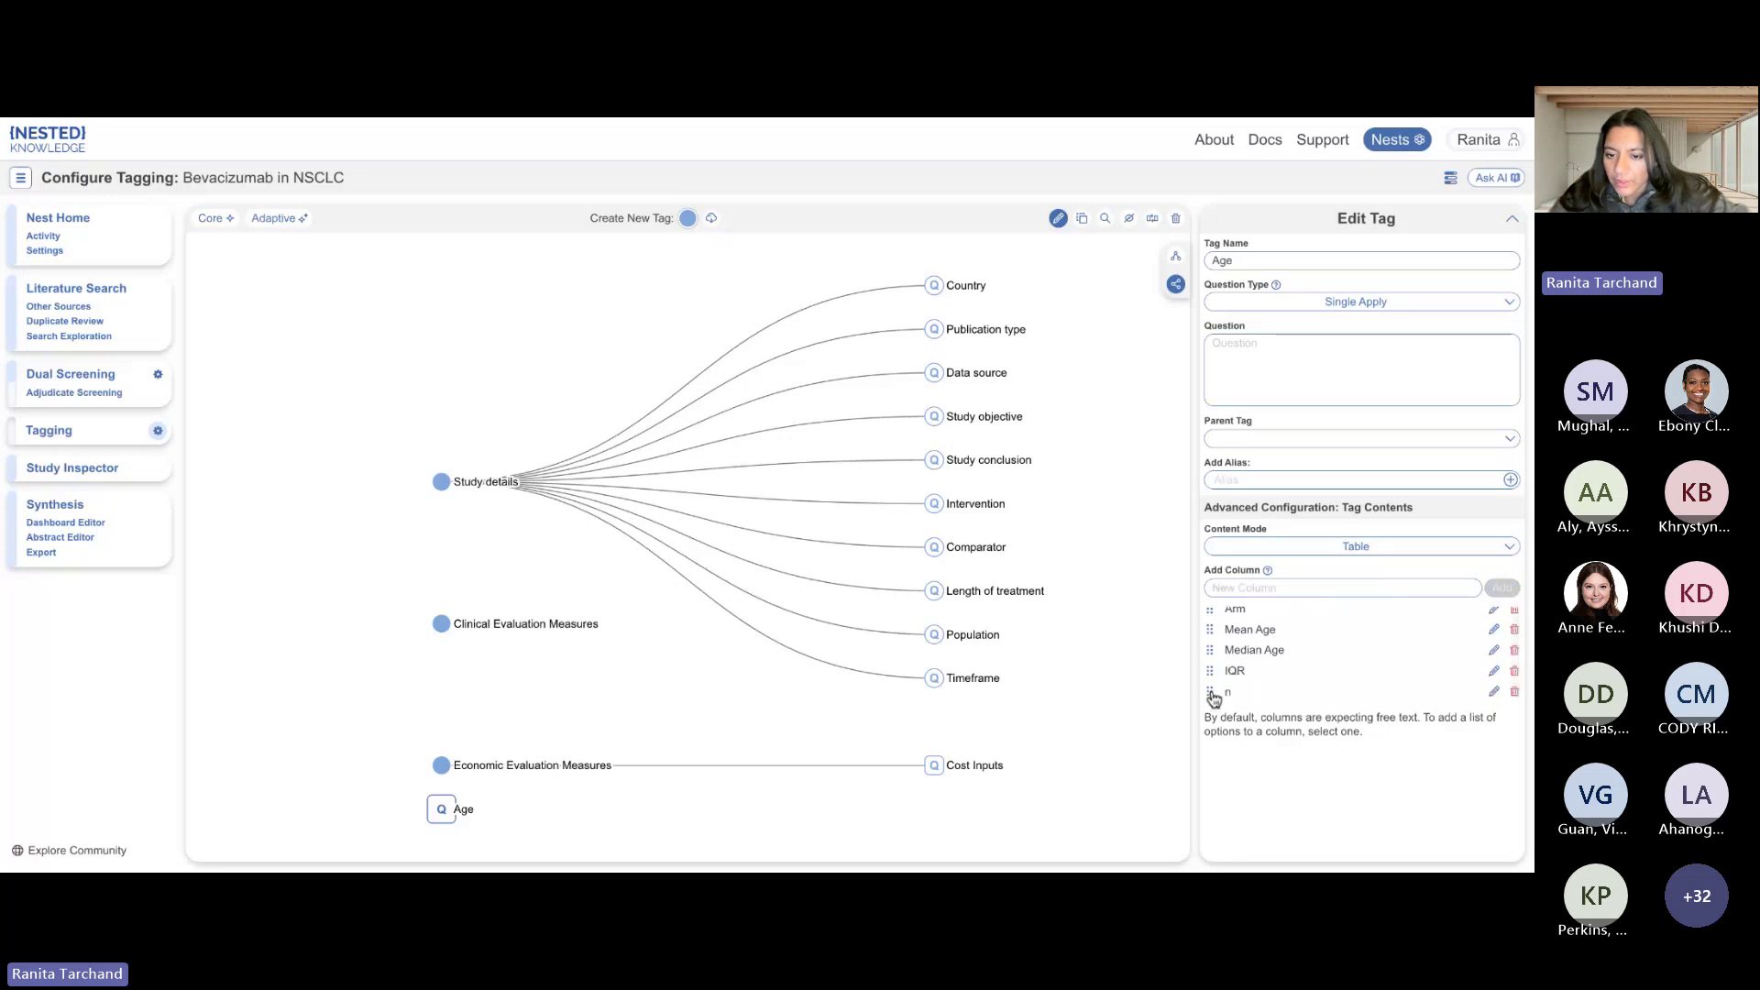
drag(1210, 694, 1213, 622)
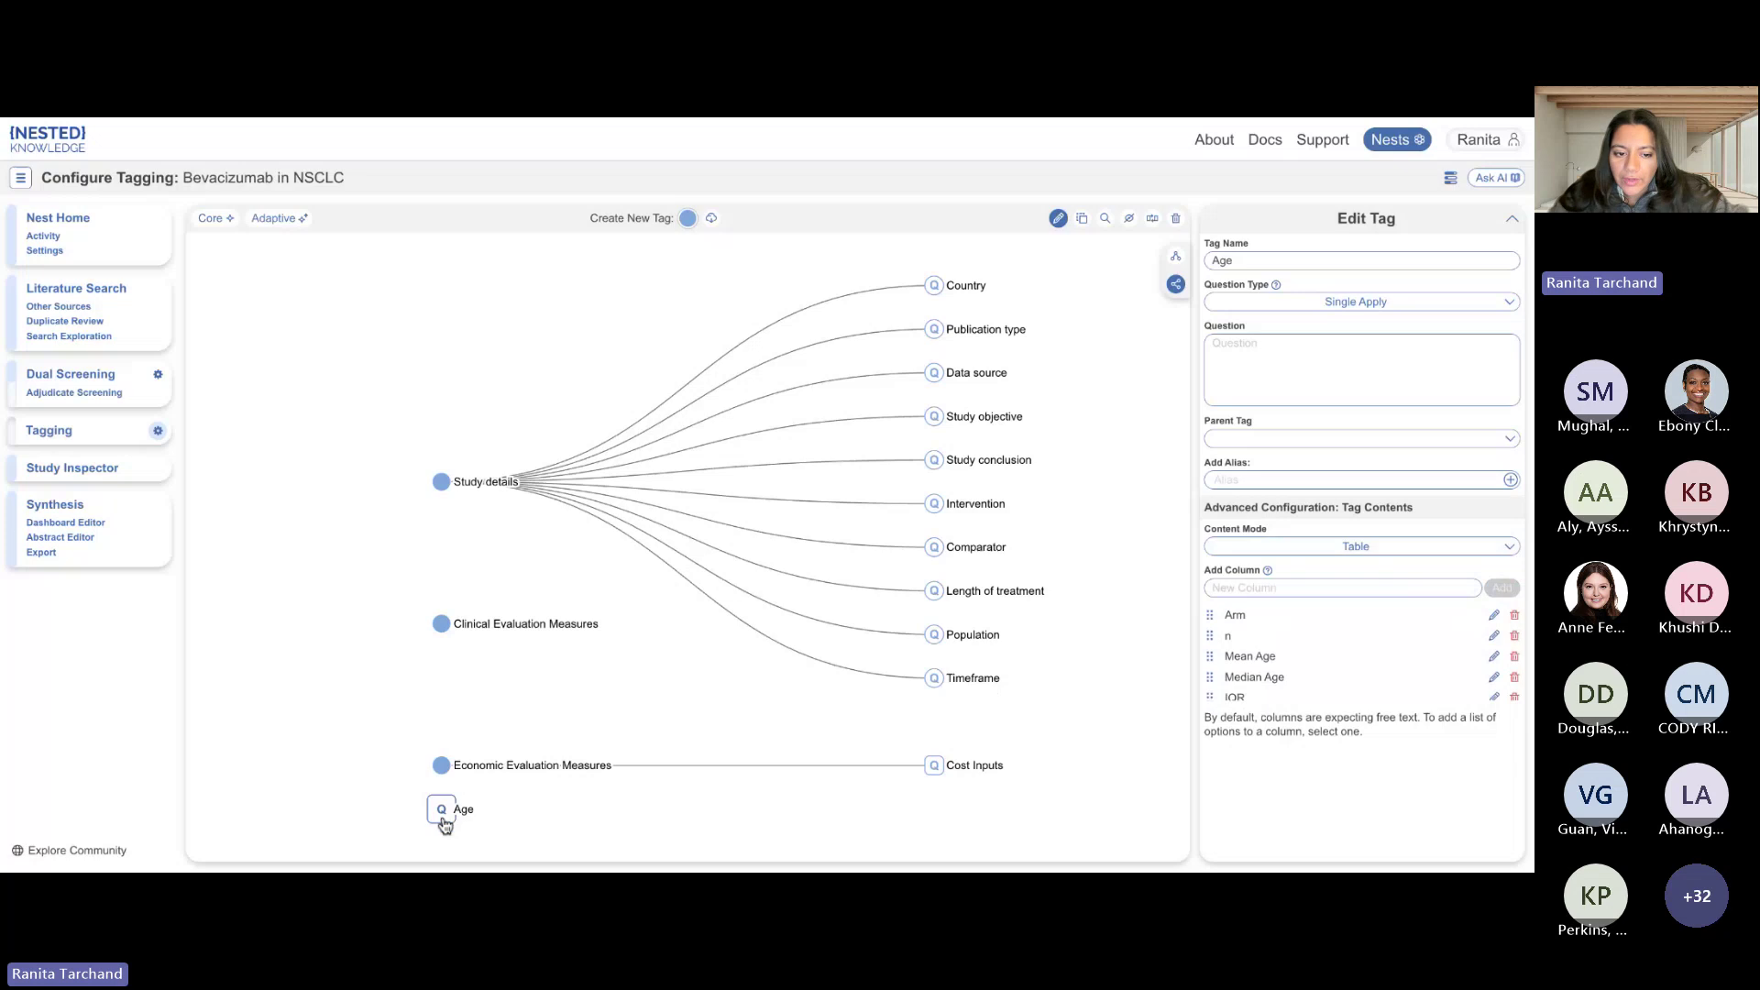
drag(442, 818, 482, 639)
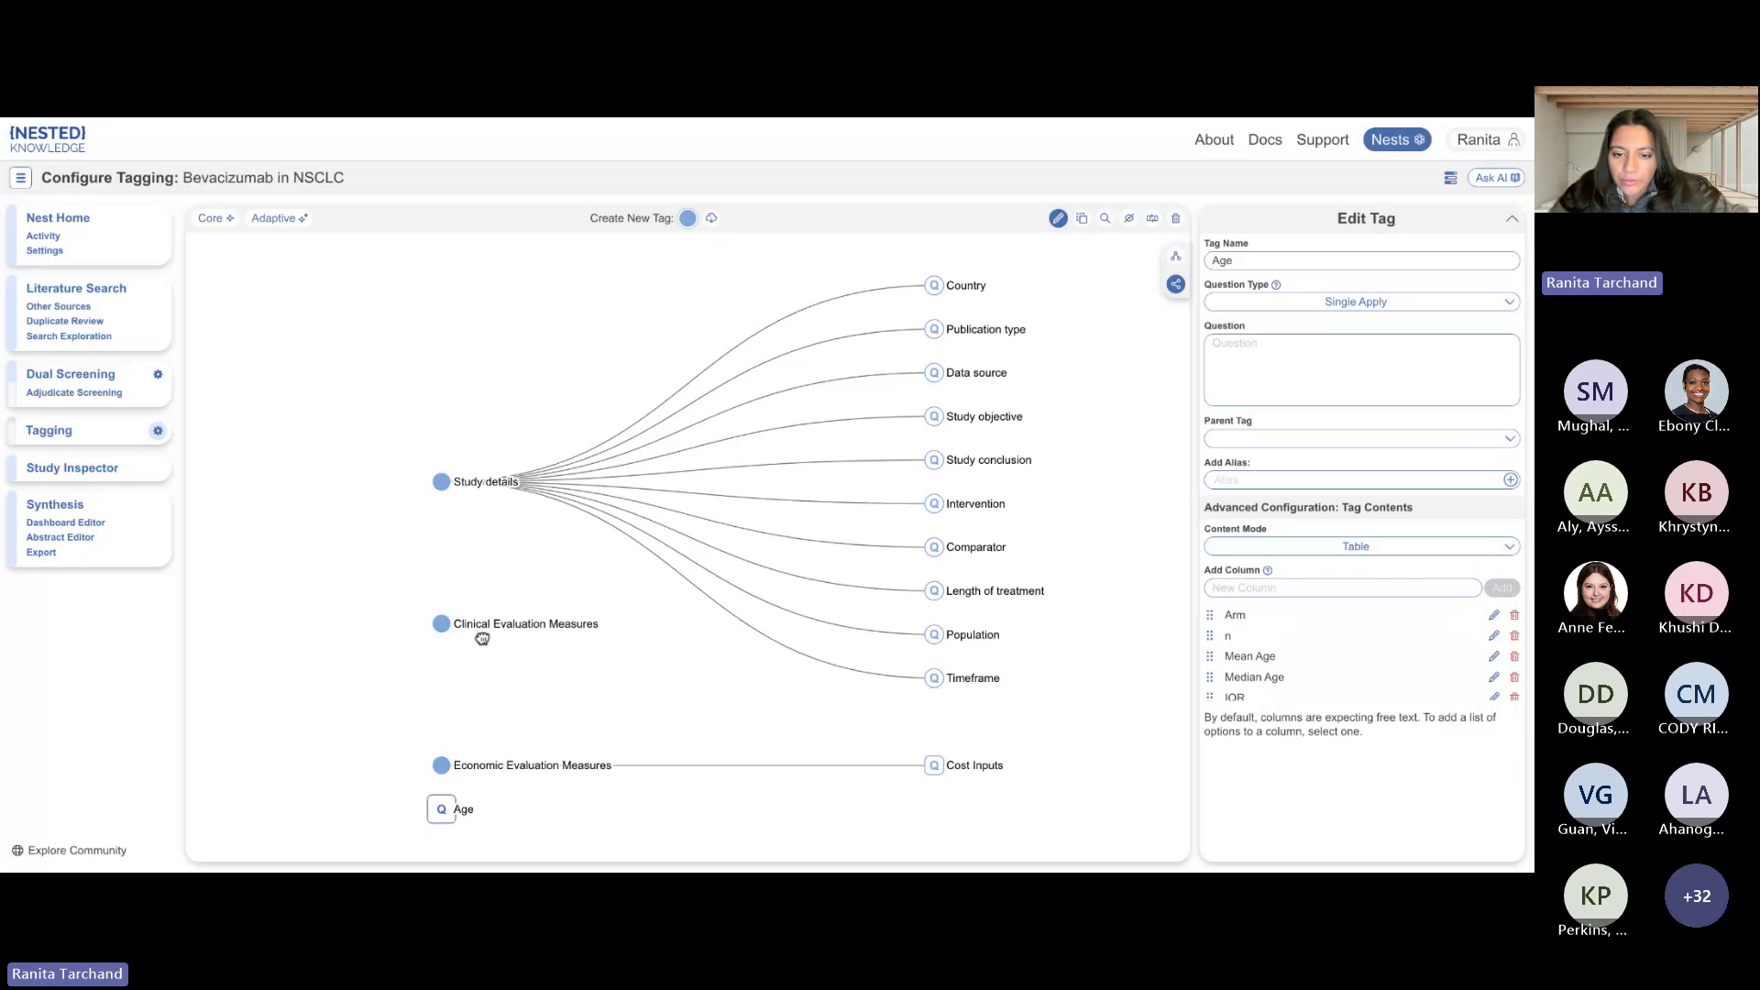
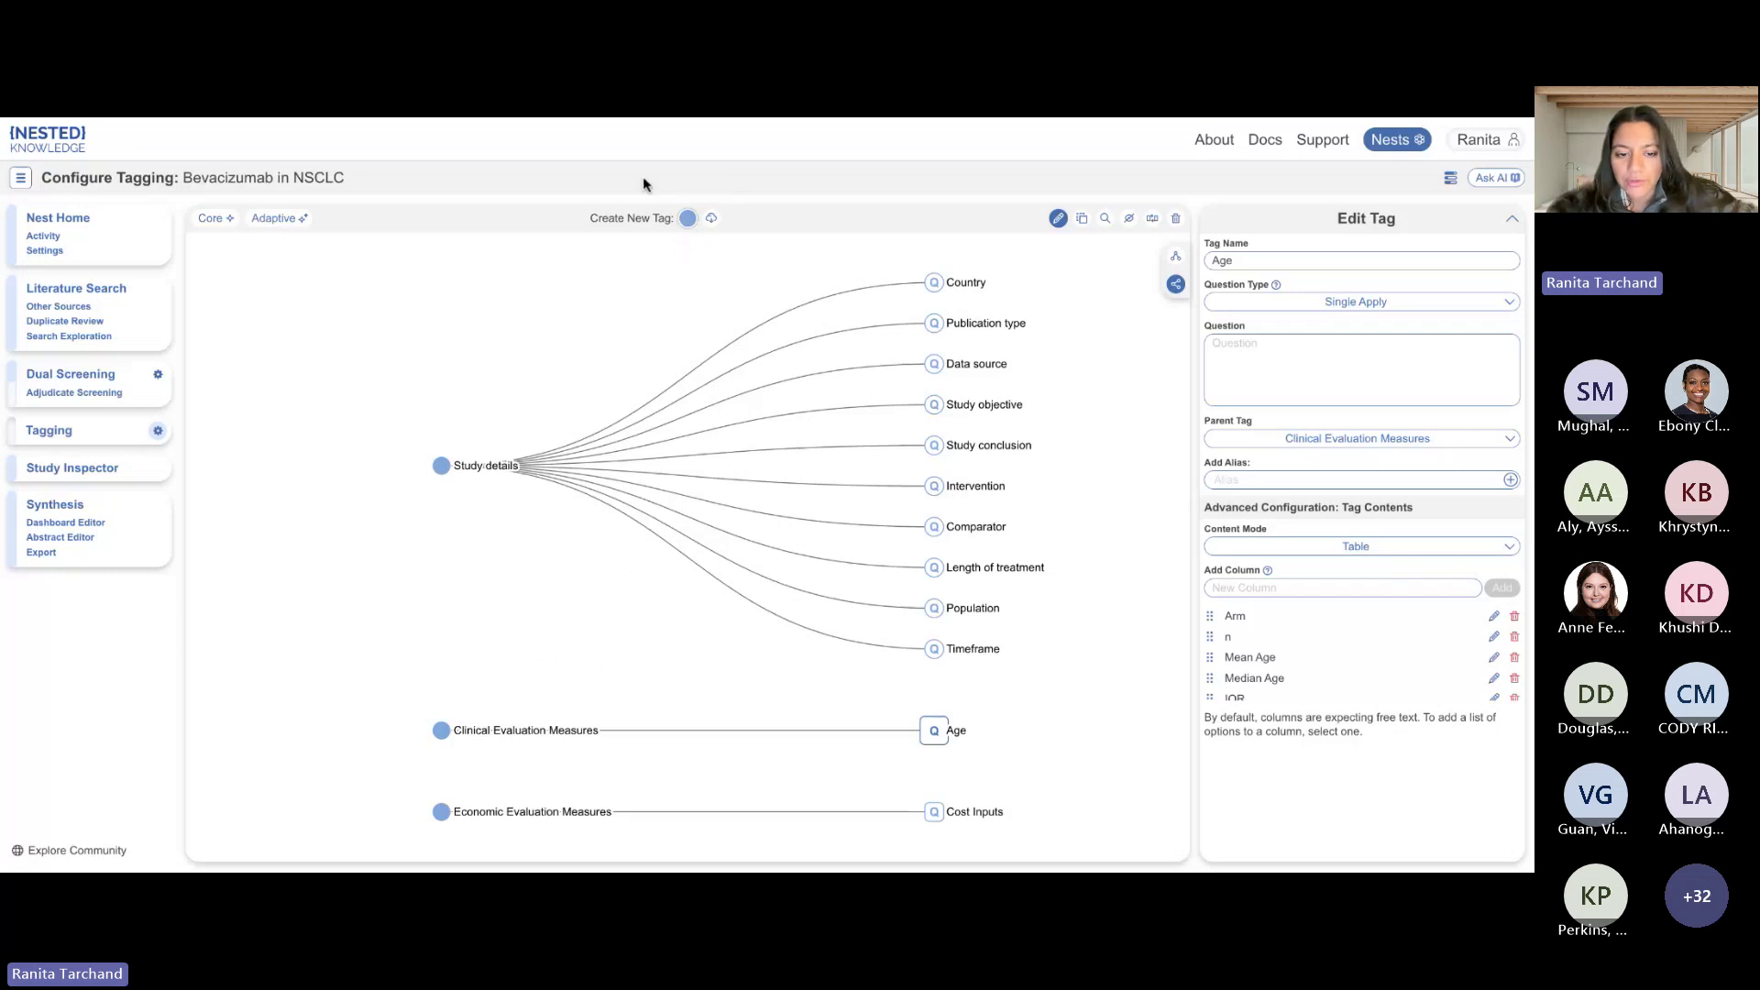
Create a new tag named "Progression-free survival" with question type Single Apply.
click(689, 221)
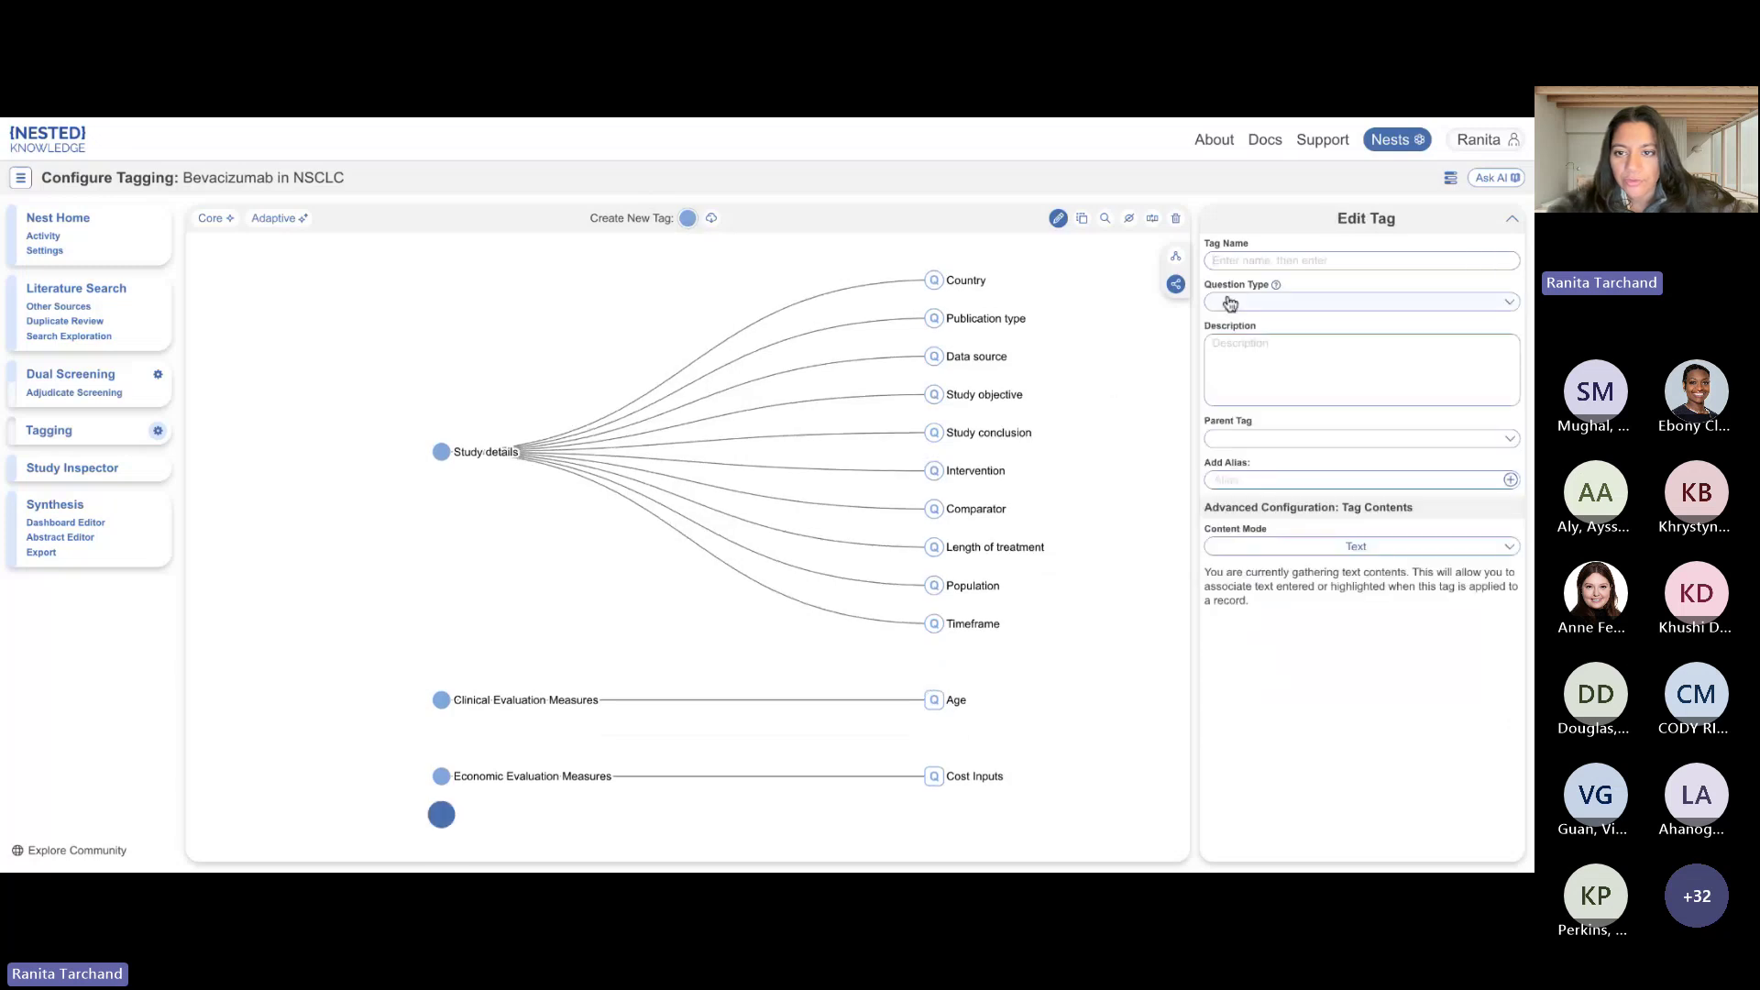
click(1227, 263)
text(Pr)
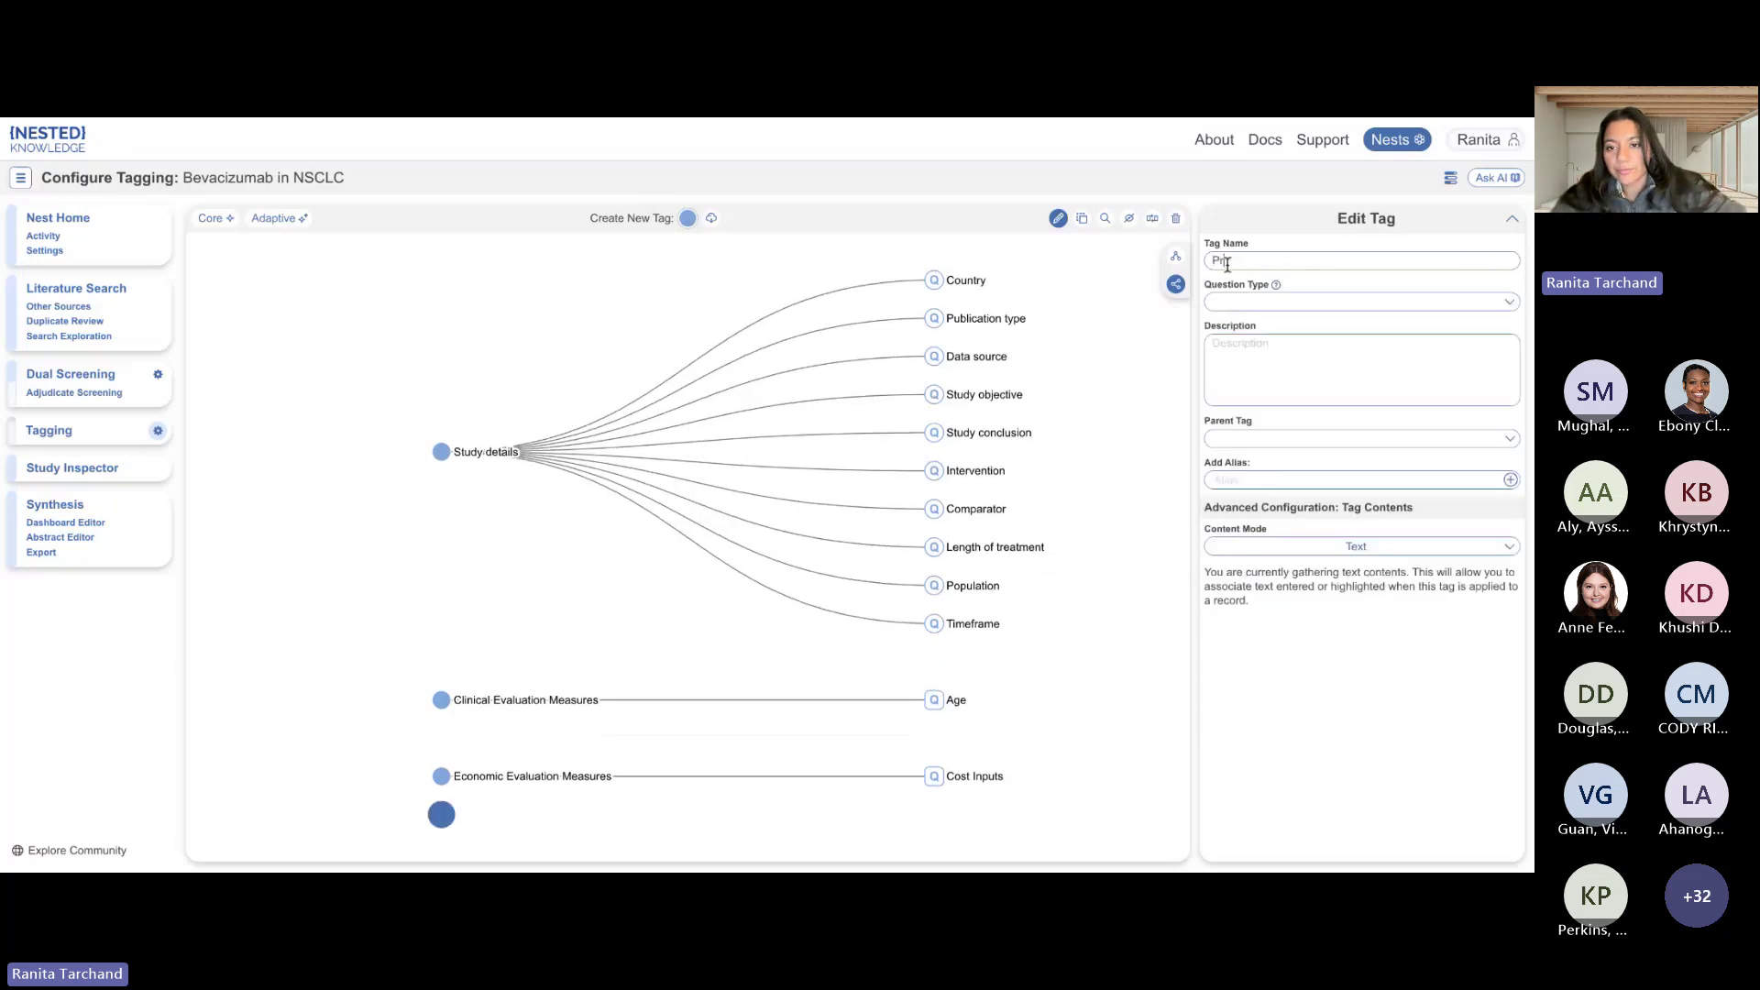
text(ogressi)
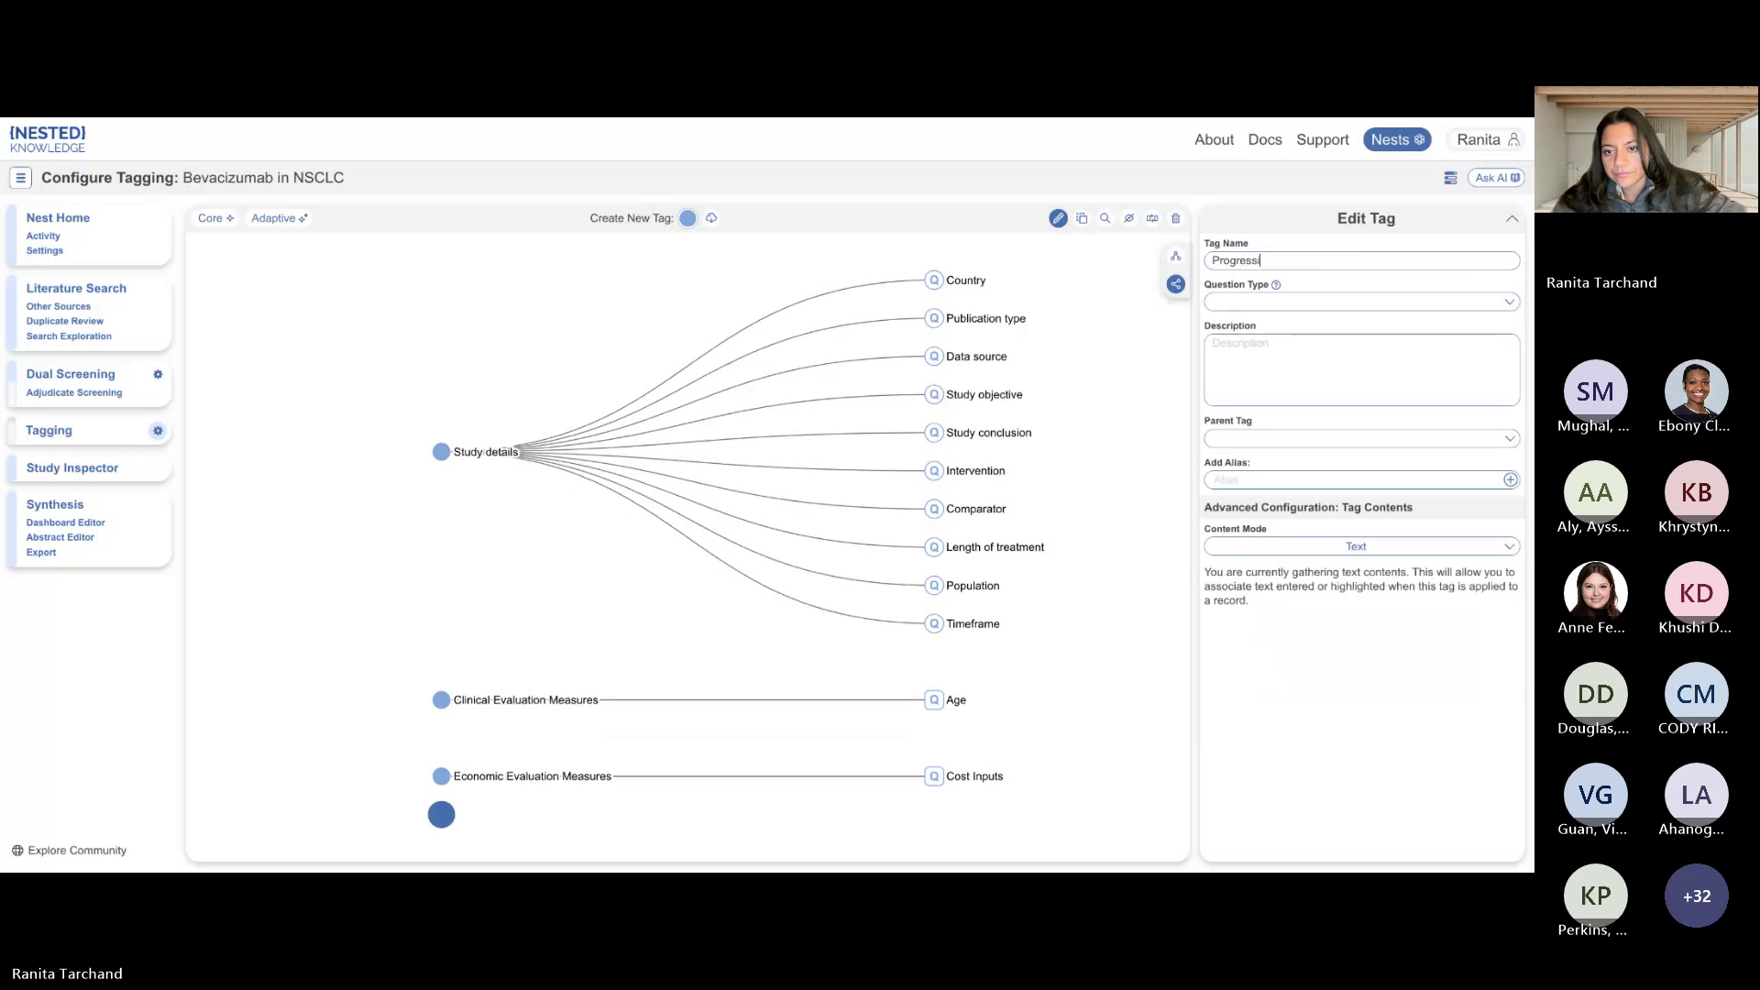
text(on feeree)
key(BackSpace)
key(BackSpace)
key(BackSpace)
key(BackSpace)
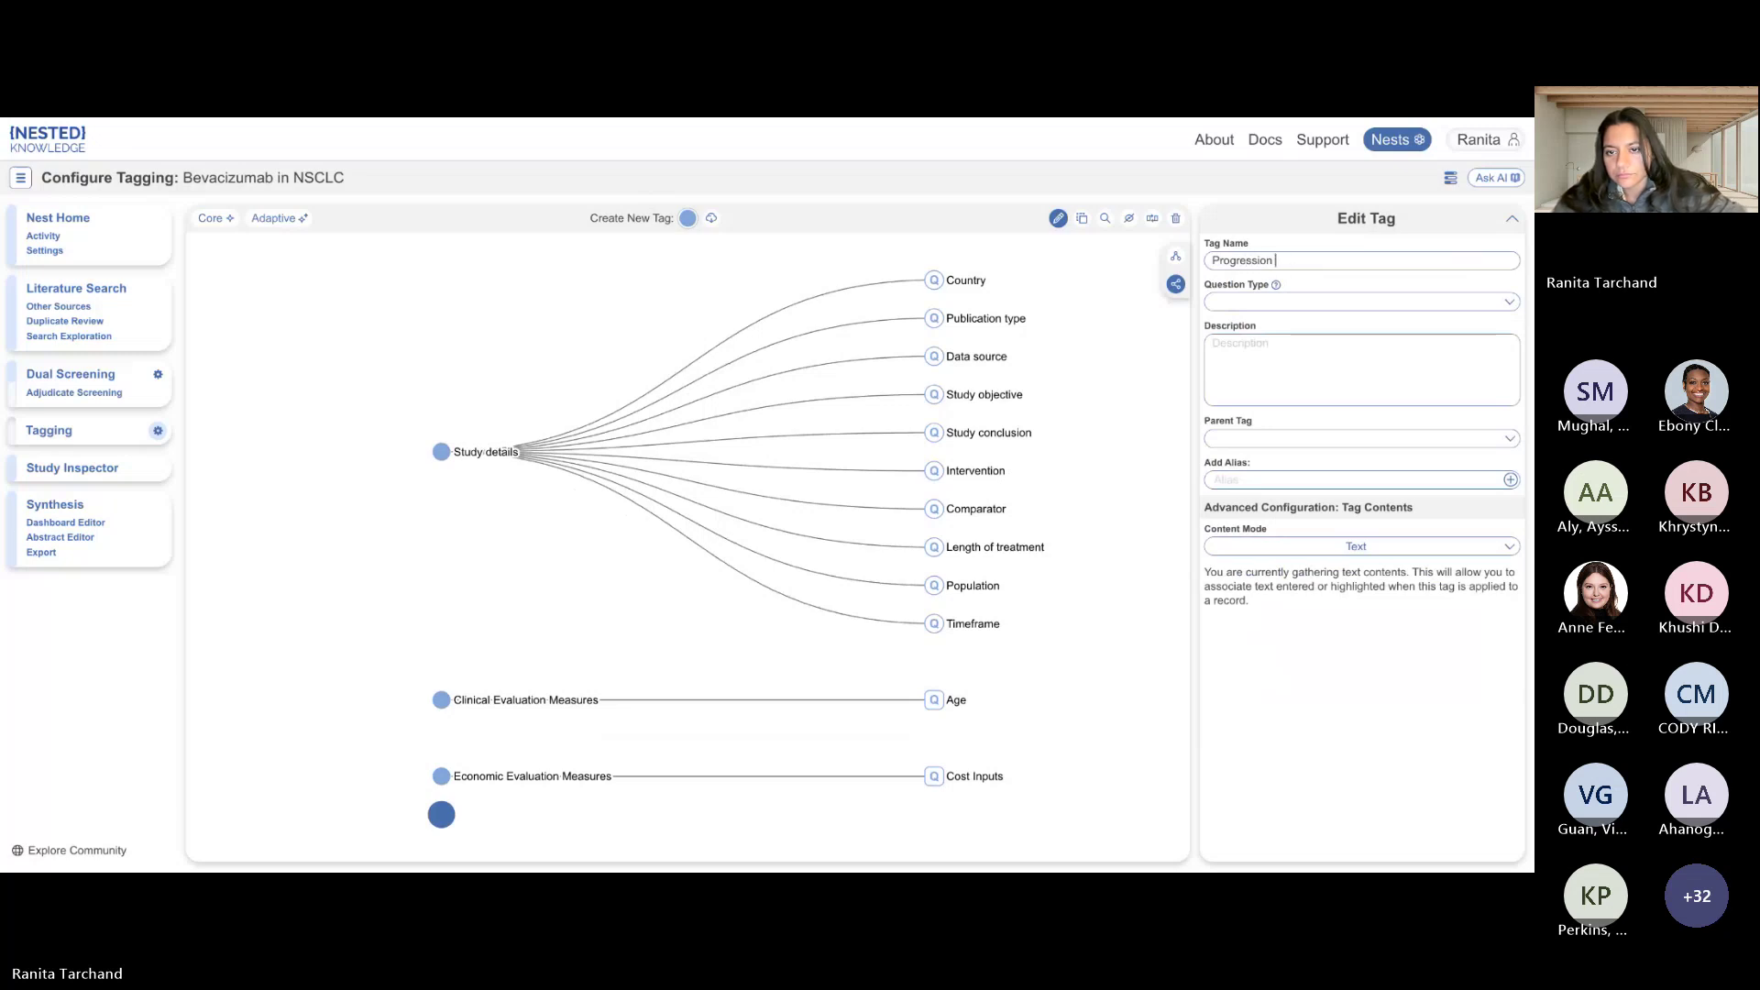
text(=0-)
key(BackSpace)
key(BackSpace)
key(BackSpace)
key(BackSpace)
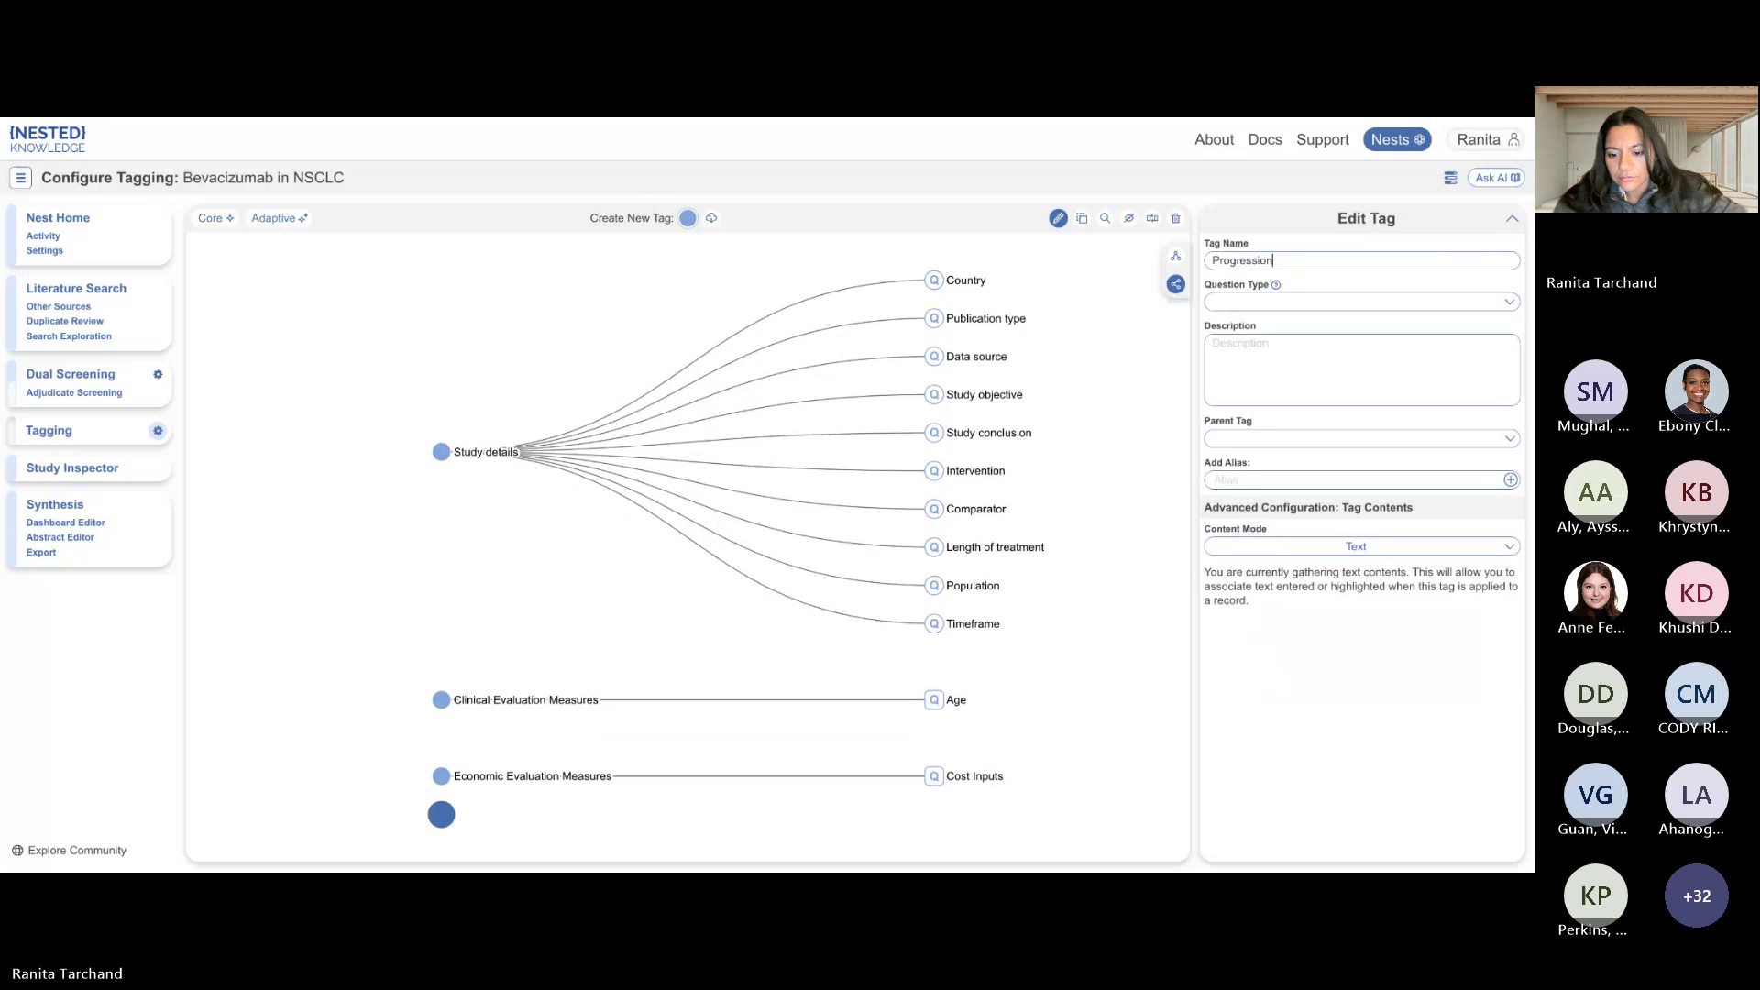
text(-free survival)
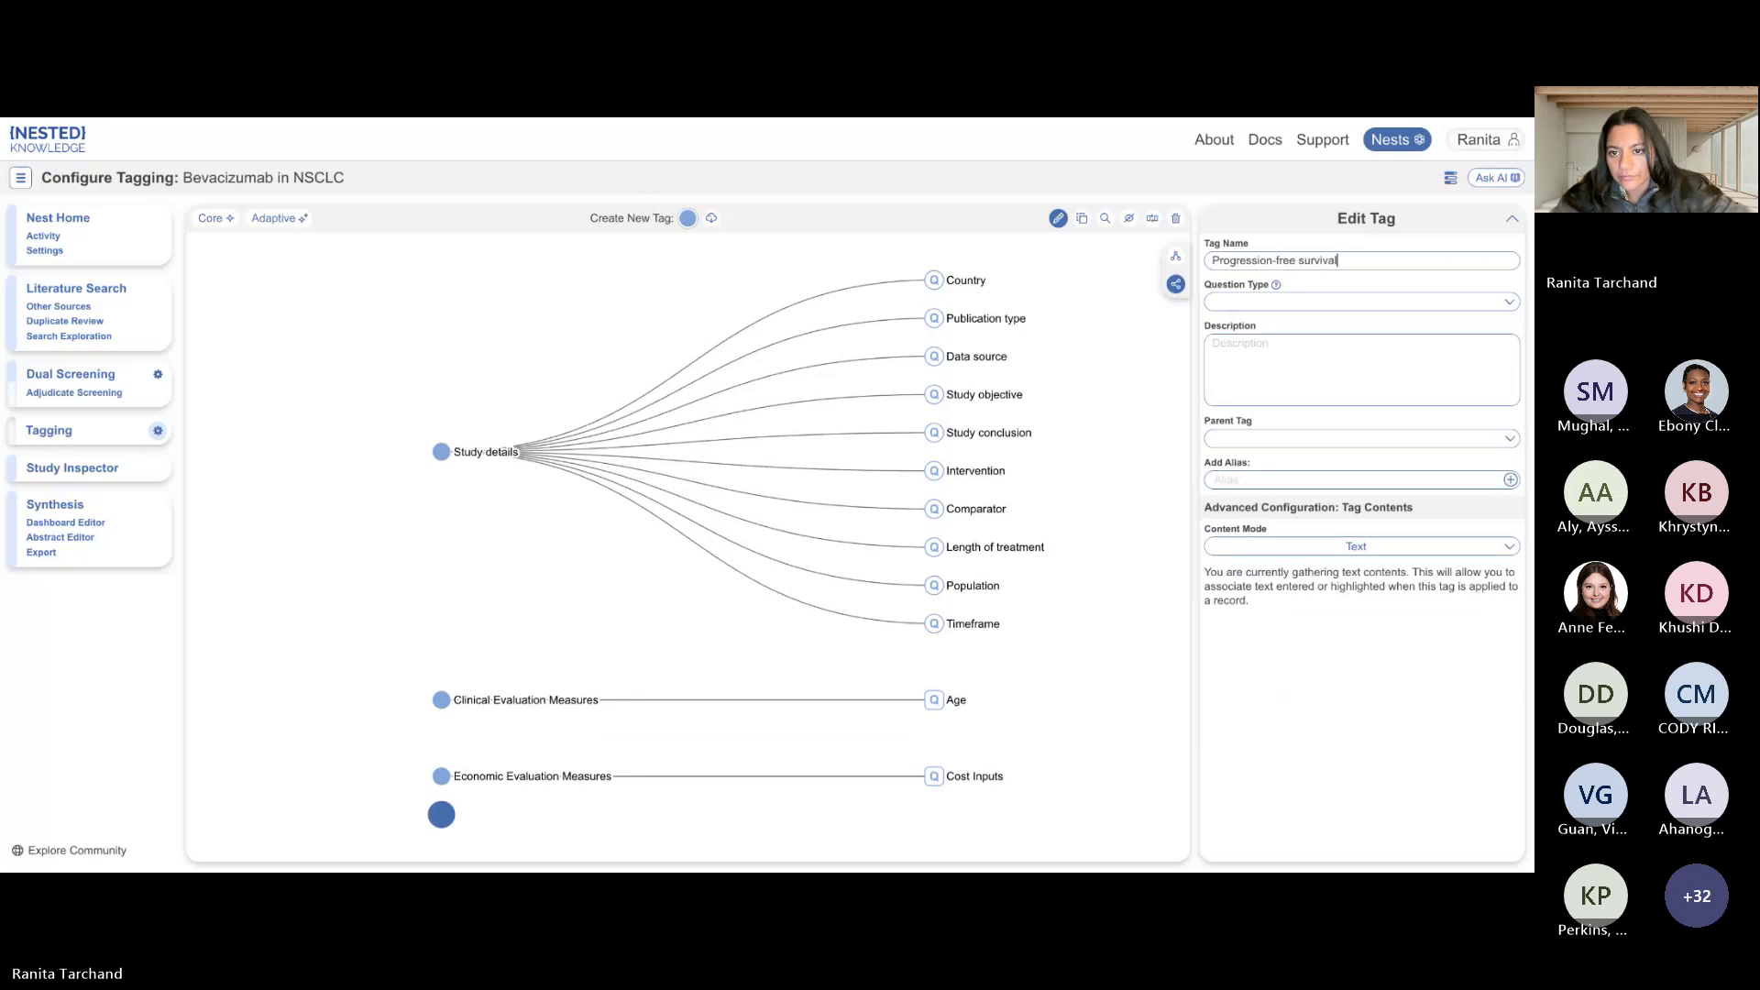
click(1283, 303)
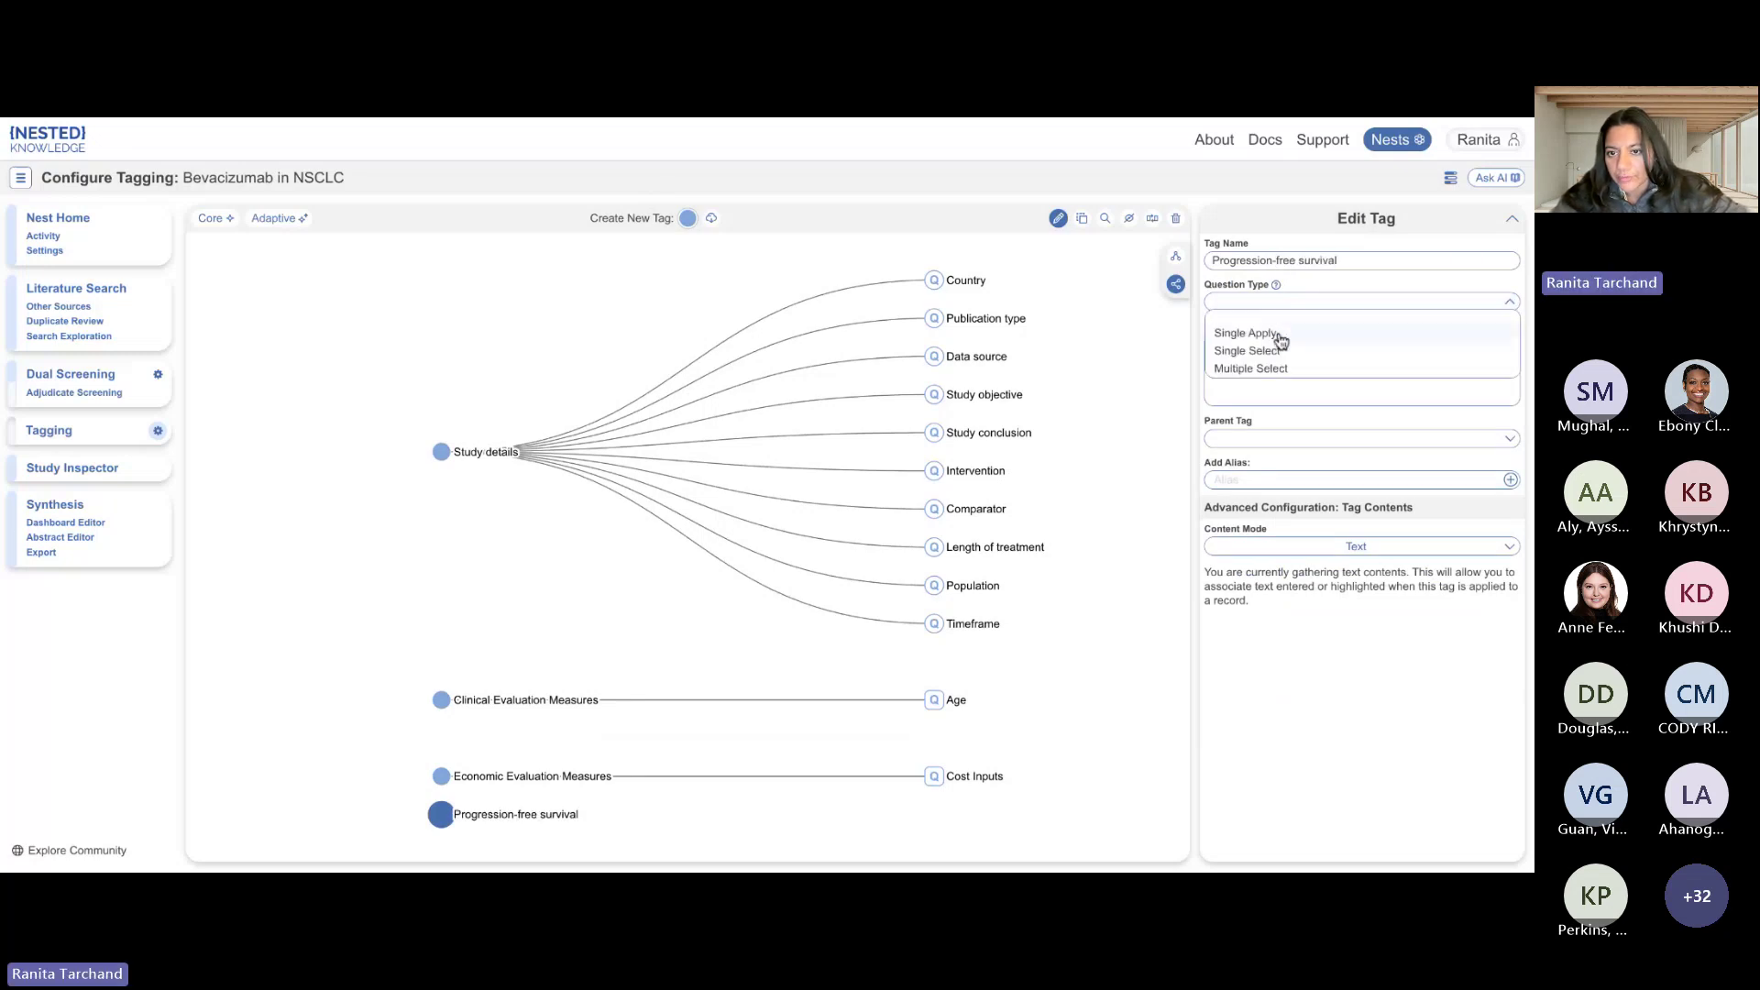
click(1280, 338)
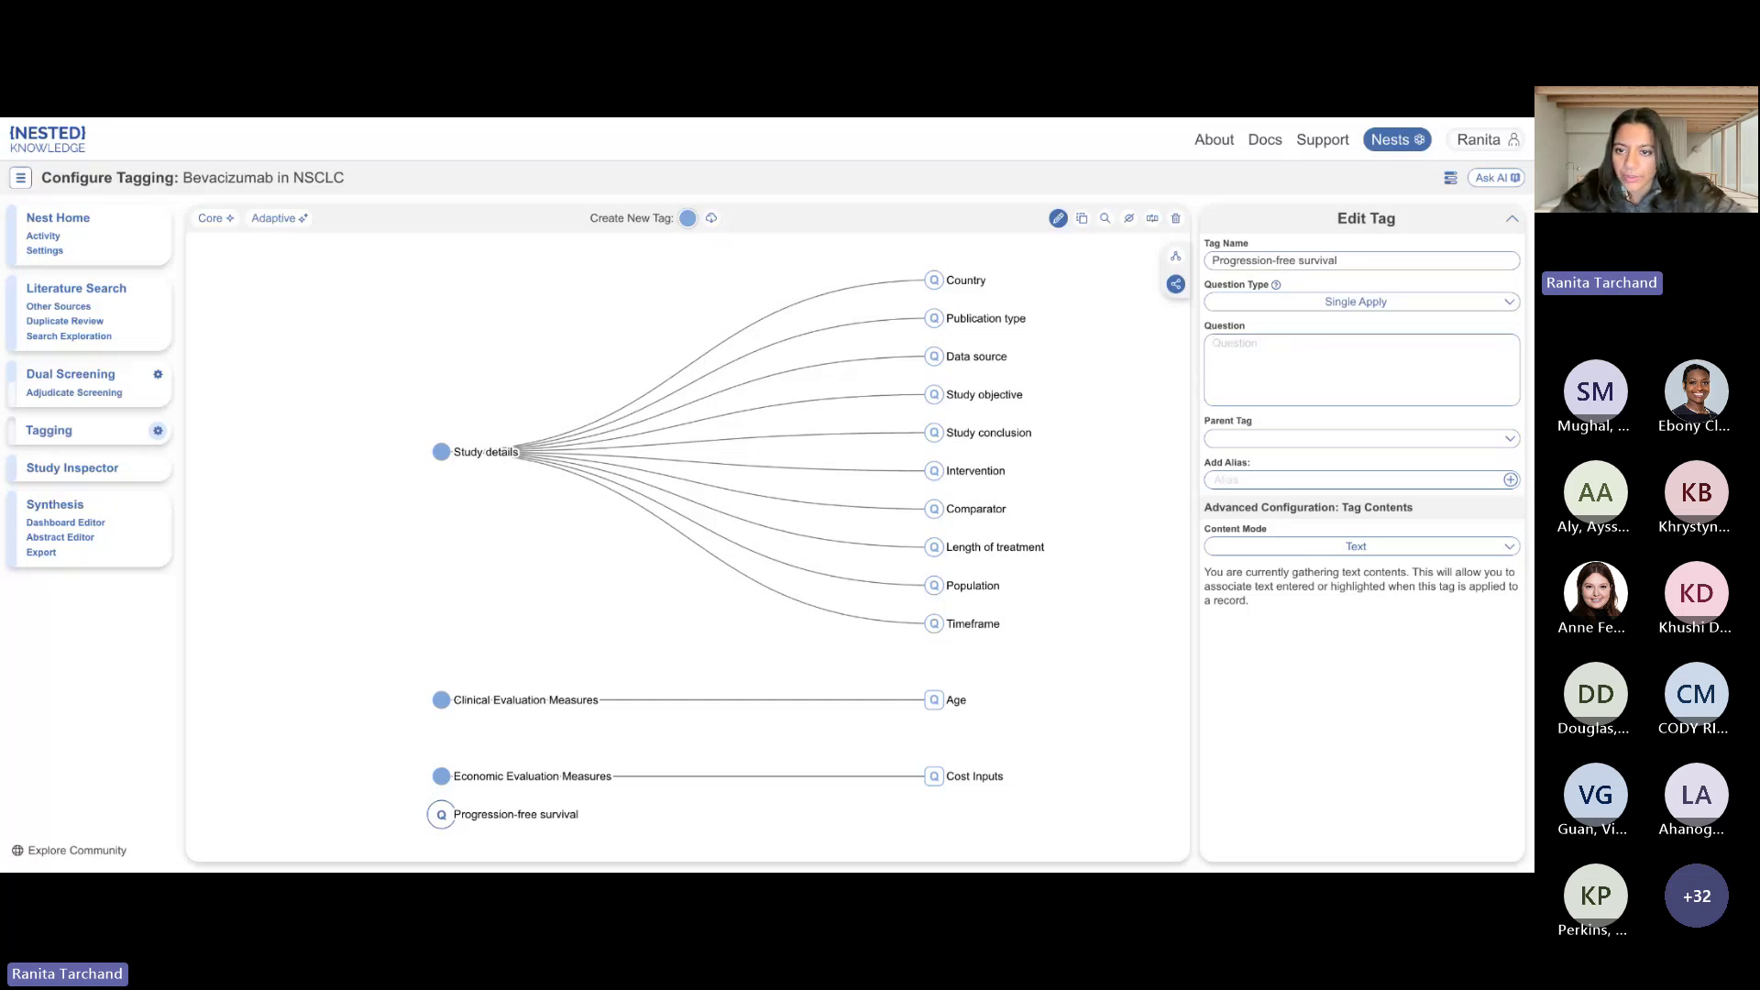
Enter "How many patients experienced progression free survival?" as the question for the Progression-free survival tag.
text(How am)
key(BackSpace)
key(BackSpace)
text(many )
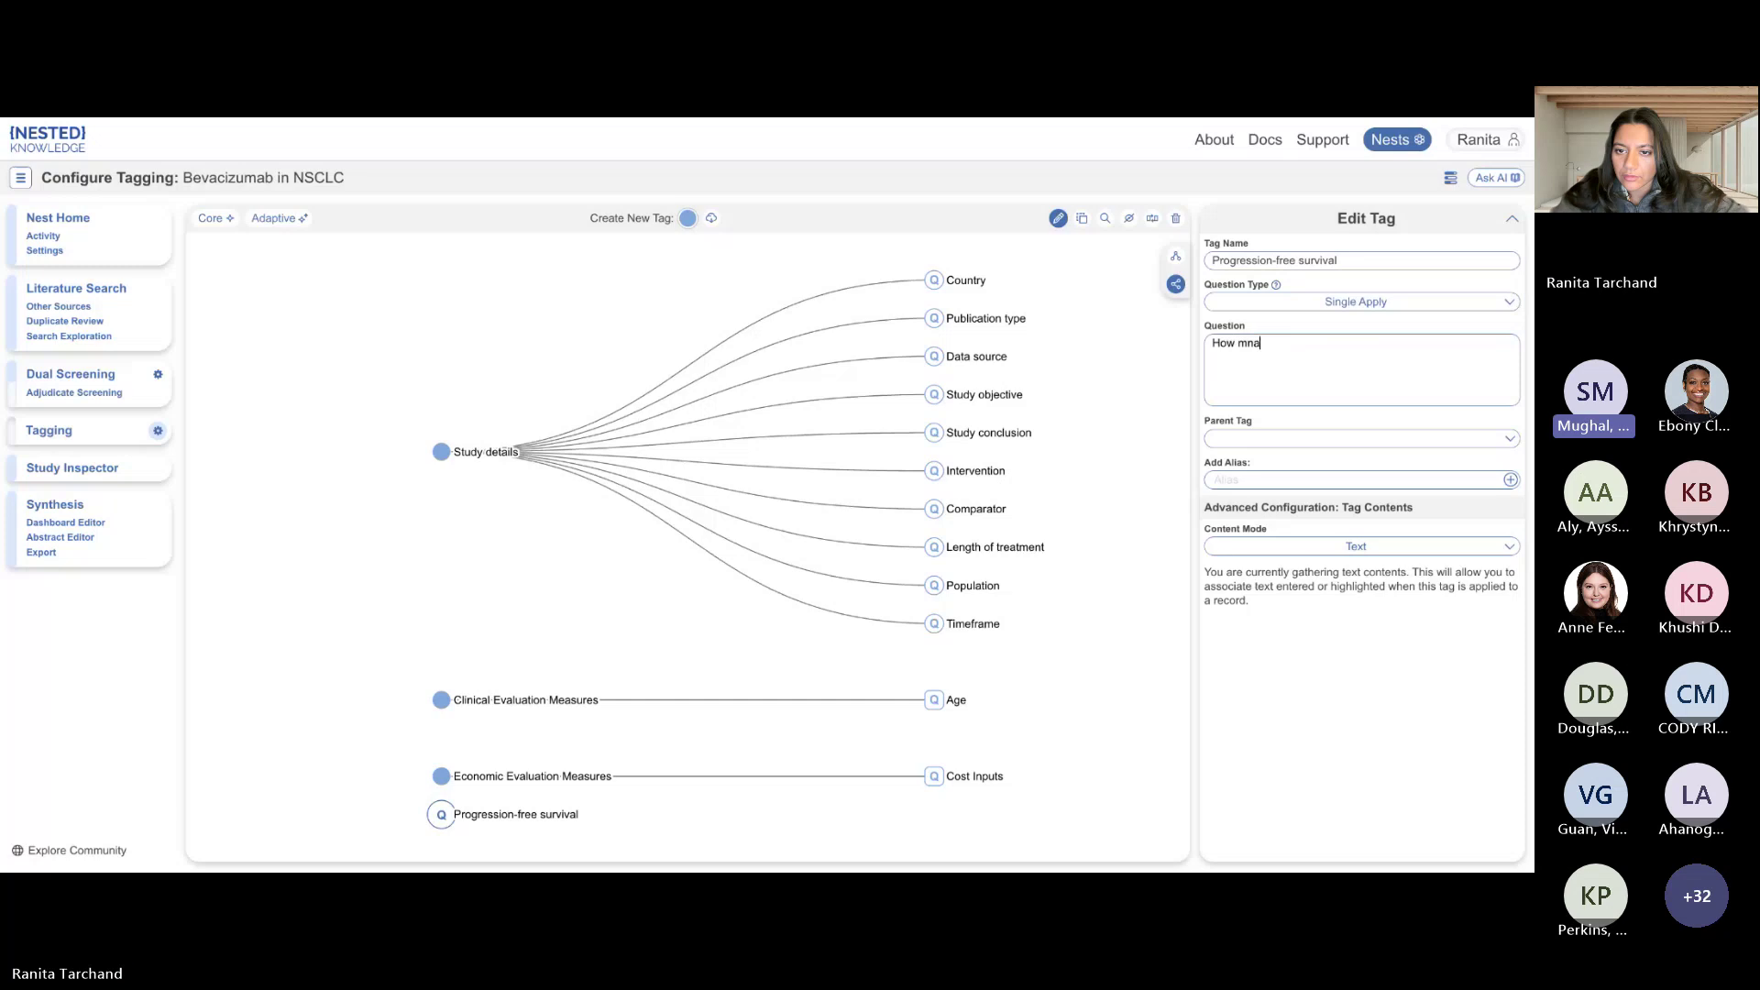
text(patients )
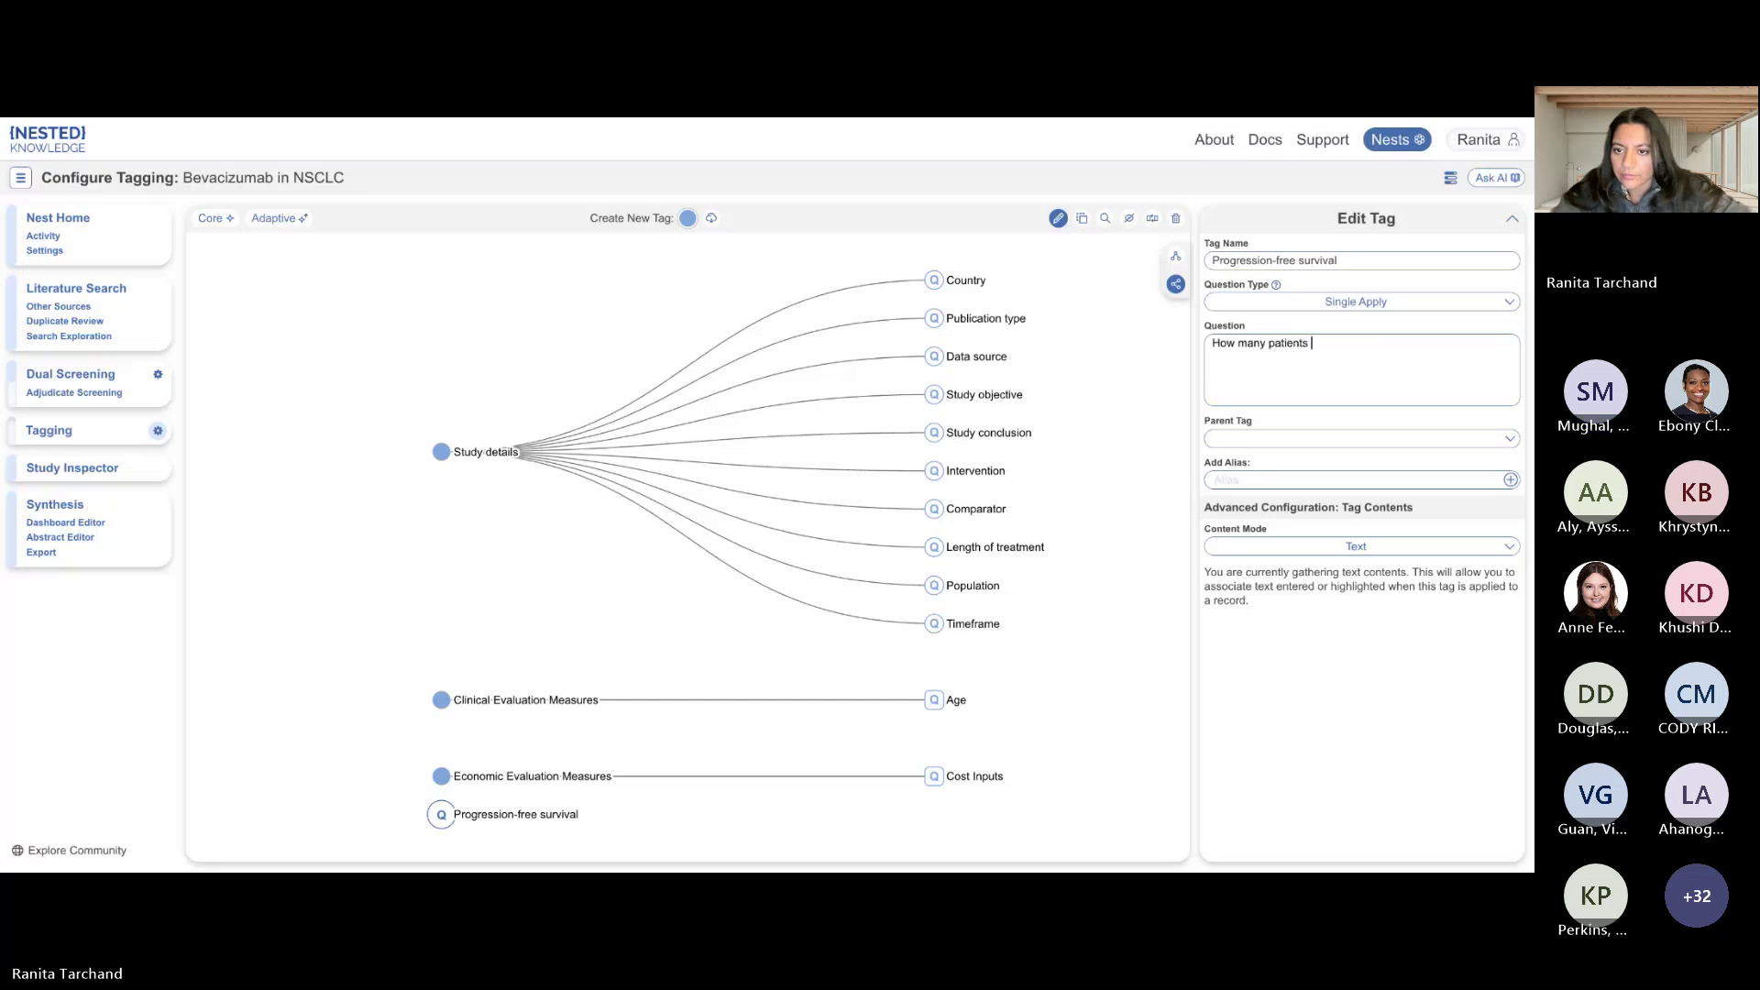
text(experience)
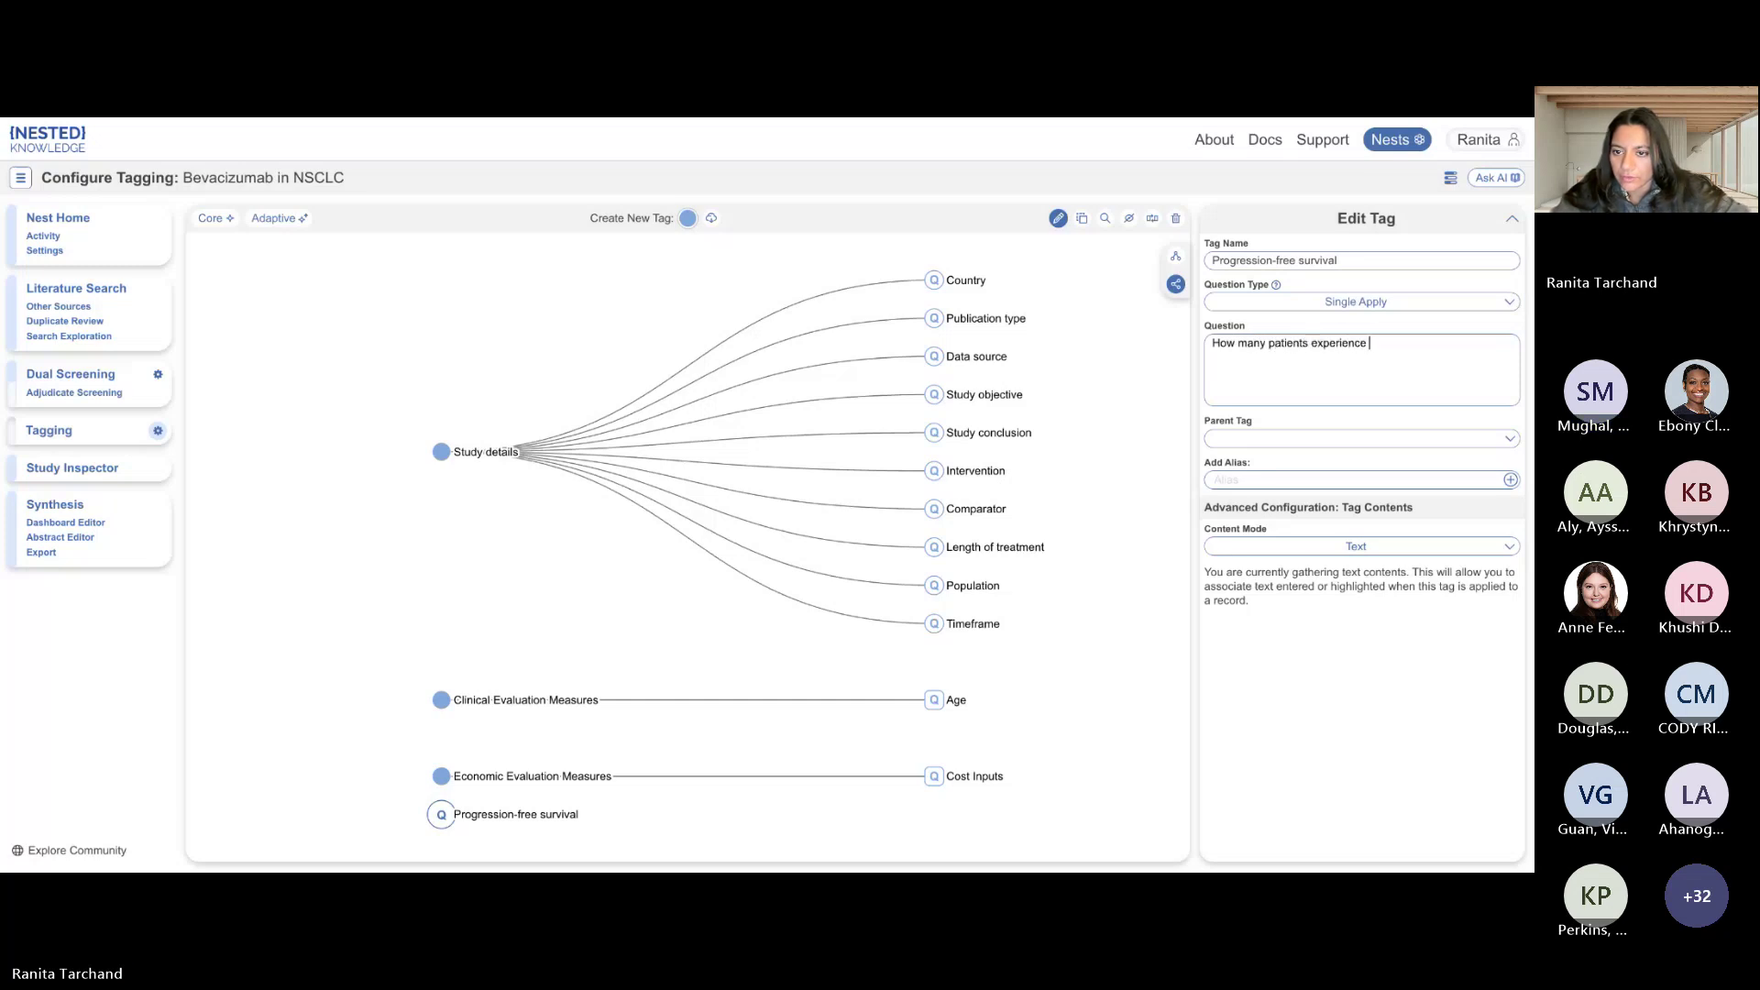
text(d prog)
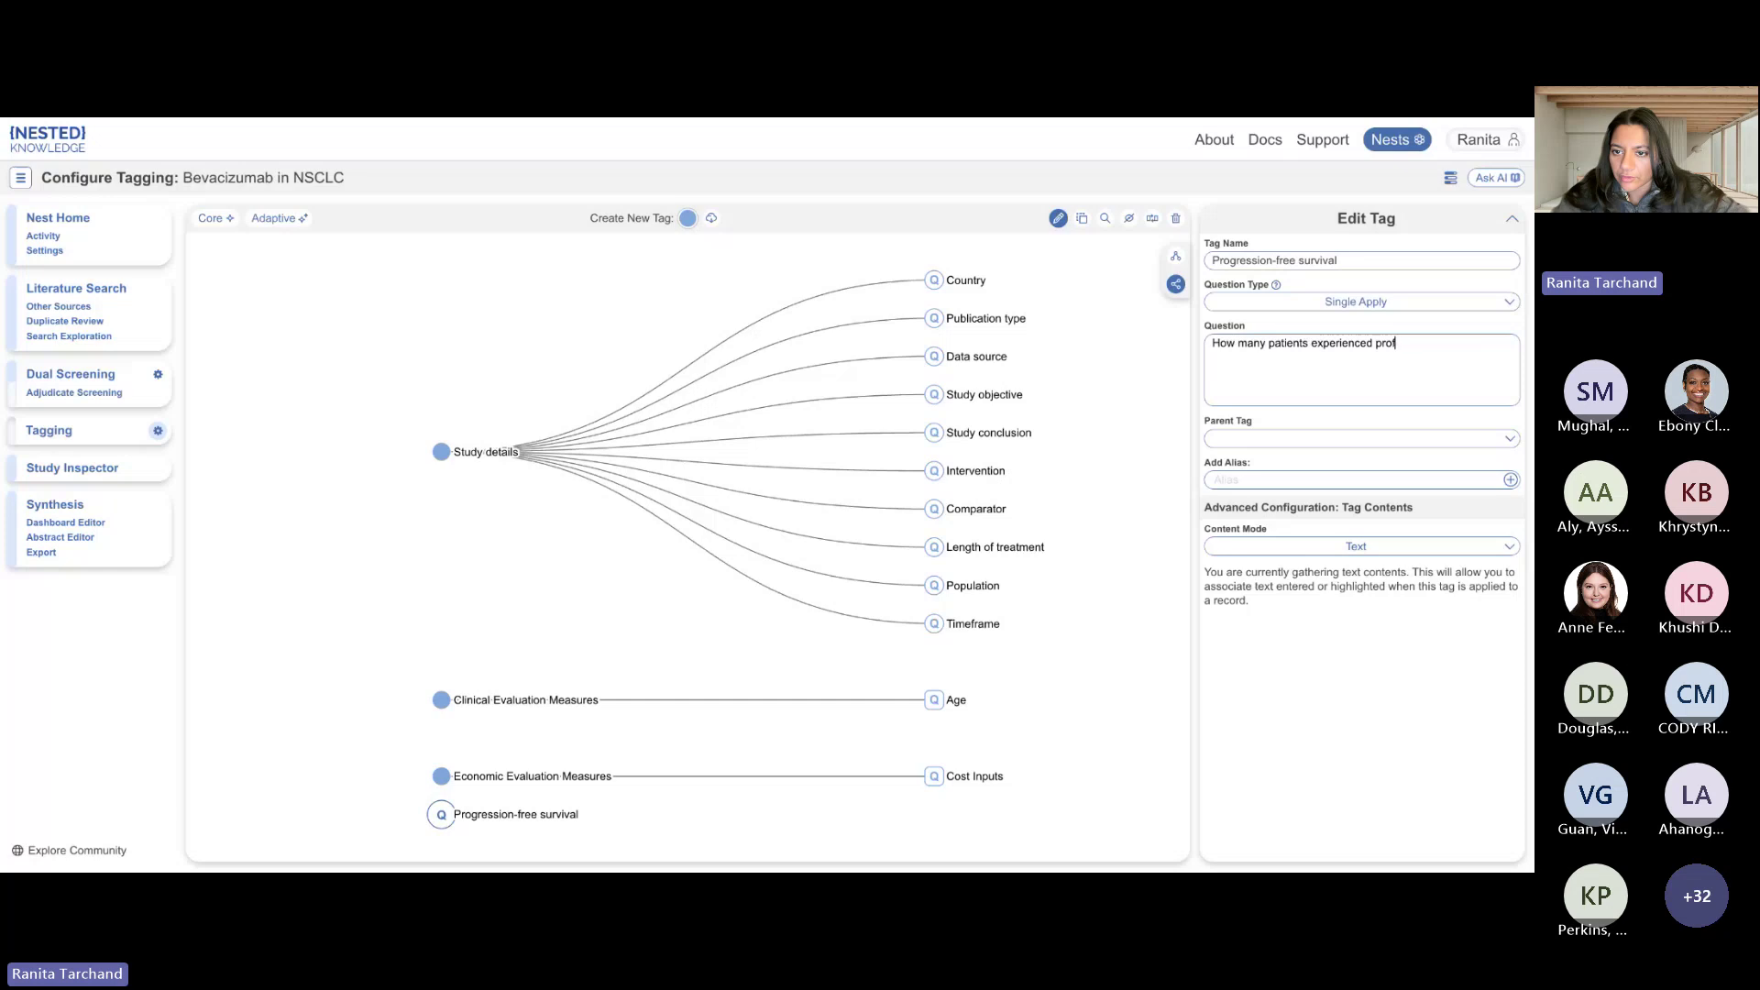
text(ression fr)
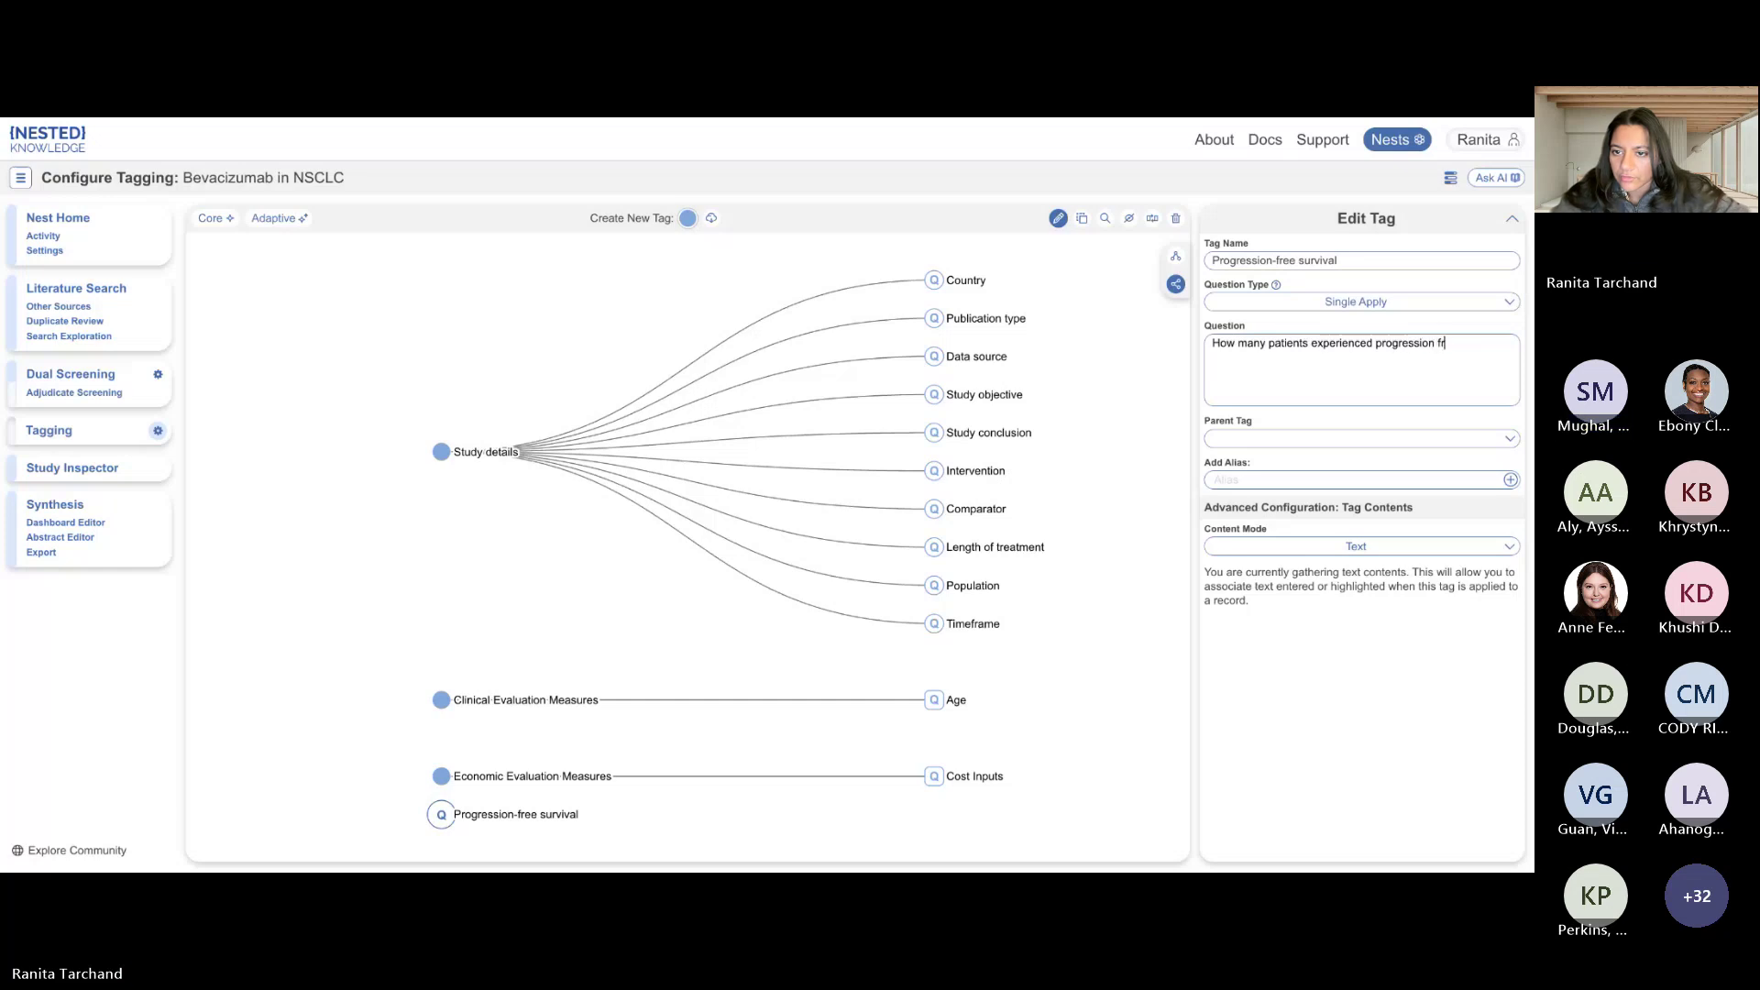
text(ee survival)
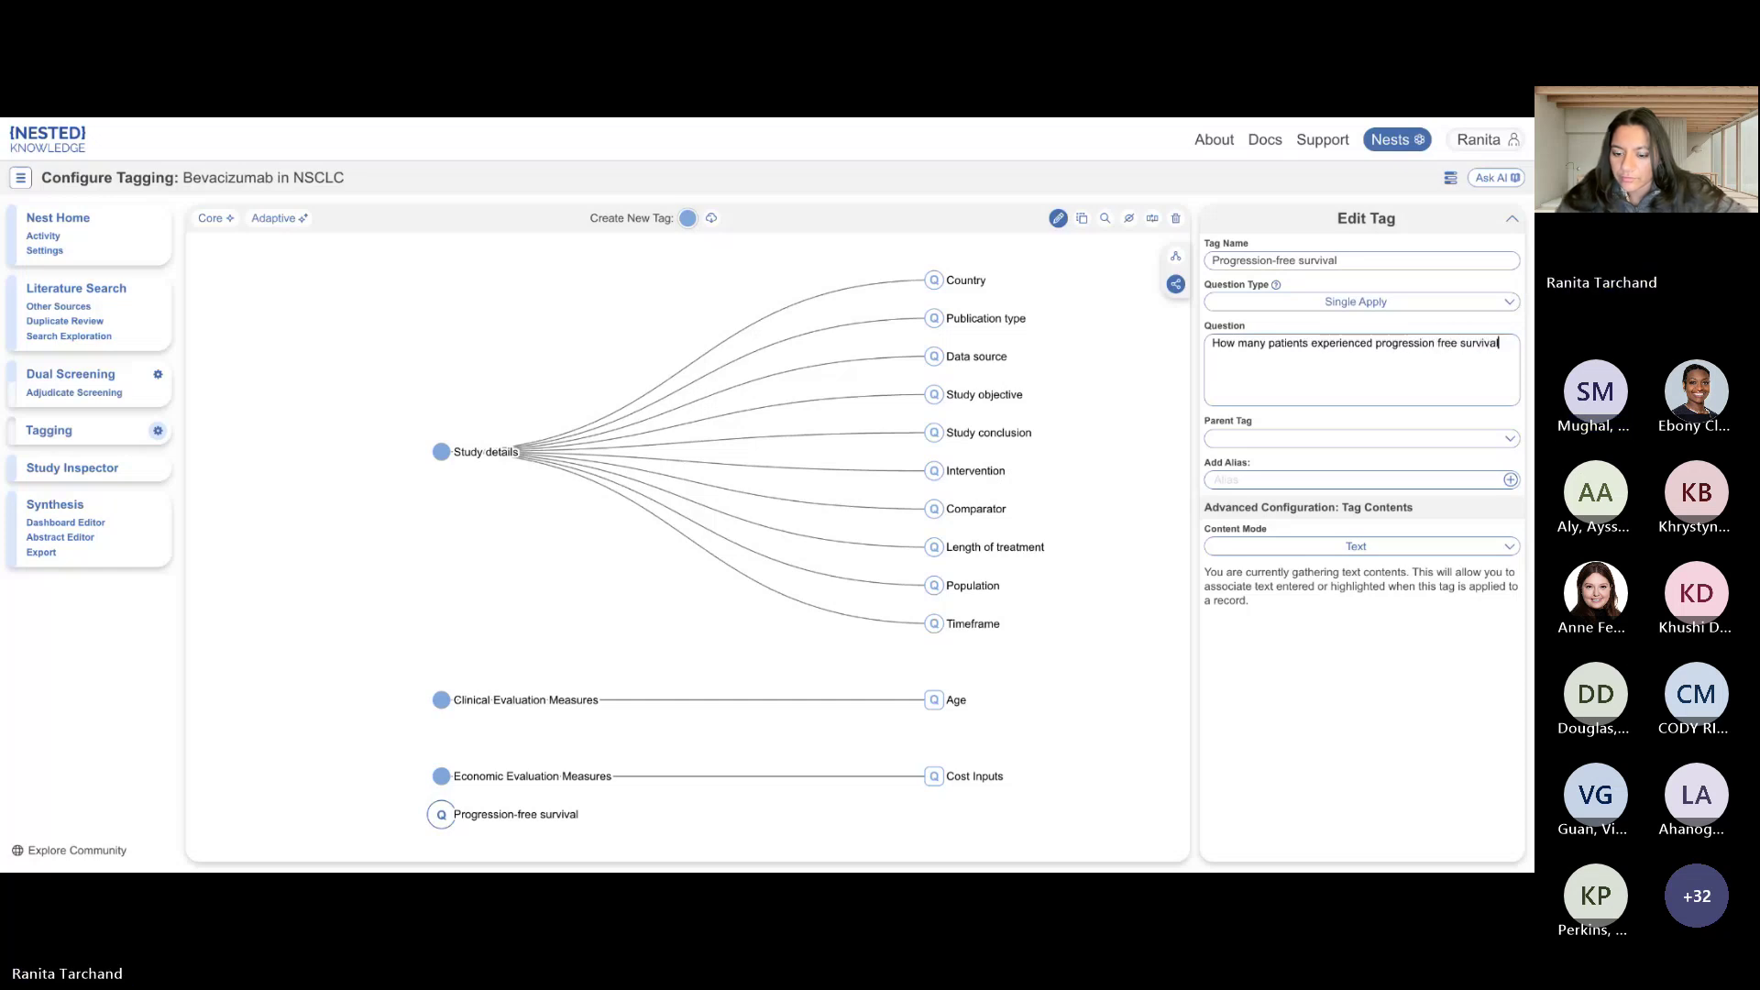
text(?)
Set the Progression-free survival tag's content mode to Table and add the columns Arm, n and %.
click(1312, 550)
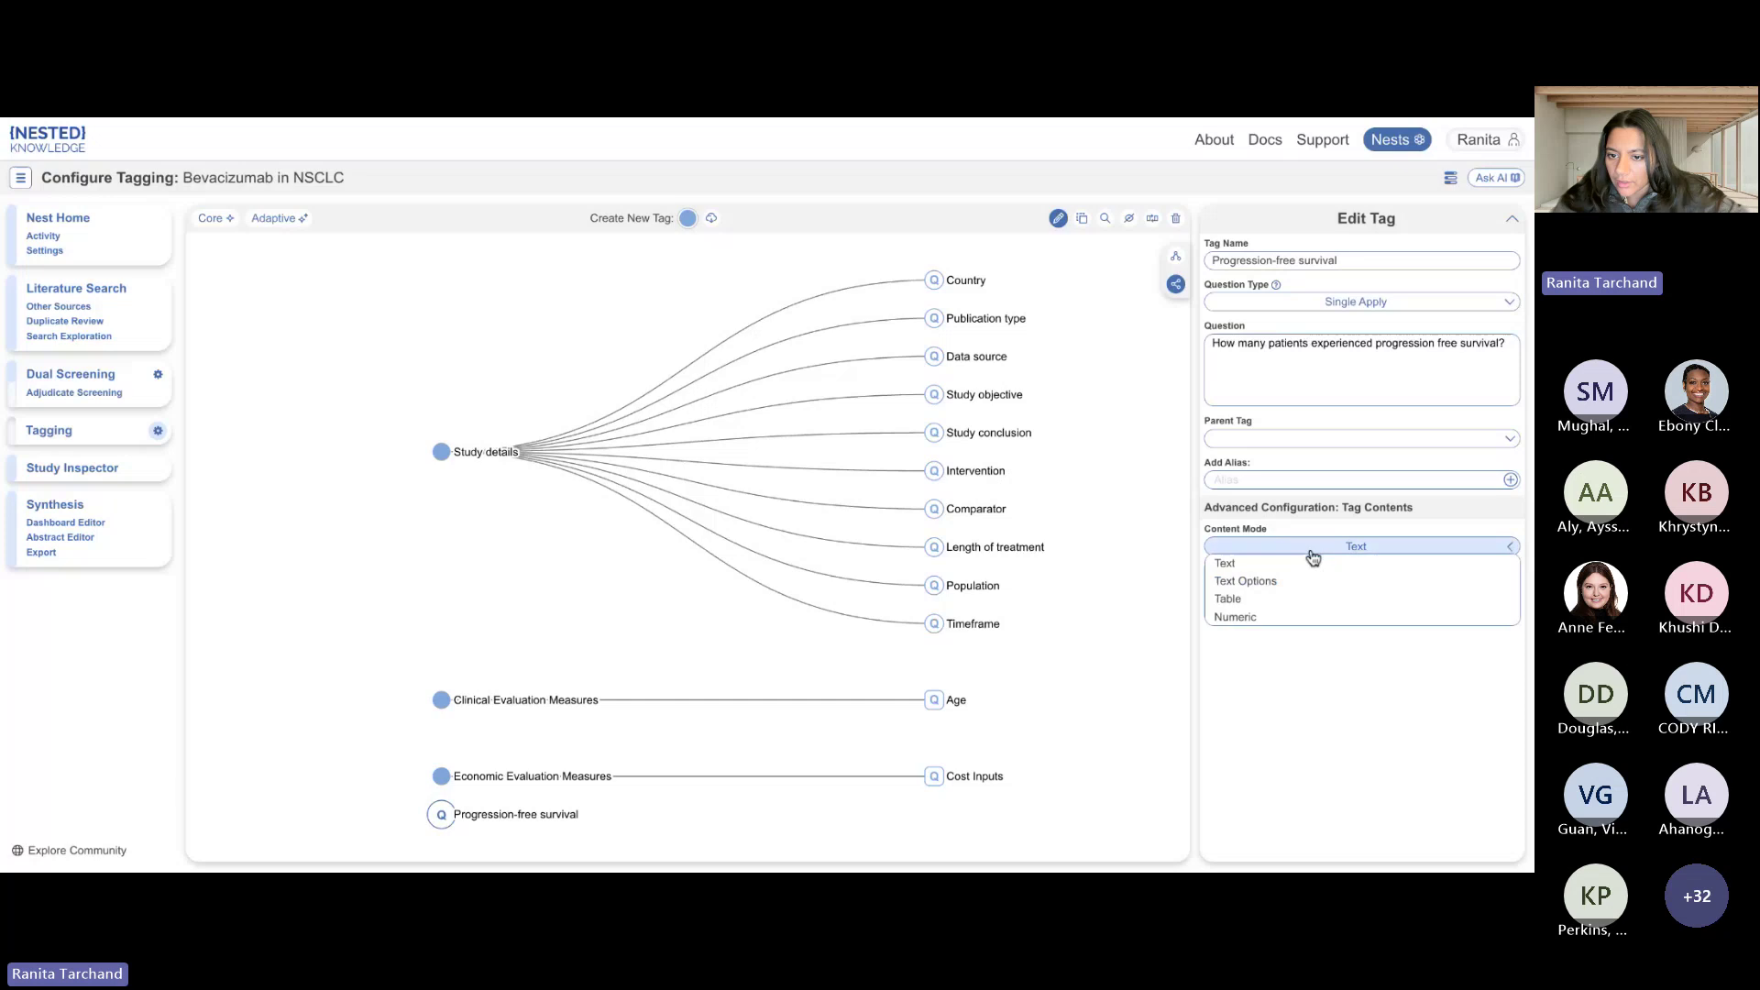
click(1318, 599)
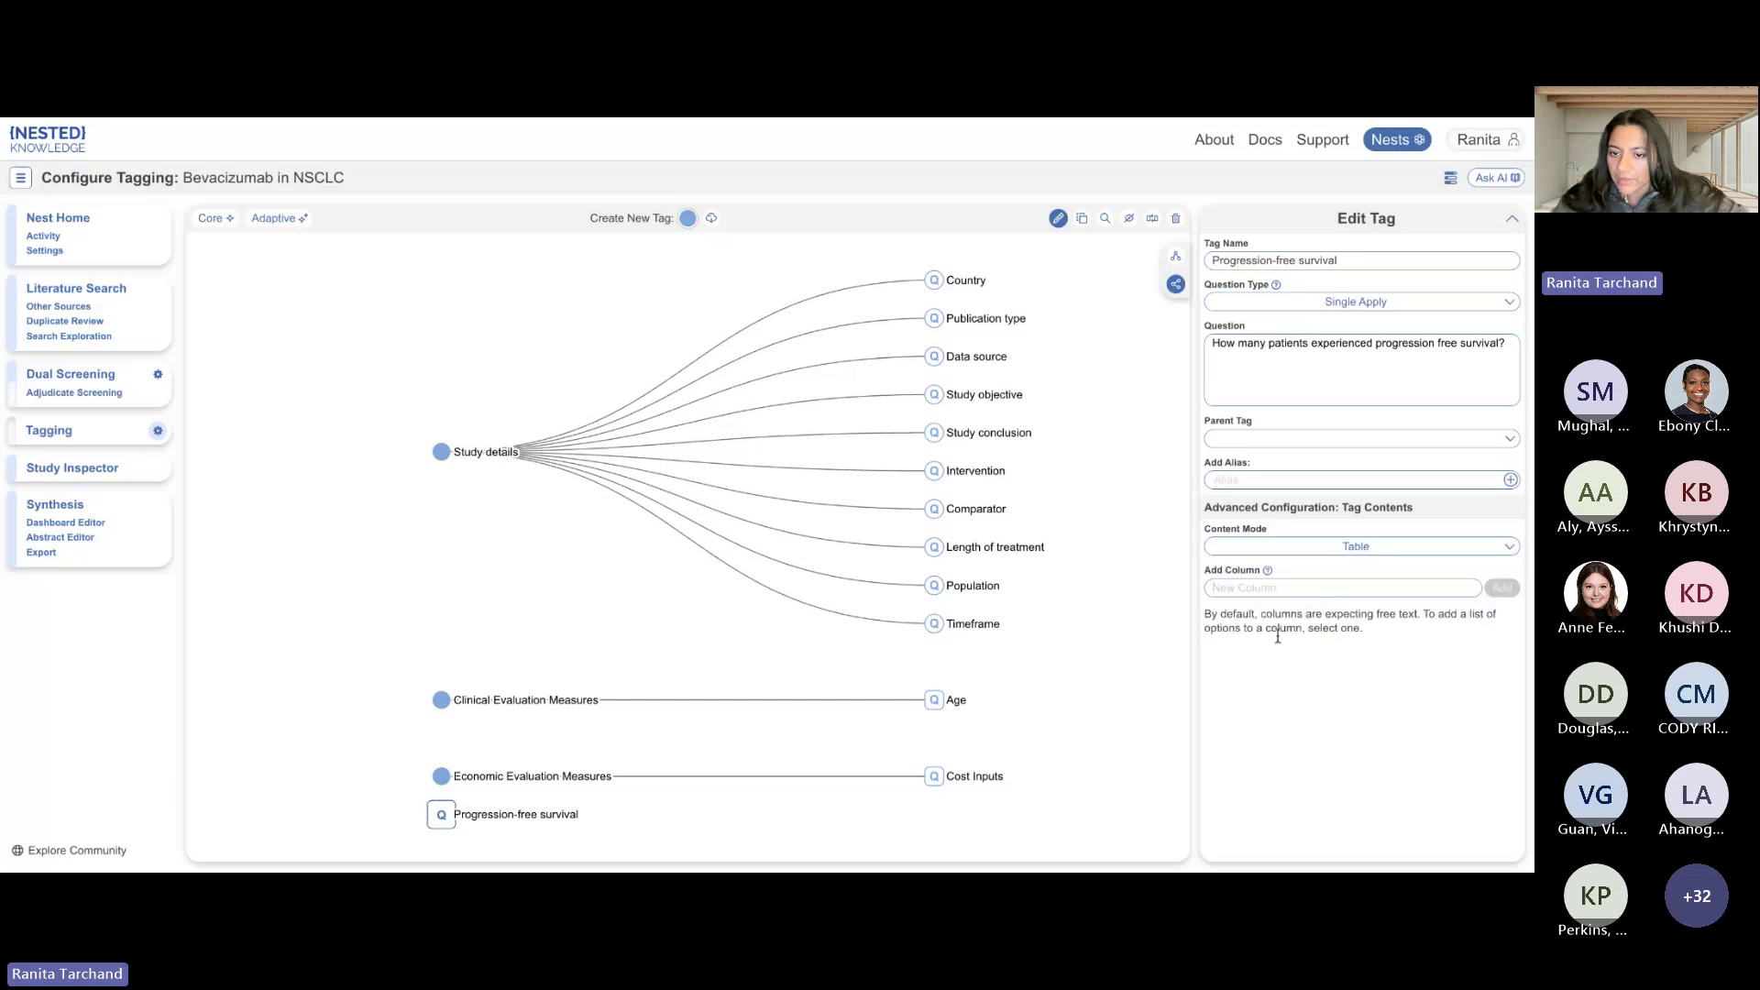
text(Arm)
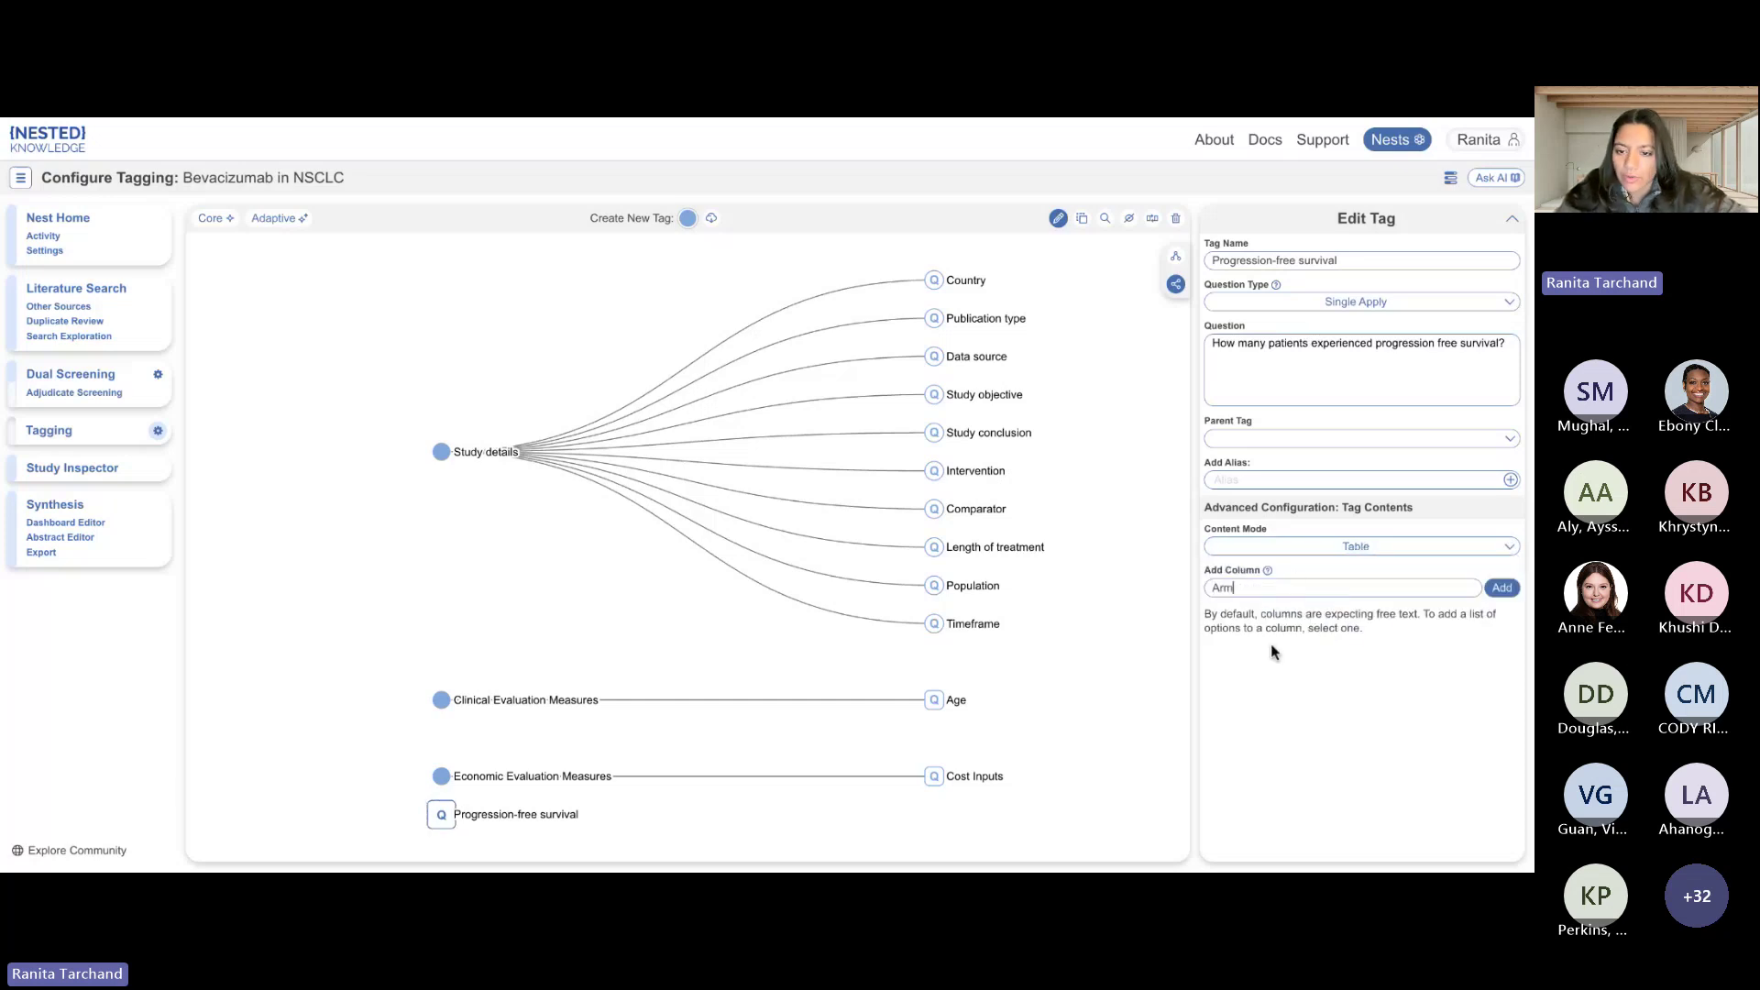
key(Return)
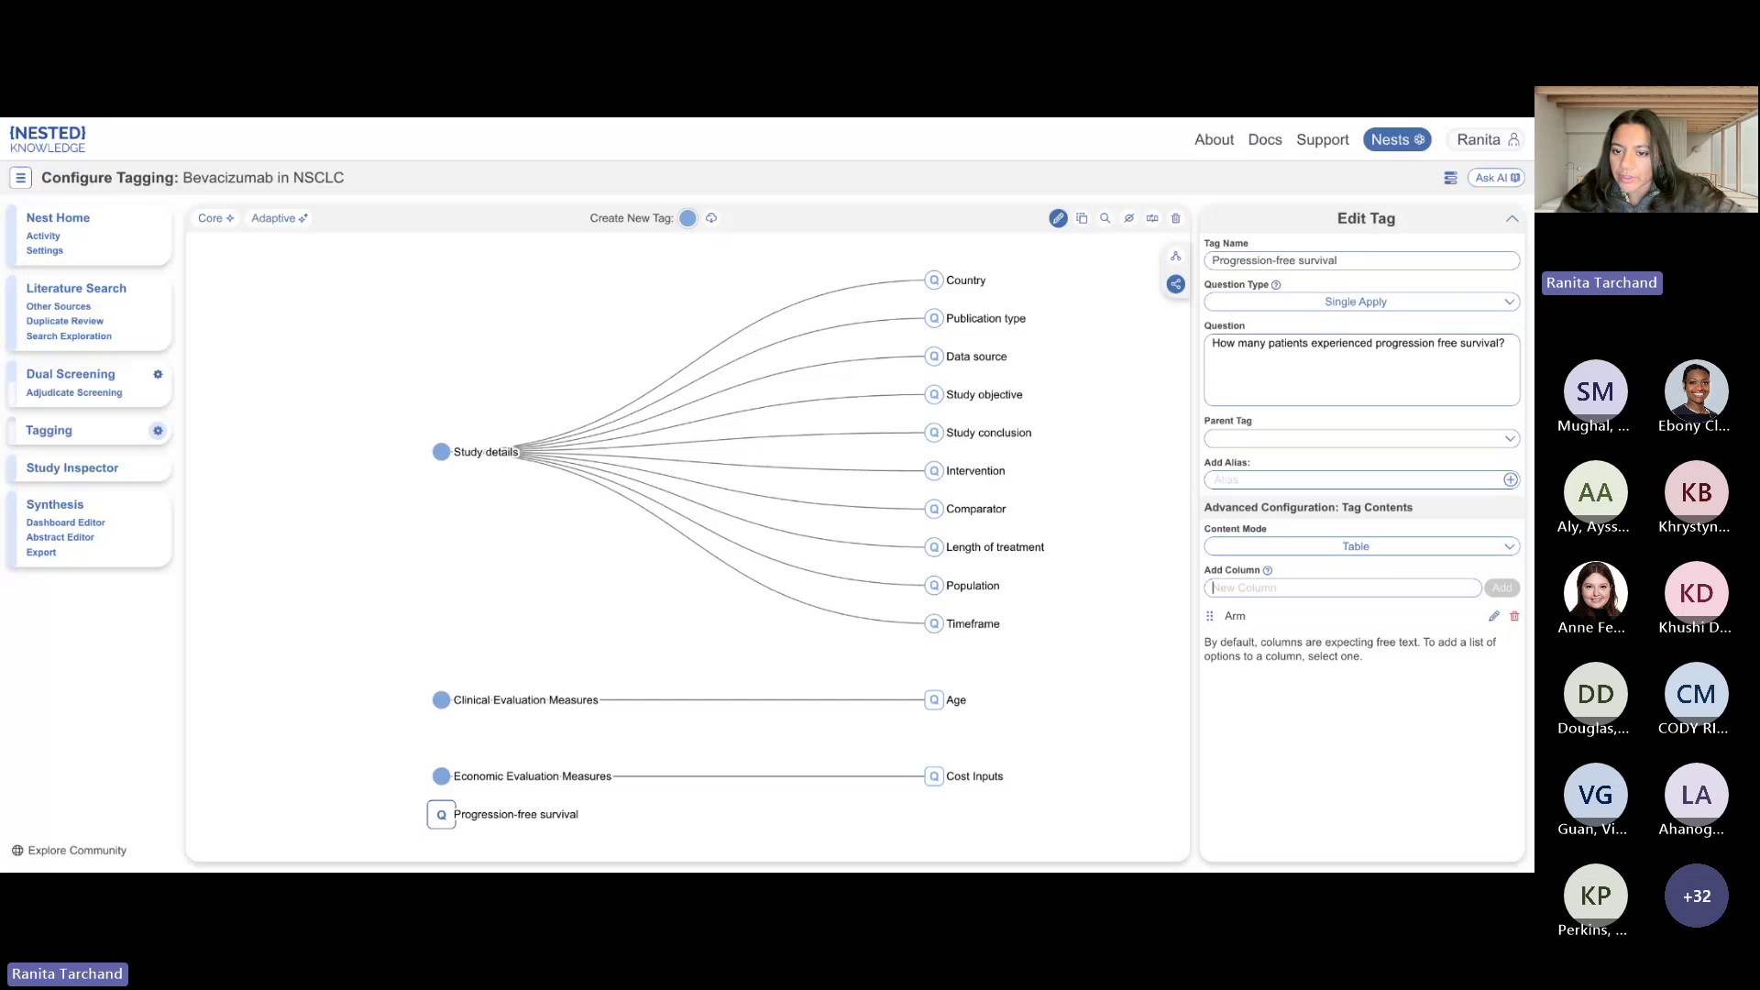
text(n)
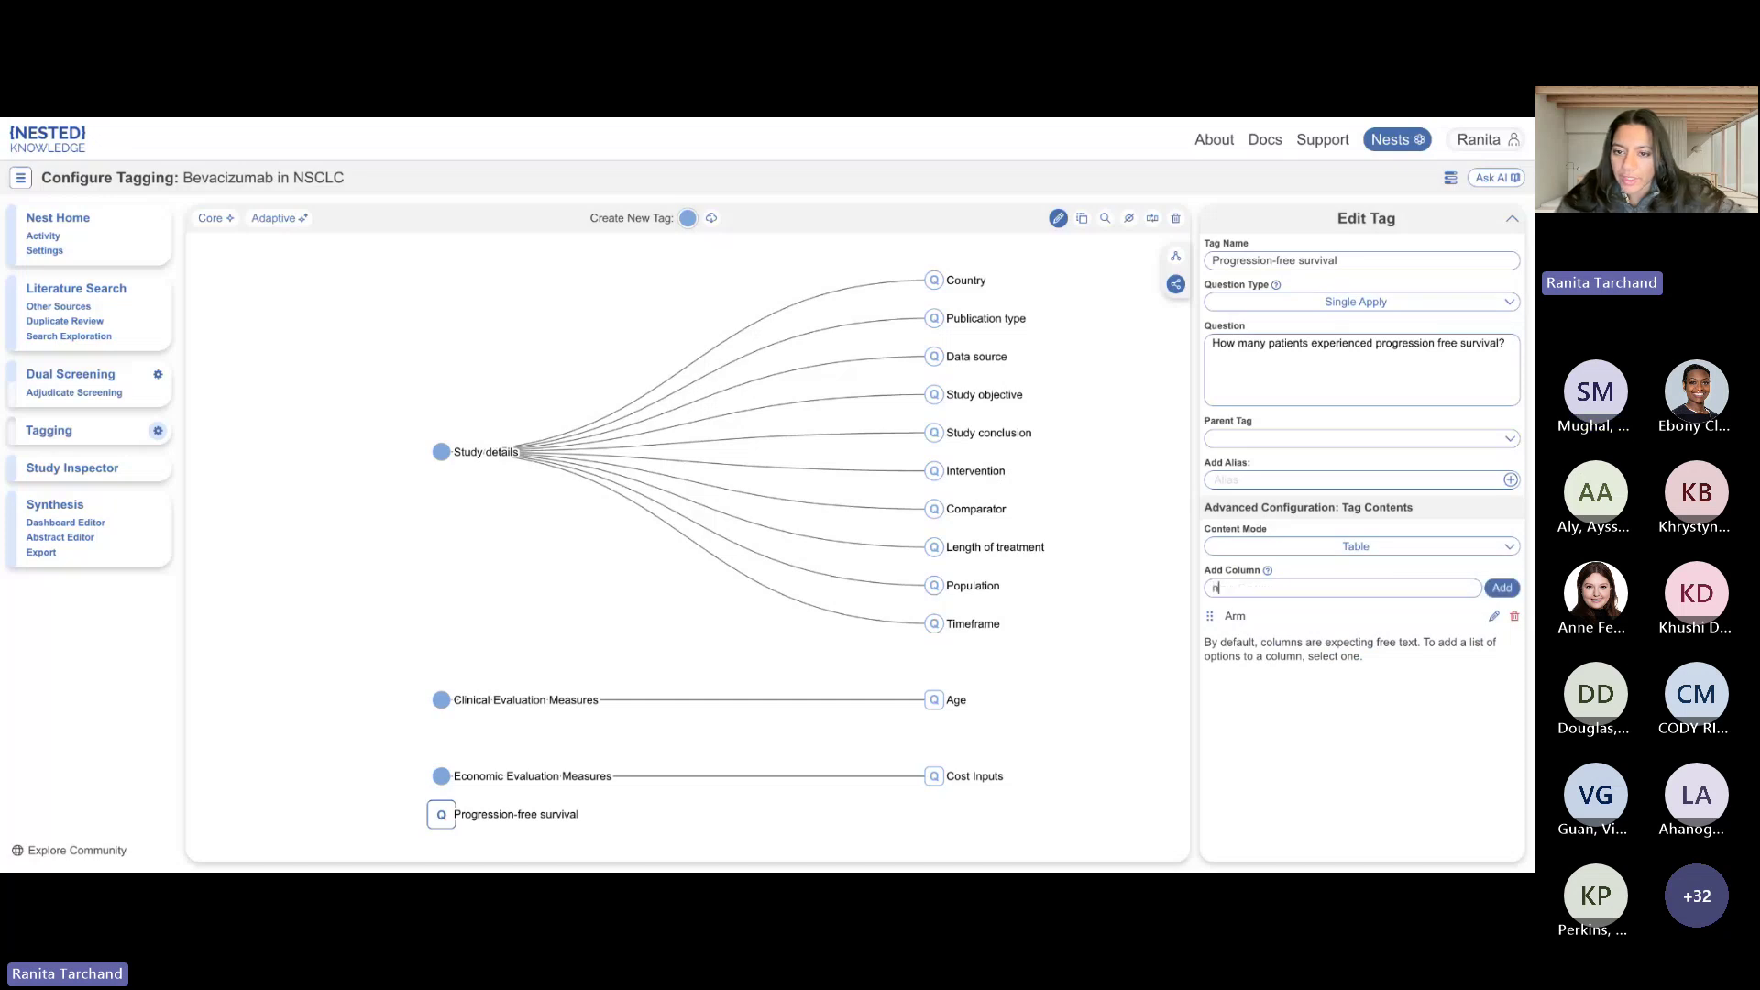
key(Return)
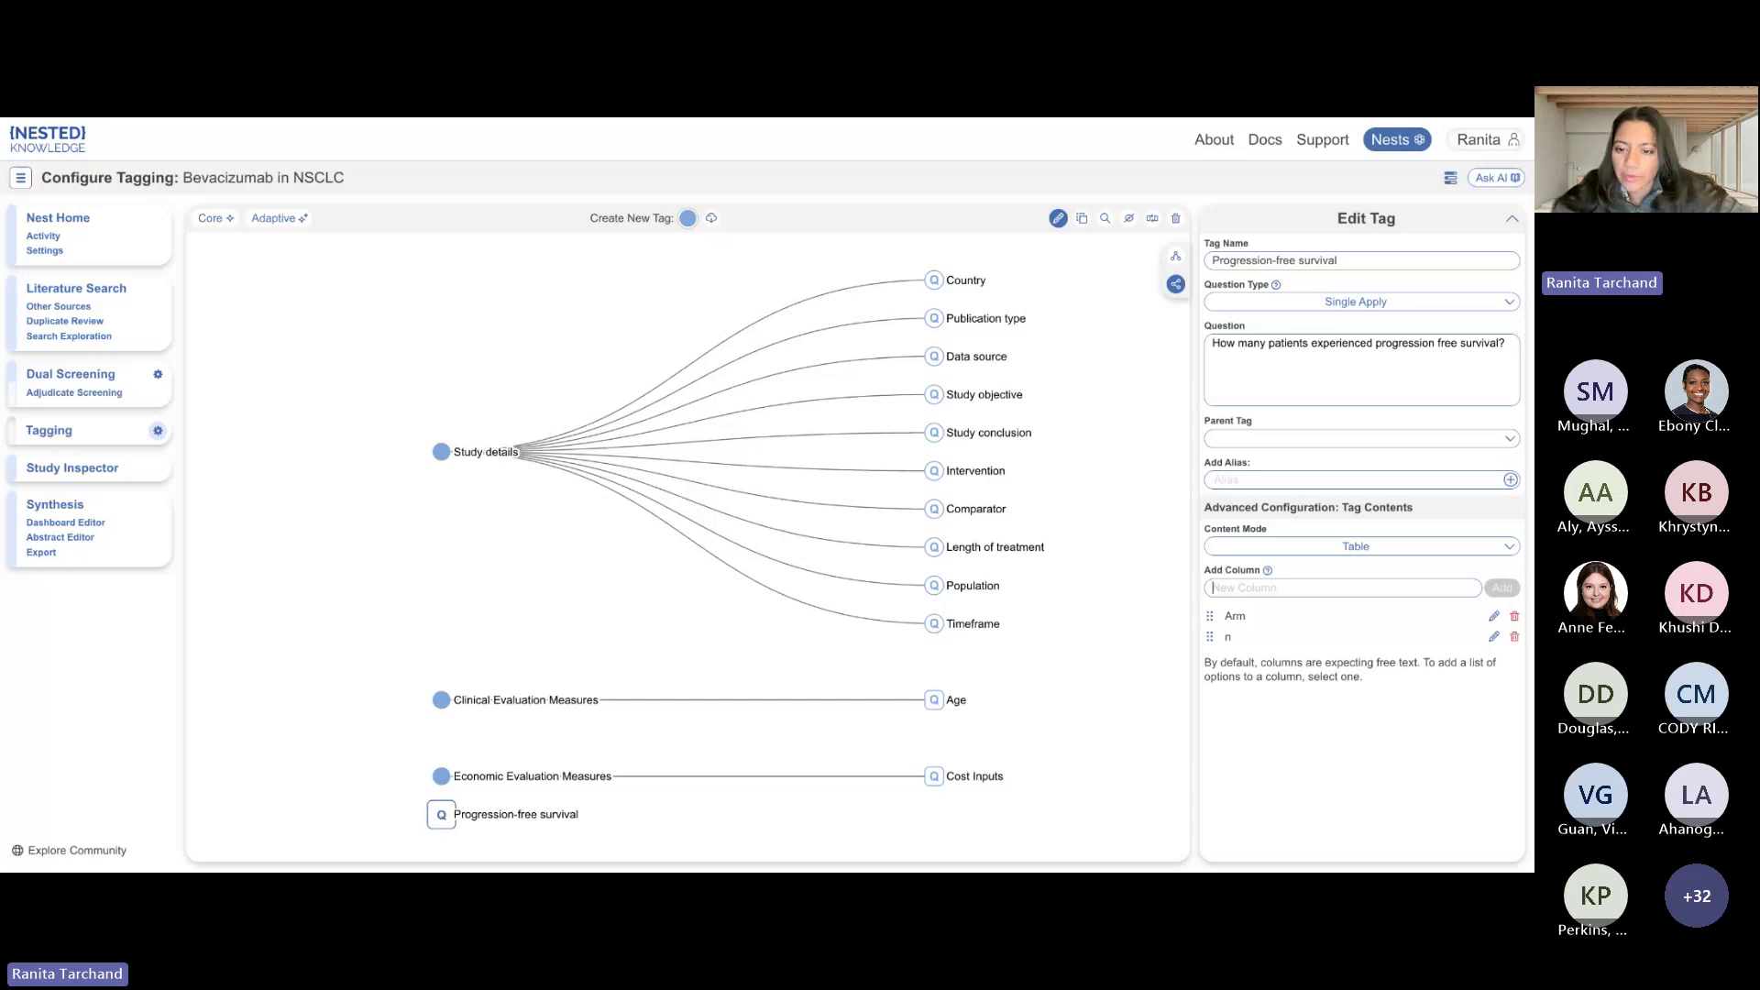
text(%)
key(Return)
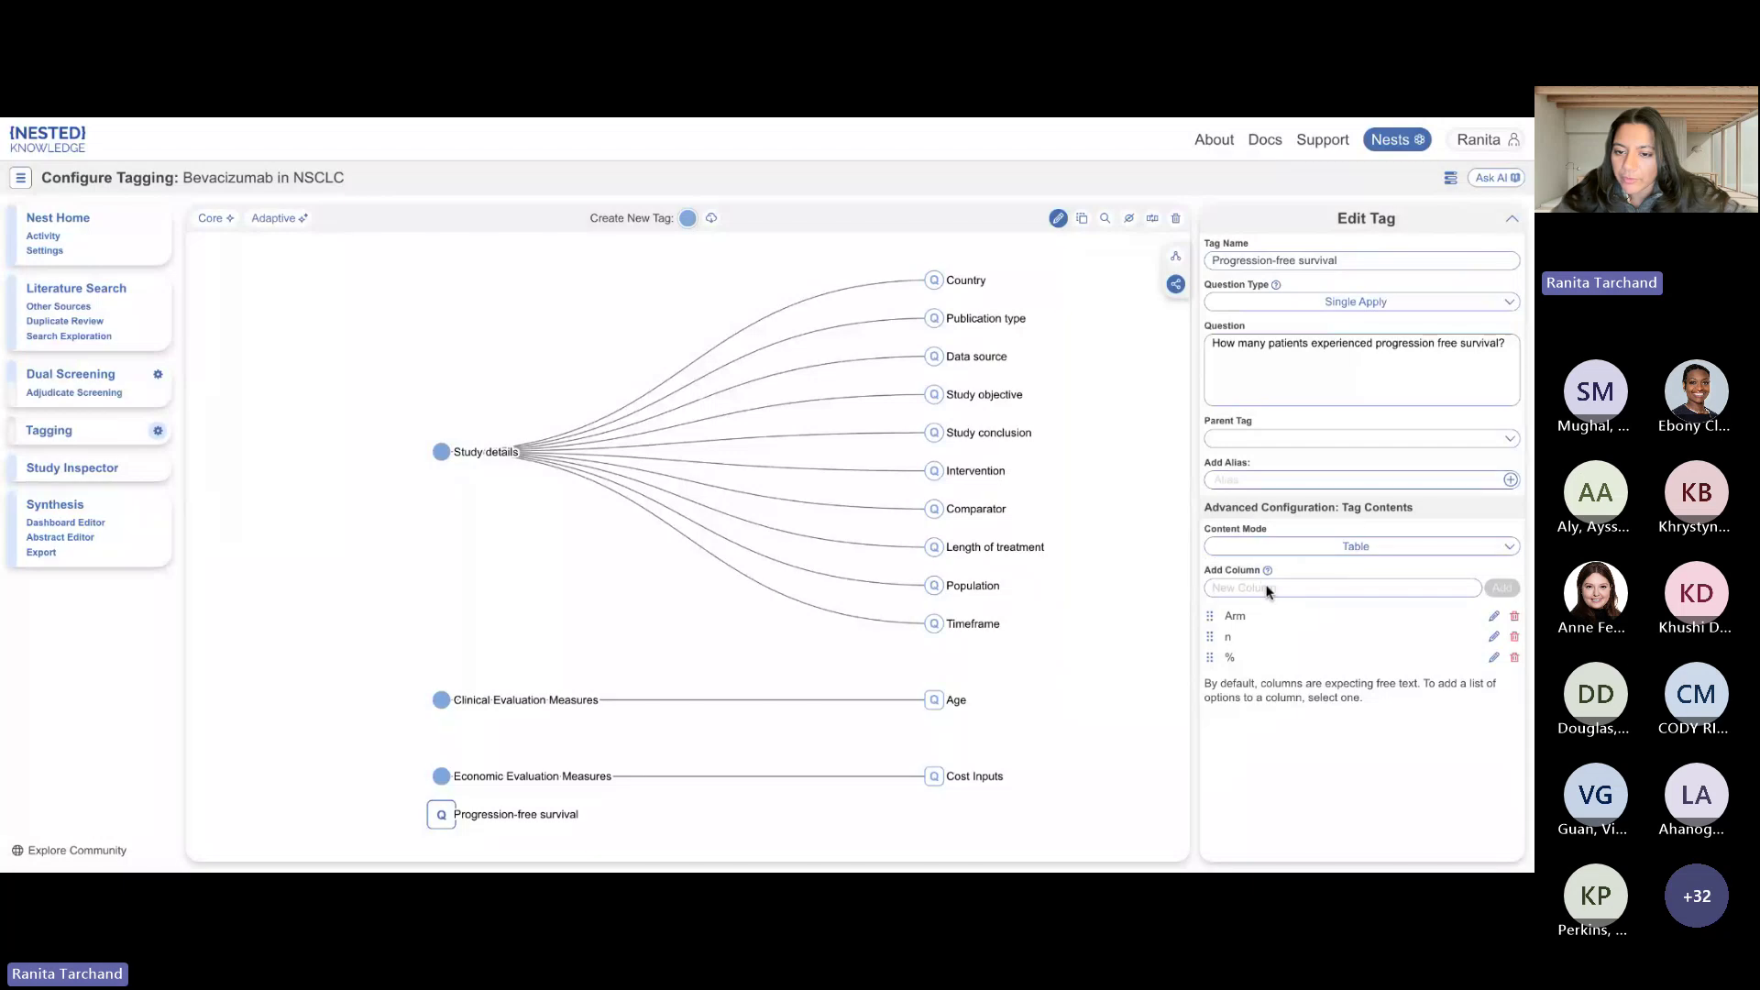
Add a Timeframe column directly after Arm in the Progression-free survival table and nest the tag under Clinical Evaluation Measures.
text(T)
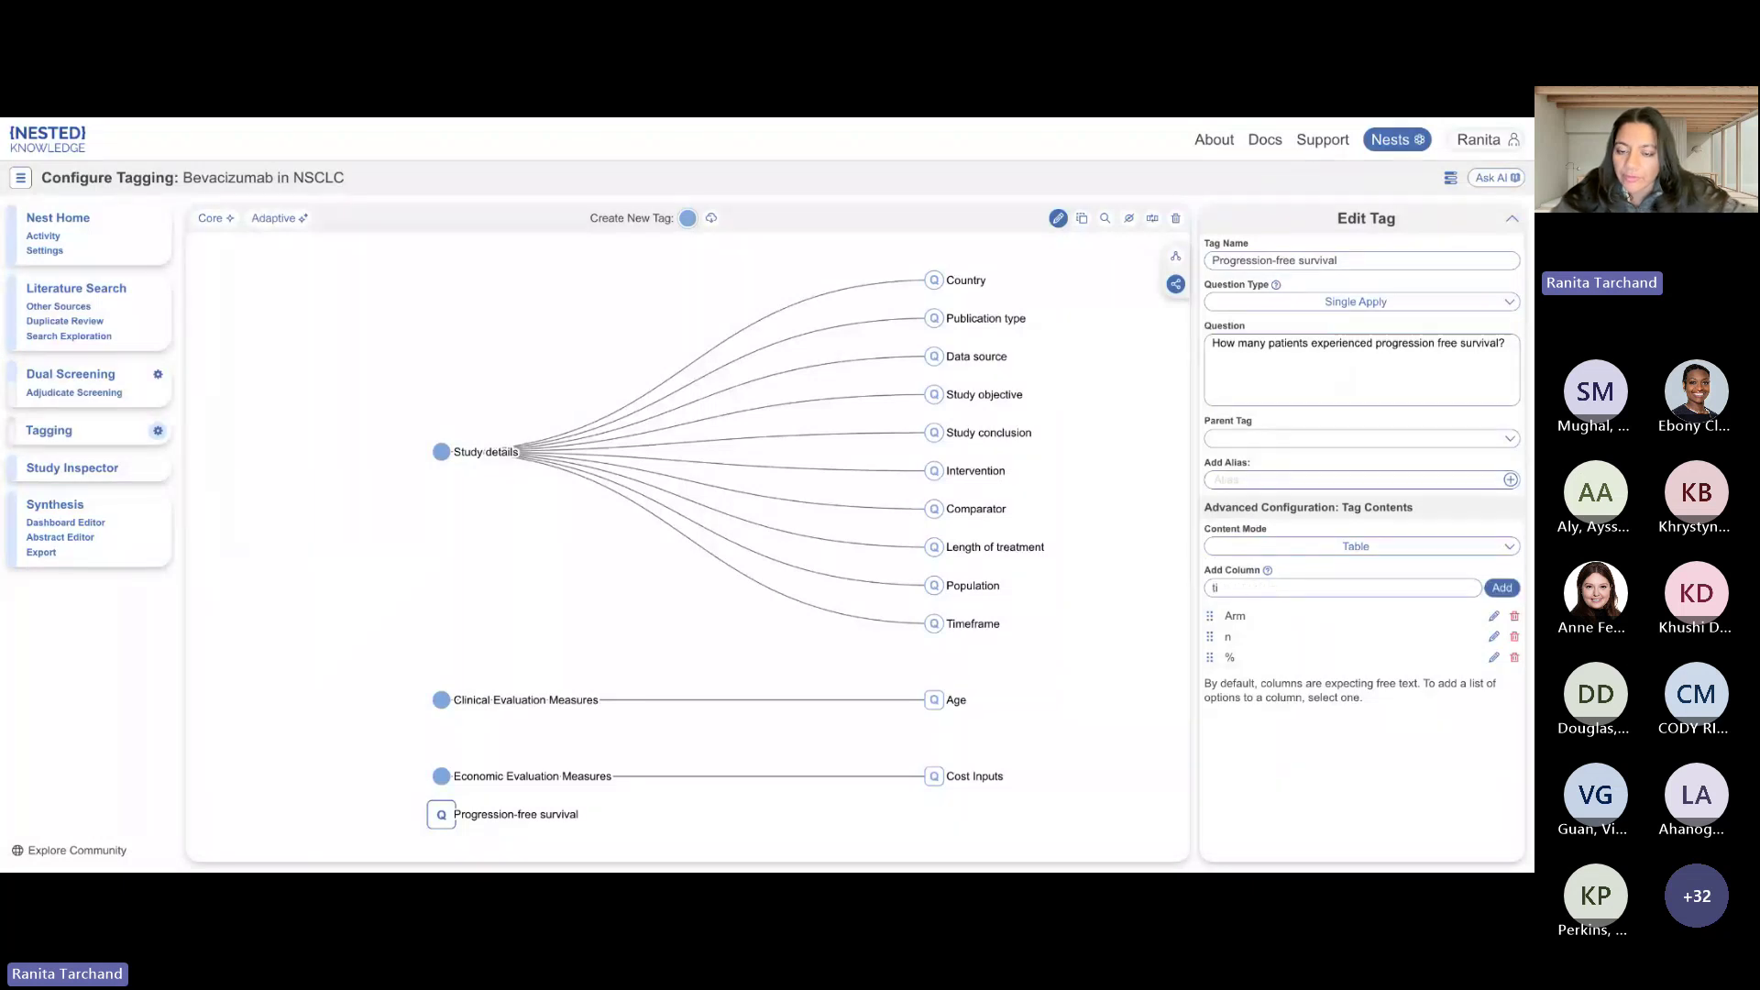
text(imeframe)
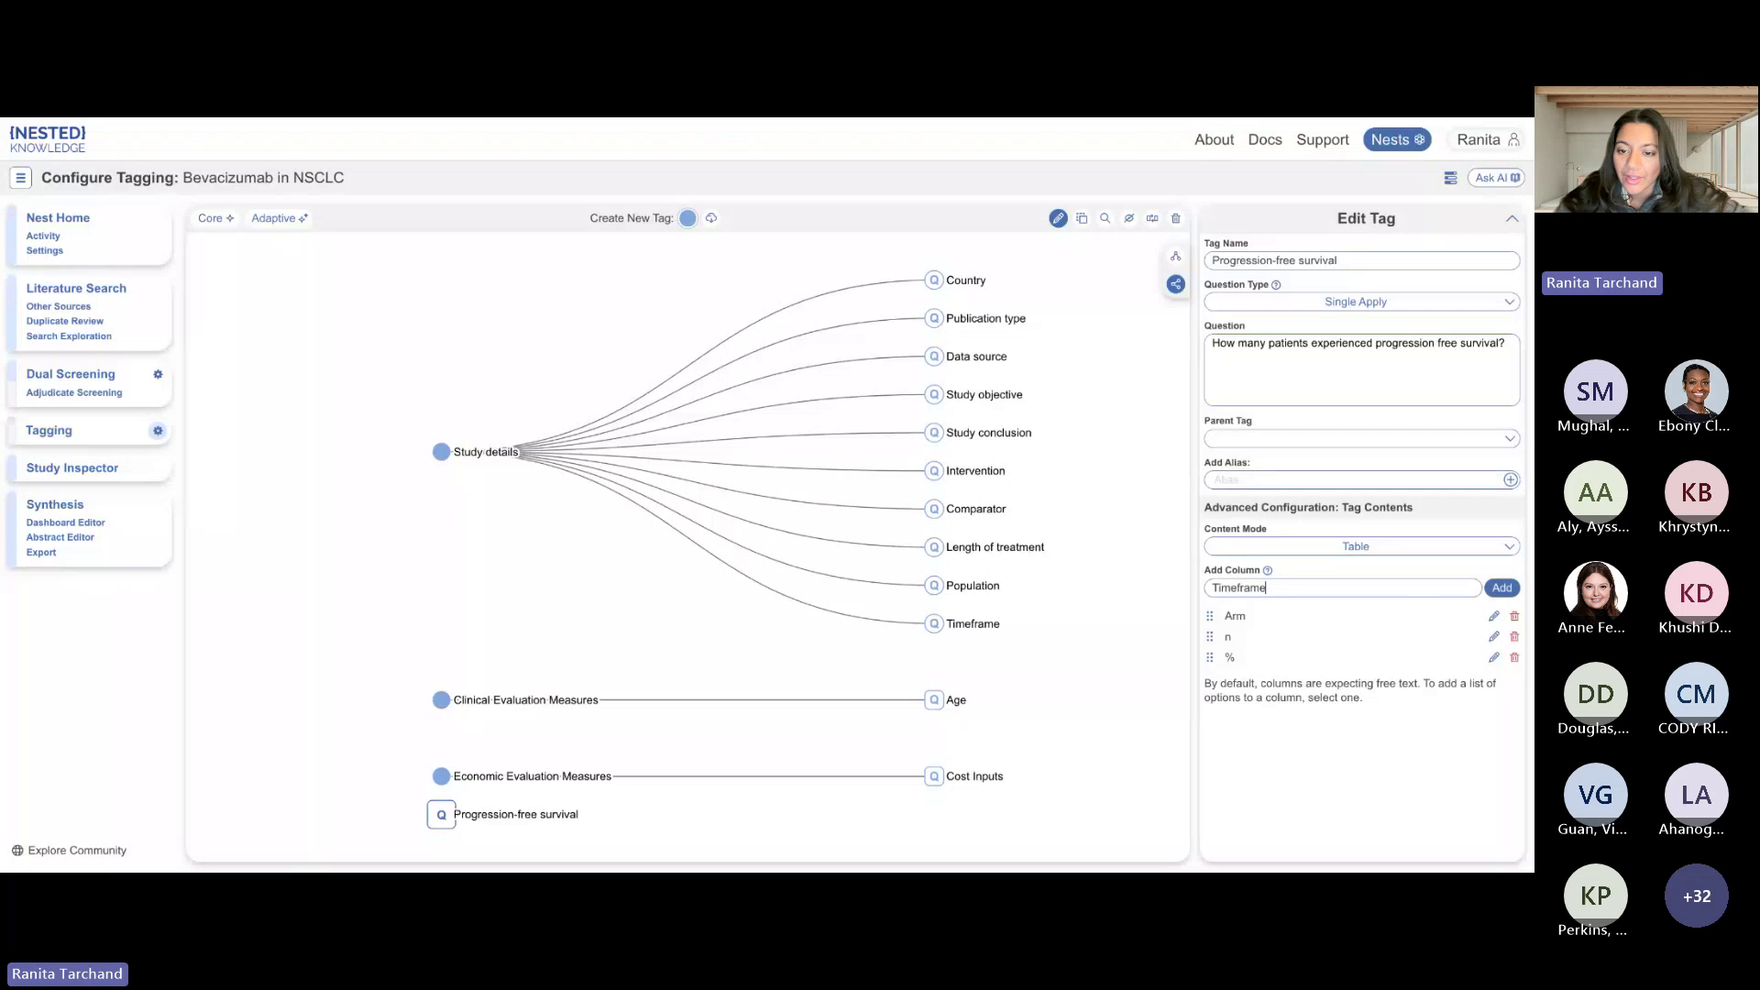
click(1502, 588)
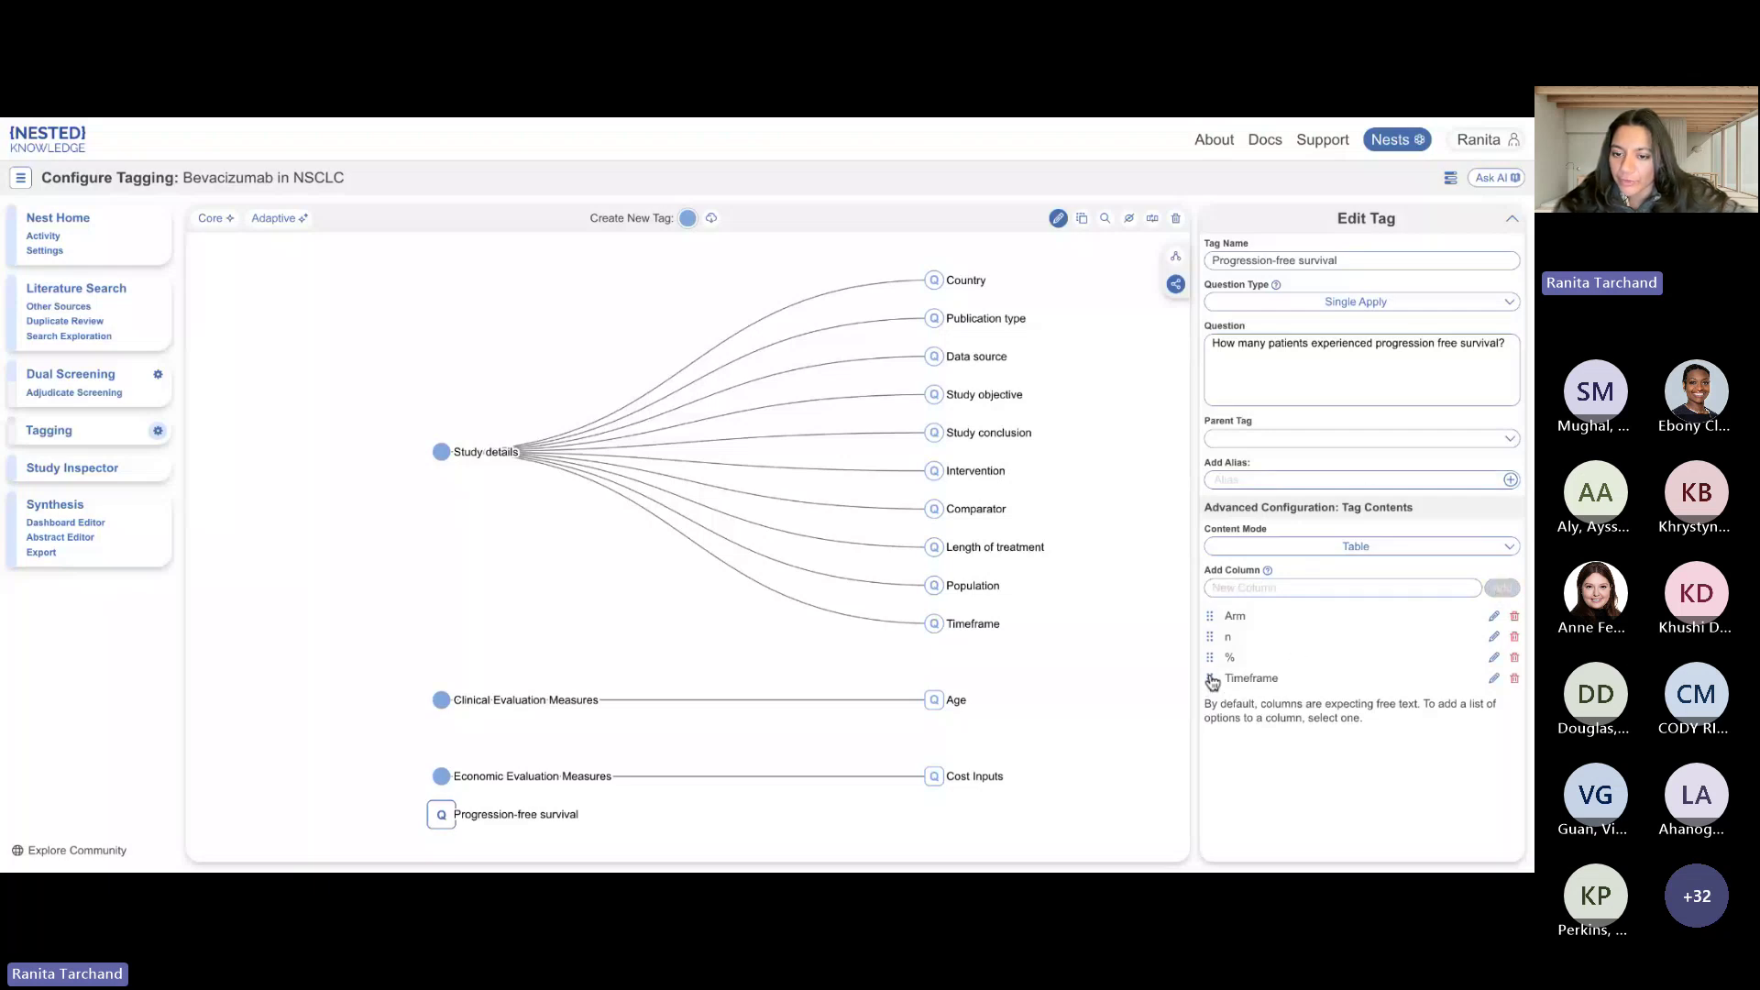
drag(1211, 681, 1211, 637)
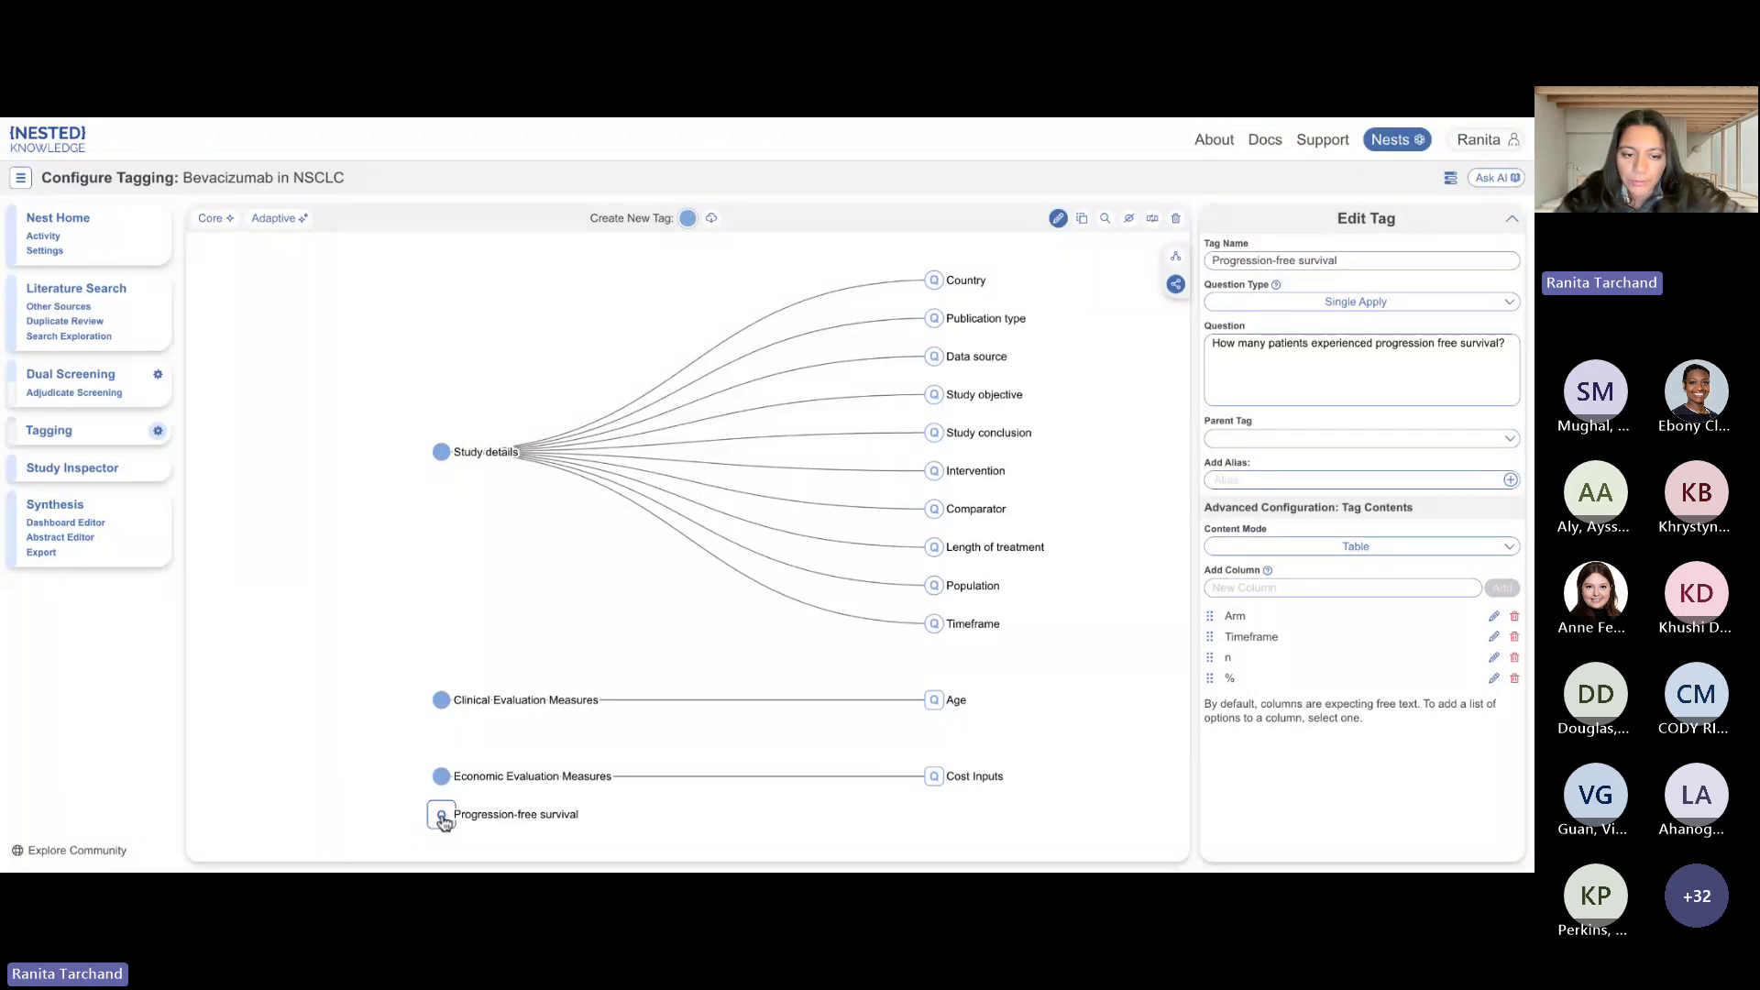
drag(441, 815, 562, 715)
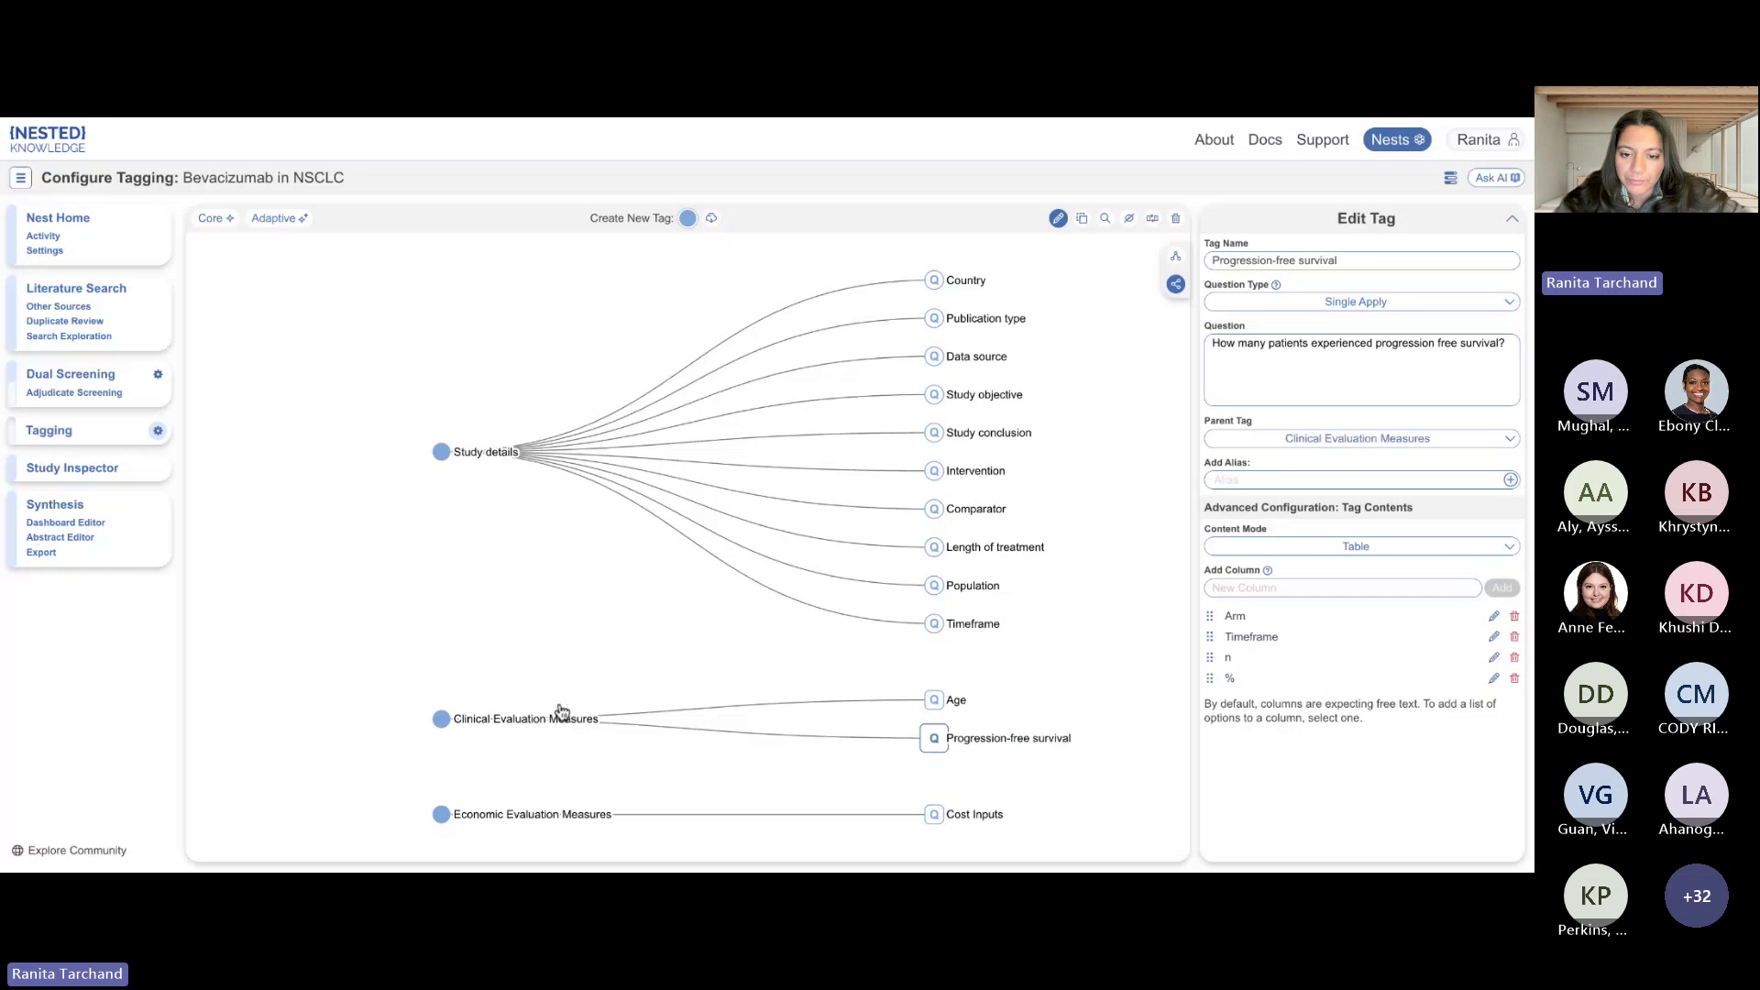
click(1102, 596)
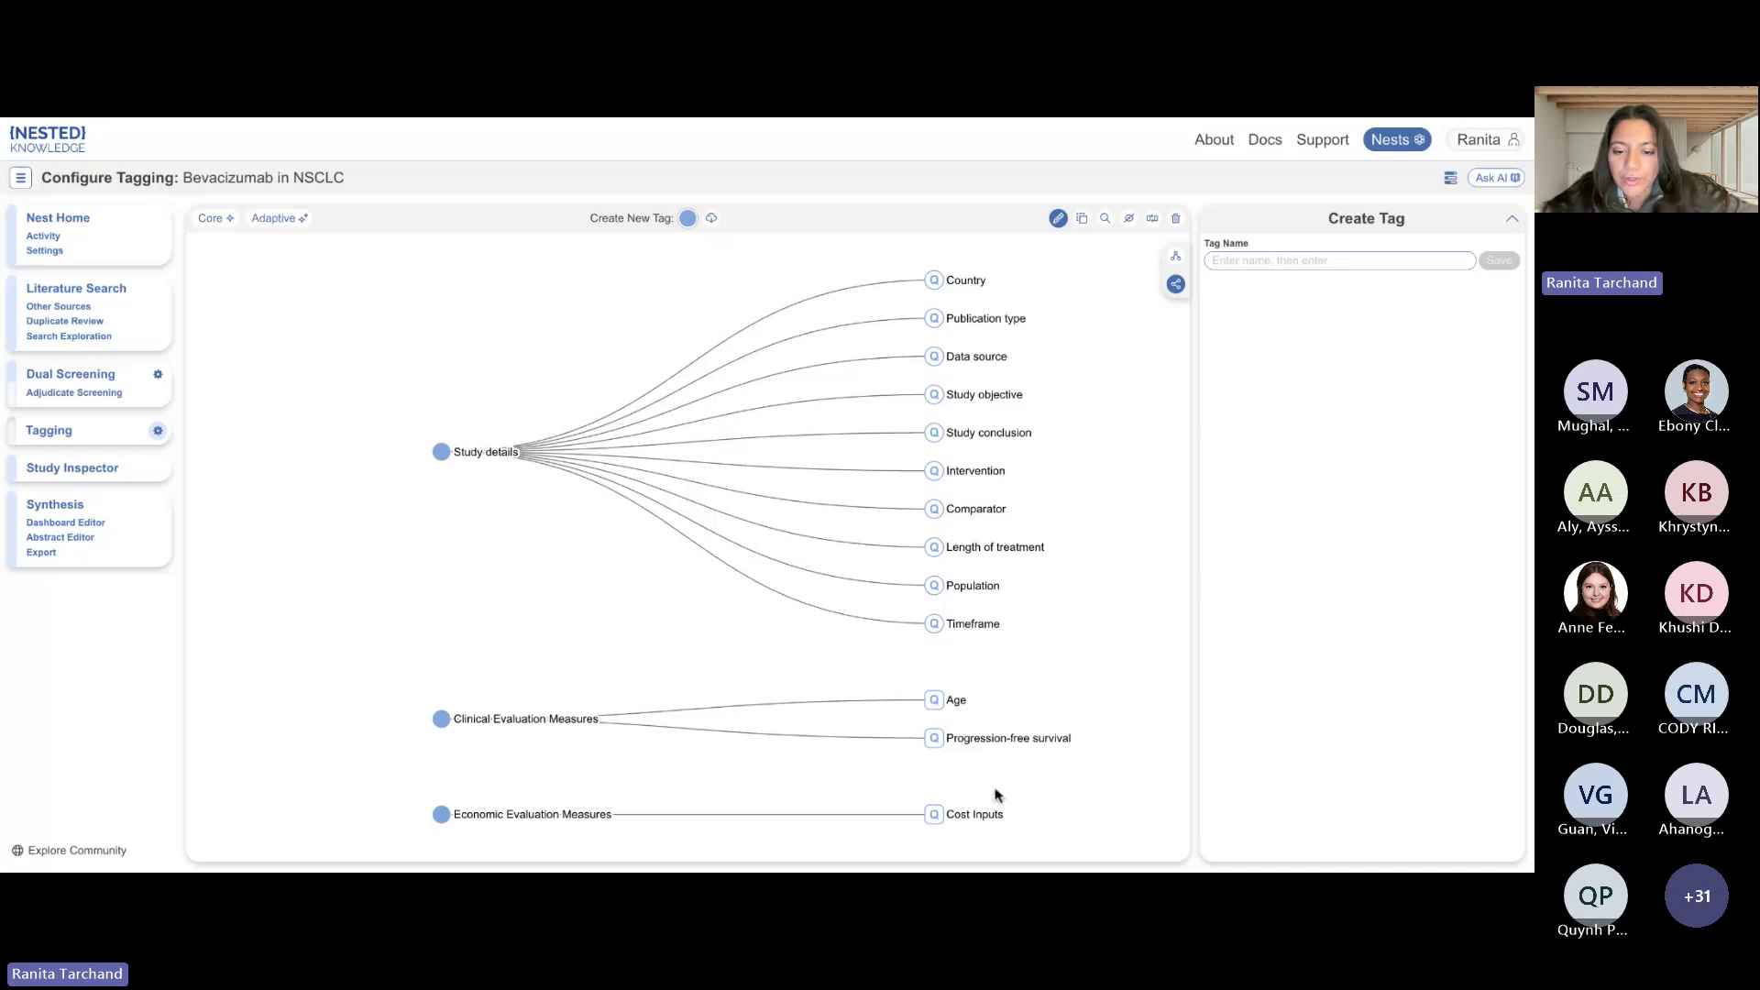
Review the Cost Inputs tag's configuration and create a new tag named "Economic Data" with question type Single Apply.
click(967, 825)
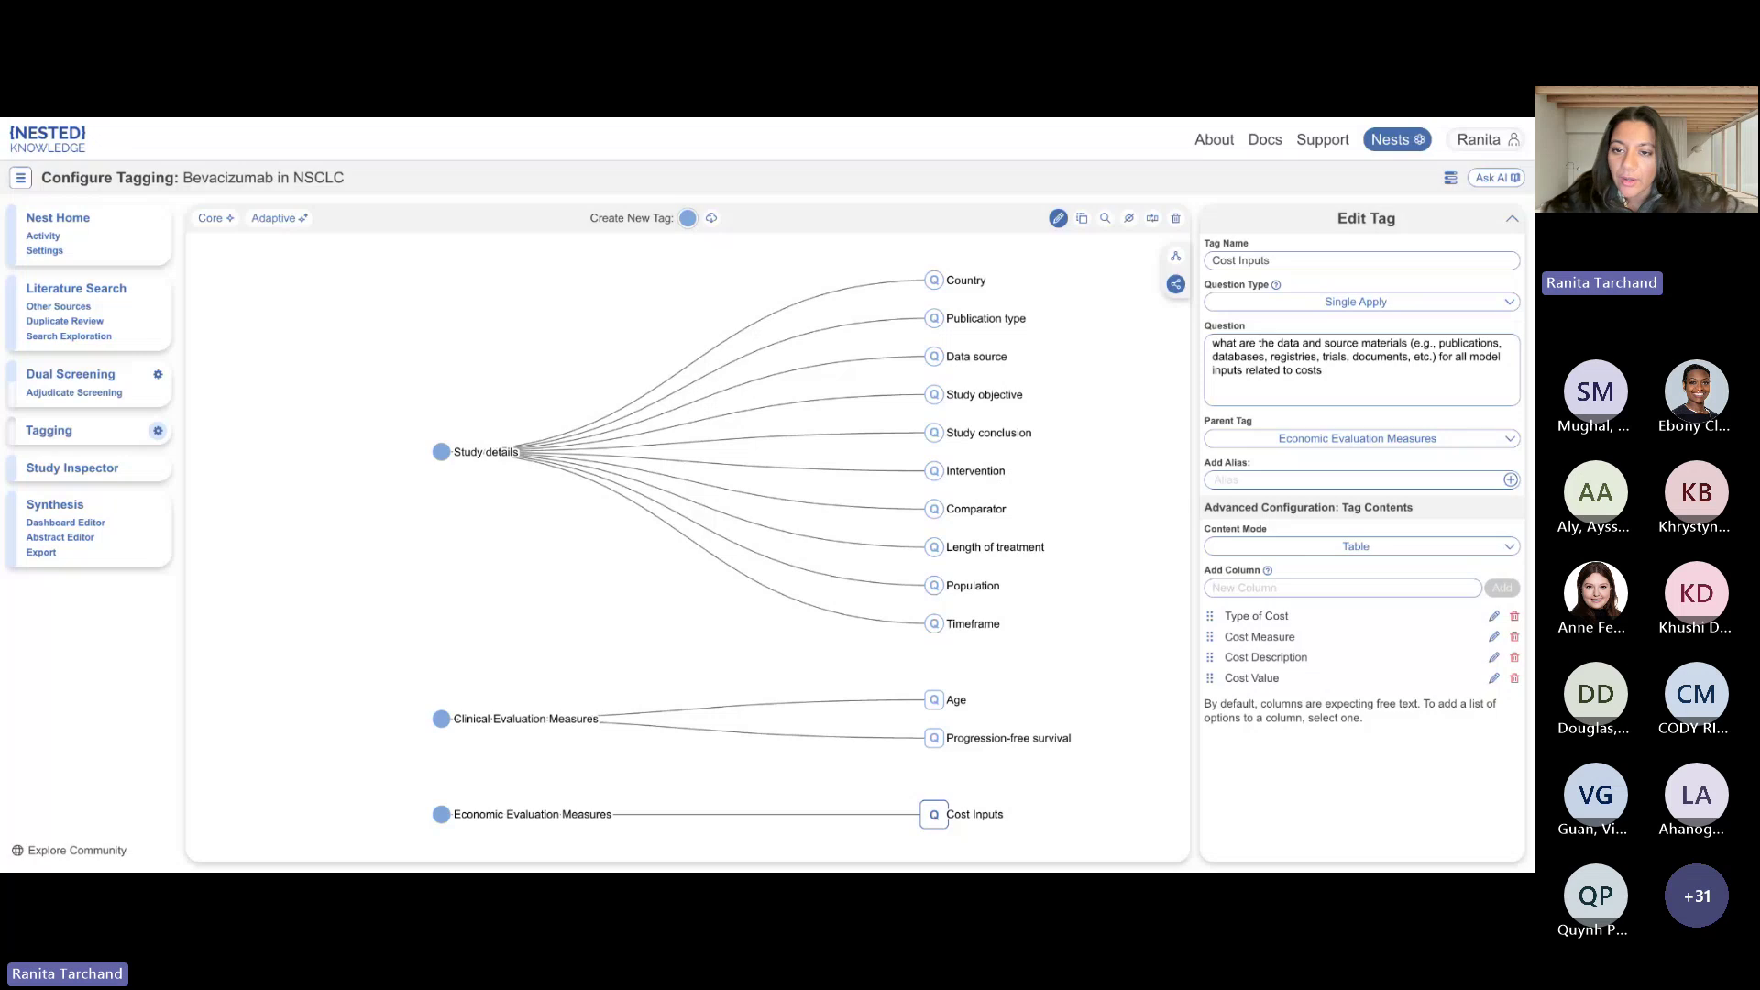
click(689, 222)
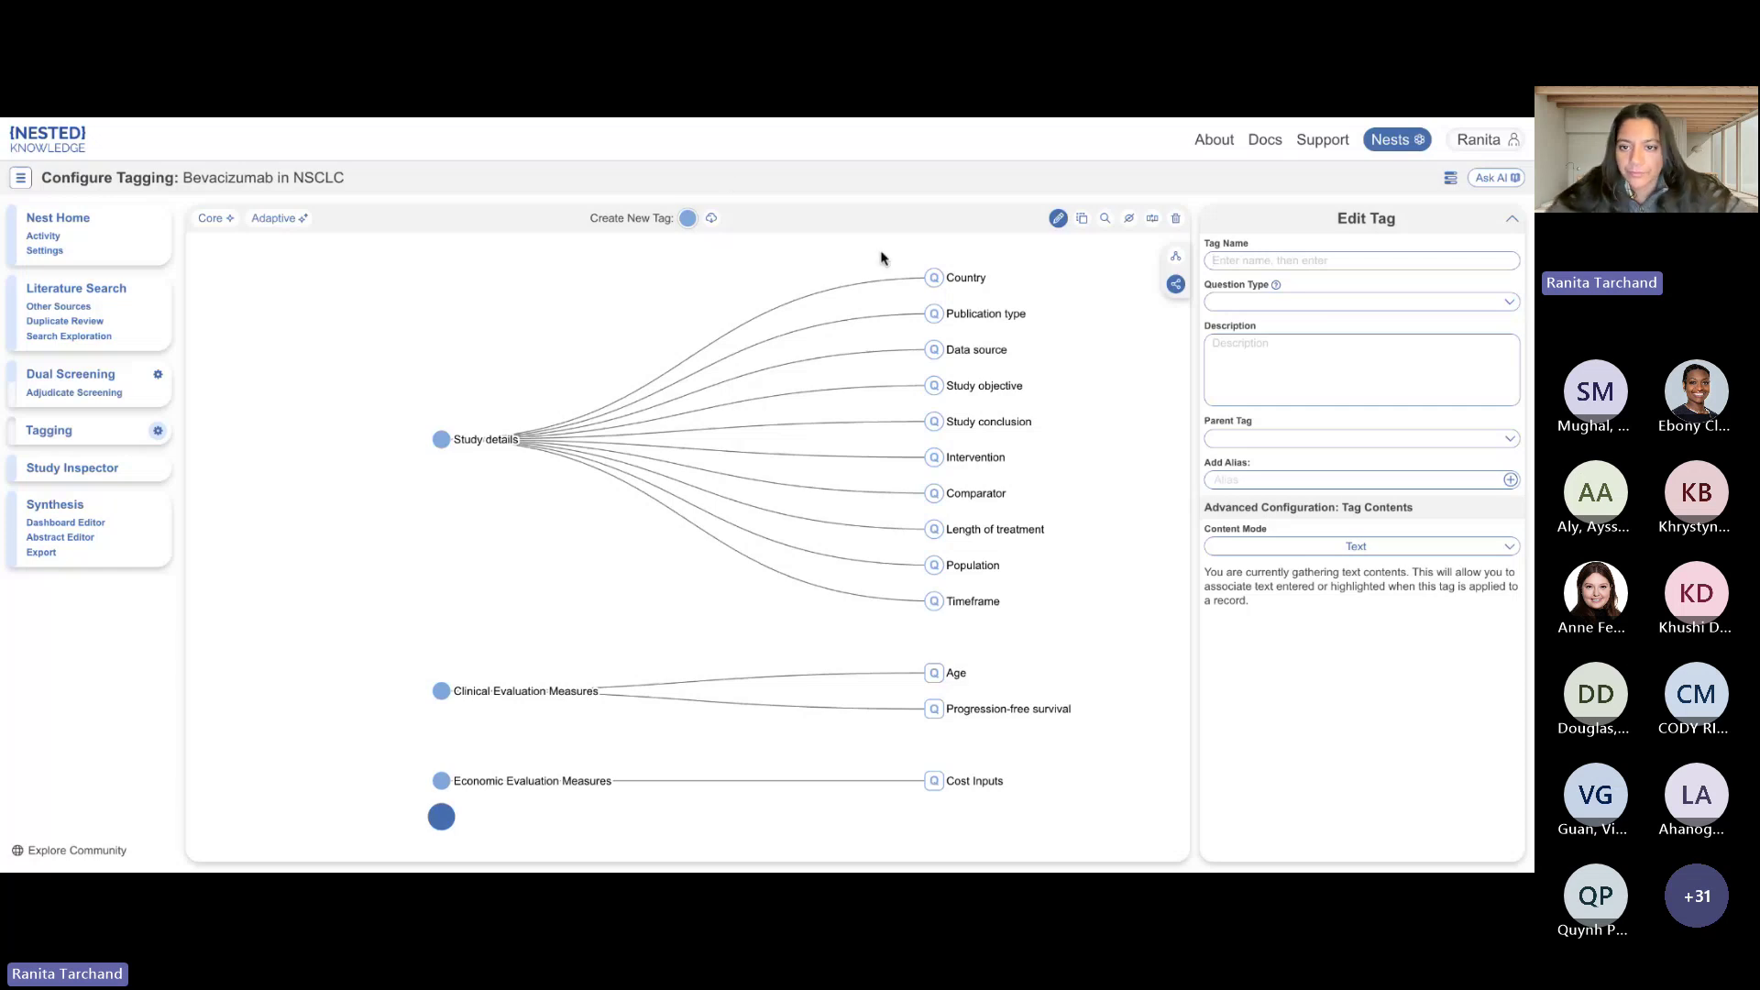
text(Economic Data)
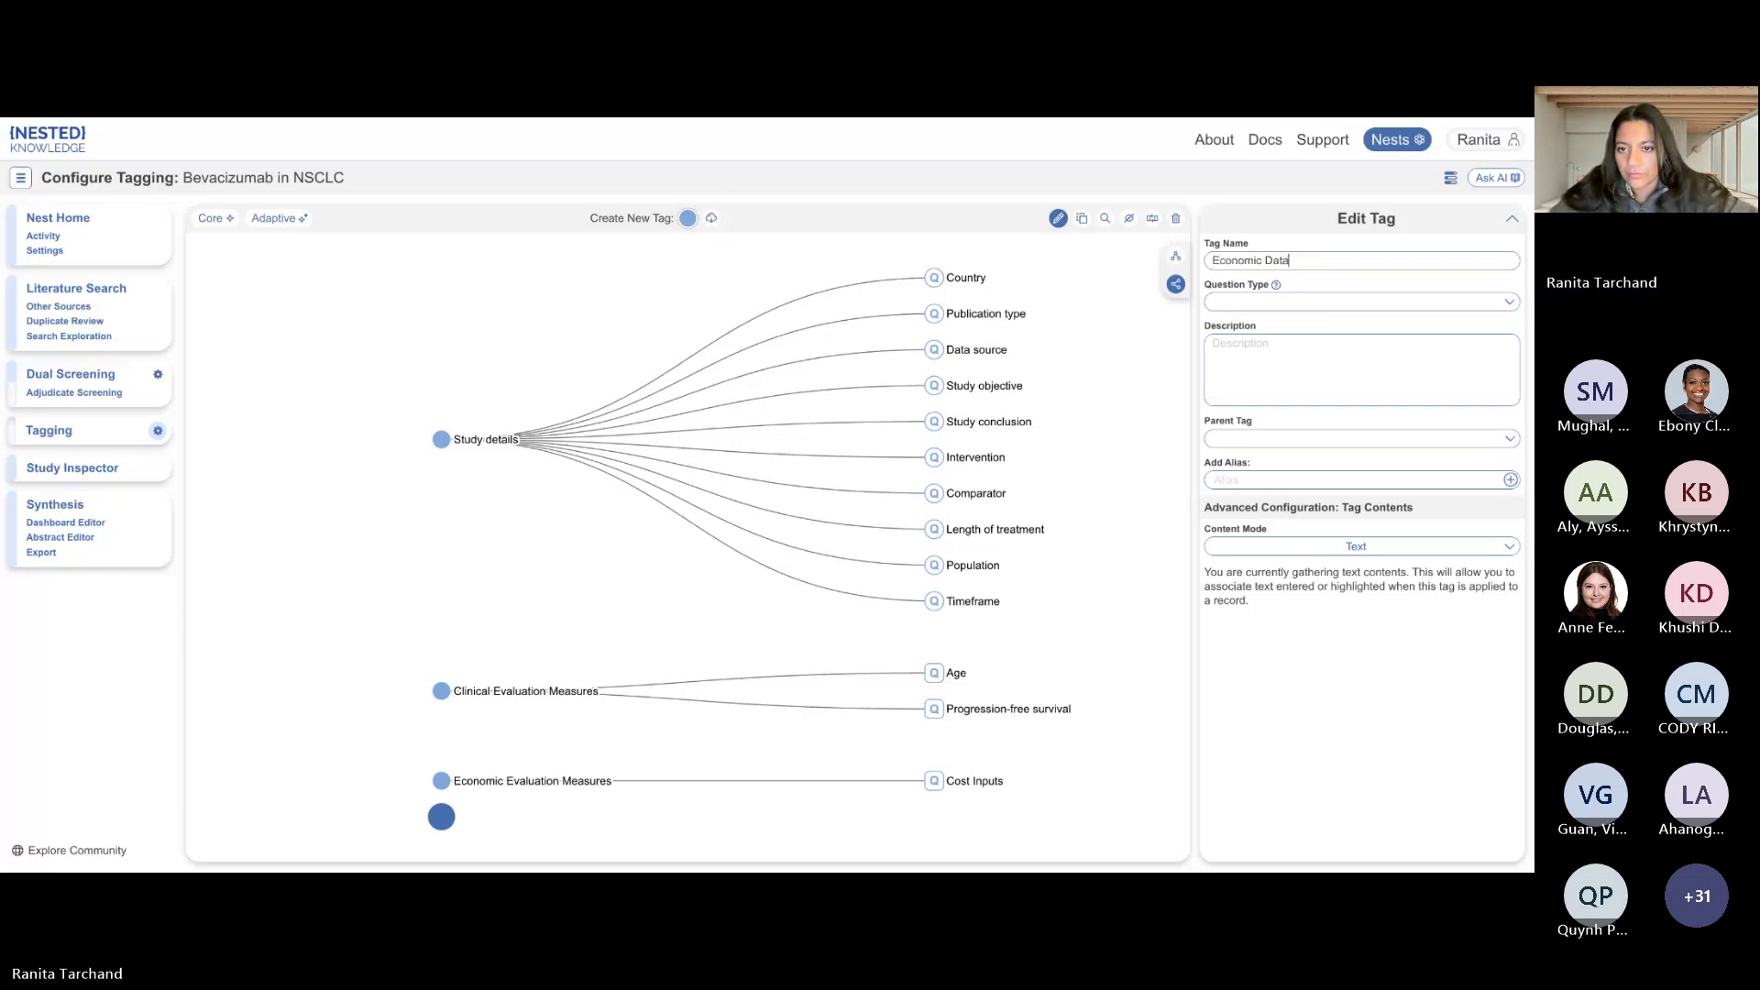
click(1328, 302)
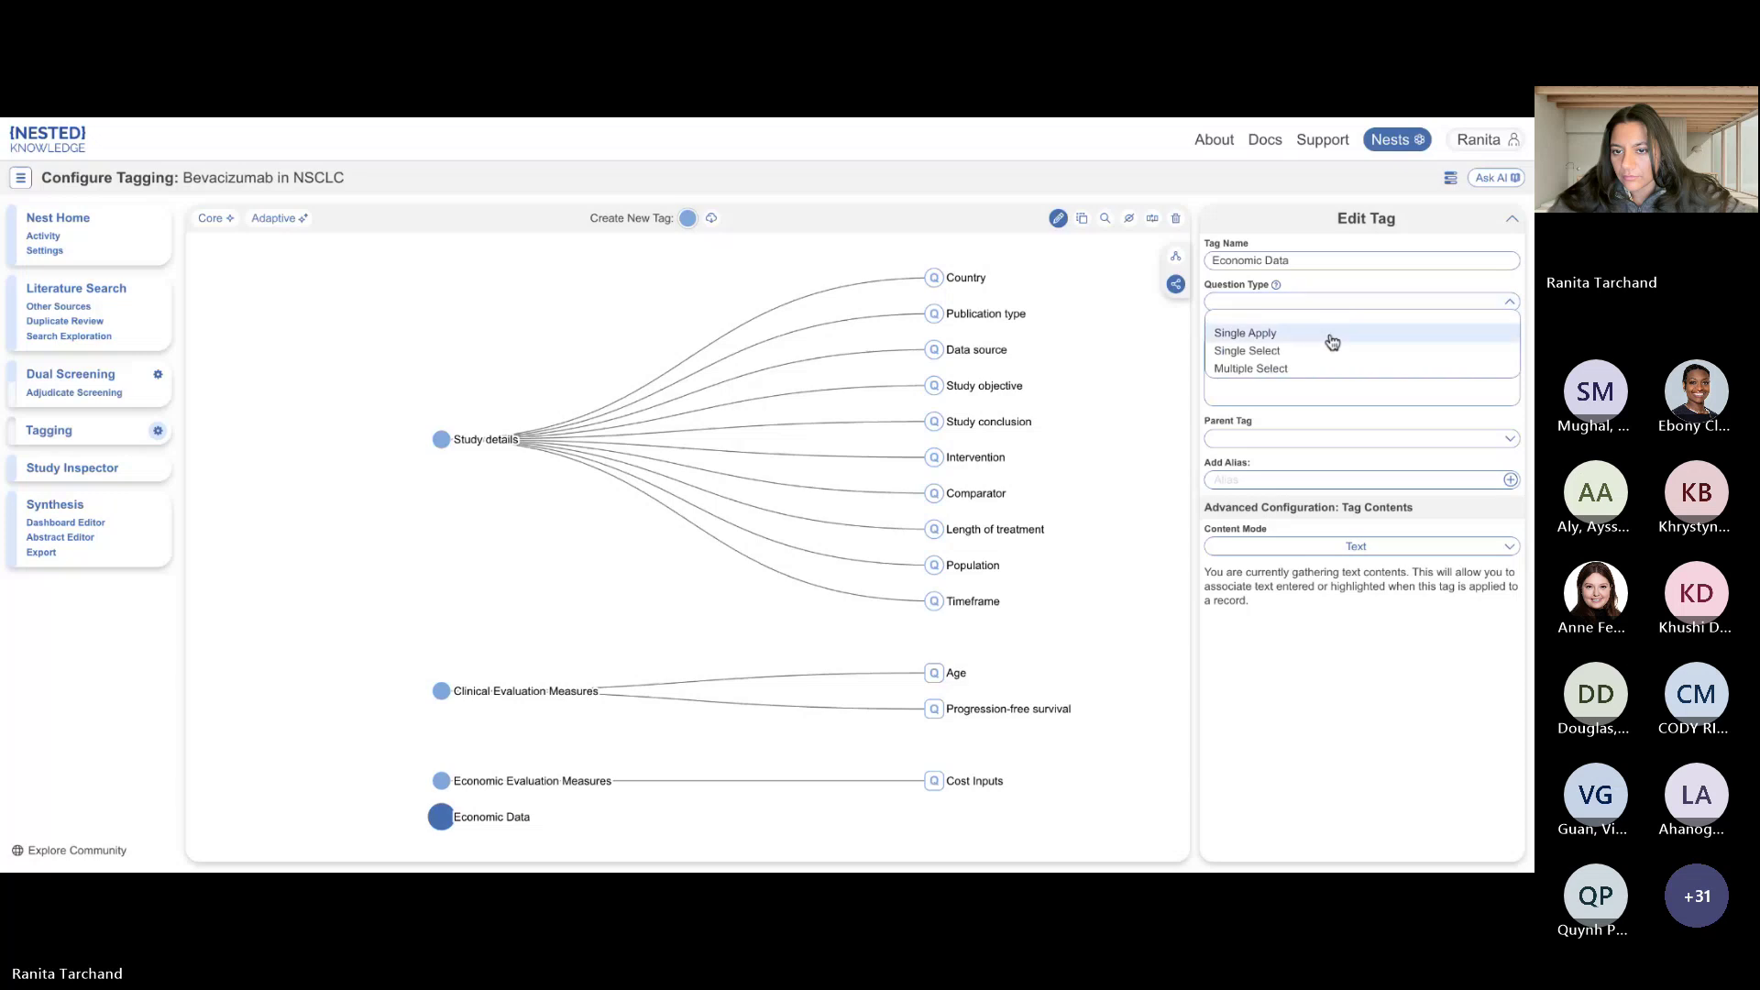
click(1332, 341)
Set the Economic Data tag's content mode to Table and add the columns Type of Cost and ICER Ratio.
click(1333, 546)
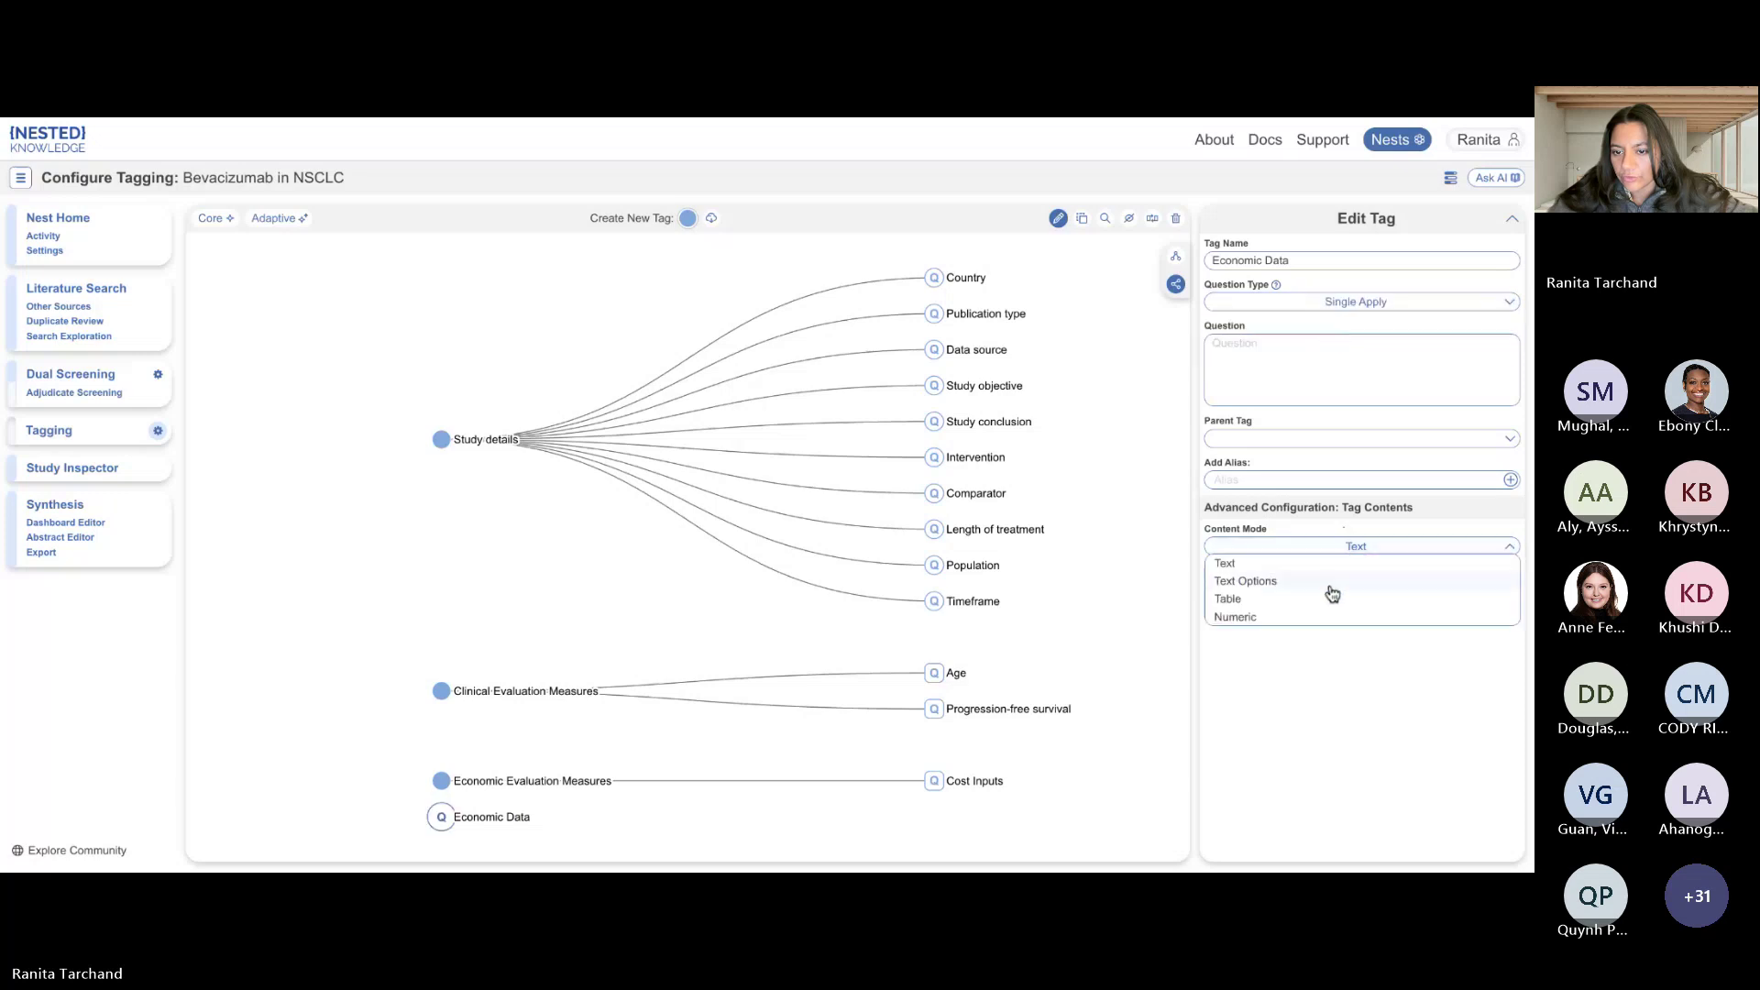
click(1326, 599)
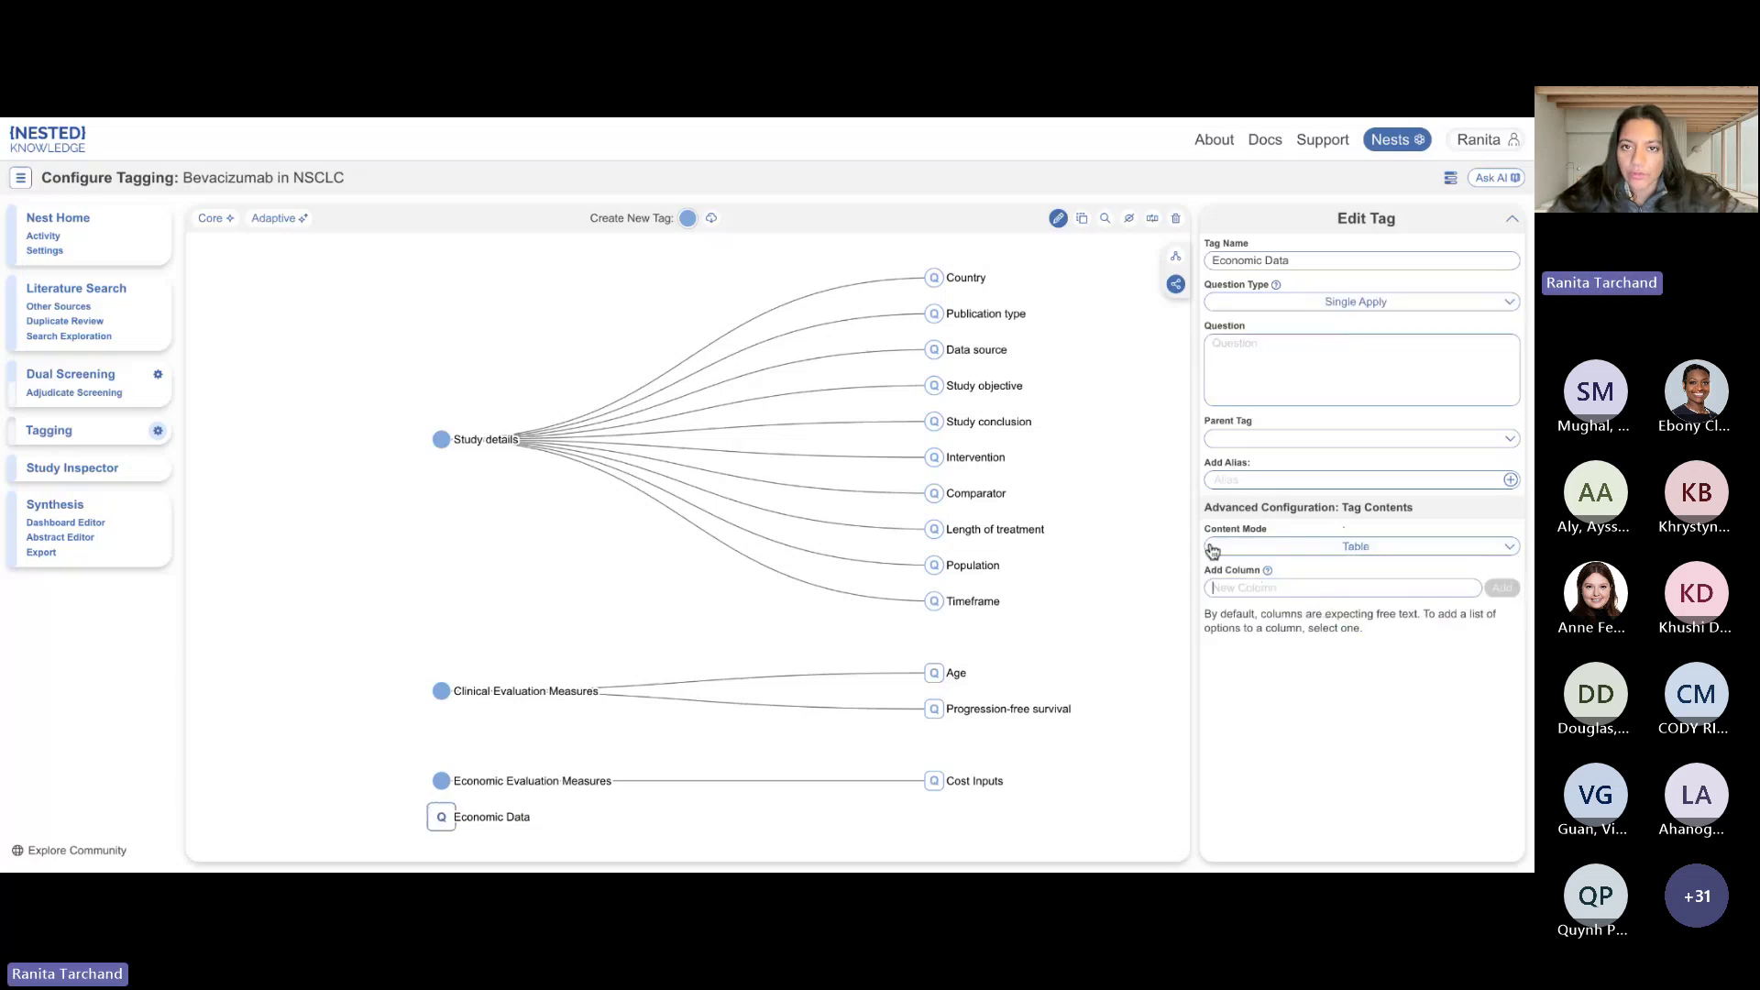
text(Type )
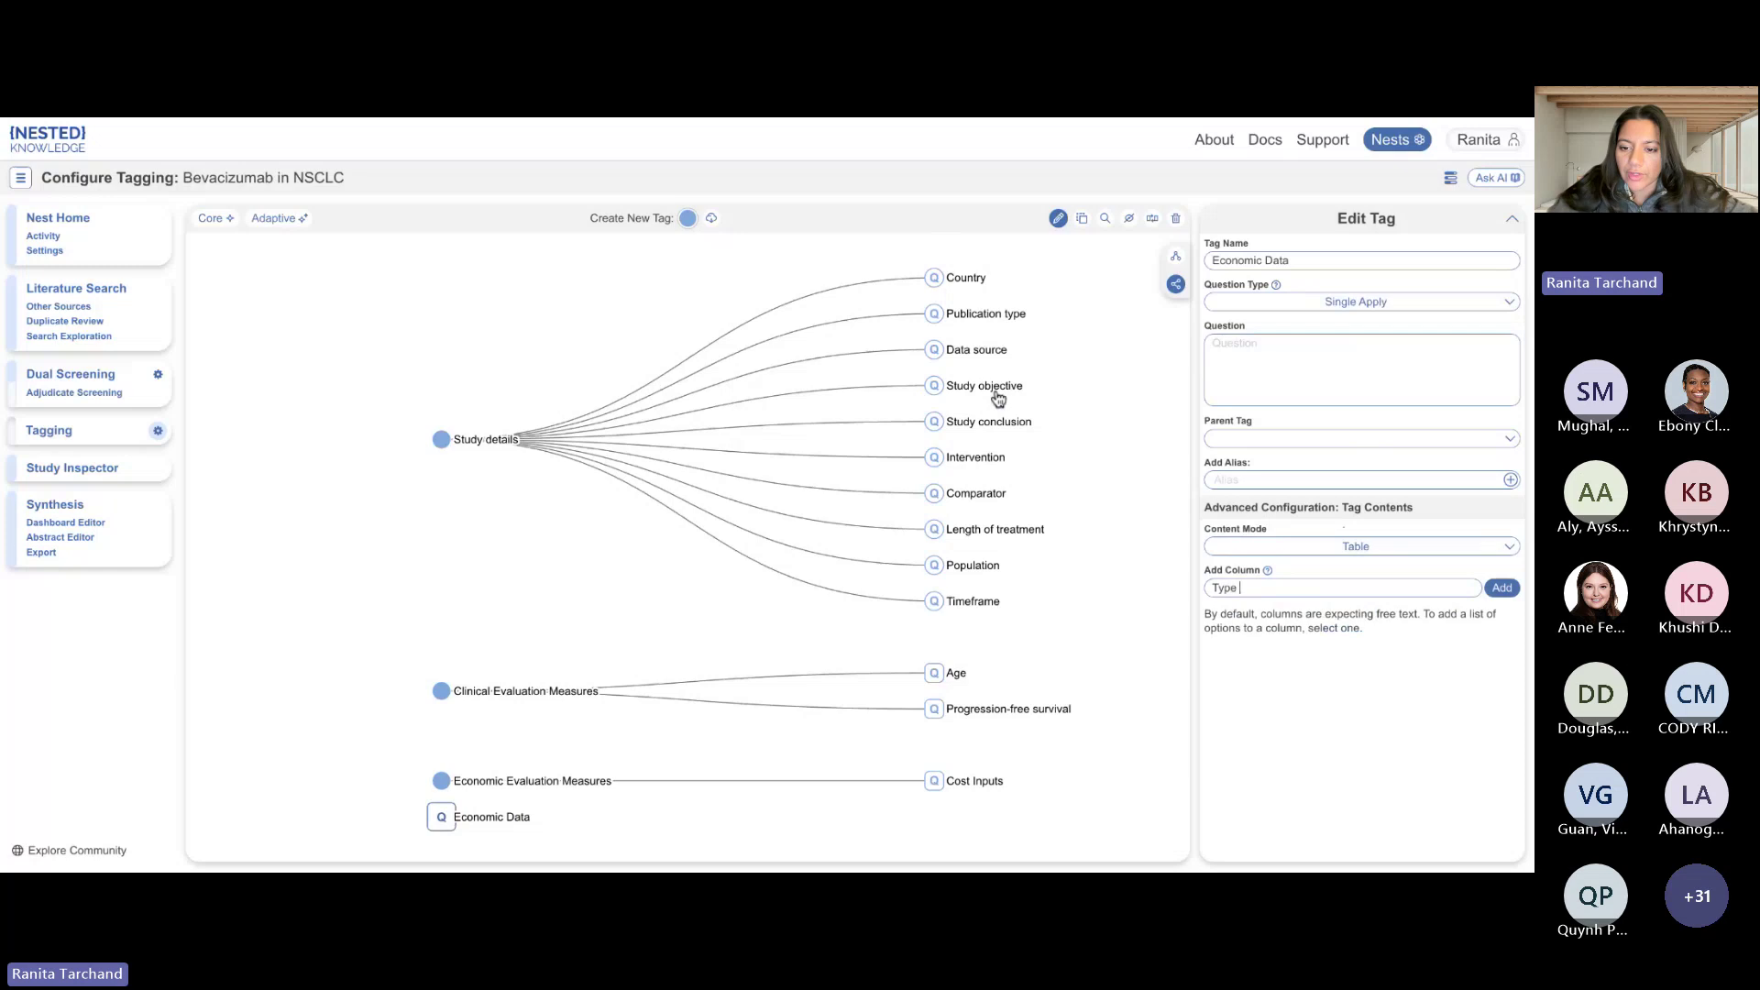
text(of Cost)
key(Return)
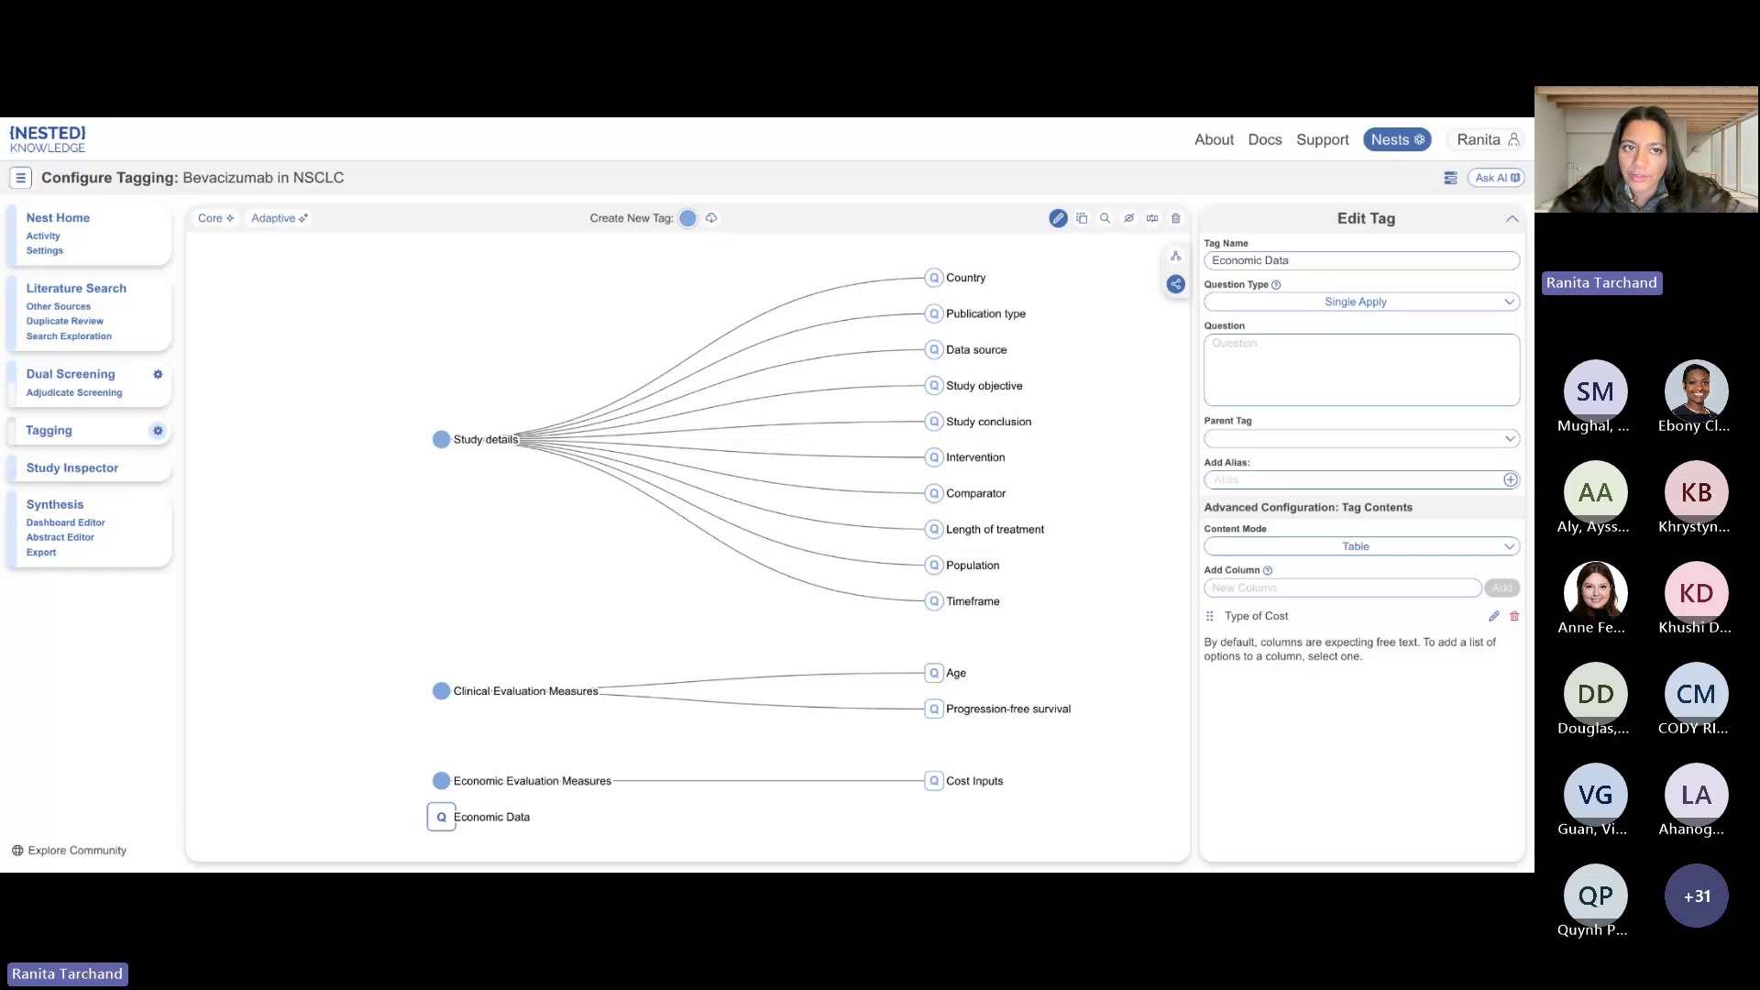
text(ICER Ra)
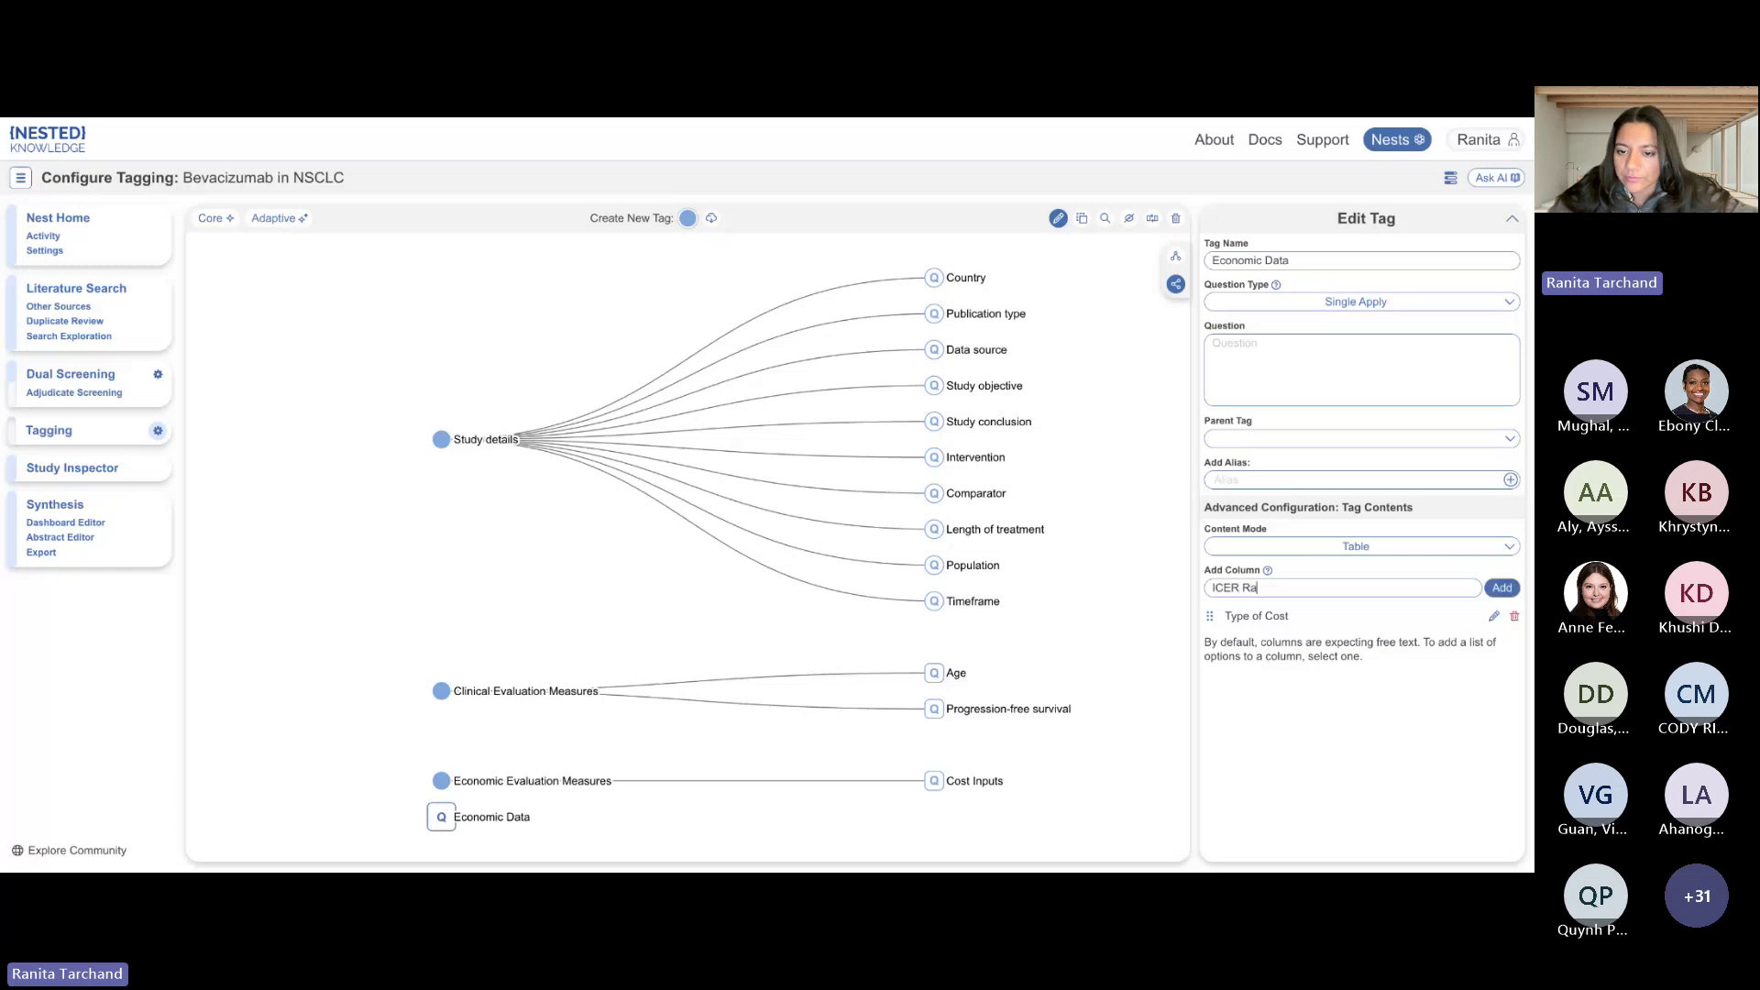
text(tio)
key(Return)
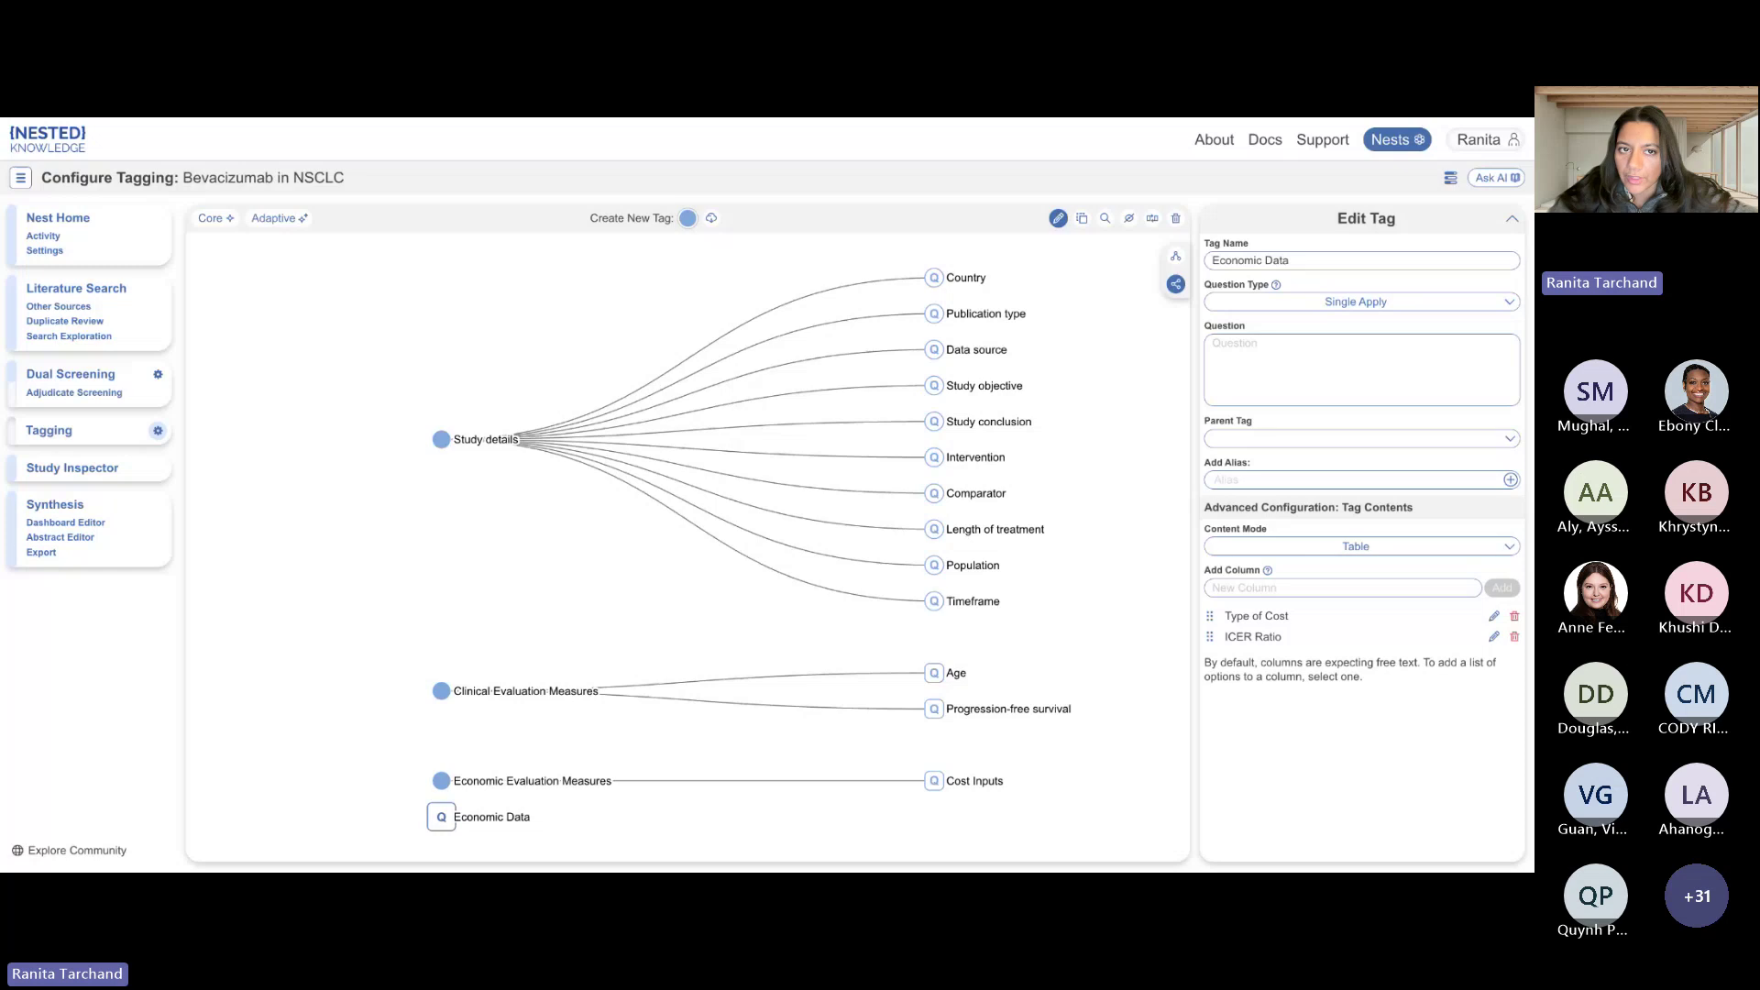
Add the columns Cost Measure and Currency to the Economic Data table and nest the tag under Economic Evaluation Measures.
text(Cost Measure)
key(Return)
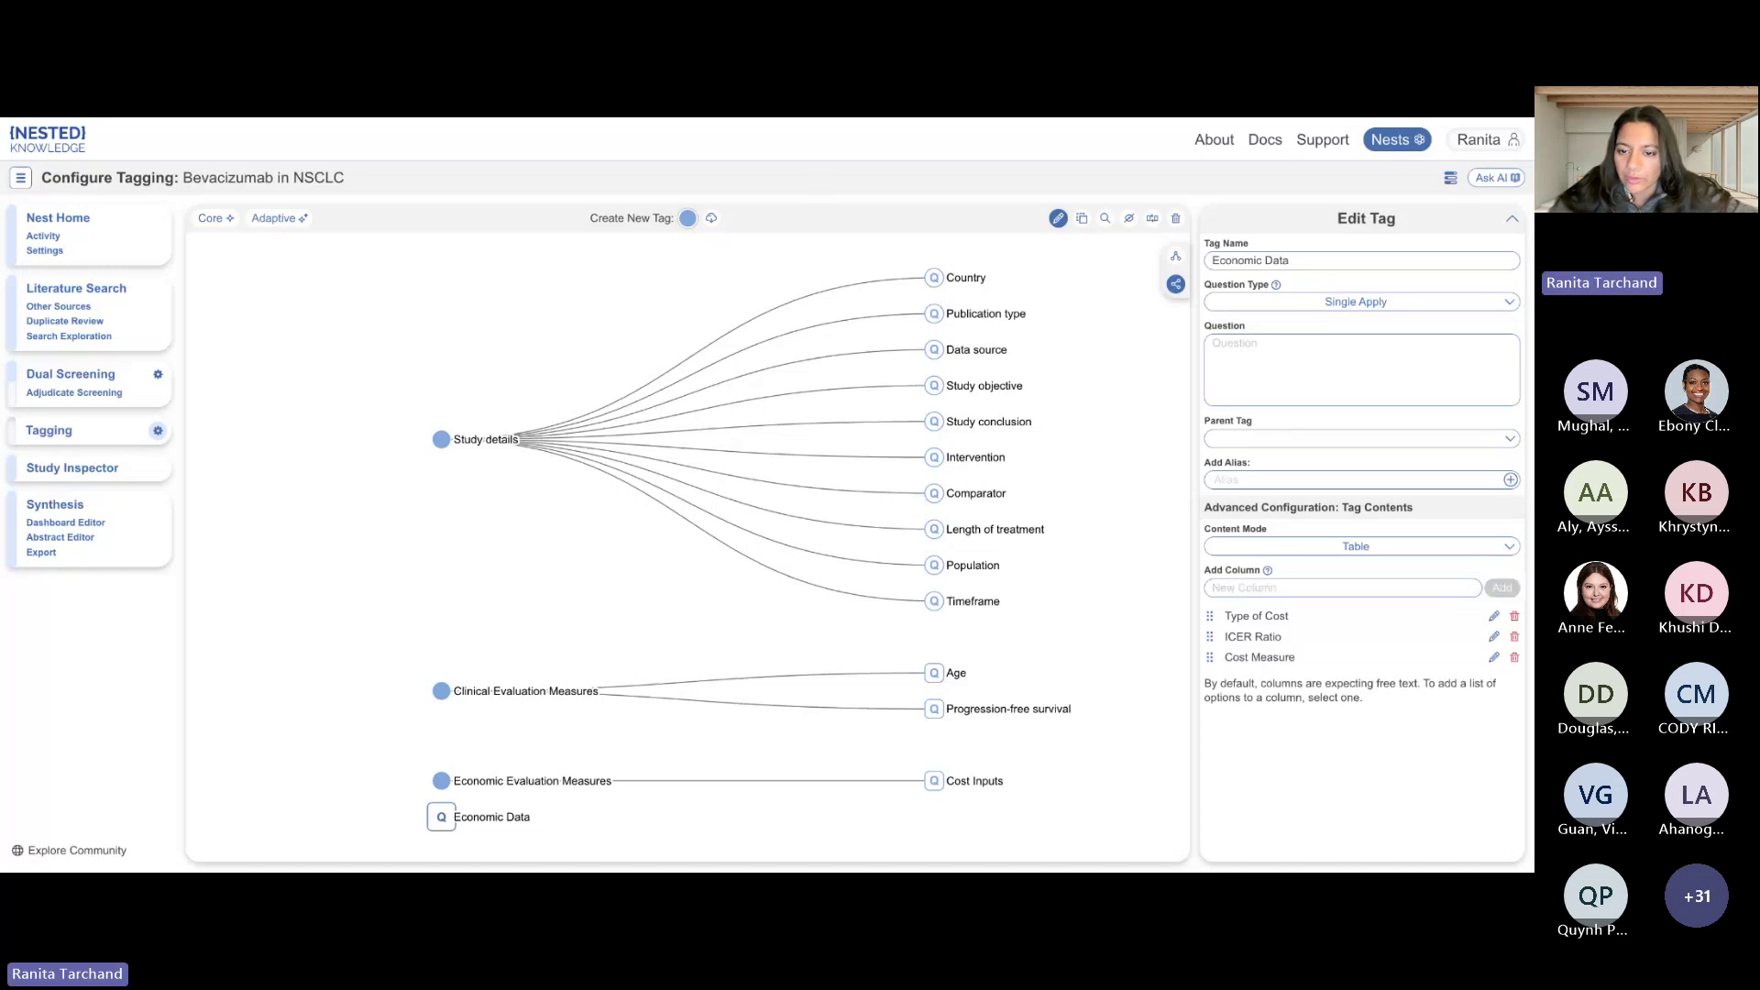
text(Currency)
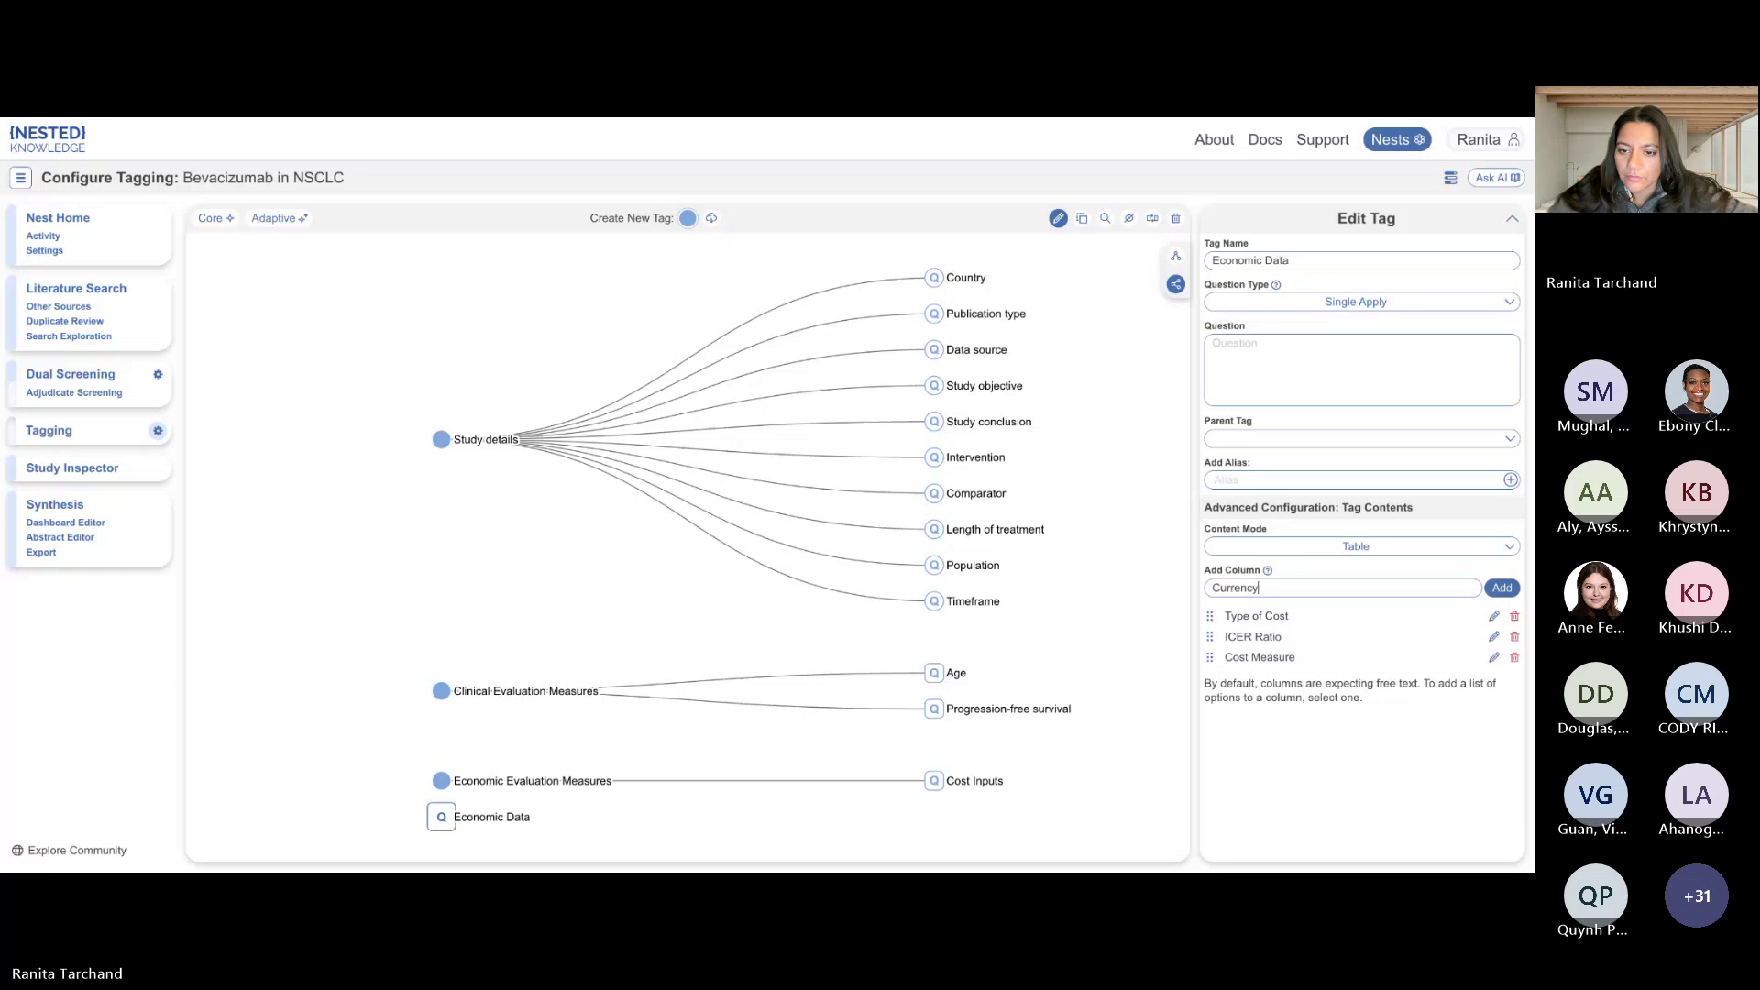
click(1500, 591)
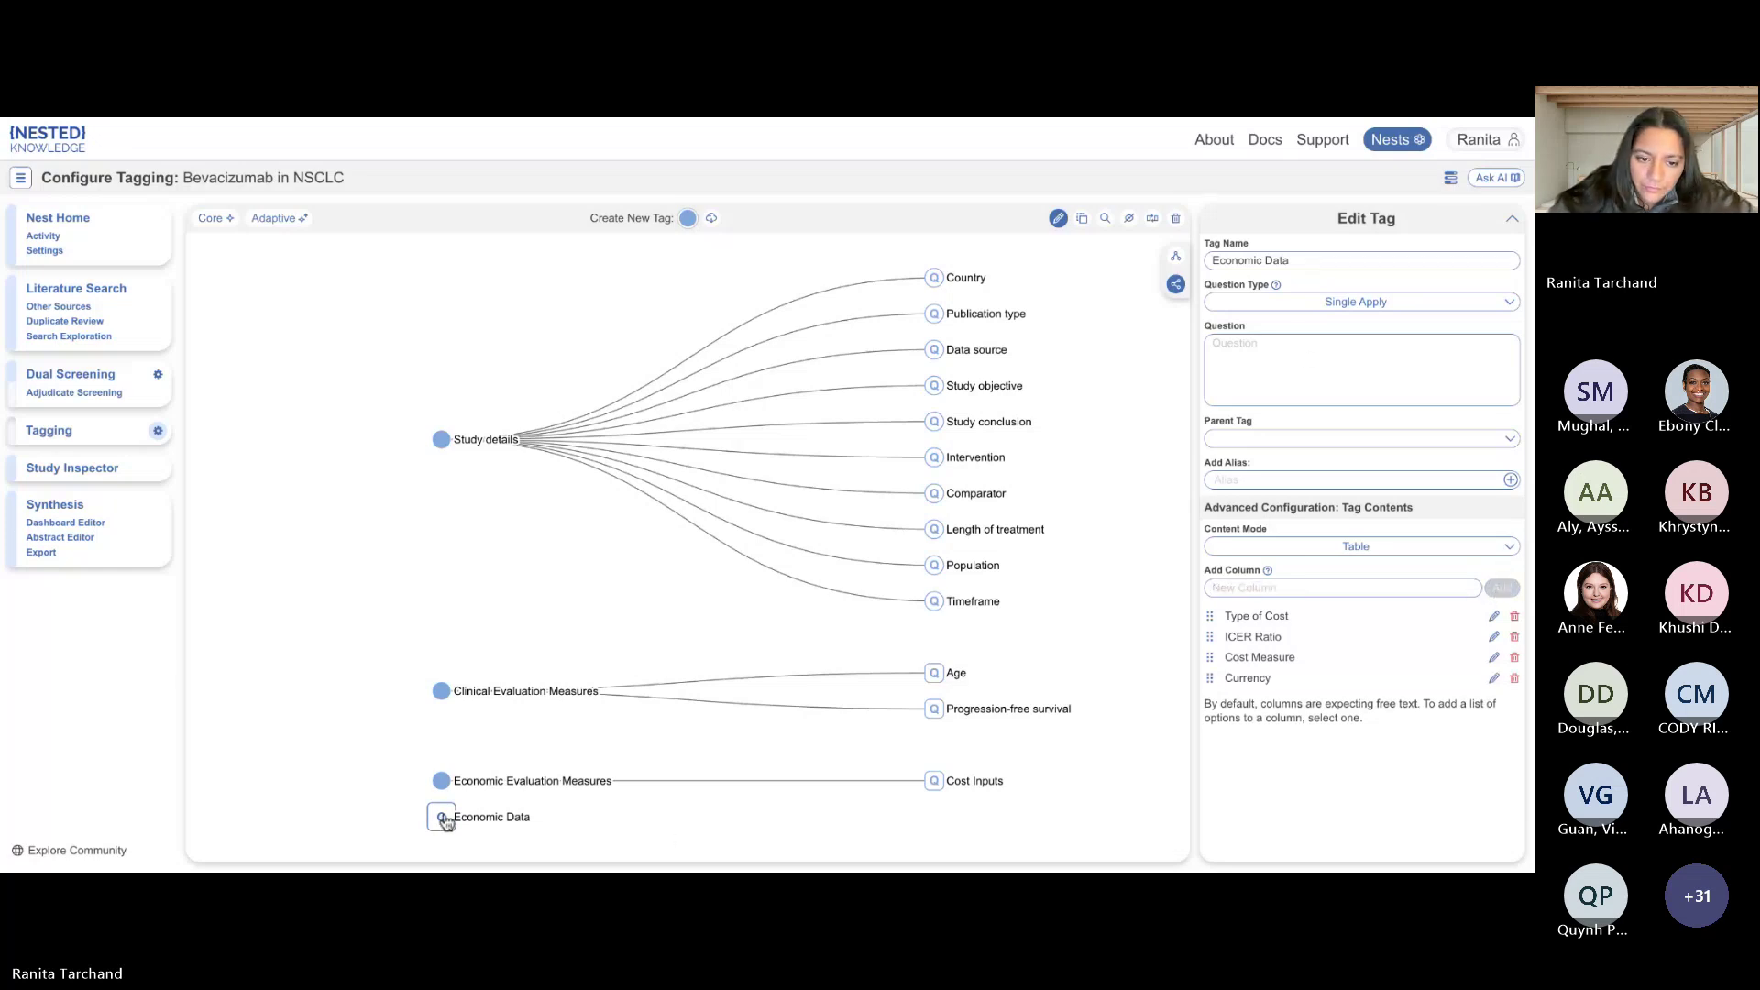
drag(443, 817, 656, 795)
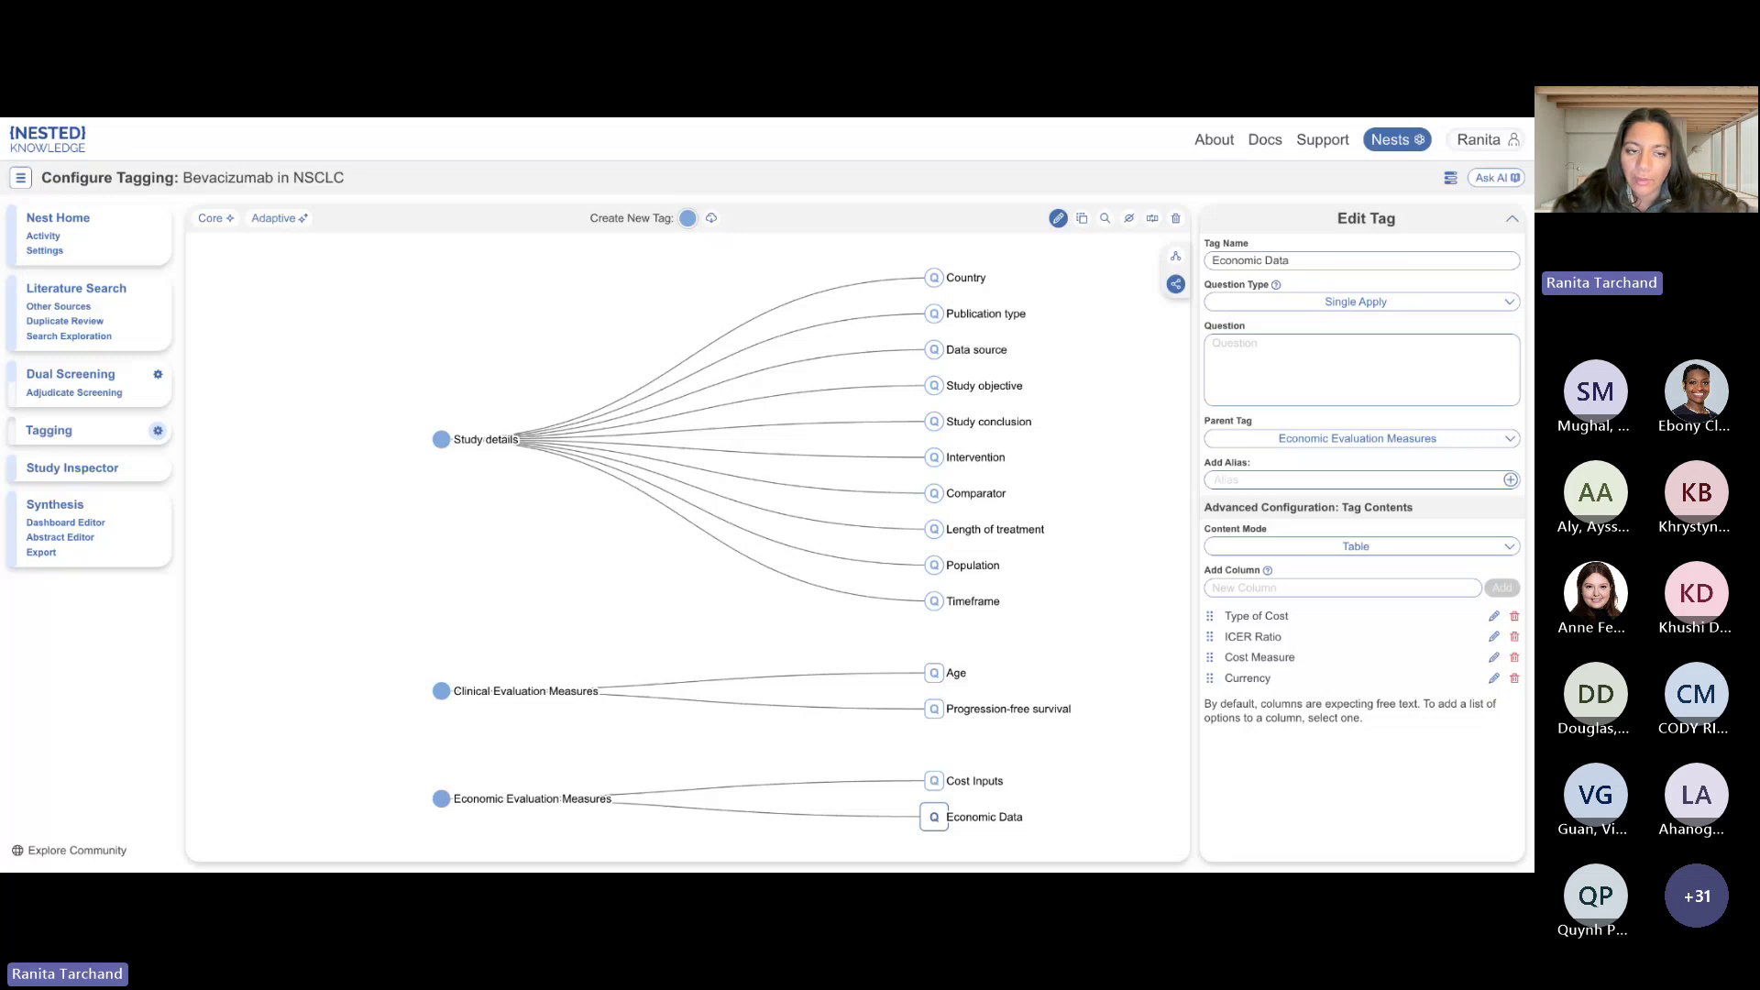
Apply Adaptive Smart Tags from full text for included records only, with annotations required, and check the job's progress in Background Jobs.
click(259, 223)
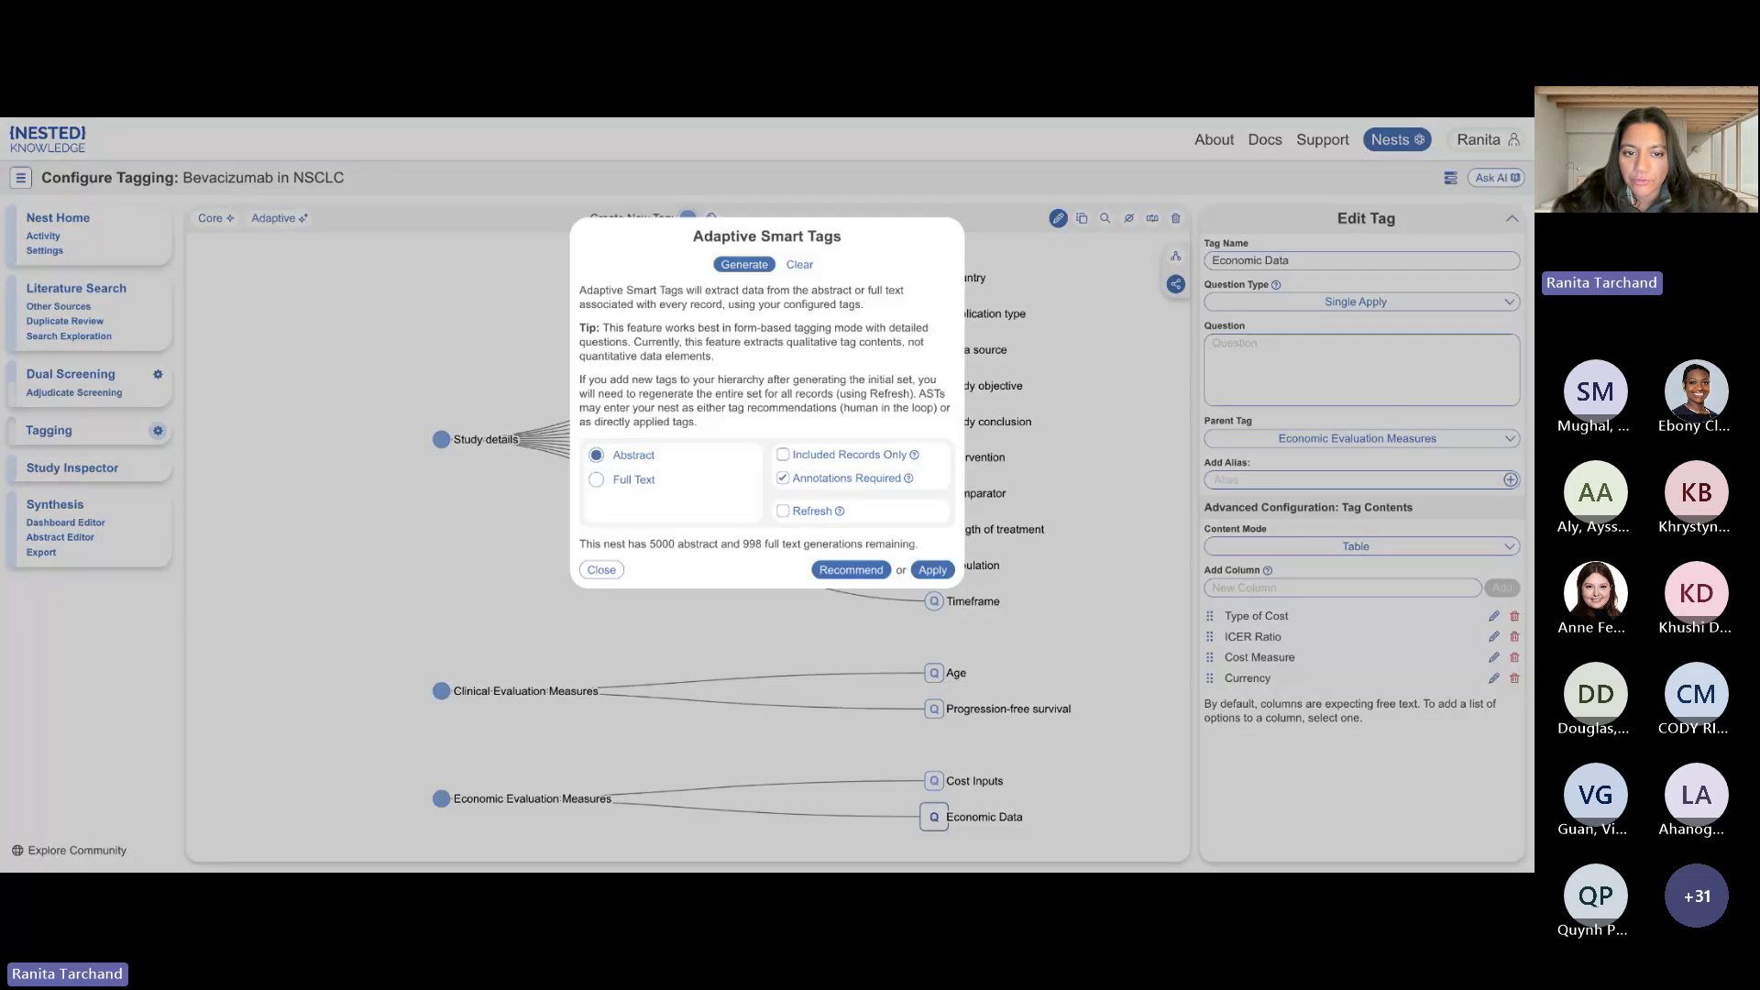
click(597, 481)
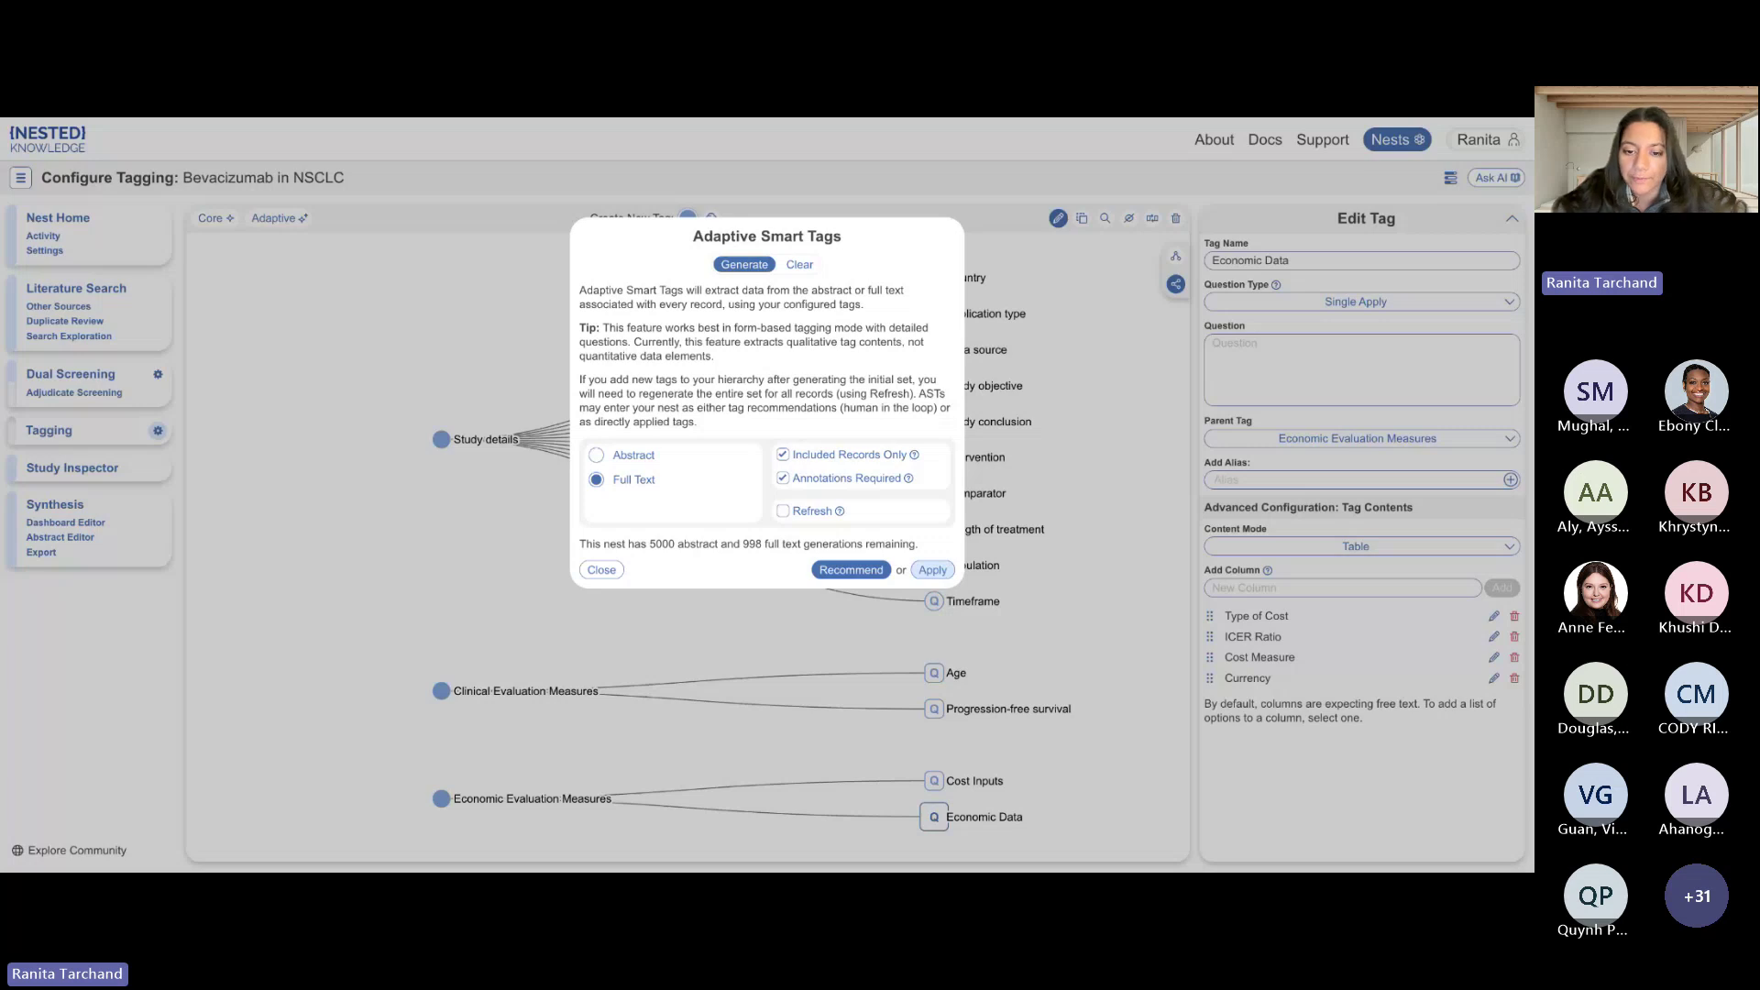
click(933, 571)
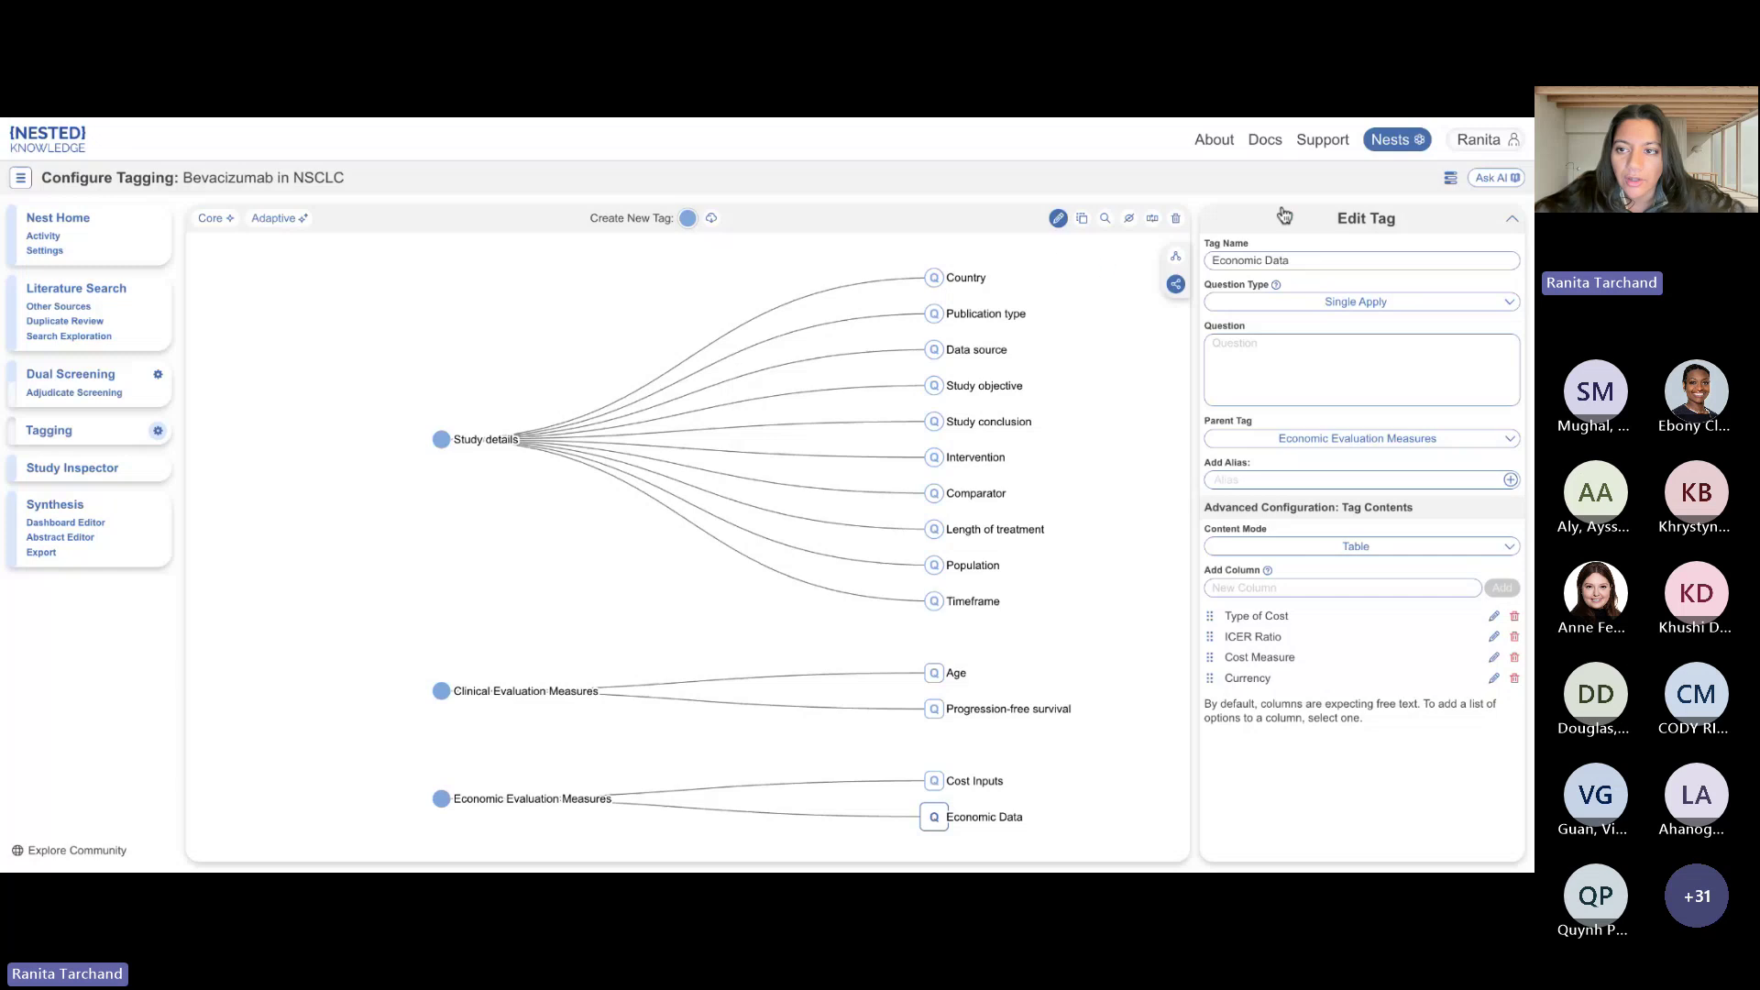
click(1452, 183)
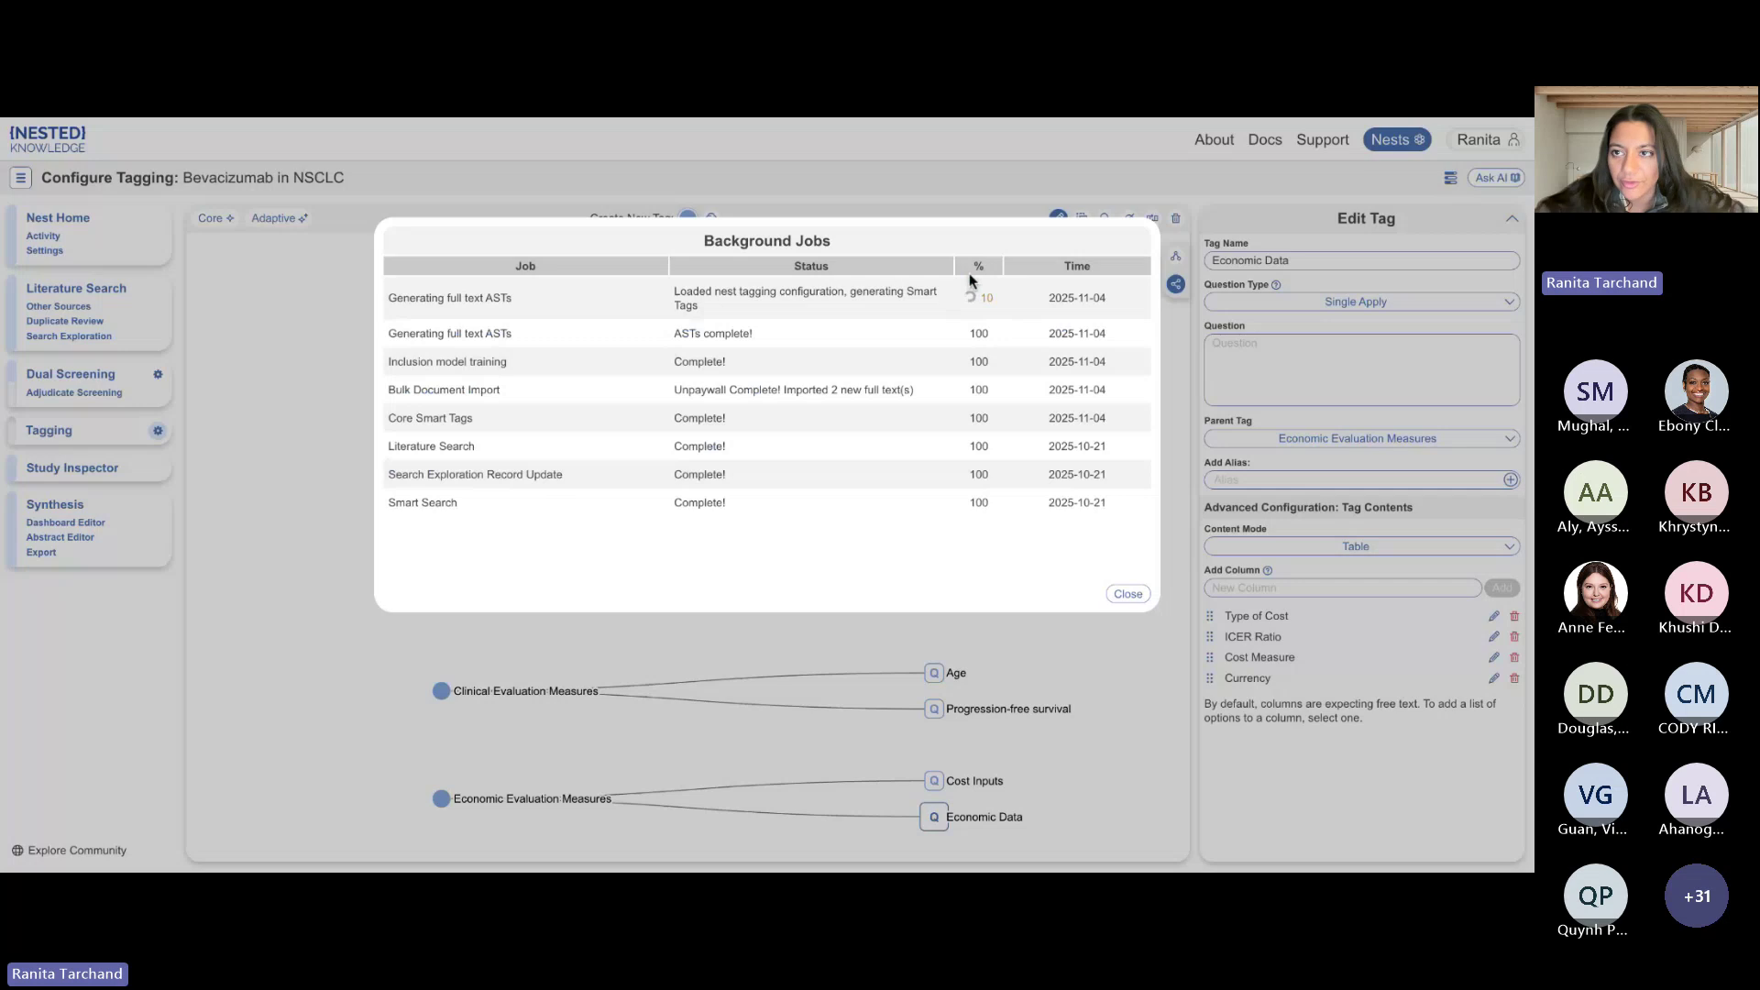
click(838, 183)
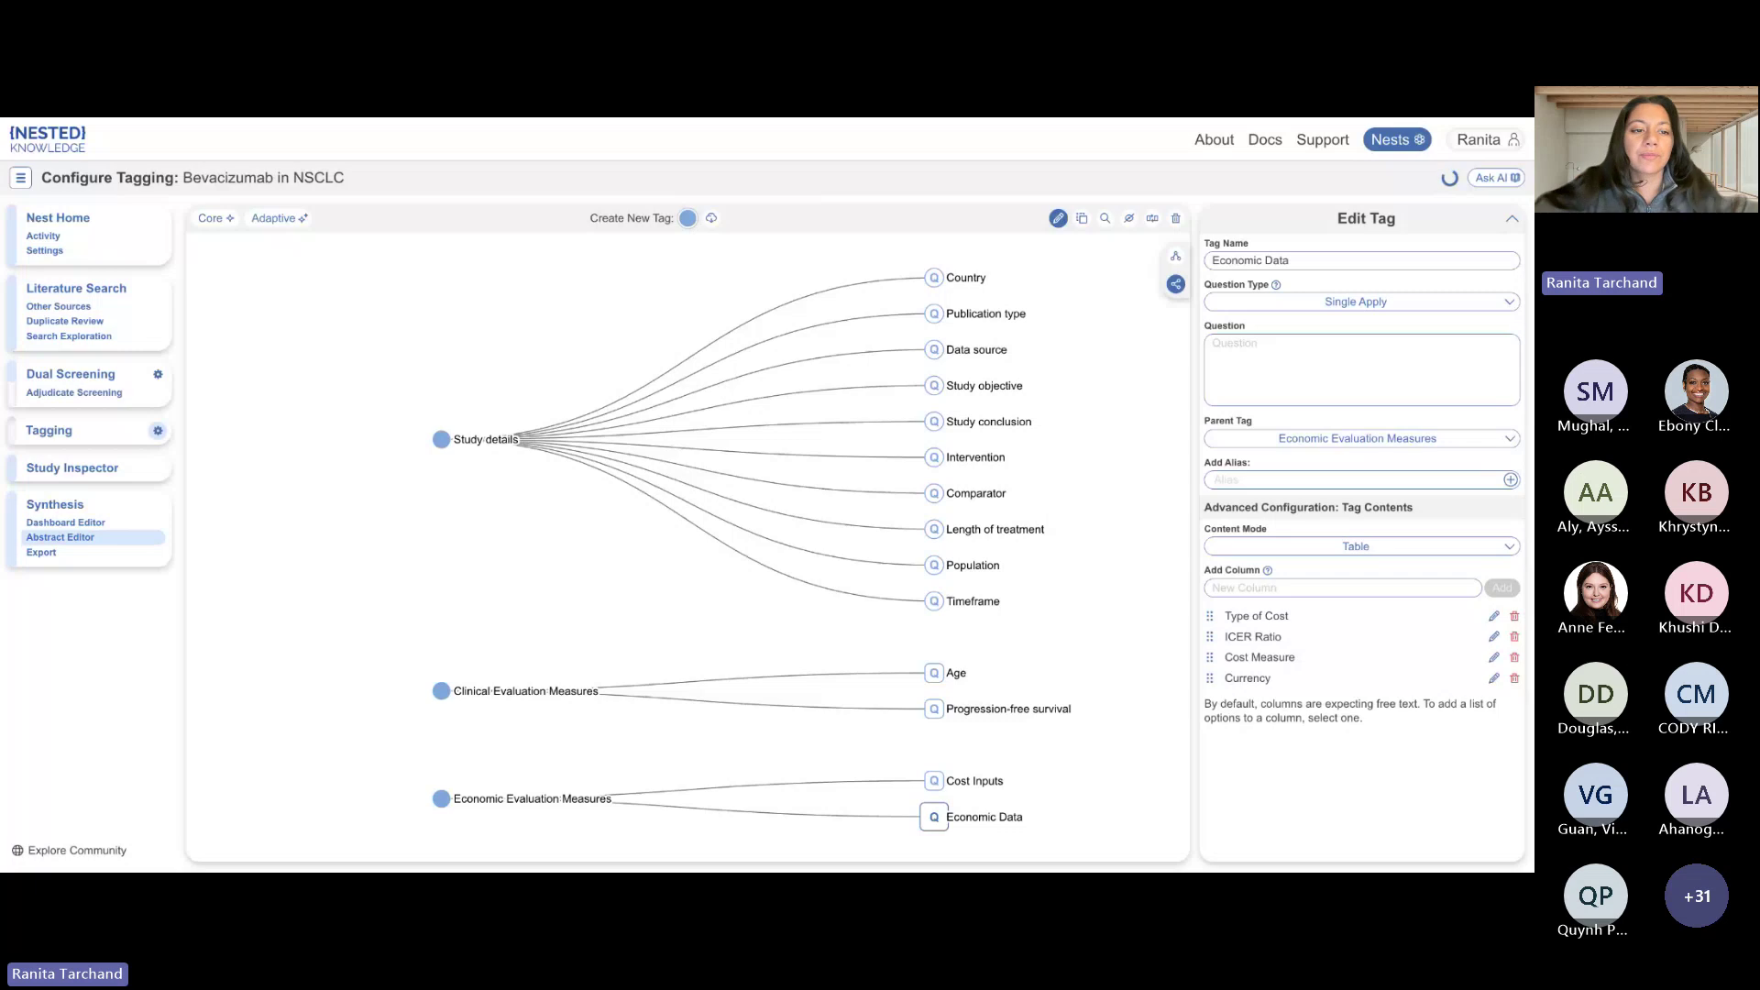
Open the Study Inspector and look through the bibliographic, workflow, gathered and search filters available for the records.
click(45, 471)
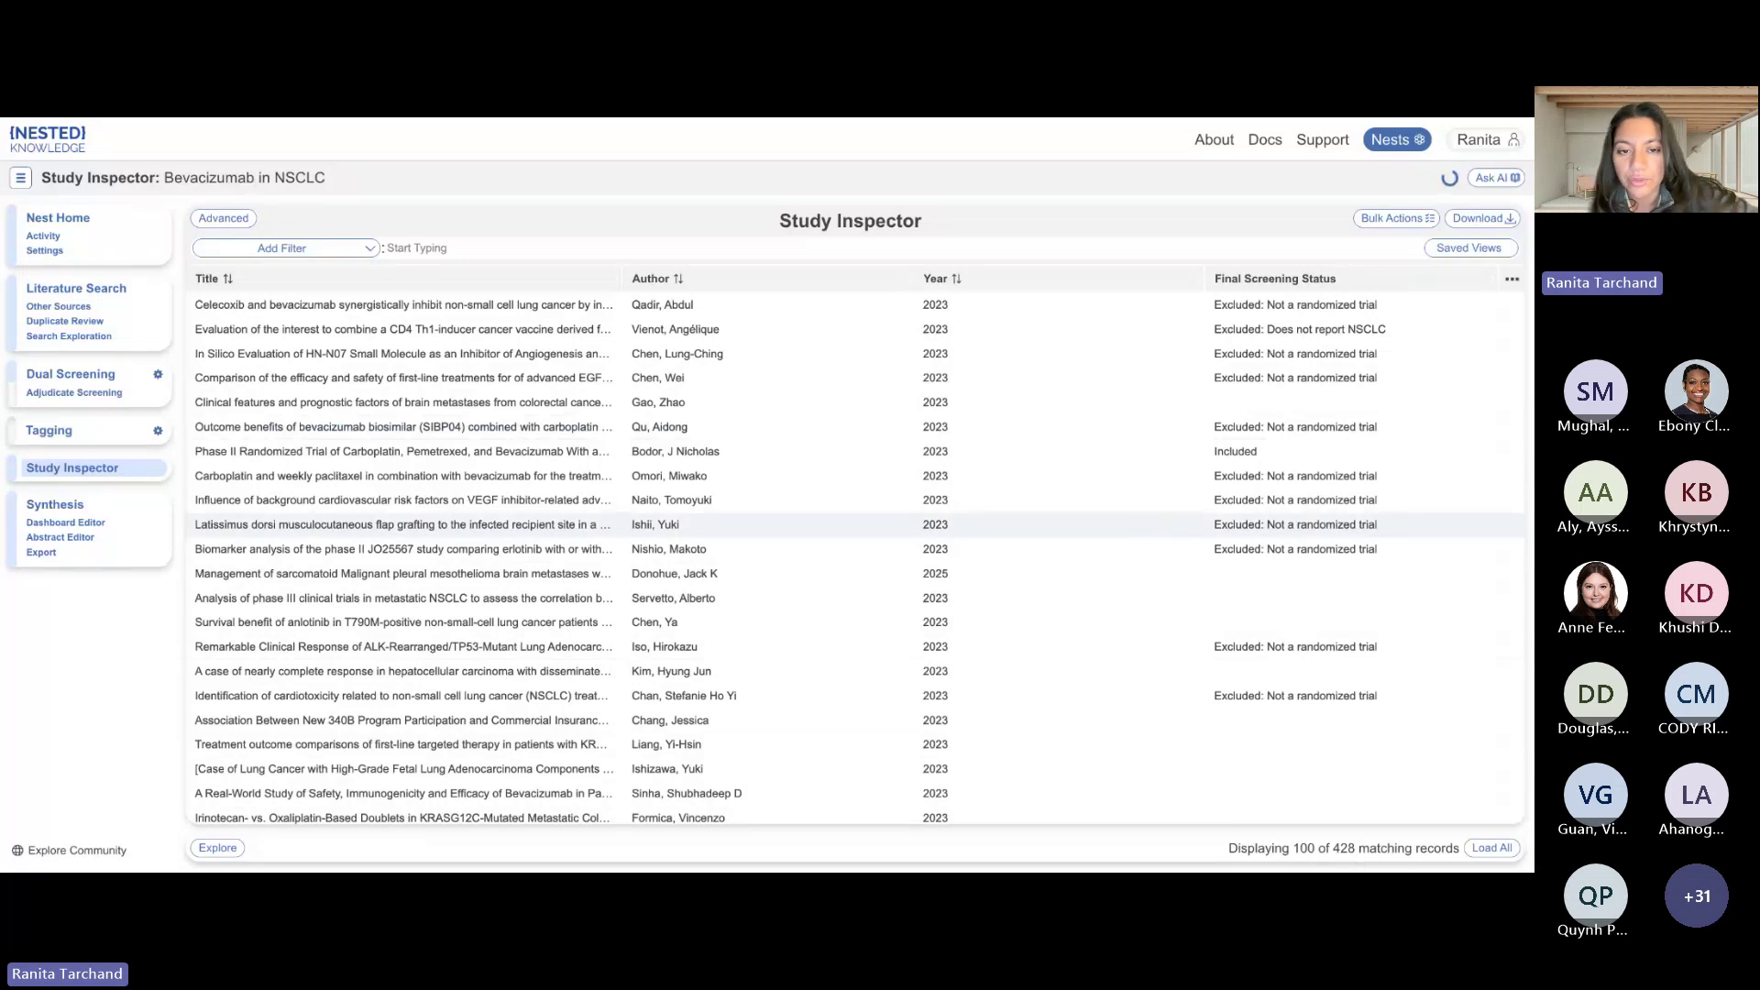
click(326, 249)
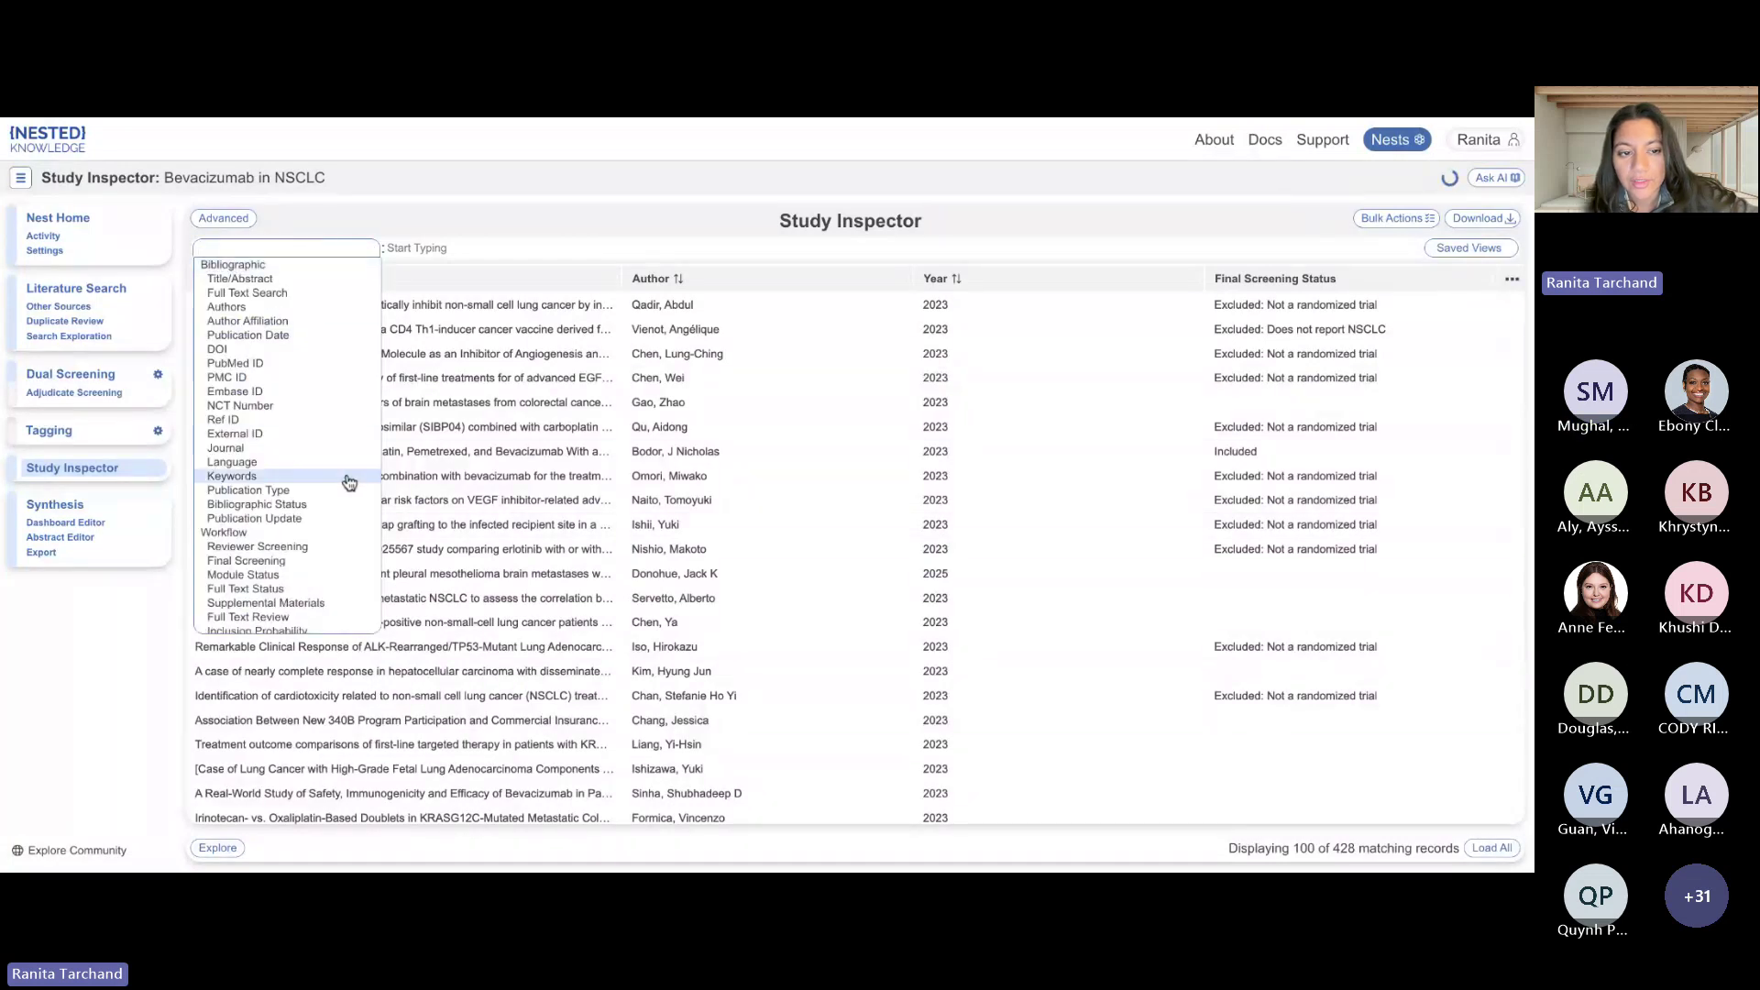
scroll(323, 579, down, 2)
scroll(325, 582, down, 2)
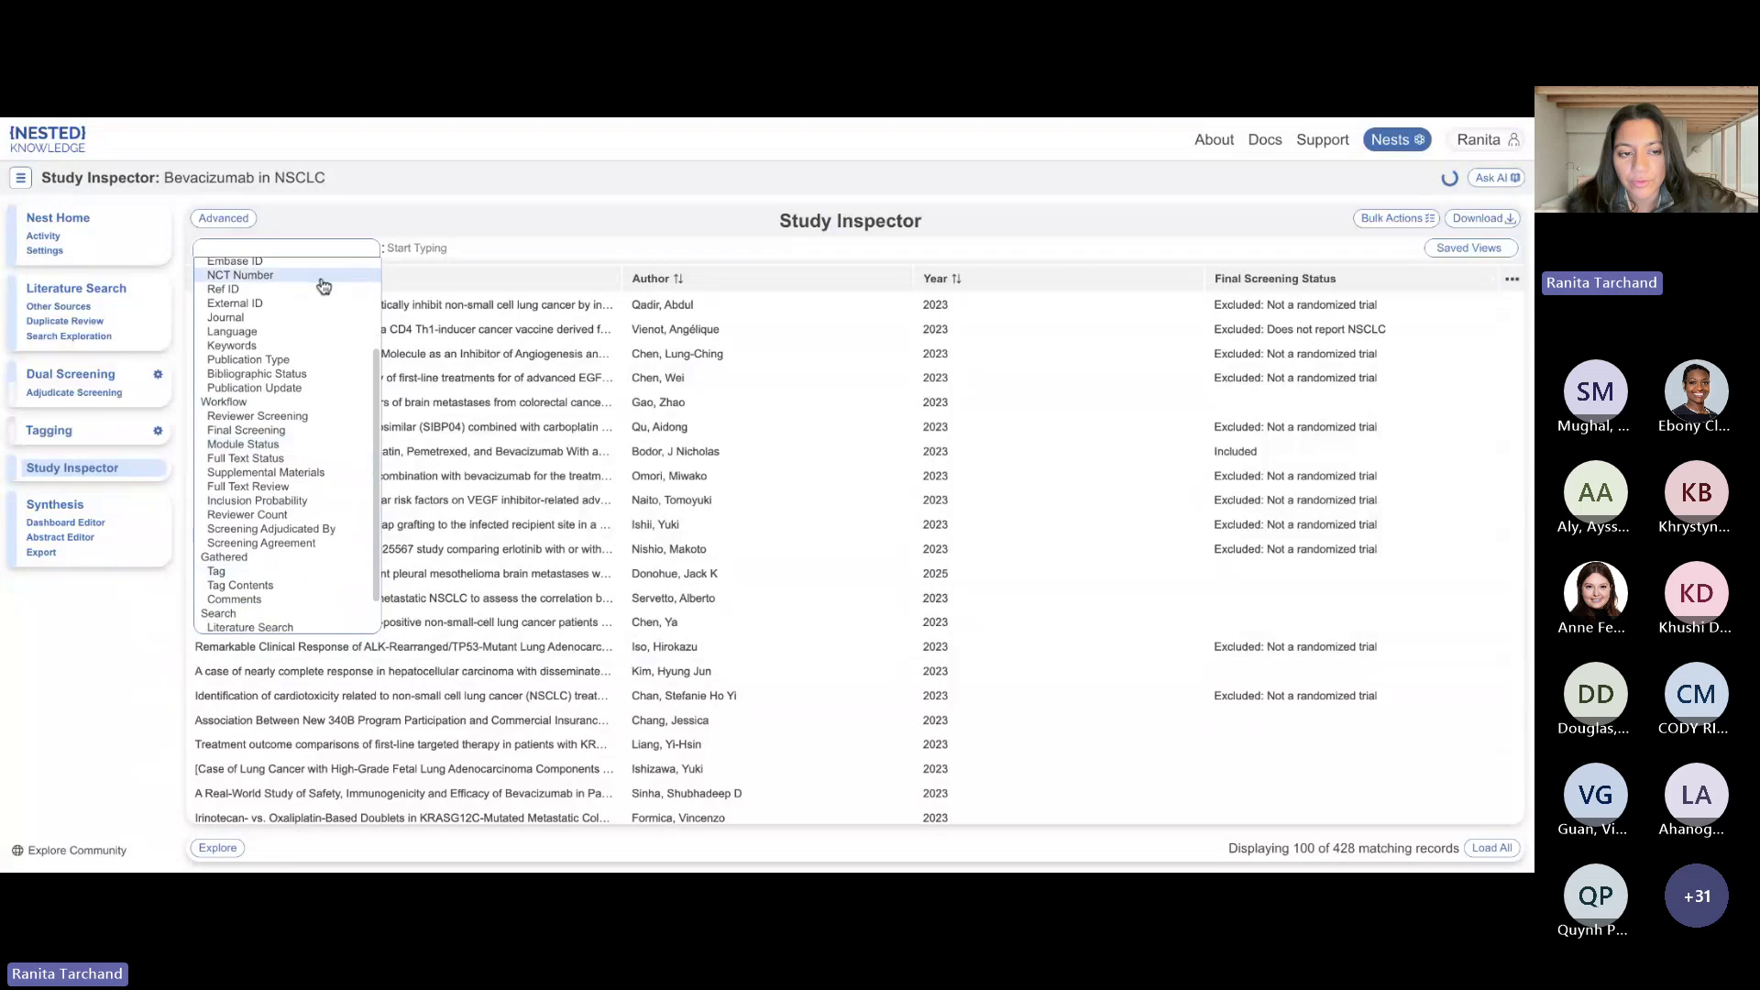
scroll(253, 440, up, 3)
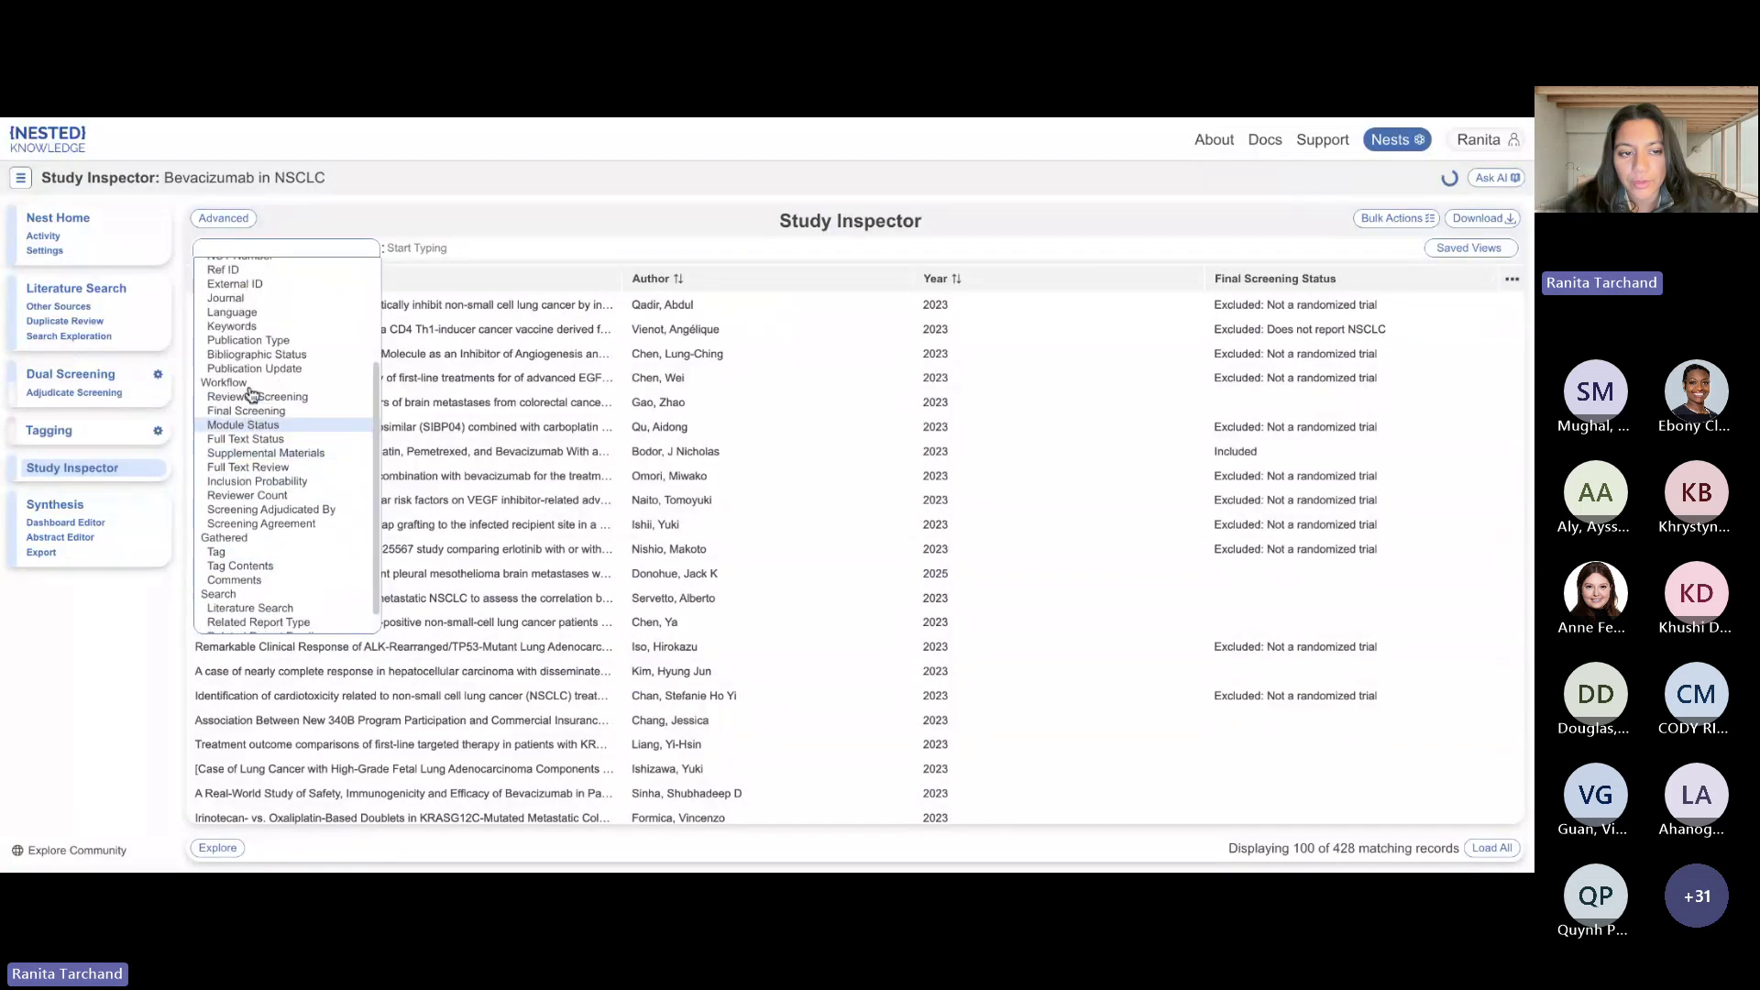
click(479, 224)
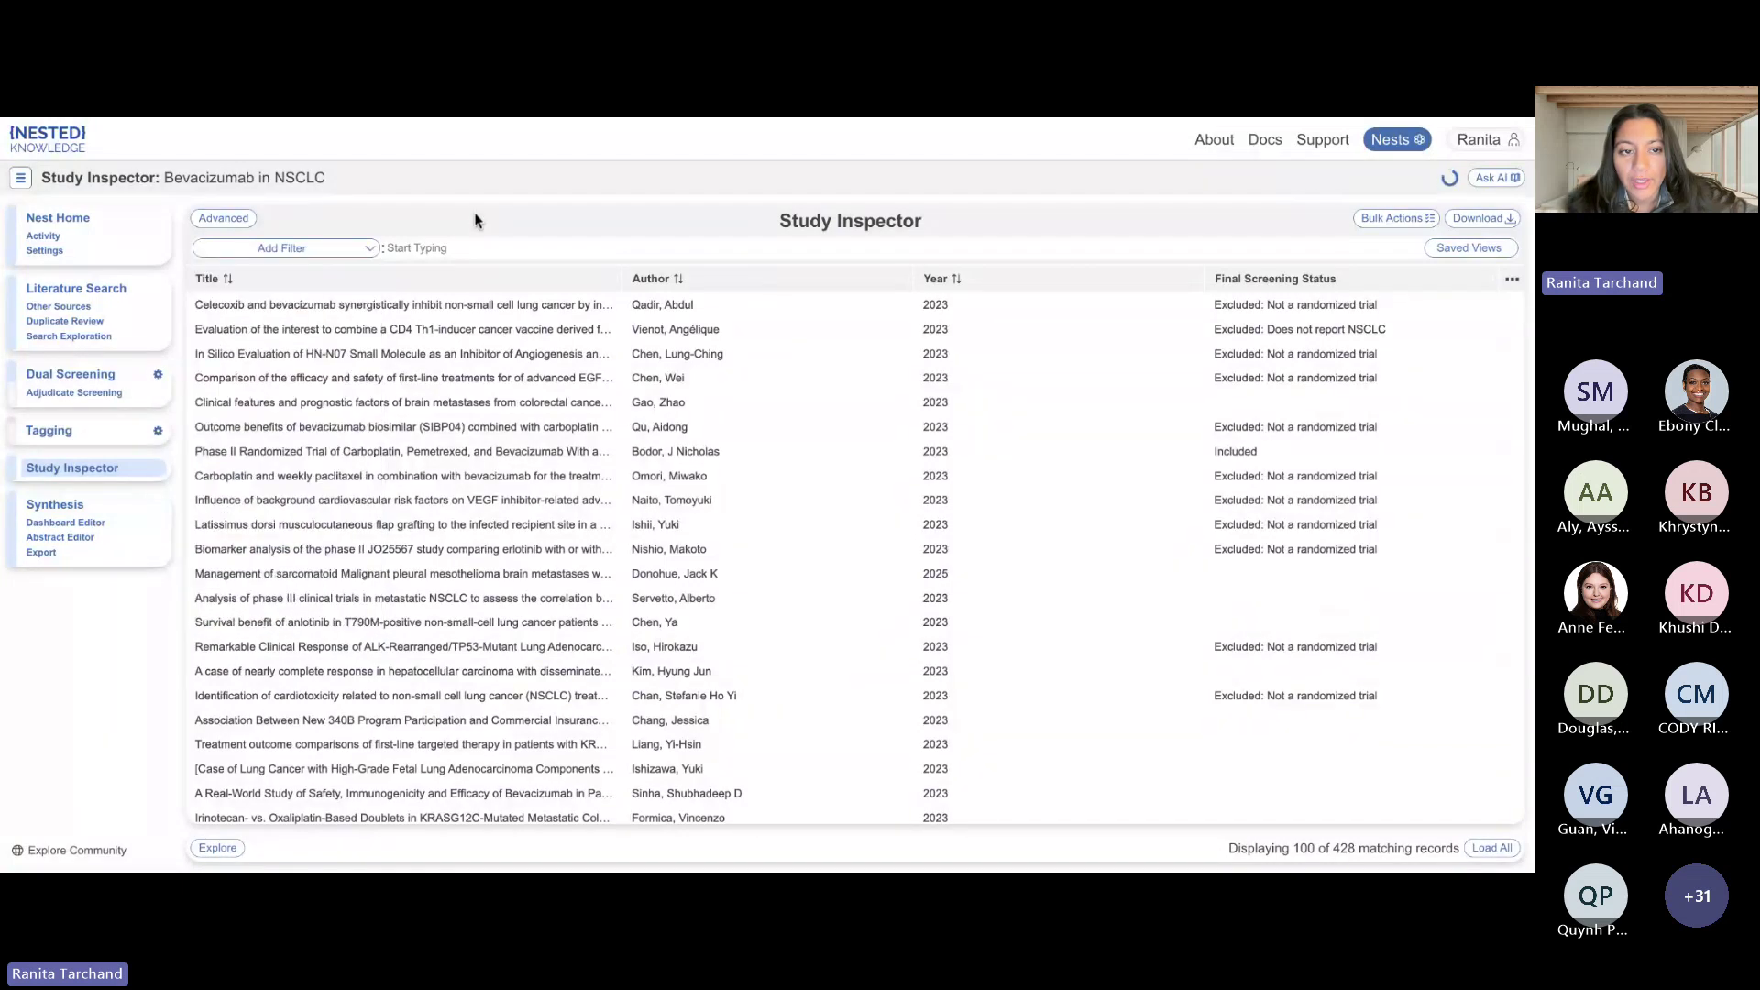
Explore the records by PICOs, by study type, viewing the In Vitro and Randomized Controlled Trial records, and by location.
click(219, 848)
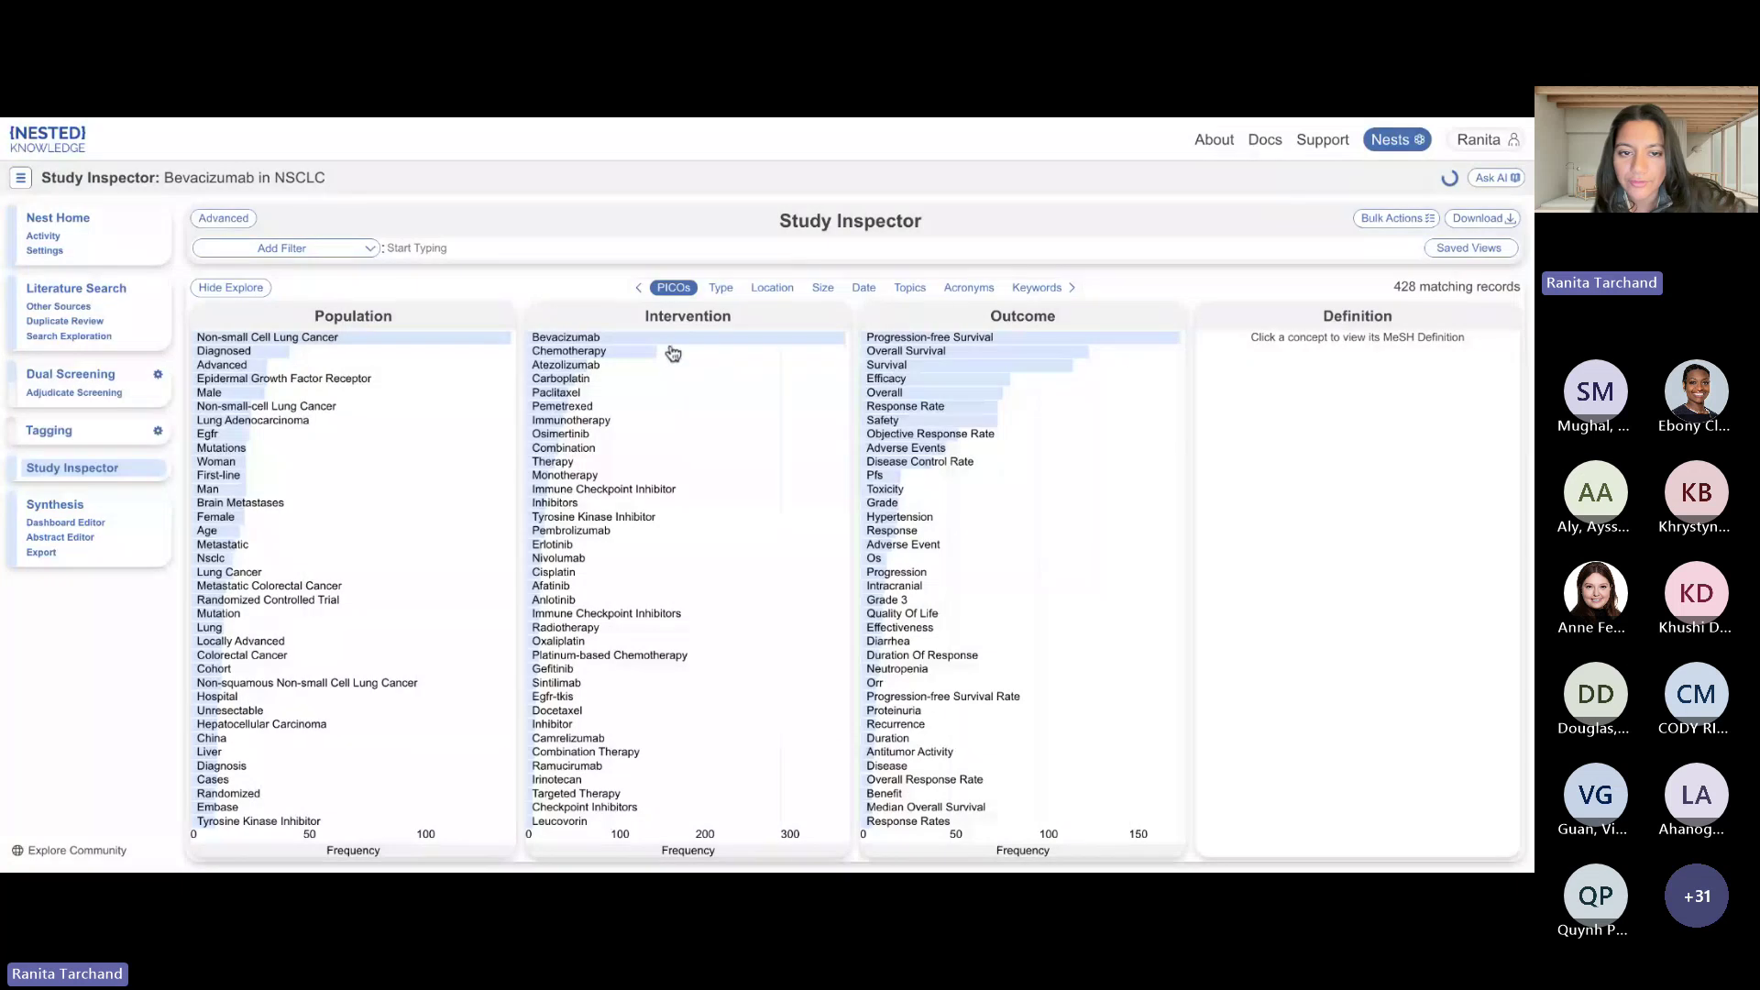
click(723, 292)
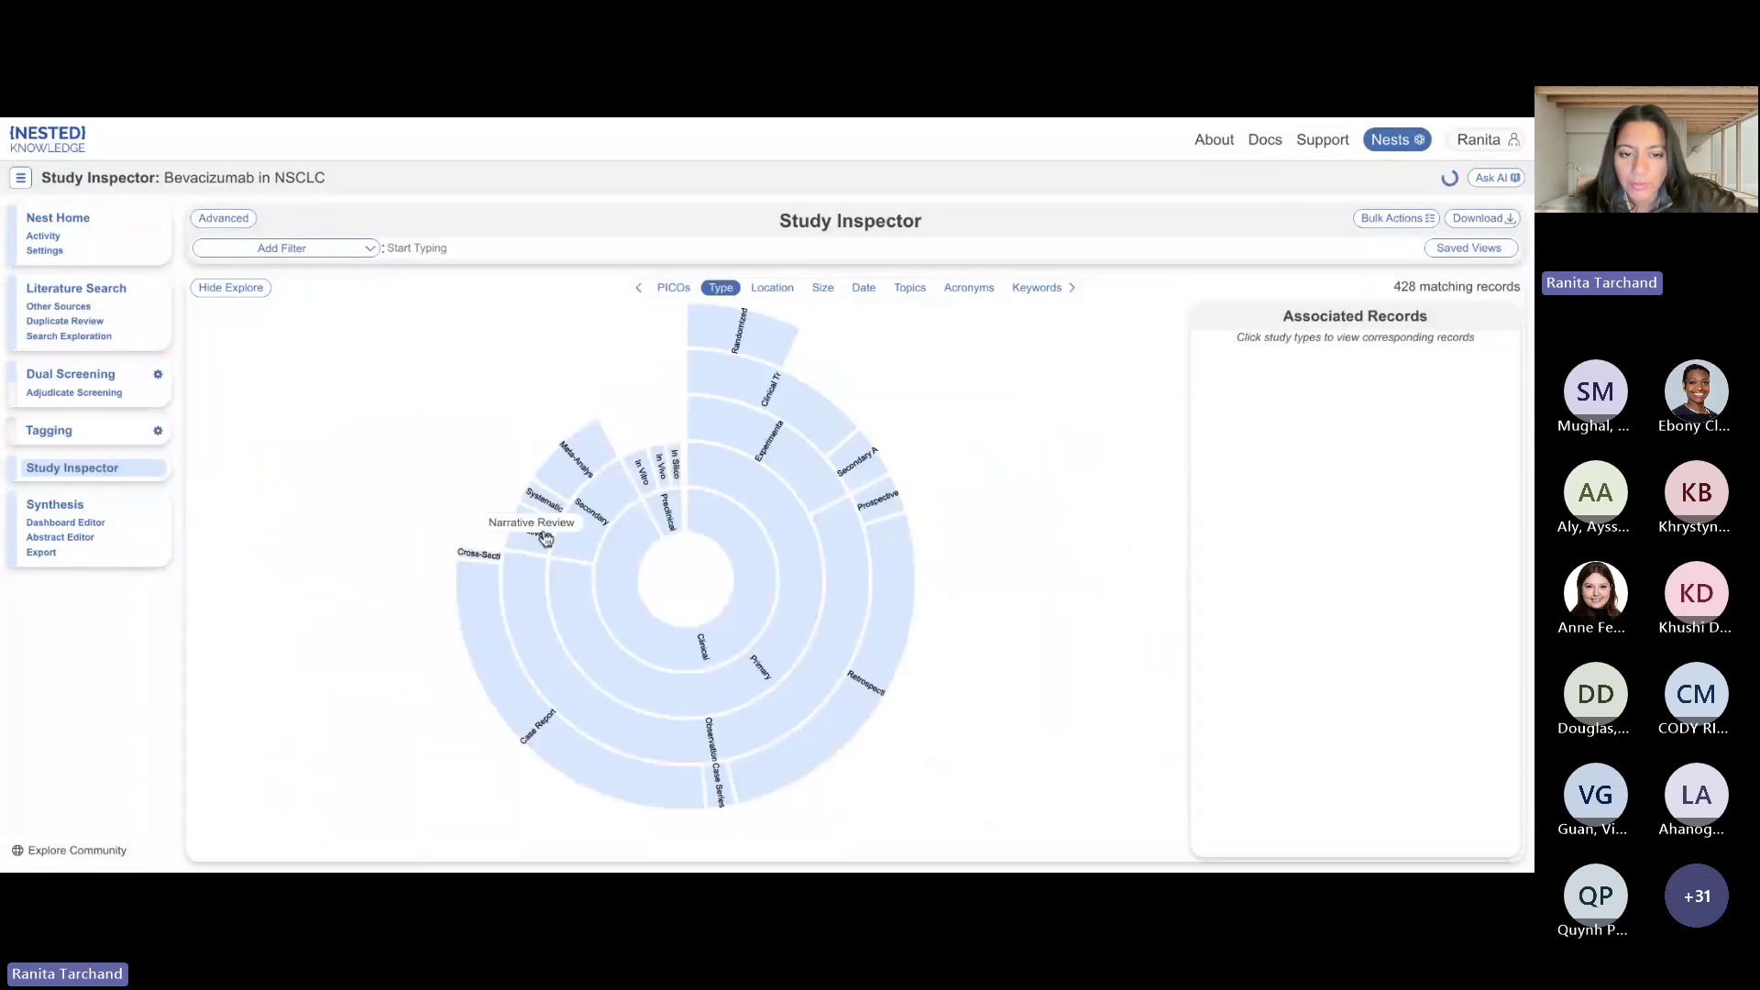
click(645, 482)
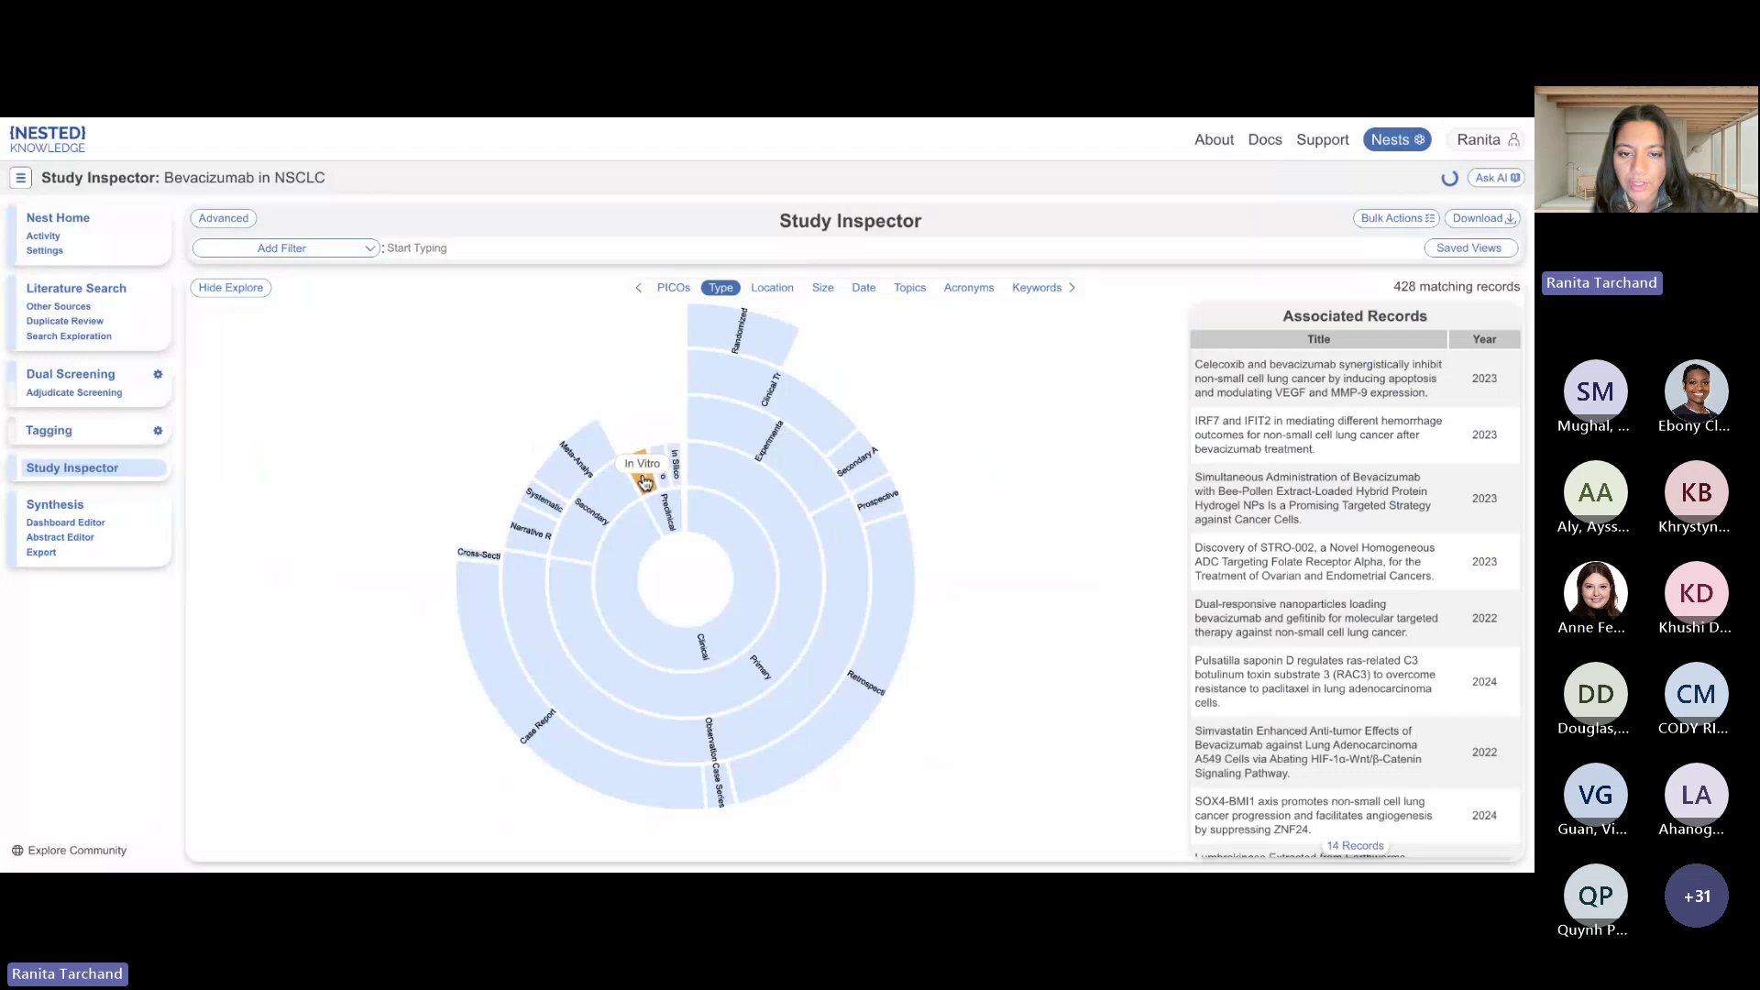
click(644, 481)
click(718, 328)
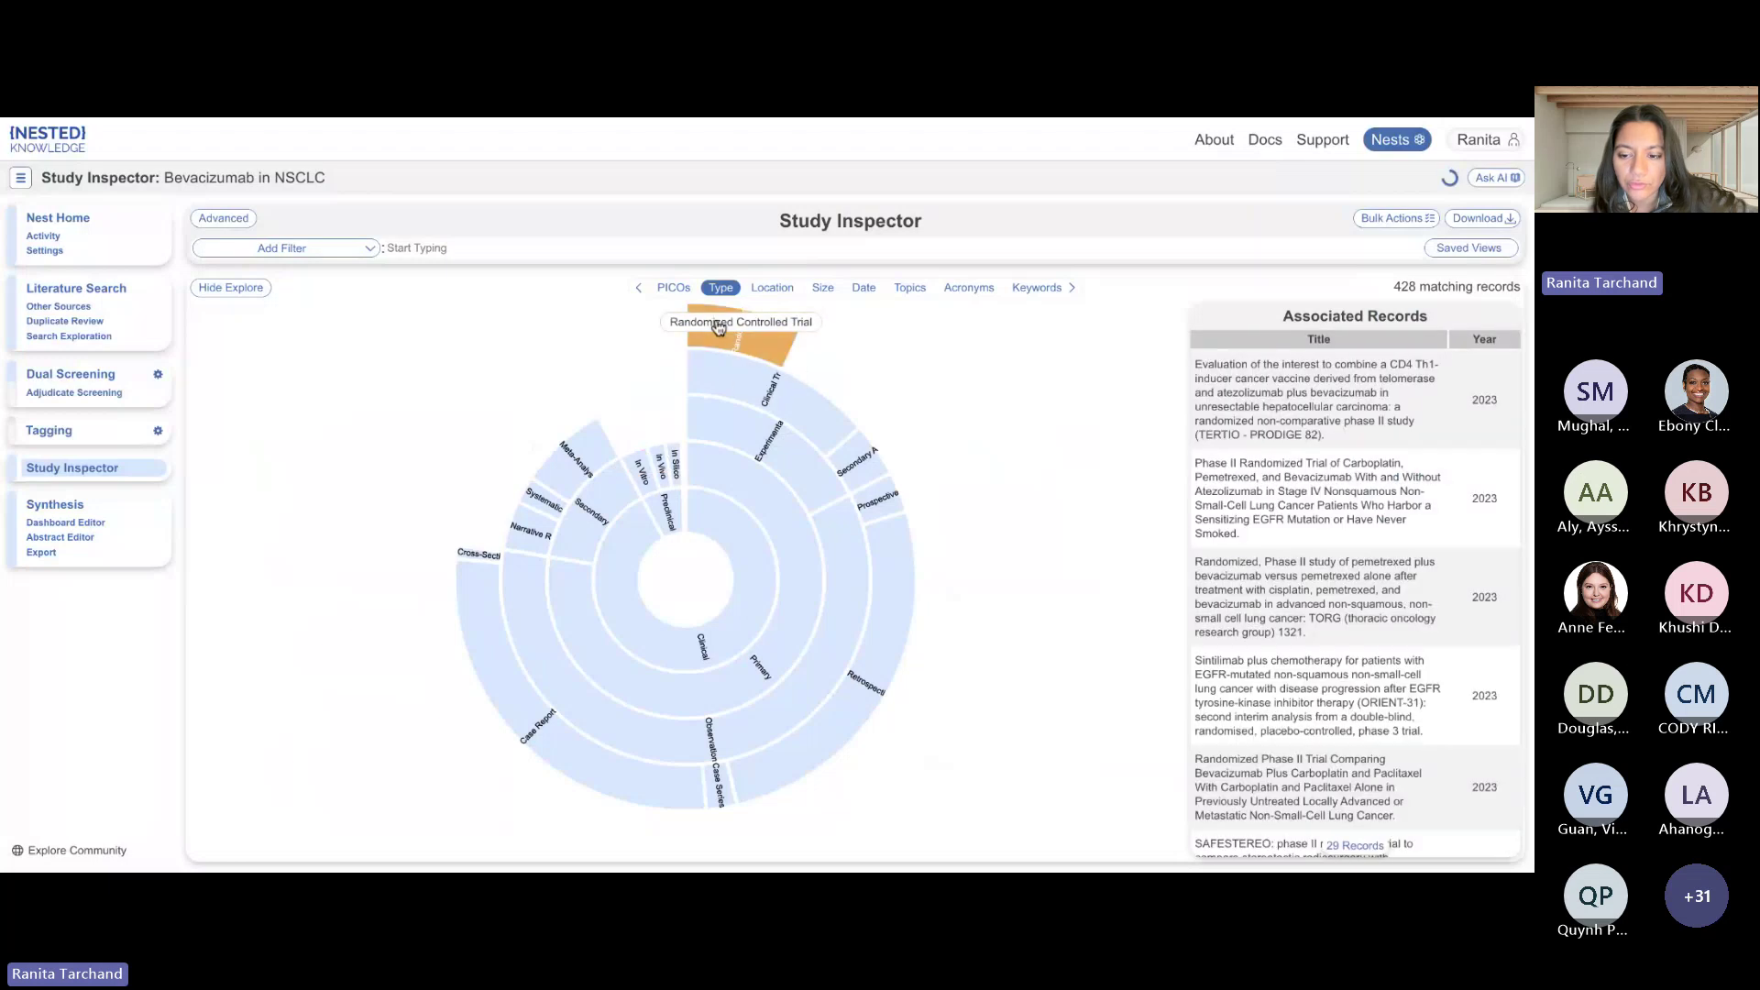
click(719, 328)
click(769, 288)
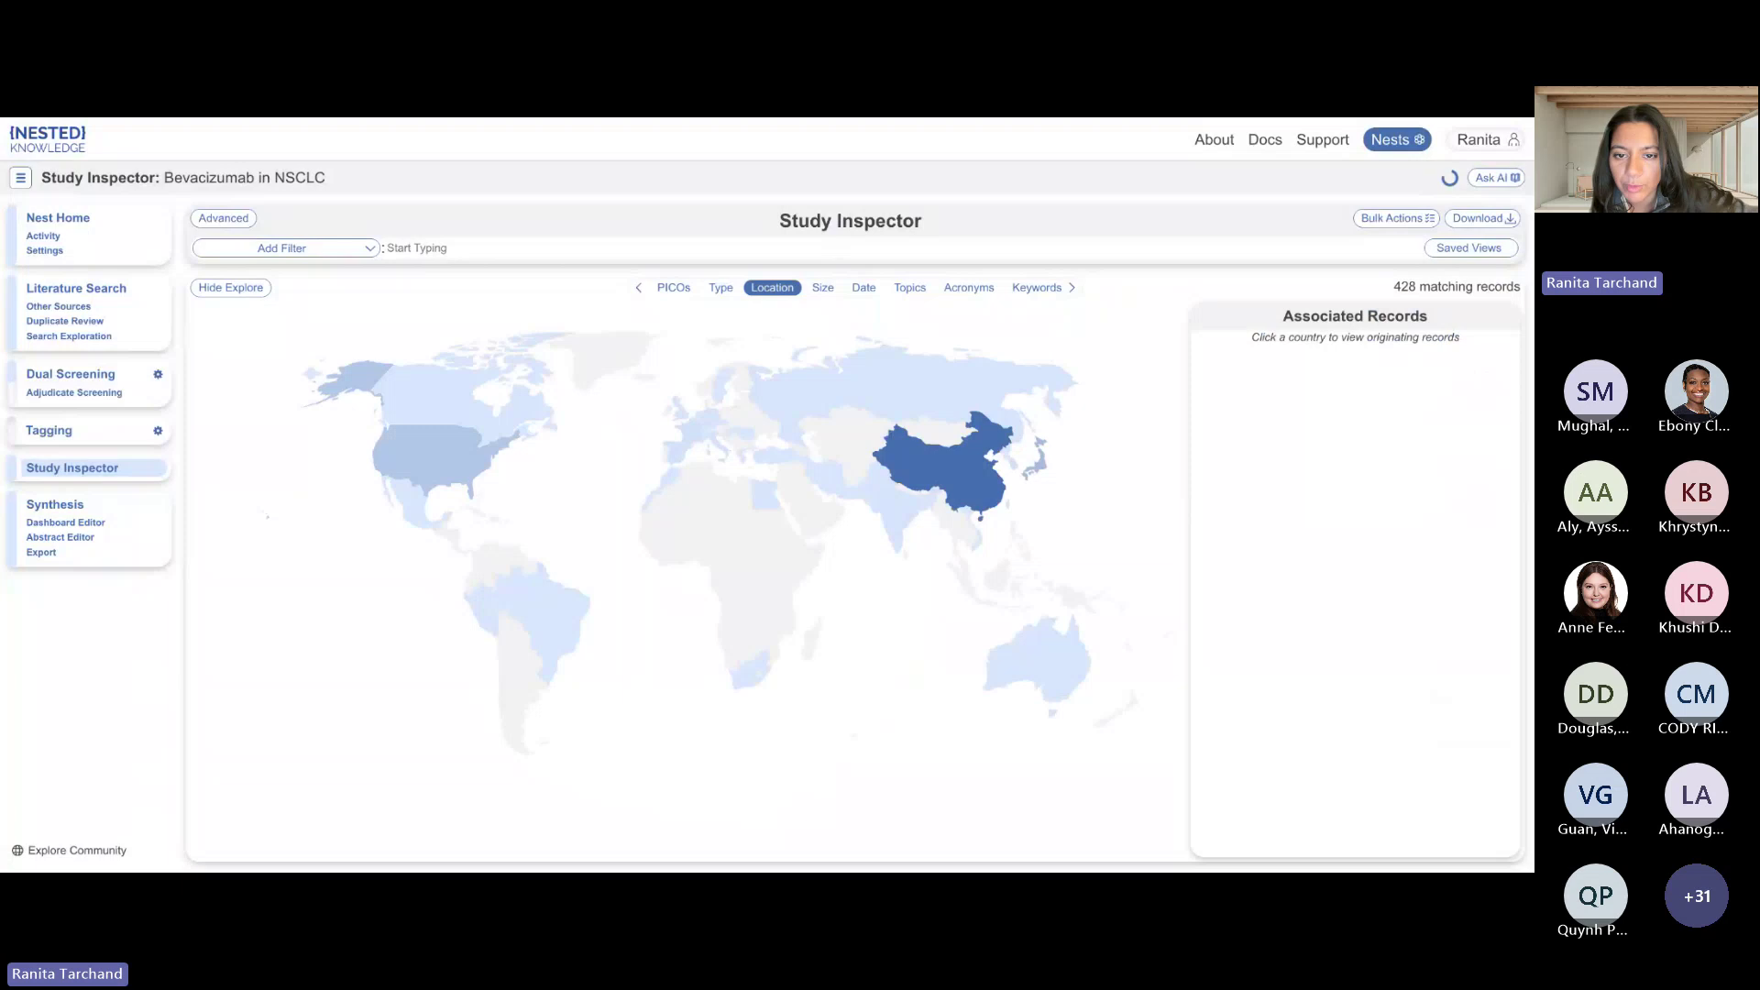
Hide the explore view and filter the study records to those with a Final Screening status of Included.
click(246, 290)
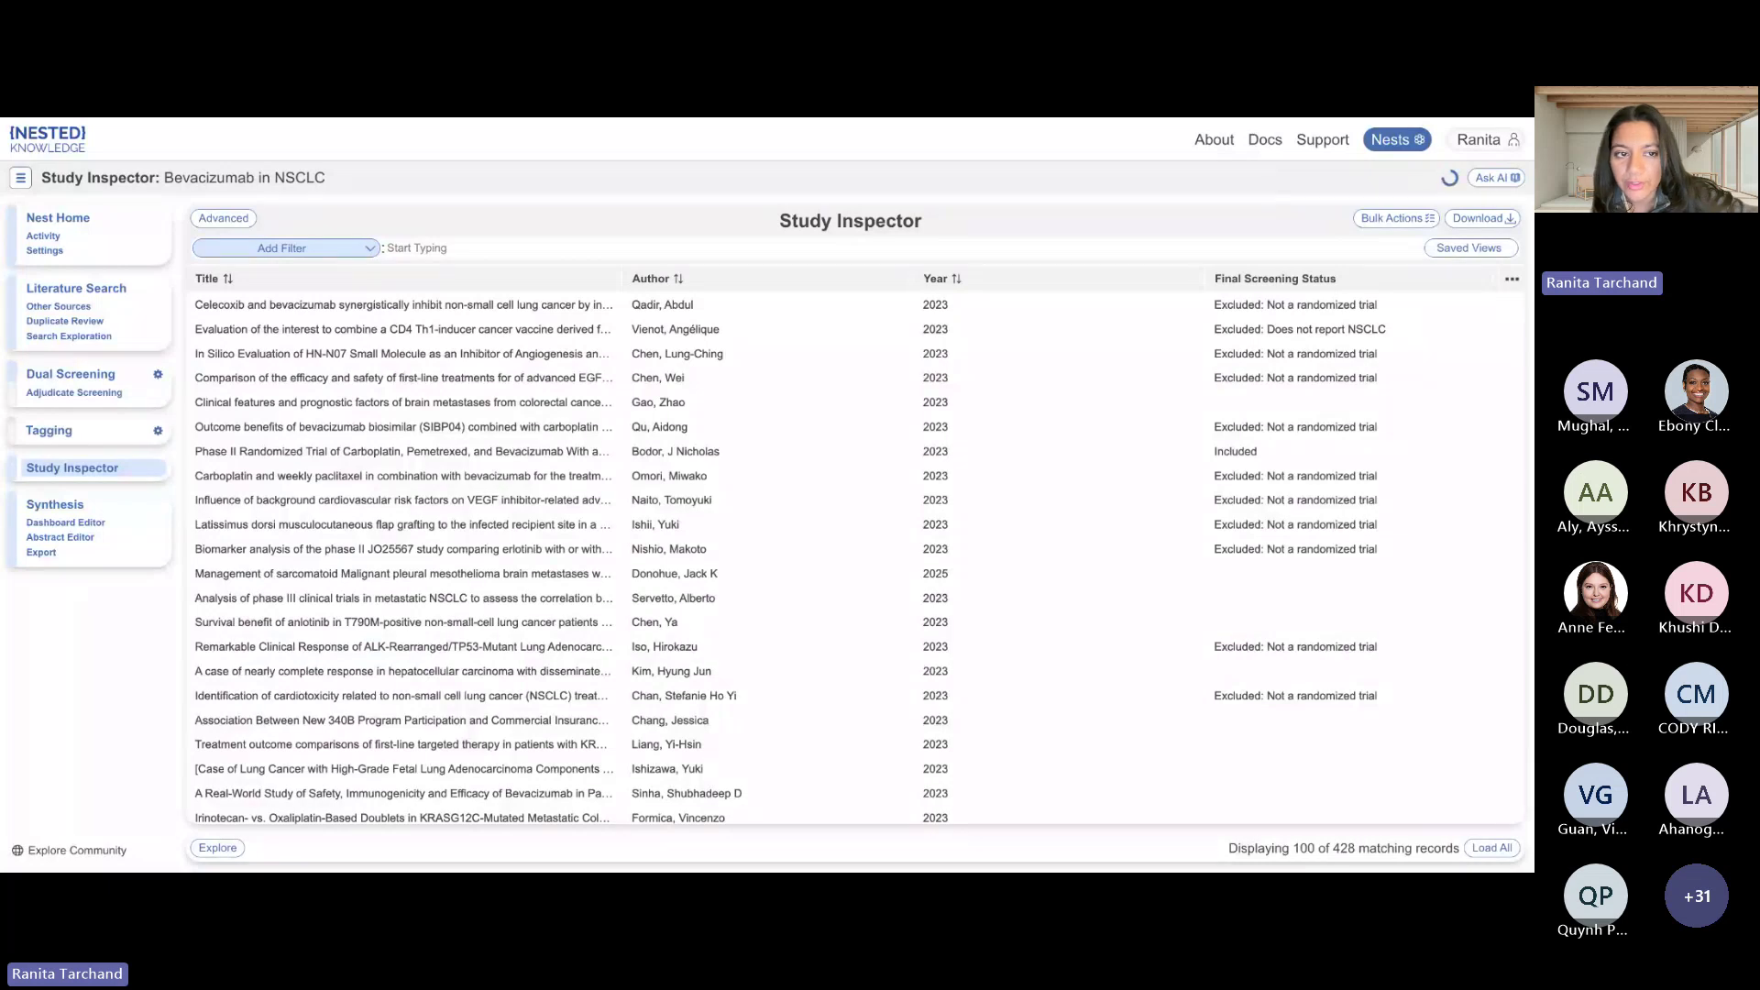
click(282, 248)
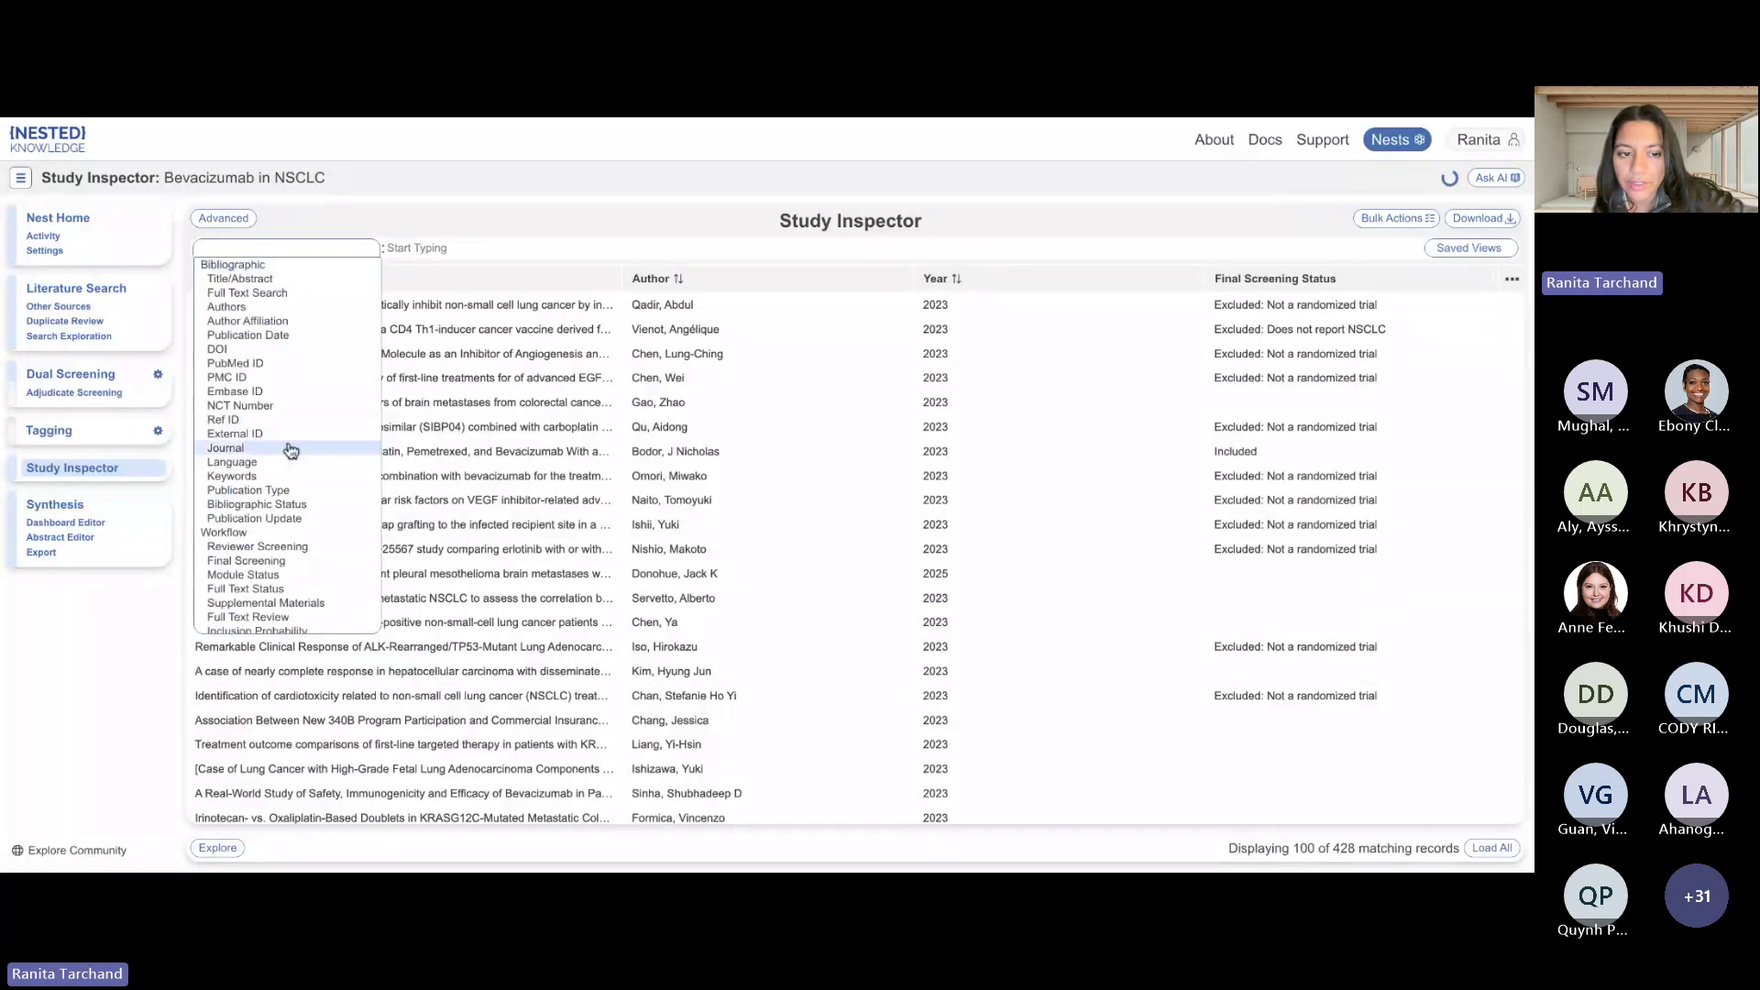
scroll(289, 448, down, 3)
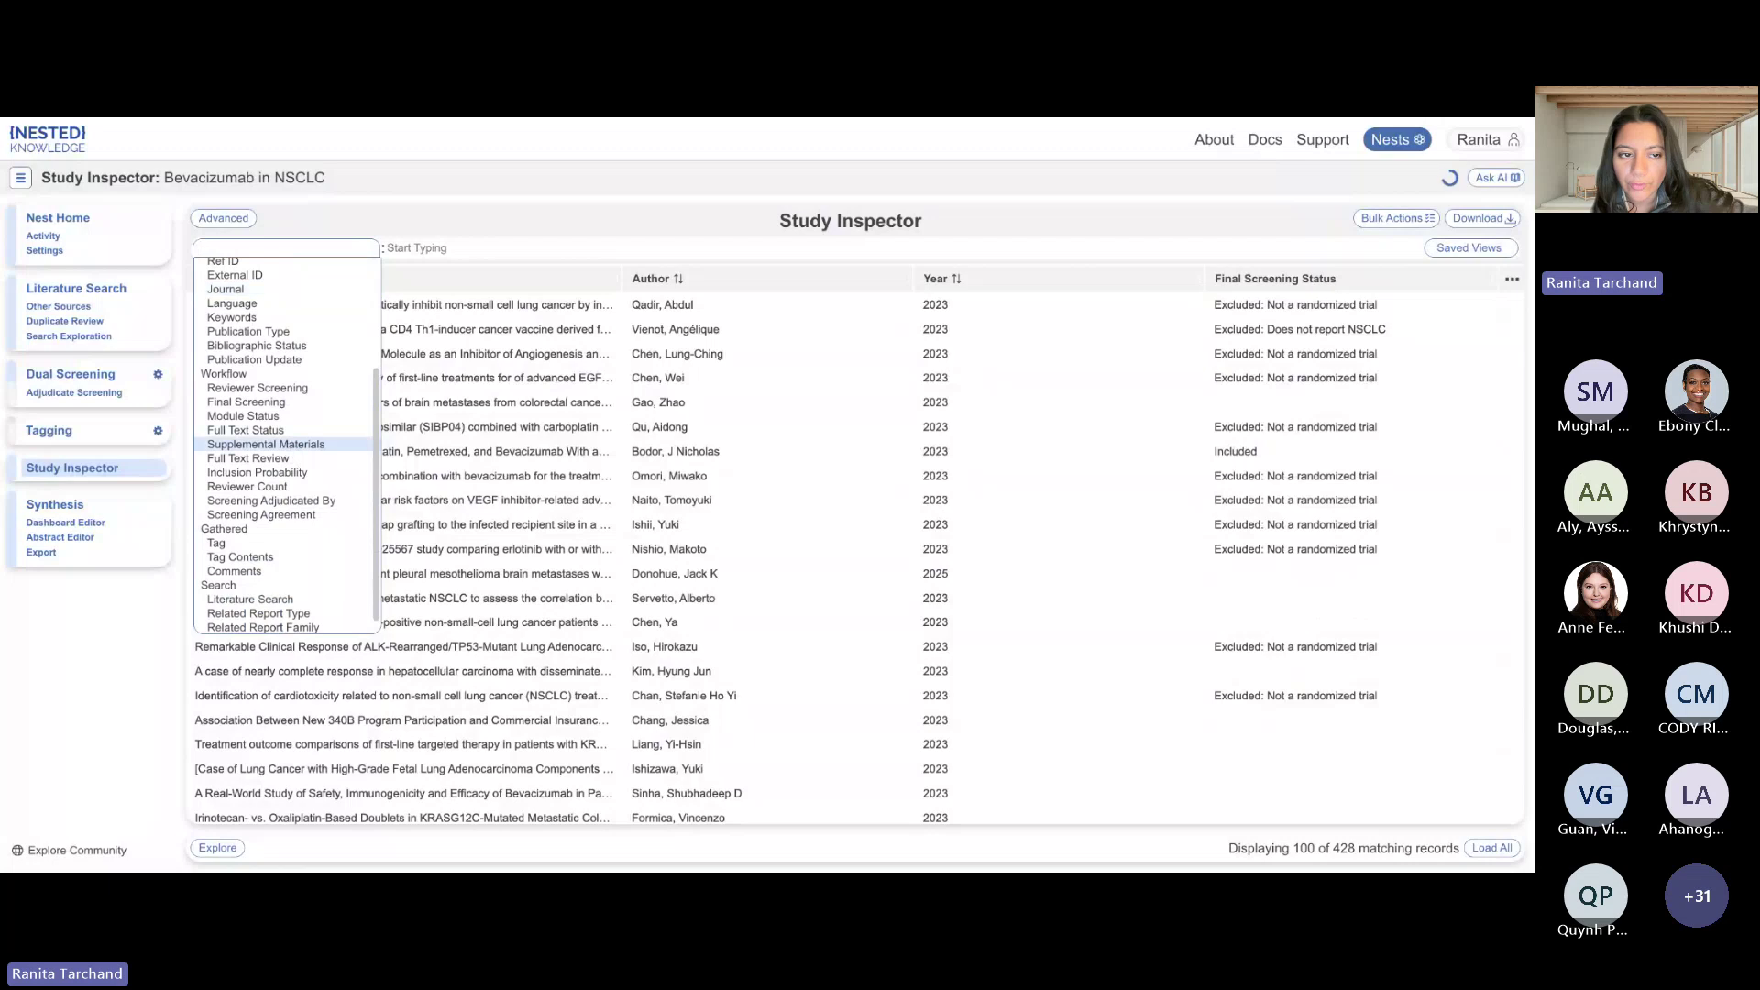
click(277, 403)
click(479, 251)
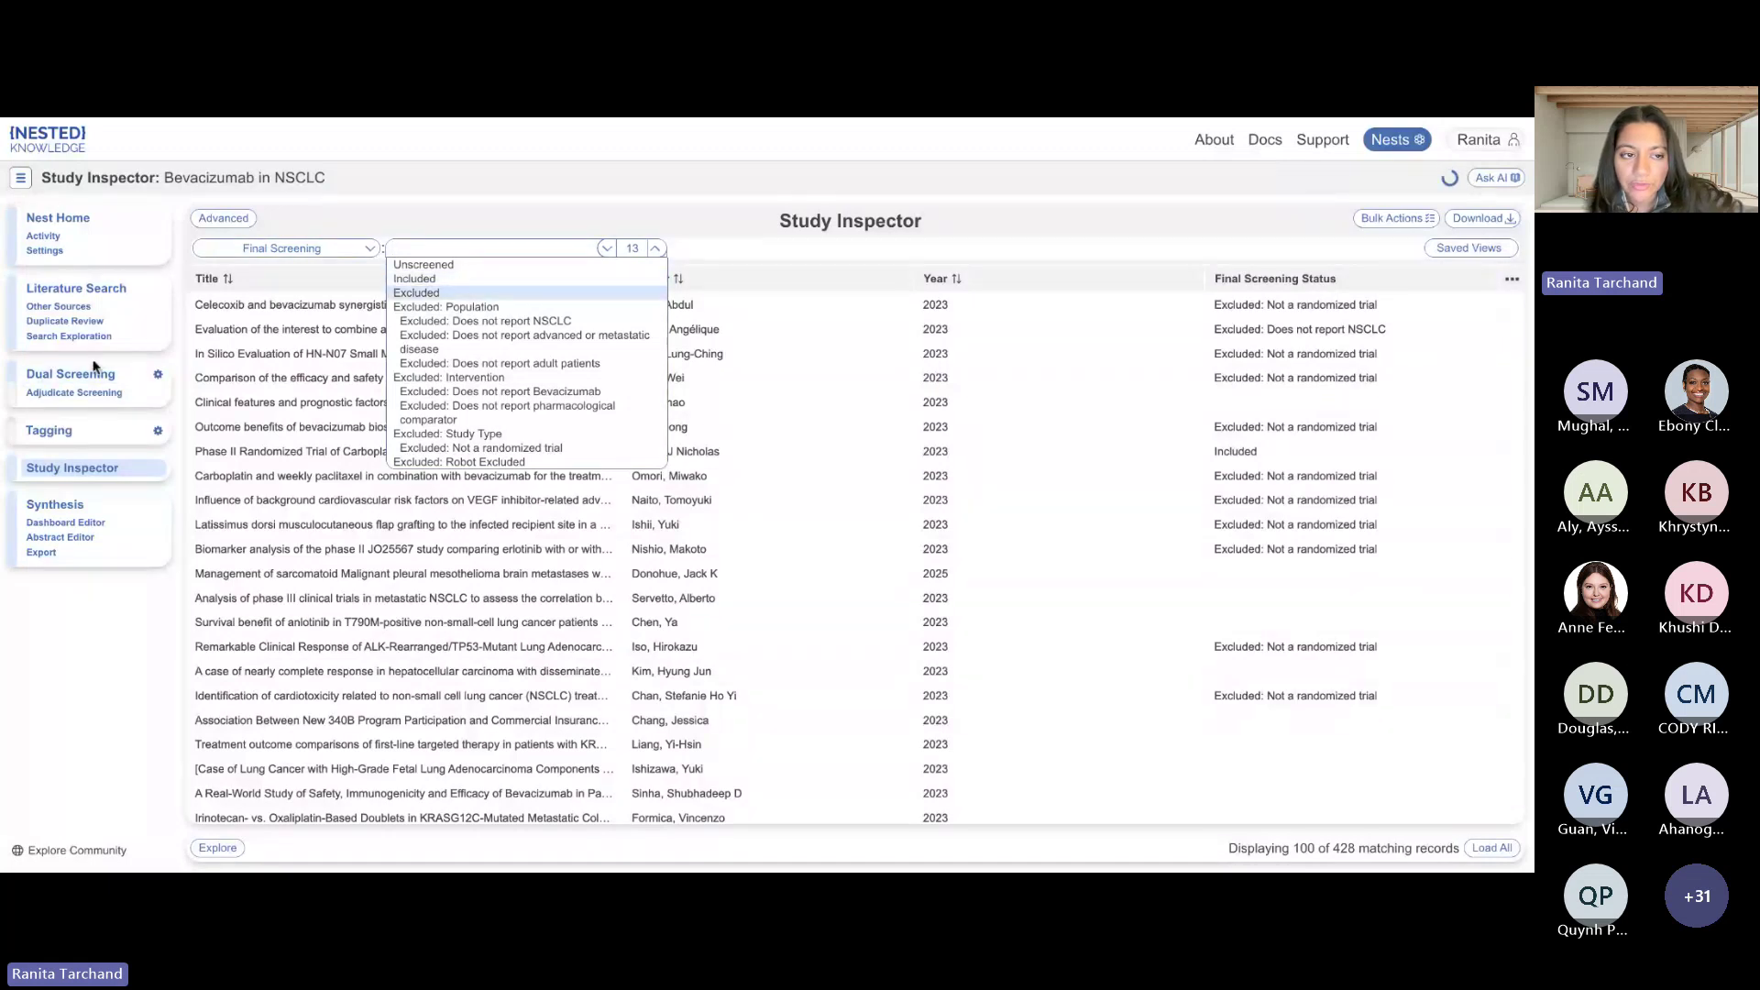
click(413, 280)
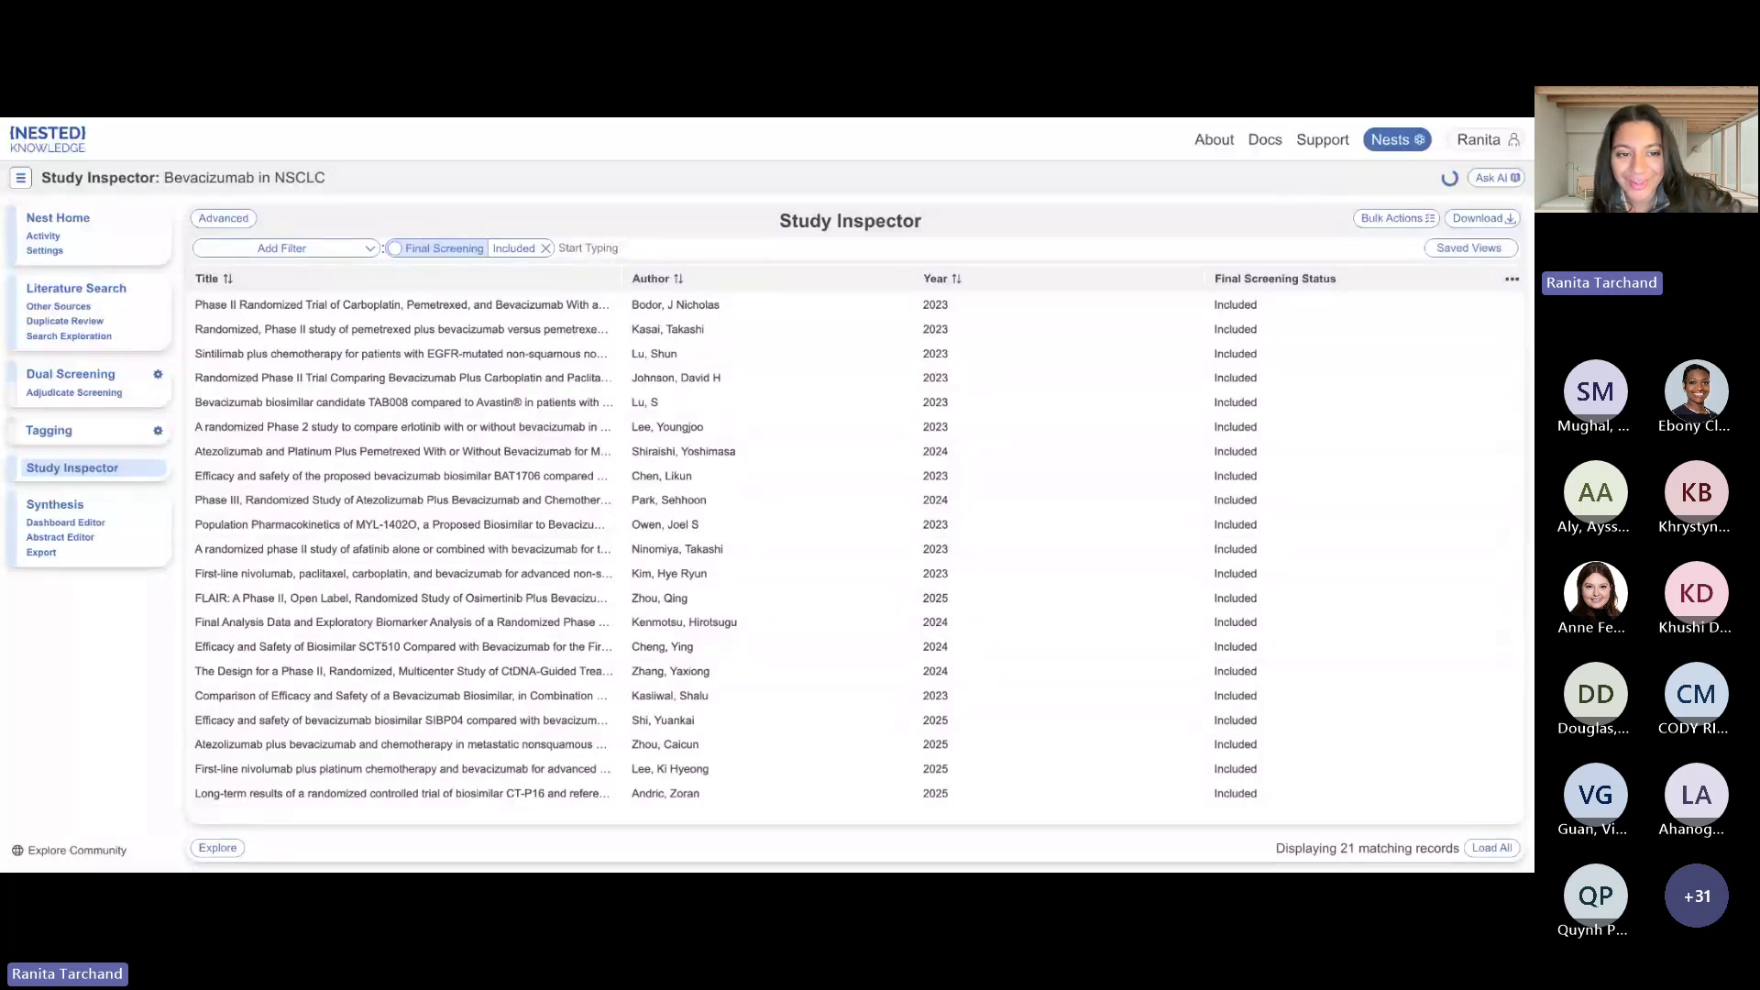
Get the PDF of the Phase II Carboplatin, Pemetrexed, and Bevacizumab trial from PMC and upload it as the record's full text.
click(381, 302)
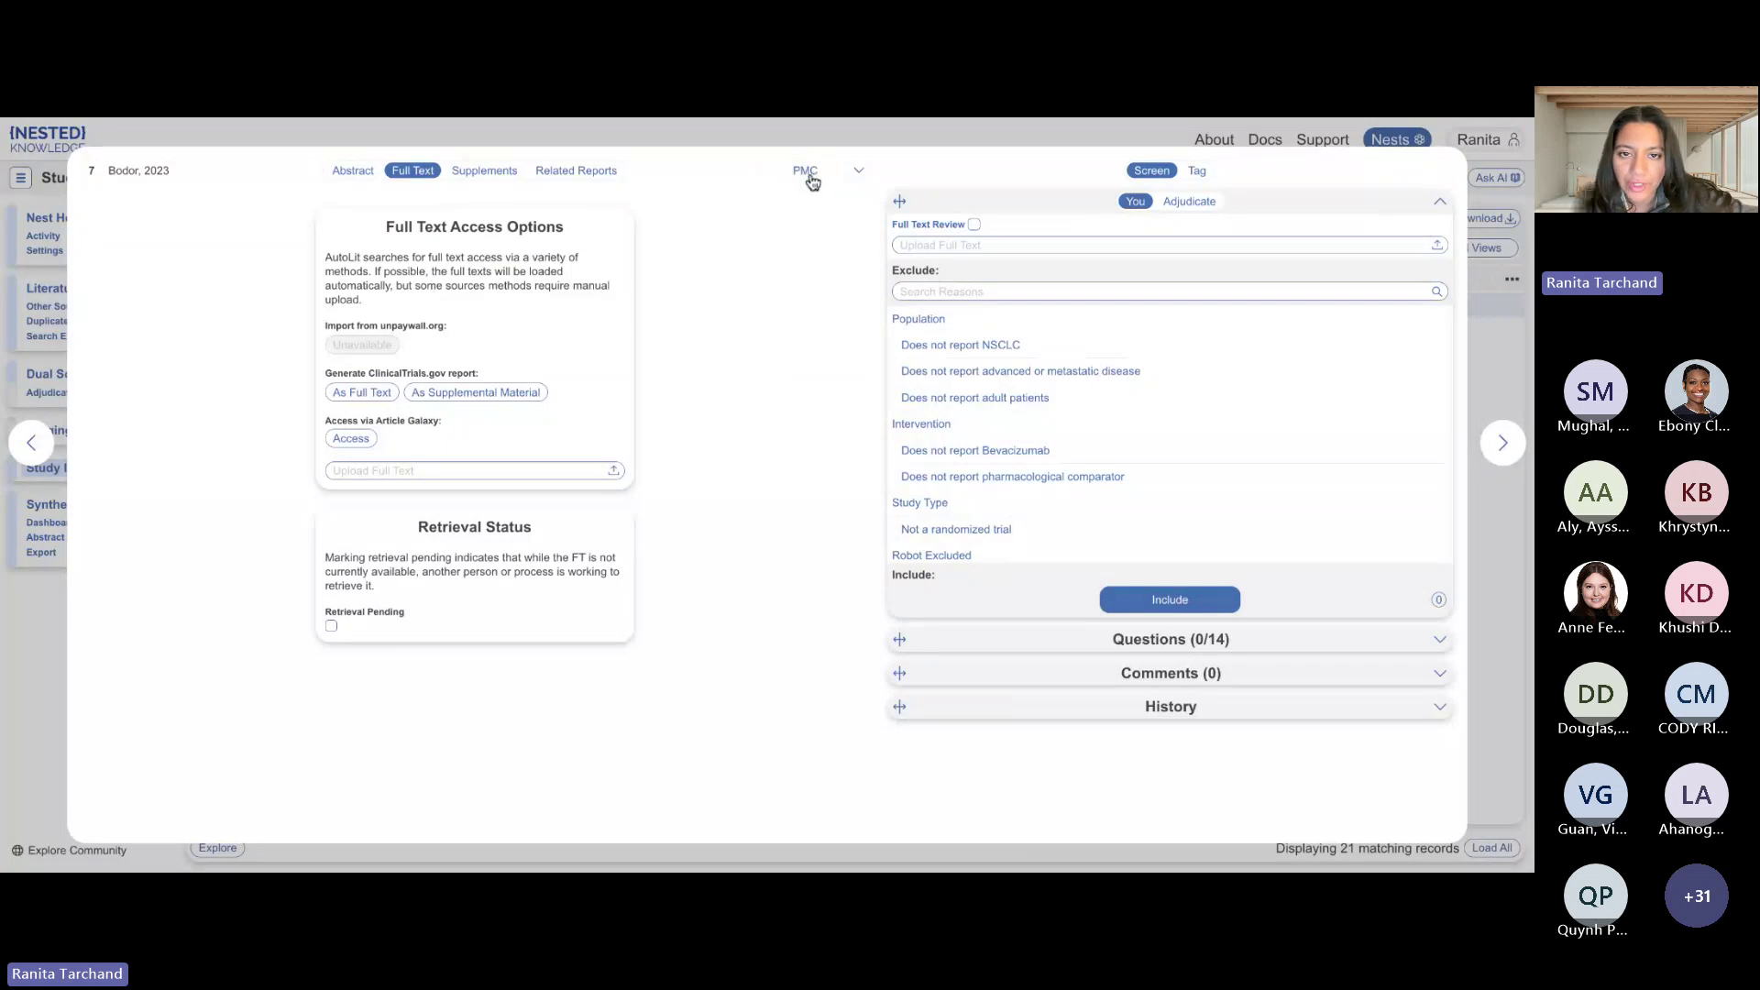
click(852, 178)
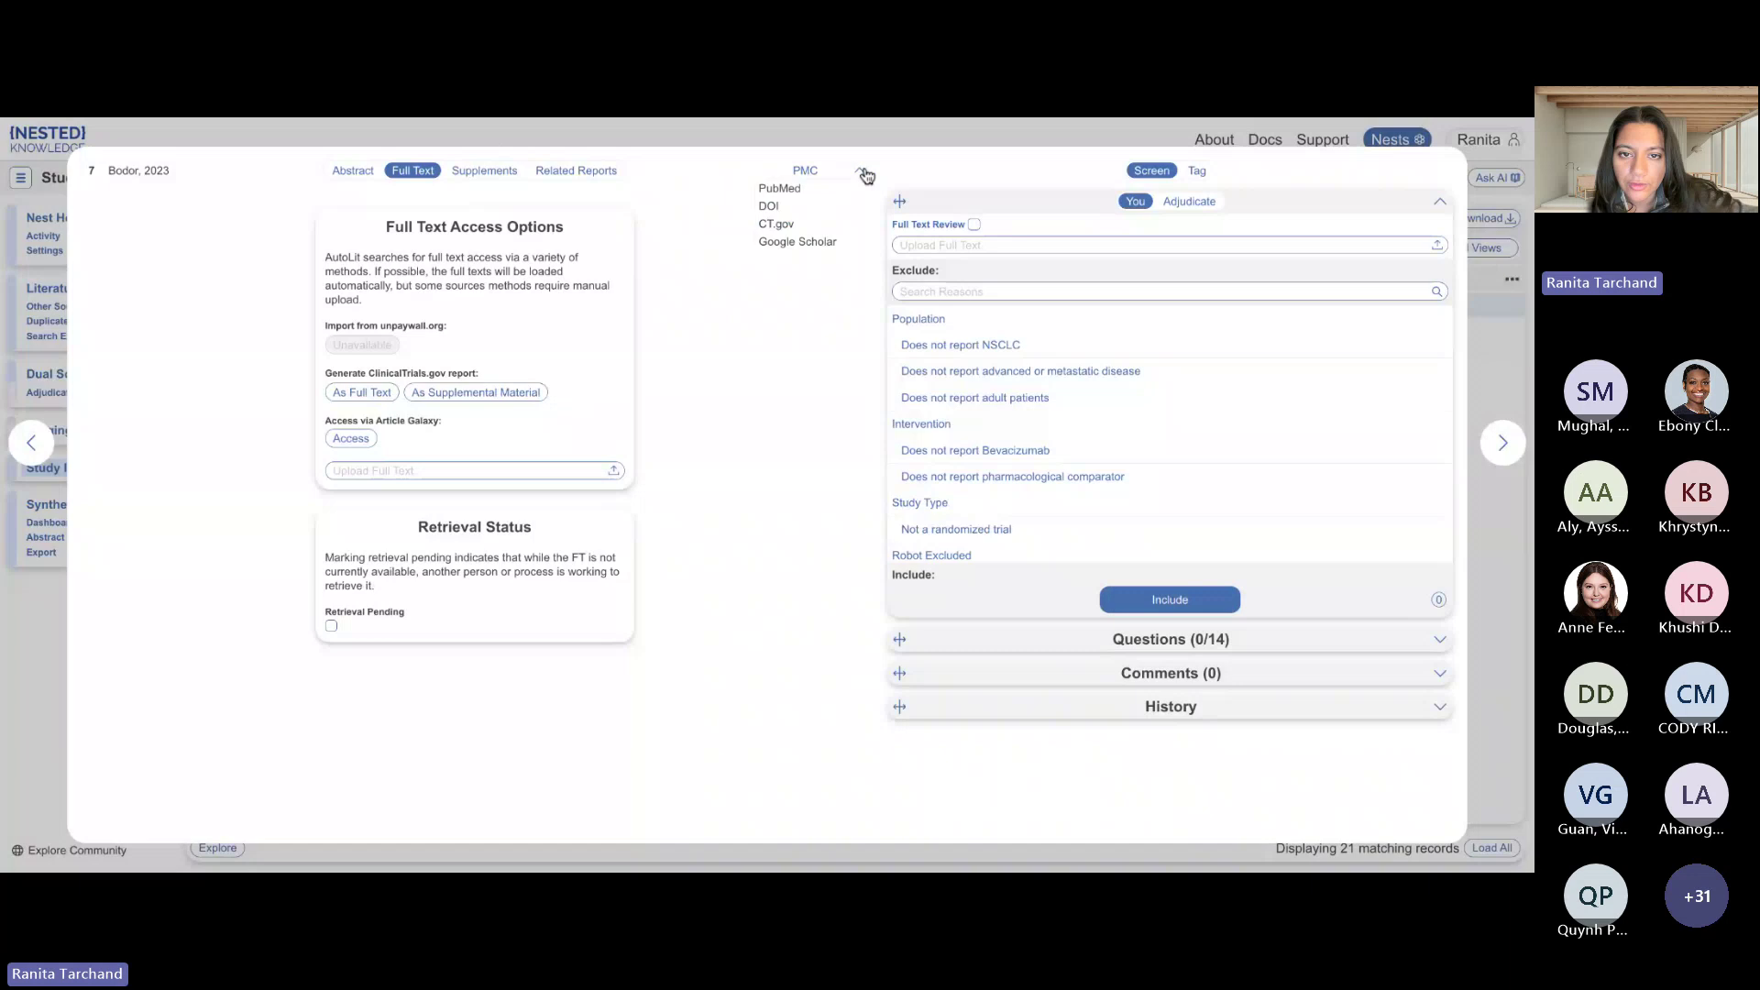
click(810, 175)
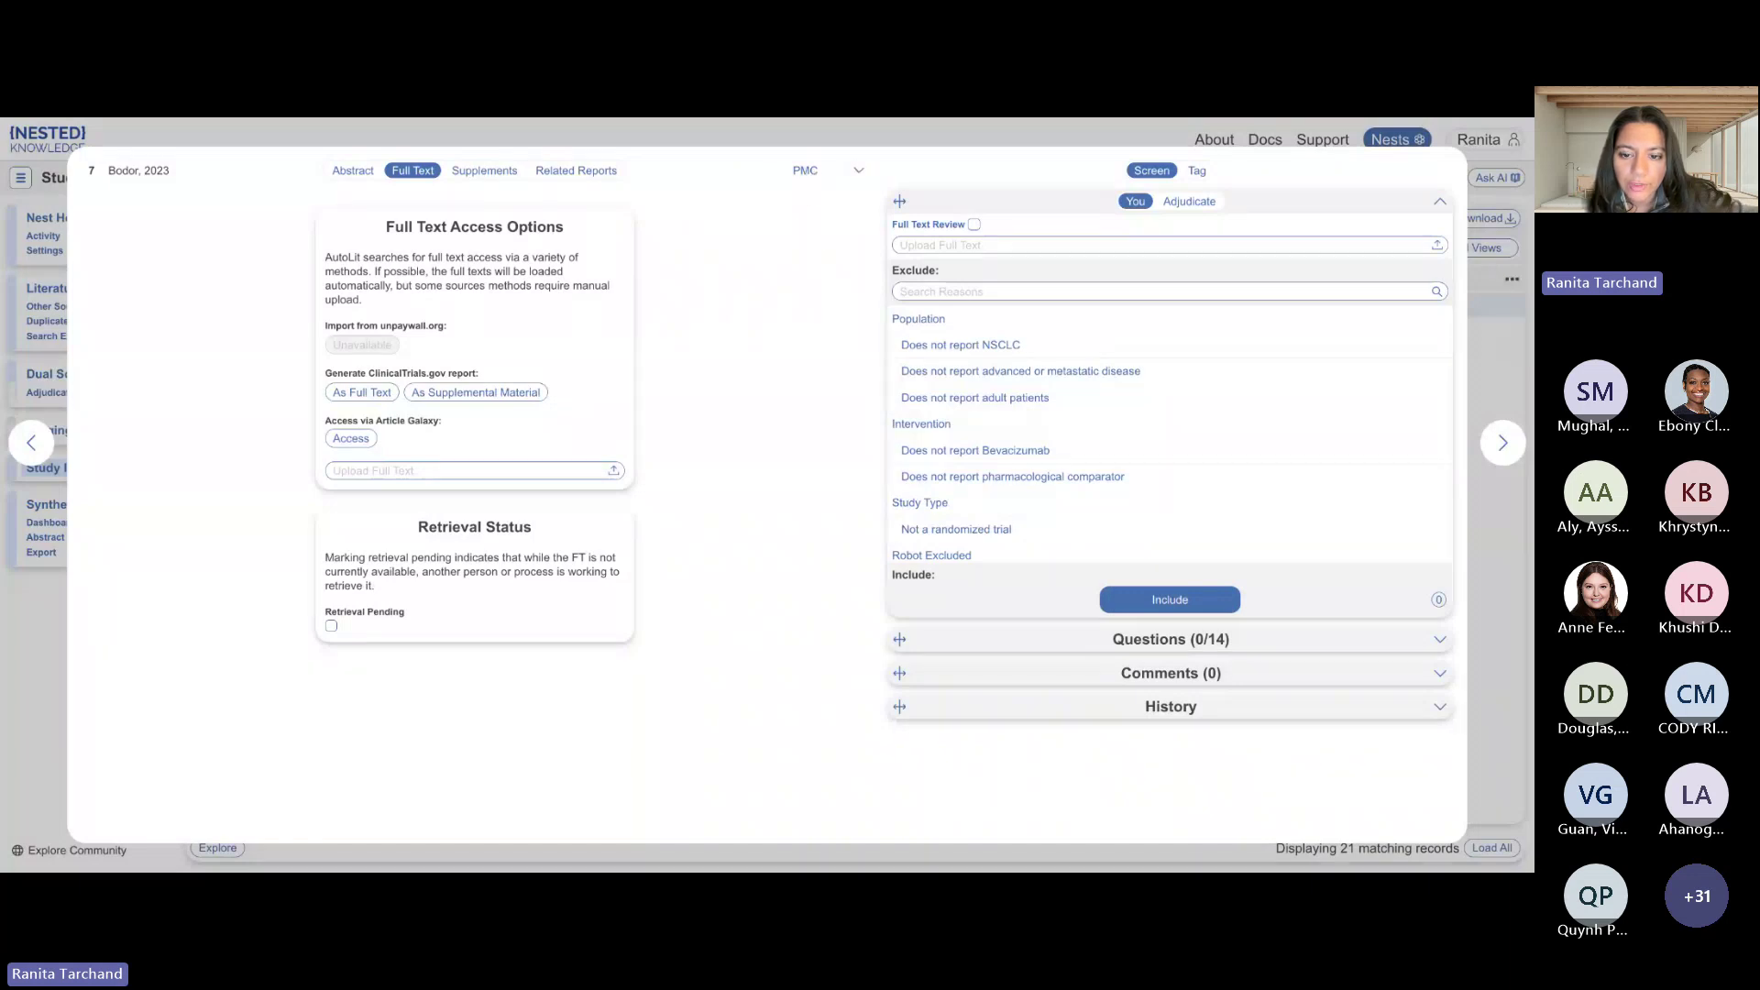
scroll(594, 537, down, 3)
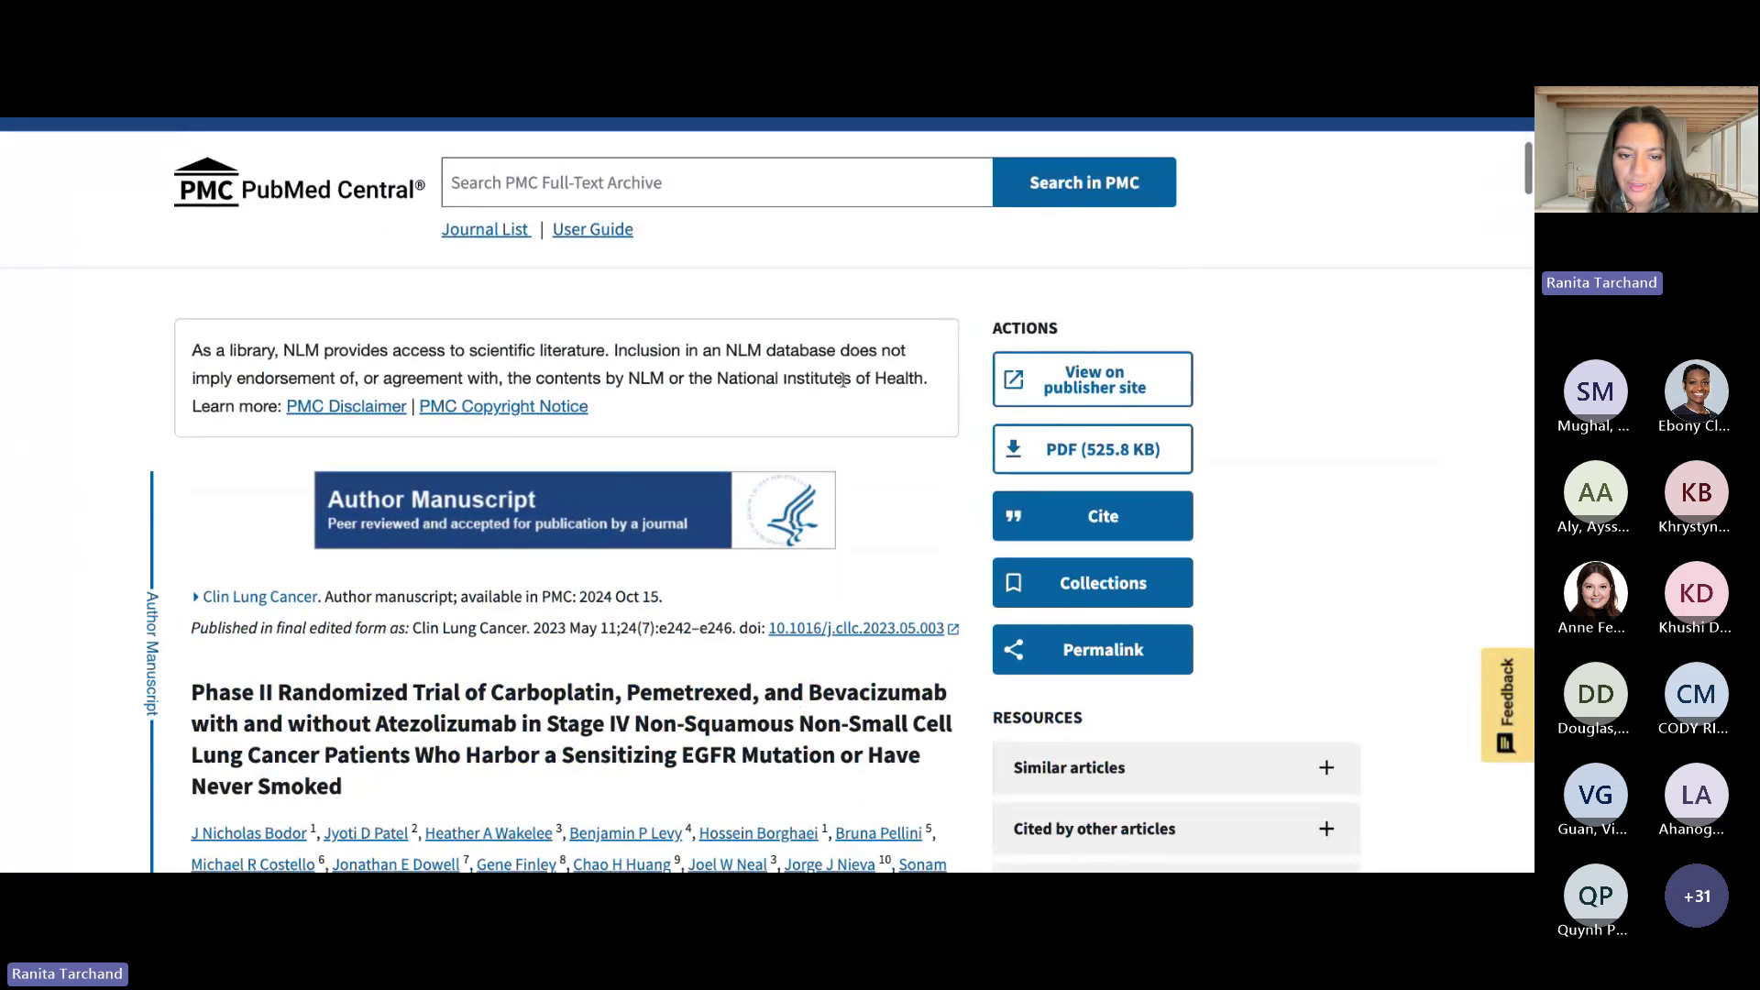
click(1050, 449)
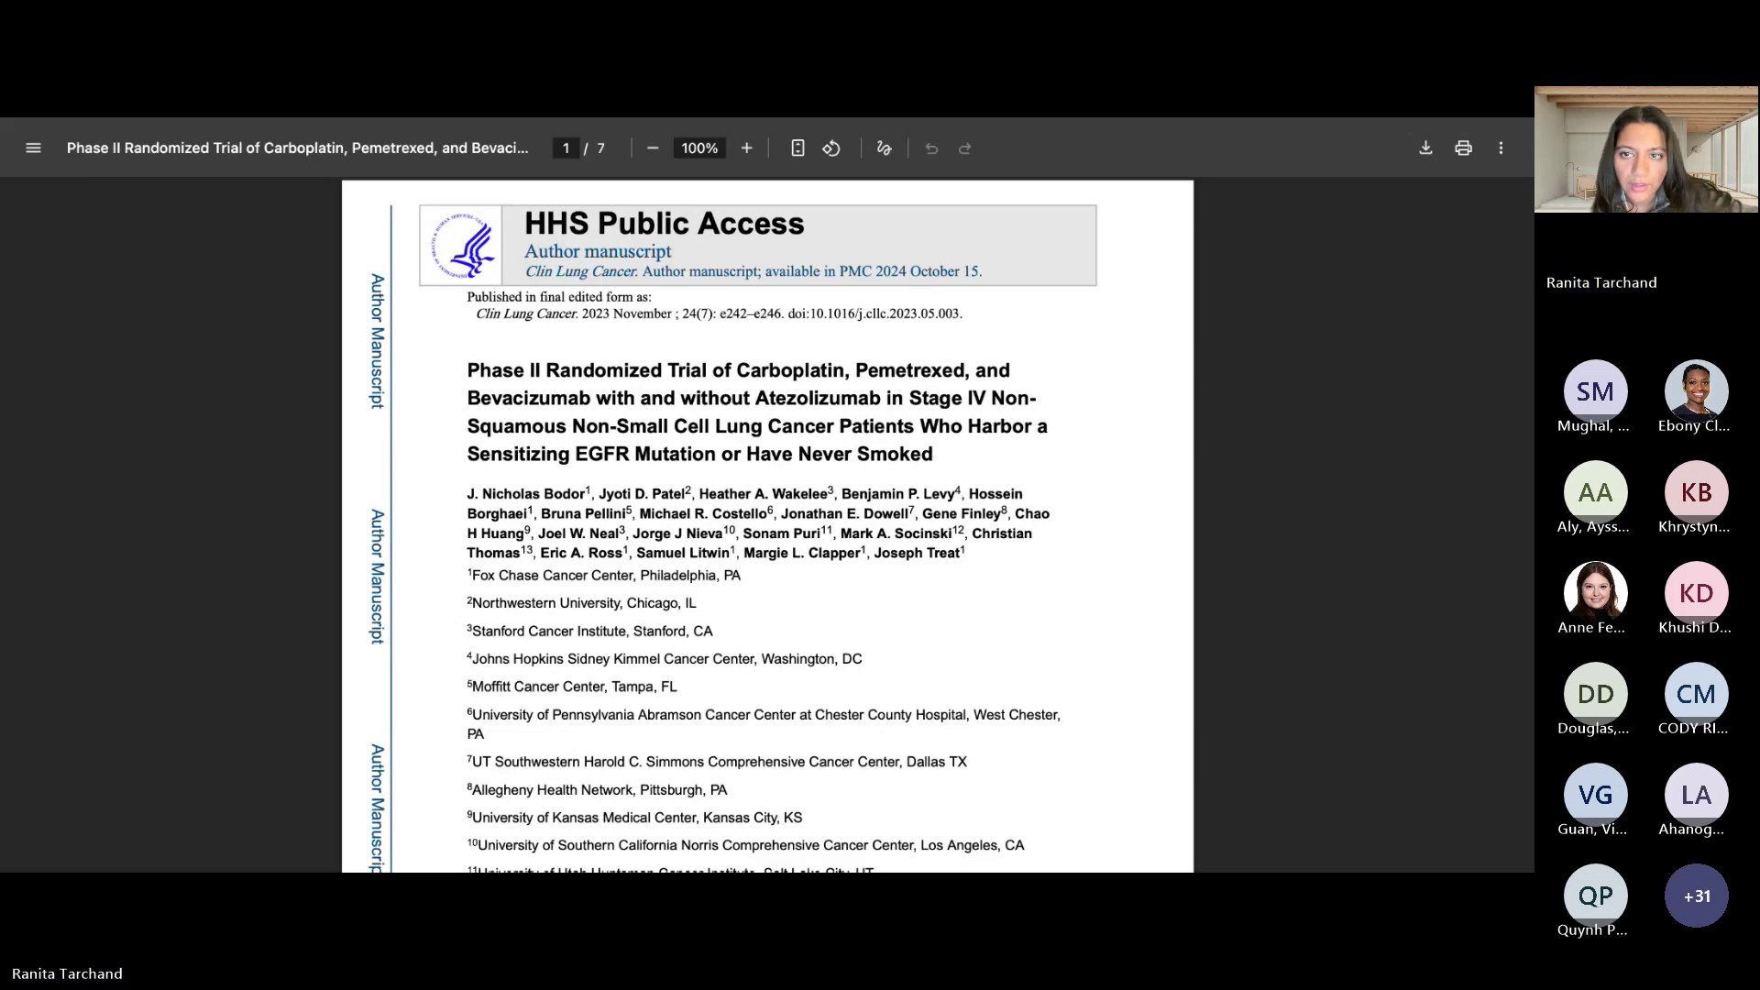
click(594, 112)
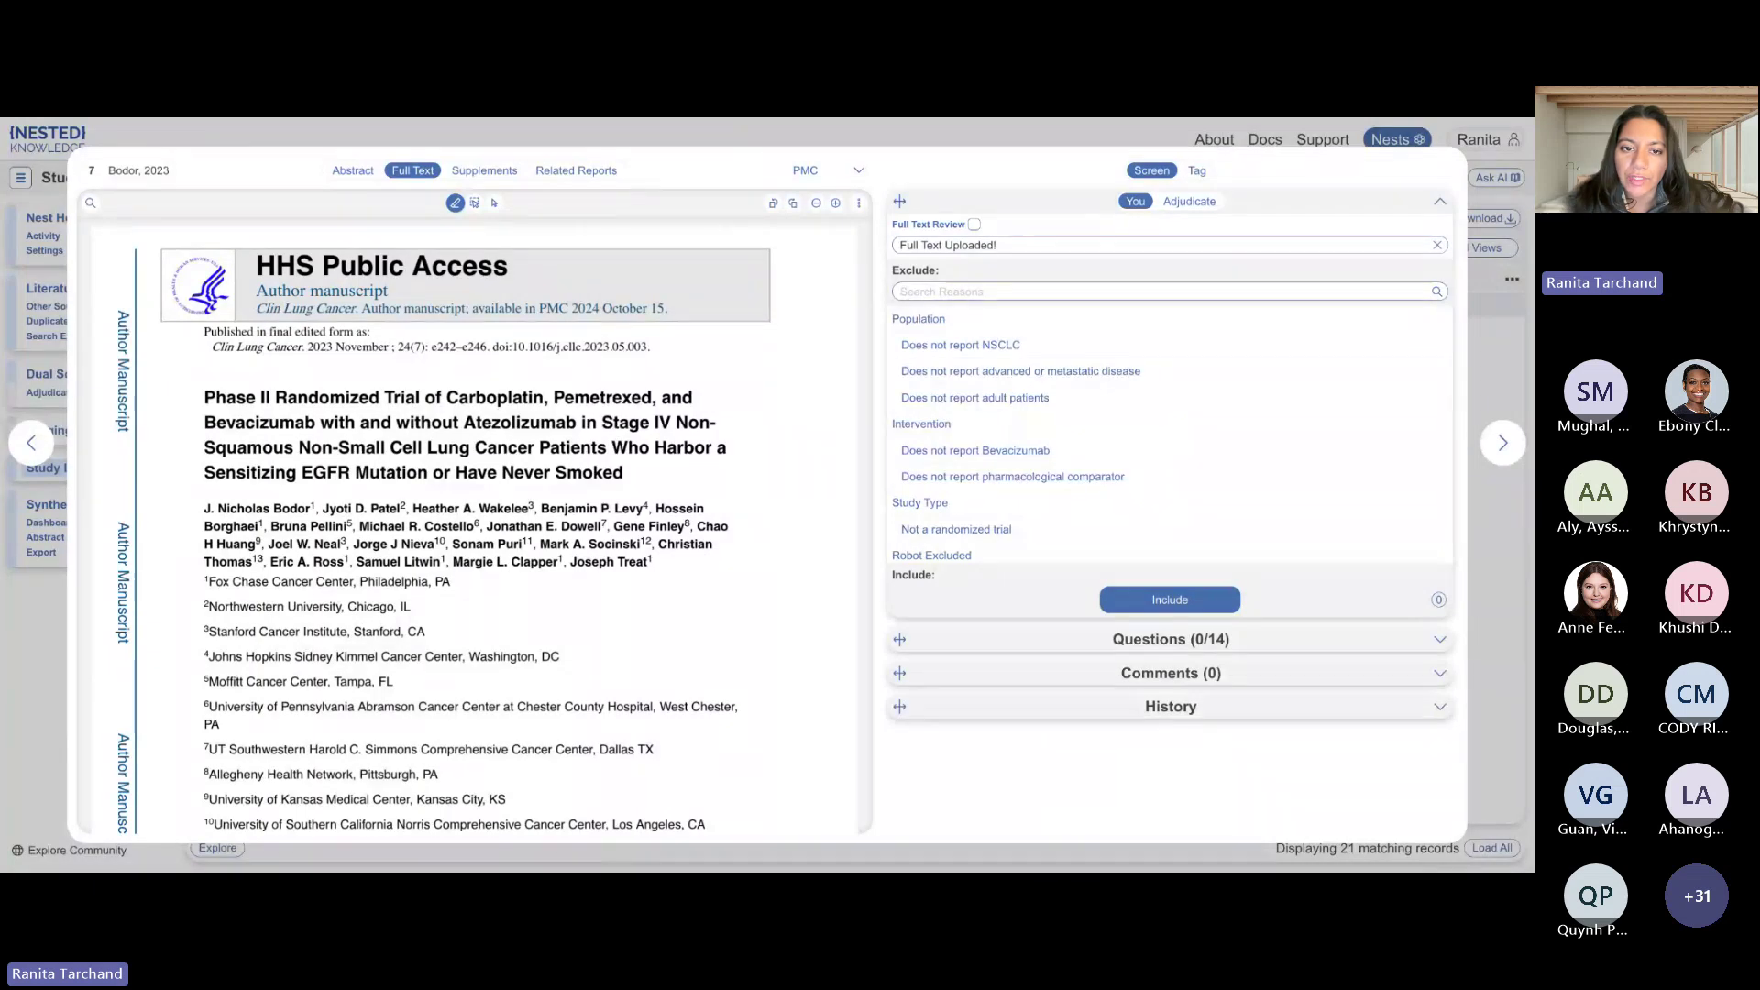
click(740, 142)
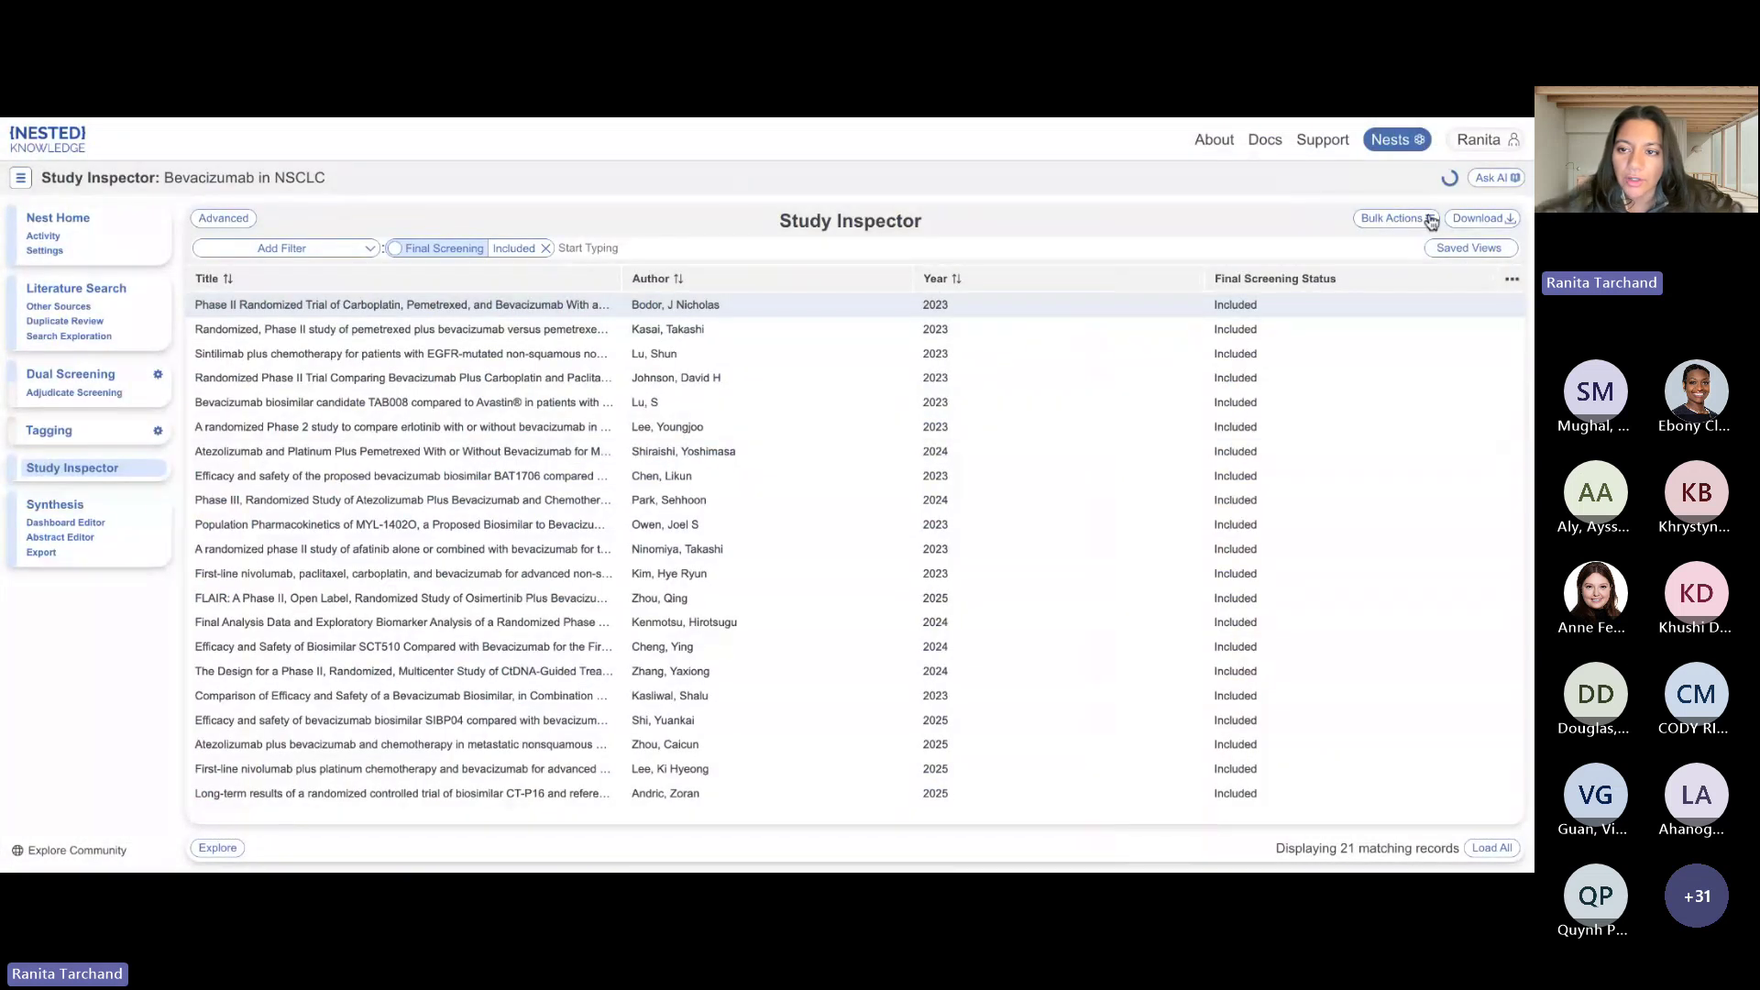
Look at the Document Import bulk action with Unpaywall as the source for the filtered records, and check the status of the background jobs.
click(1403, 225)
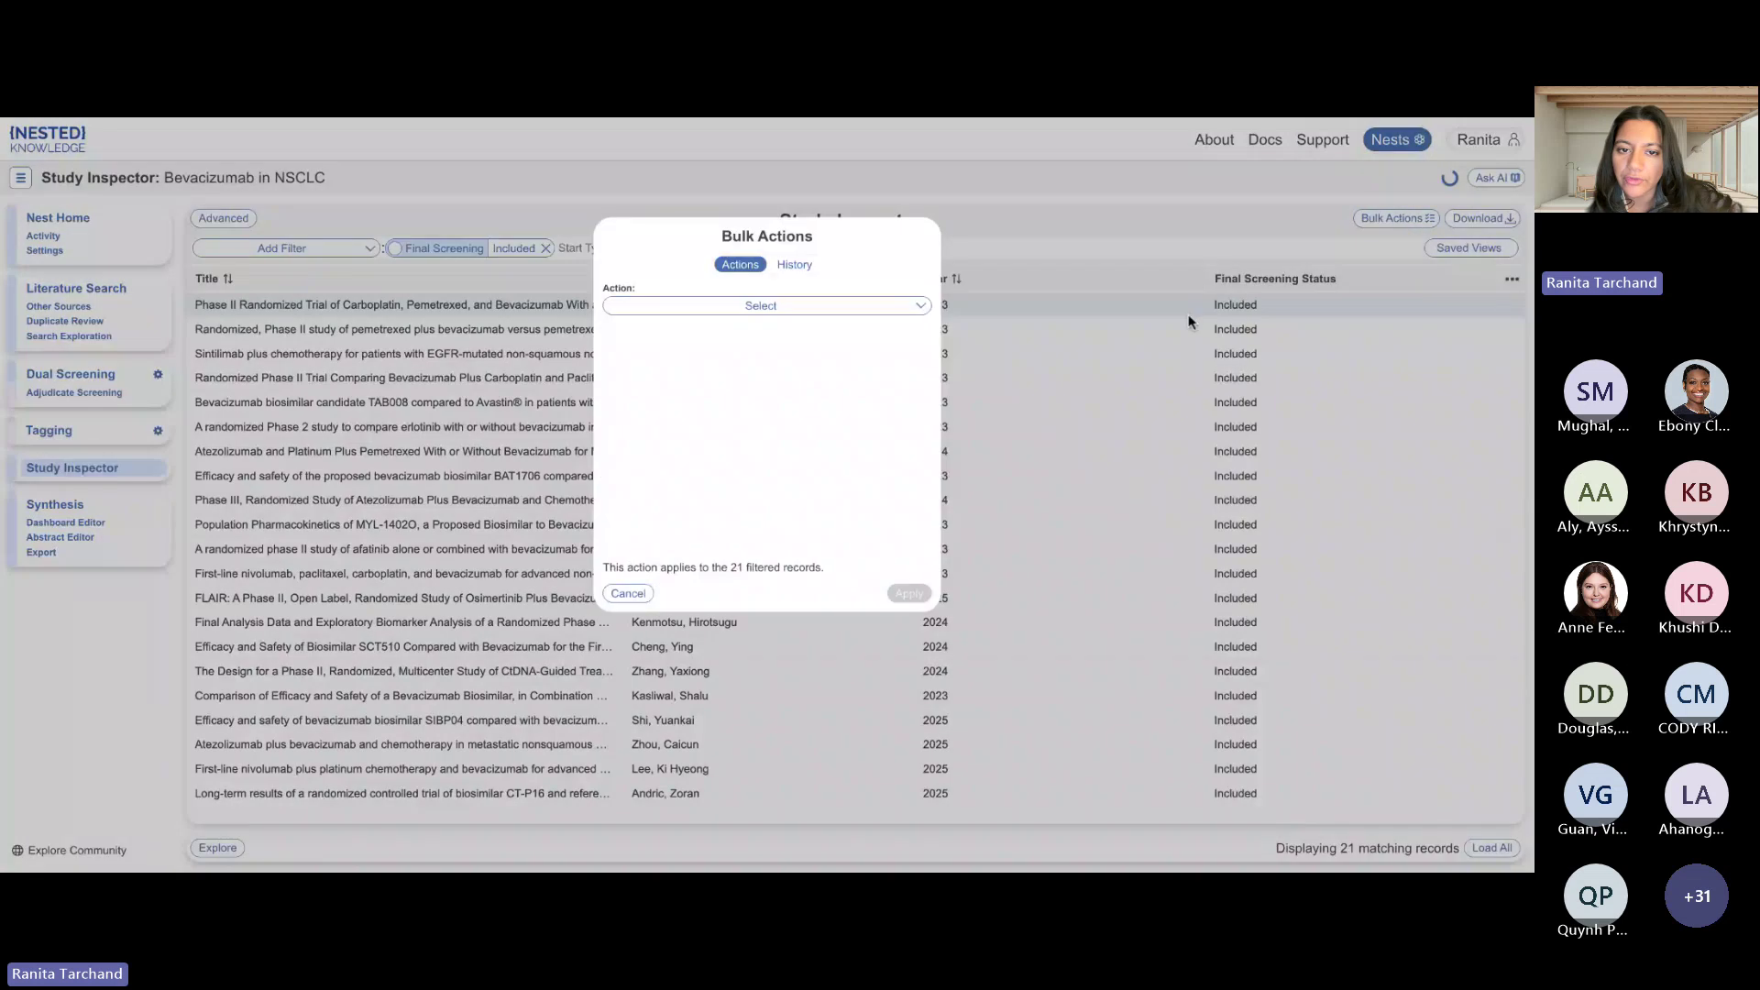
click(841, 312)
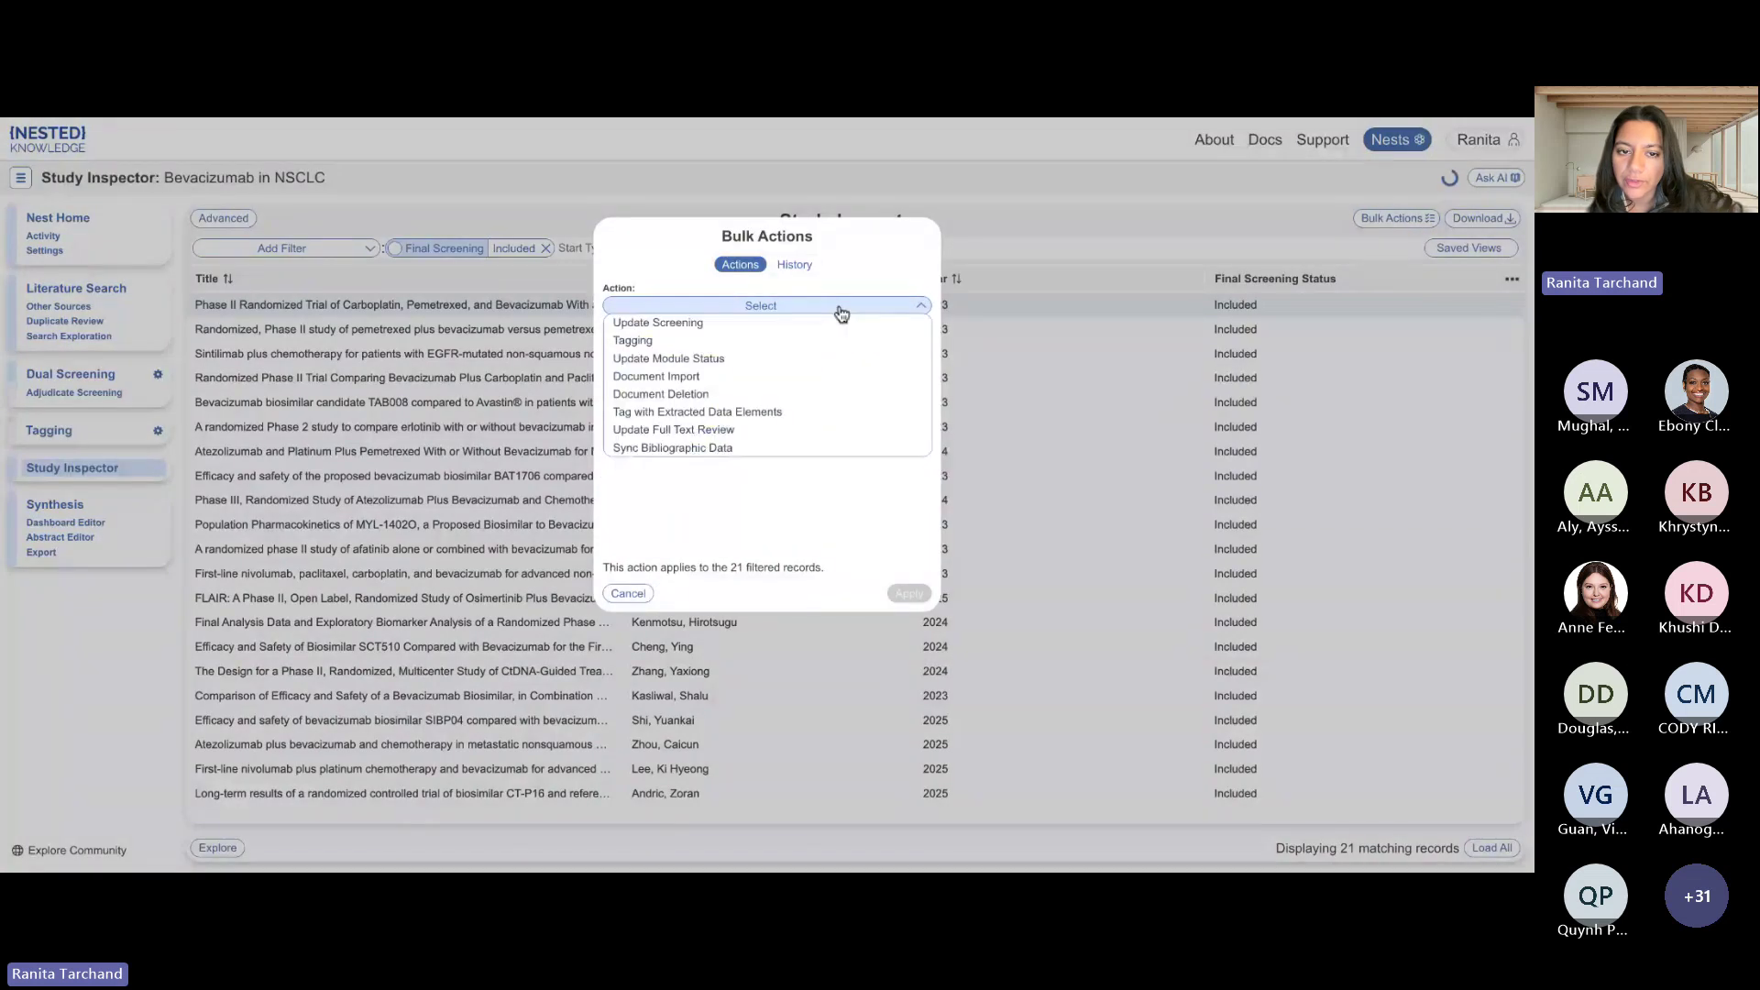
click(798, 378)
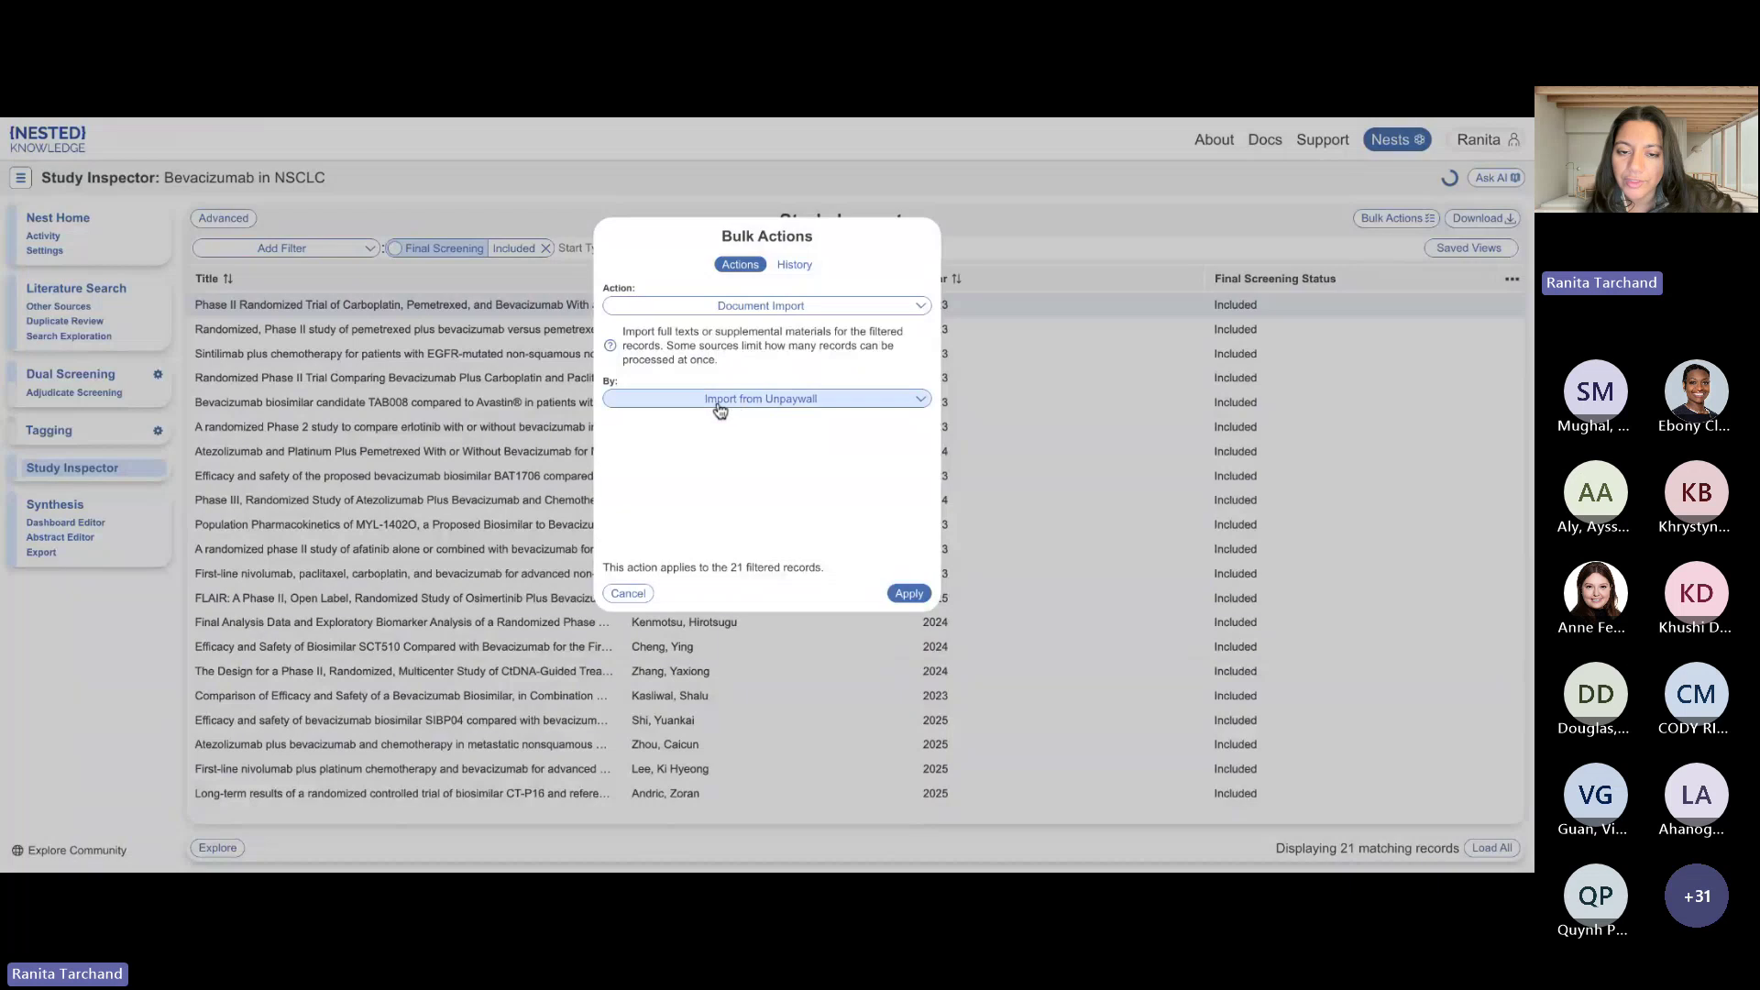
click(904, 601)
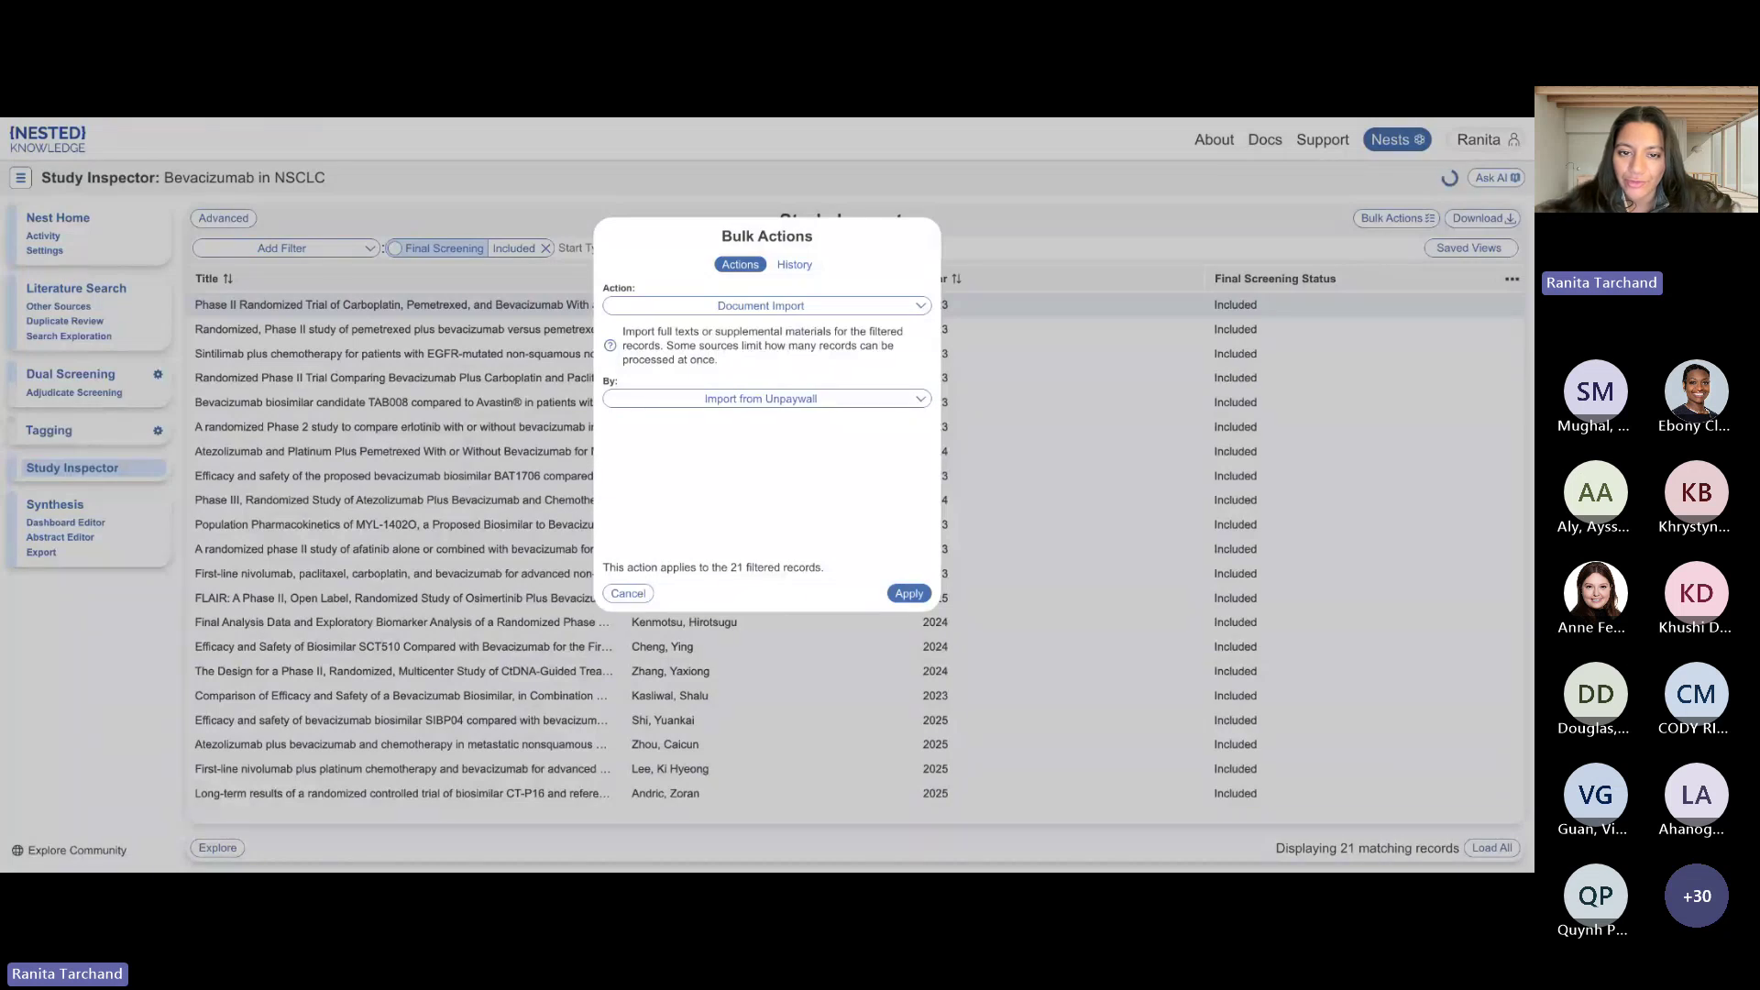
click(430, 476)
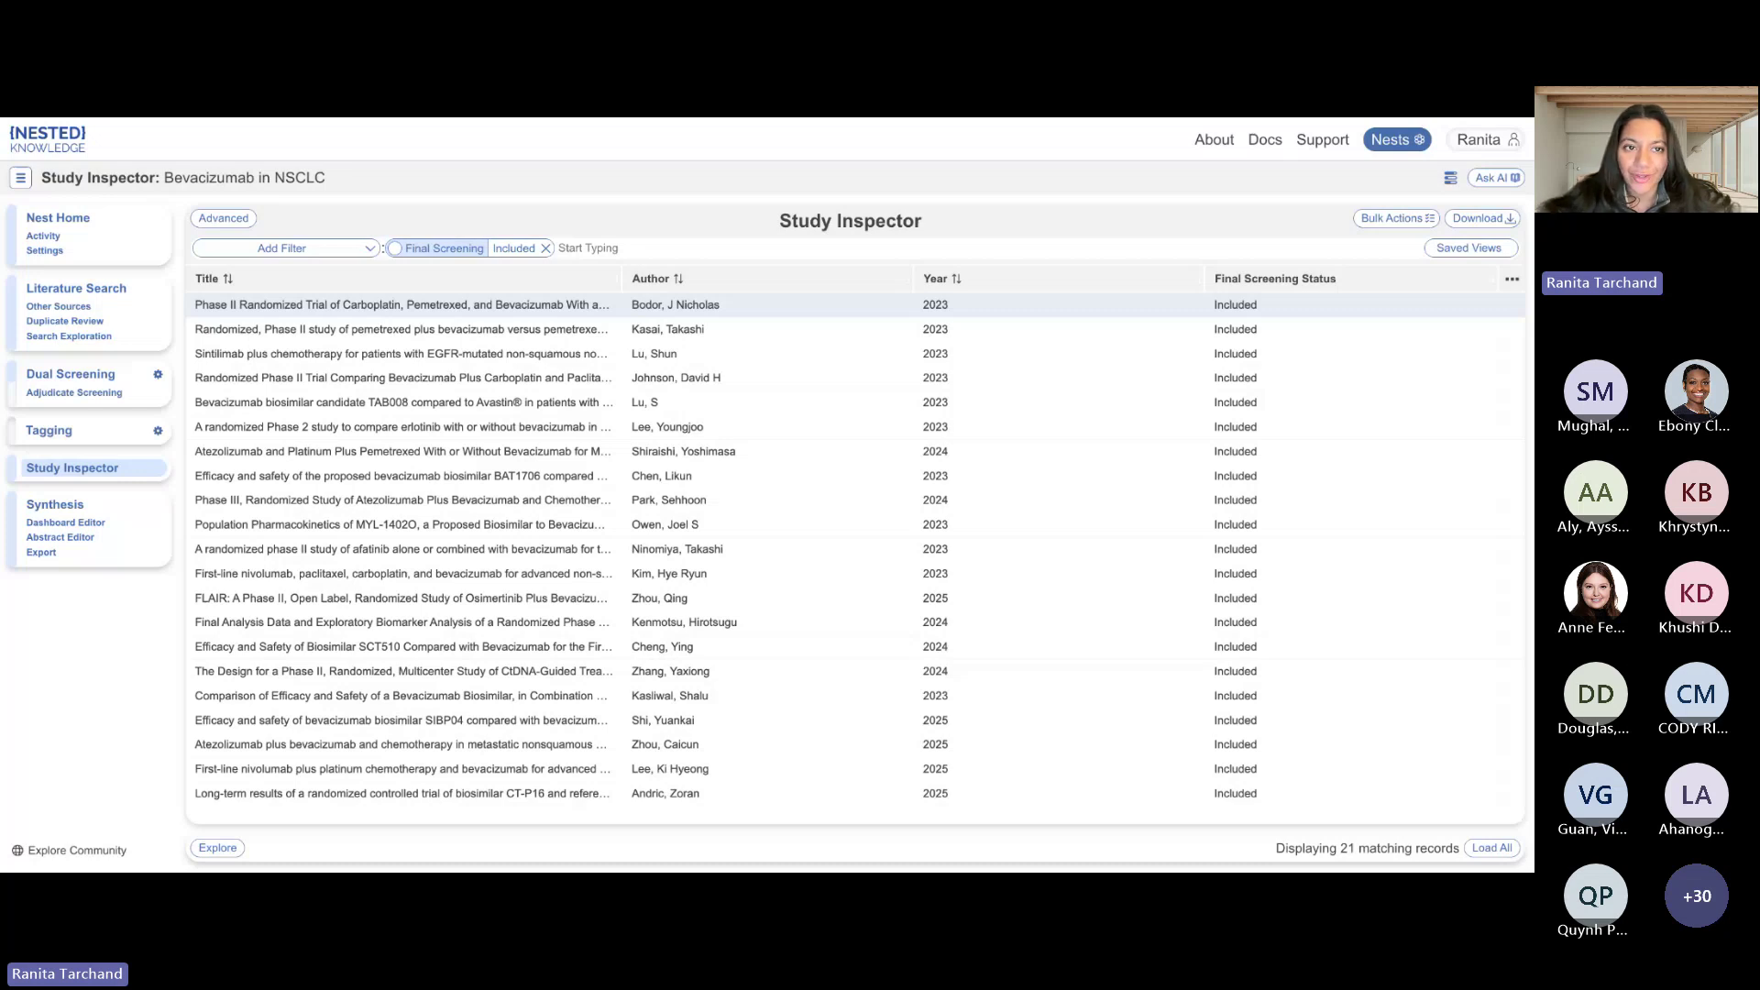
click(1451, 179)
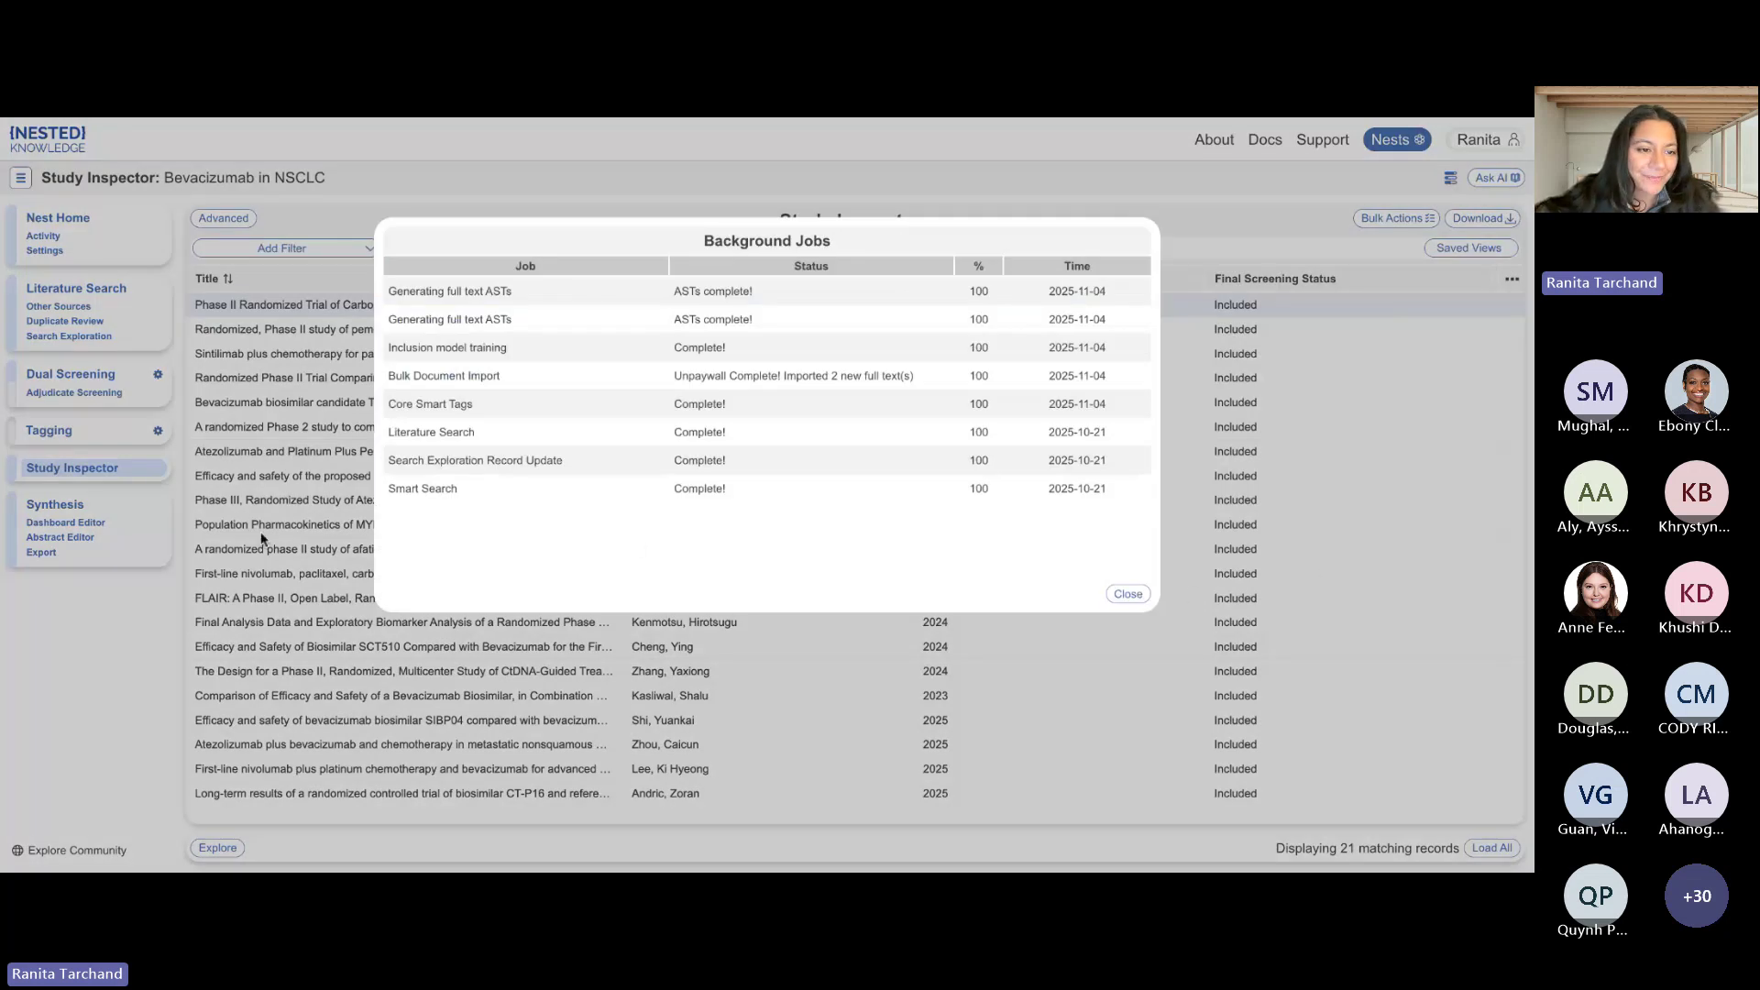
key(Escape)
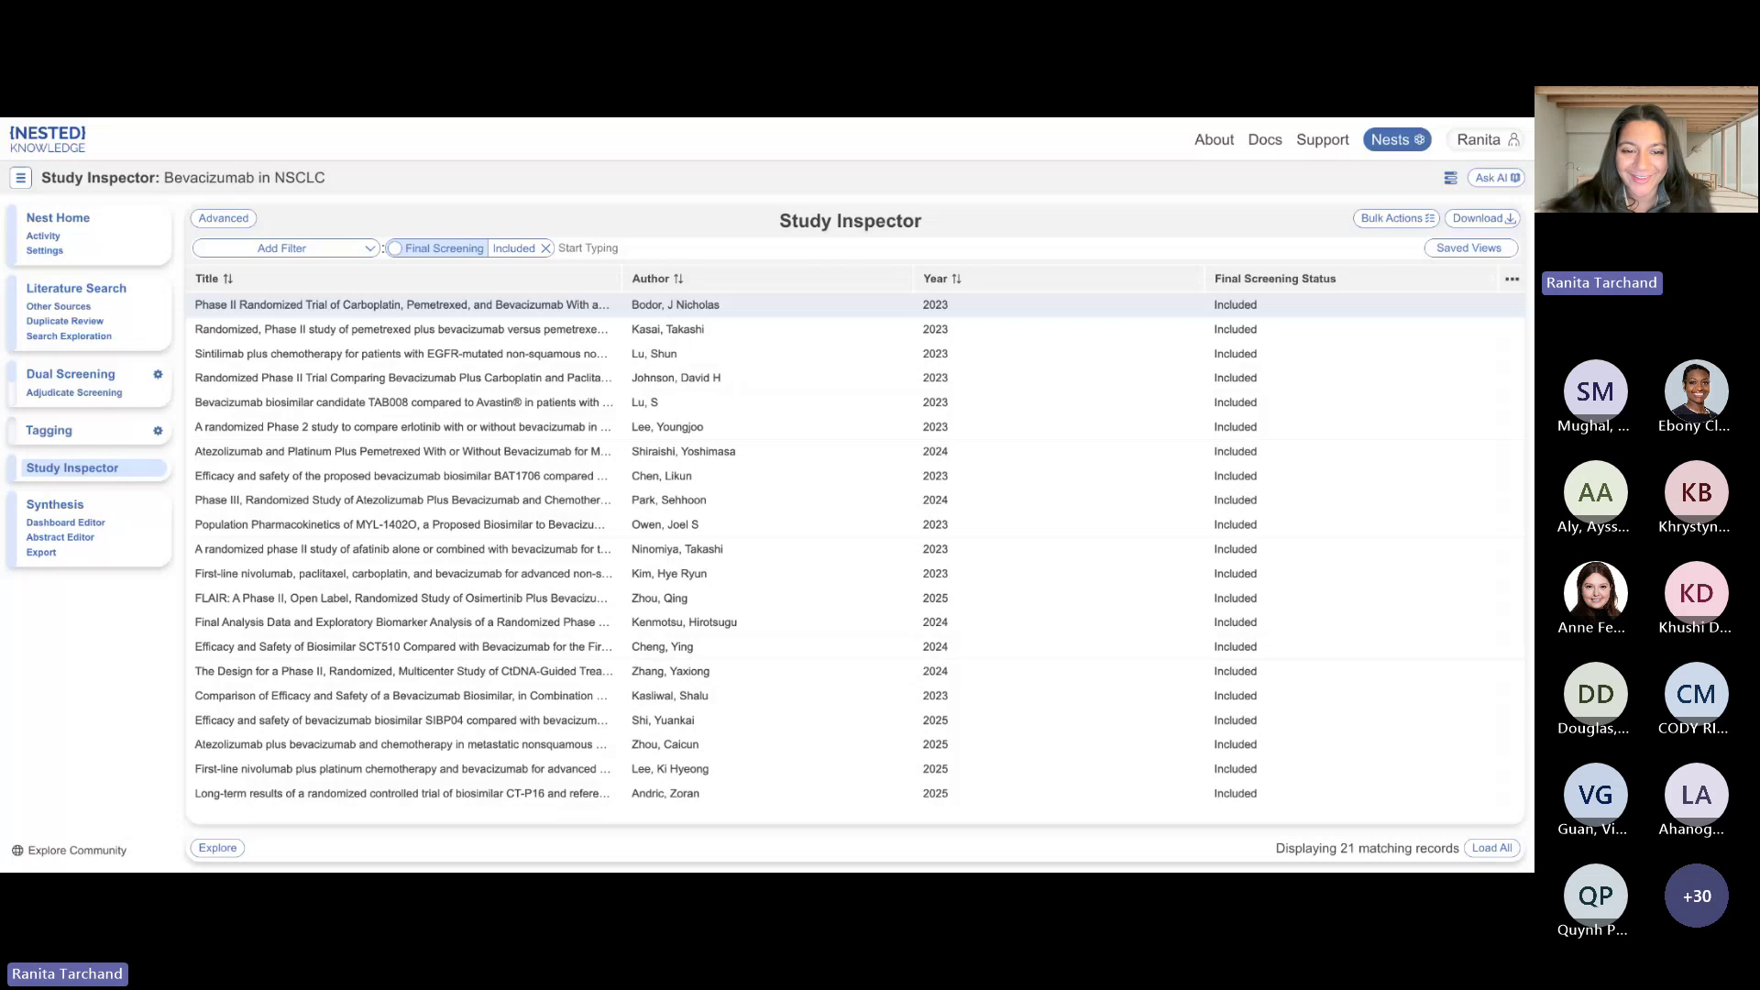
Go to Tagging, skip ahead to record 276 on the bevacizumab biosimilar comparison, and hide the navigation sidebar.
click(64, 438)
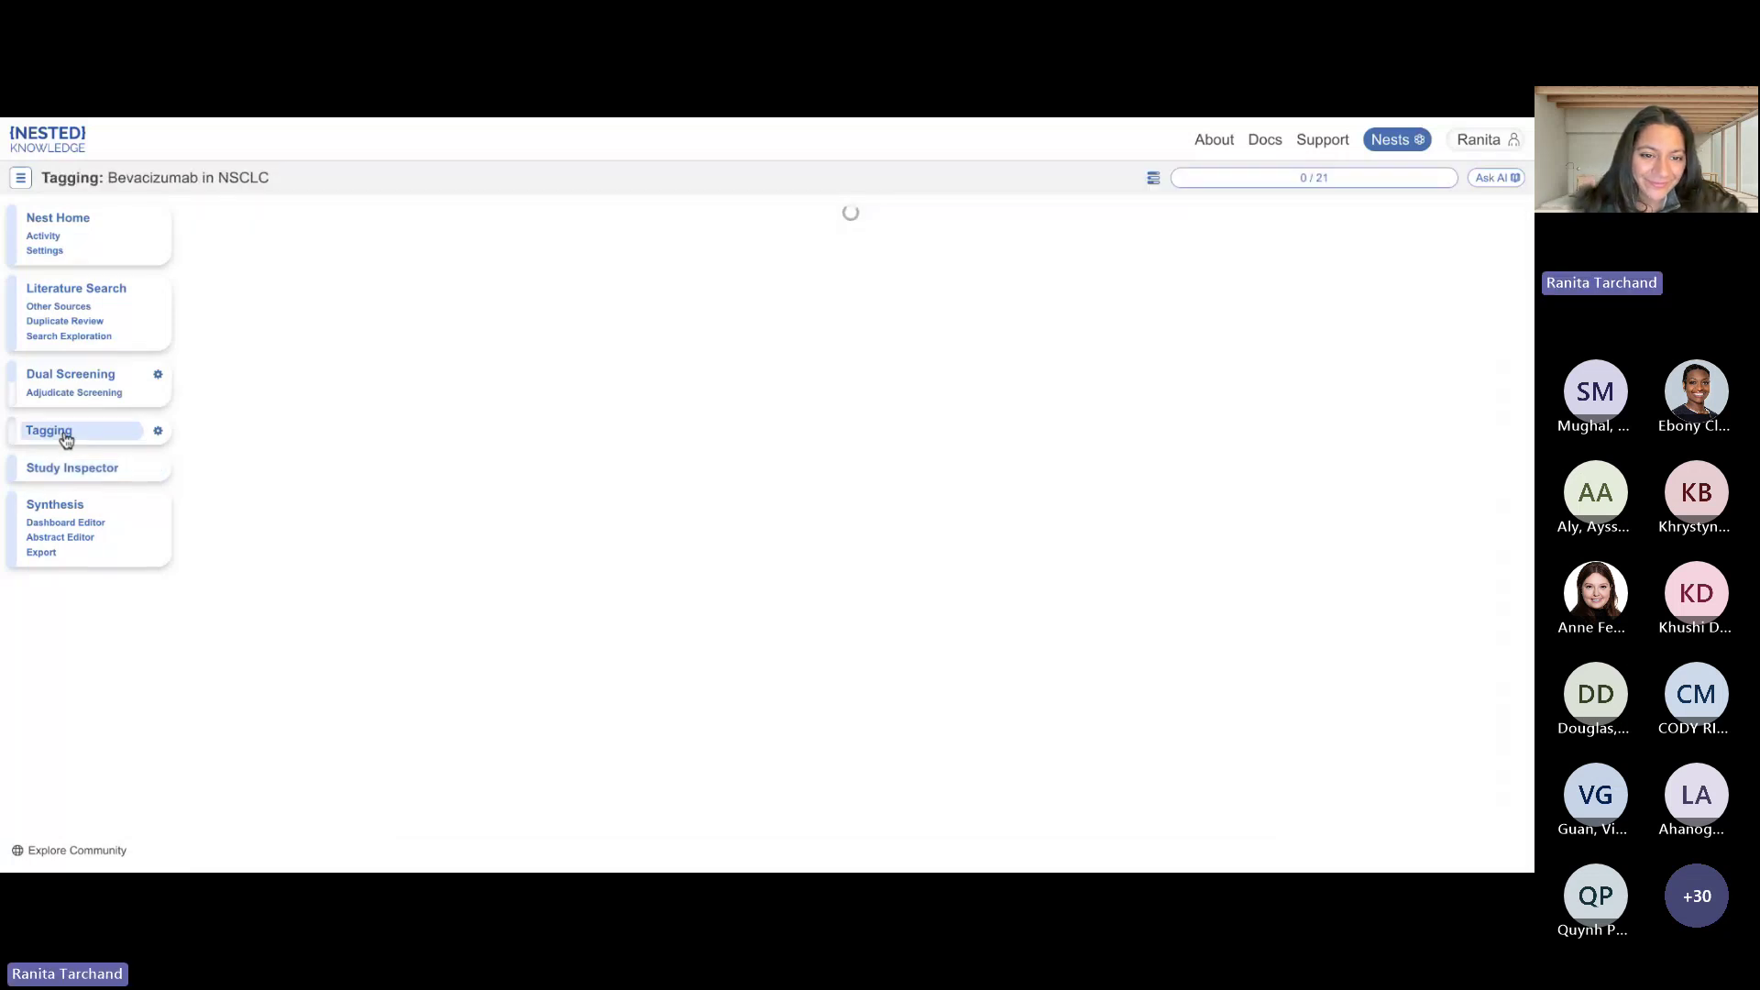
scroll(998, 606, down, 1)
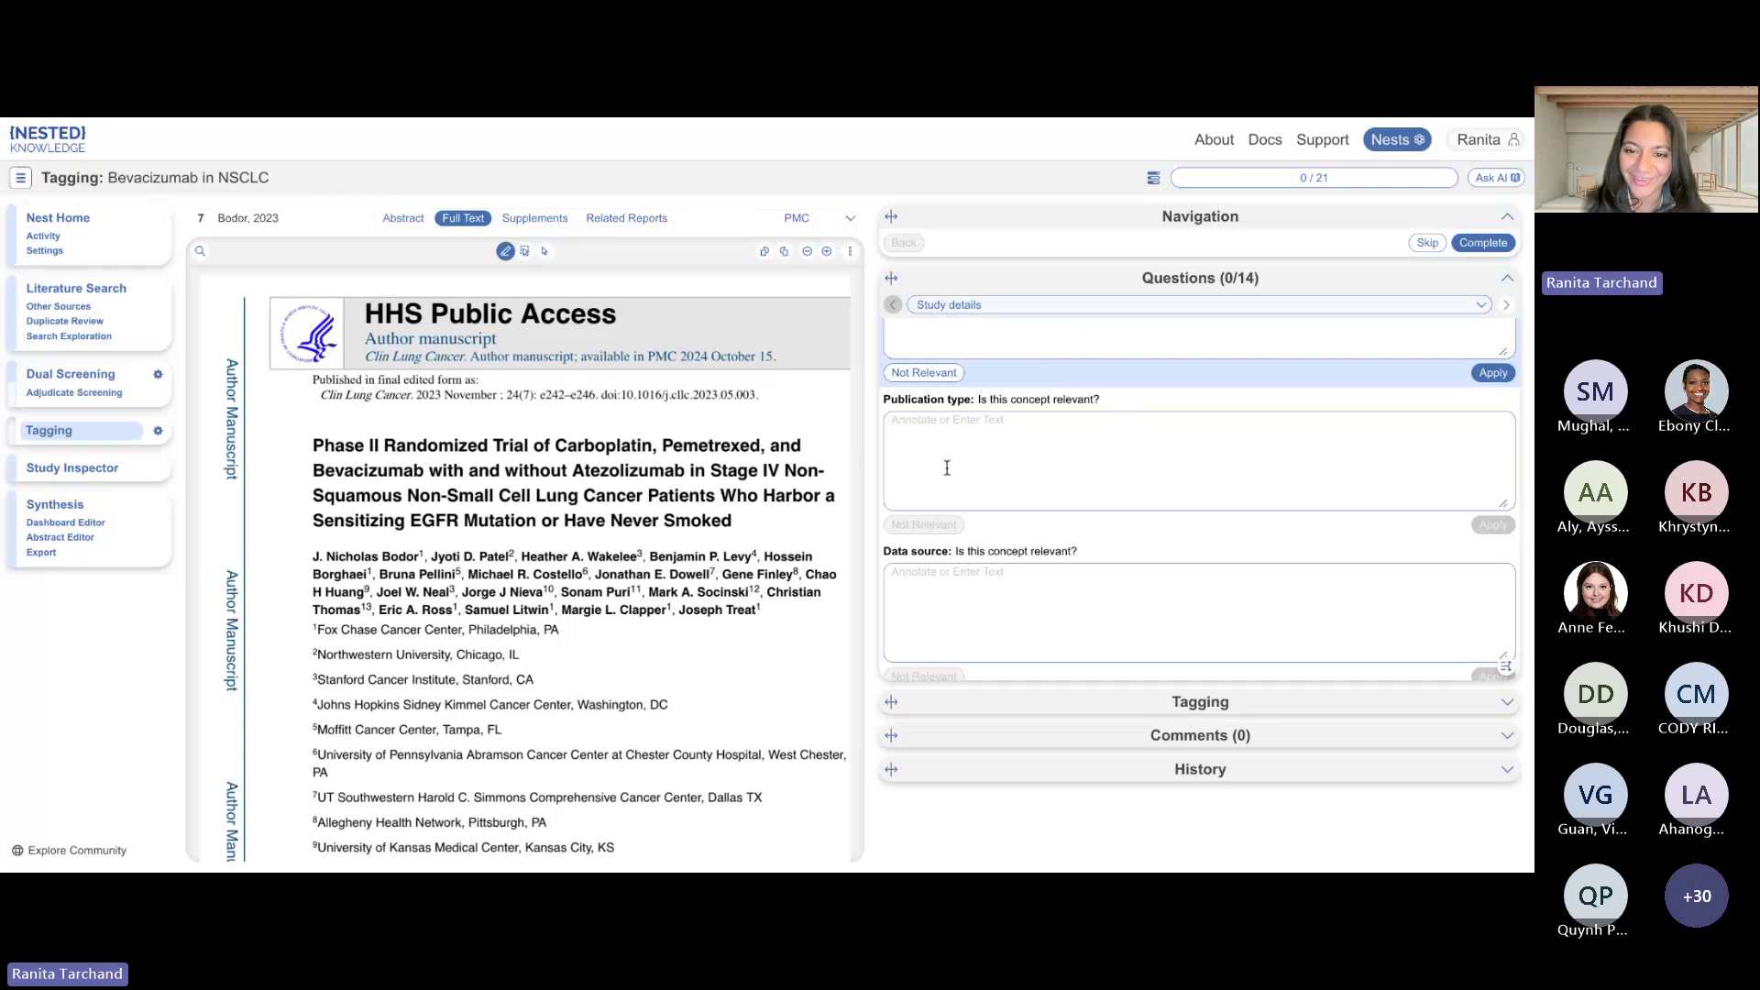
scroll(978, 361, up, 1)
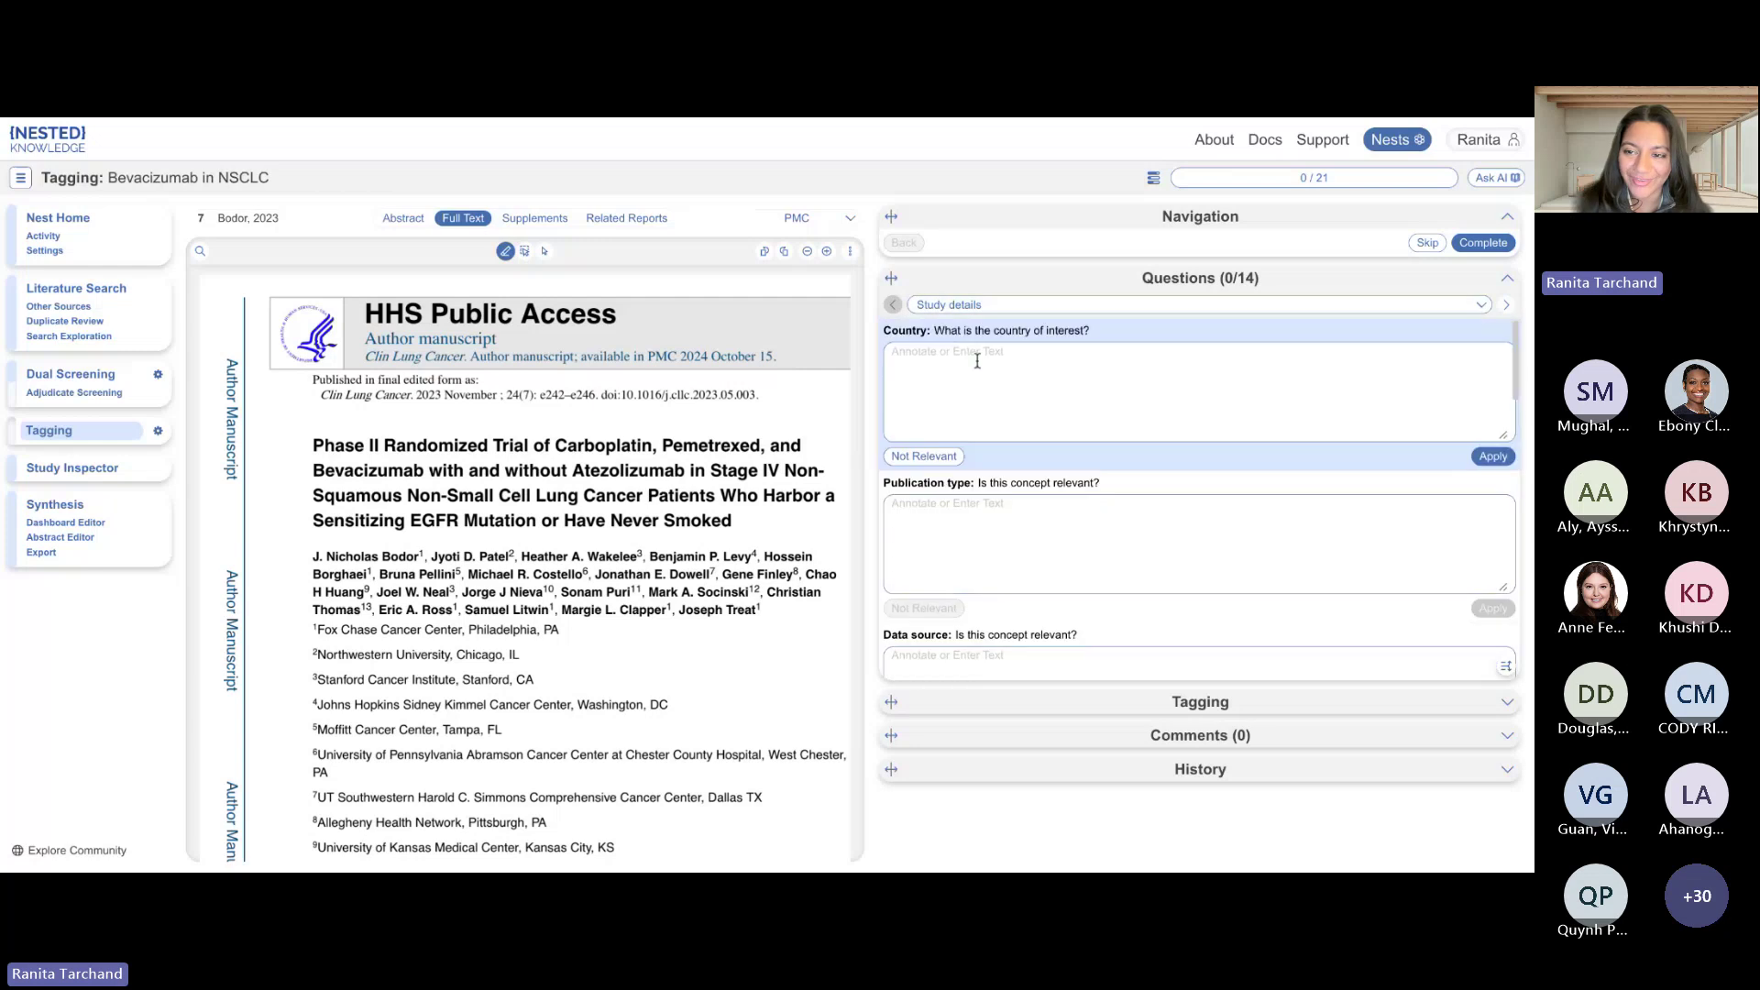
click(1428, 244)
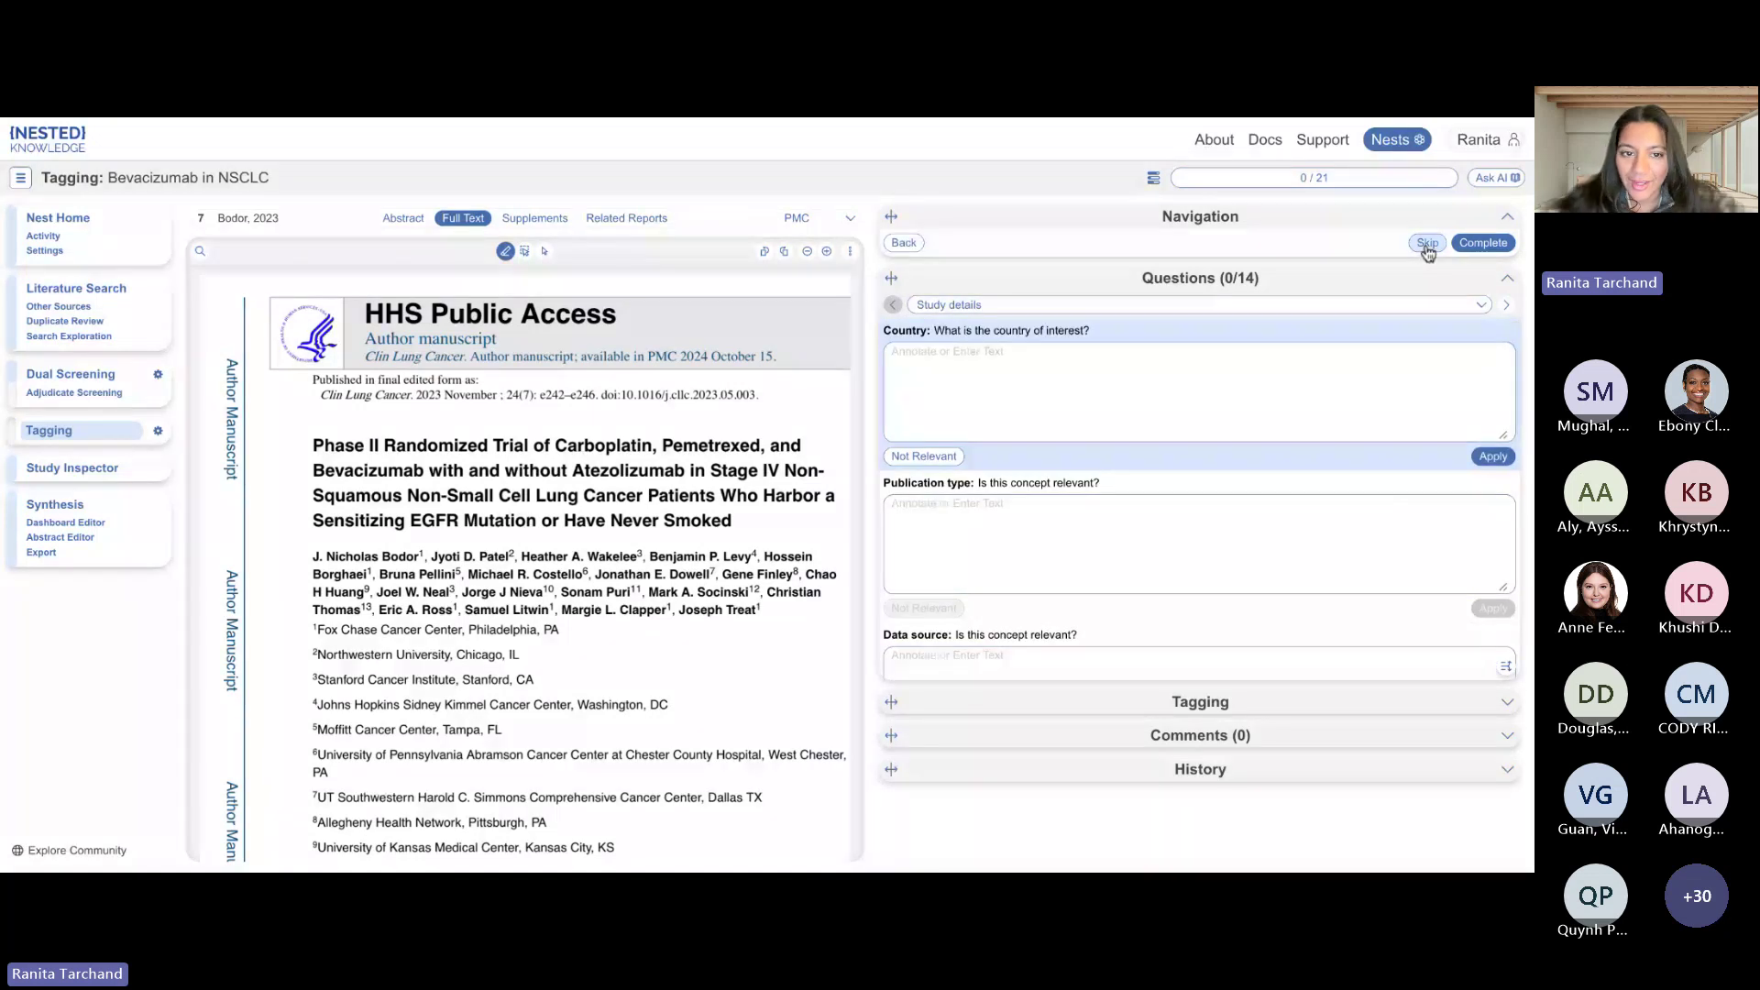
click(1427, 244)
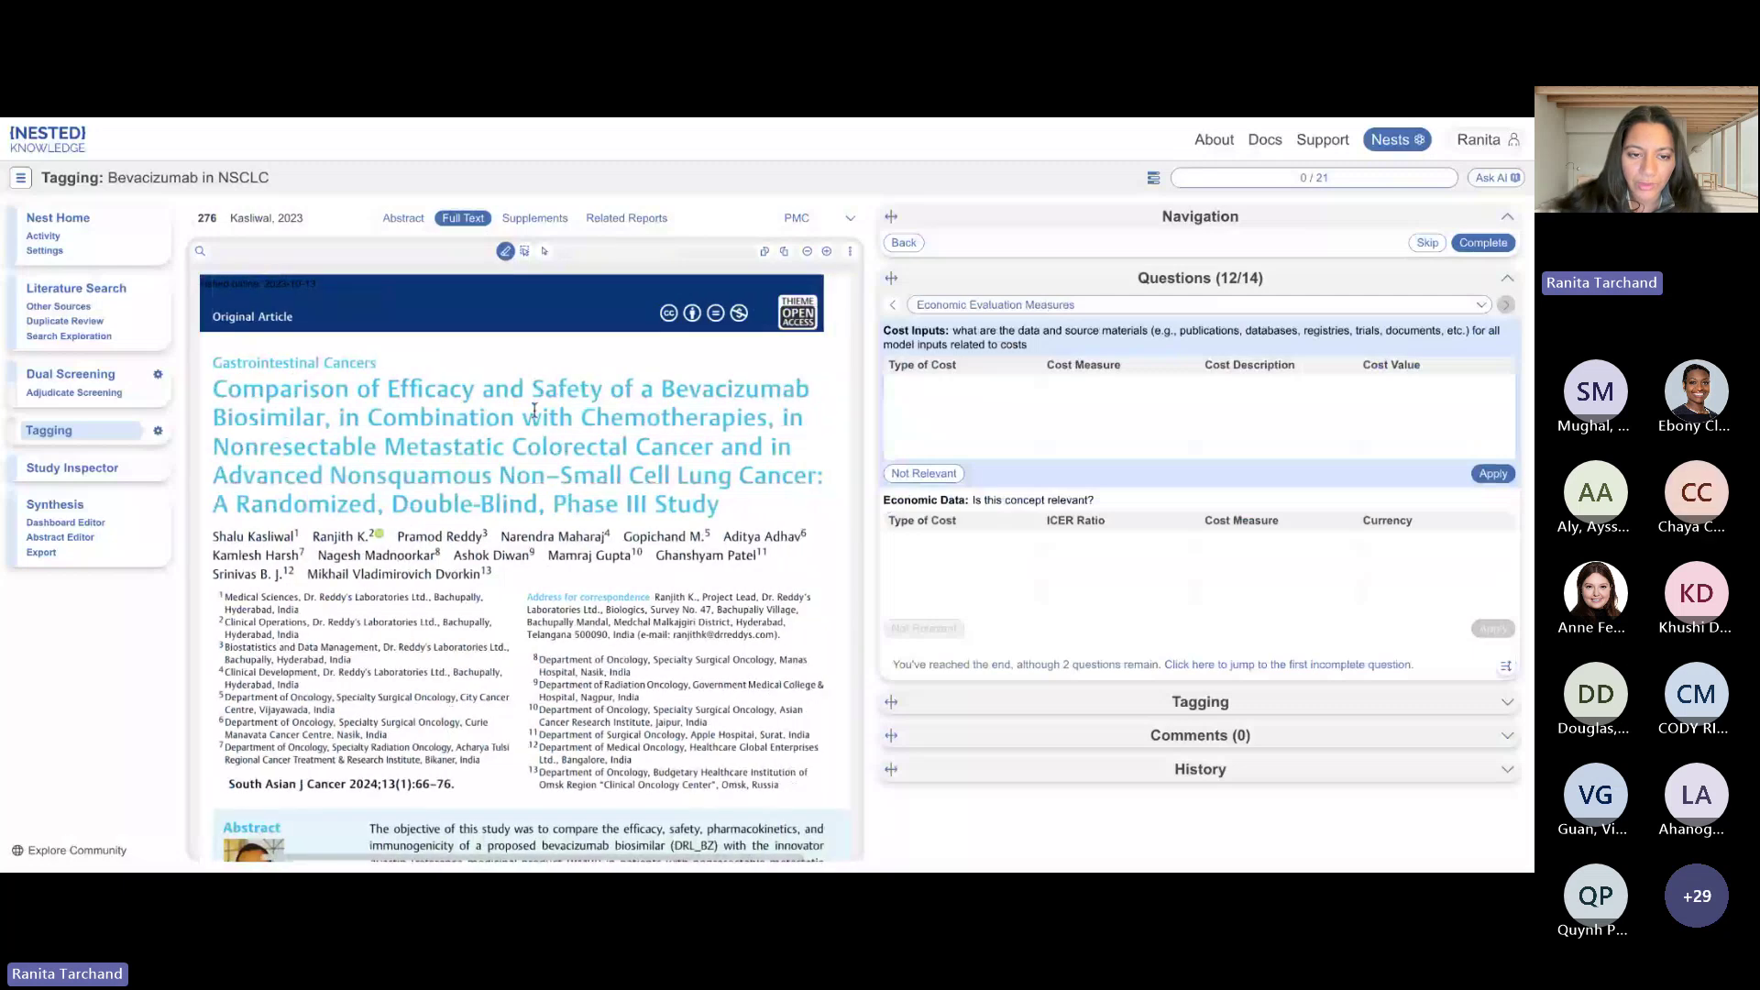
click(20, 177)
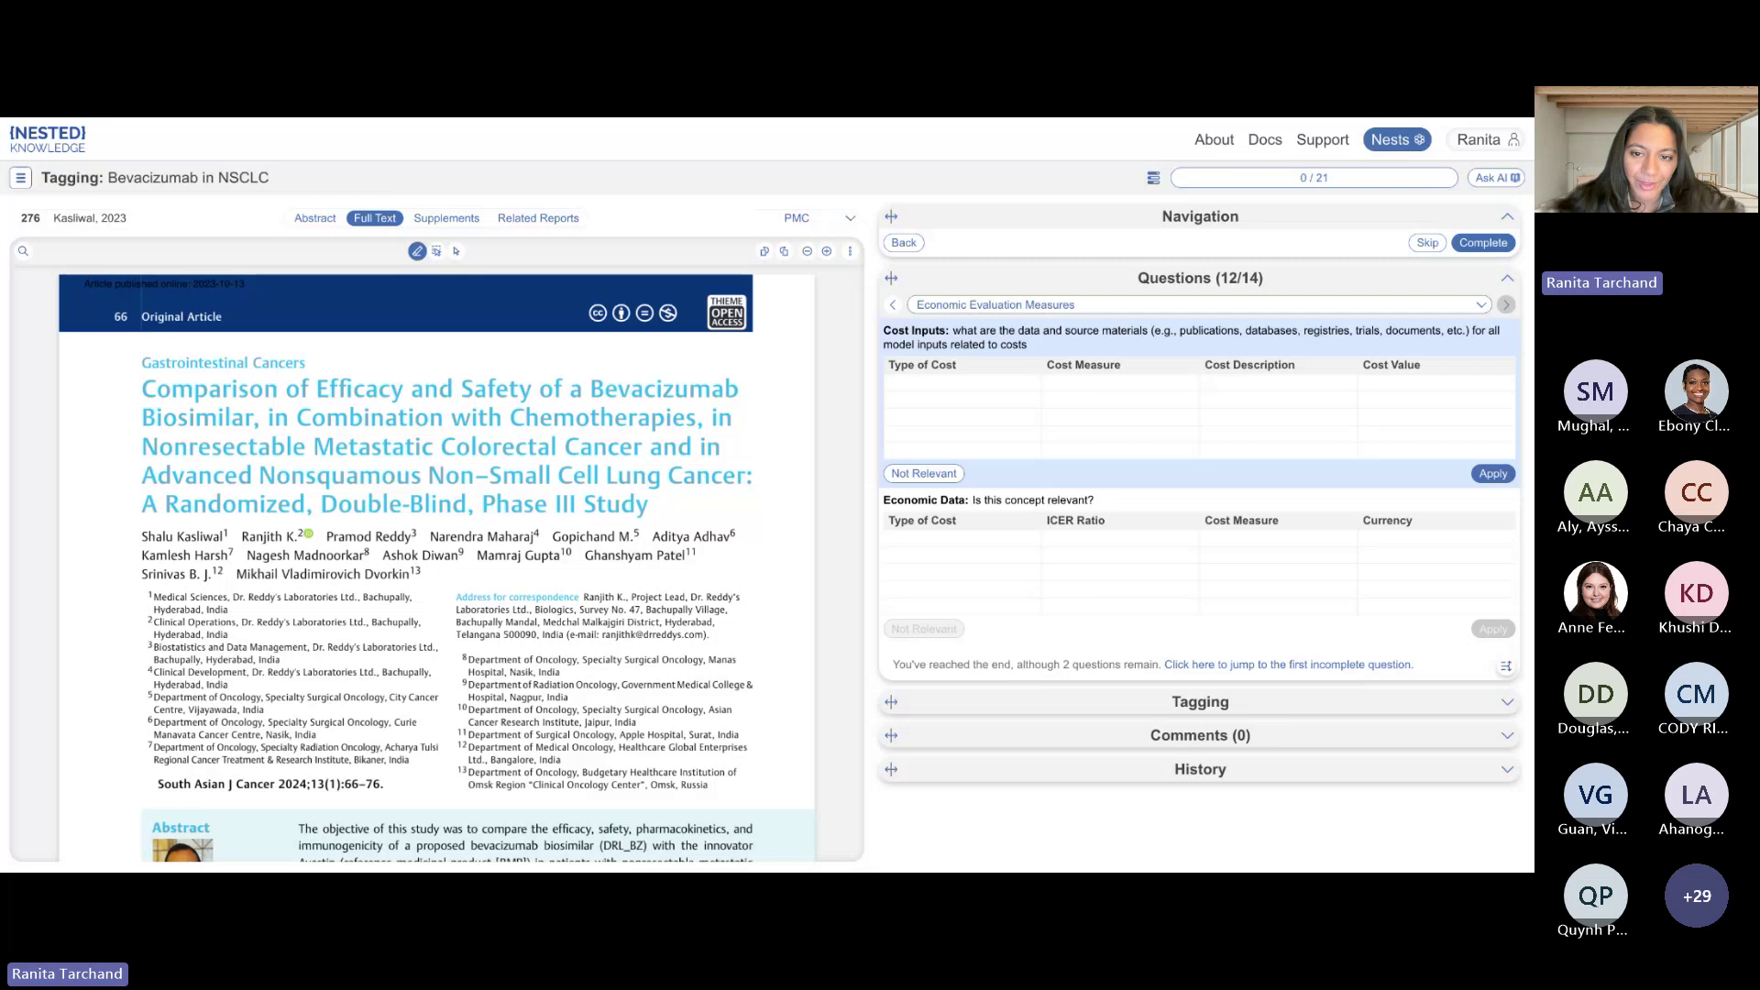
Fill the first row of the Cost Inputs table with Direct cost as Type of Cost and USD as Cost Measure.
click(961, 386)
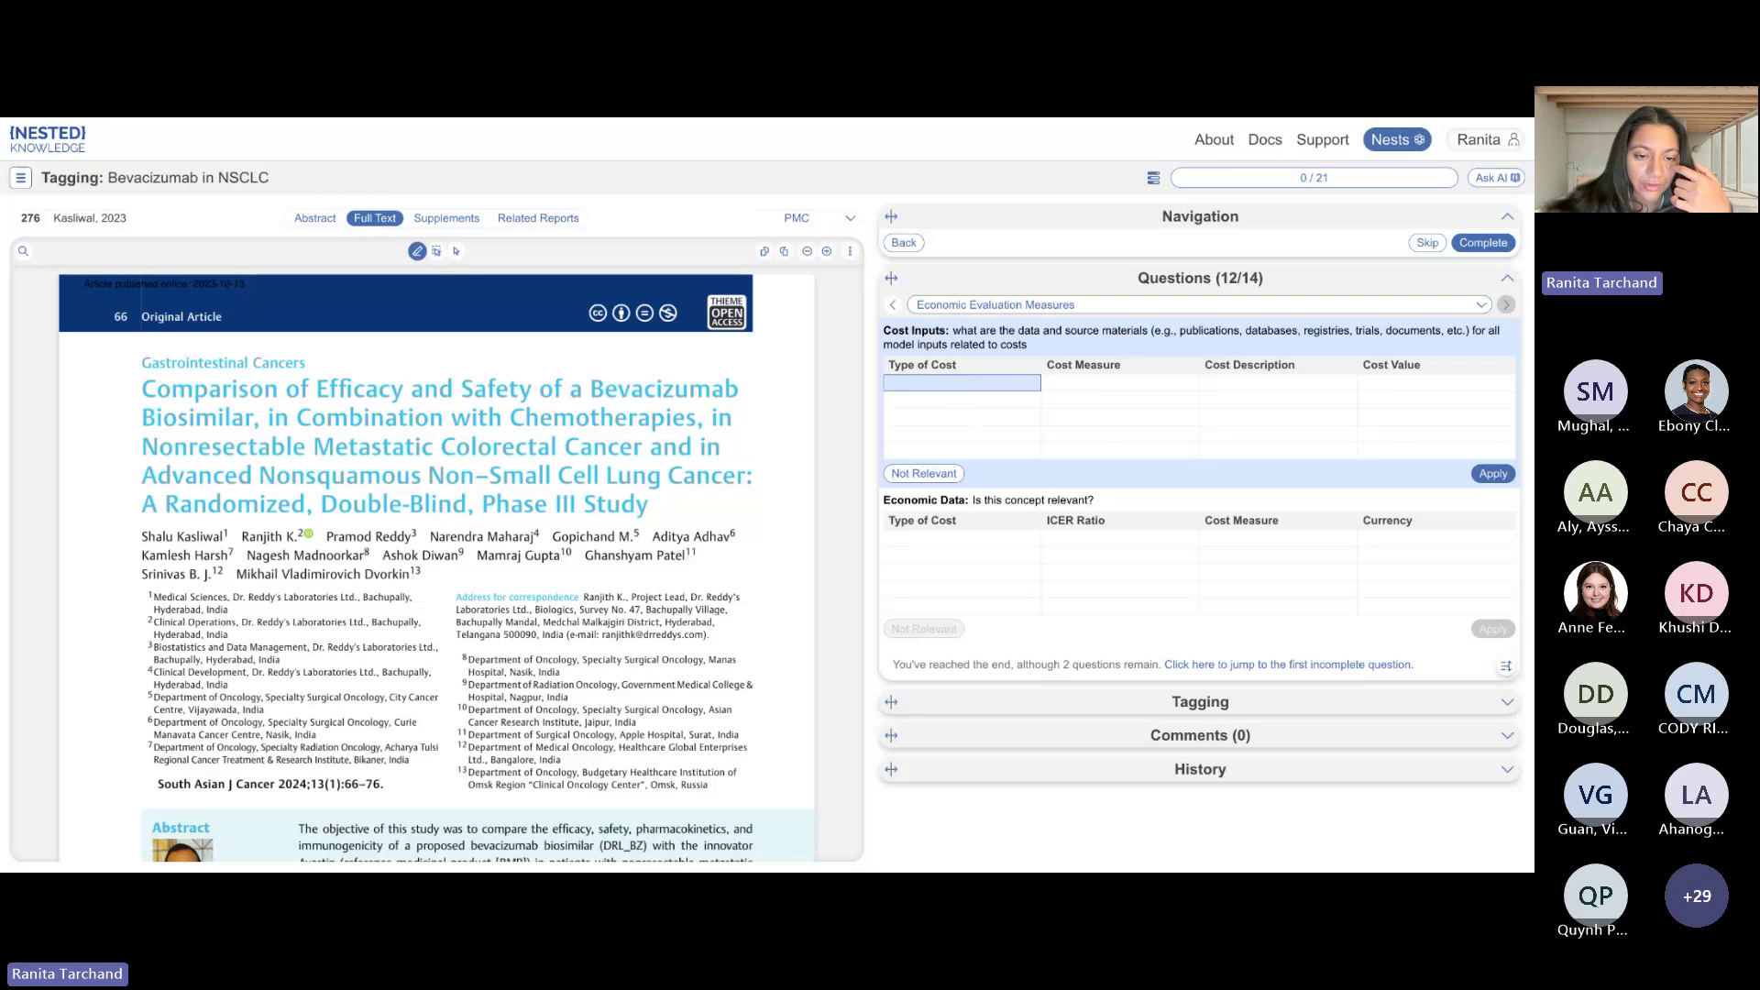
double_click(957, 386)
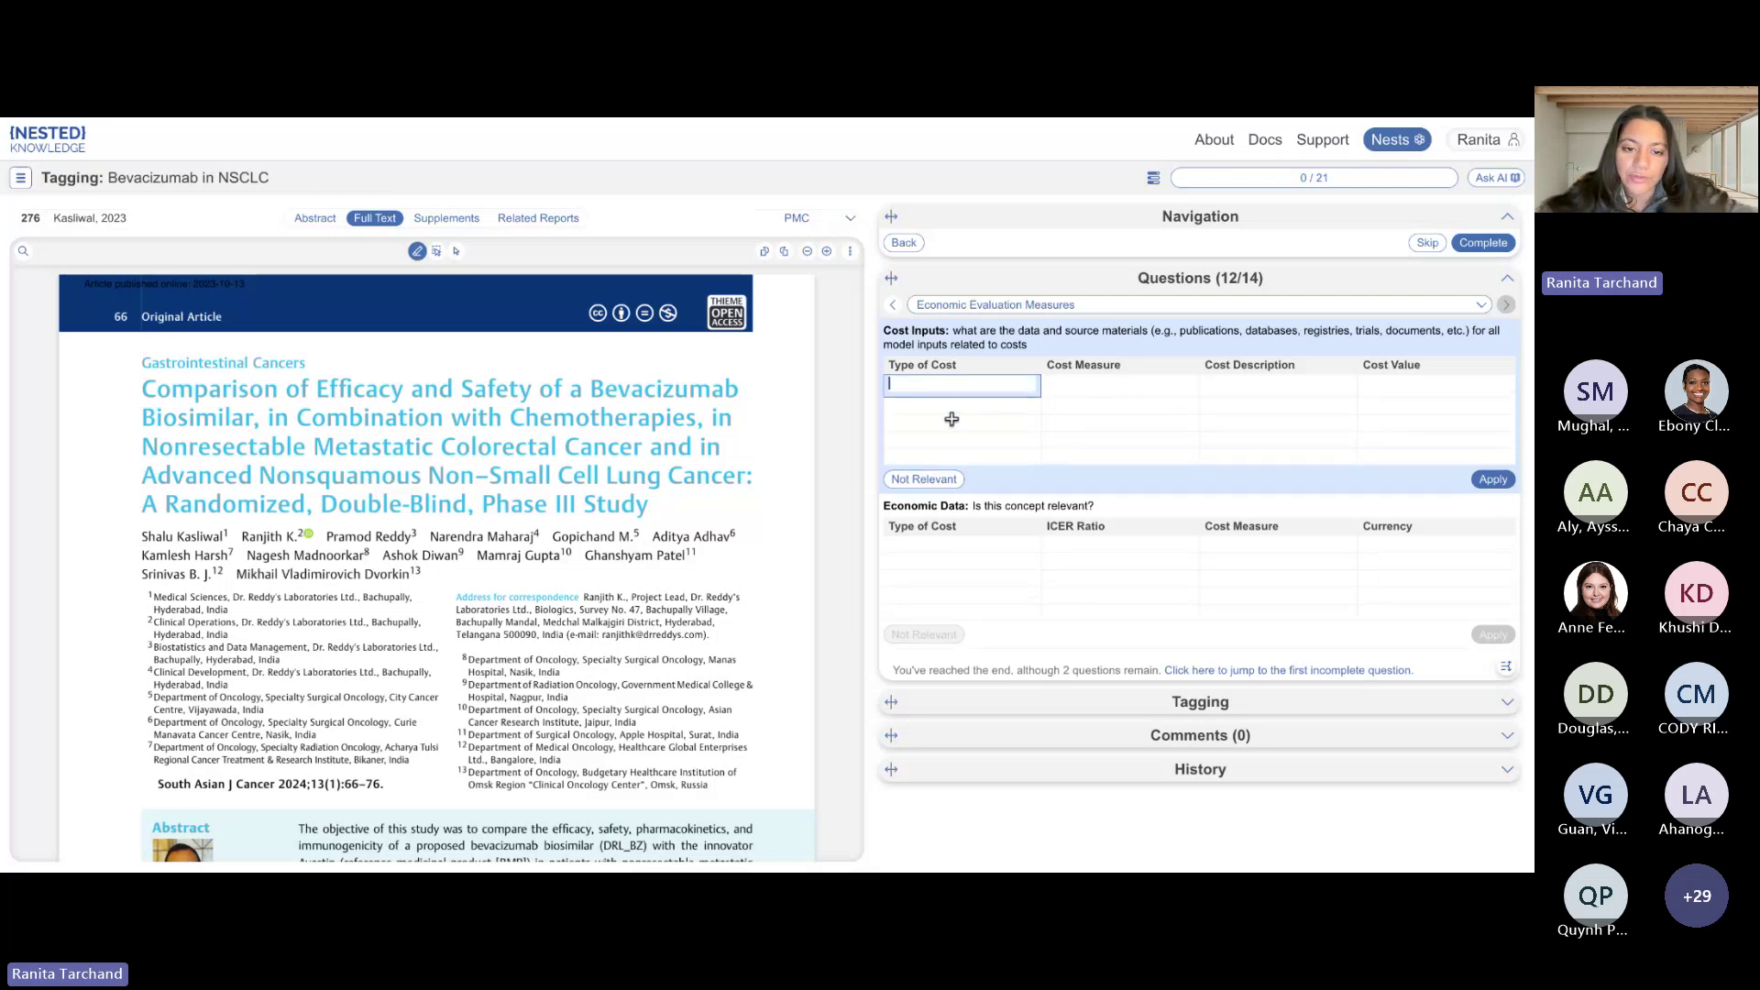
text(Direct)
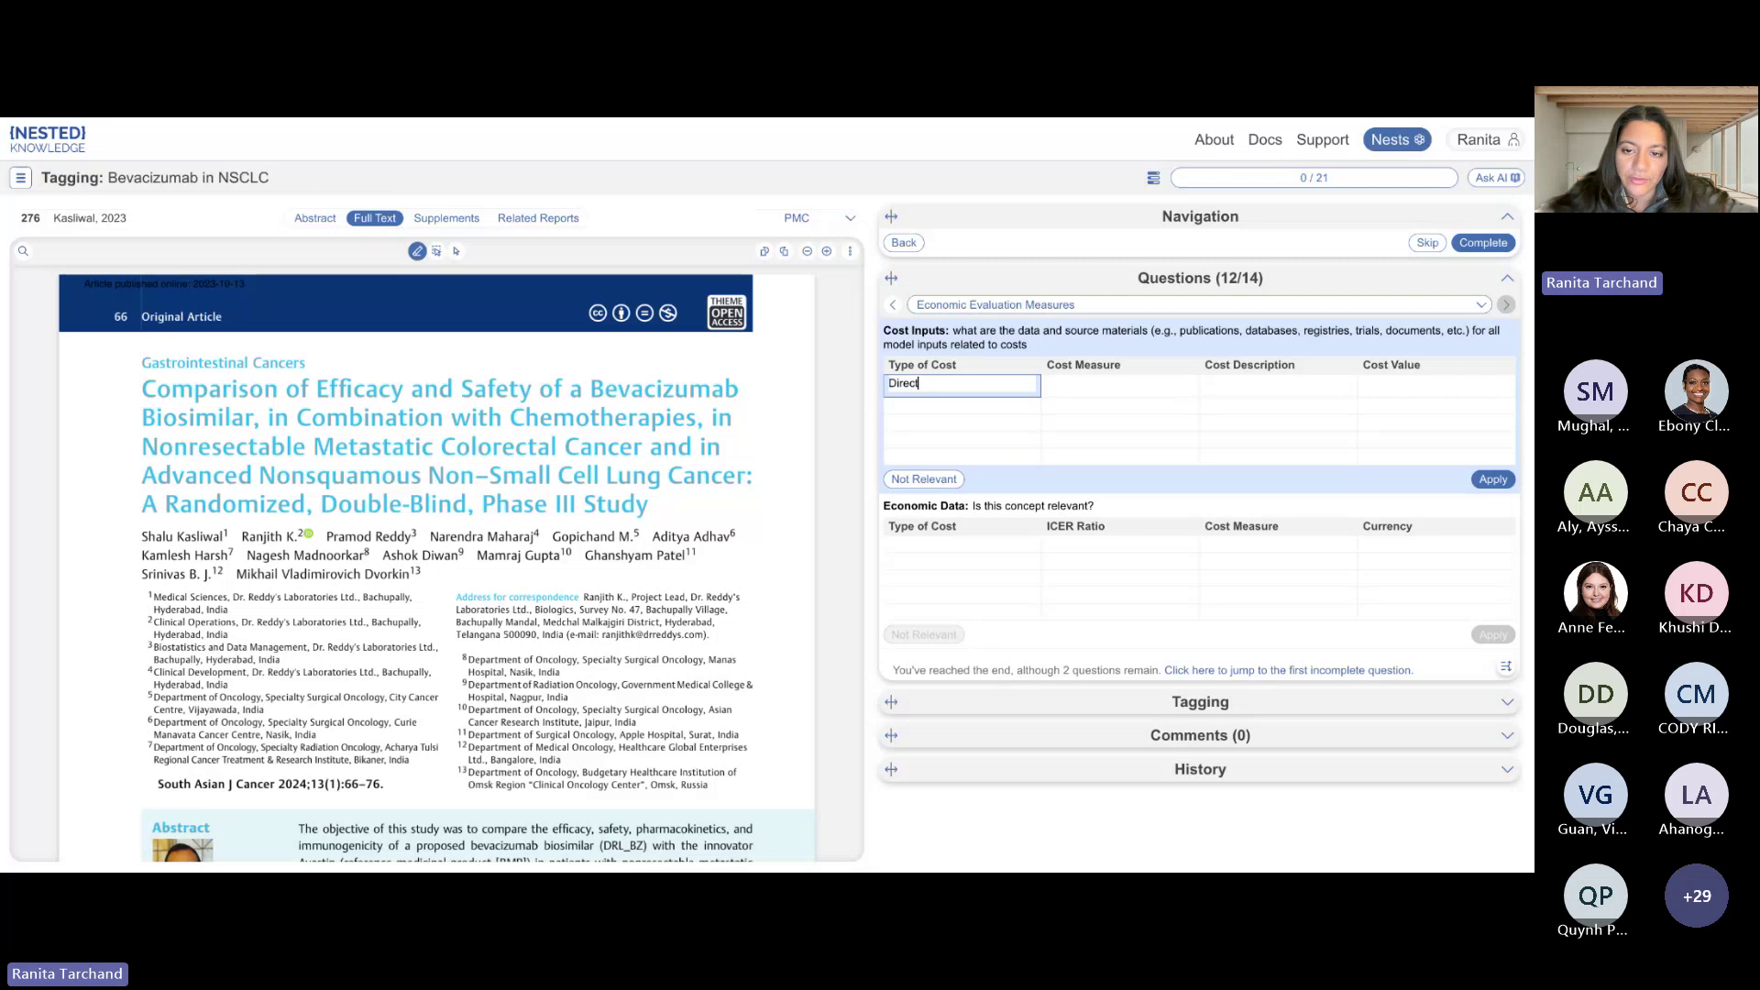
text( cost)
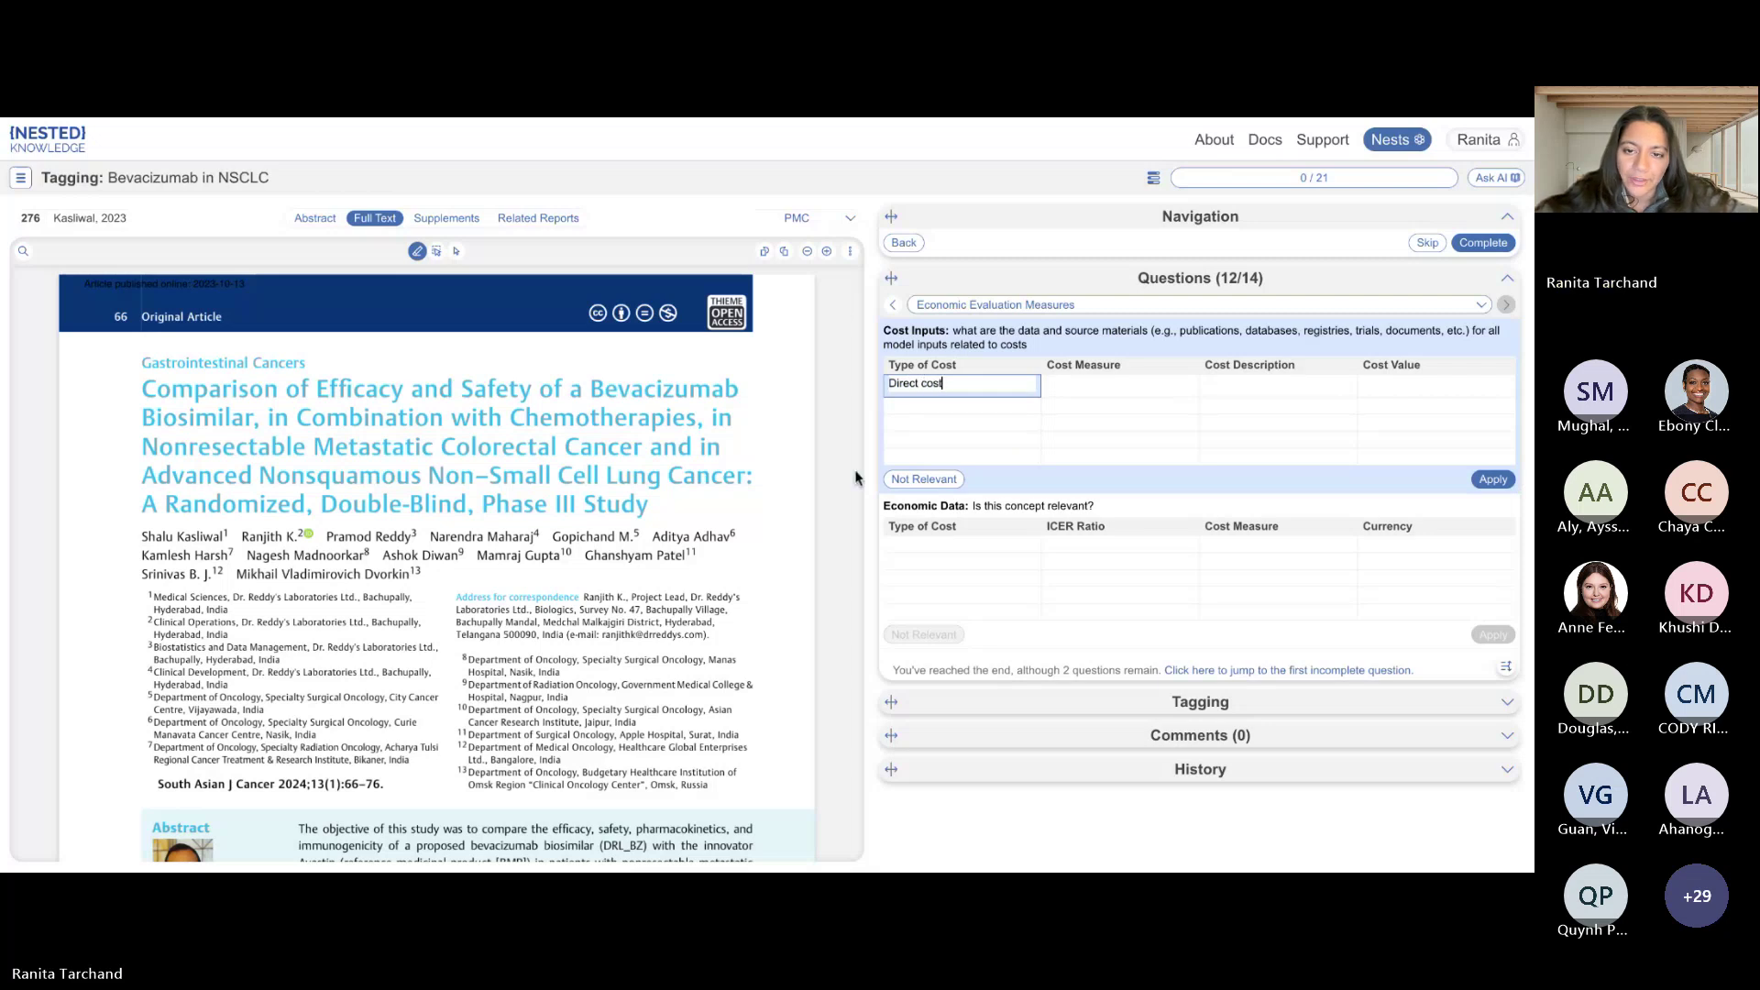
click(1096, 387)
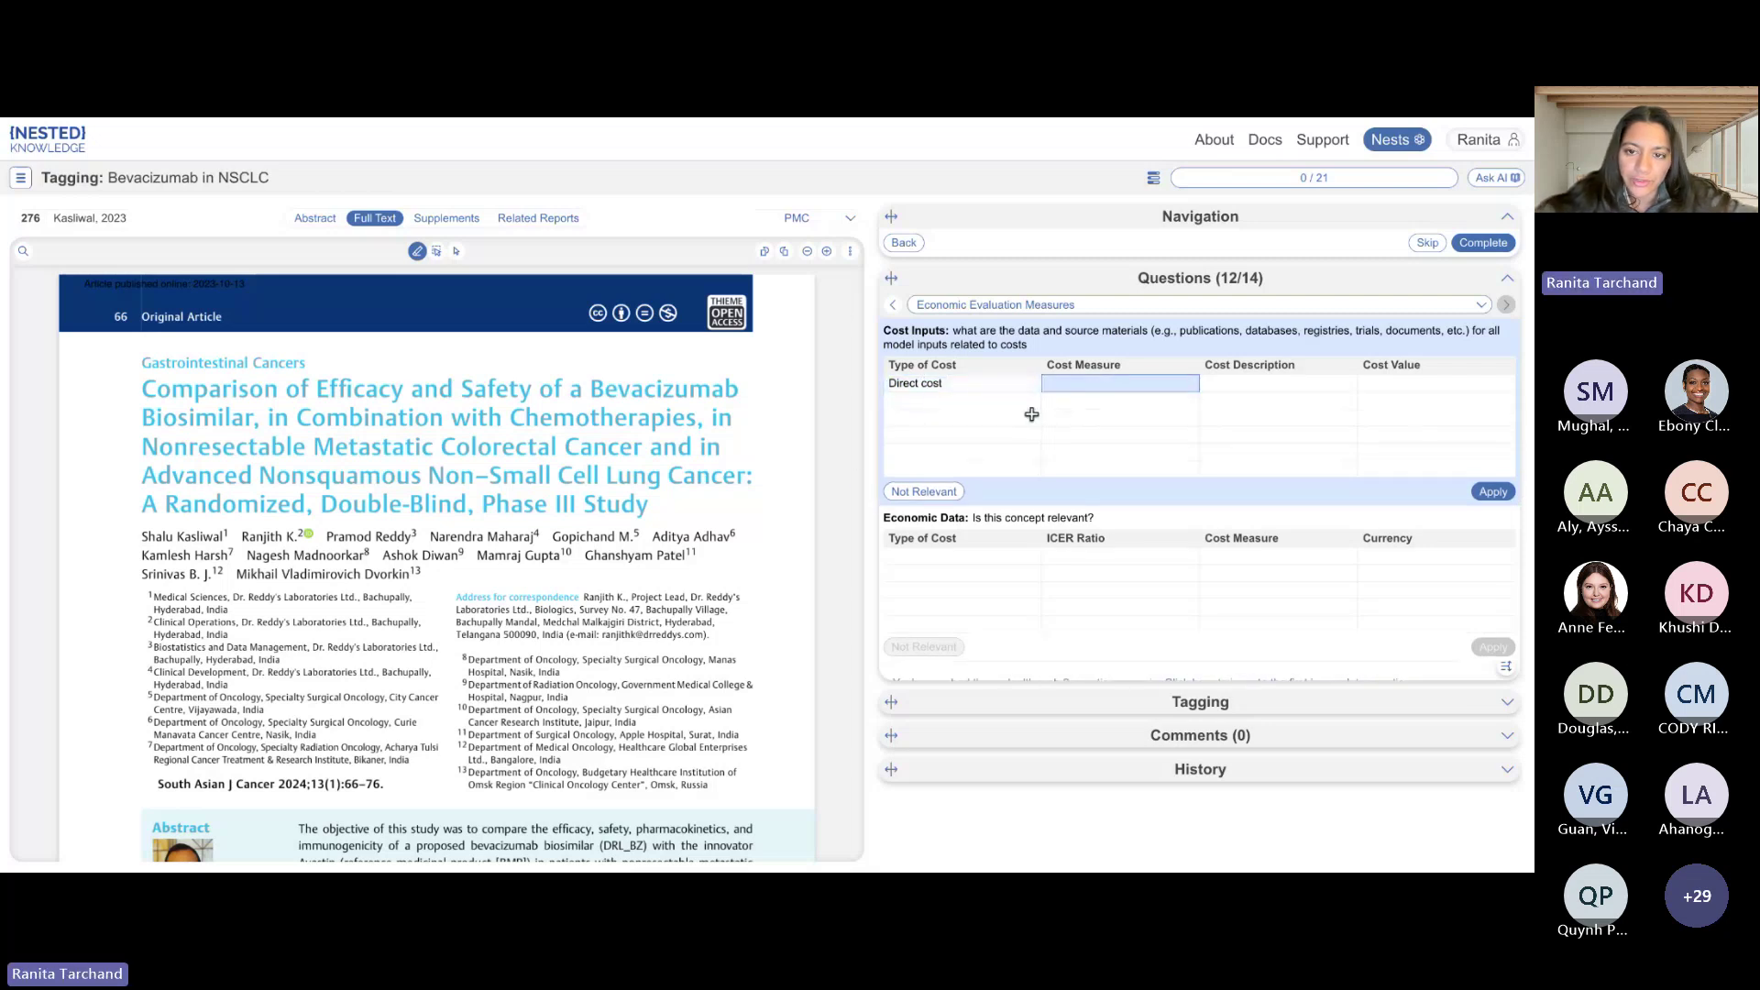
text(USD)
click(1255, 391)
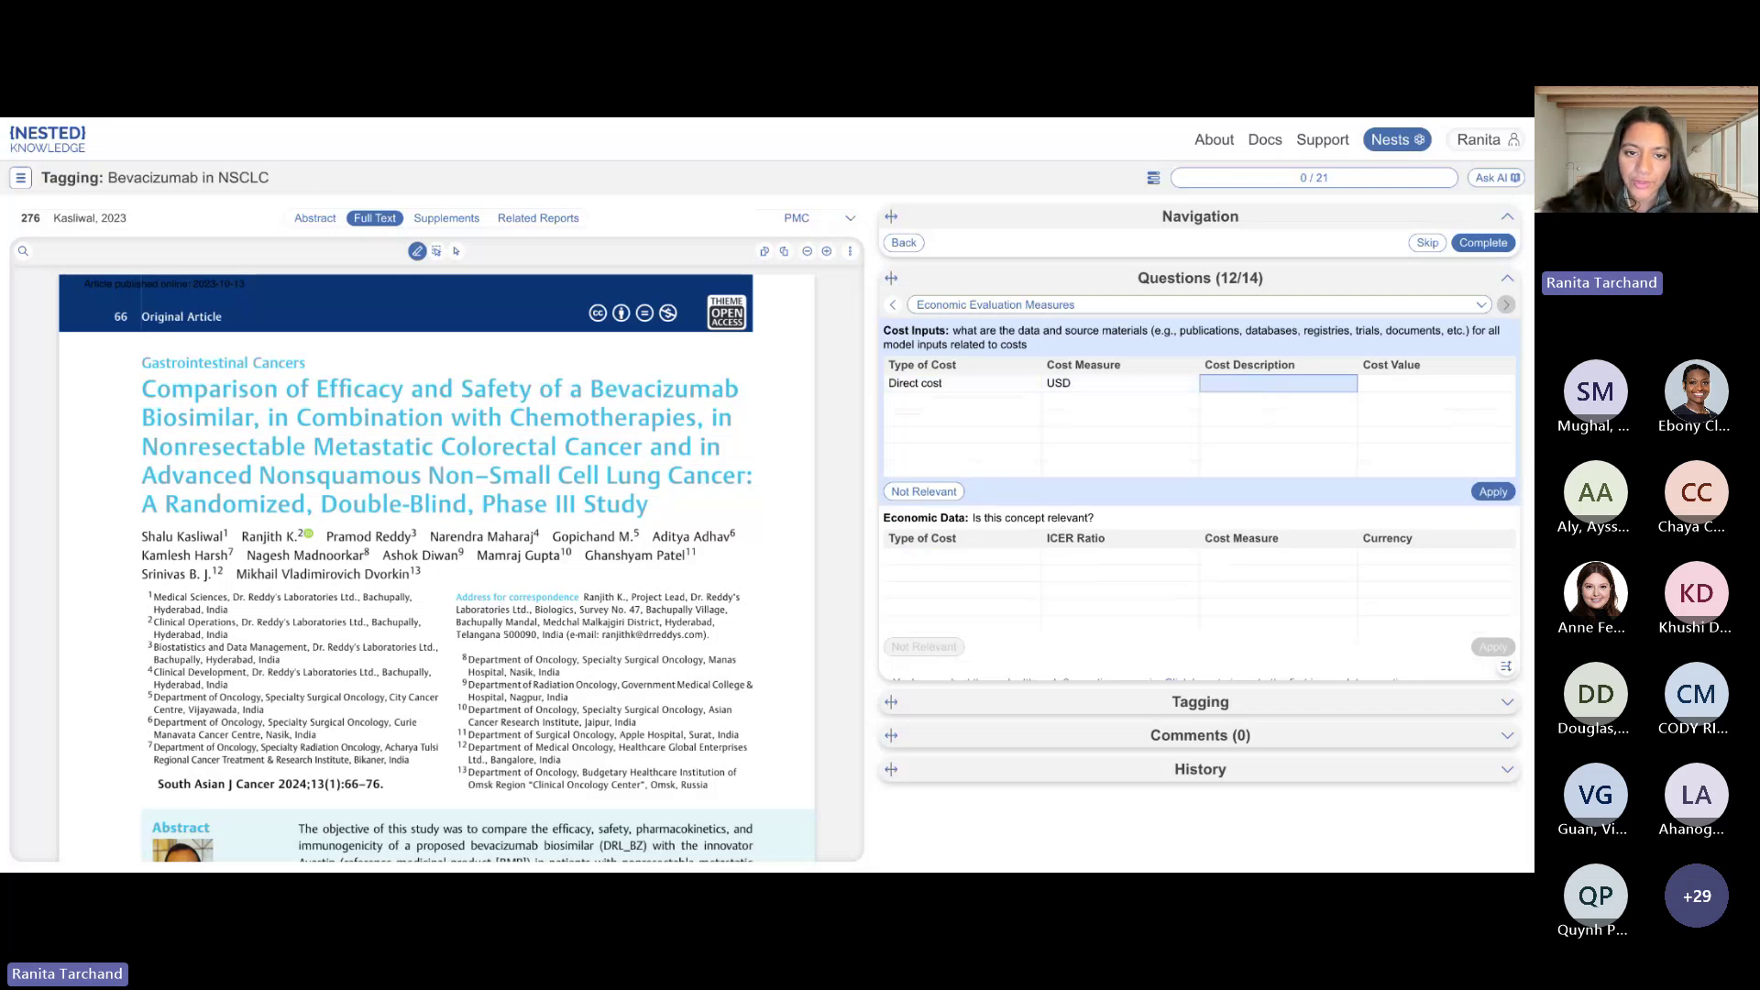
Show the Study details questions and view the full-text annotation that supports the Country answer.
click(1041, 306)
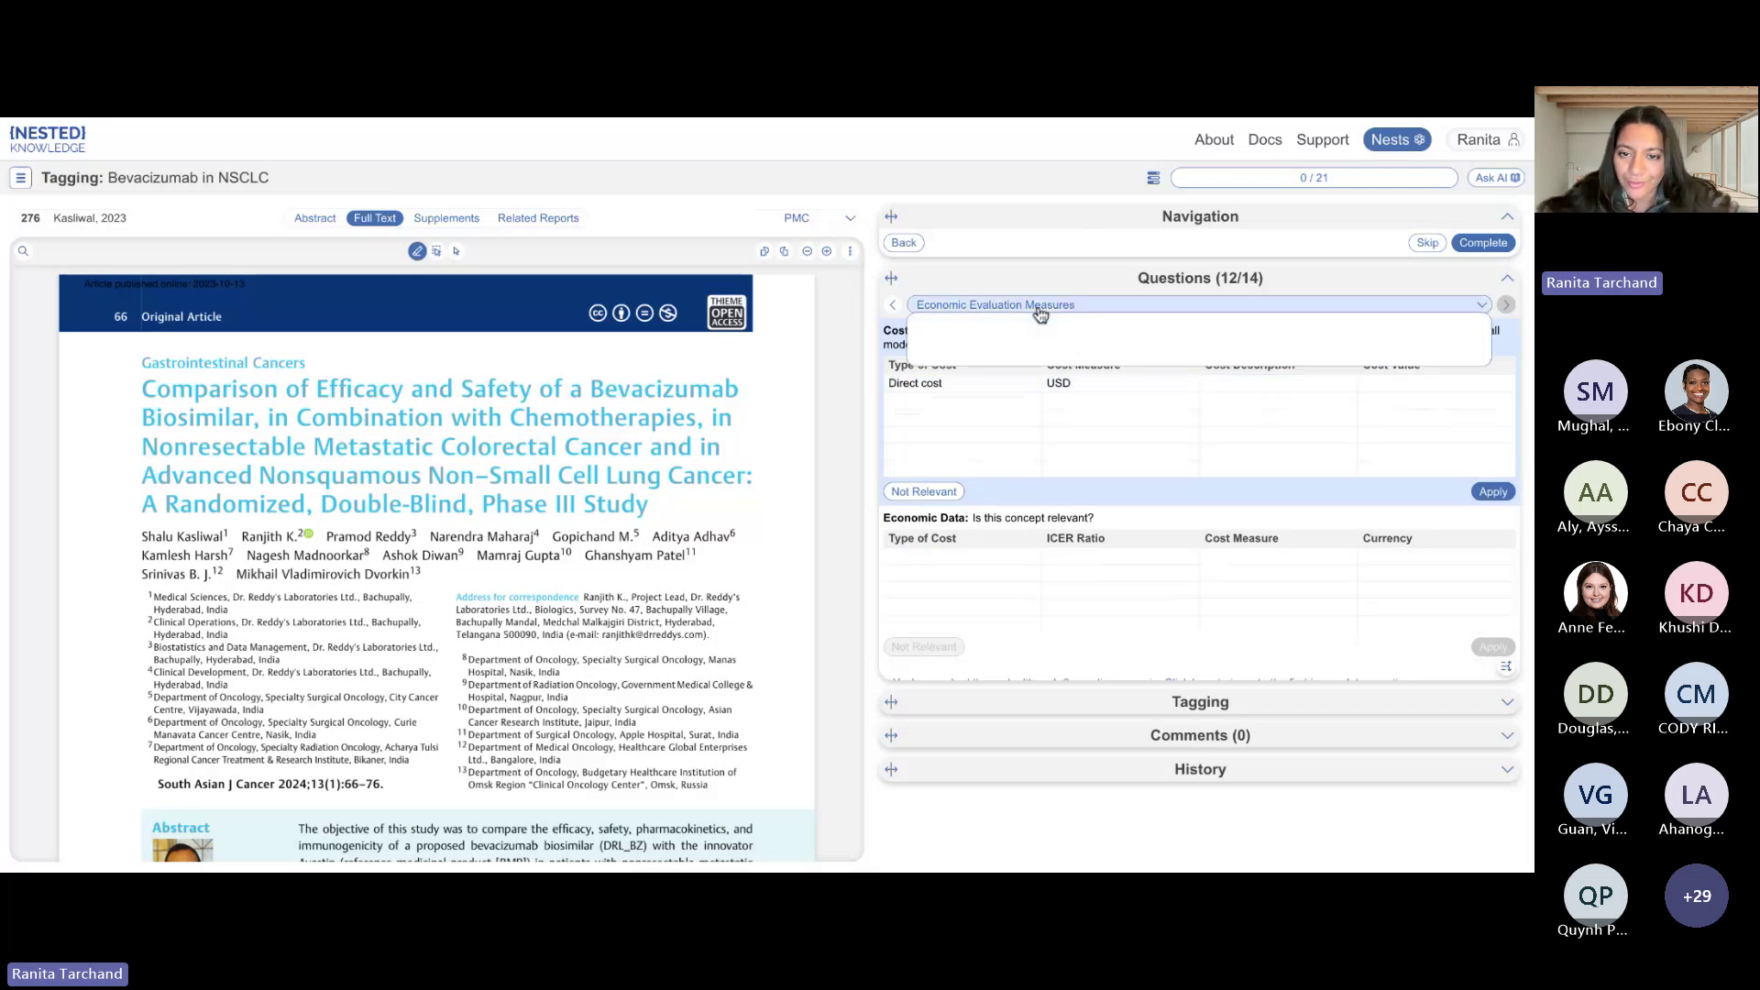
click(1031, 323)
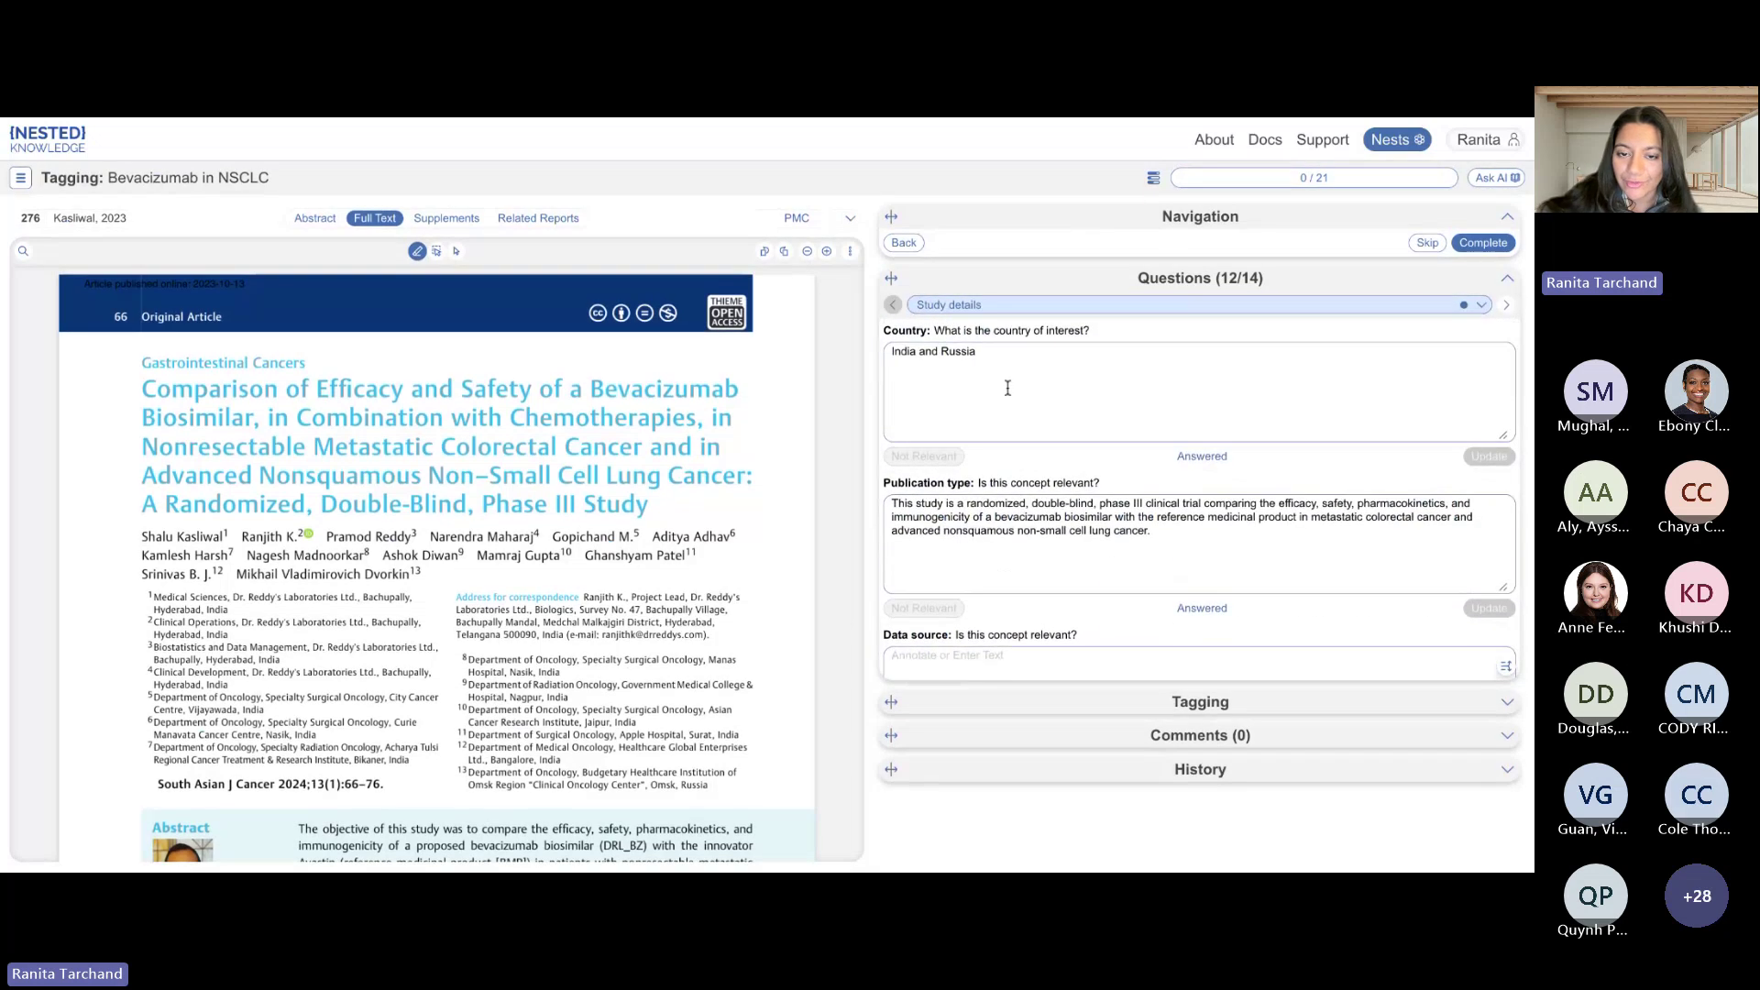
click(968, 391)
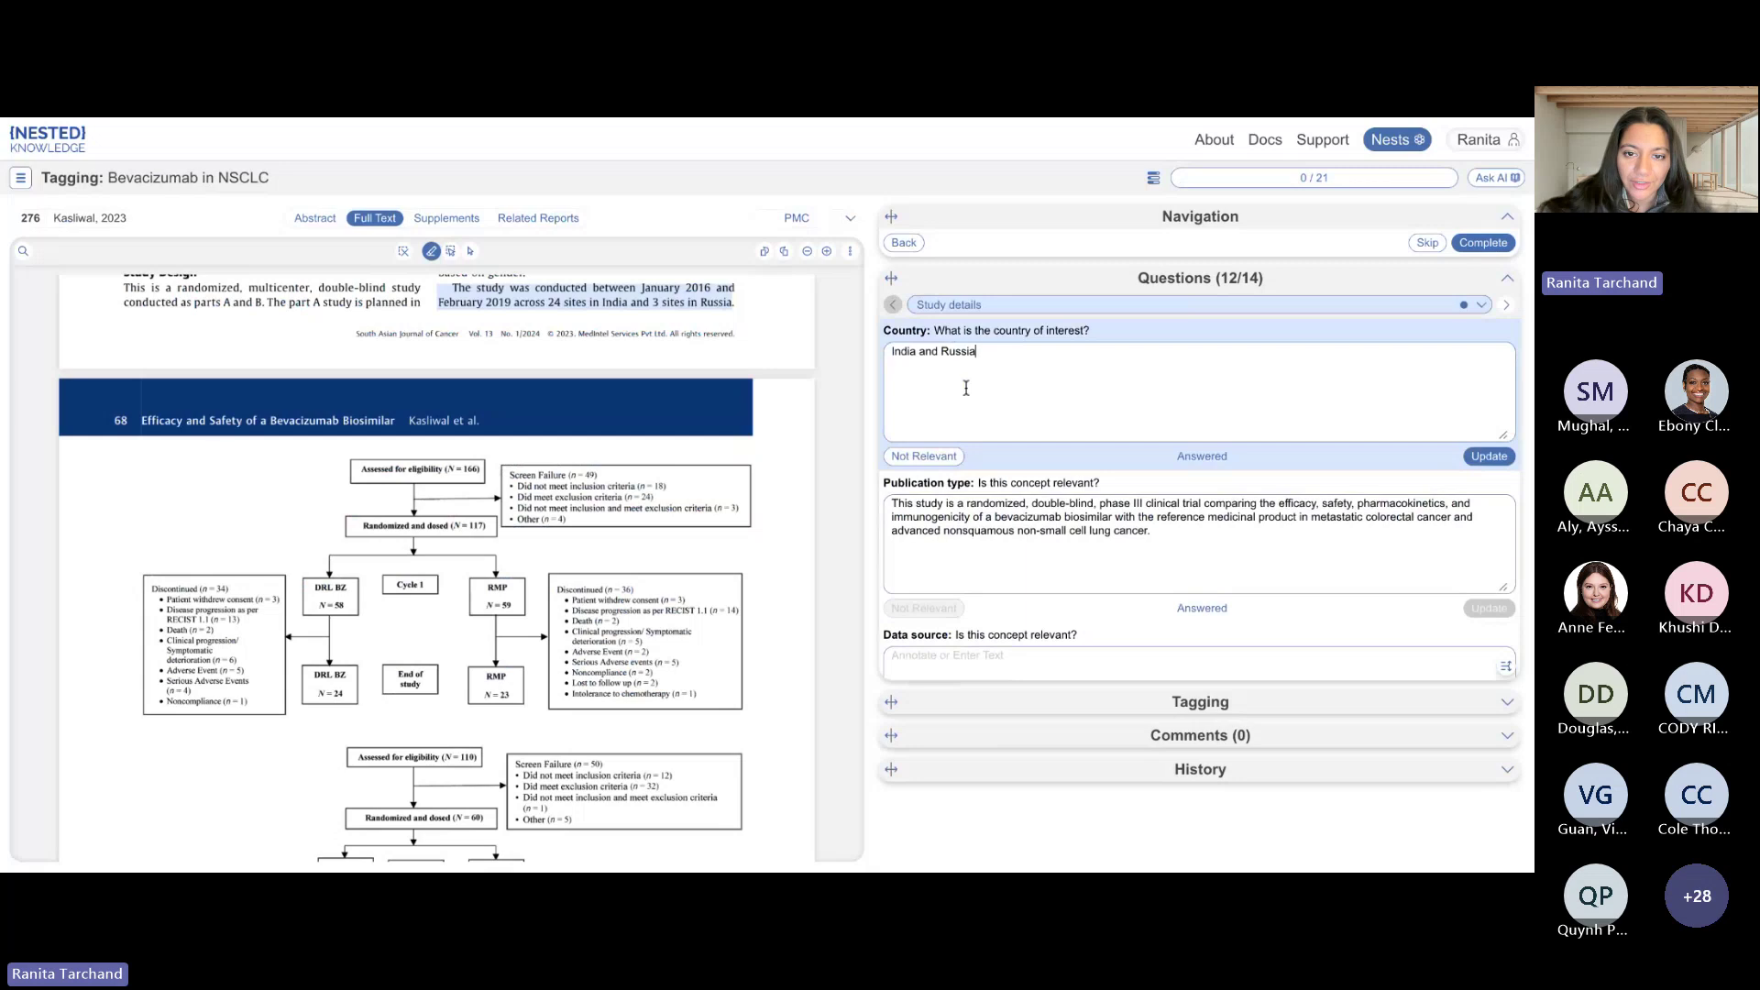
mouse_move(534, 290)
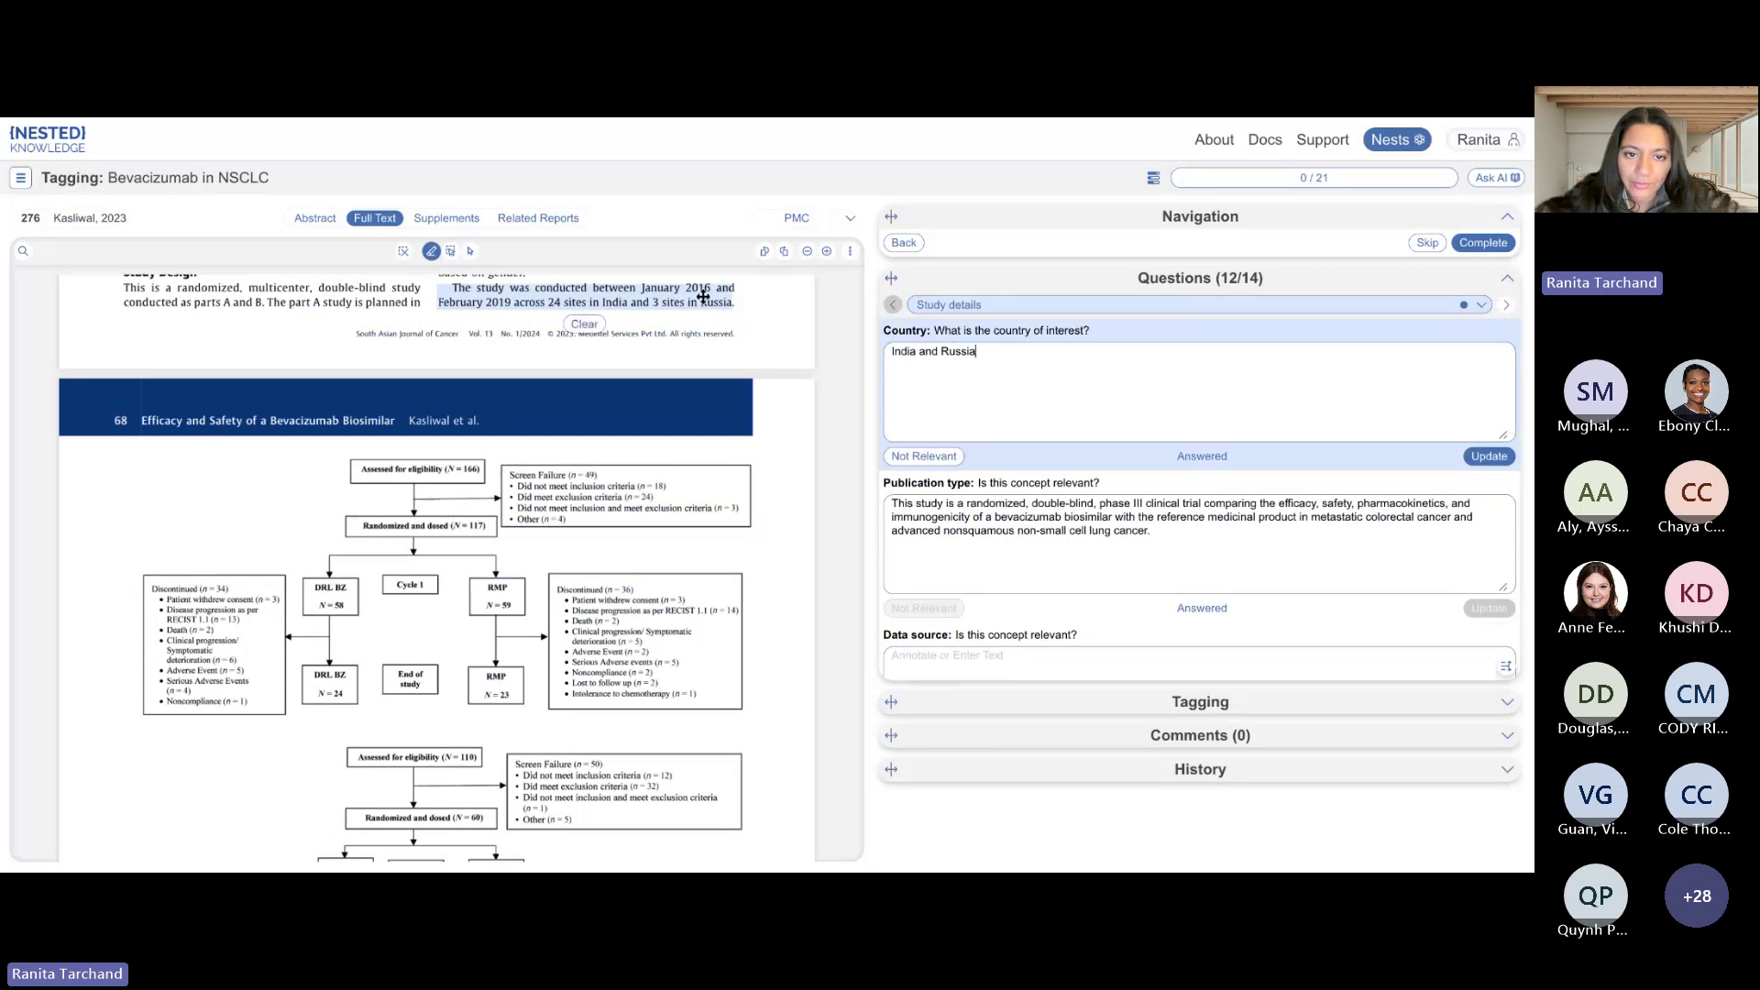
Look at the Publication type answer and the unanswered Data source question, checking the full text around the Study Design section.
click(1070, 547)
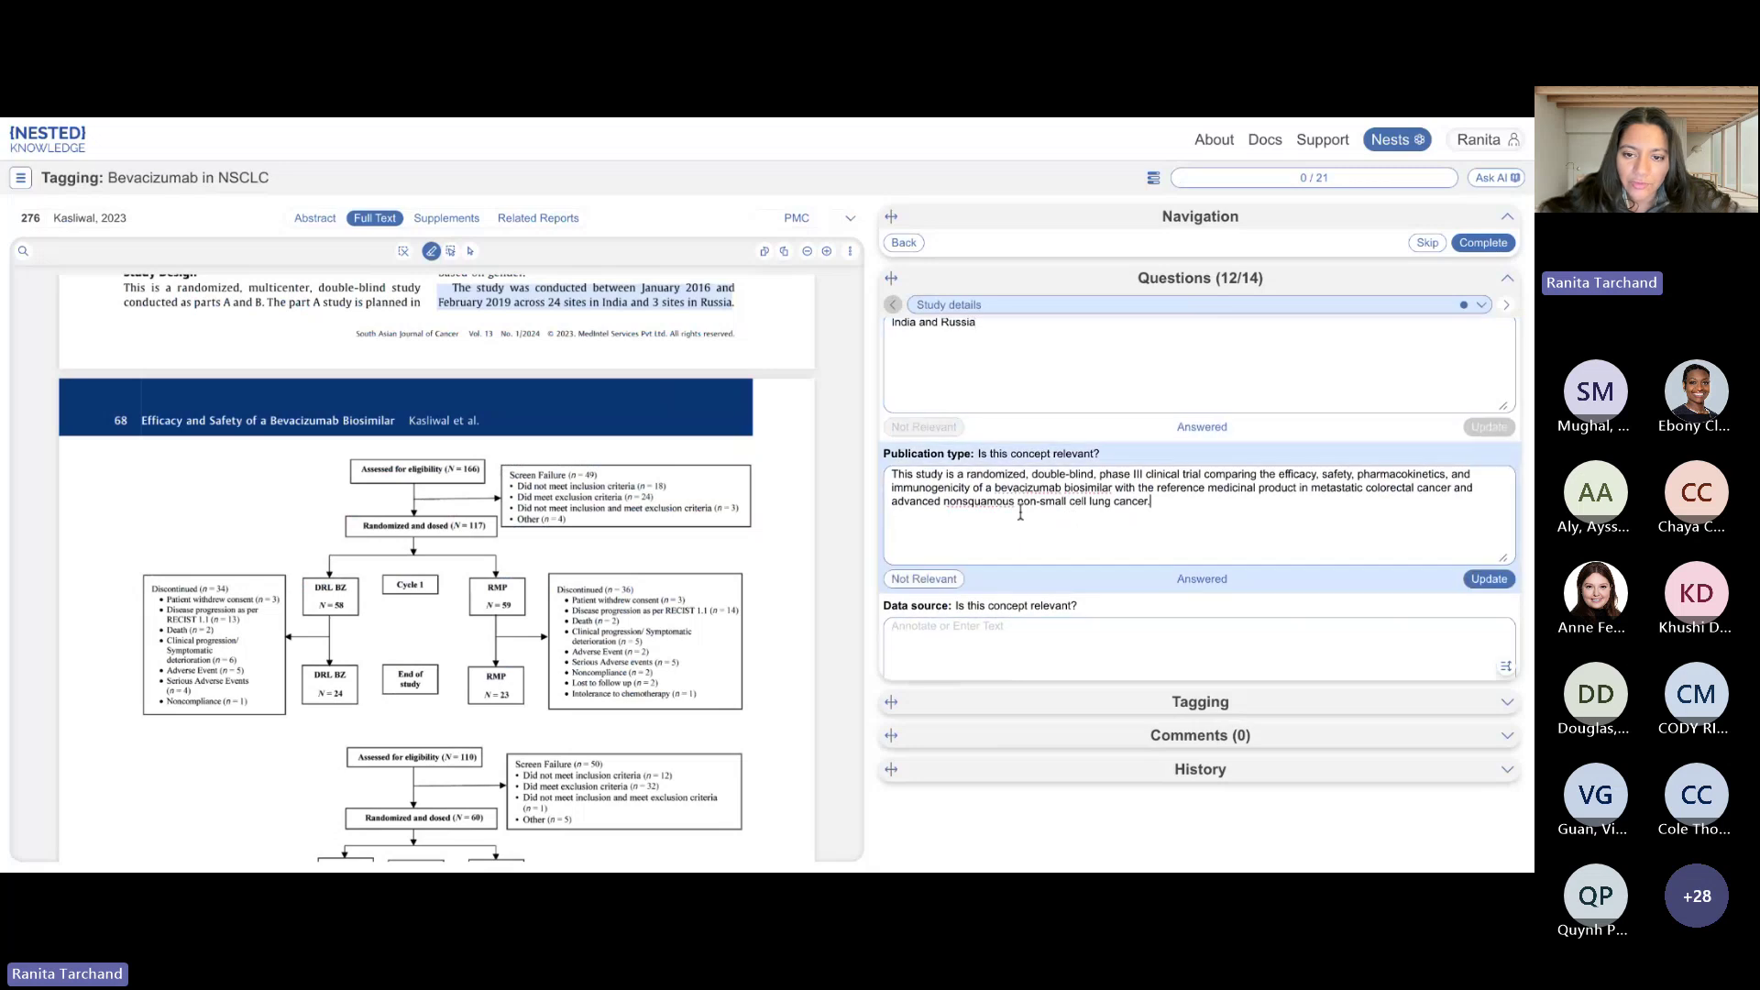
click(1020, 642)
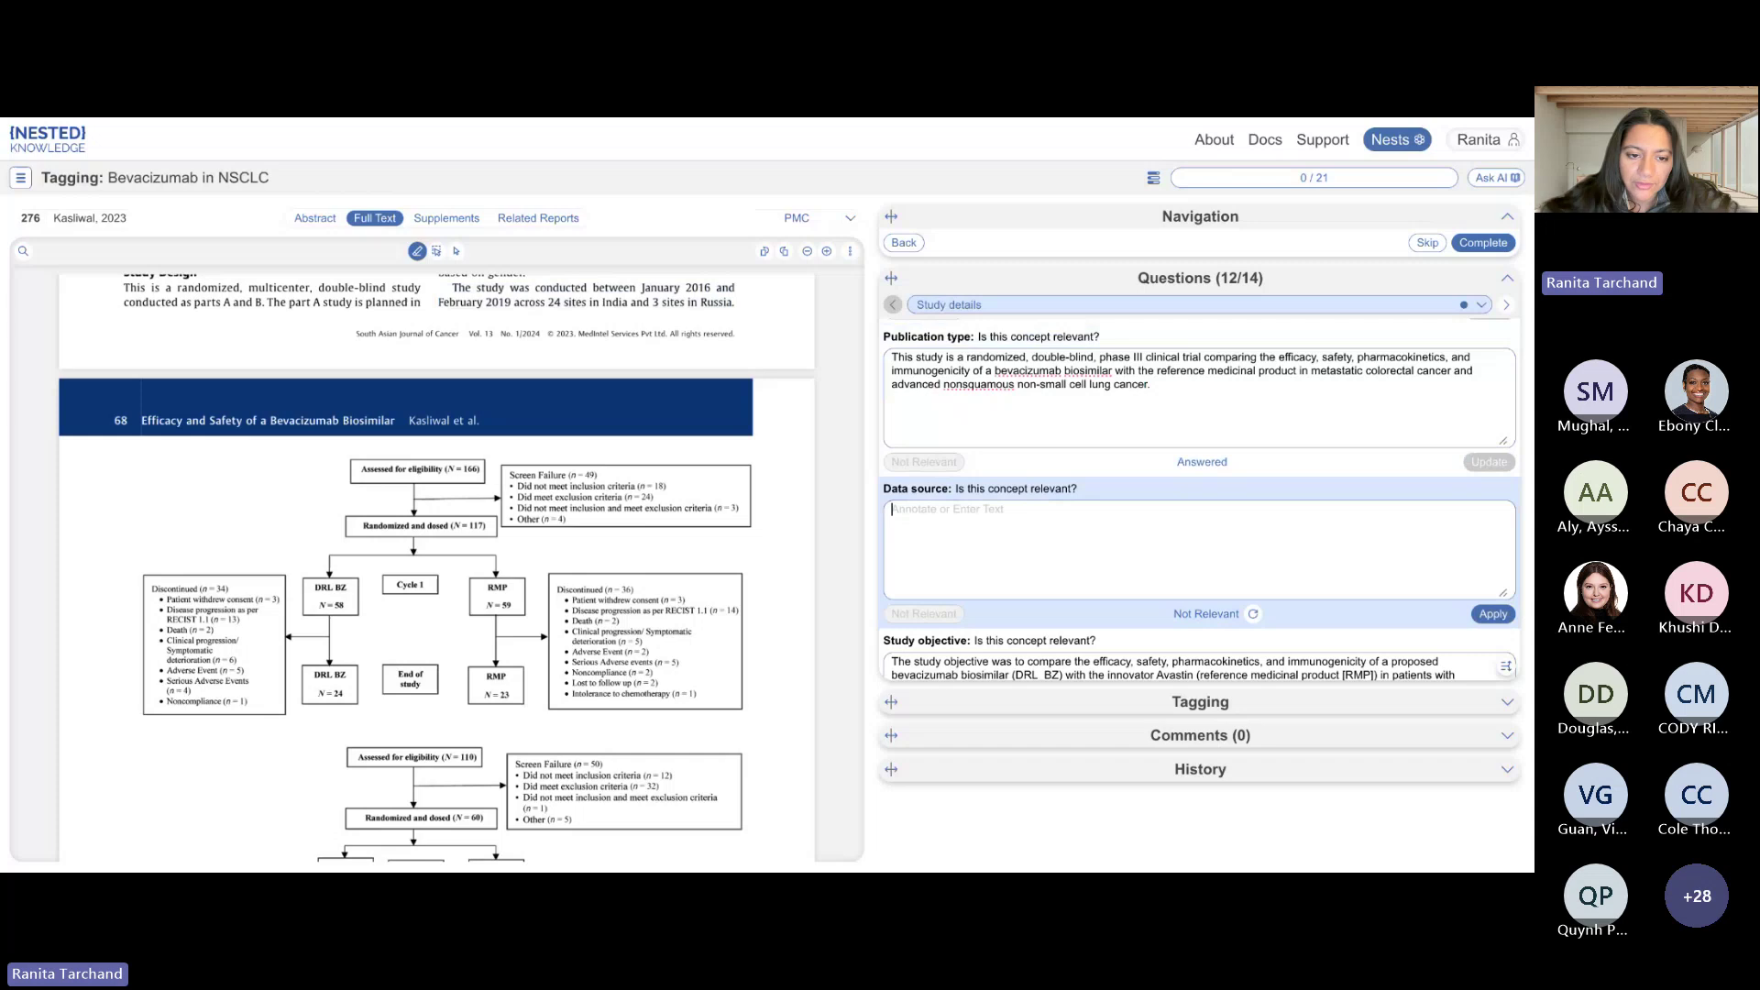
scroll(736, 521, up, 6)
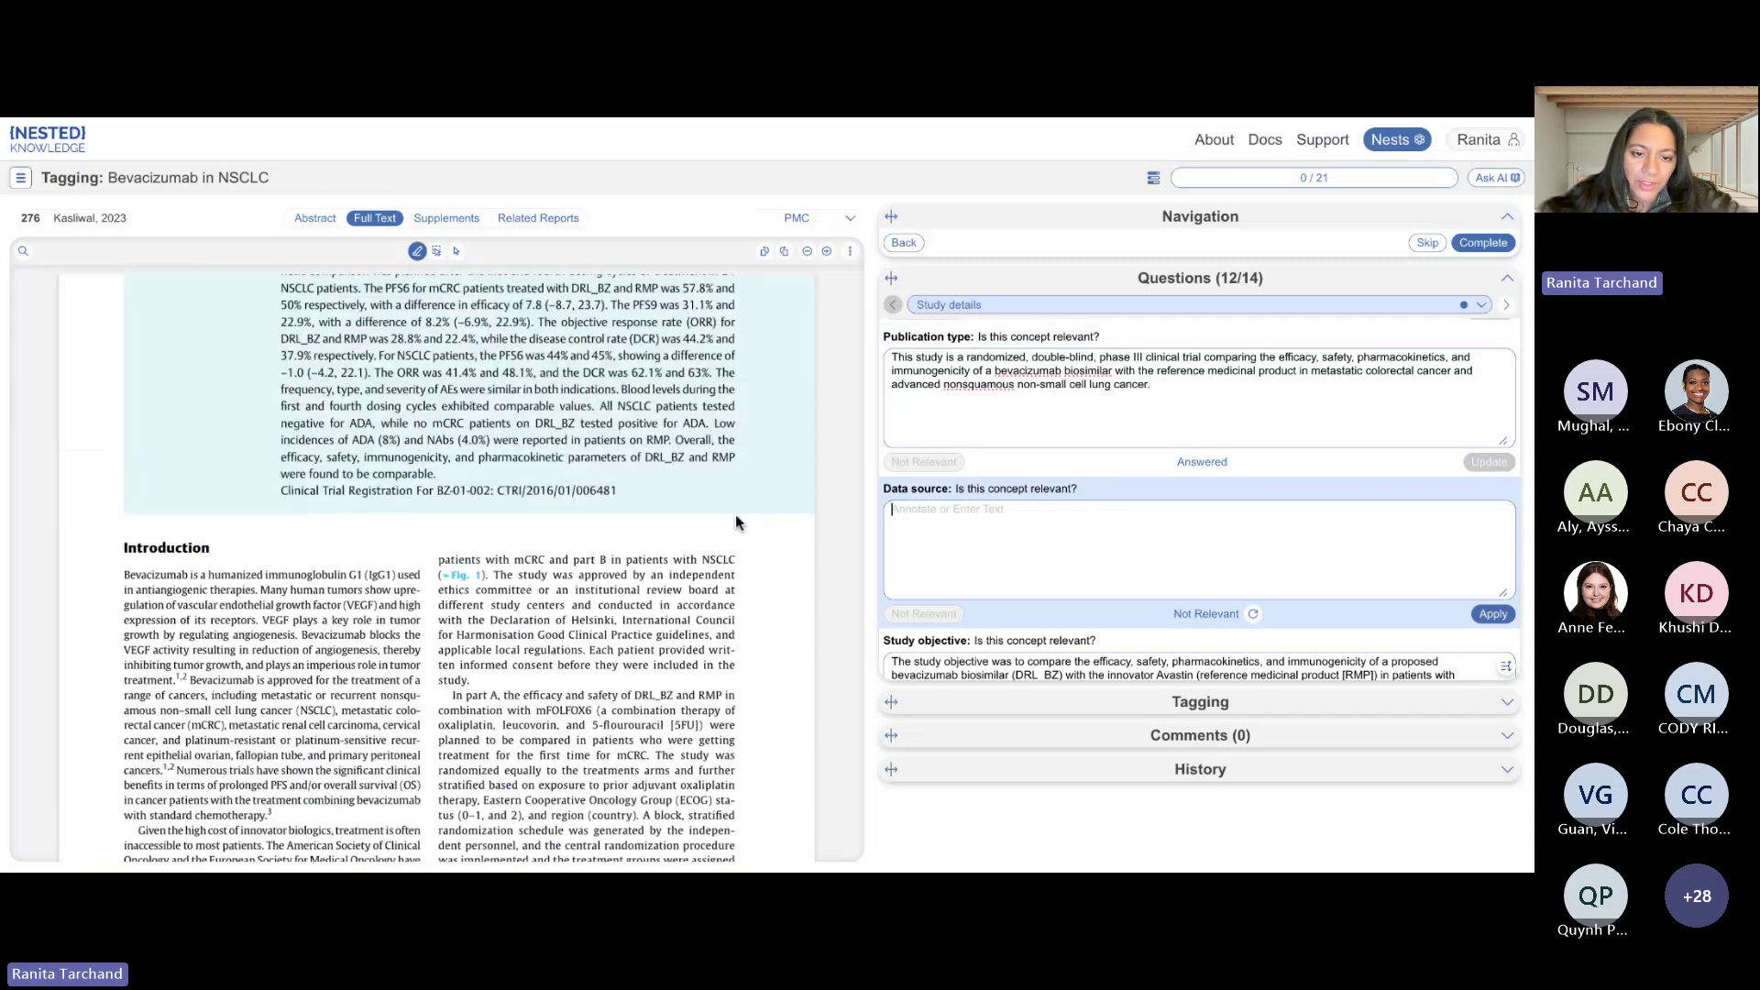
scroll(735, 521, down, 3)
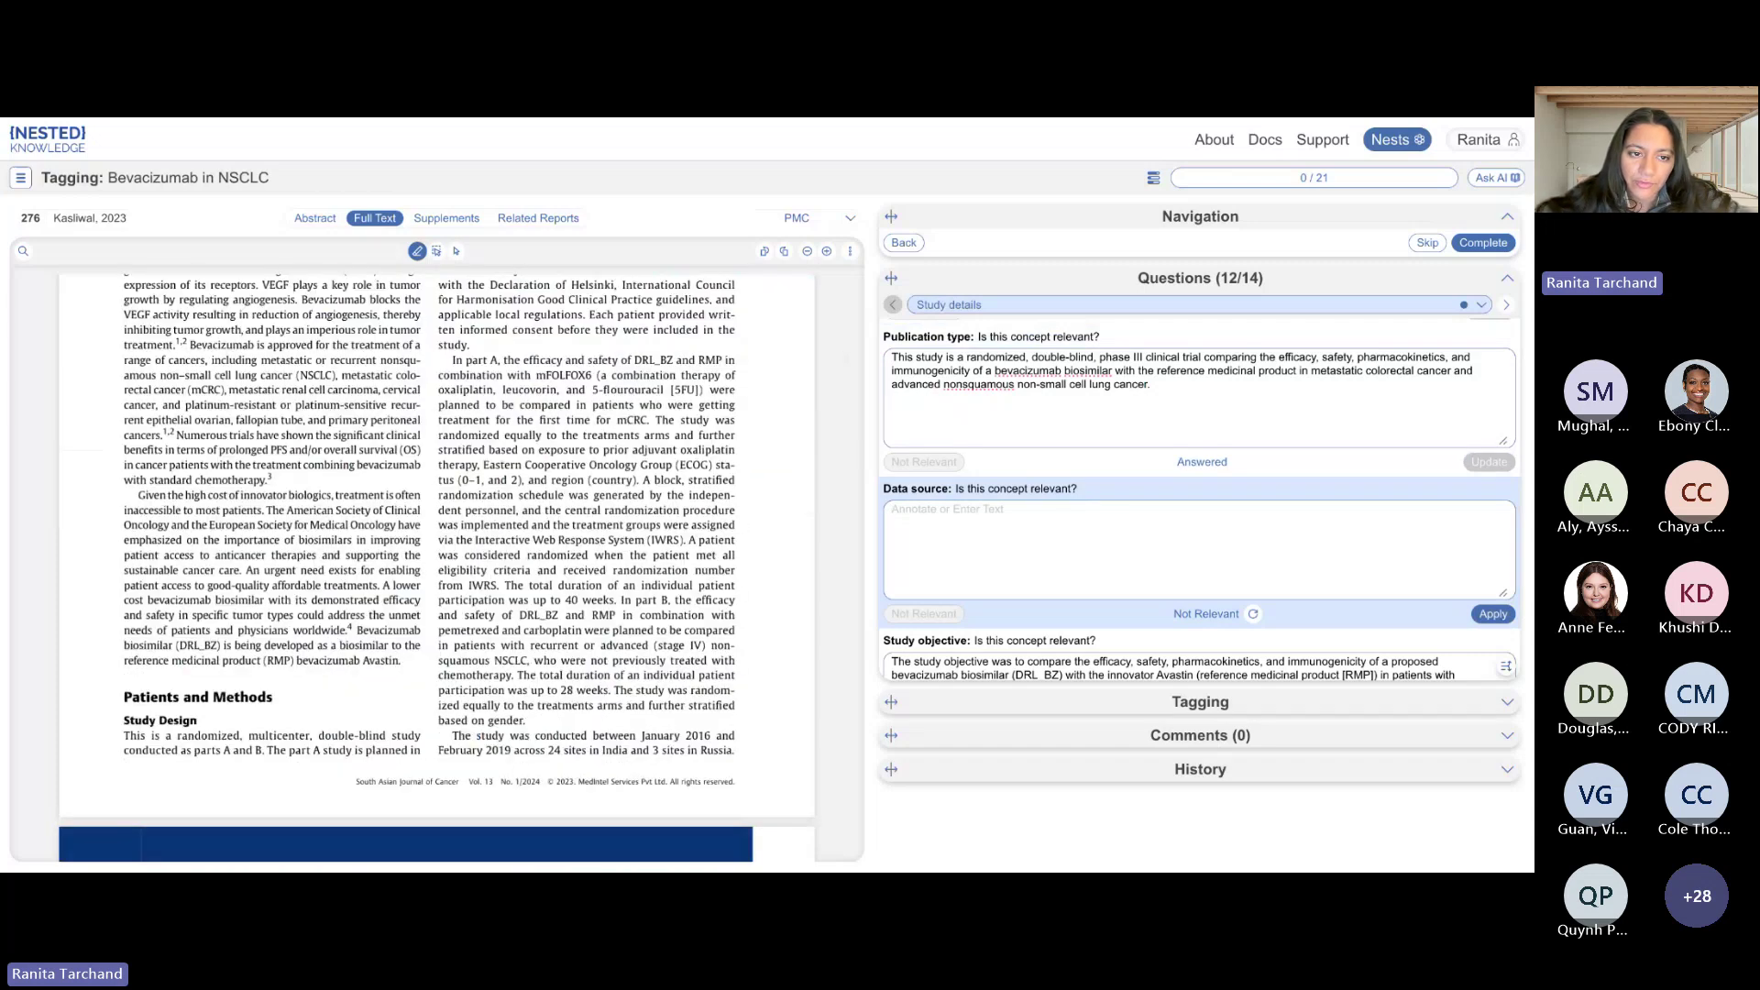
scroll(453, 568, down, 3)
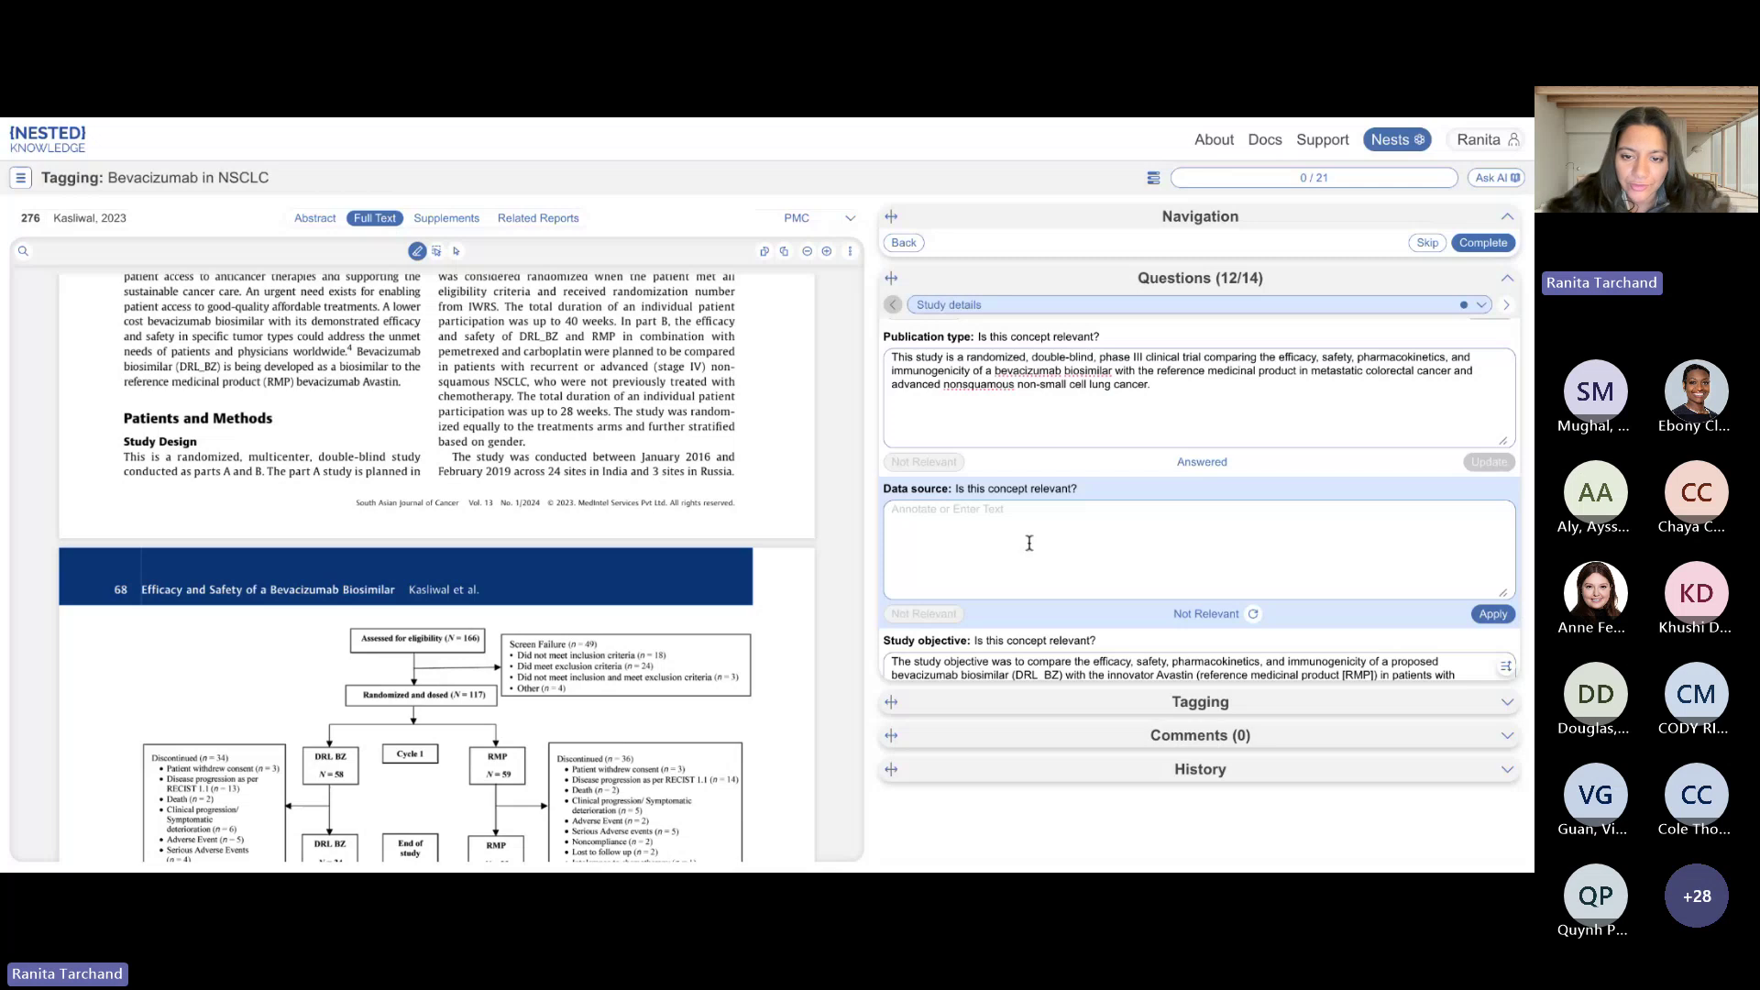
scroll(1016, 532, down, 3)
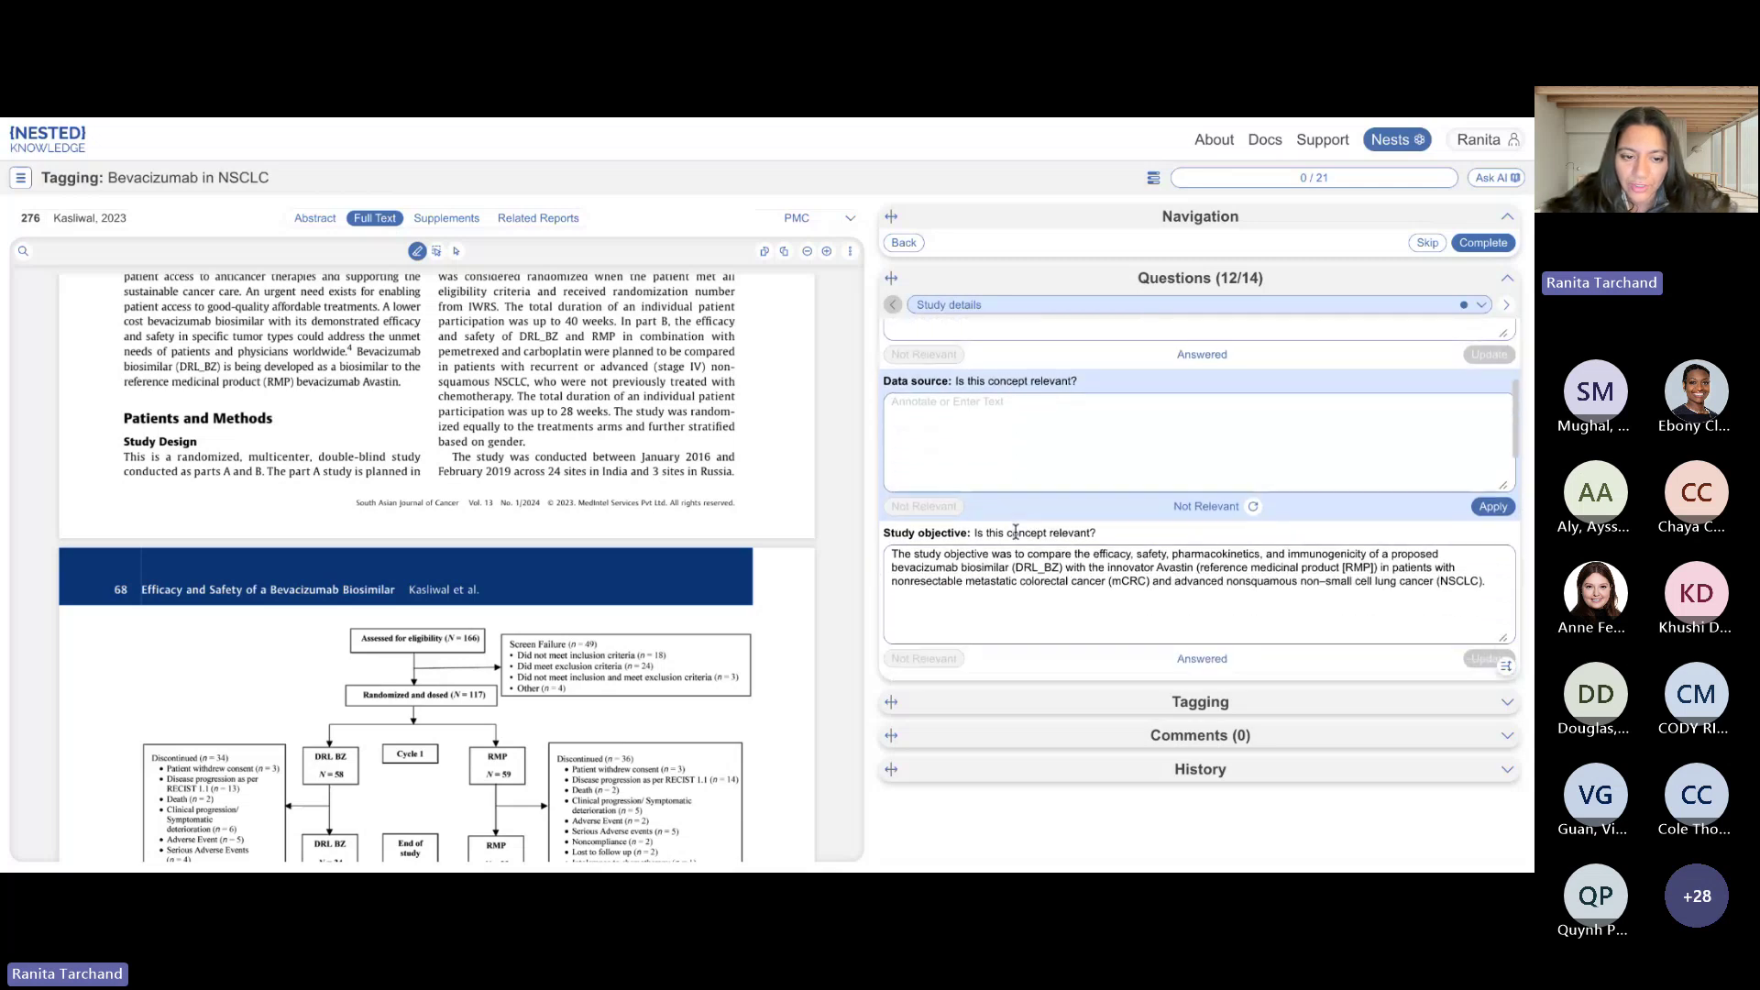
View the abstract annotation behind the Study objective answer and read the remaining Study details answers through Timeframe.
click(969, 555)
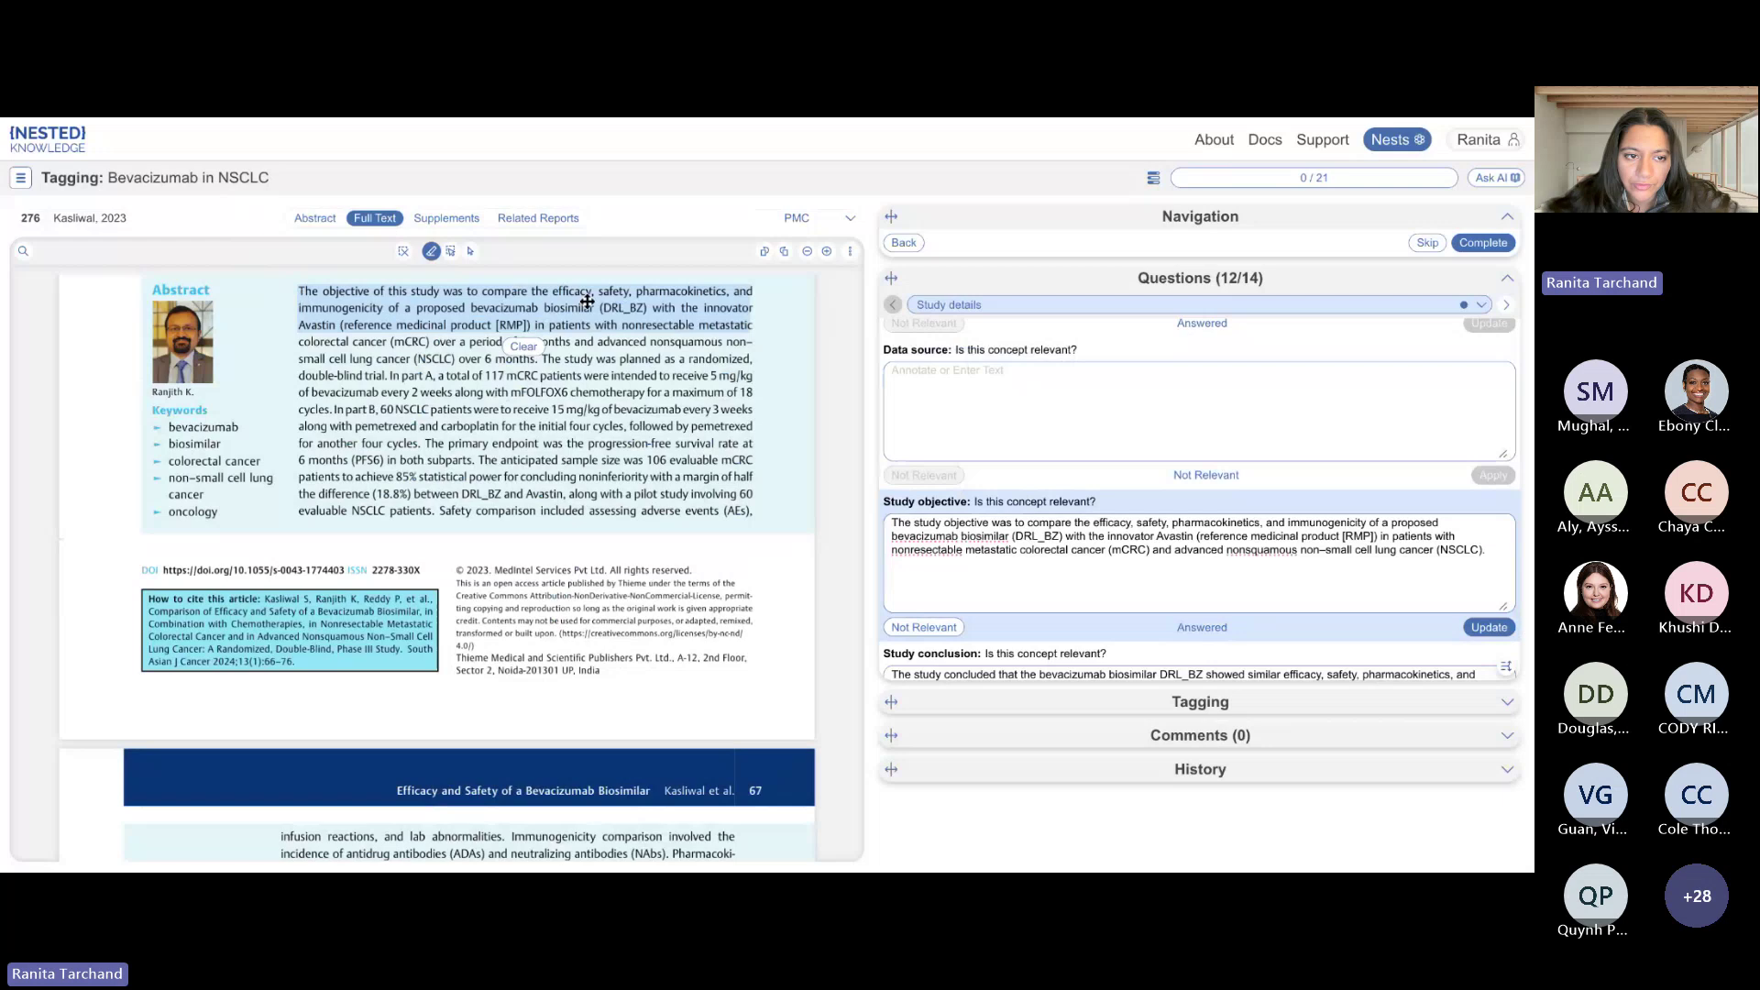
scroll(518, 417, up, 1)
scroll(1134, 559, down, 6)
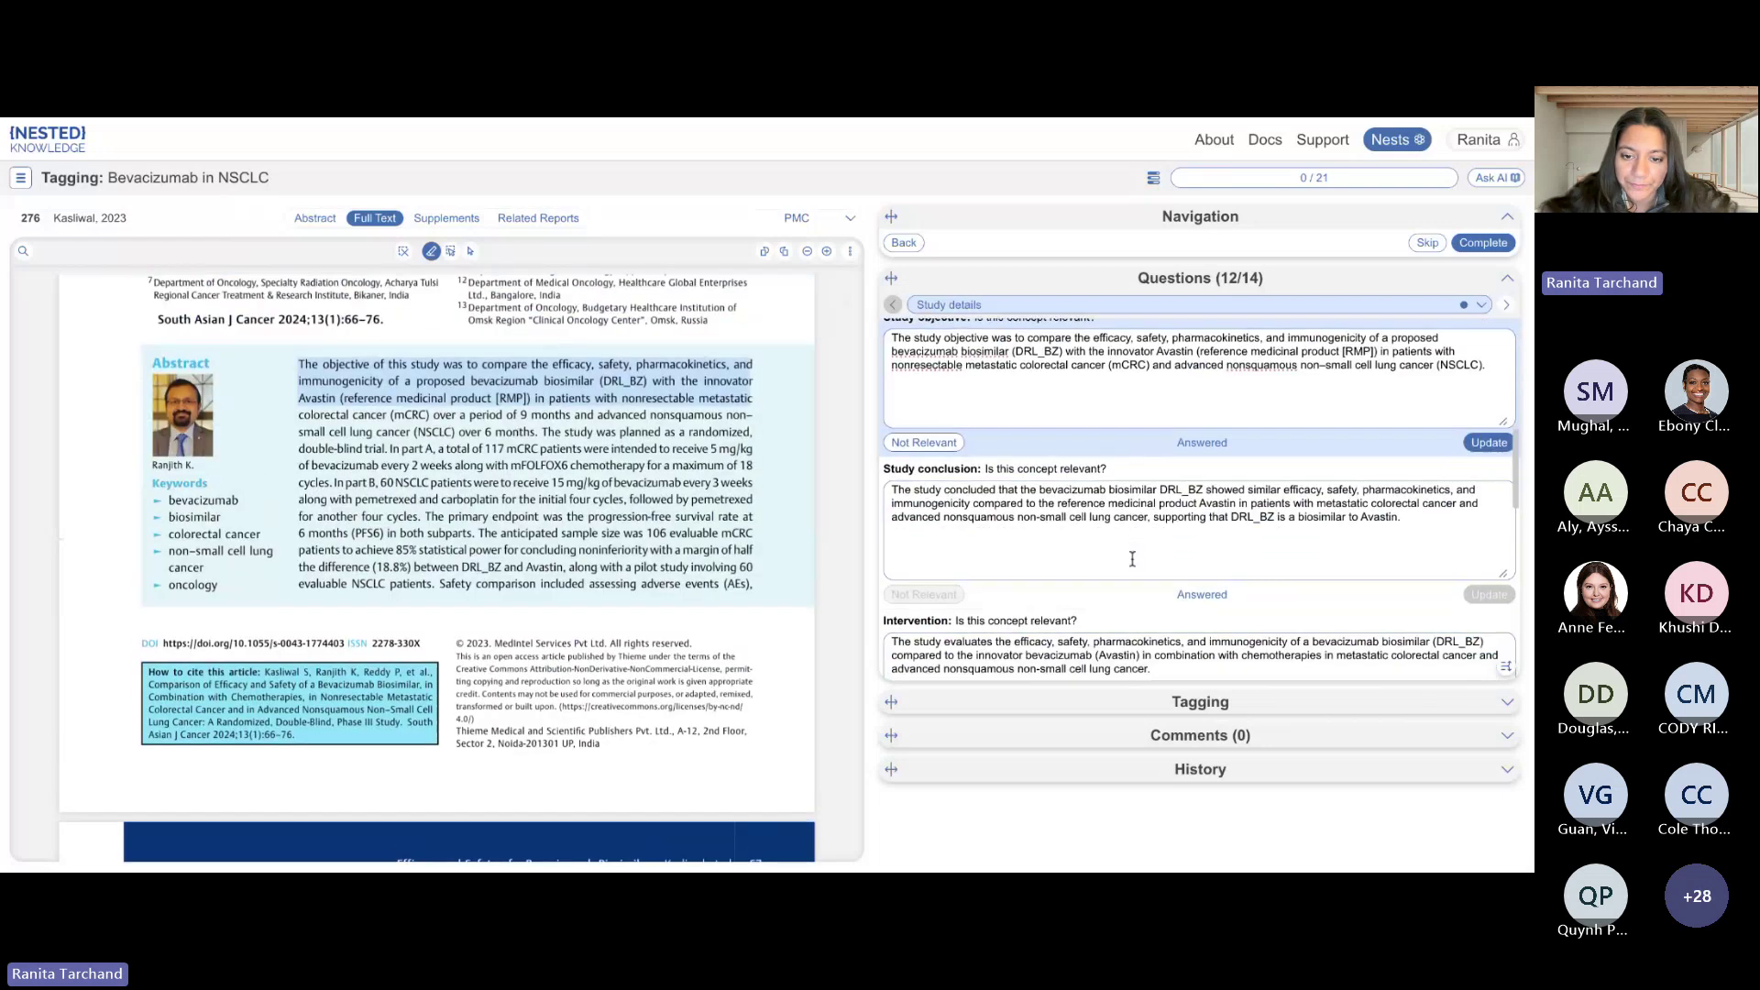
scroll(1134, 559, down, 5)
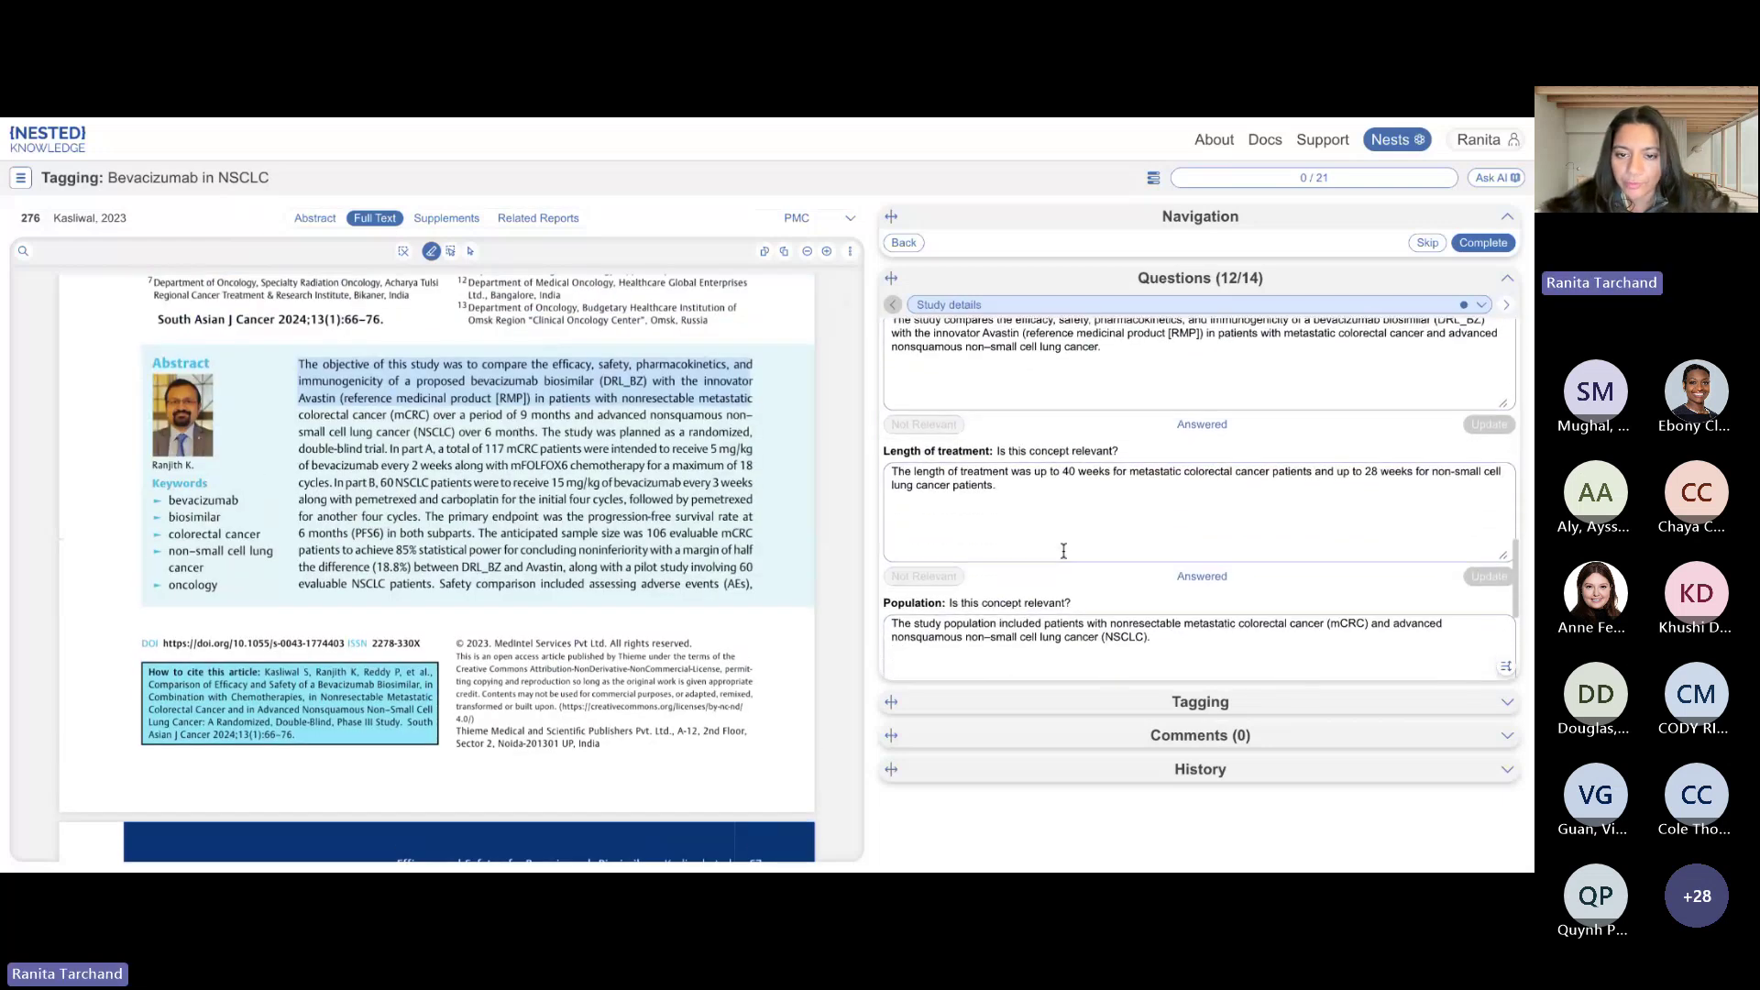
scroll(1055, 541, down, 3)
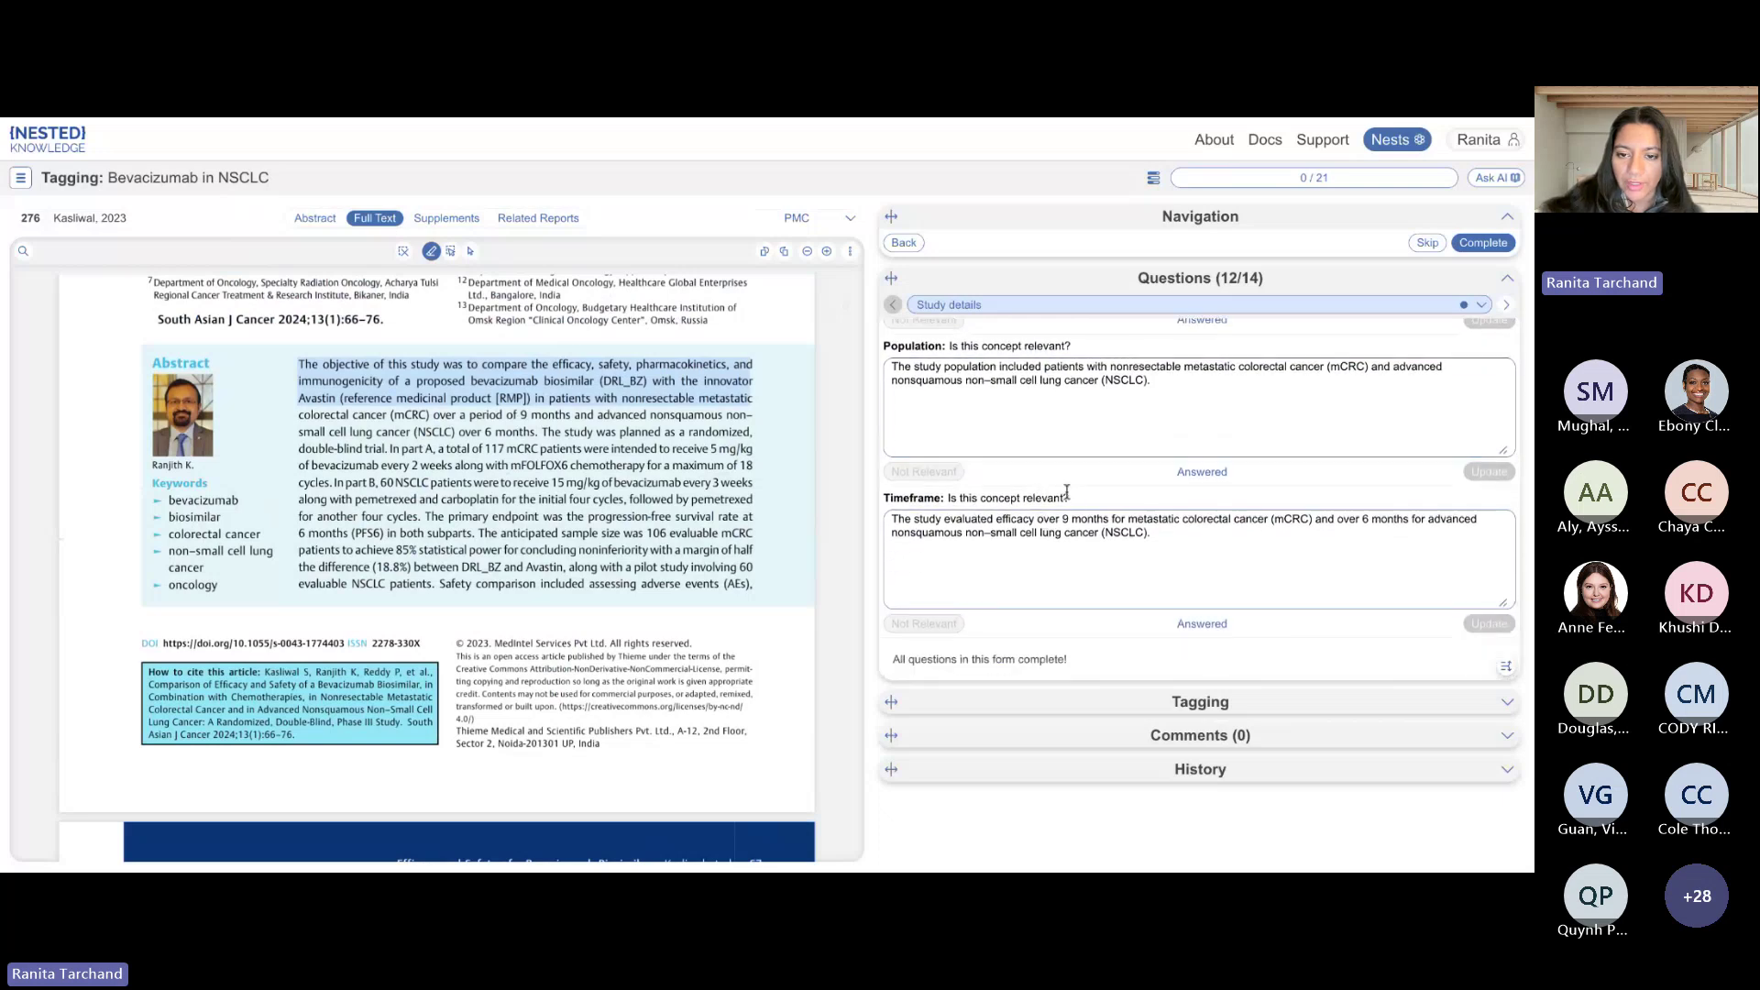
drag(1068, 496, 973, 499)
click(1088, 482)
click(948, 503)
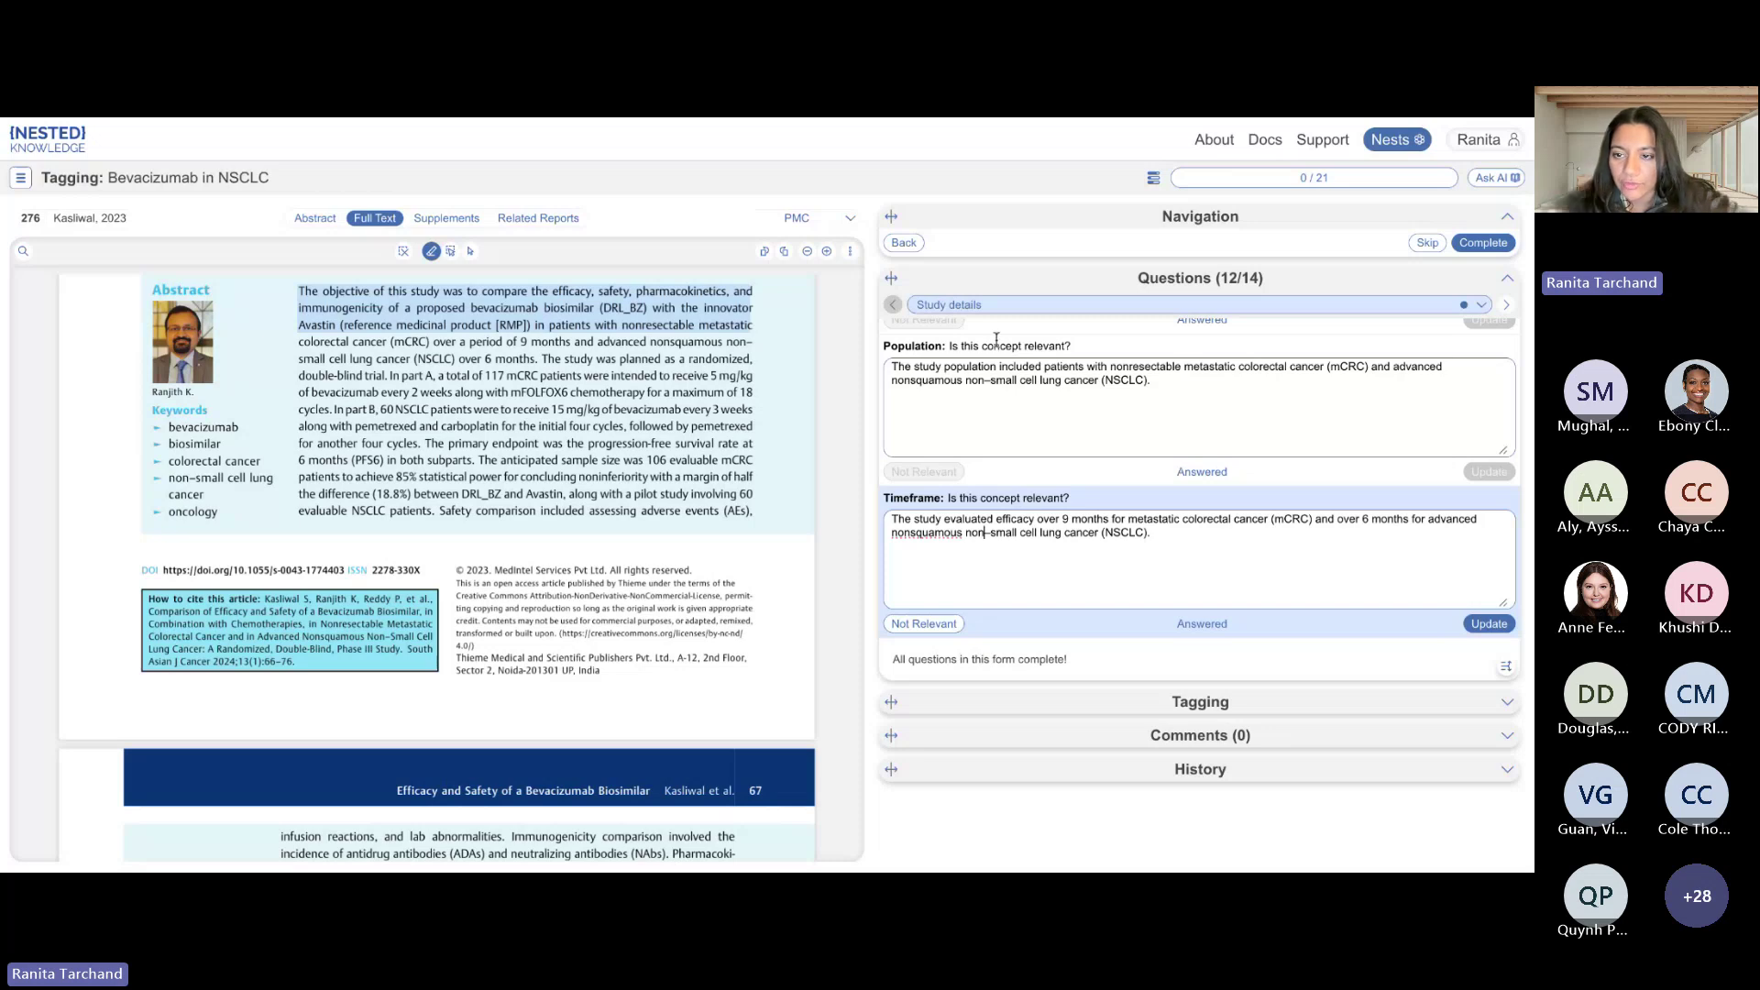
scroll(1051, 460, up, 5)
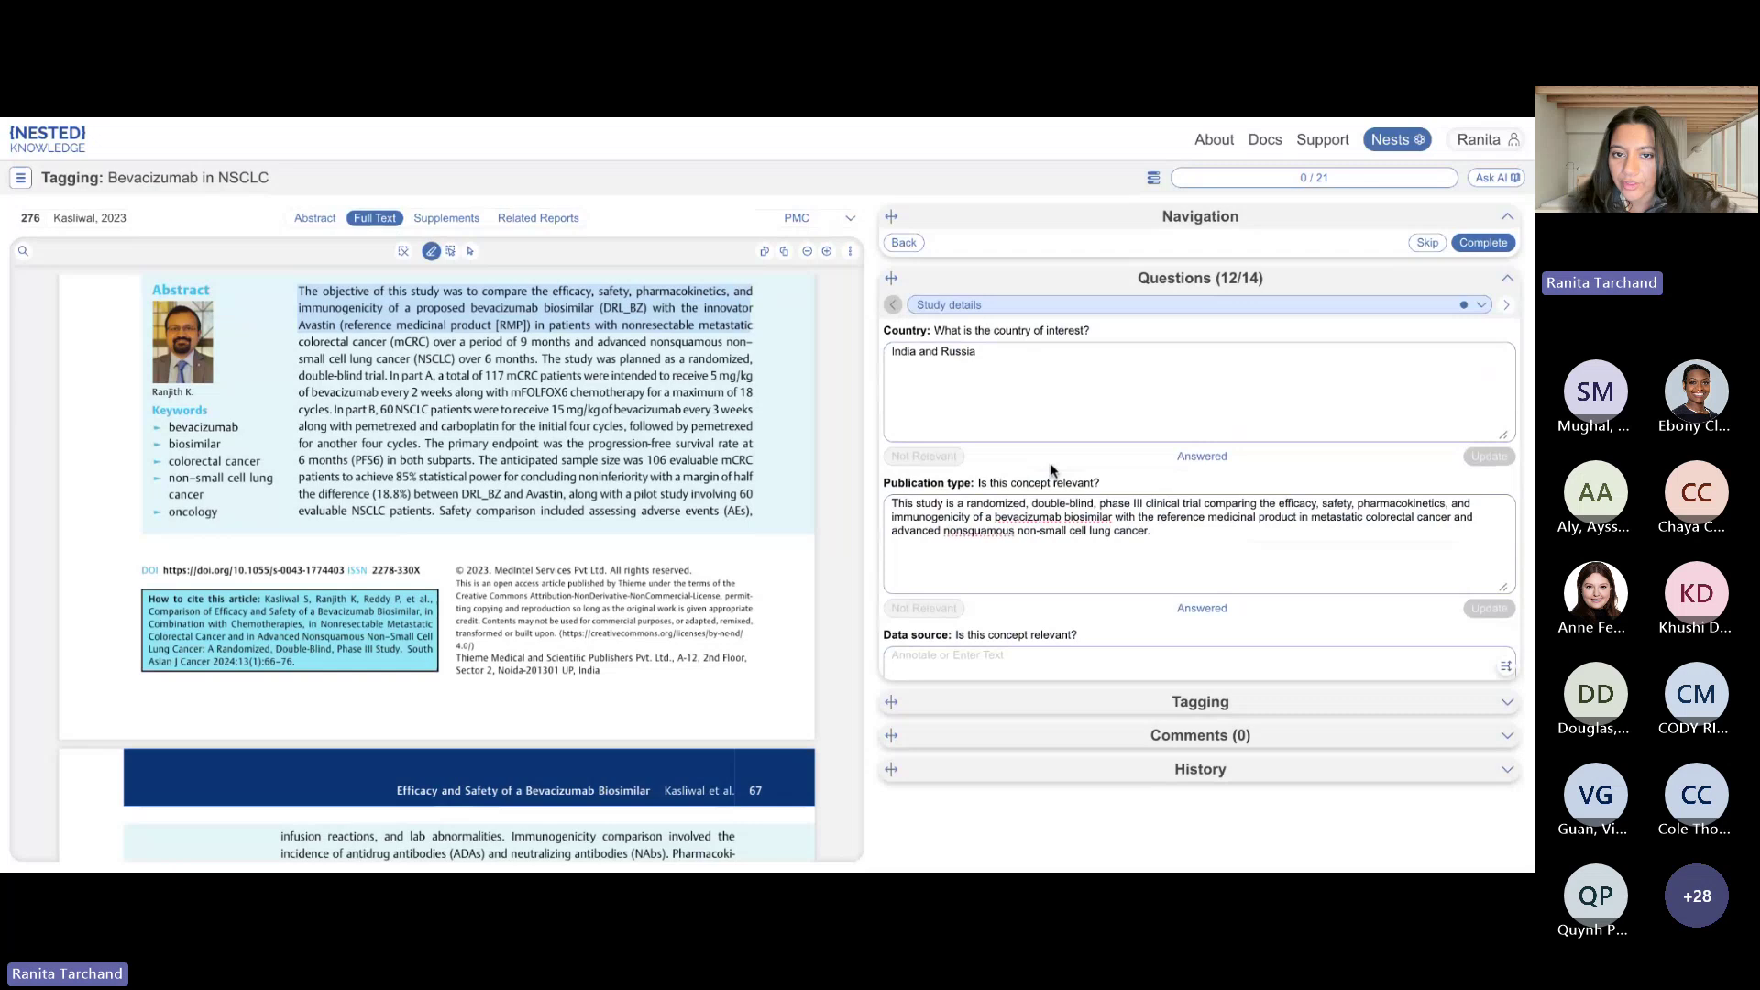
Show the Clinical Evaluation Measures questions and compare the mCRC DRL_BZ row of the Age table with its full-text source.
click(971, 304)
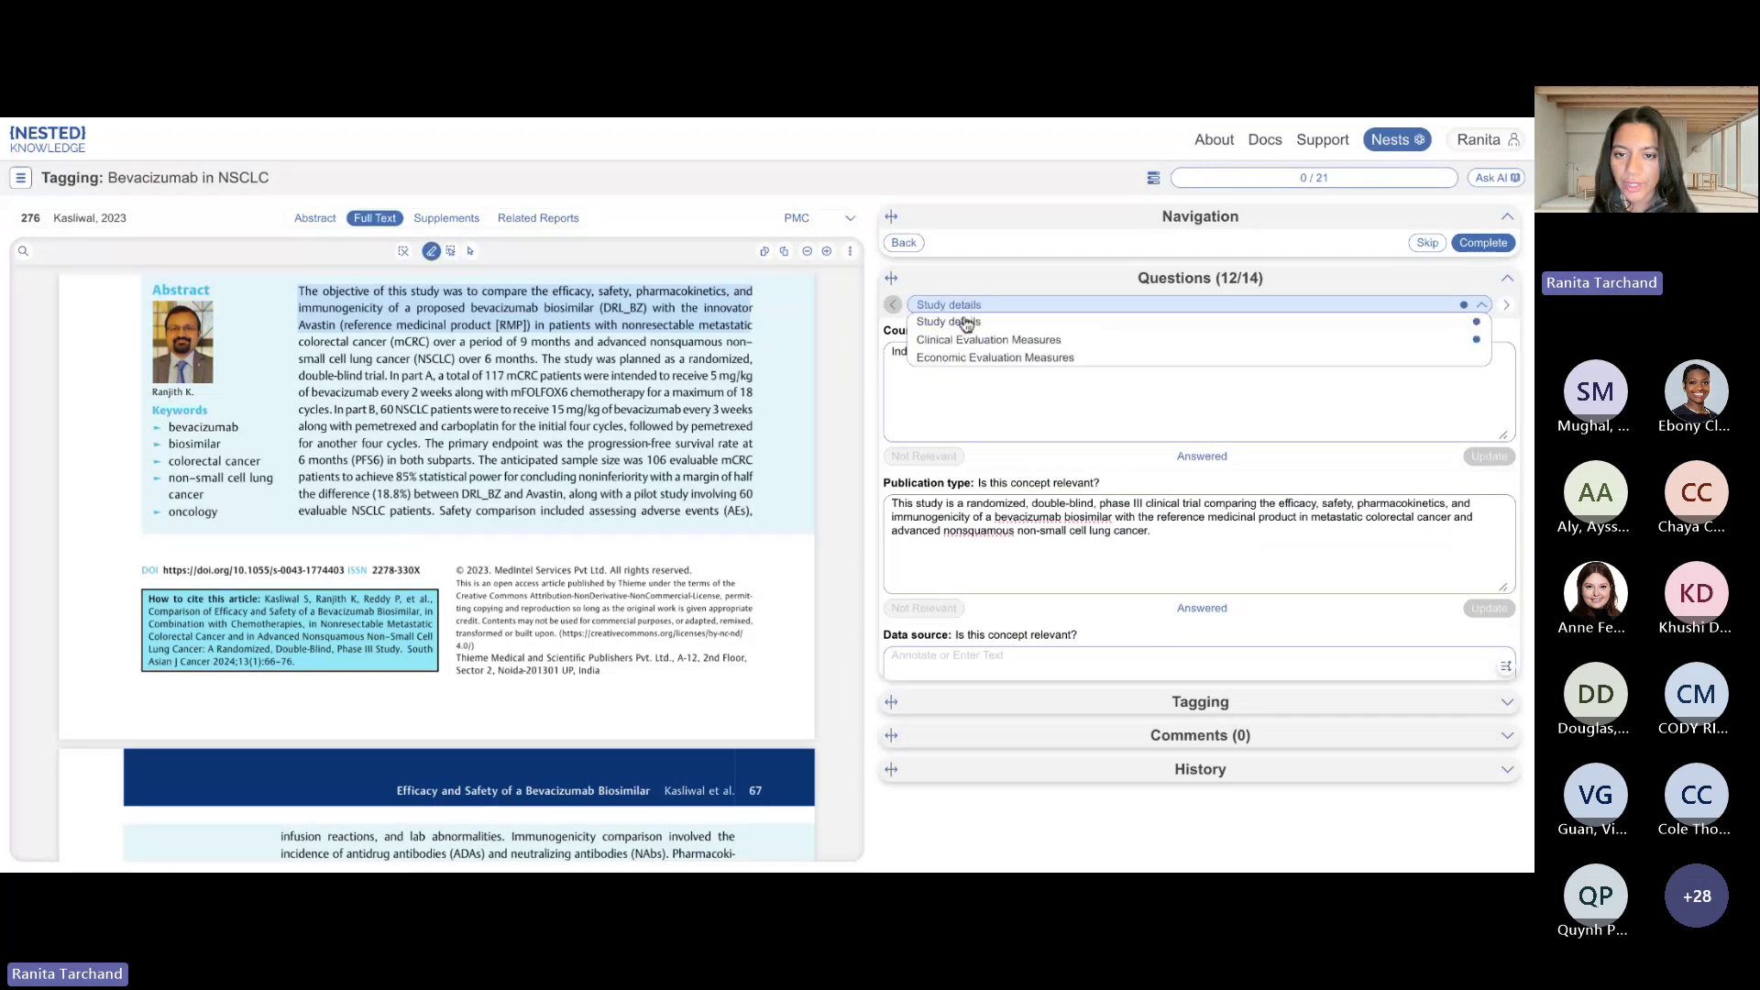
click(963, 341)
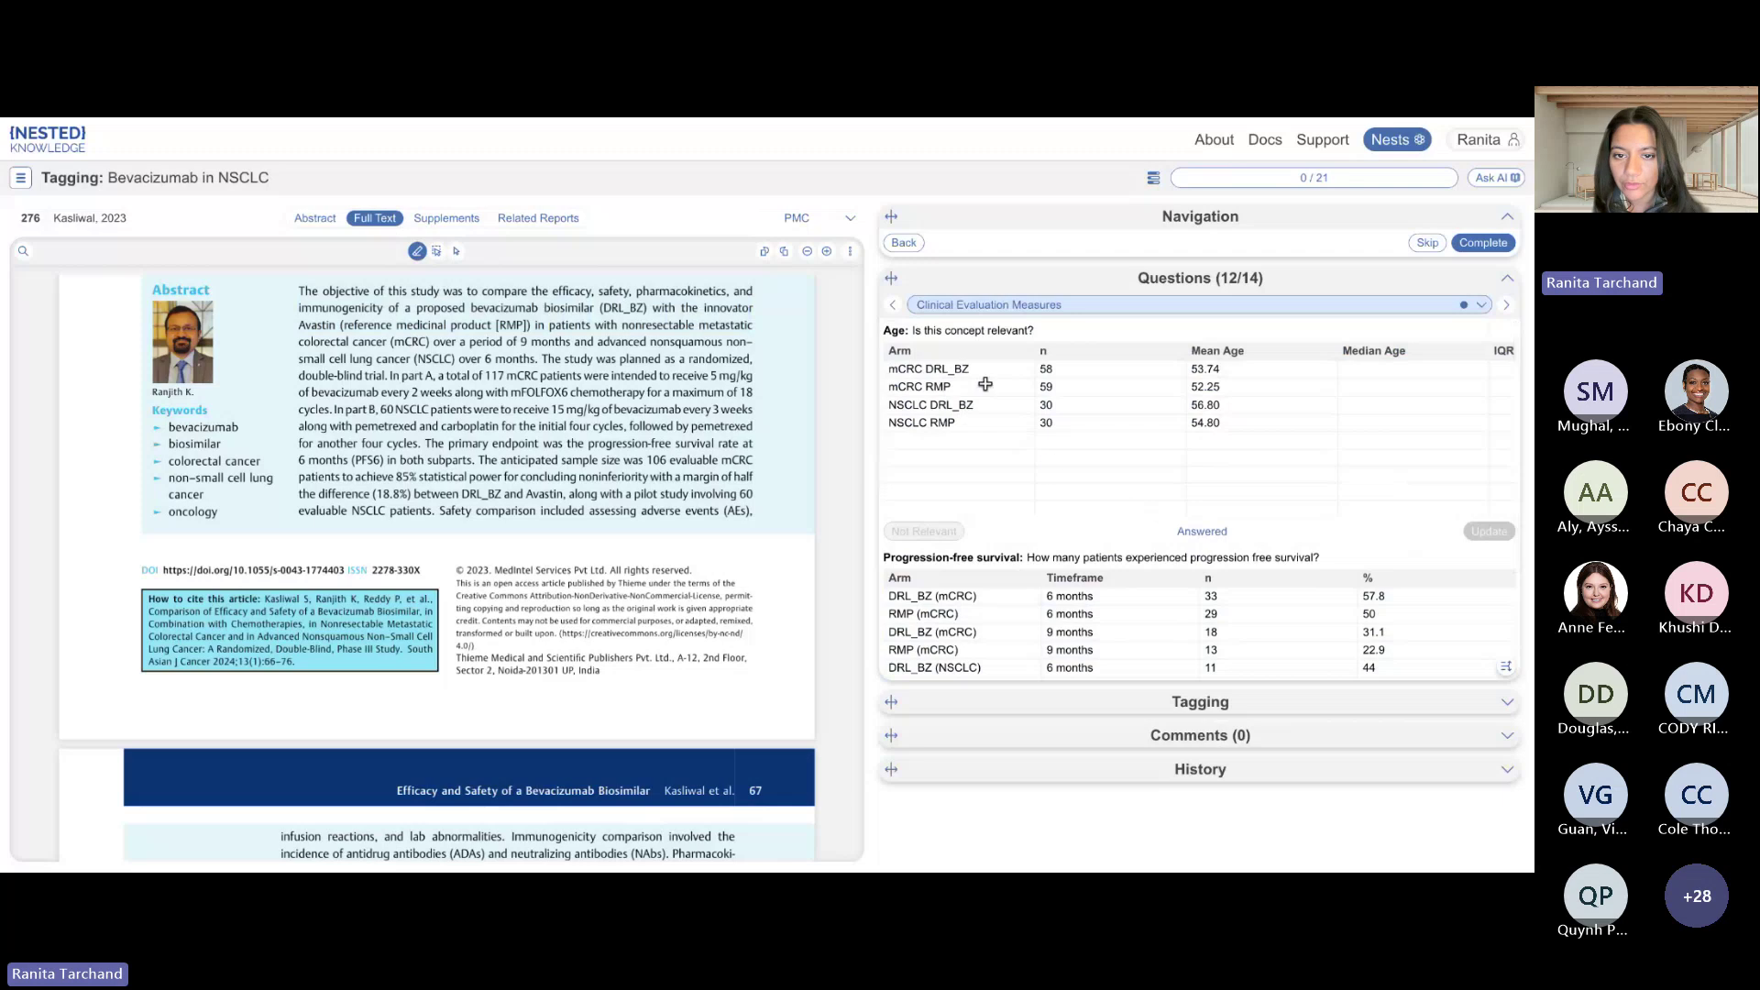
click(970, 371)
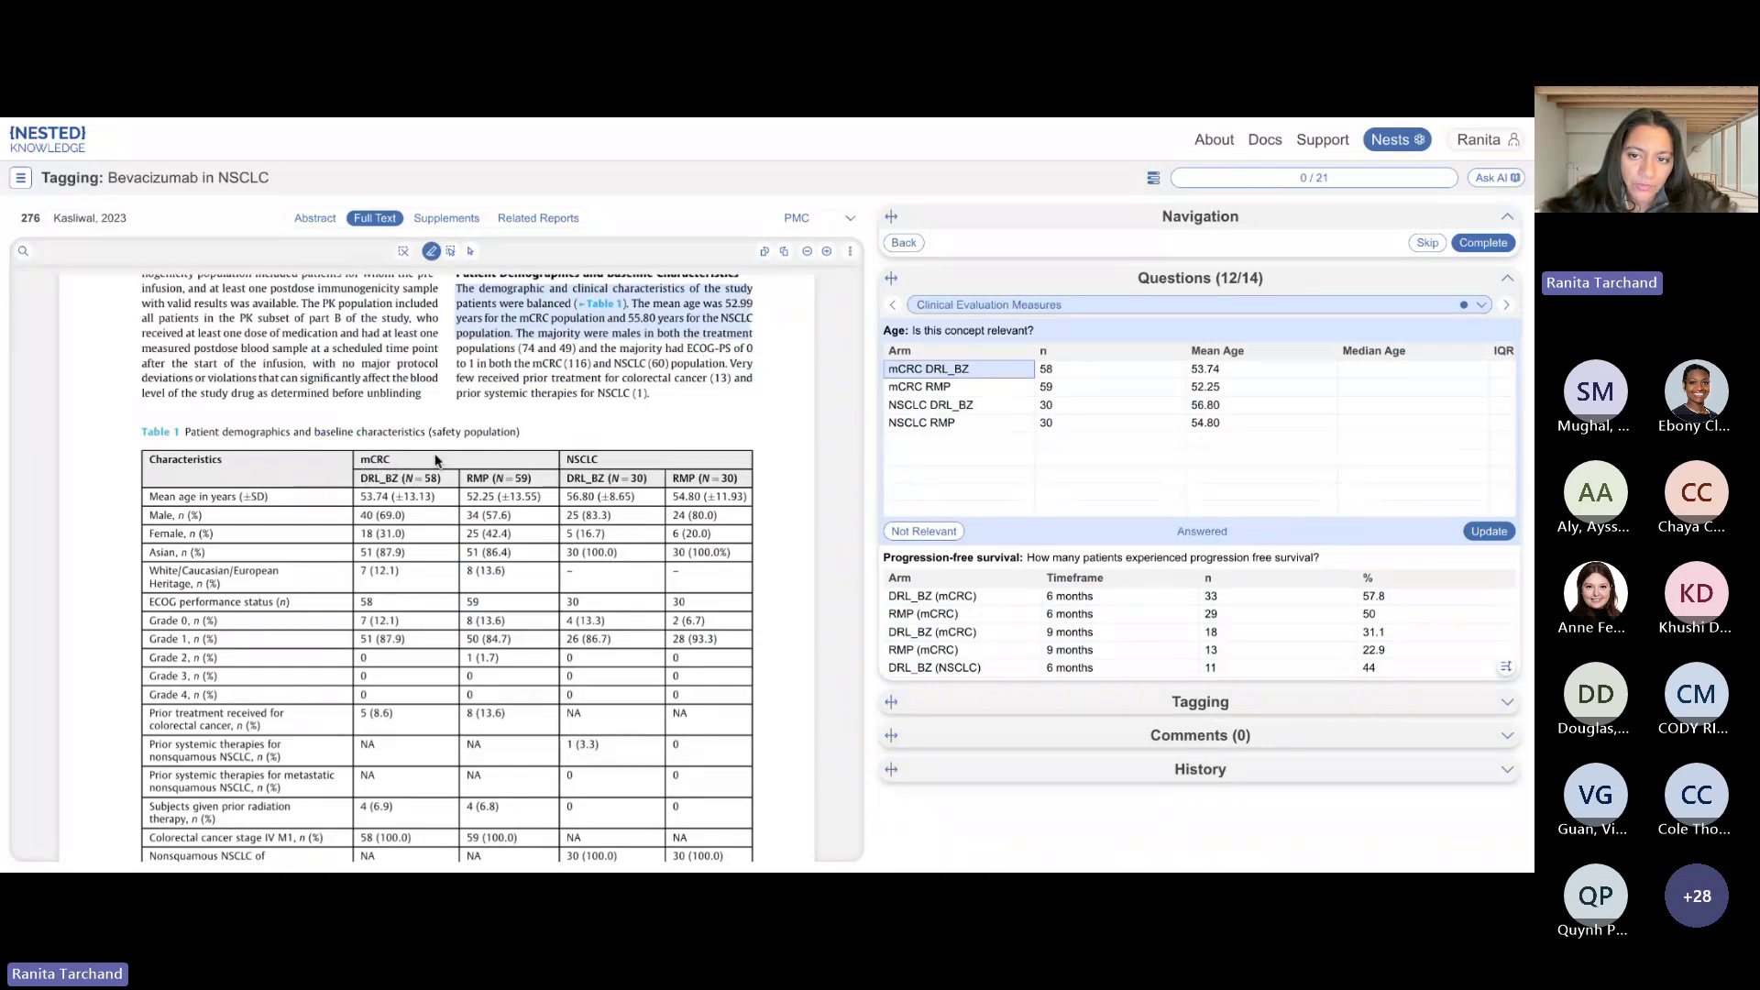
click(1061, 369)
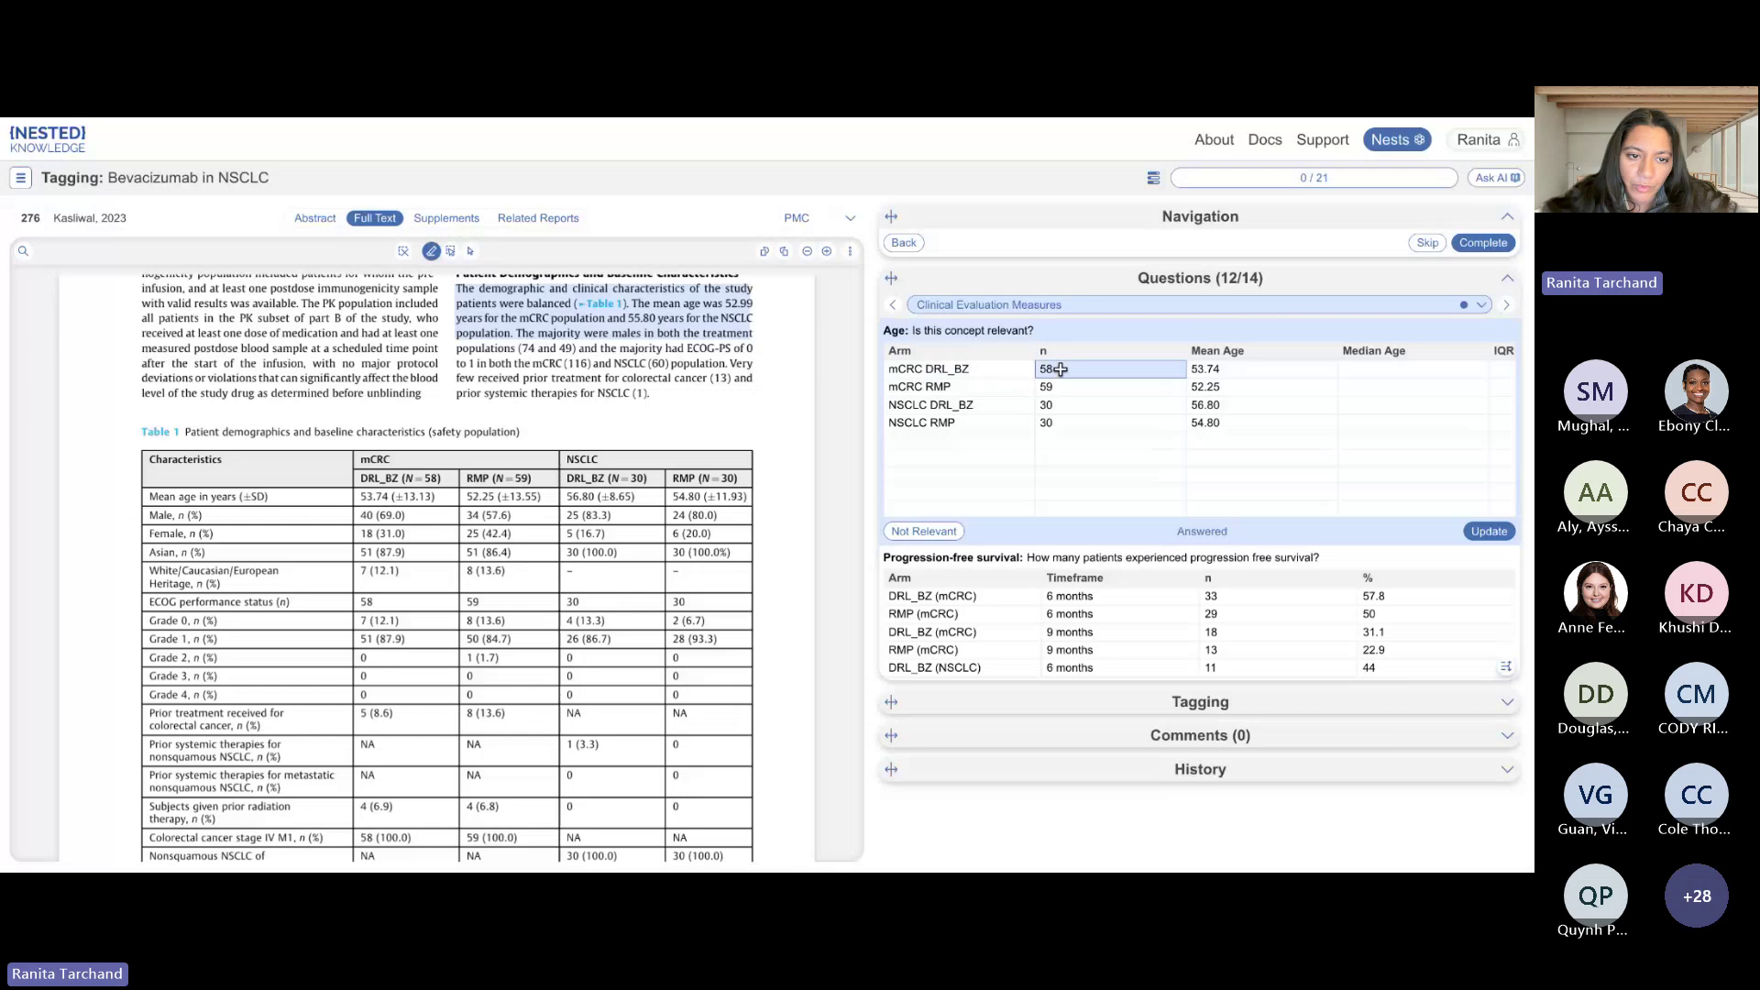
click(1244, 368)
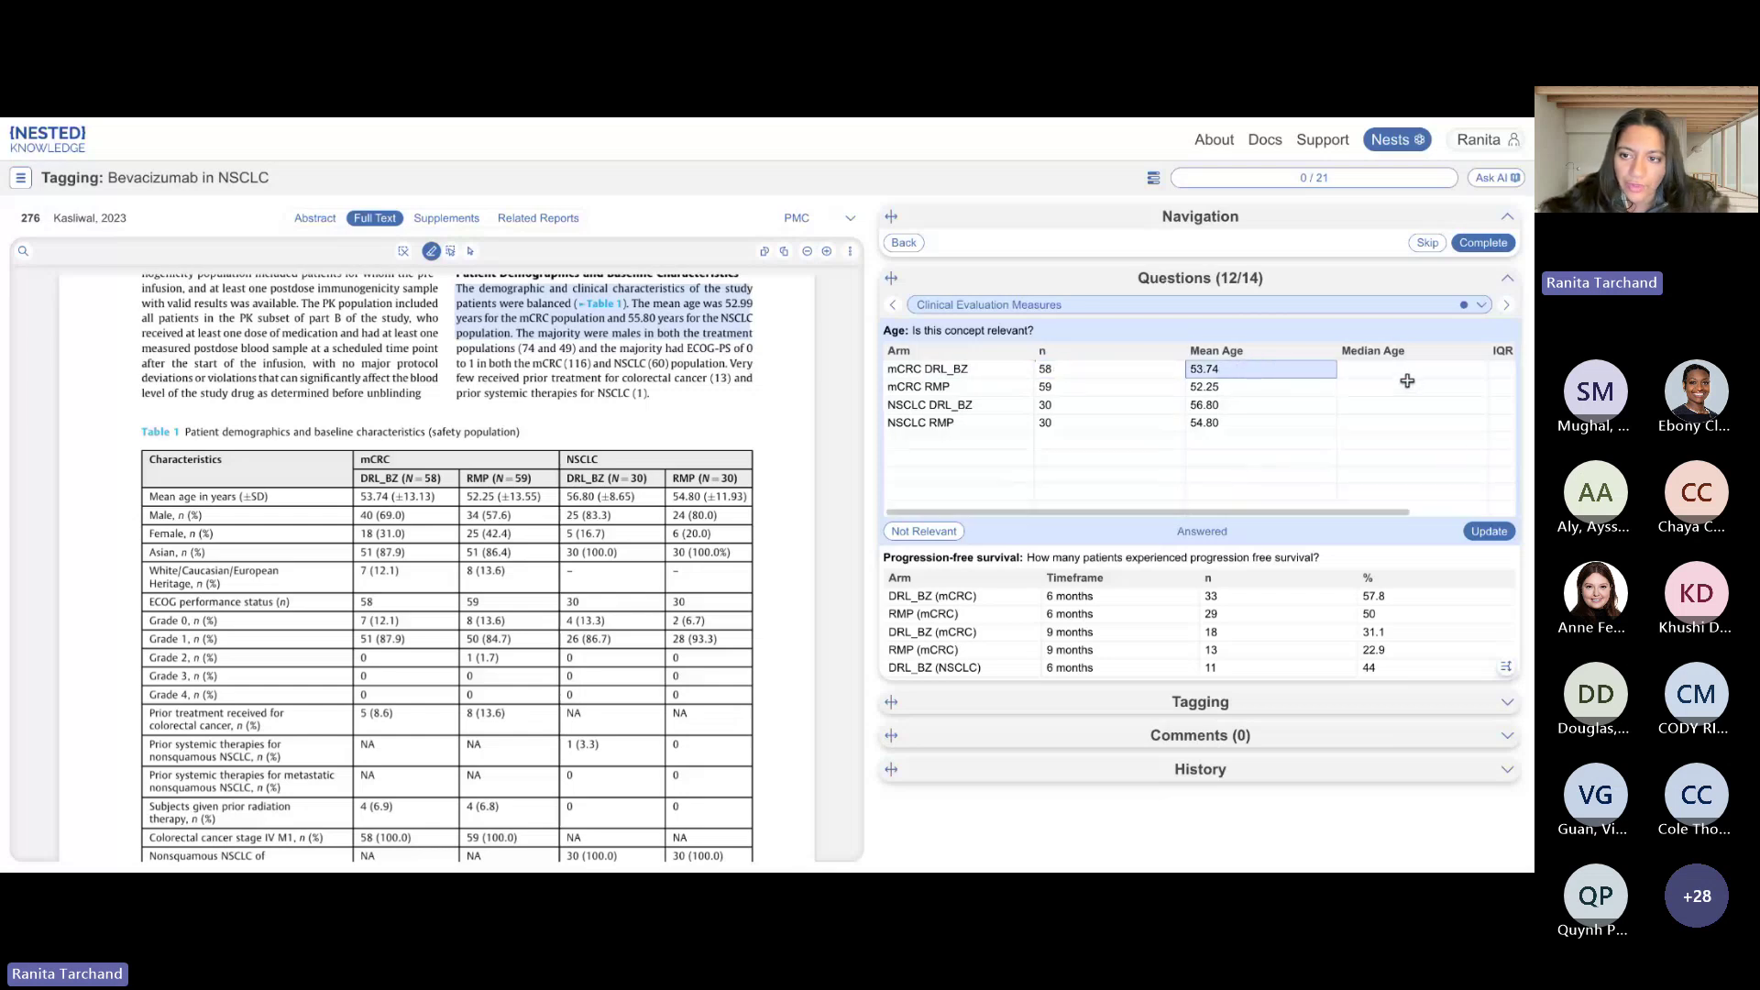
scroll(1407, 381, right, 3)
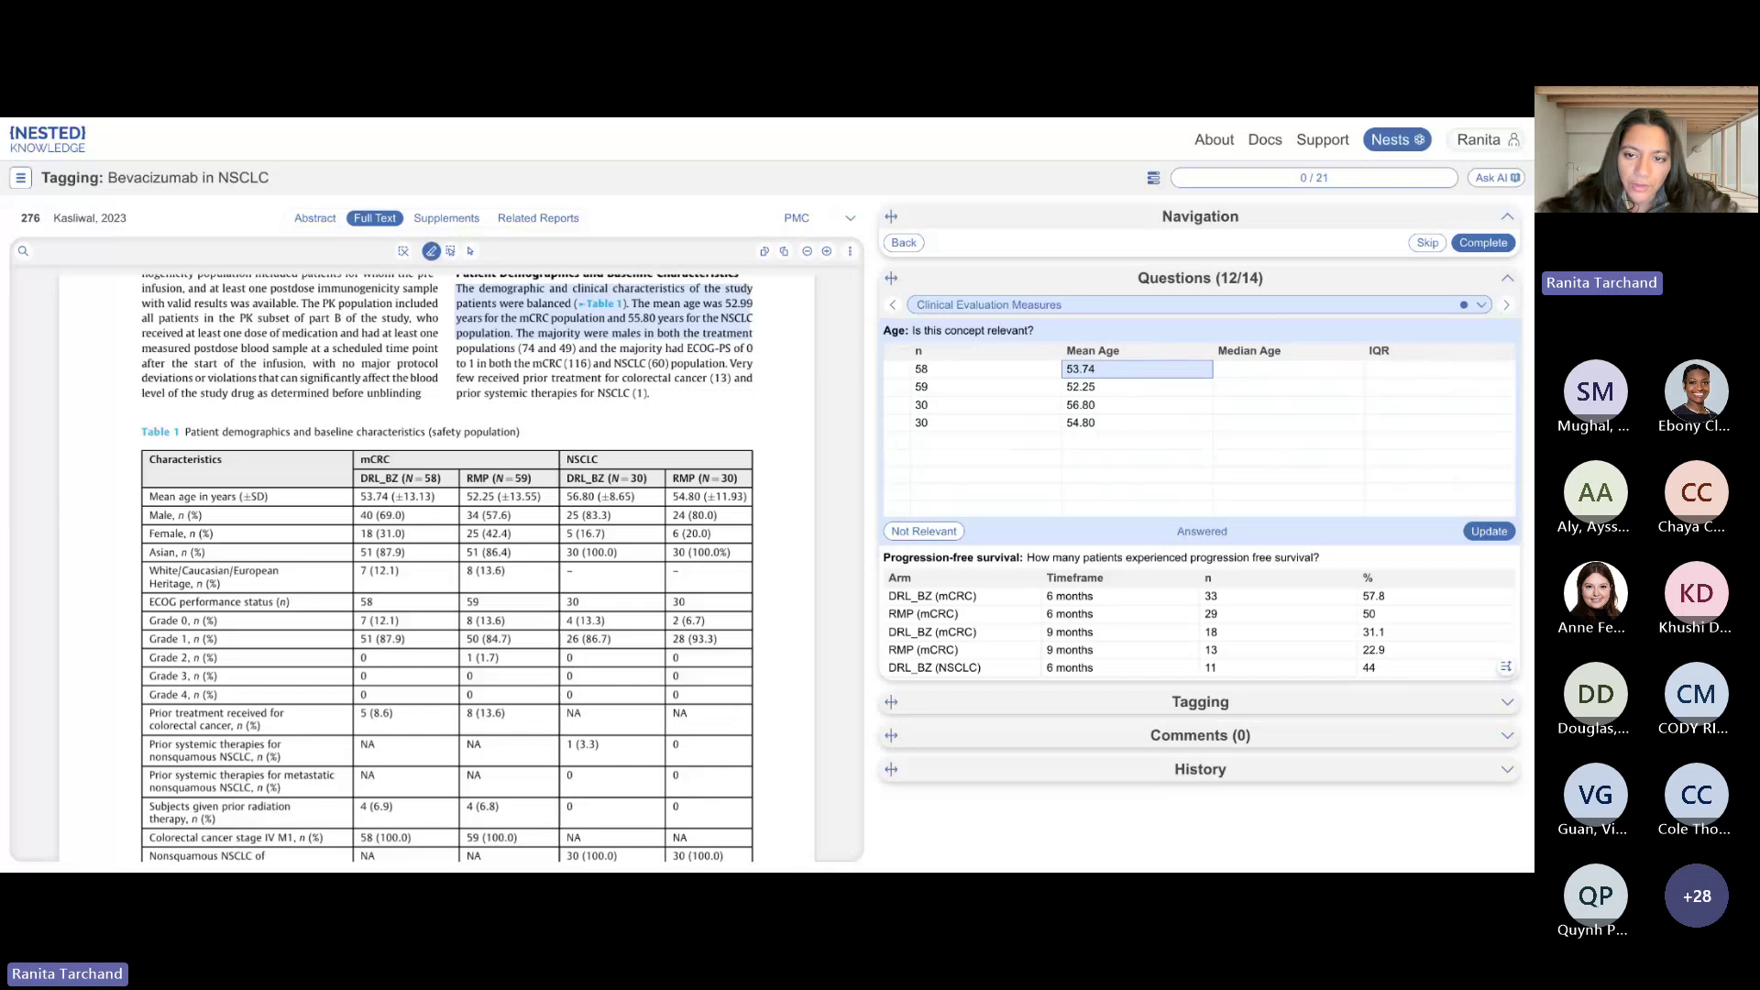
Add an SD column to the Age table and place it between Mean Age and Median Age.
click(1093, 351)
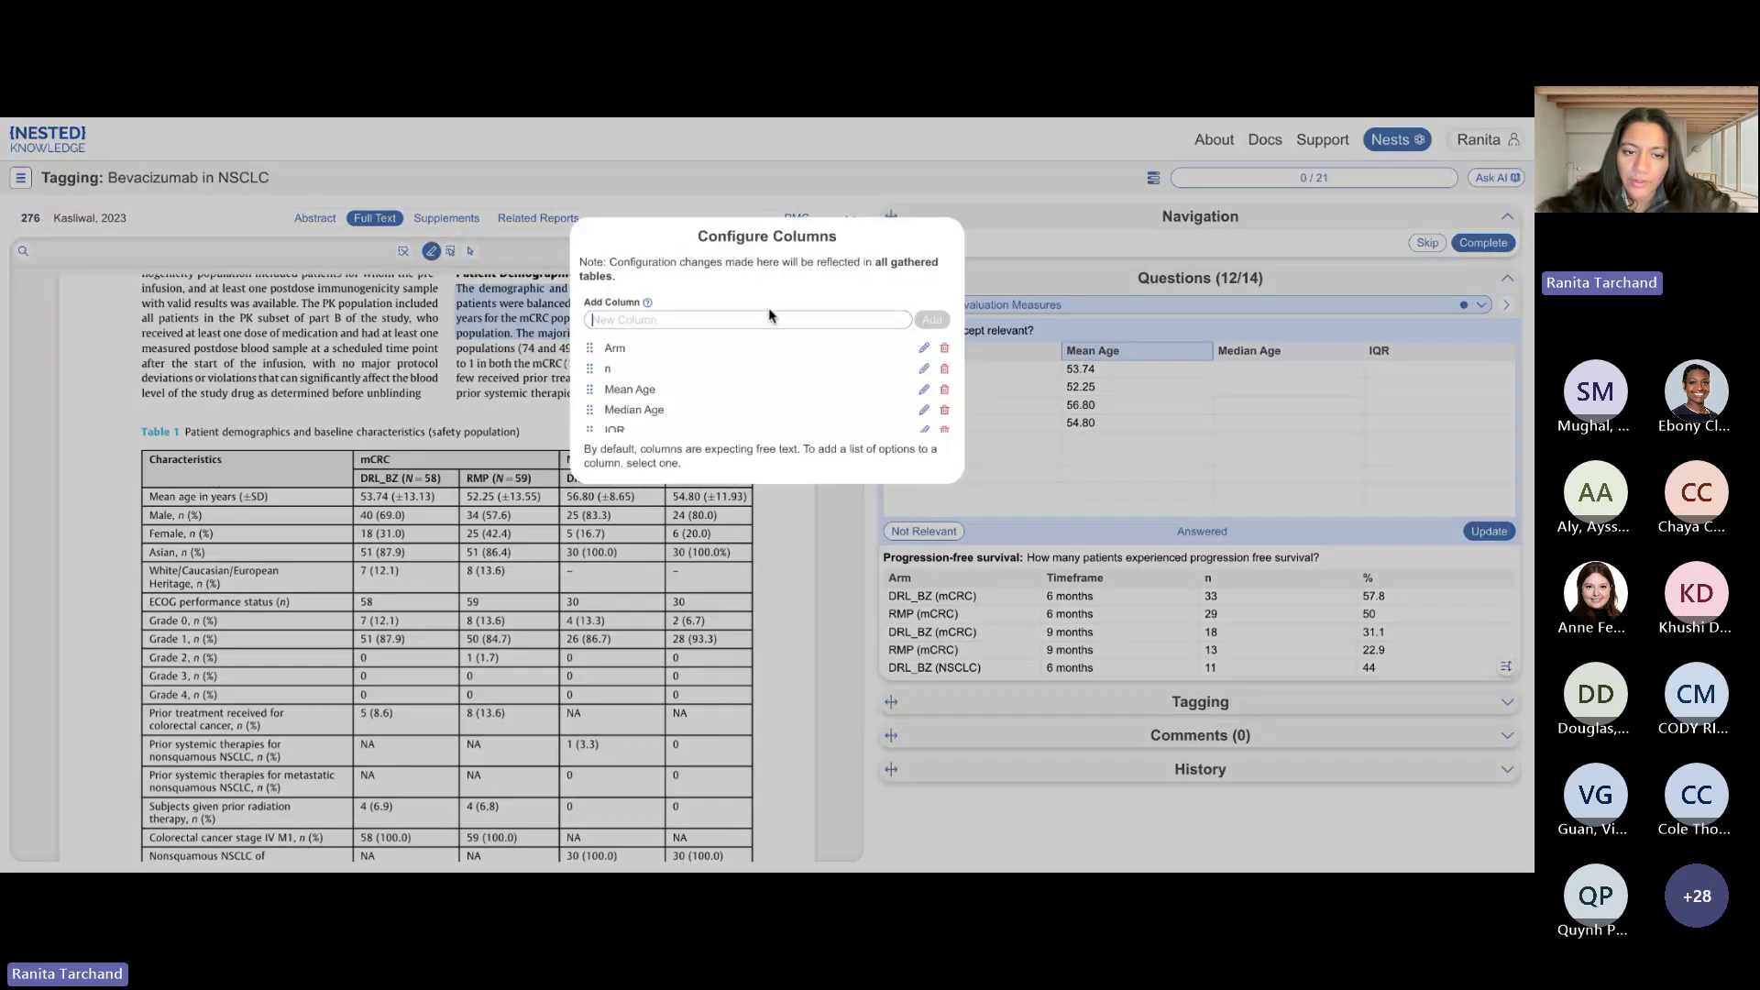
text(SD)
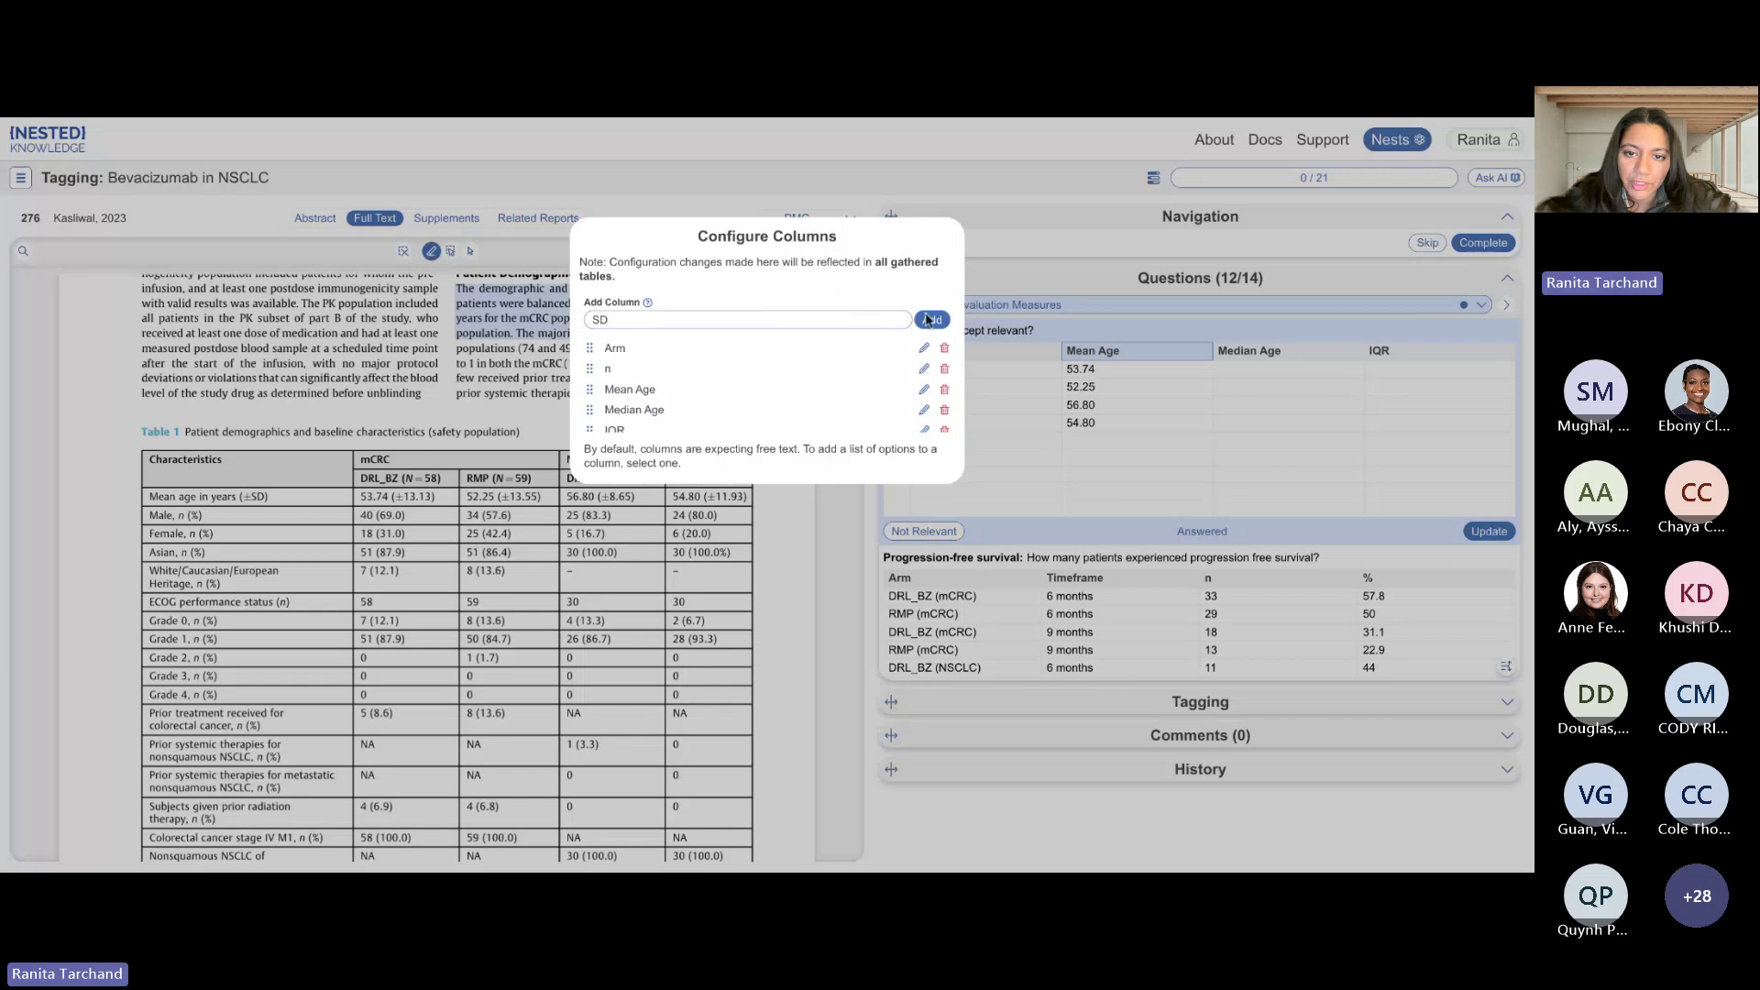
click(932, 321)
scroll(737, 370, down, 1)
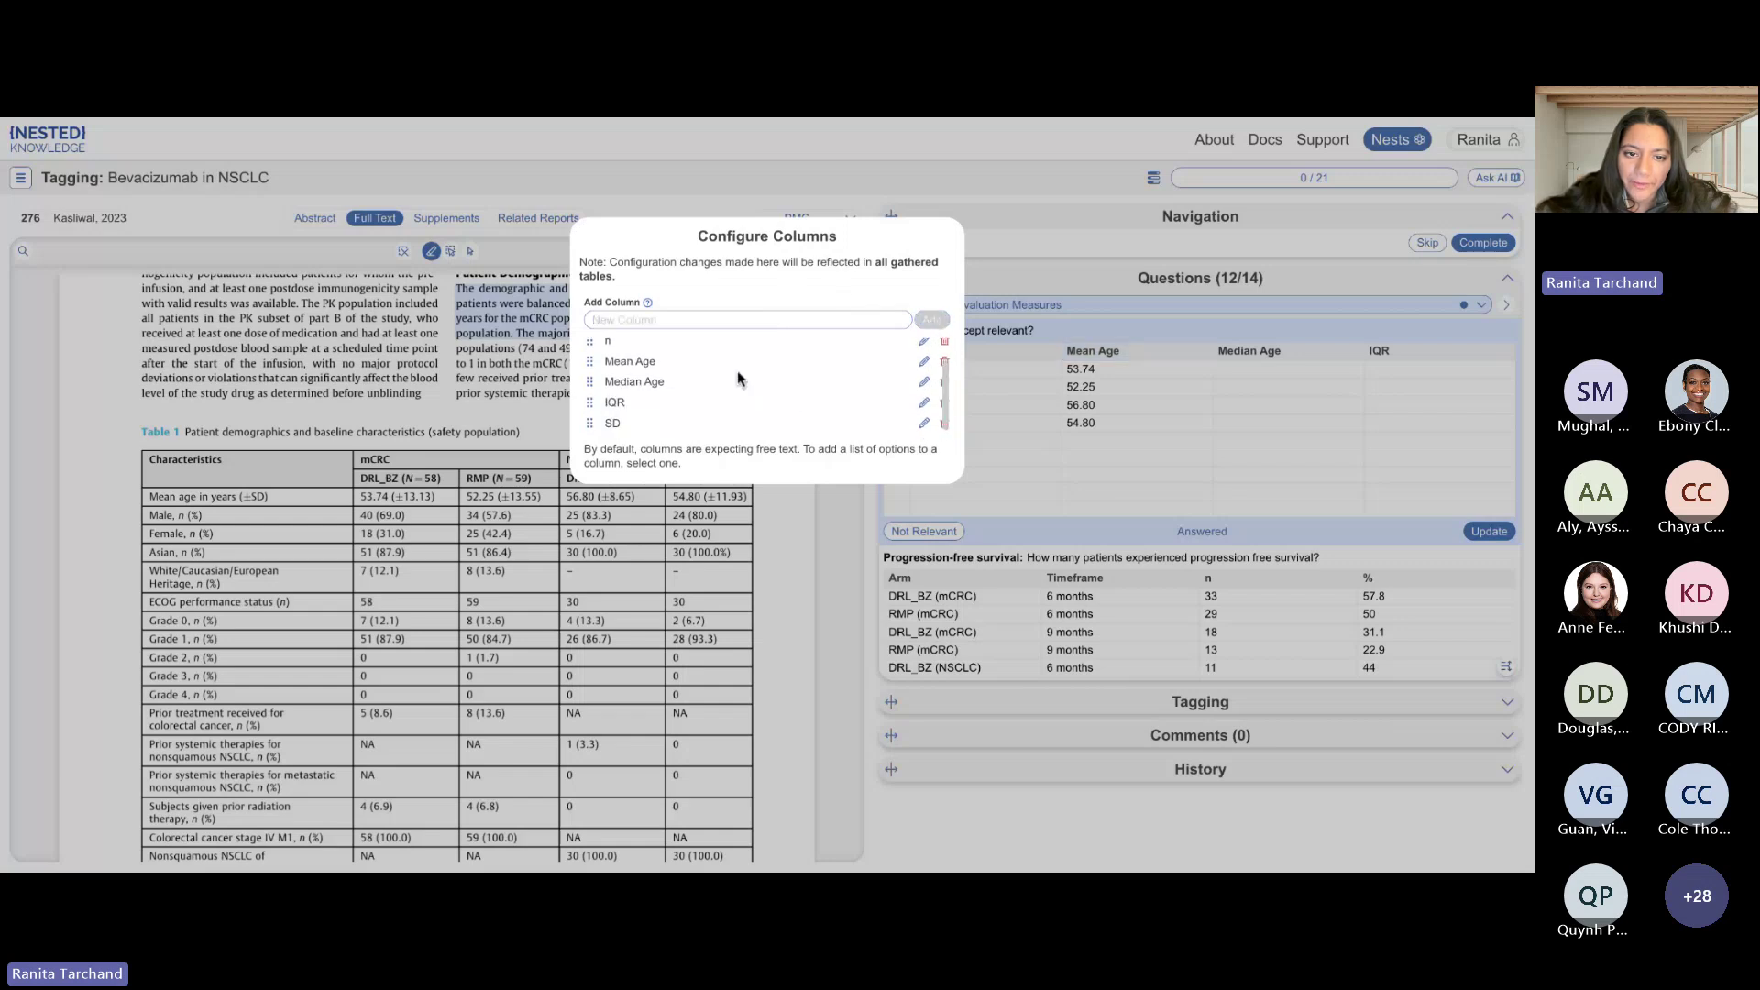
scroll(591, 429, up, 1)
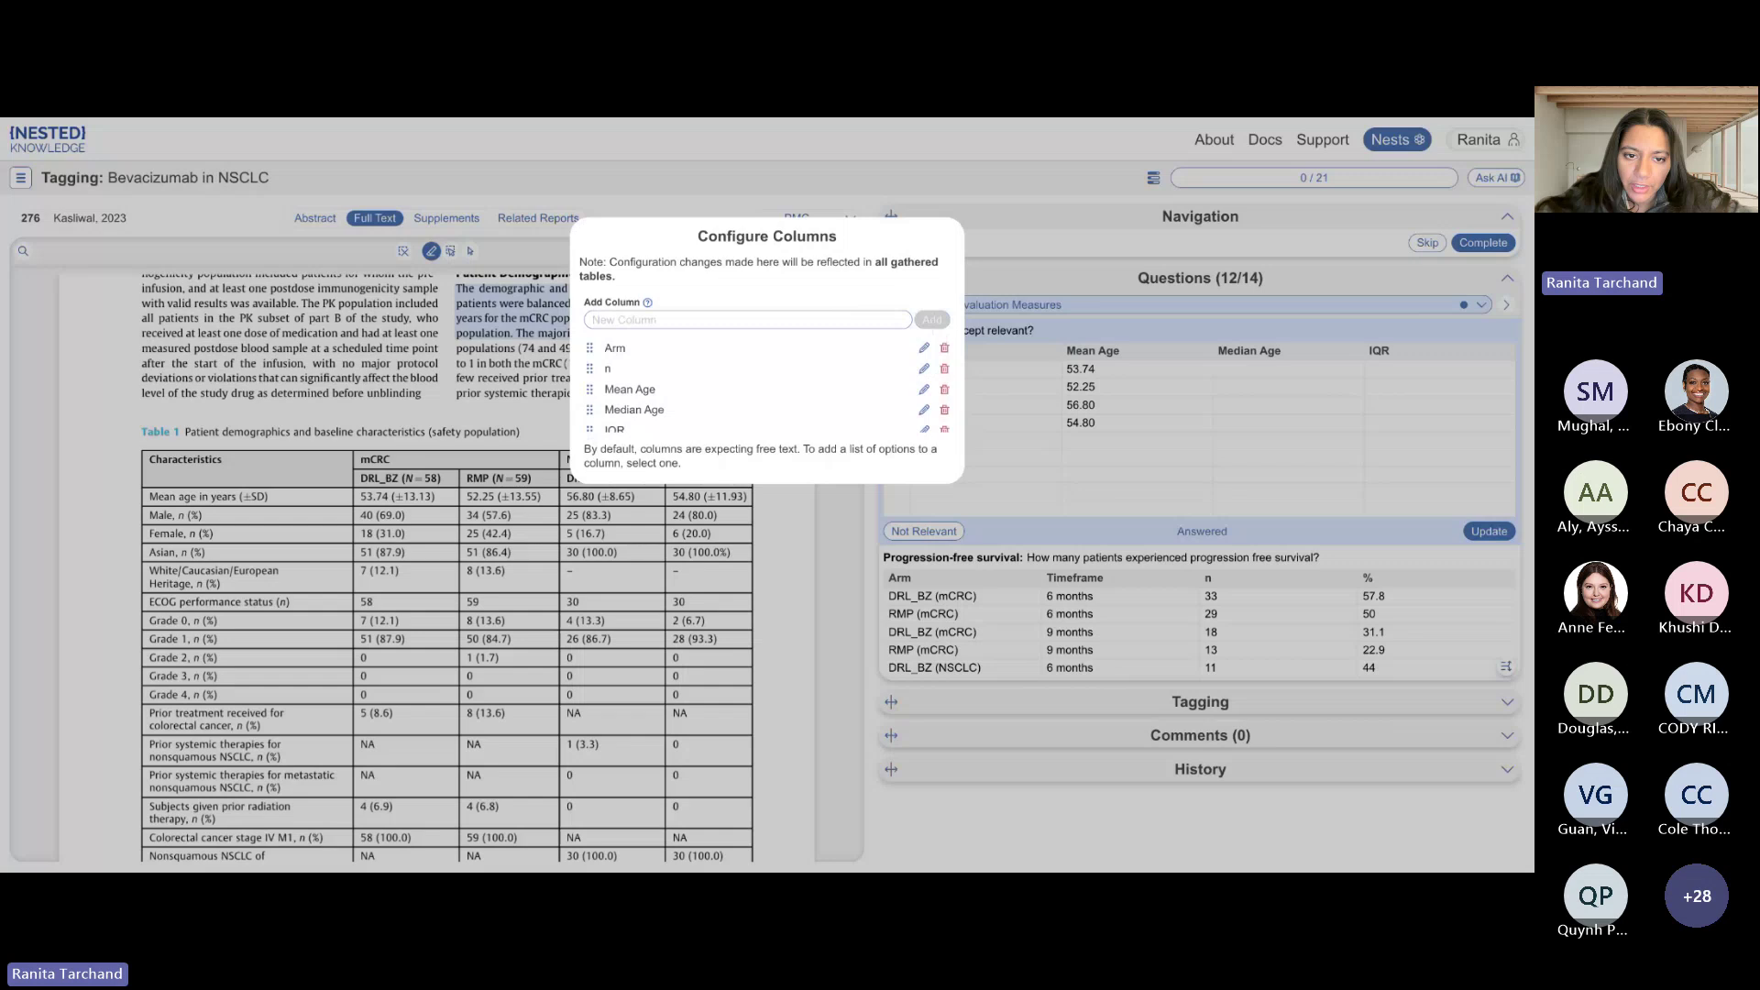
drag(589, 428, 589, 390)
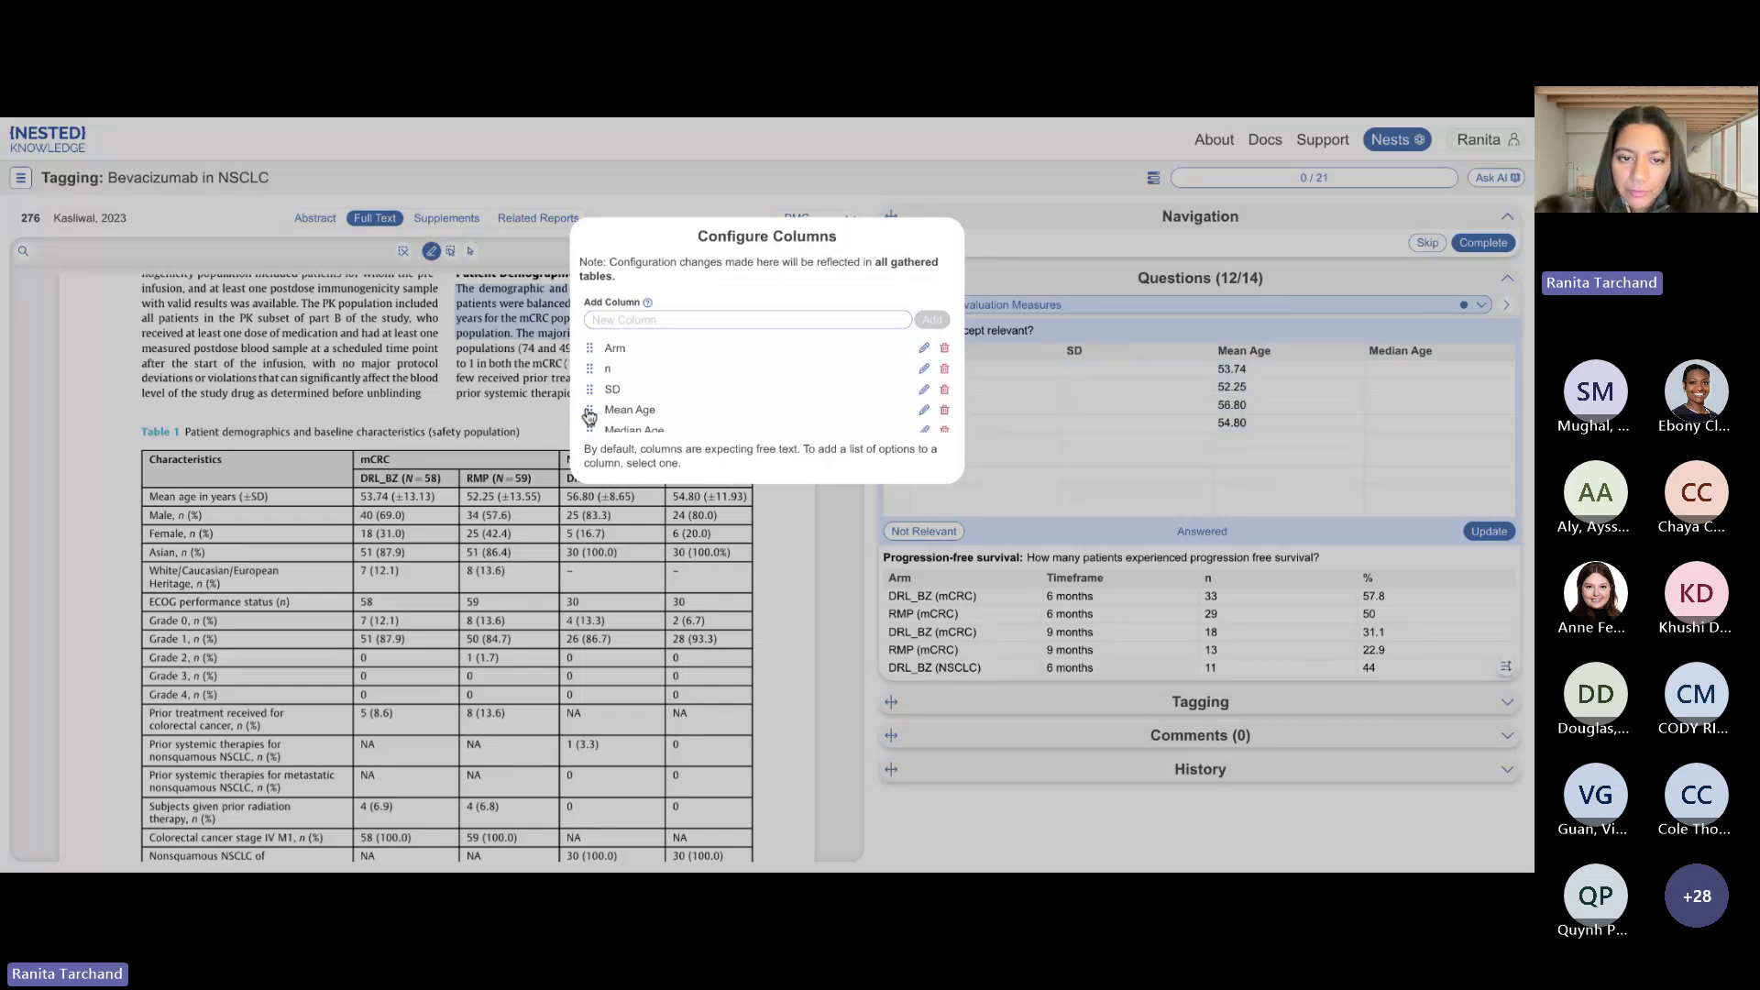
drag(589, 417, 631, 387)
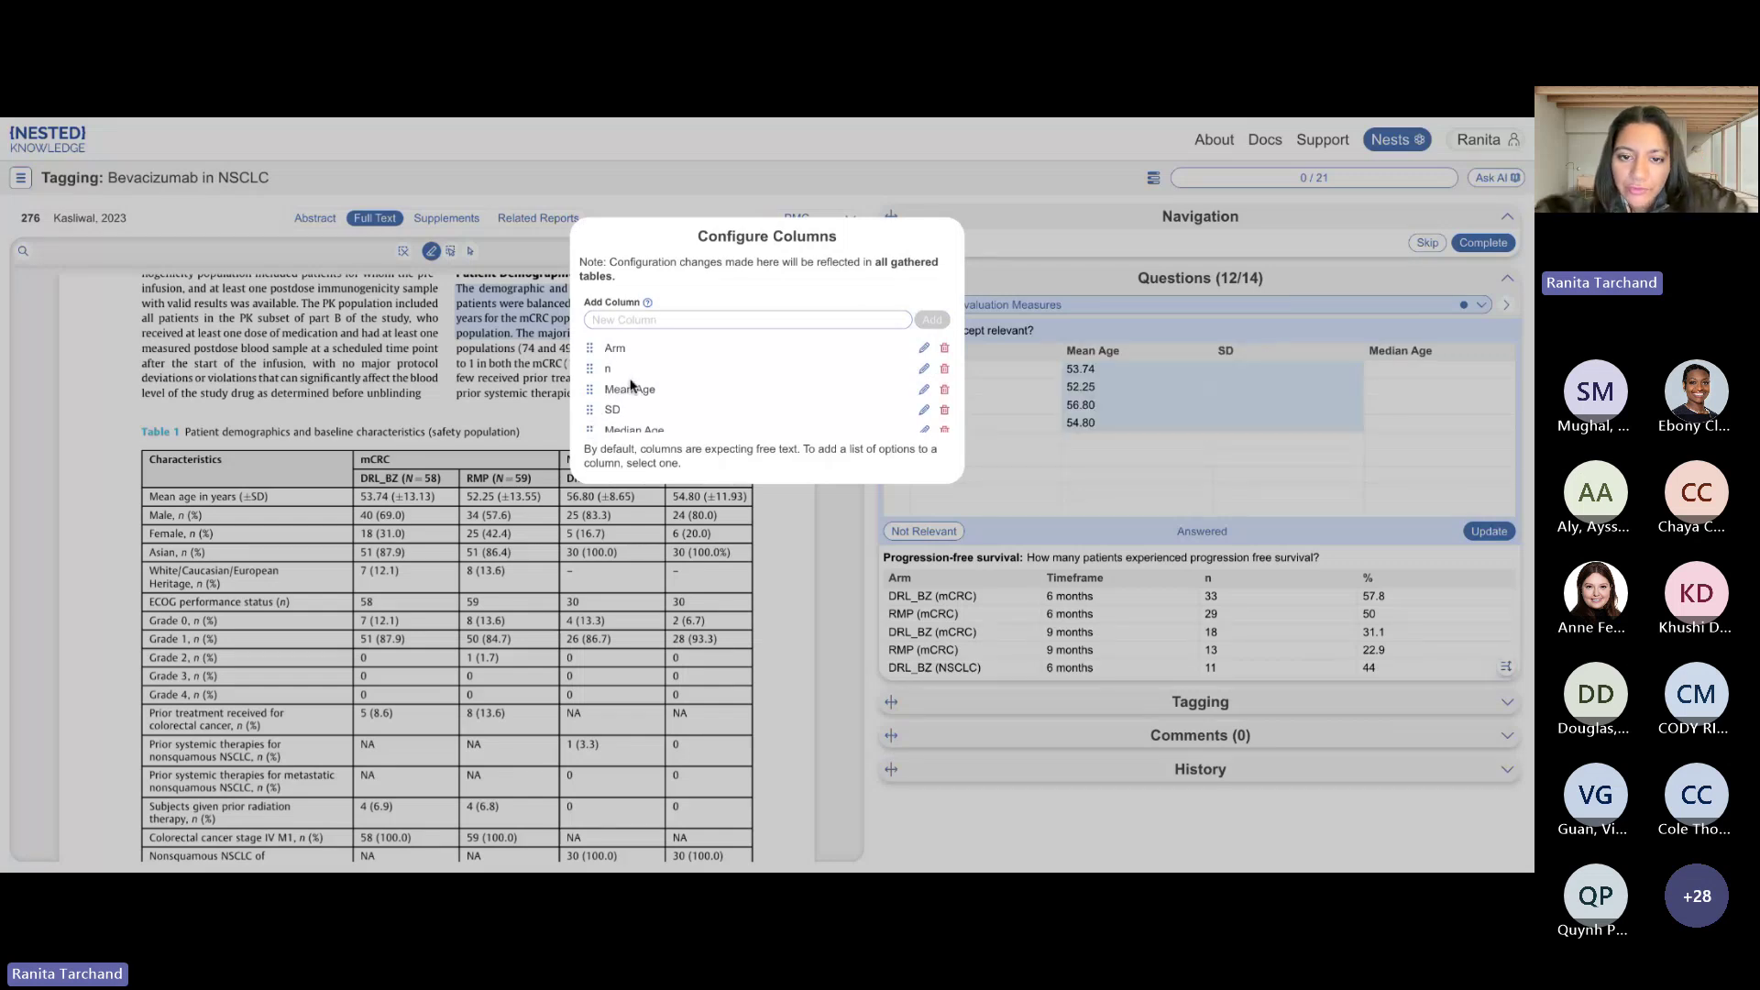
click(1145, 485)
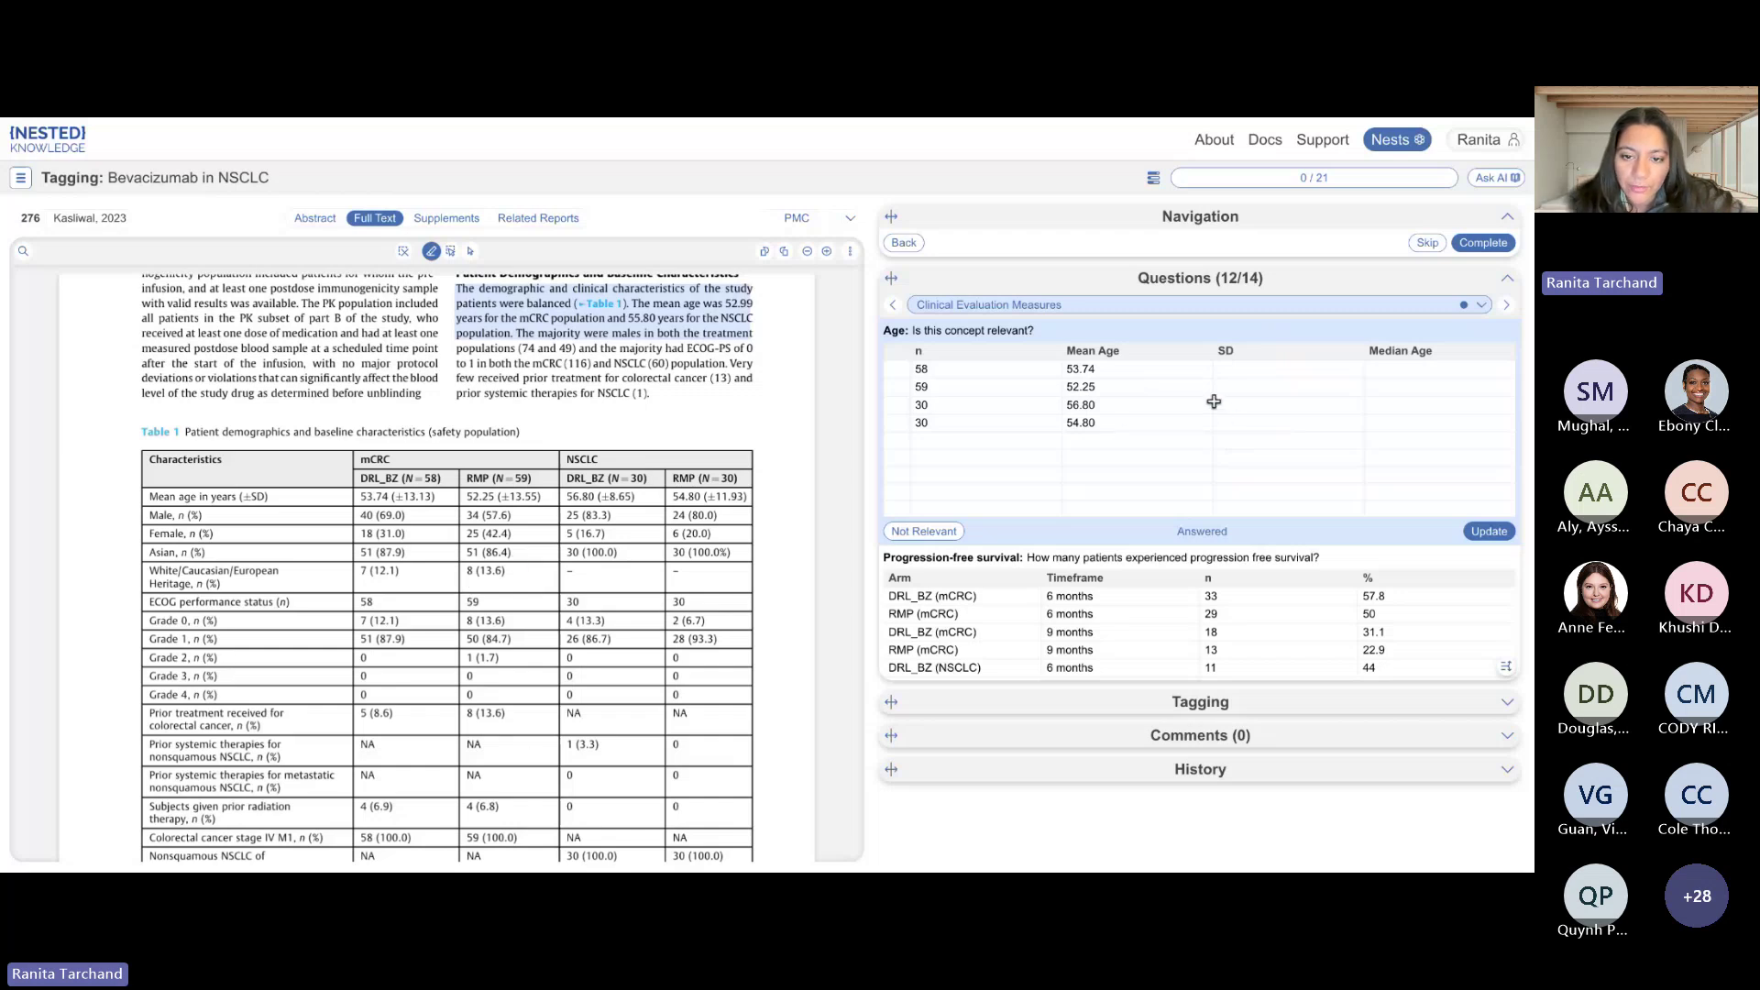
View the full-text annotation that supports the Progression-free survival table, and return to the Age table's first columns.
scroll(1182, 543, down, 2)
click(1048, 534)
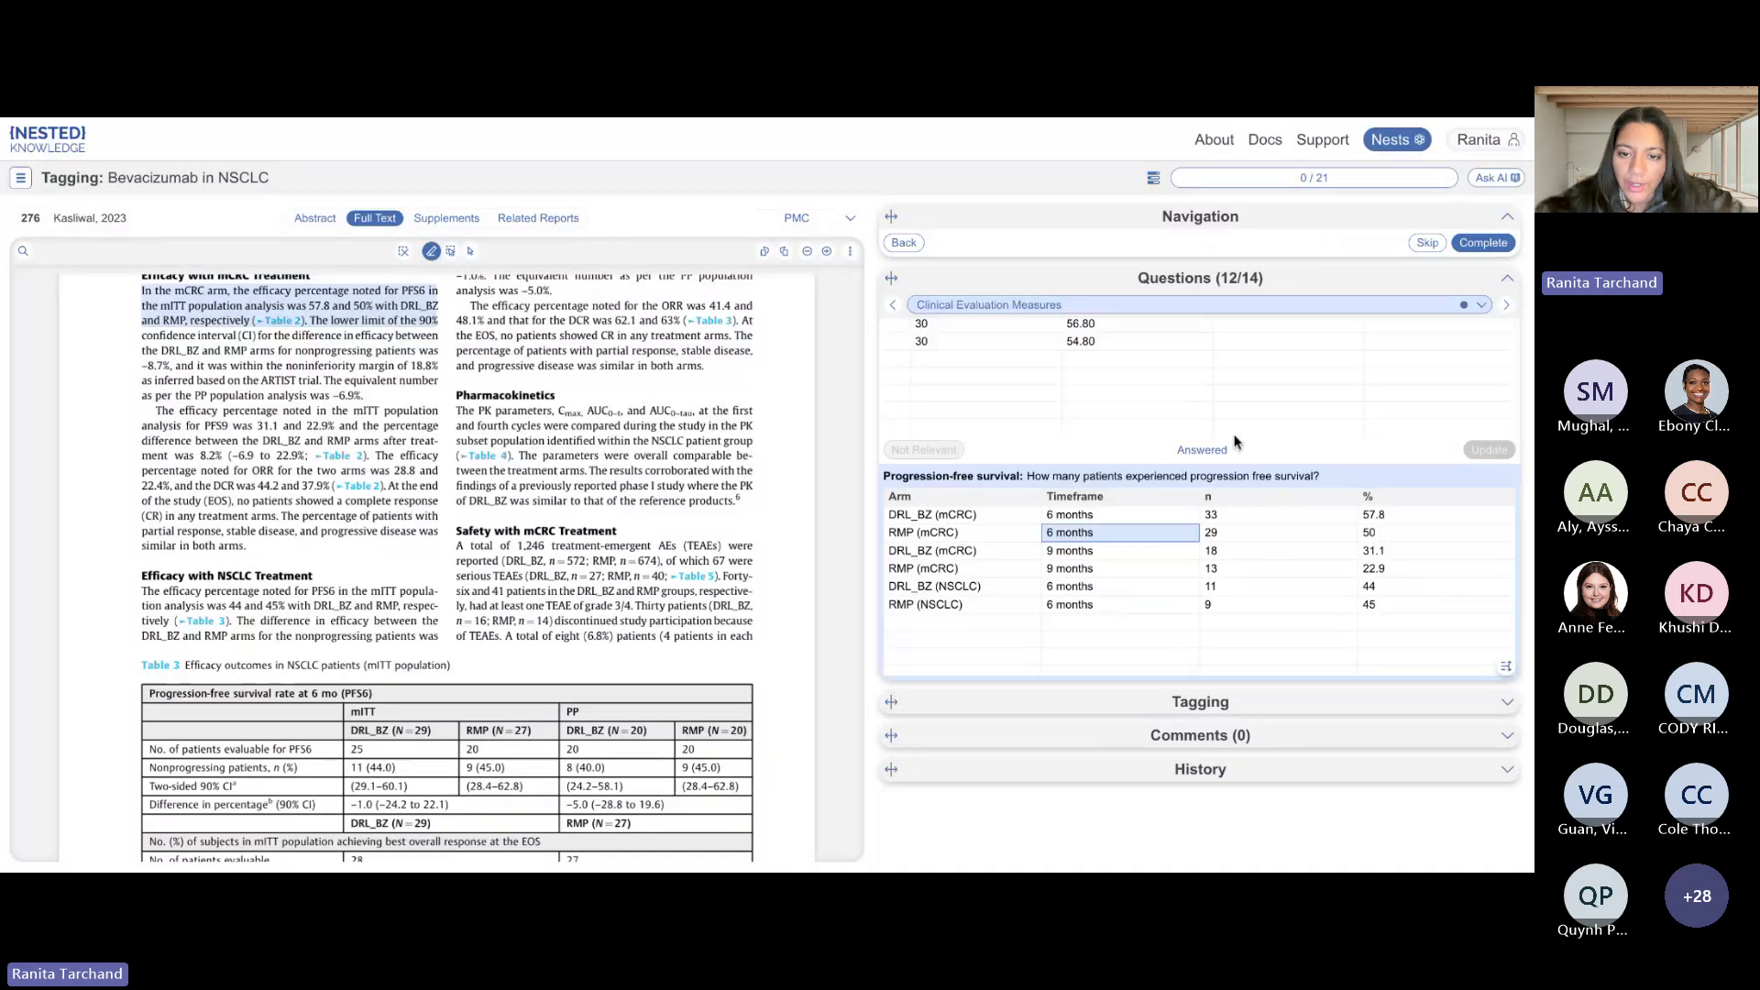
scroll(1235, 442, up, 2)
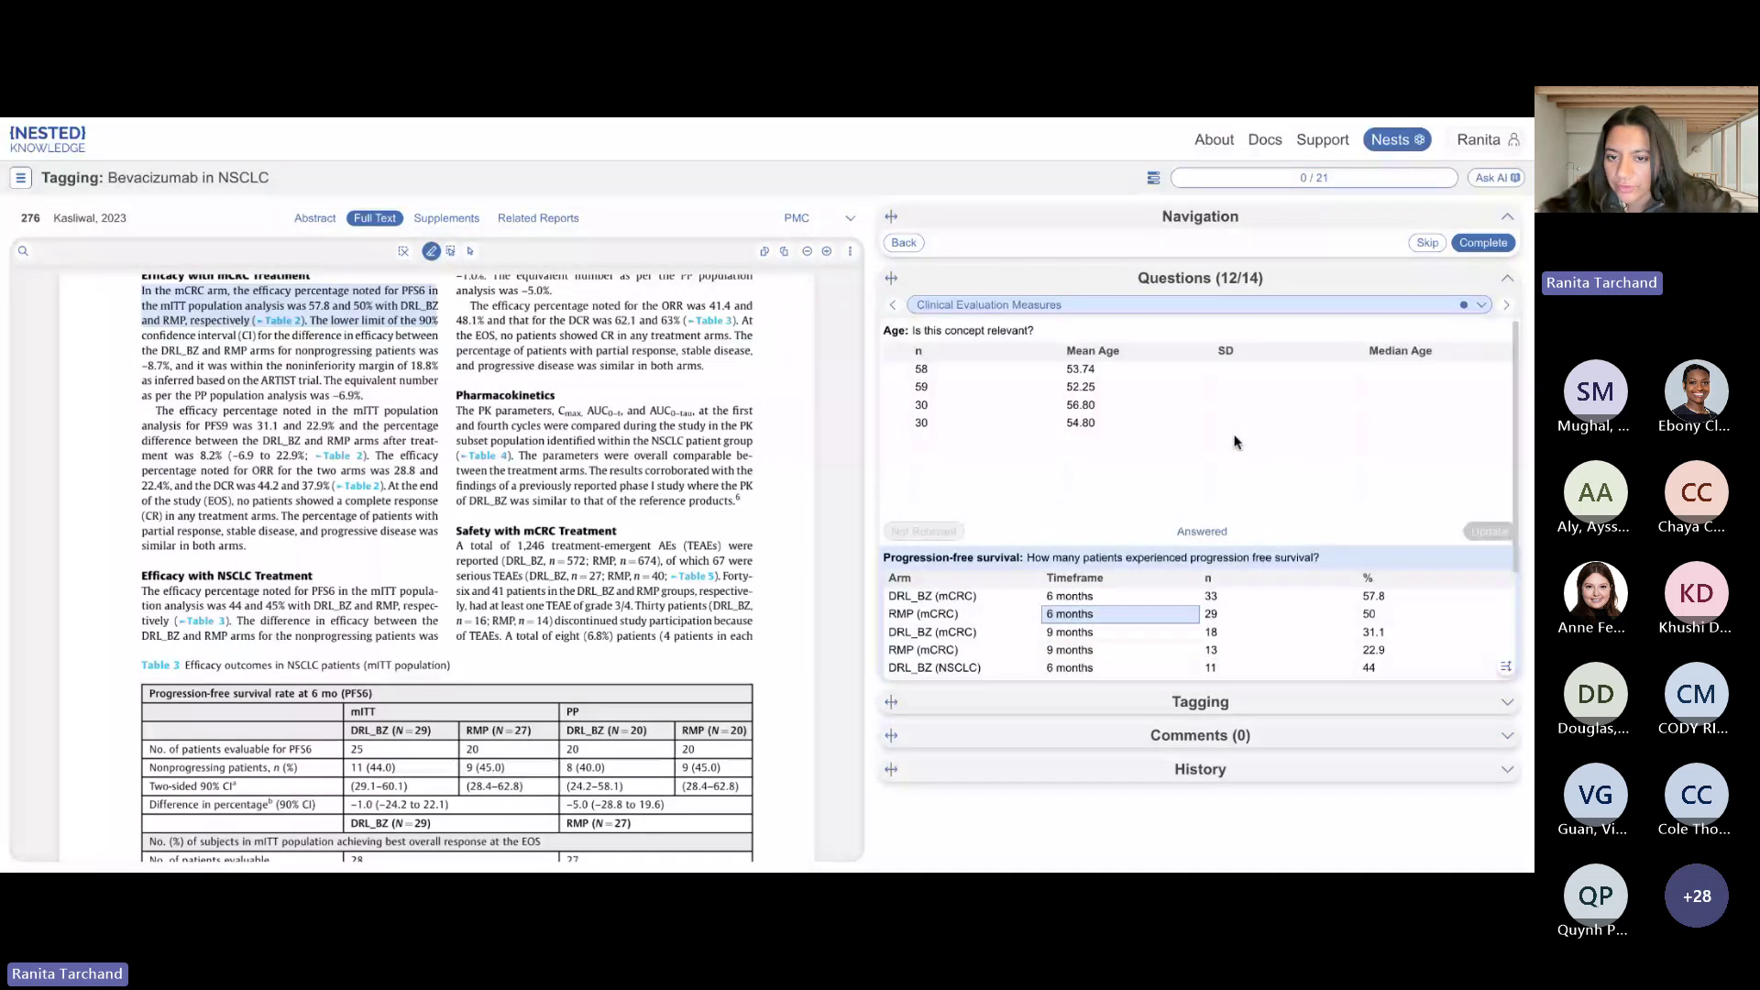
scroll(1235, 442, left, 3)
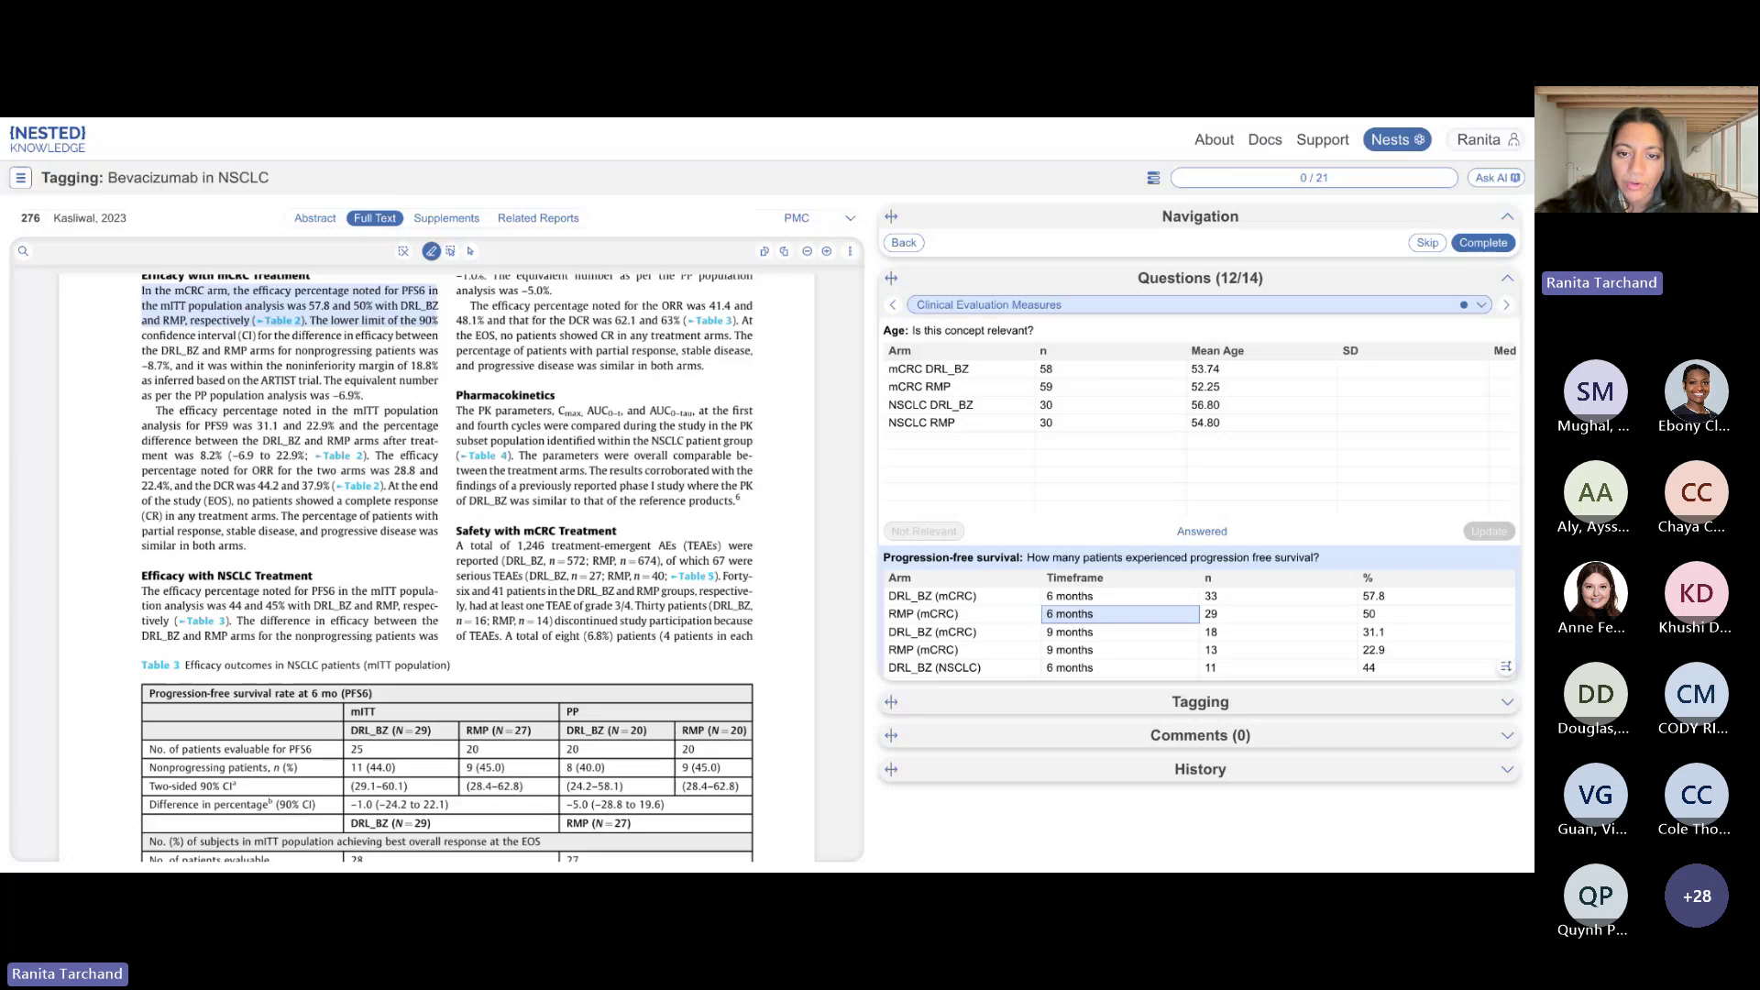
Return to the Study details questions and look through the extracted Intervention and Comparator answers.
click(955, 305)
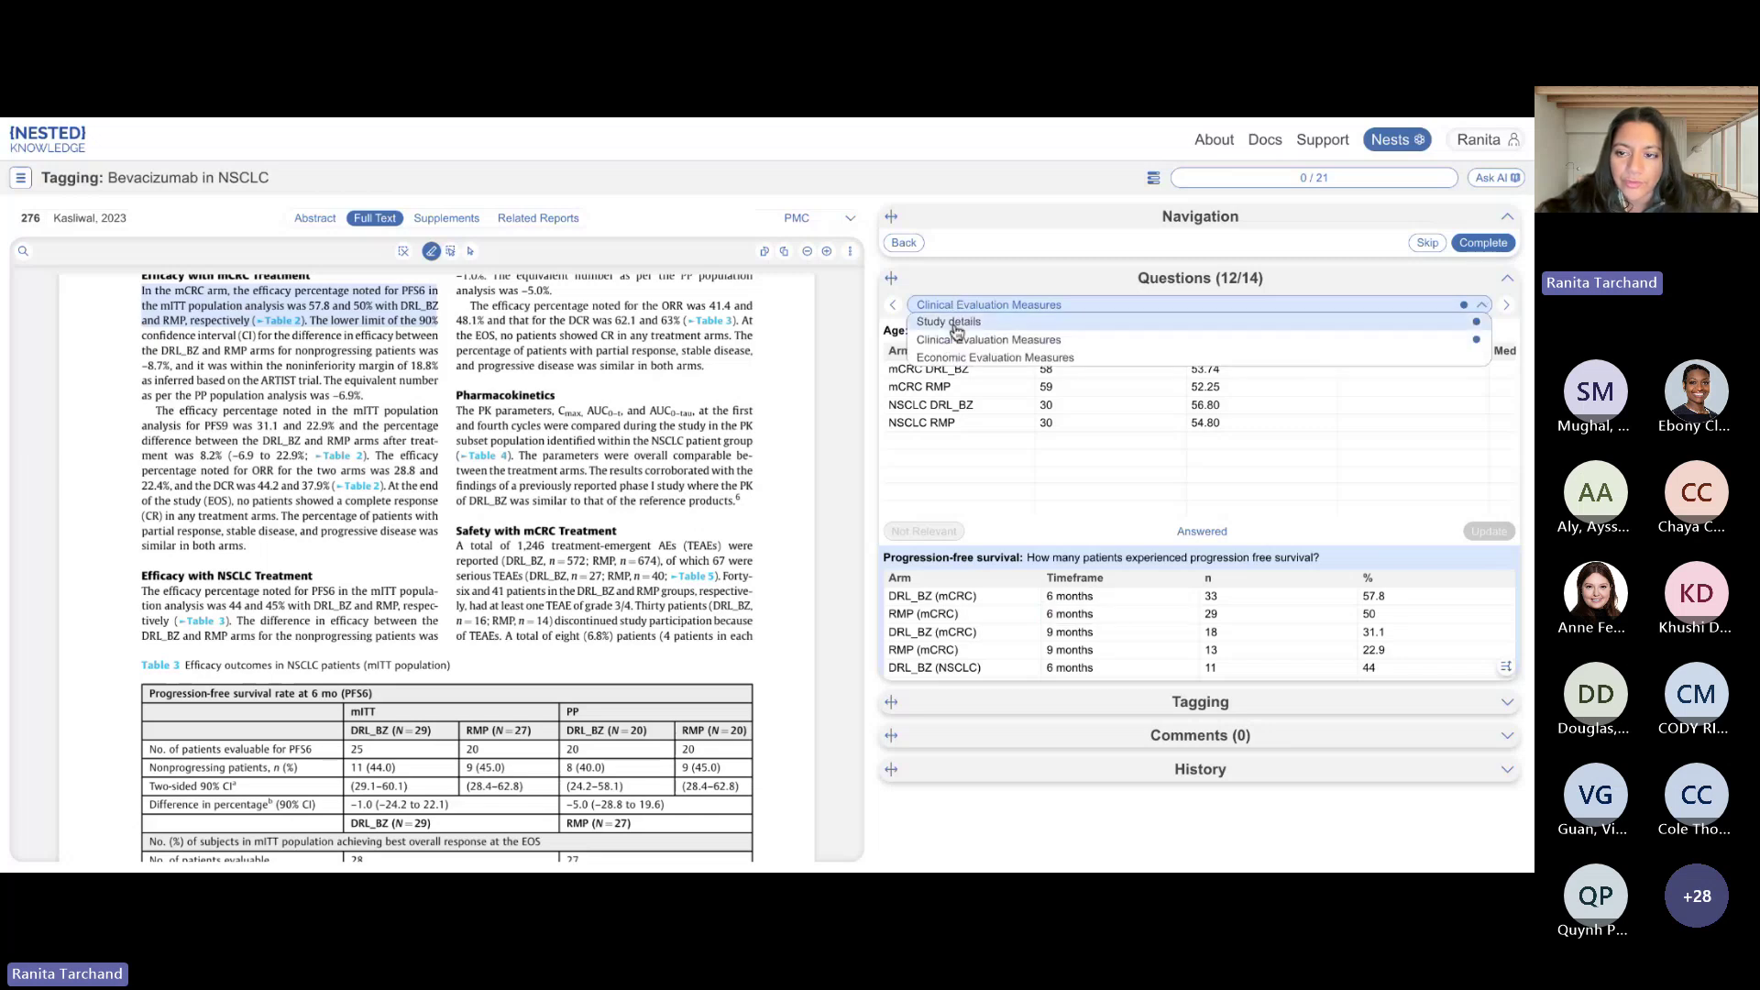
click(956, 322)
scroll(972, 469, down, 2)
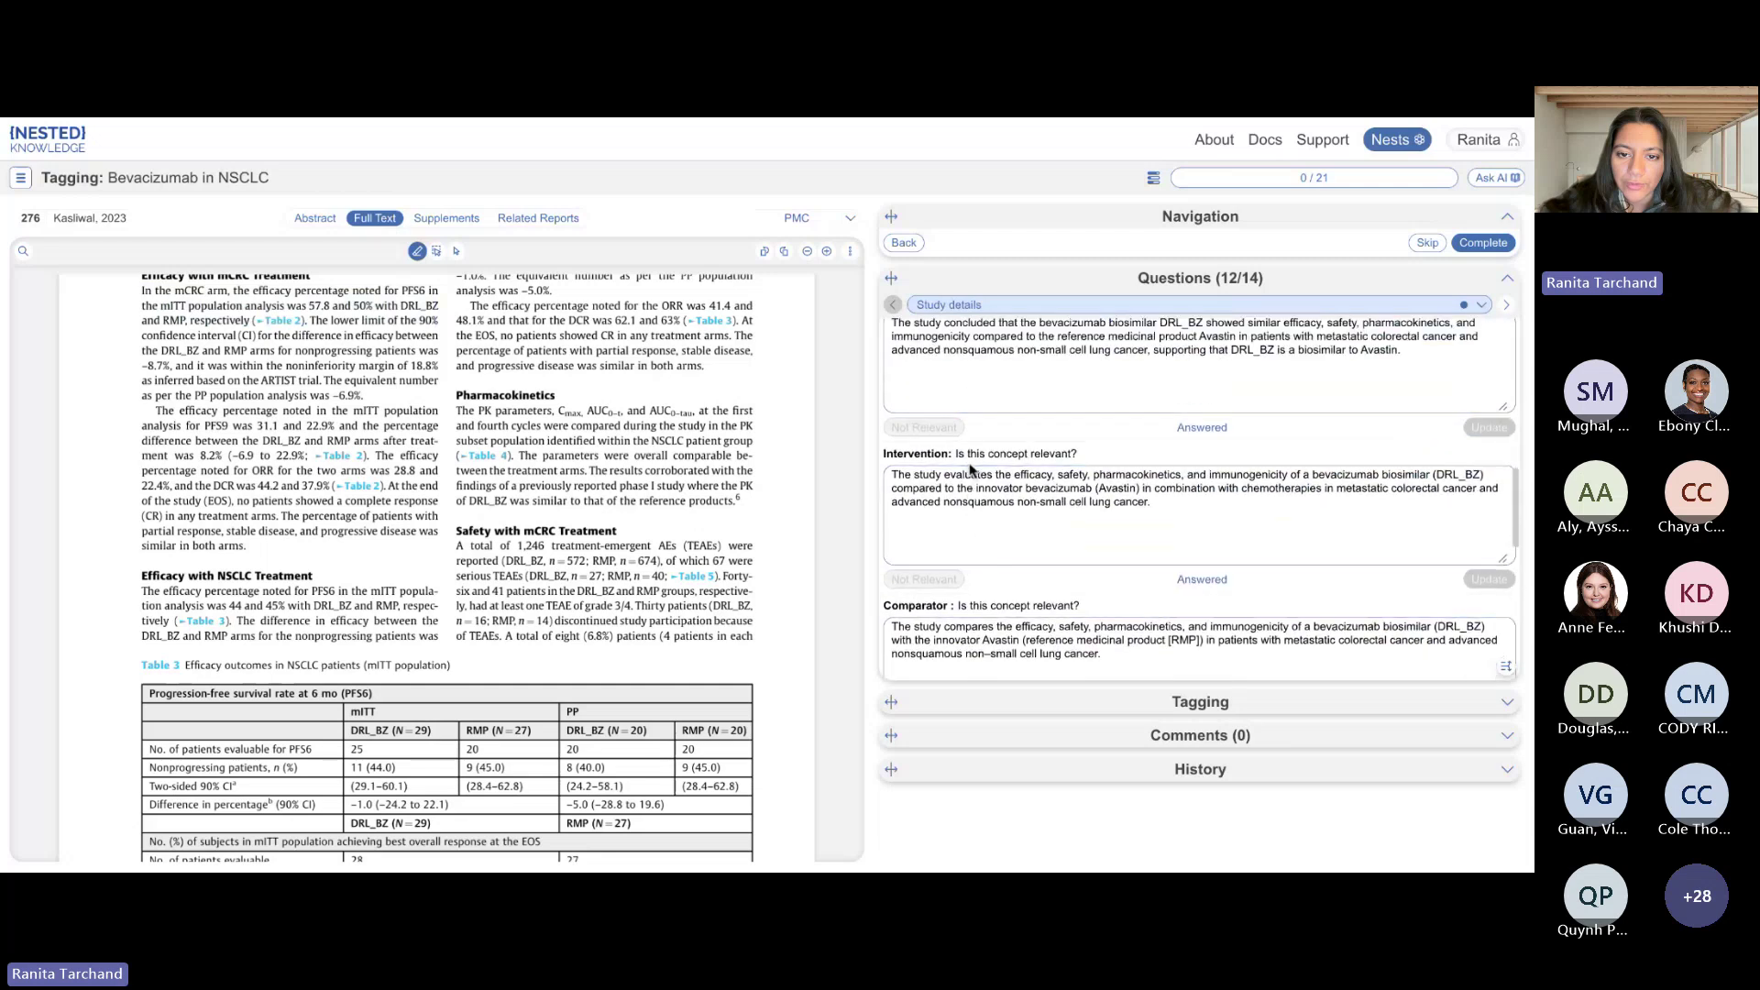
scroll(972, 470, down, 5)
scroll(972, 470, up, 2)
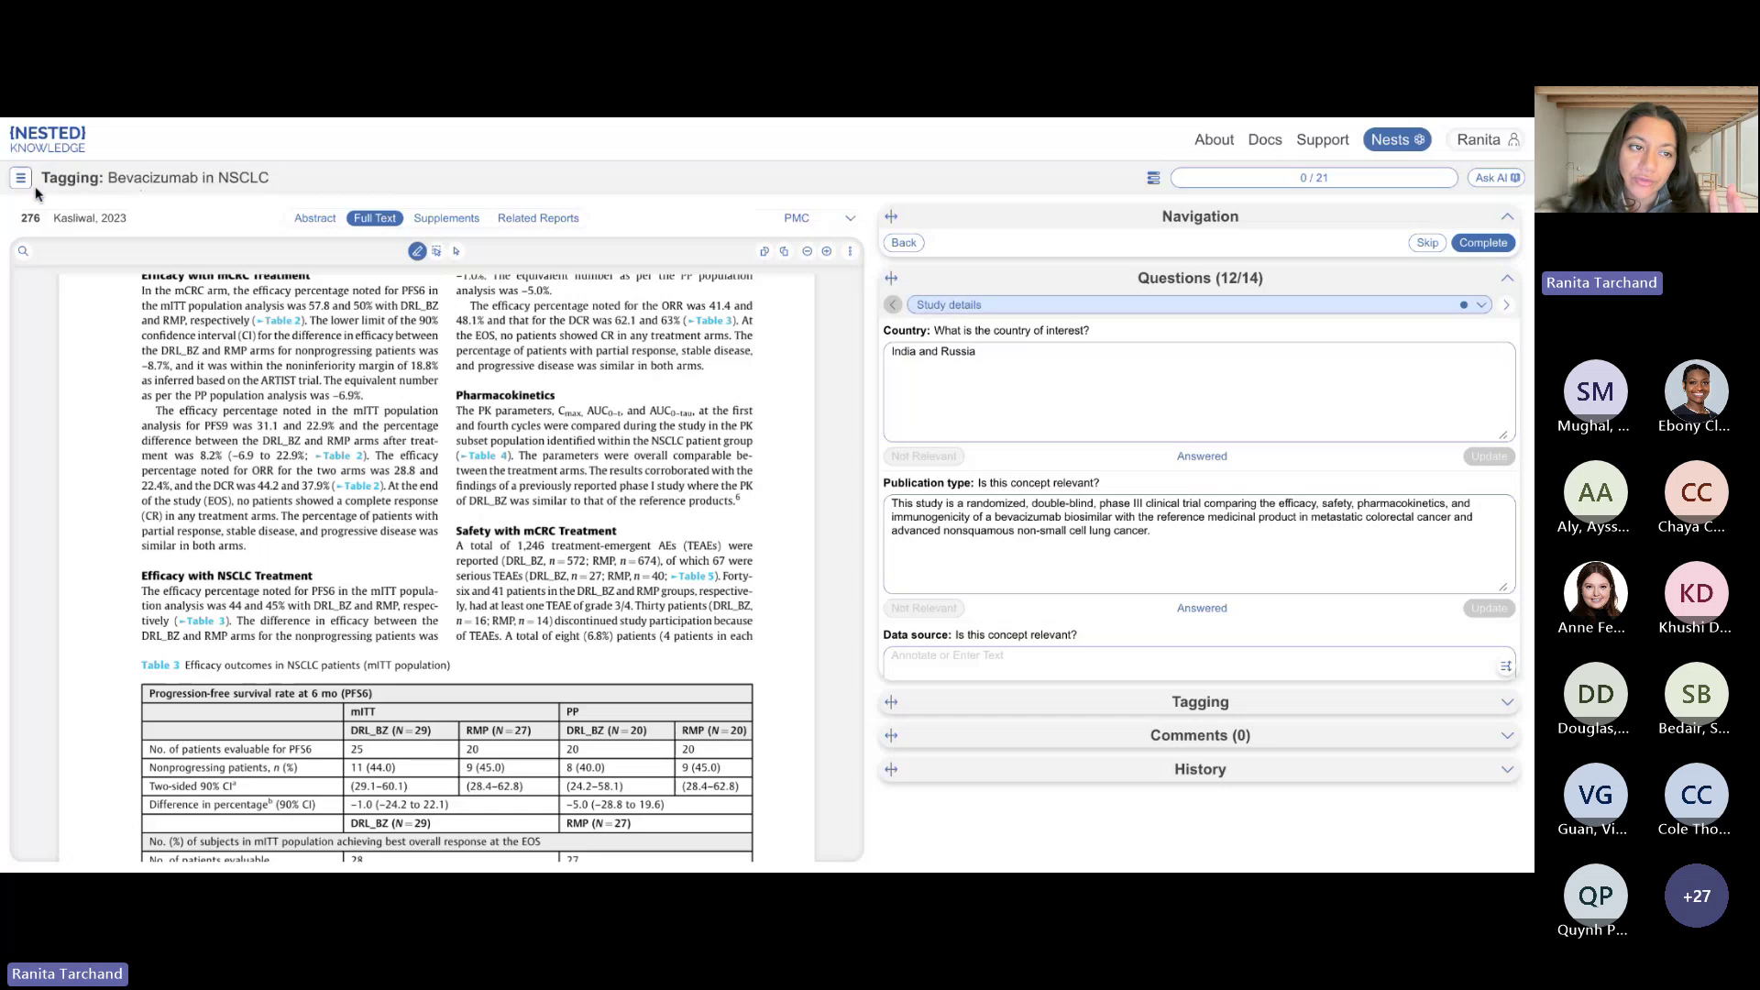
Start a new page in the Dashboard Editor and begin a table card titled "Clinical Information".
click(22, 183)
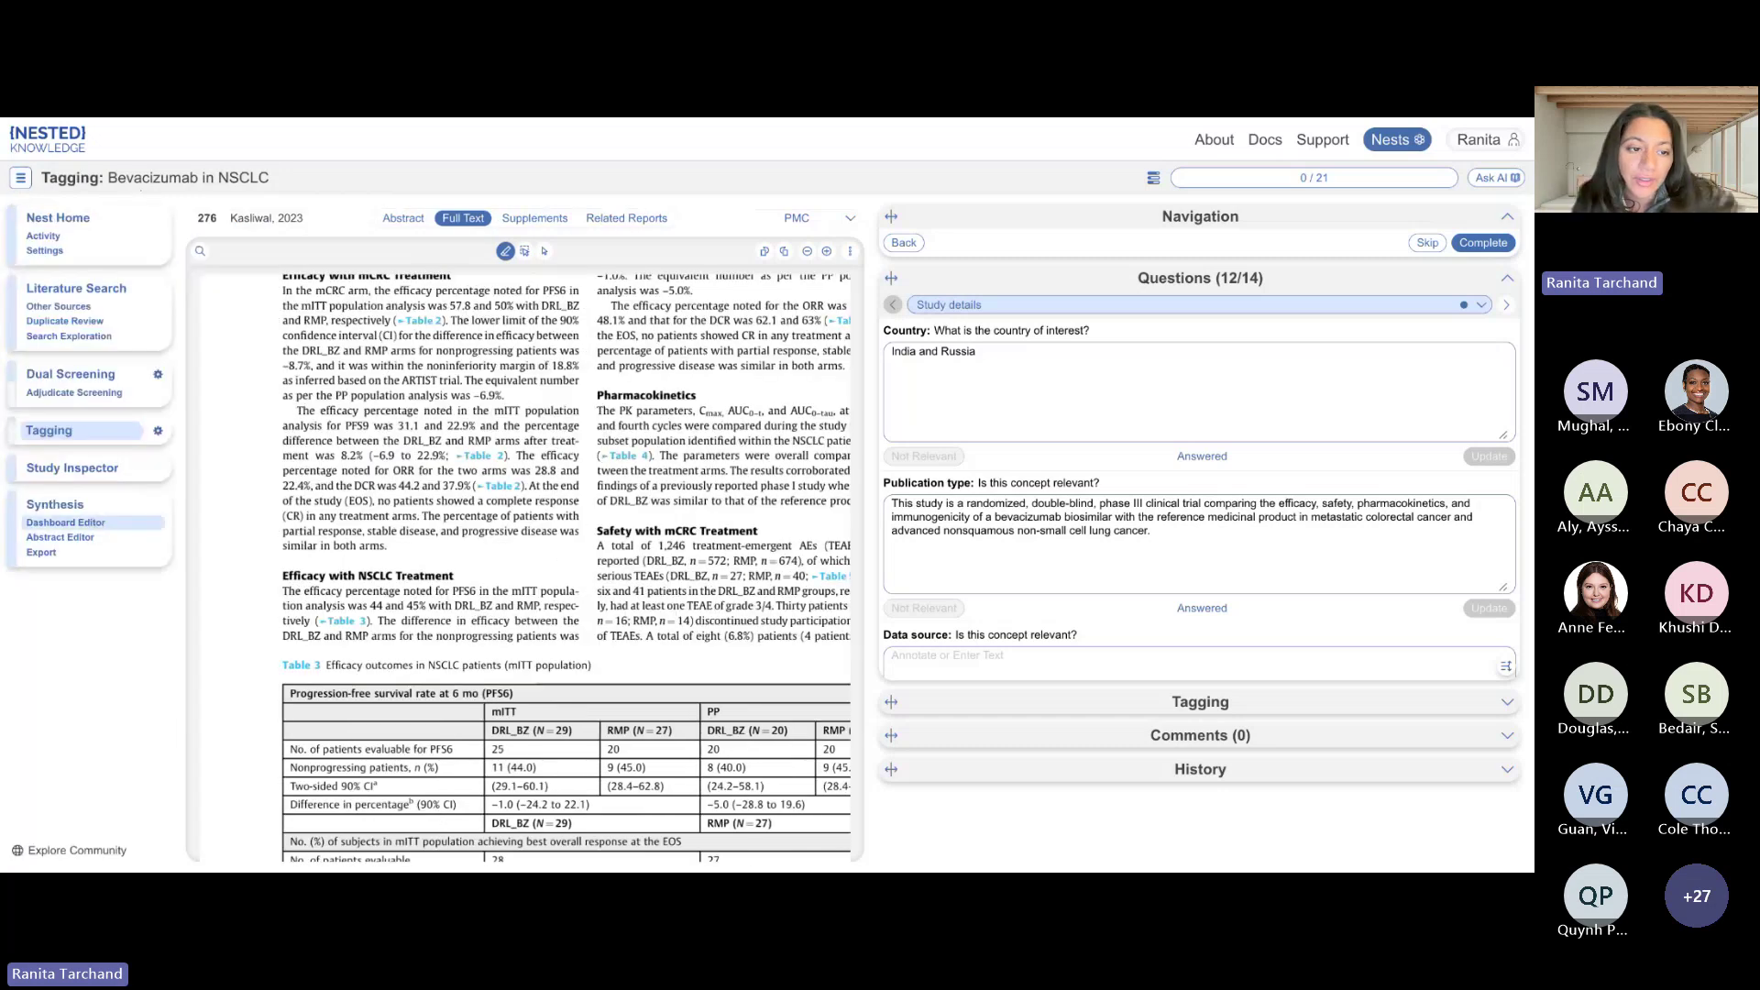
click(65, 523)
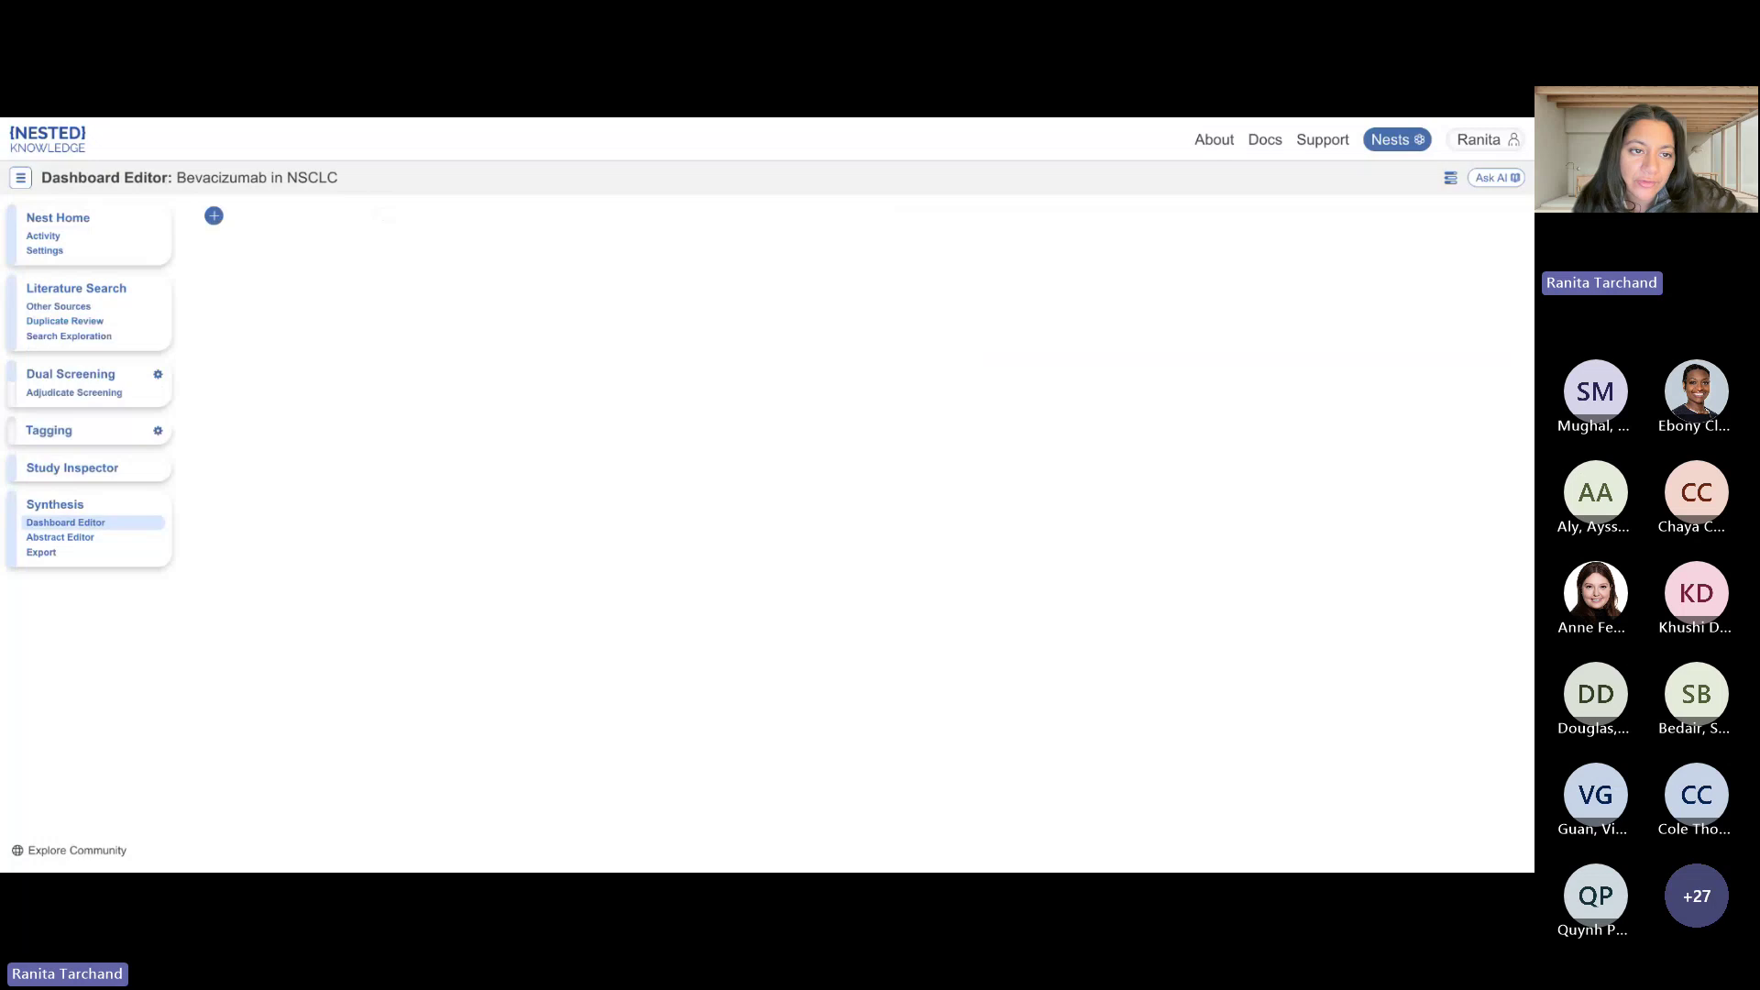
click(214, 216)
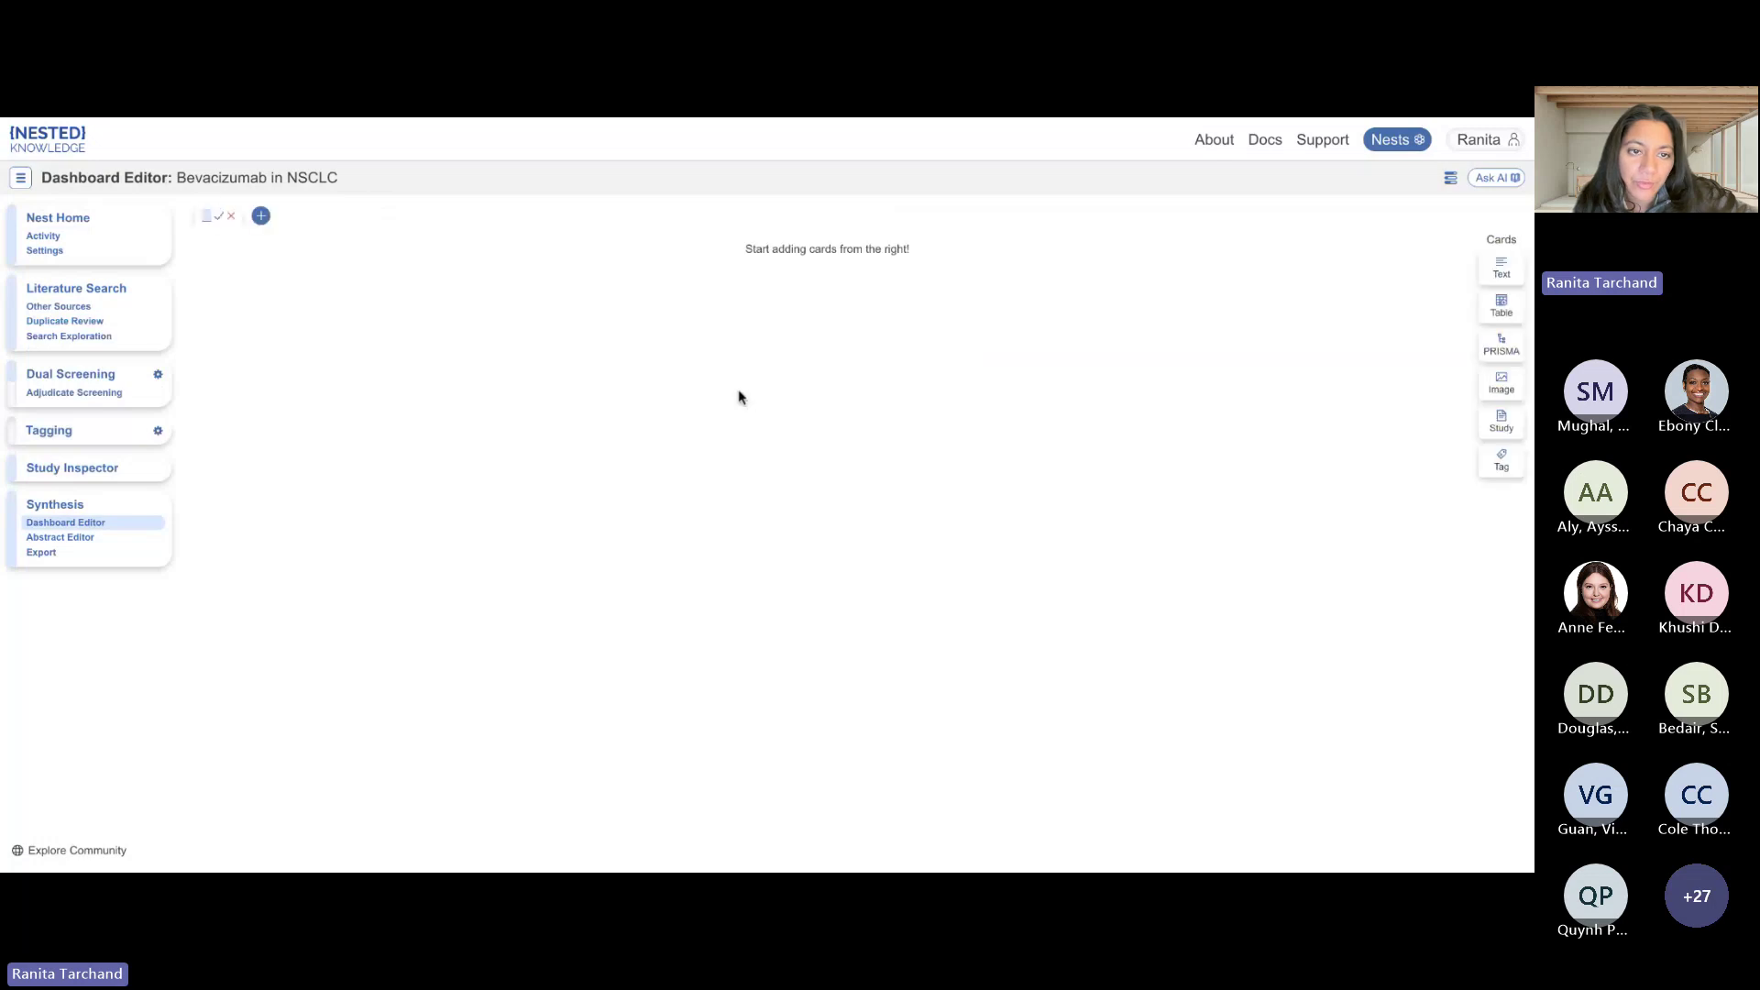
click(1504, 309)
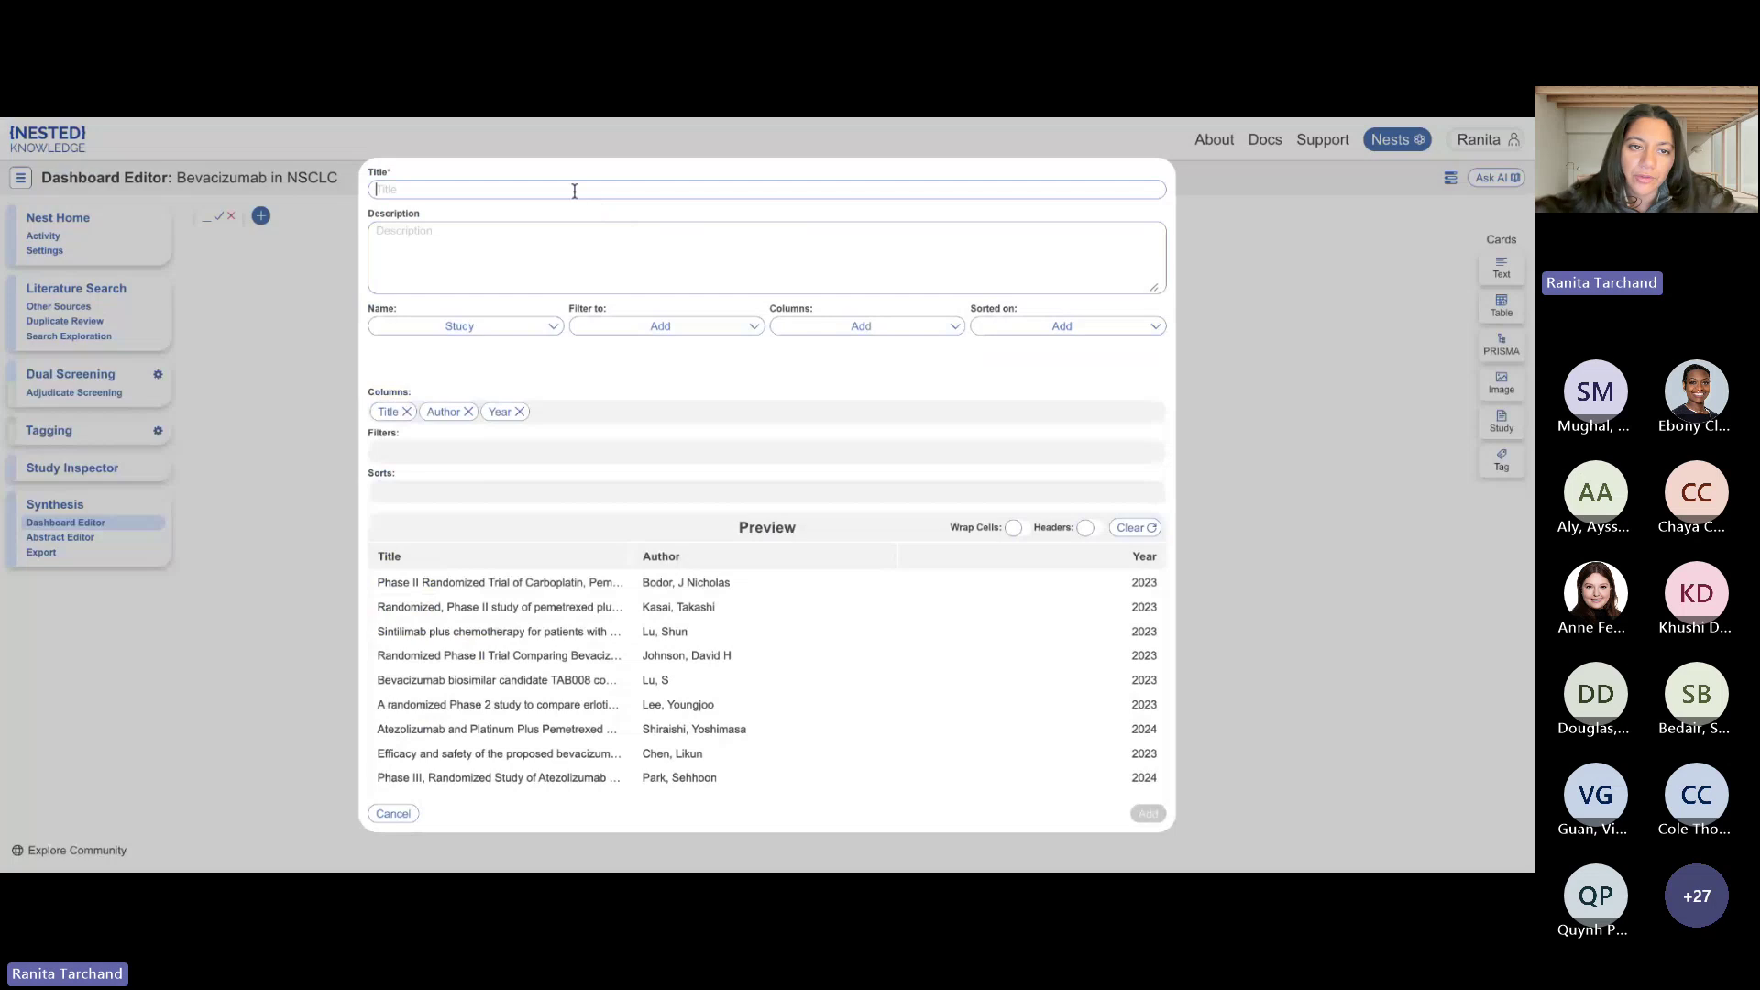
text(Clinical )
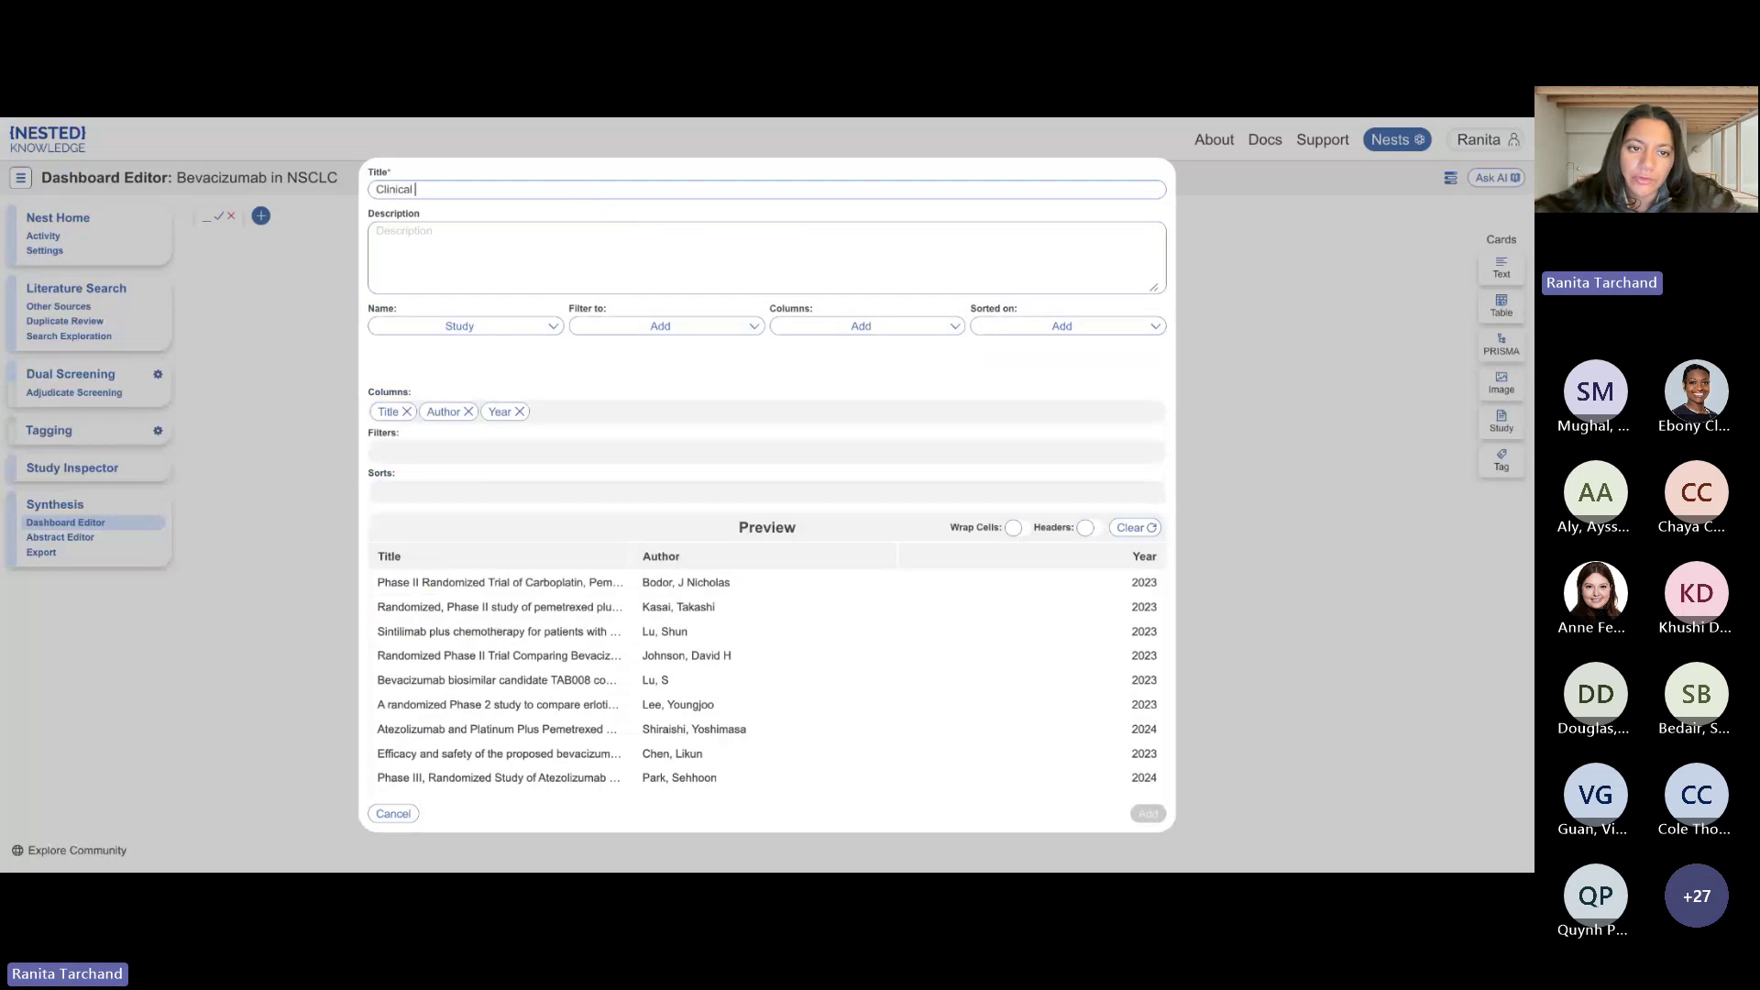
text(Information)
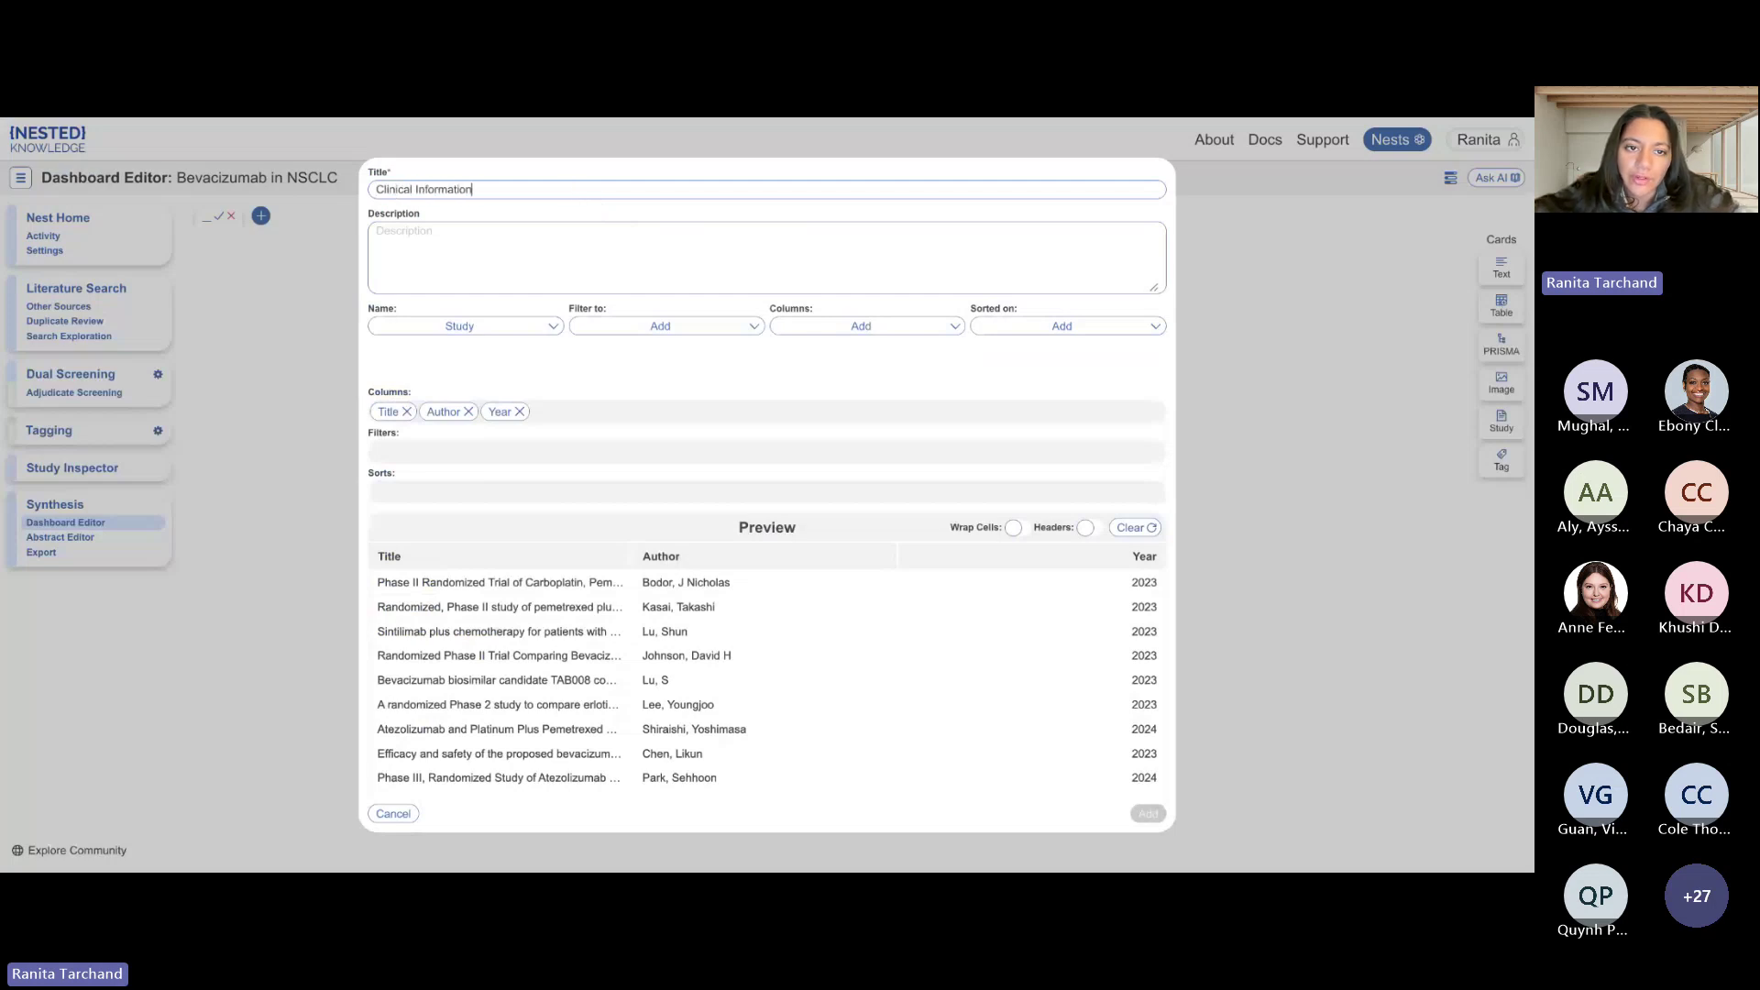
Add the Age tag as a column with wrapped cells, and place the card enlarged on the dashboard.
click(886, 327)
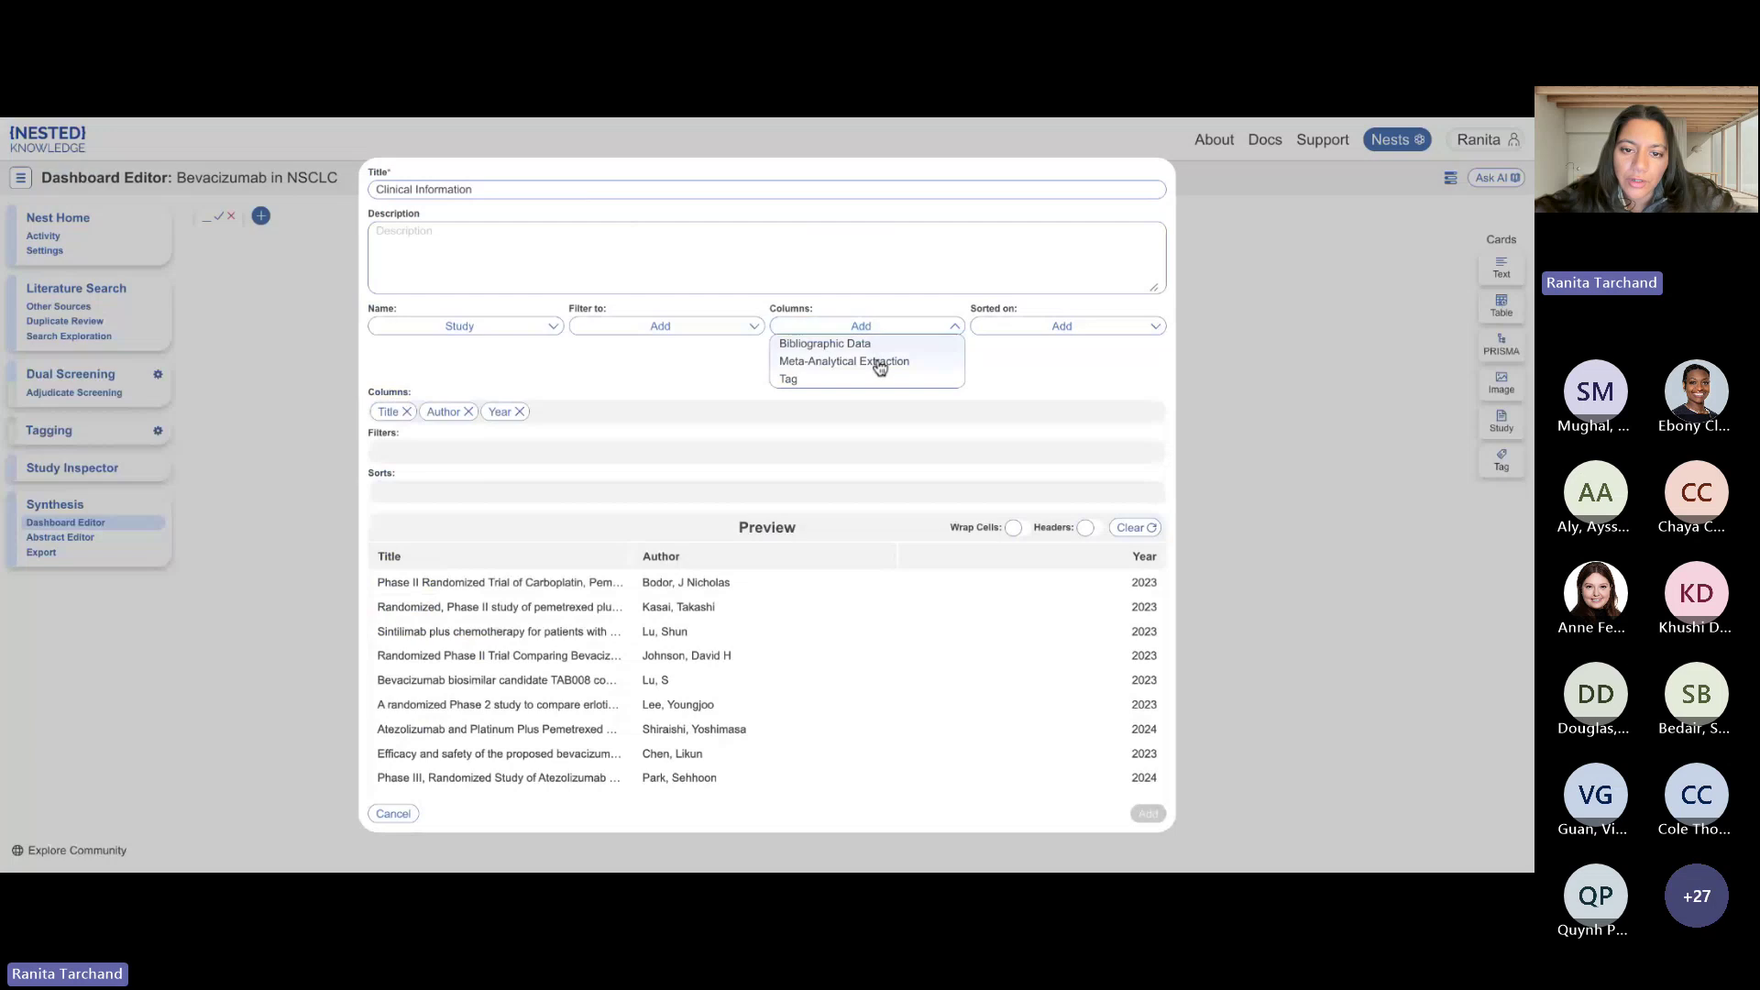
click(844, 361)
click(821, 352)
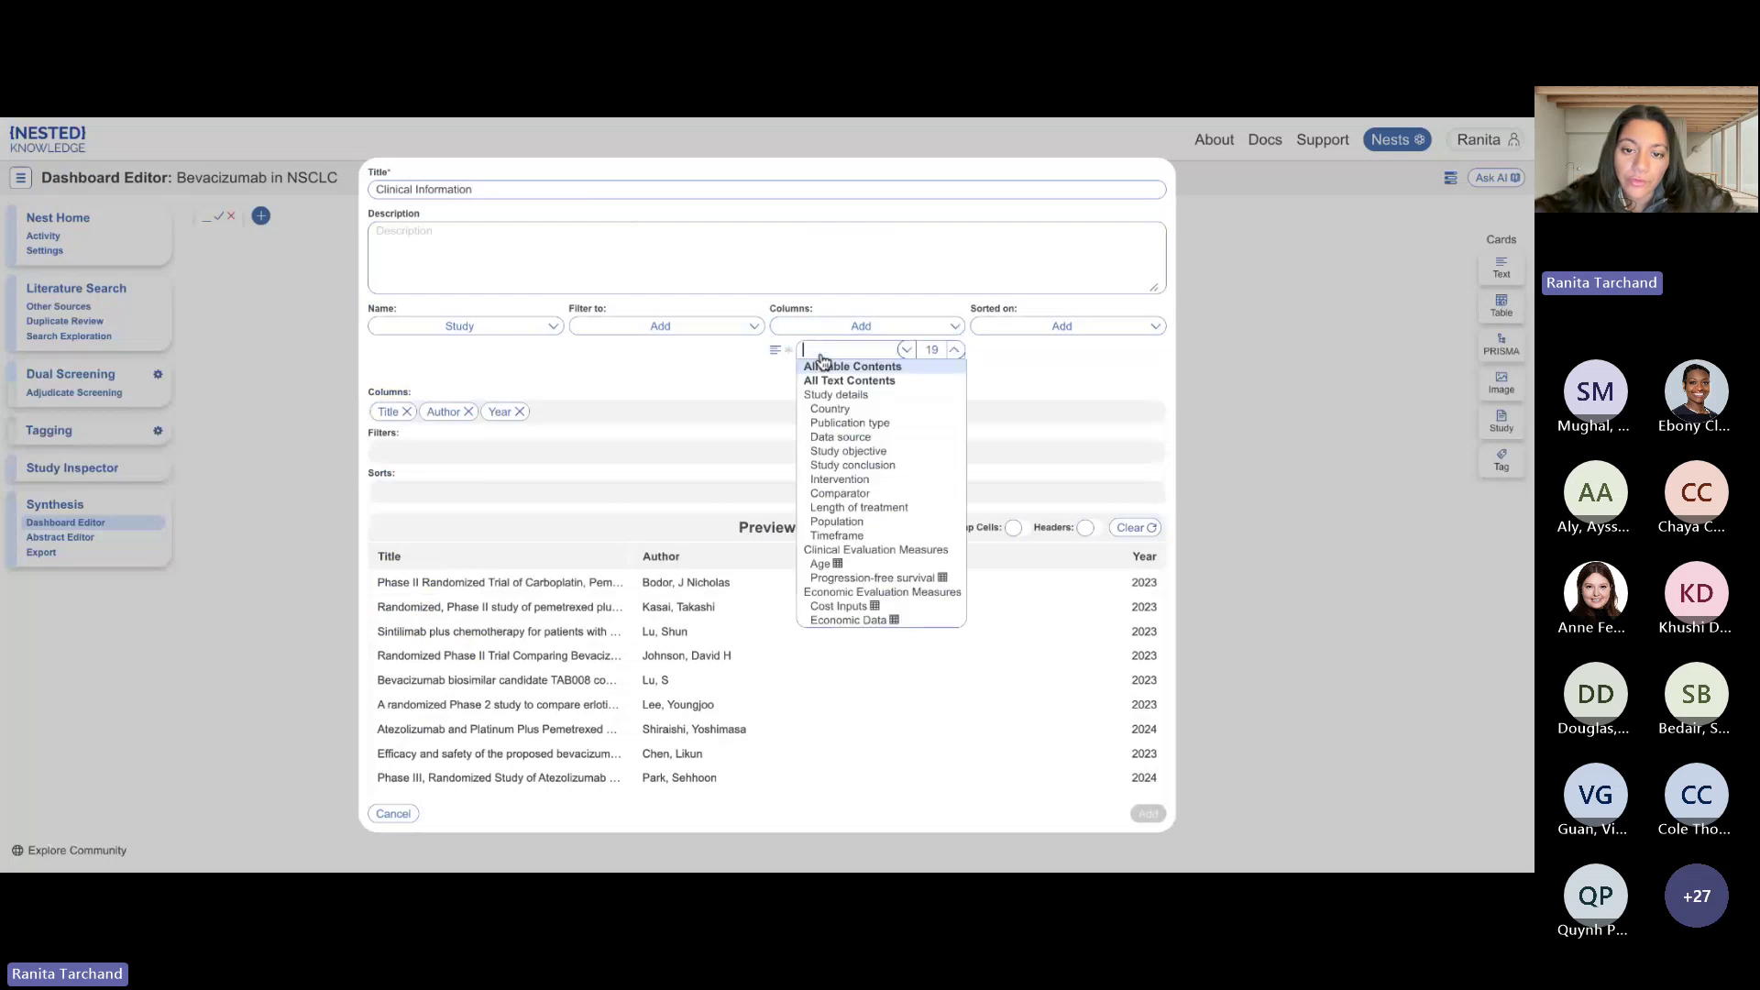
click(865, 565)
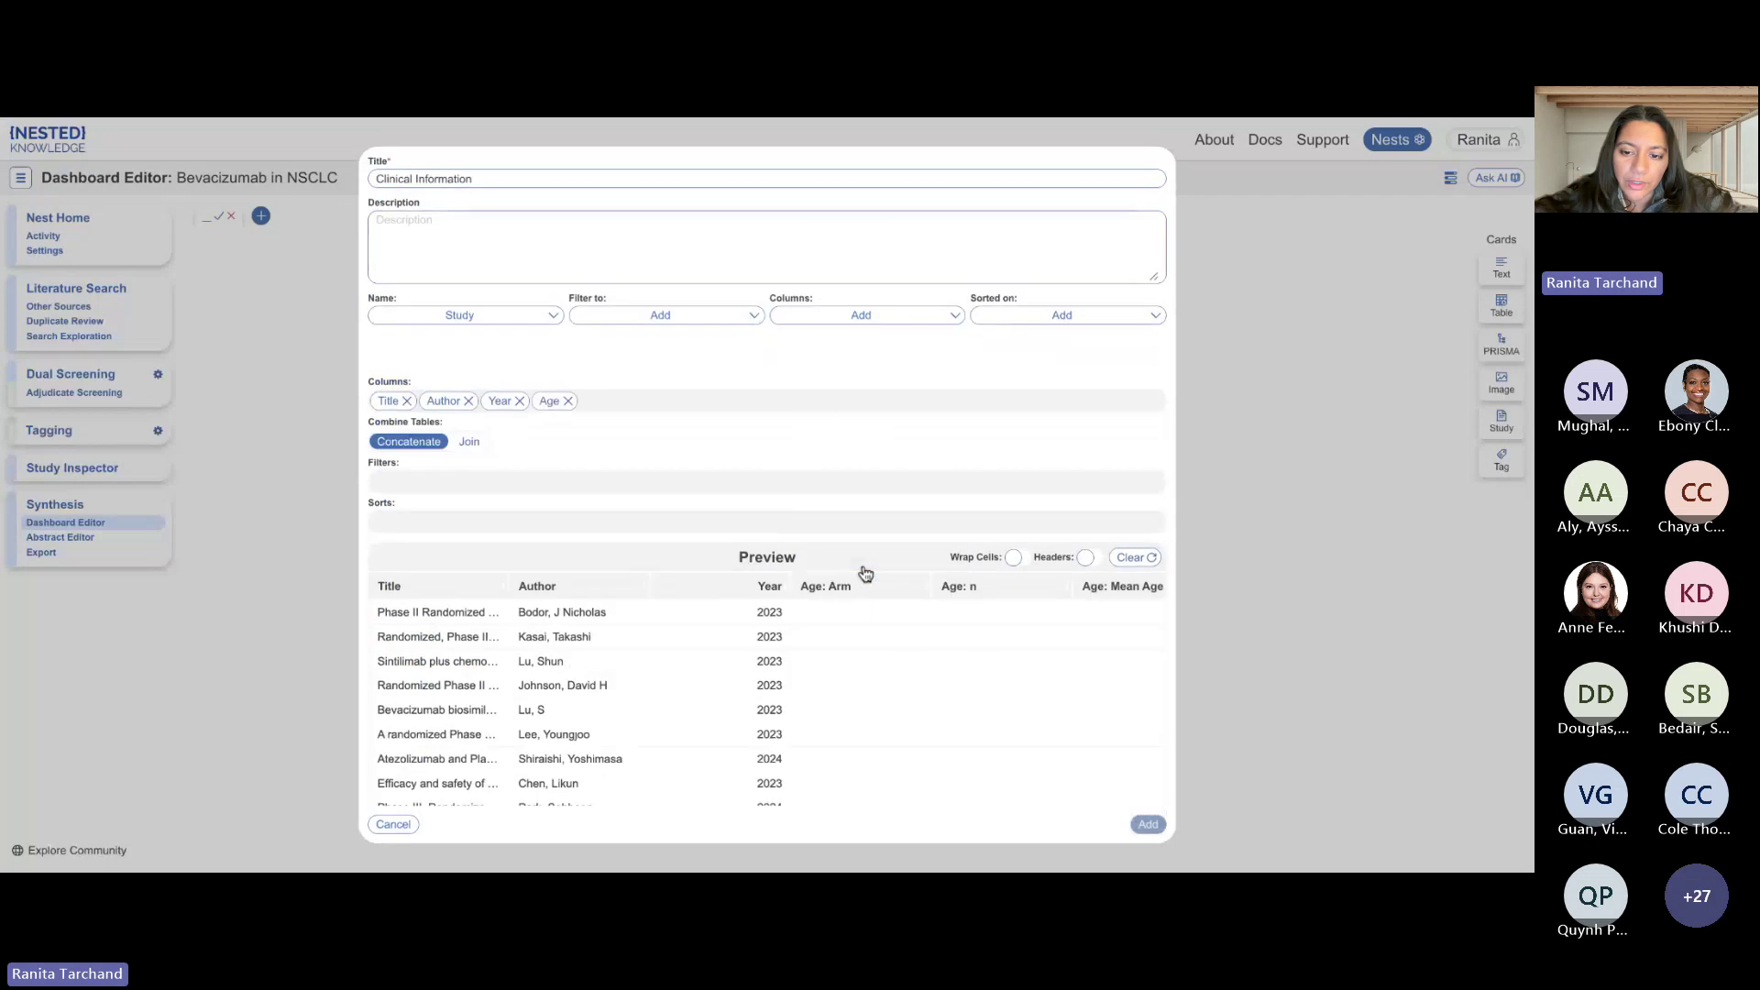
click(1014, 556)
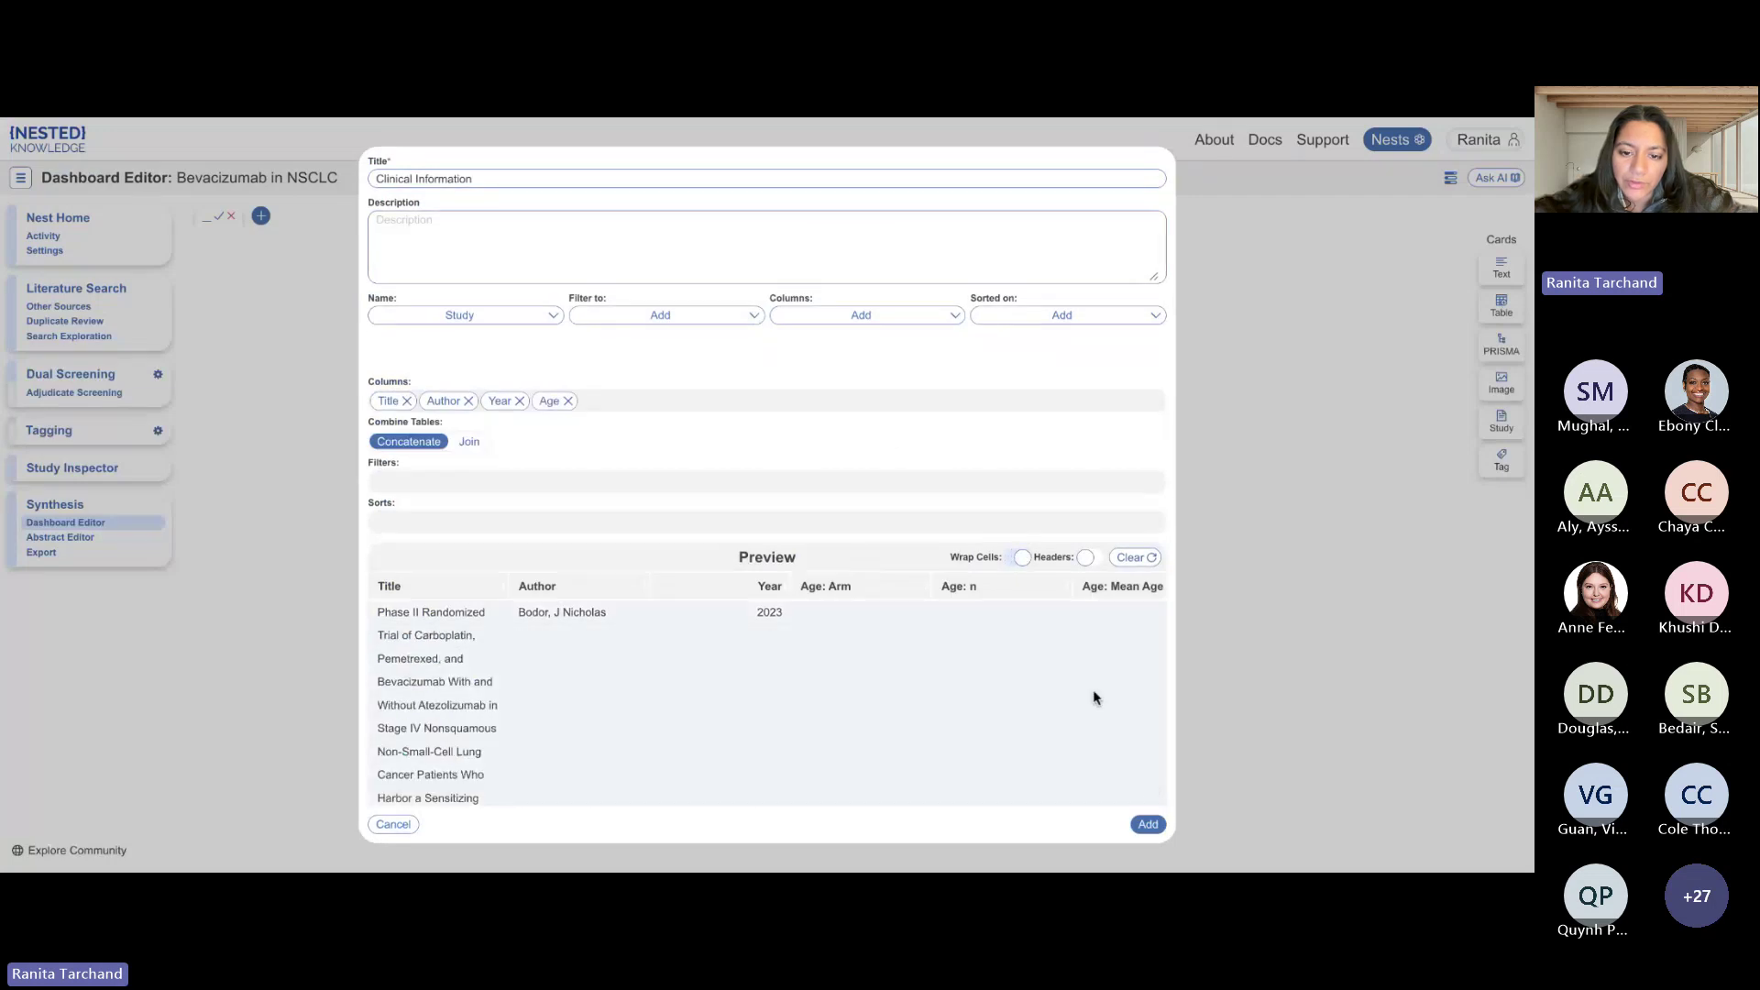
click(1148, 826)
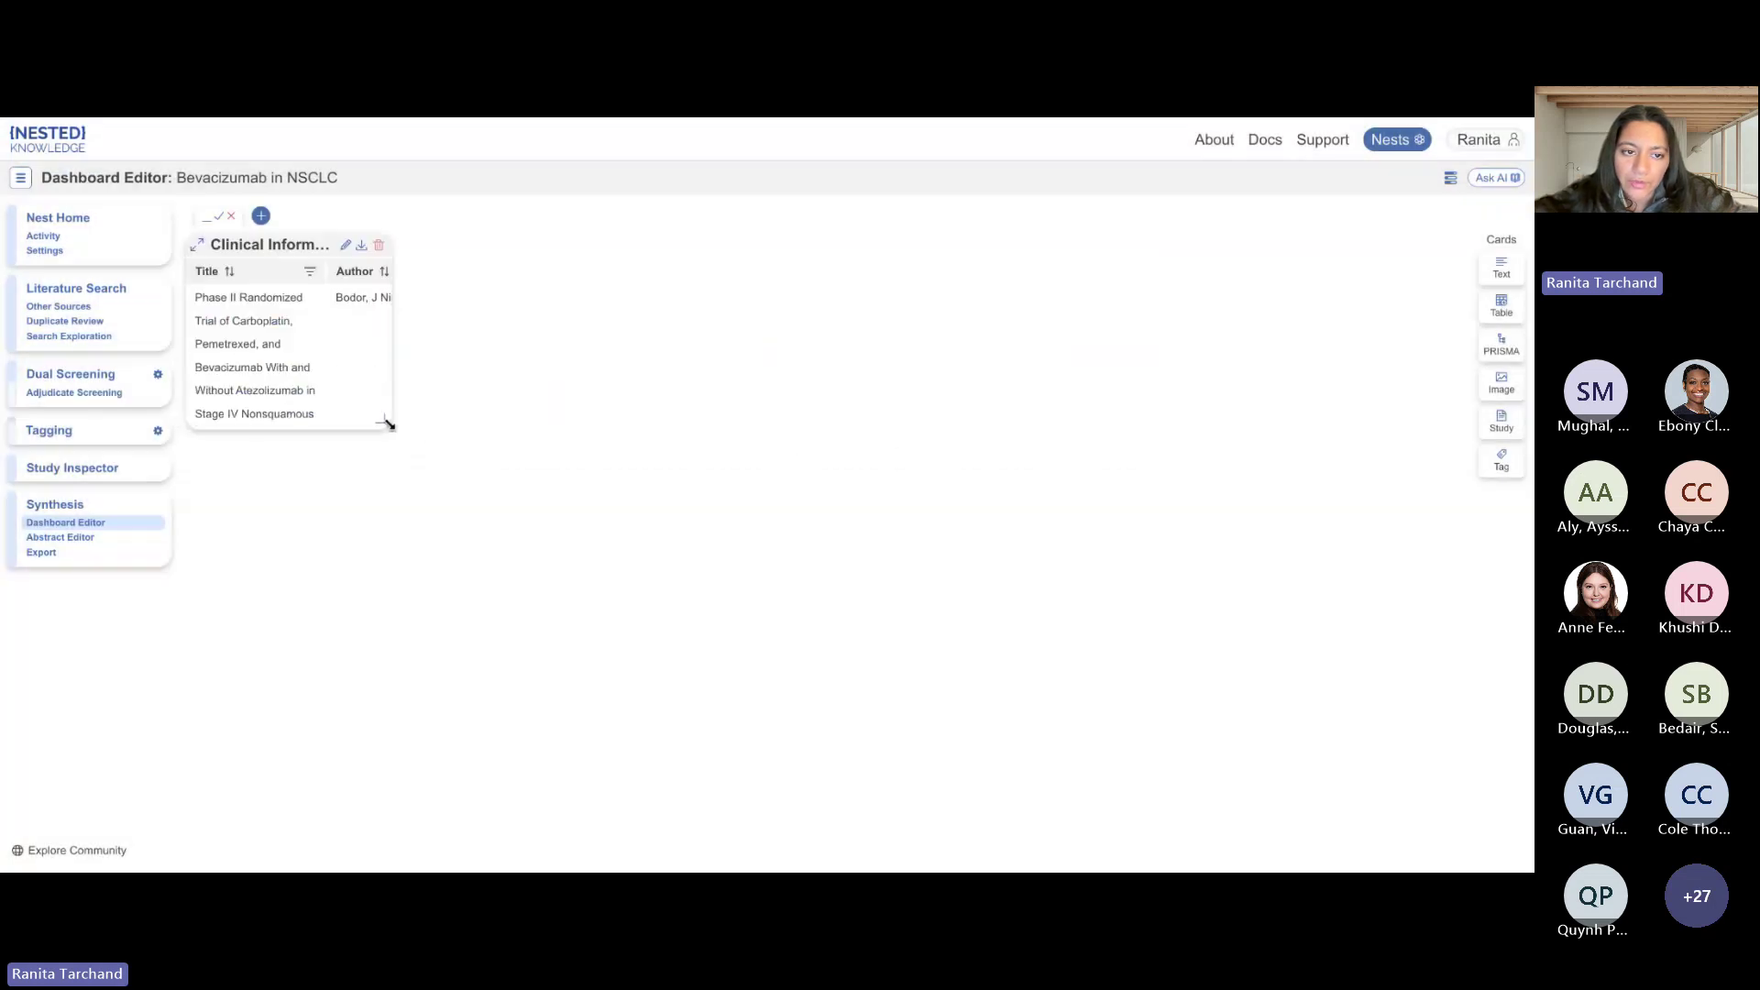
drag(387, 423, 1252, 738)
Look through the Clinical Information table for the rows that hold extracted Age data per treatment arm.
scroll(1019, 526, down, 10)
scroll(1019, 525, right, 1)
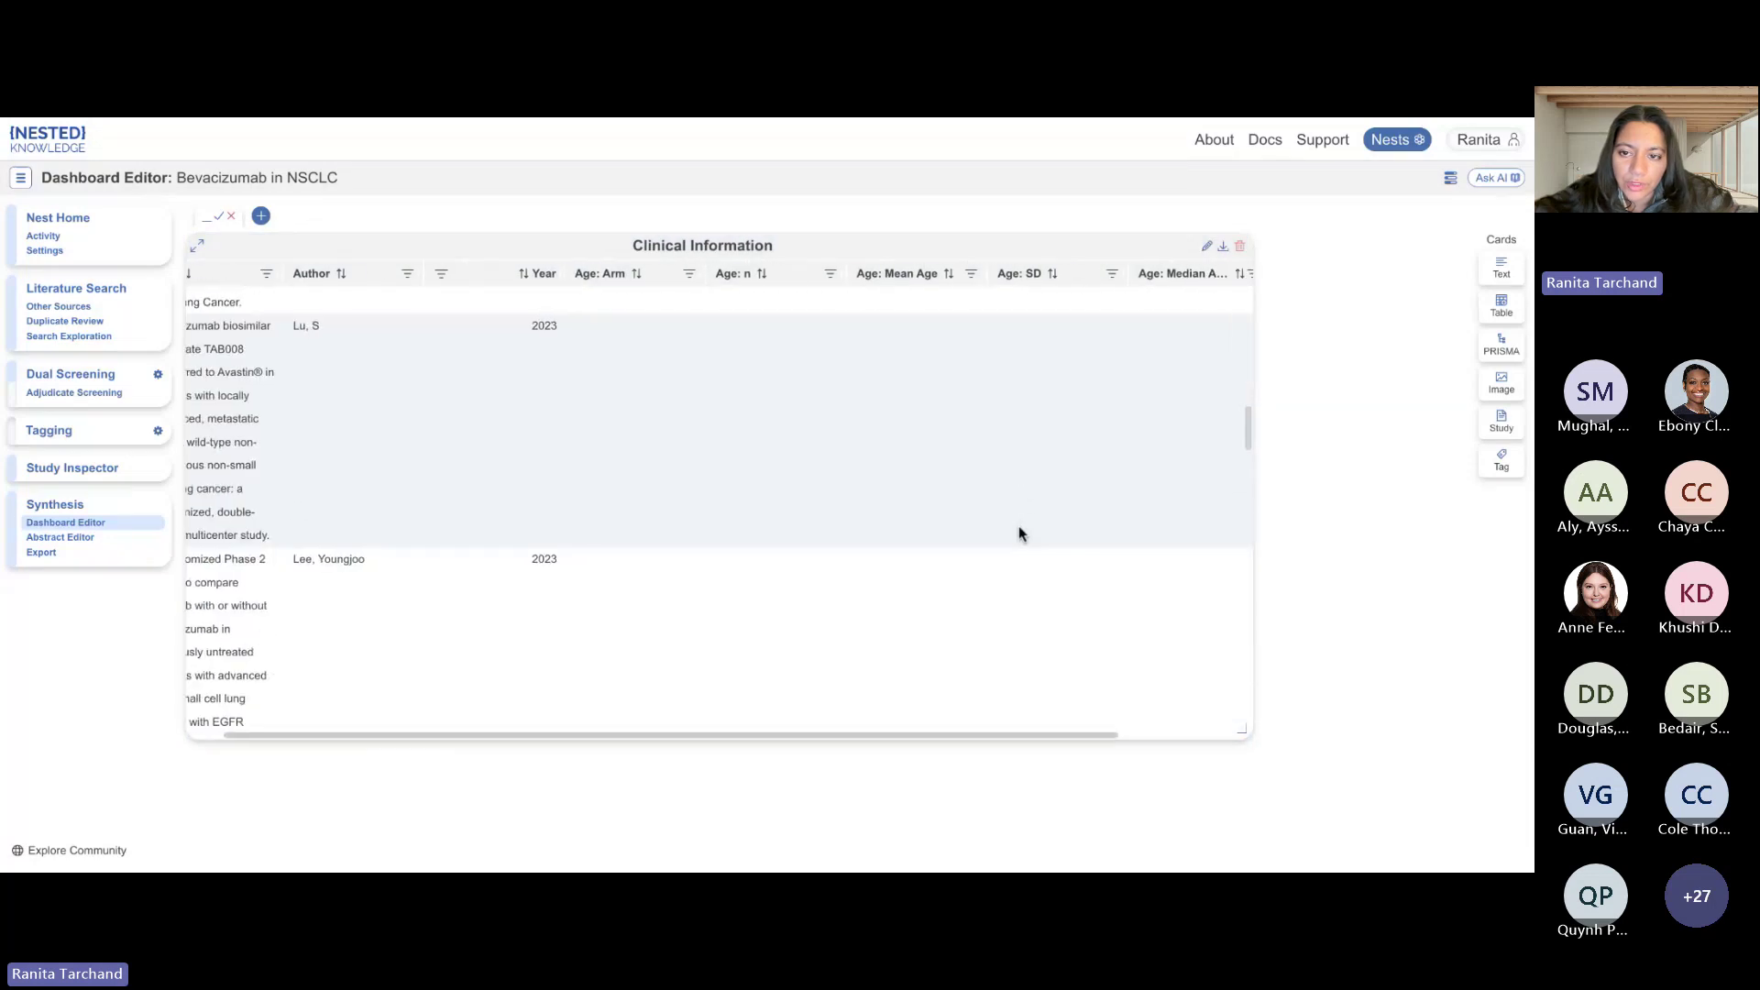
scroll(962, 458, down, 10)
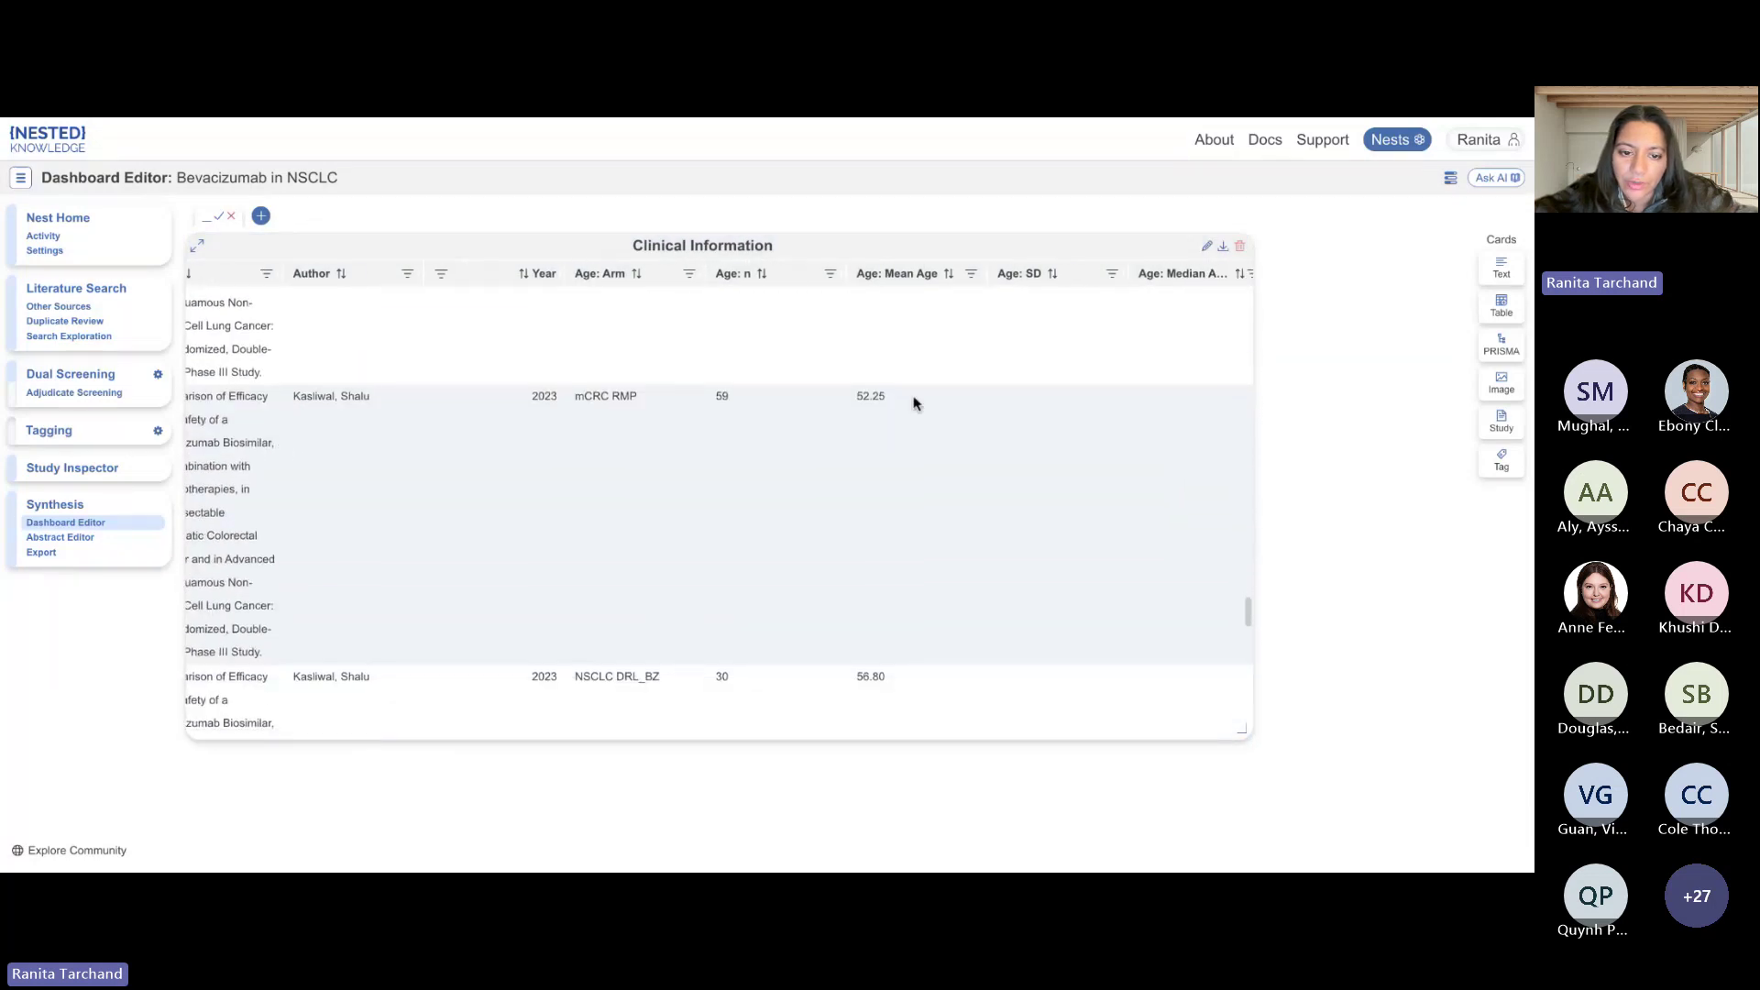
scroll(907, 403, down, 10)
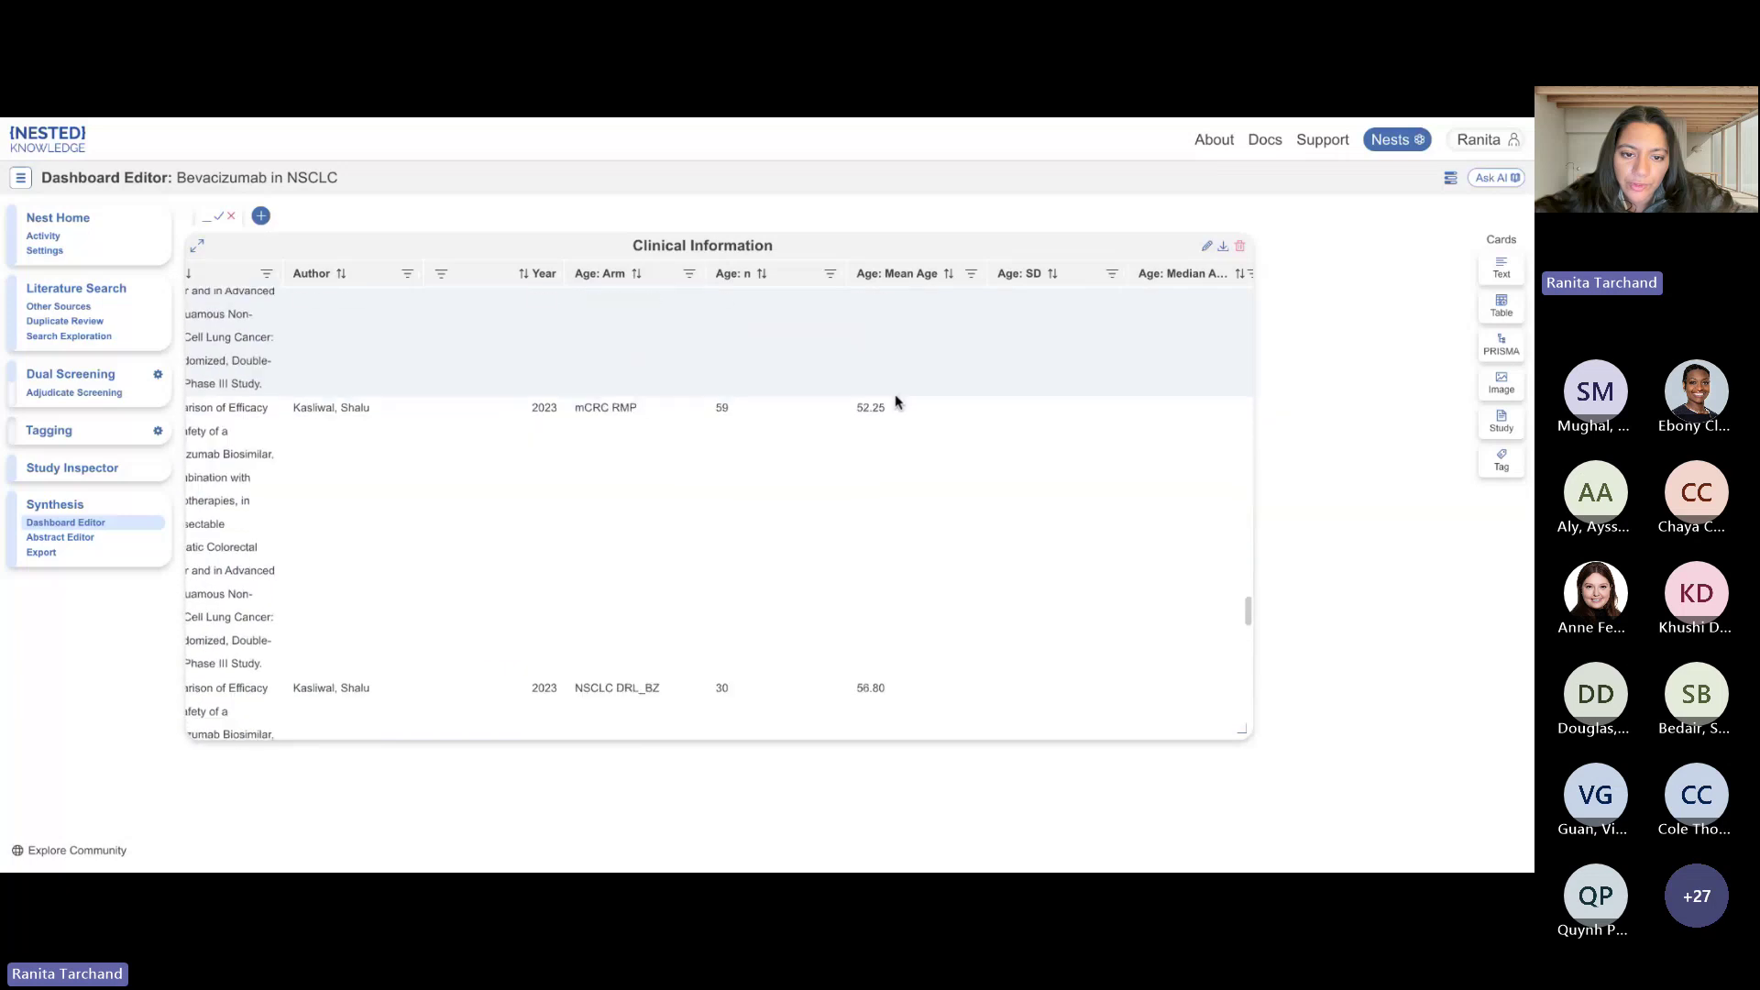
scroll(896, 400, up, 3)
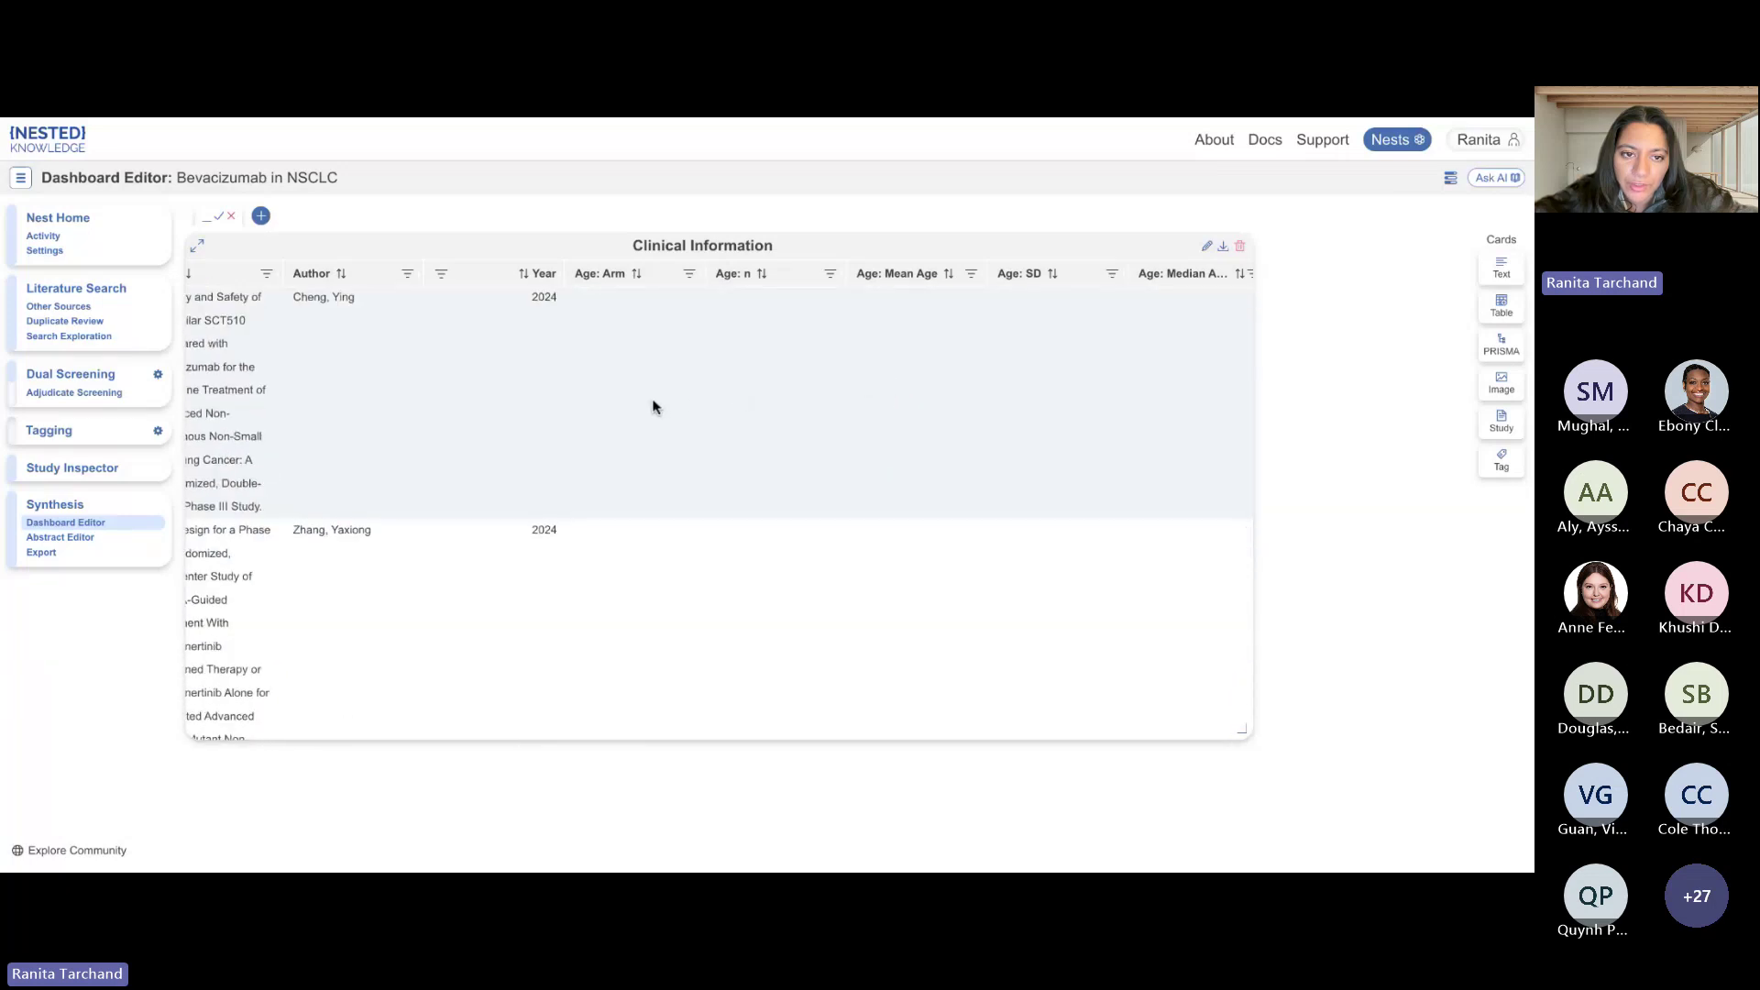
click(653, 404)
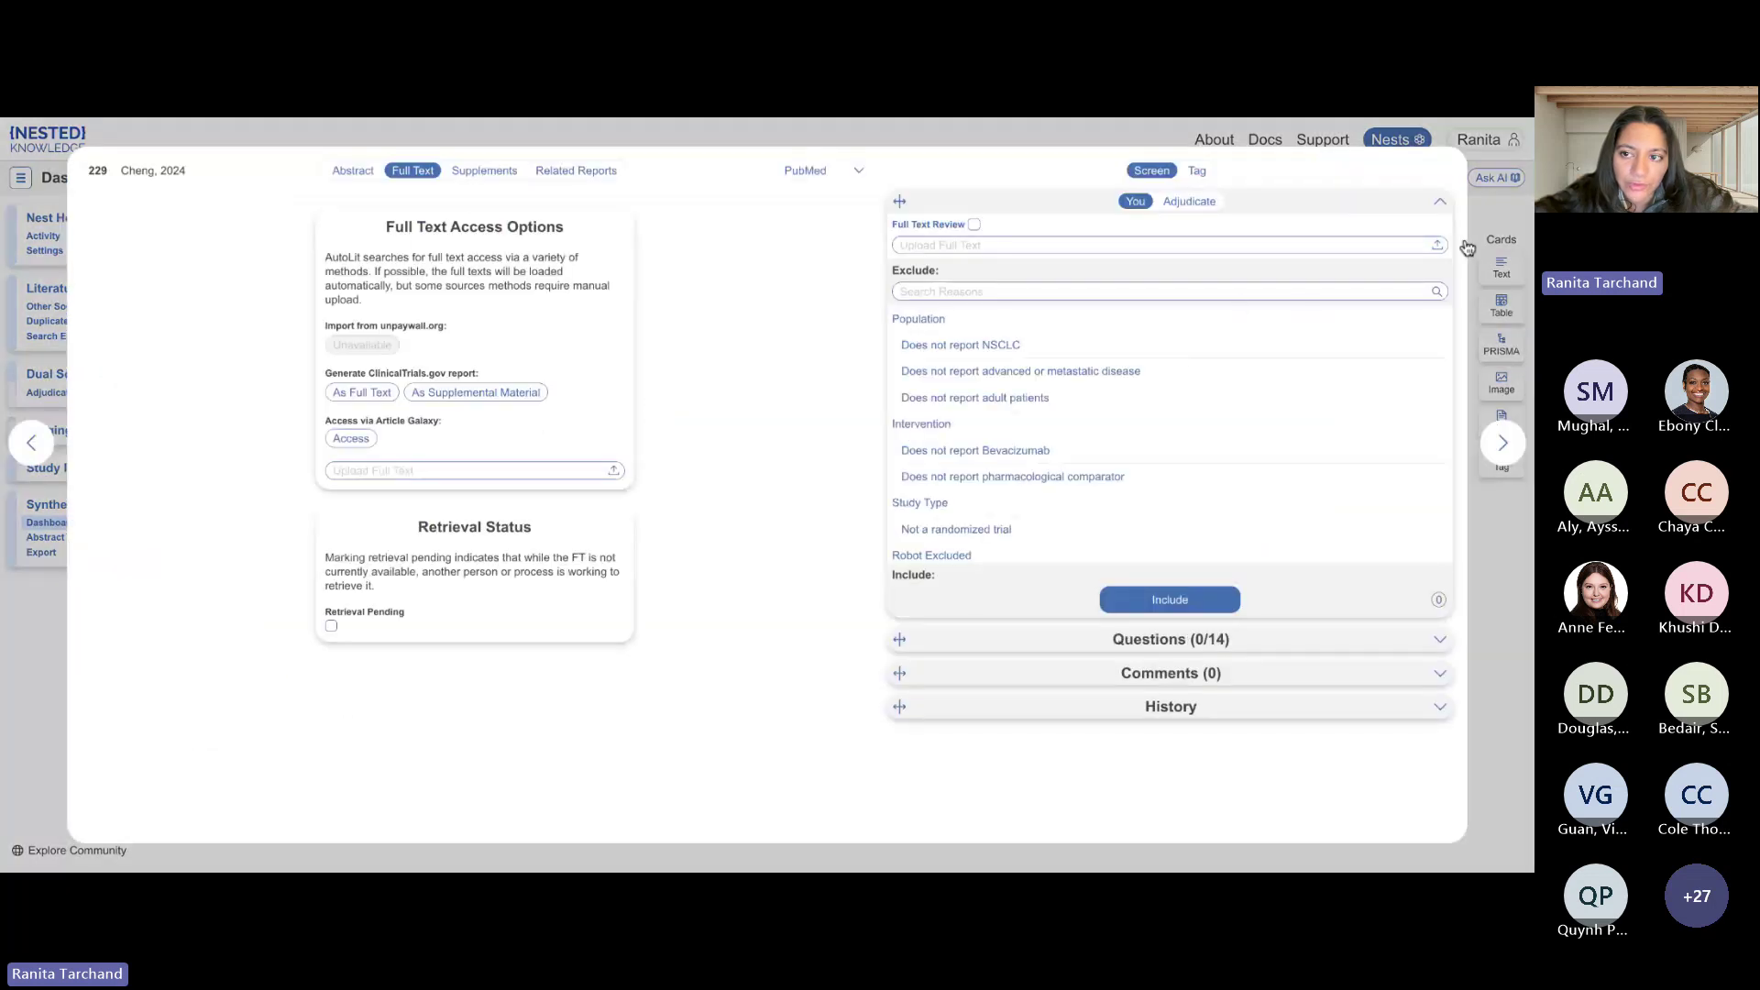
click(1478, 333)
scroll(858, 466, down, 5)
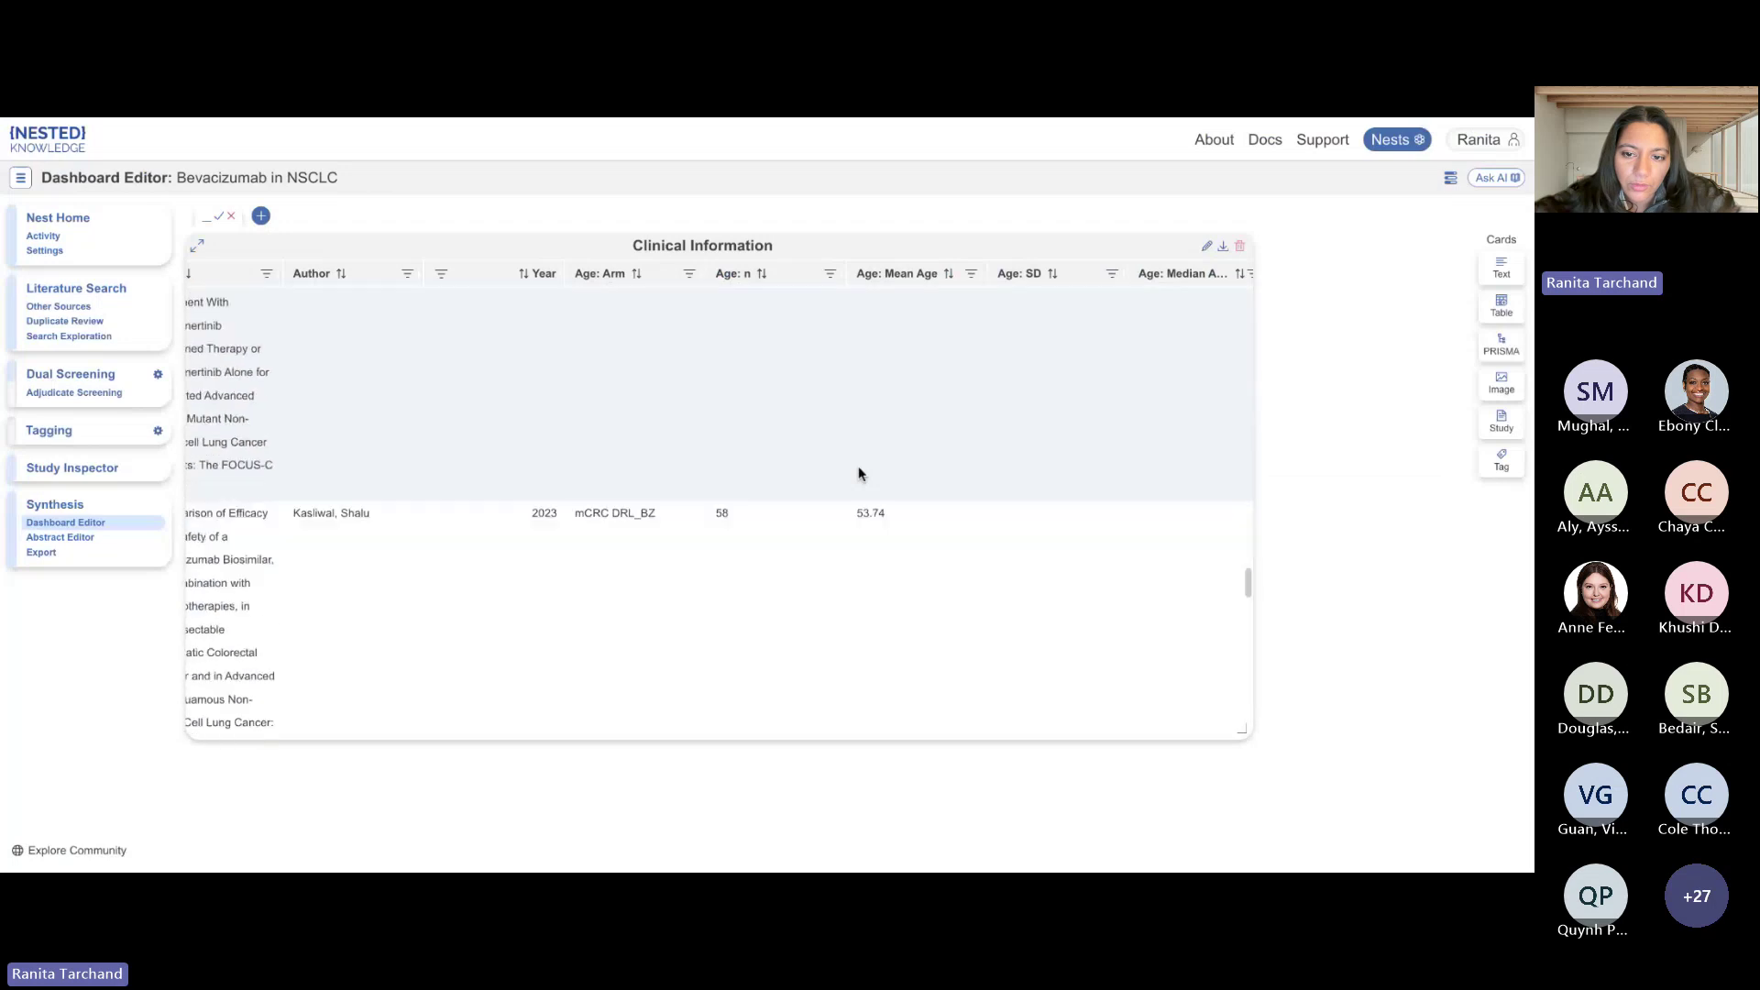
scroll(656, 432, left, 1)
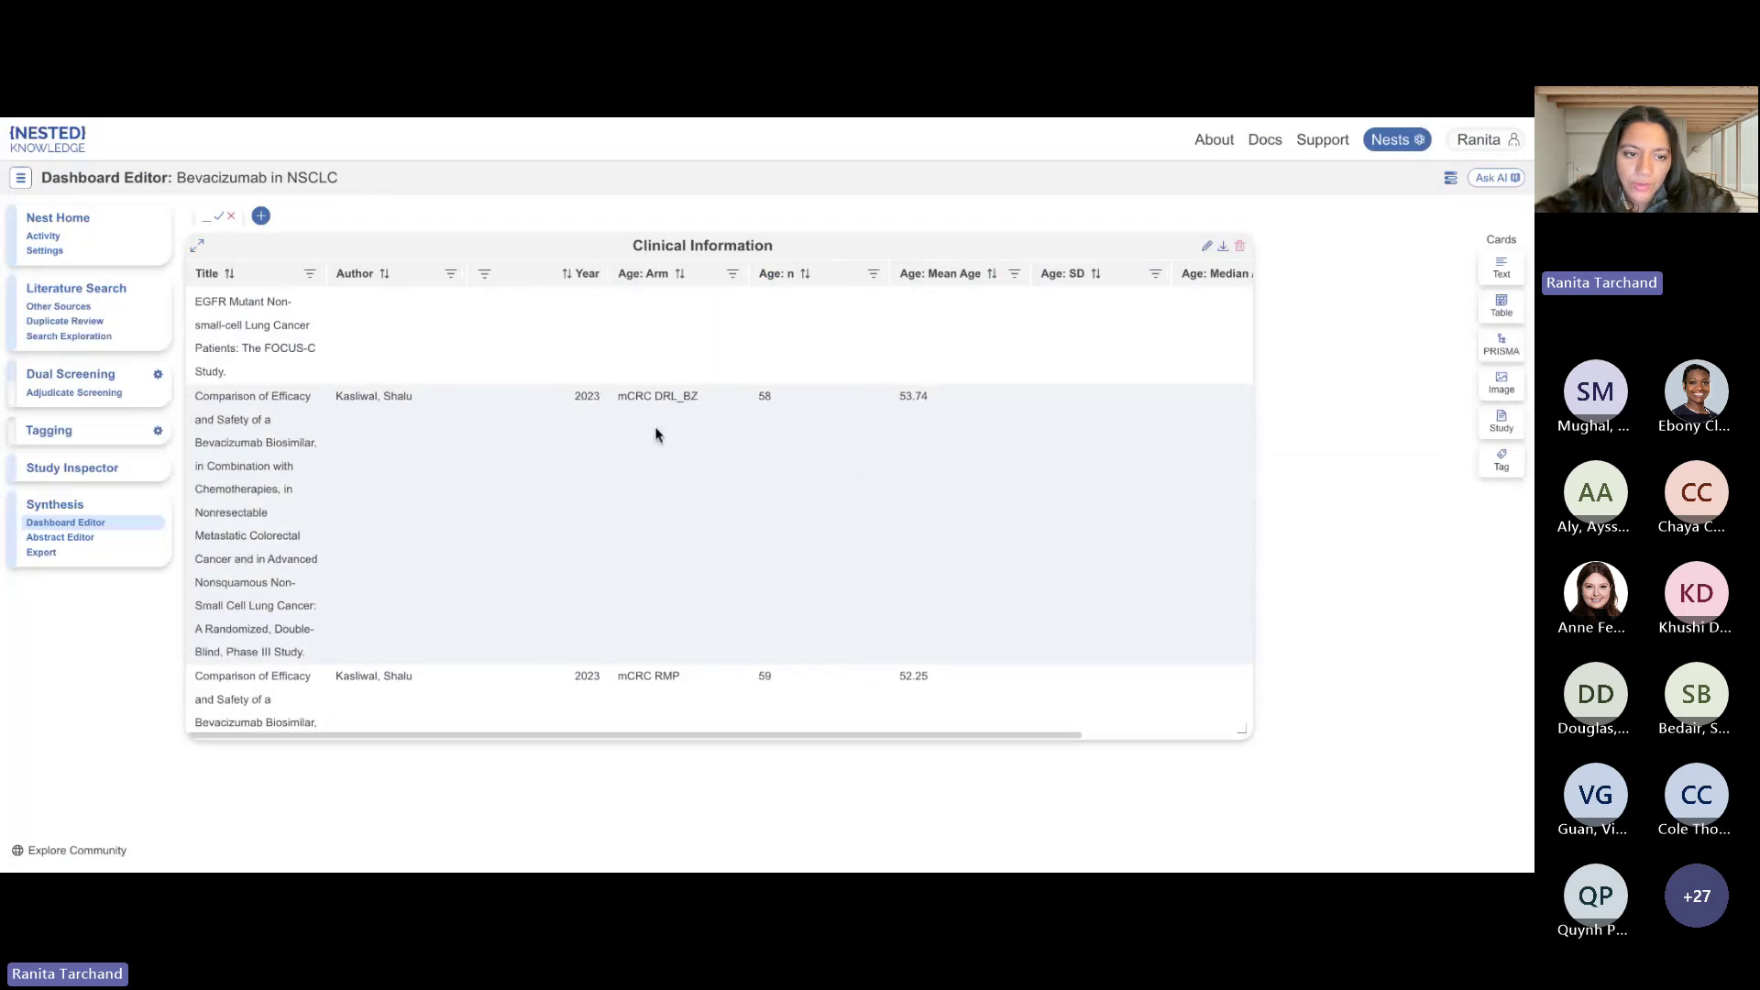
scroll(680, 459, down, 1)
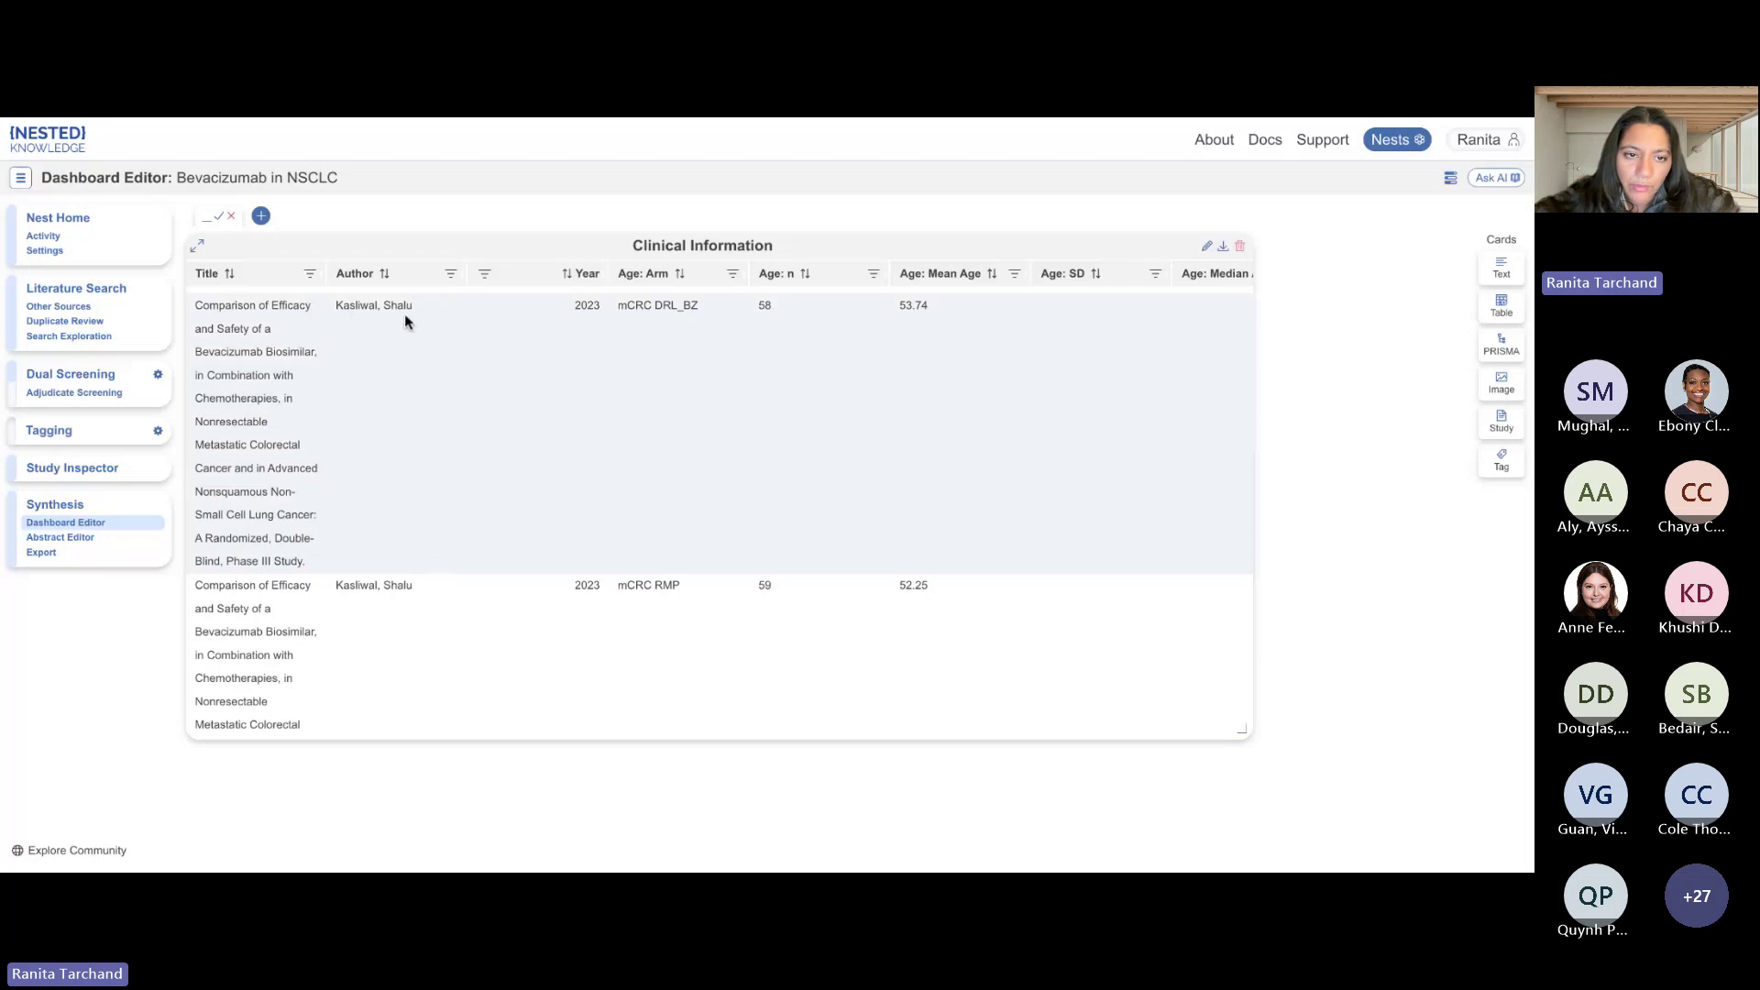
scroll(839, 464, down, 10)
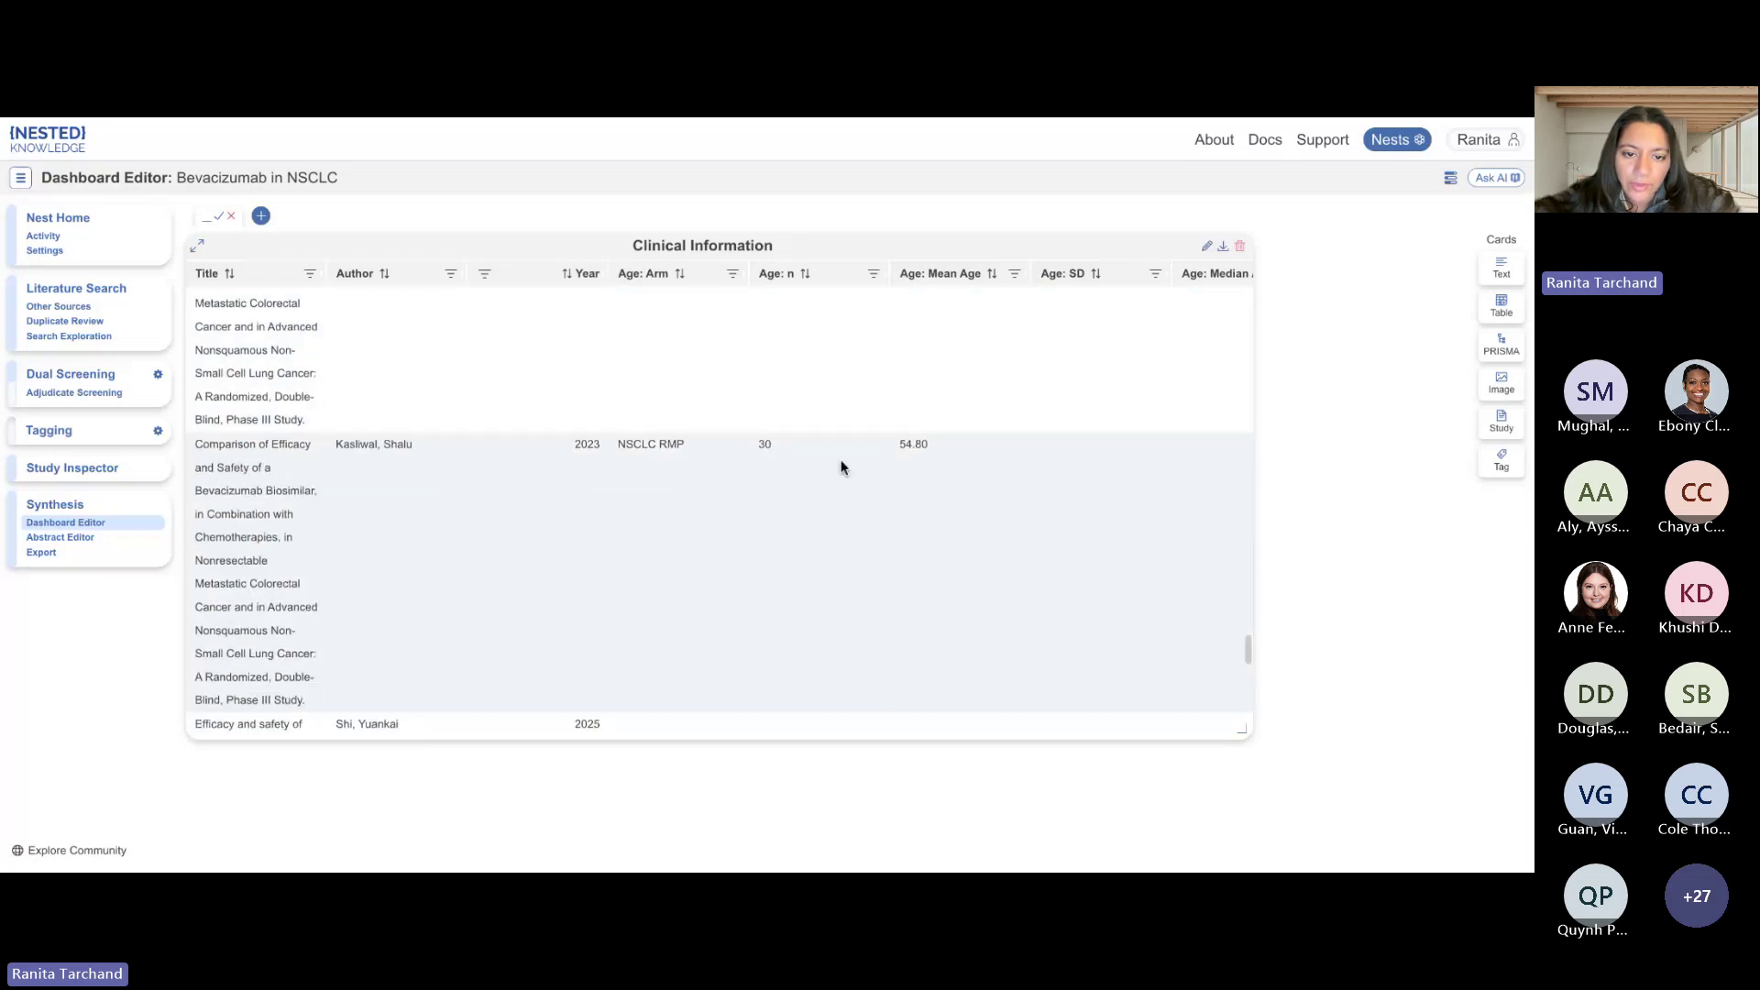
scroll(841, 466, up, 5)
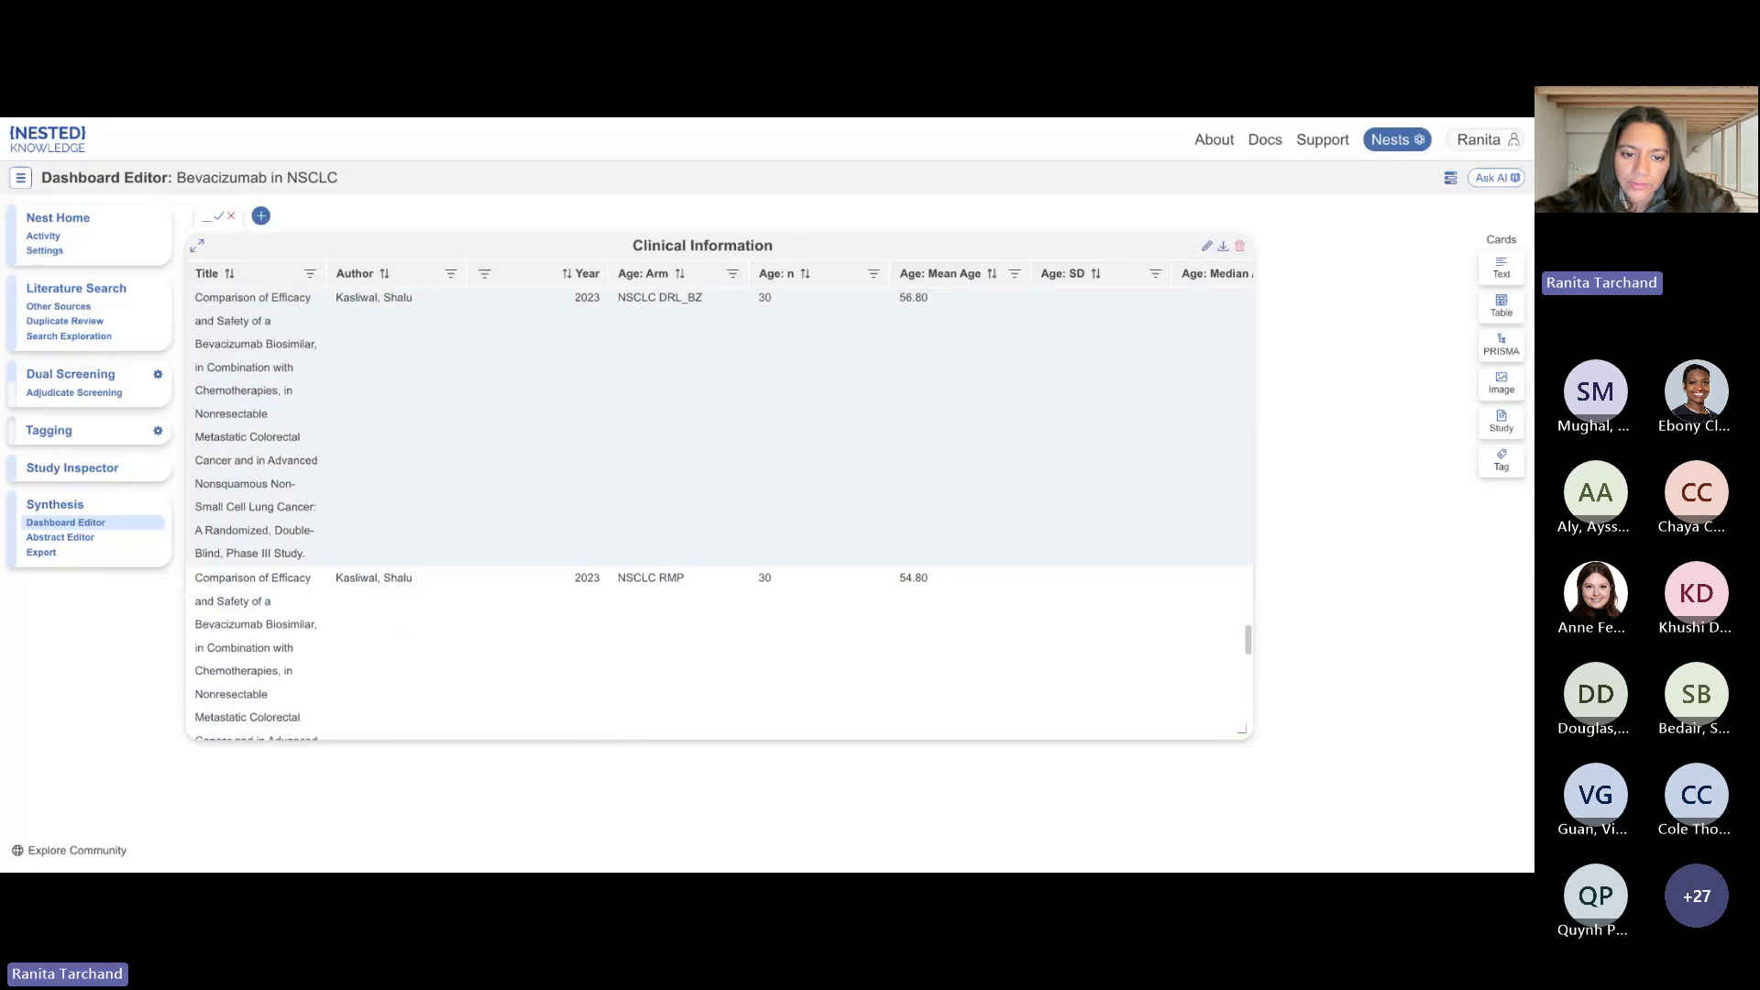
scroll(825, 441, up, 3)
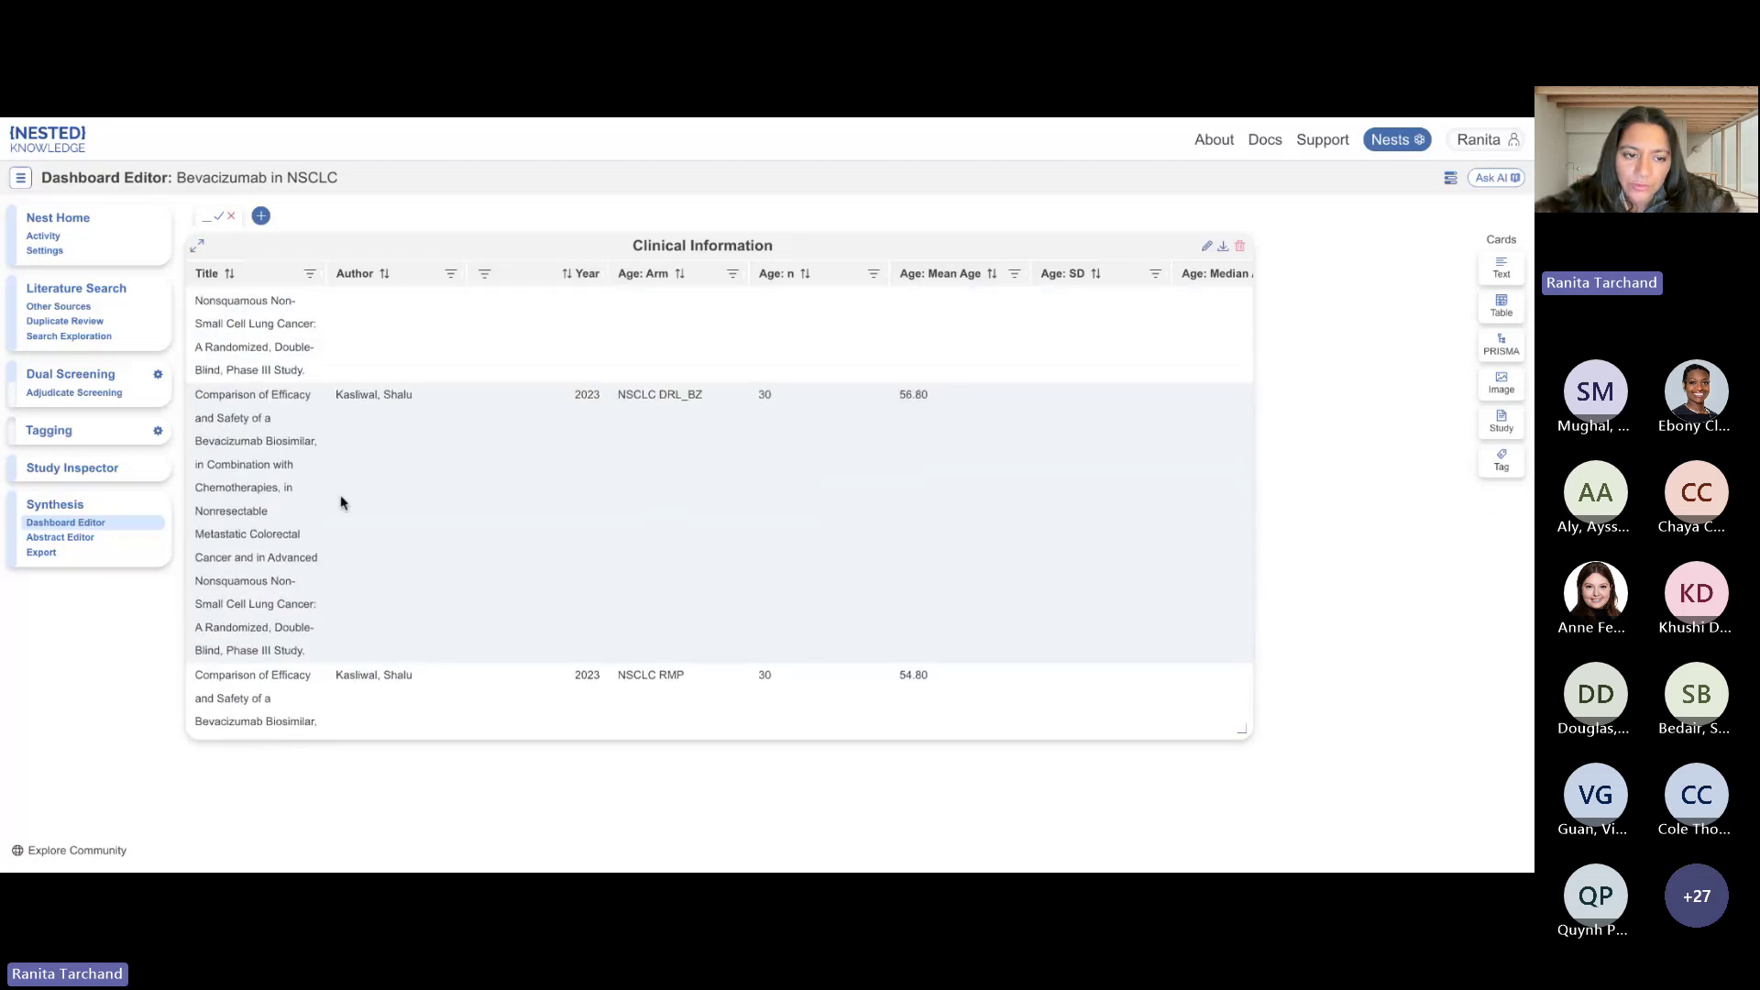
Open the study behind the NSCLC DRL_BZ row and review its Clinical Evaluation Measures answers, checking the Progression-free survival source.
click(898, 489)
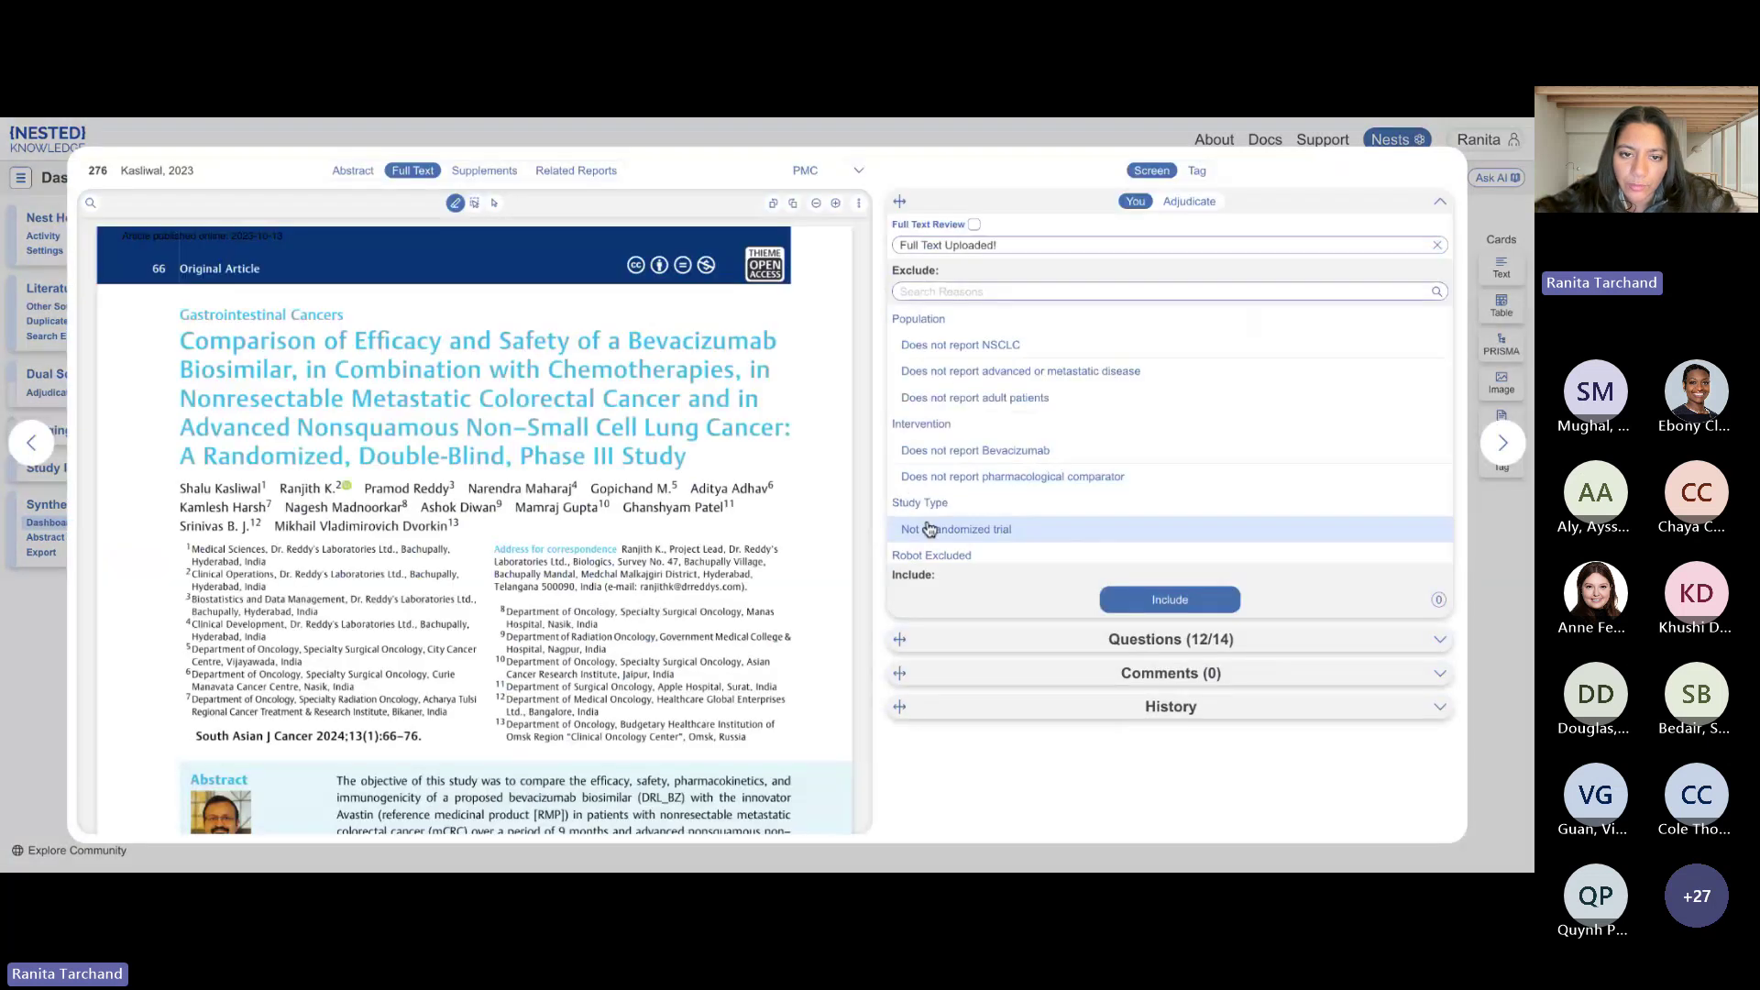
click(1197, 170)
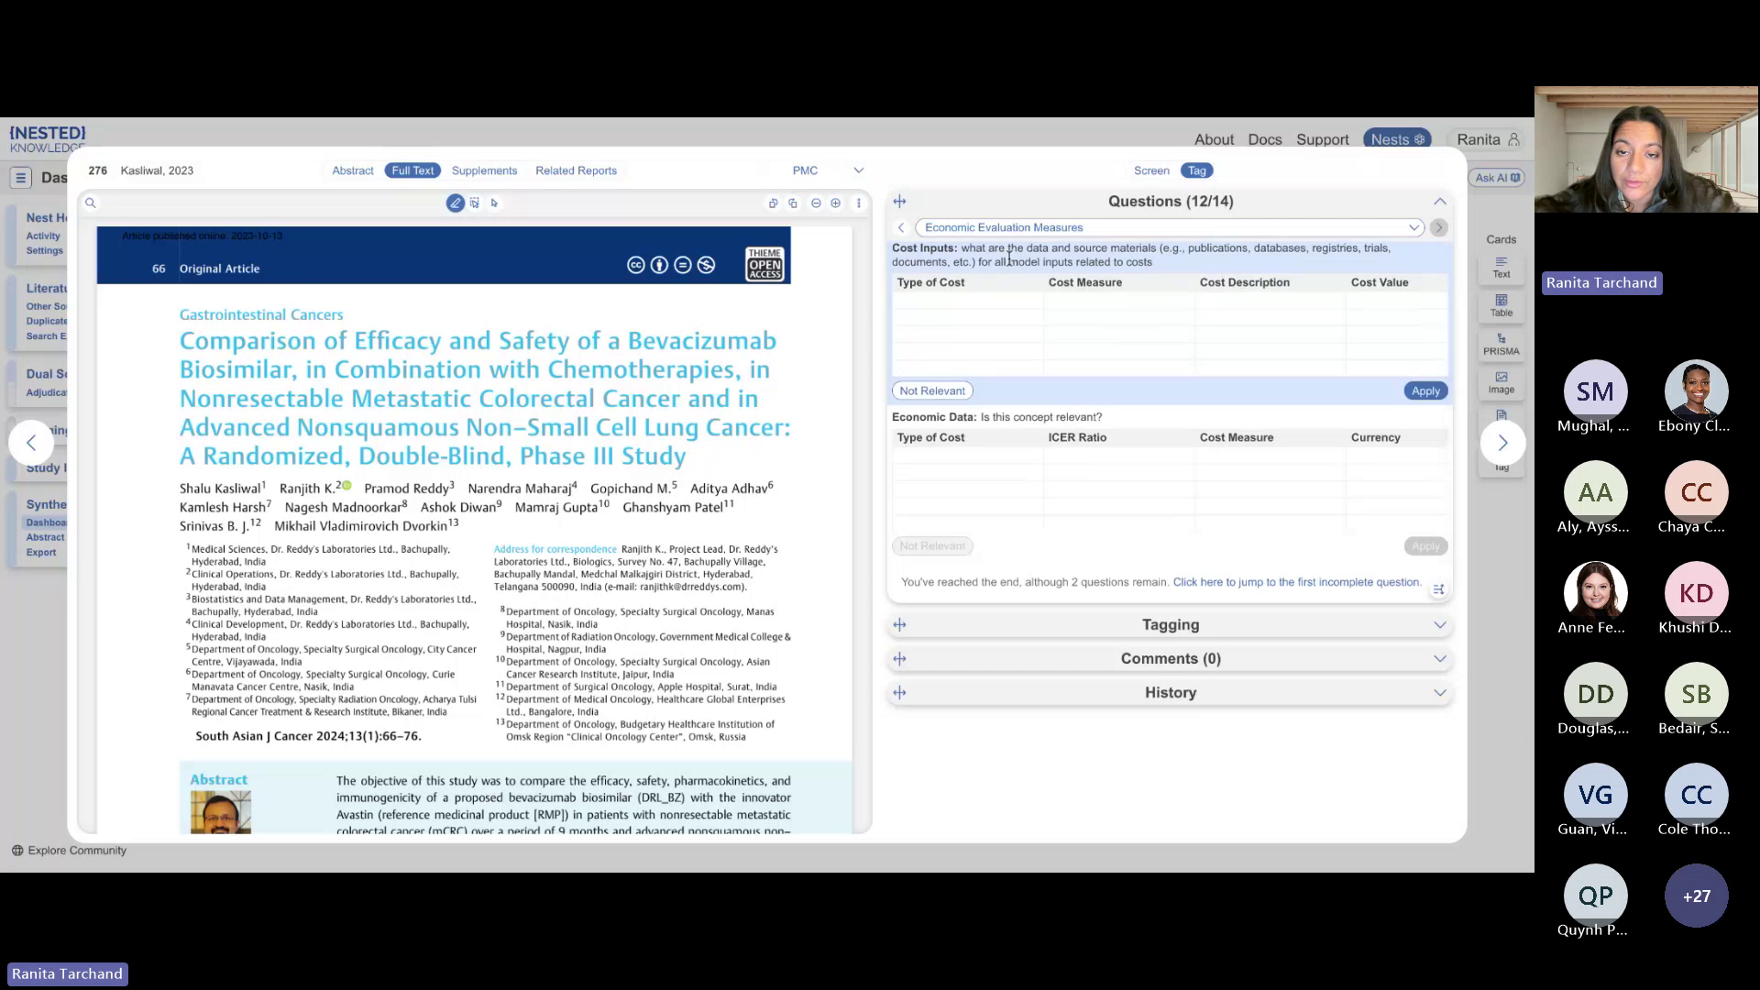
click(997, 229)
scroll(1055, 366, down, 2)
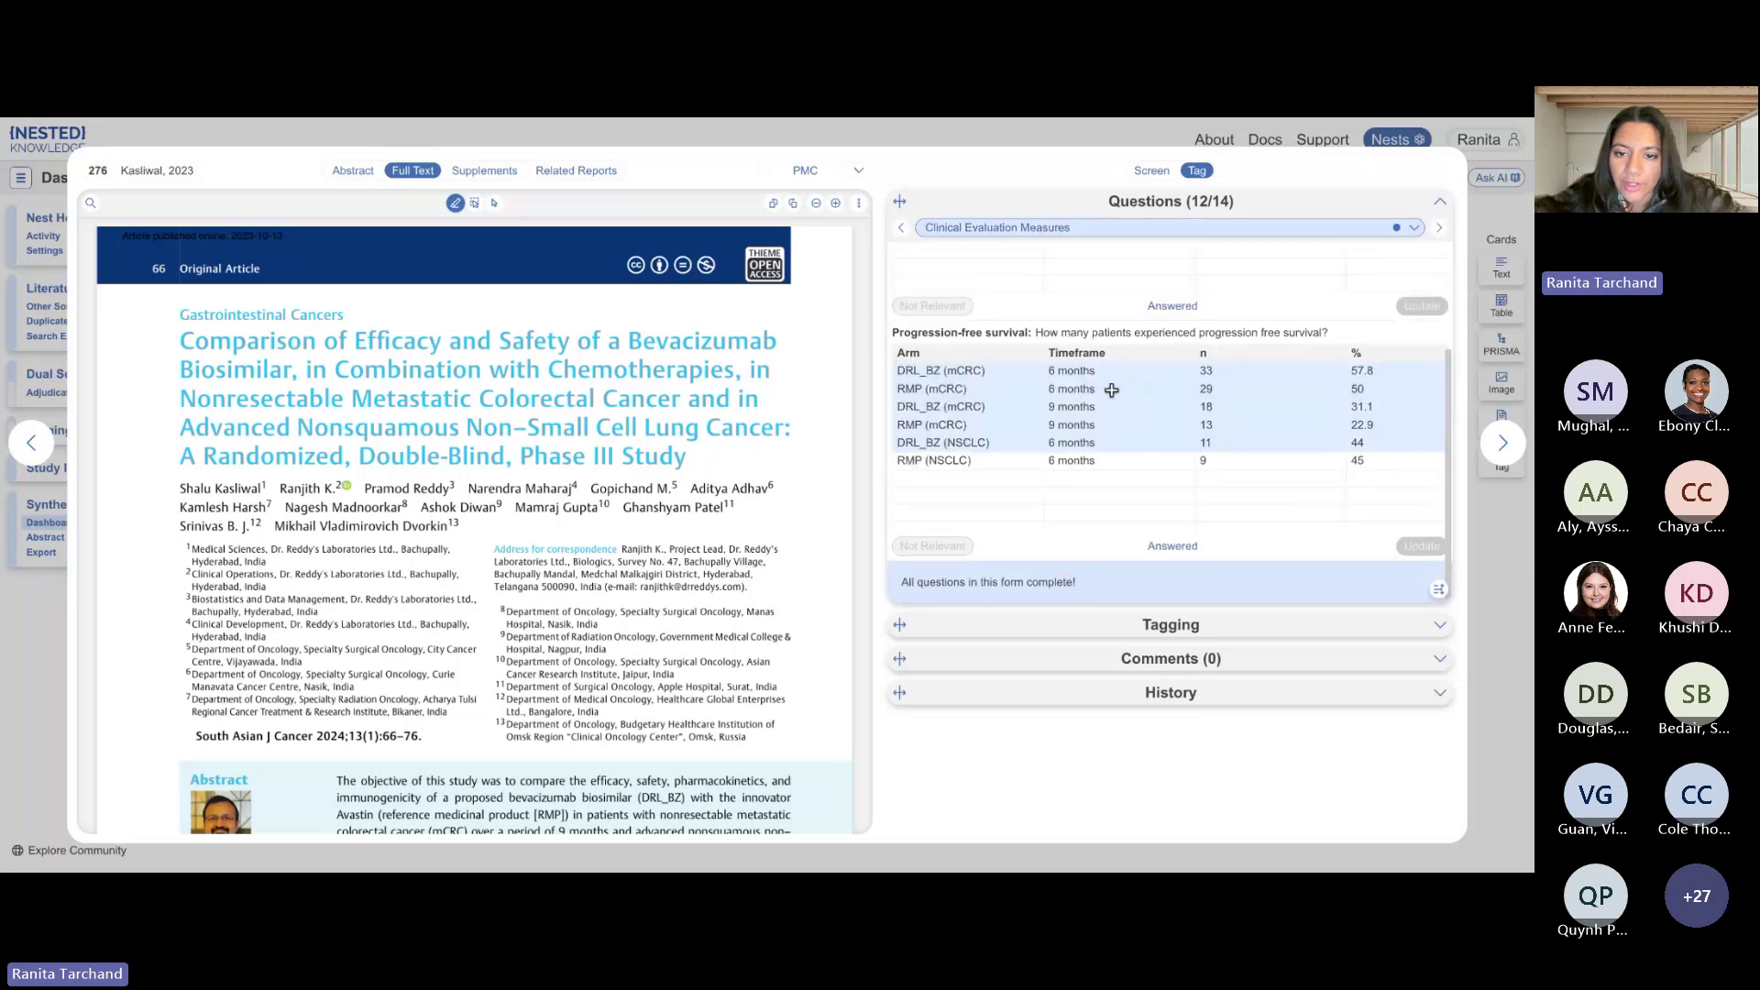
click(1109, 391)
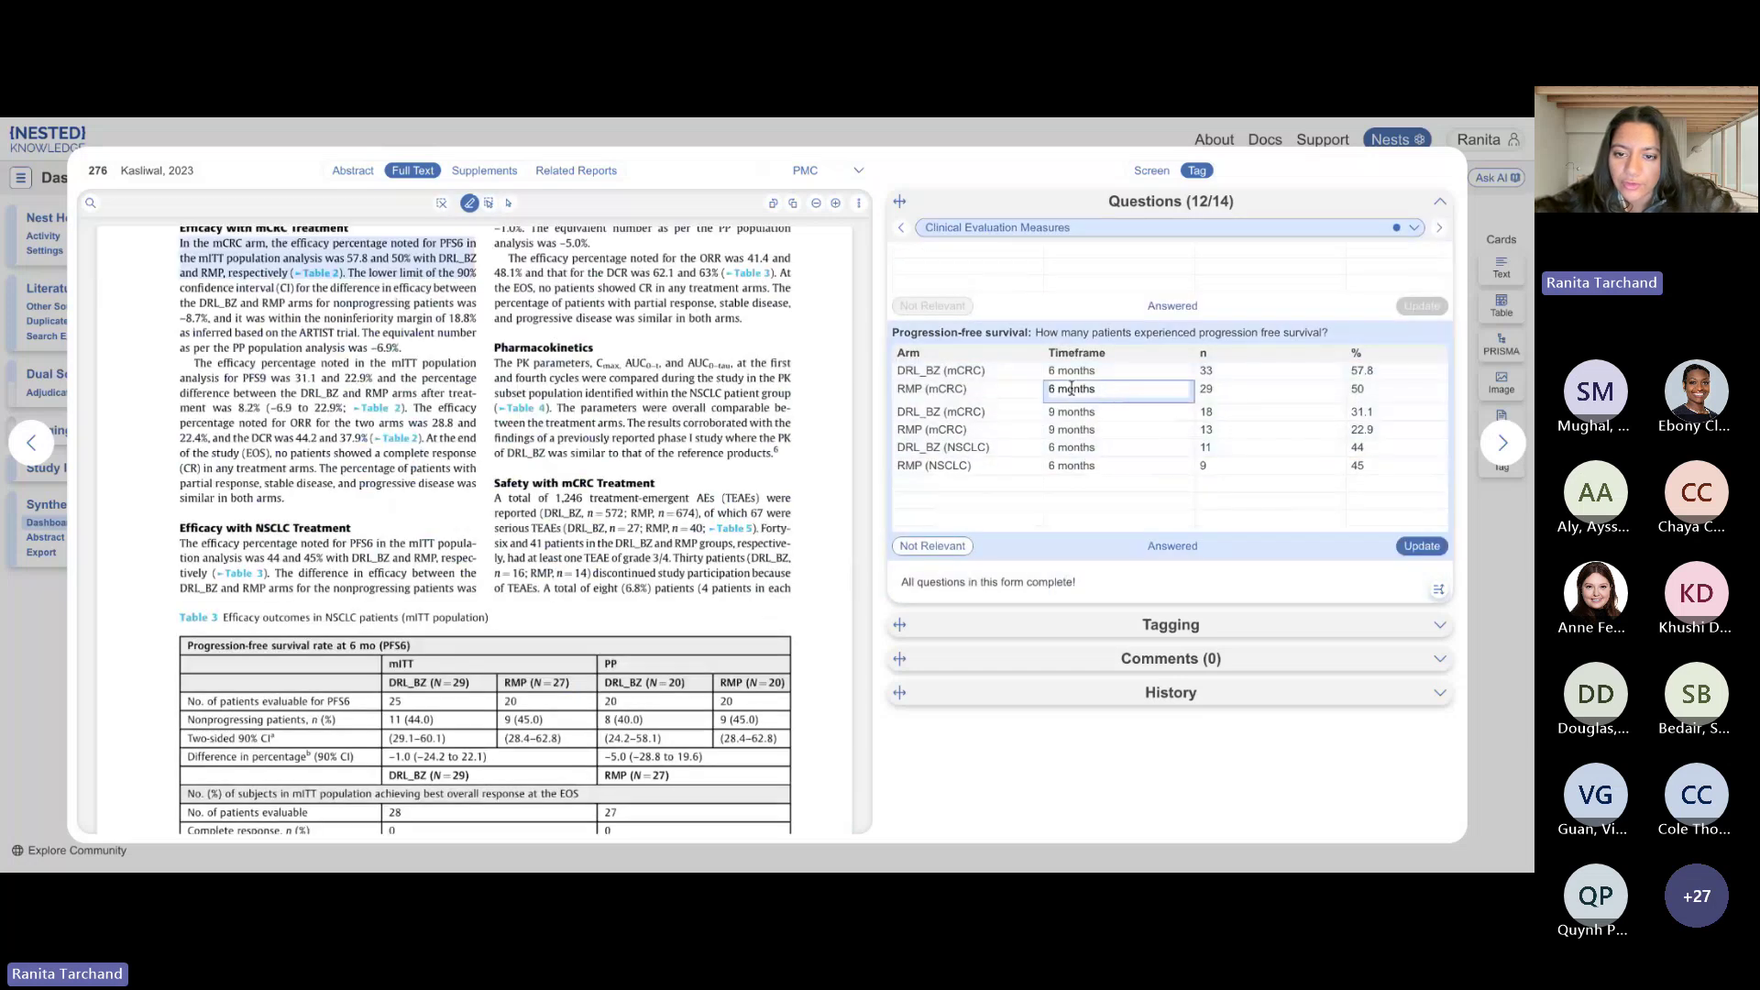
click(1225, 382)
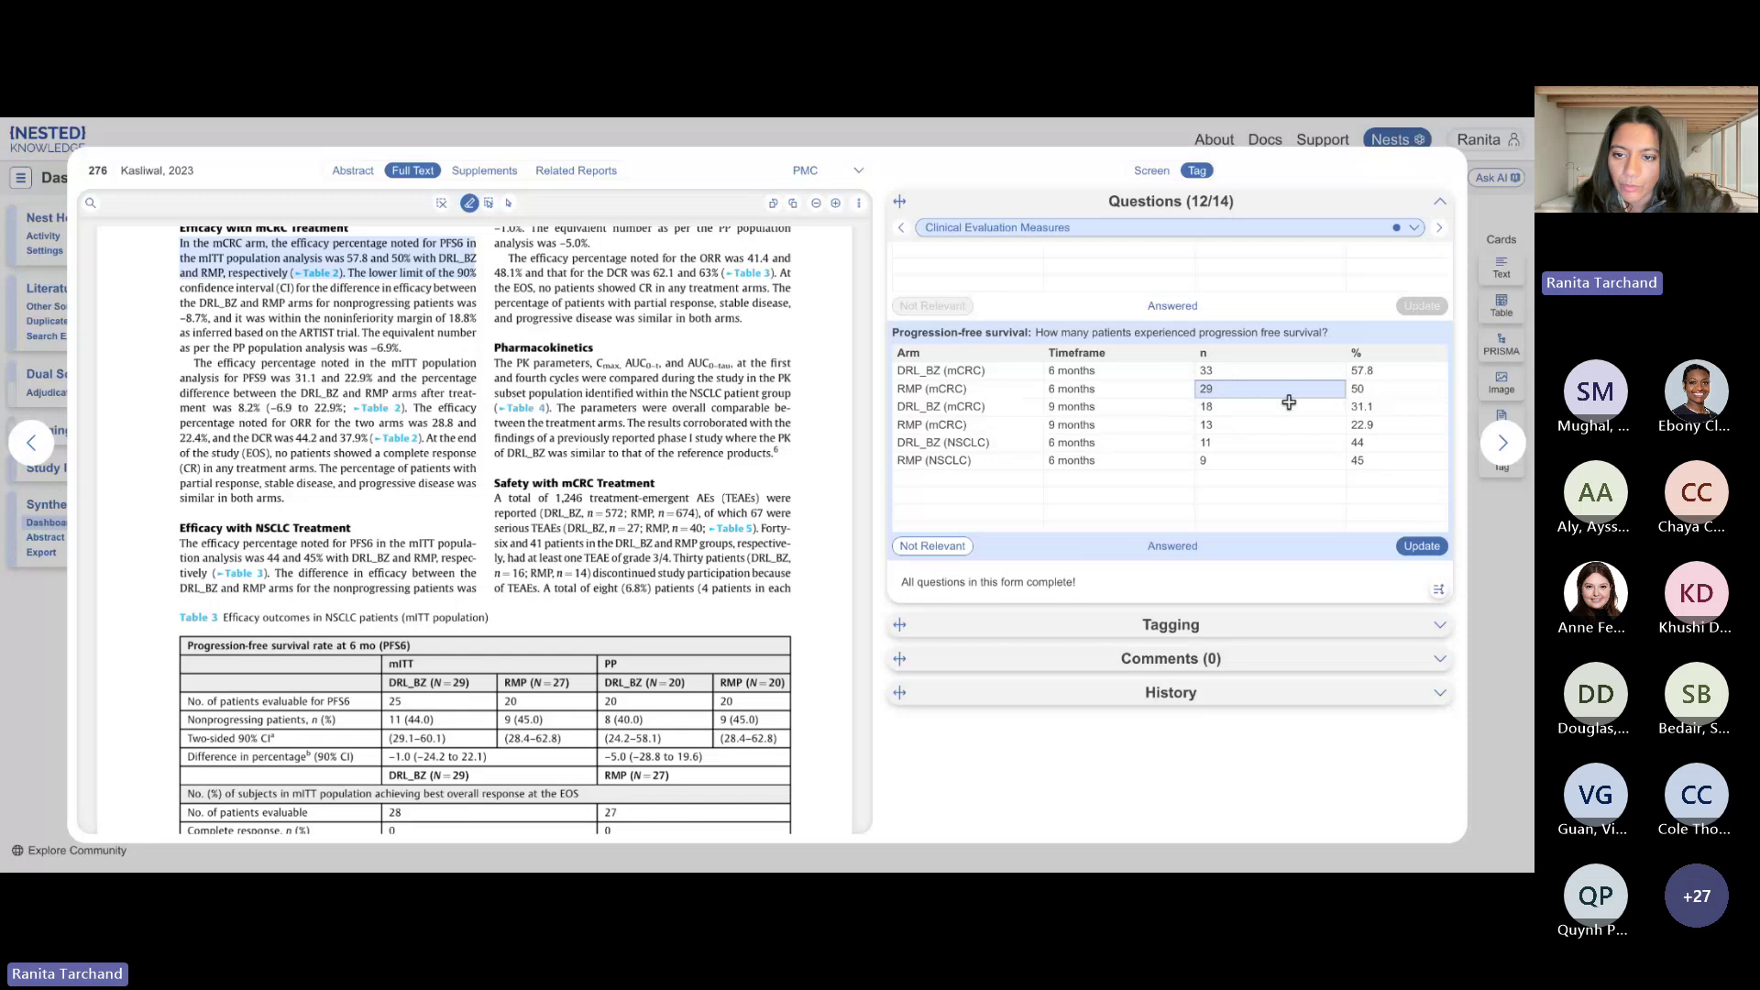
scroll(1196, 395, up, 2)
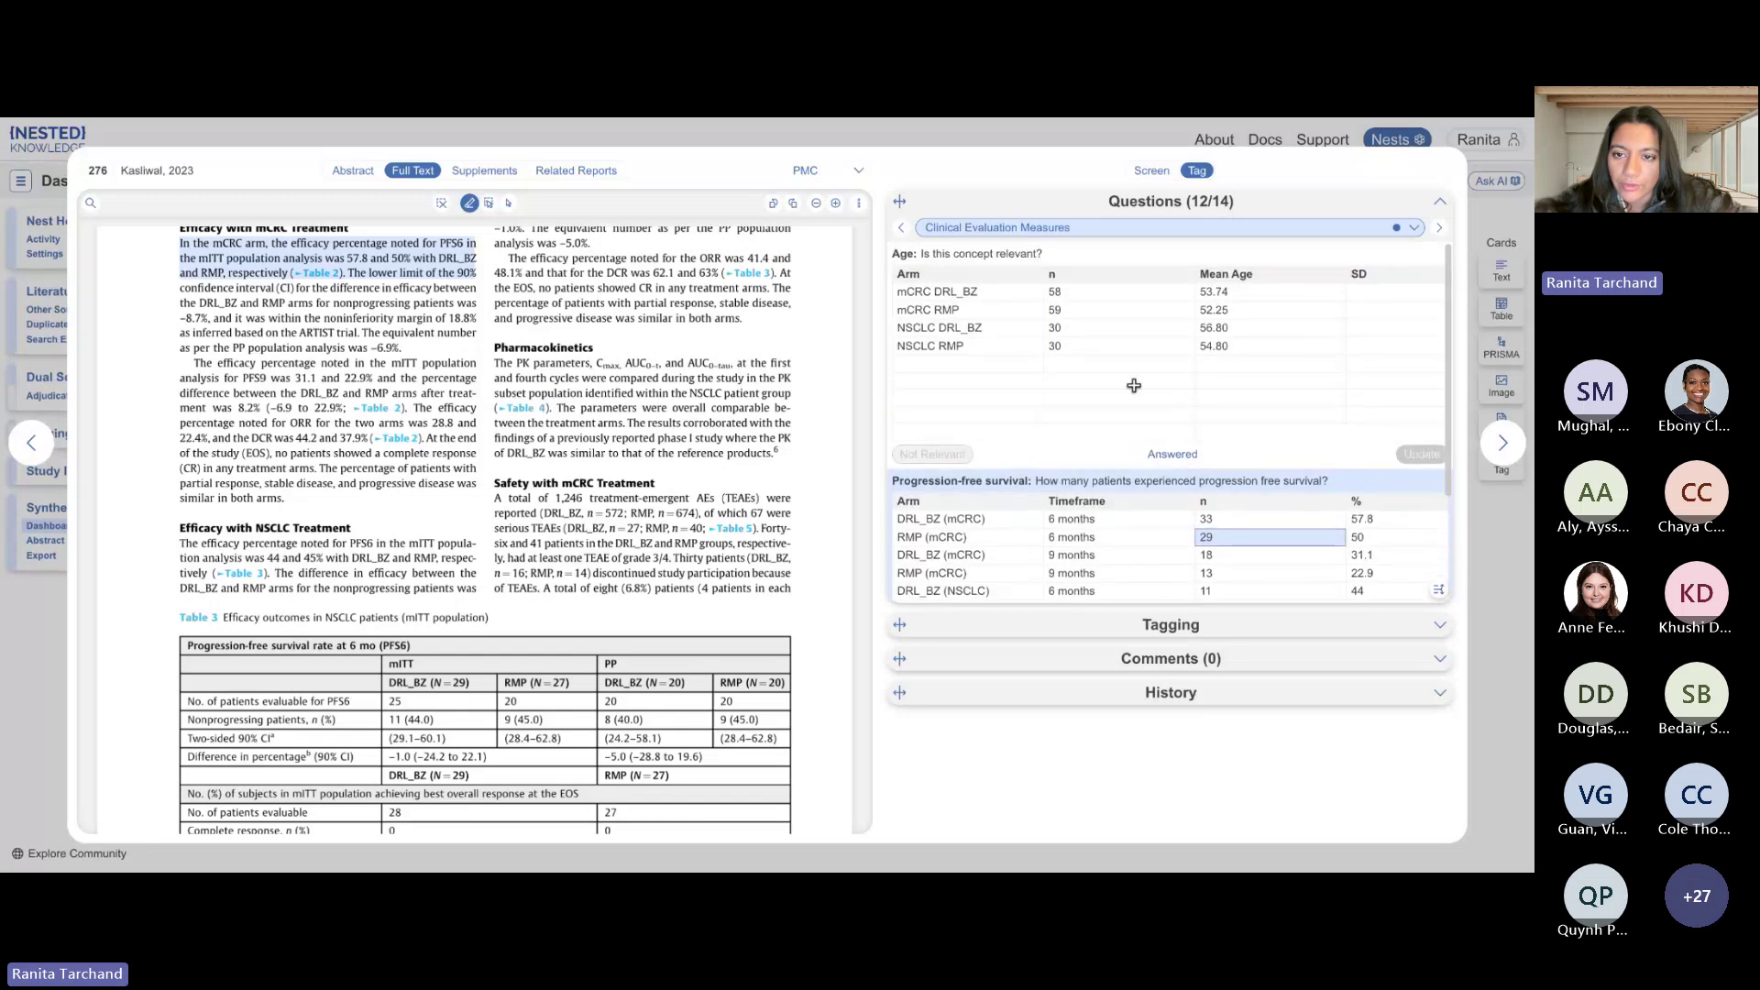
Remove "The study population included" from the start of the study's Population answer in Study details, save the update and return to the dashboard.
click(1084, 227)
click(1081, 247)
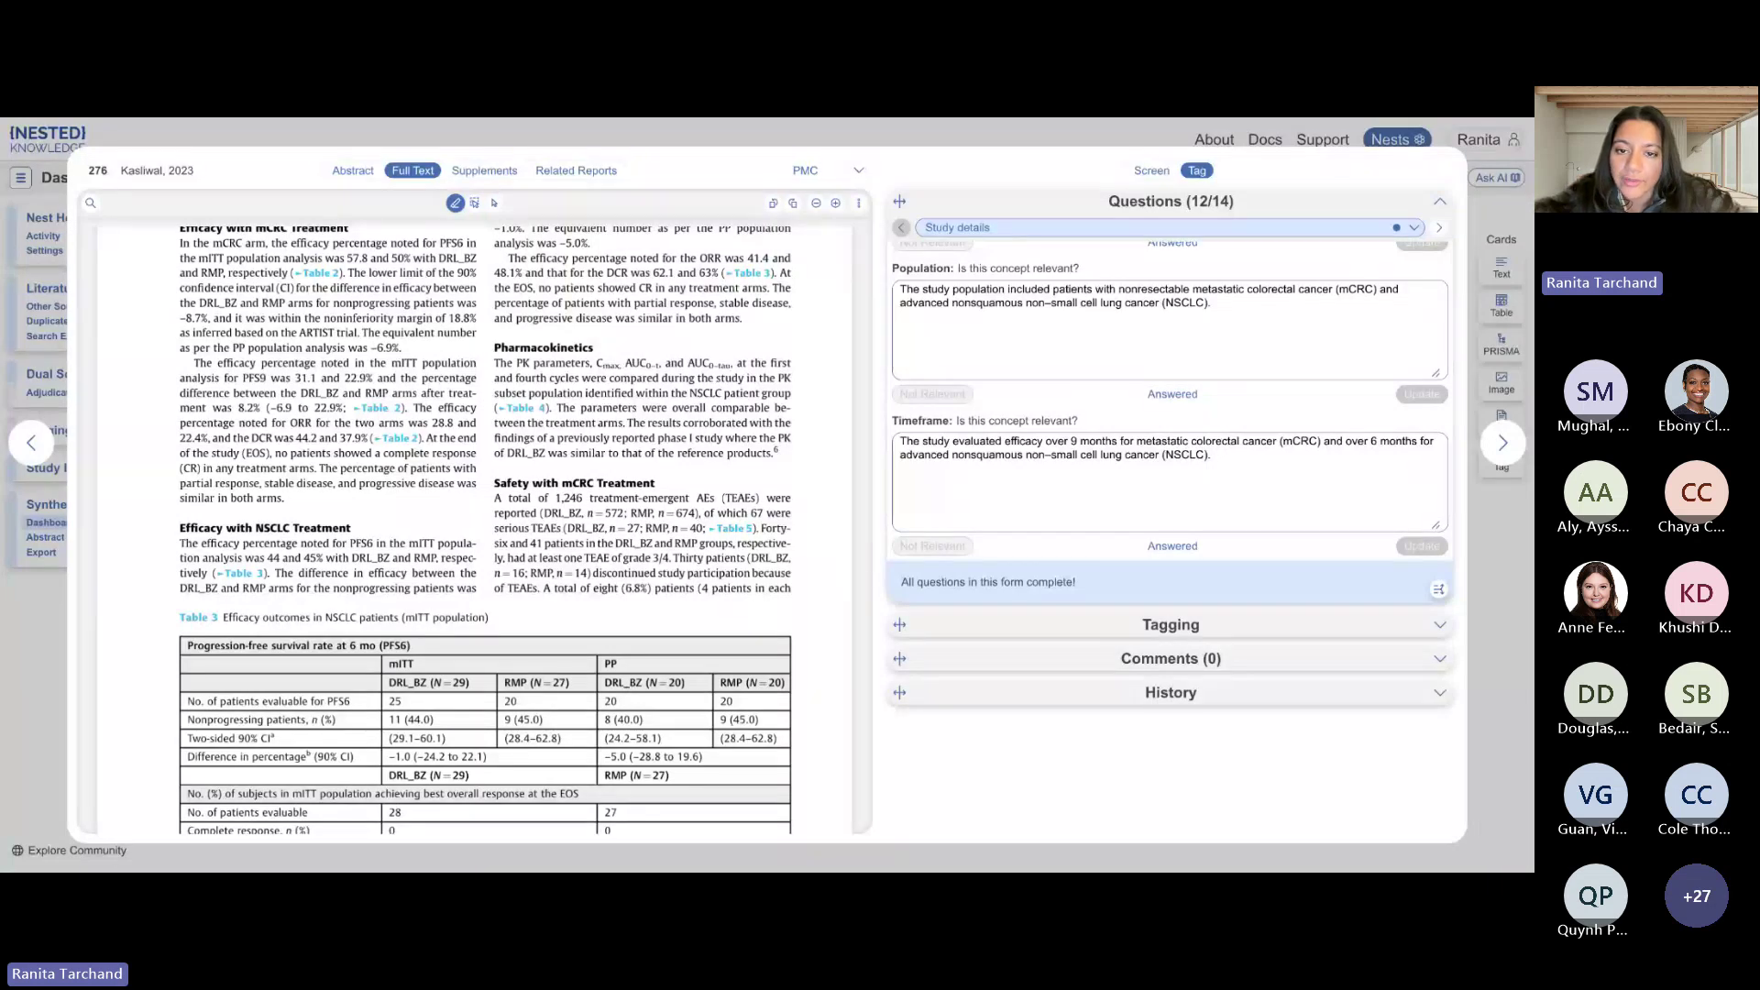
click(1228, 310)
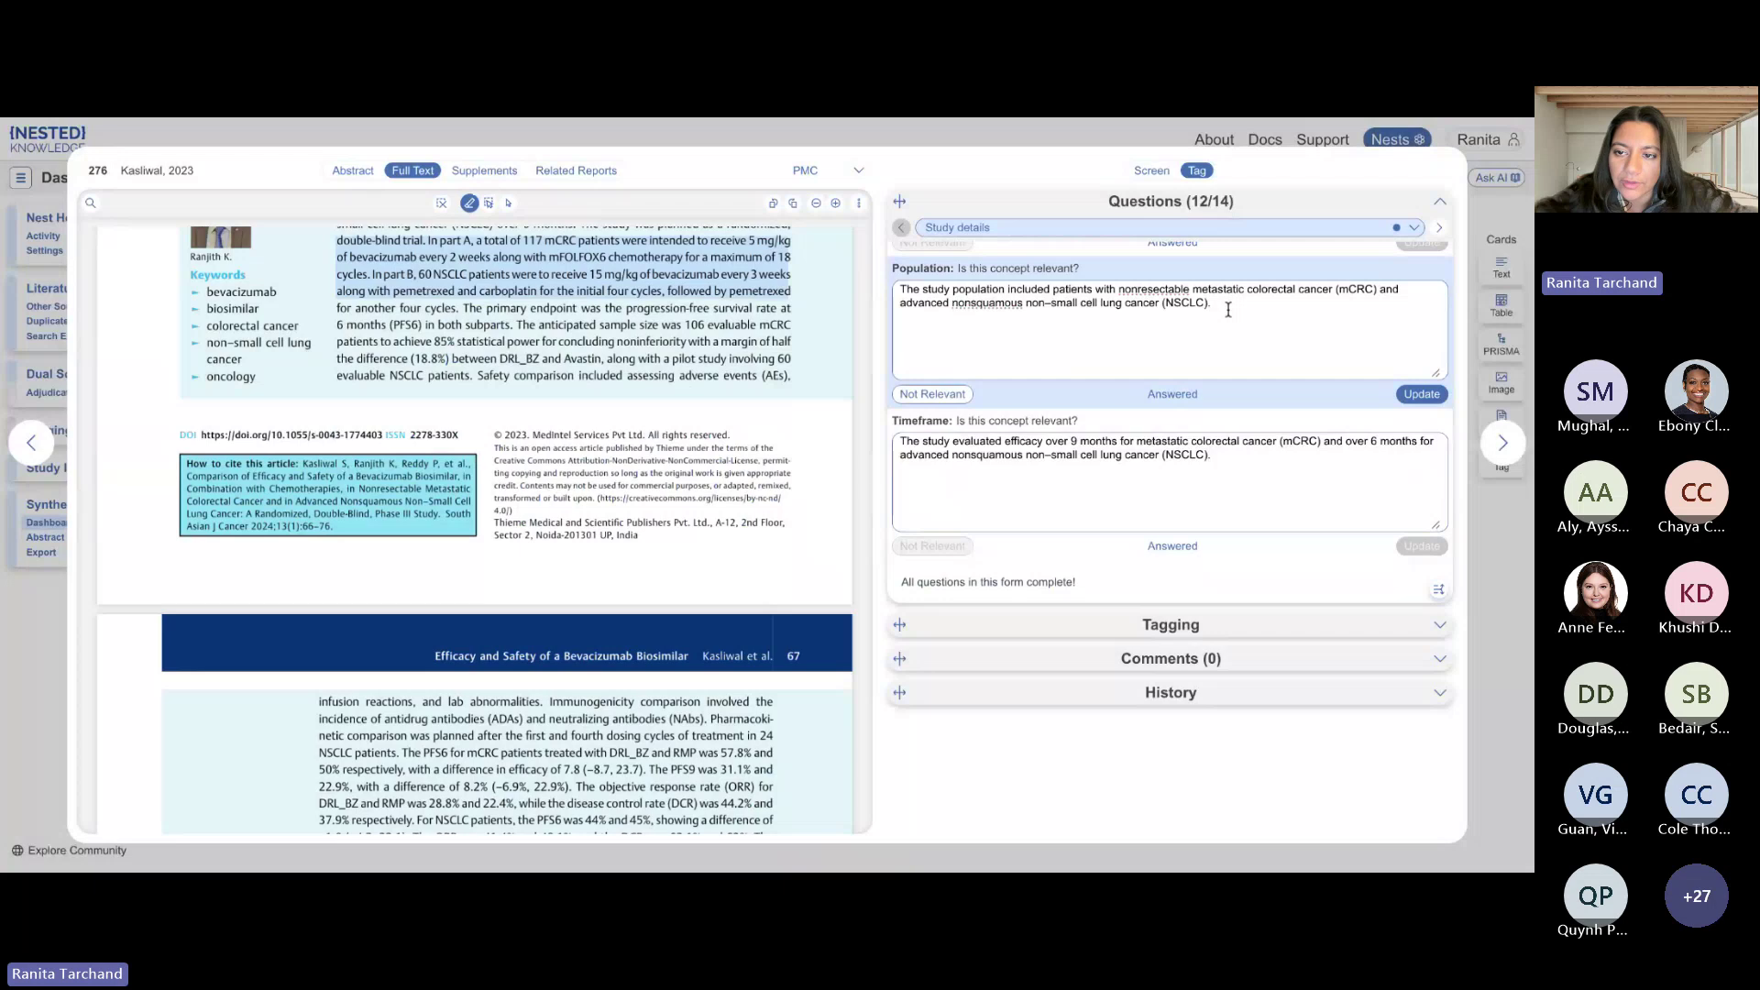
click(1053, 289)
key(BackSpace)
key(BackSpace)
key(BackSpace)
key(BackSpace)
key(BackSpace)
key(BackSpace)
key(BackSpace)
key(BackSpace)
key(BackSpace)
key(BackSpace)
key(BackSpace)
key(BackSpace)
key(BackSpace)
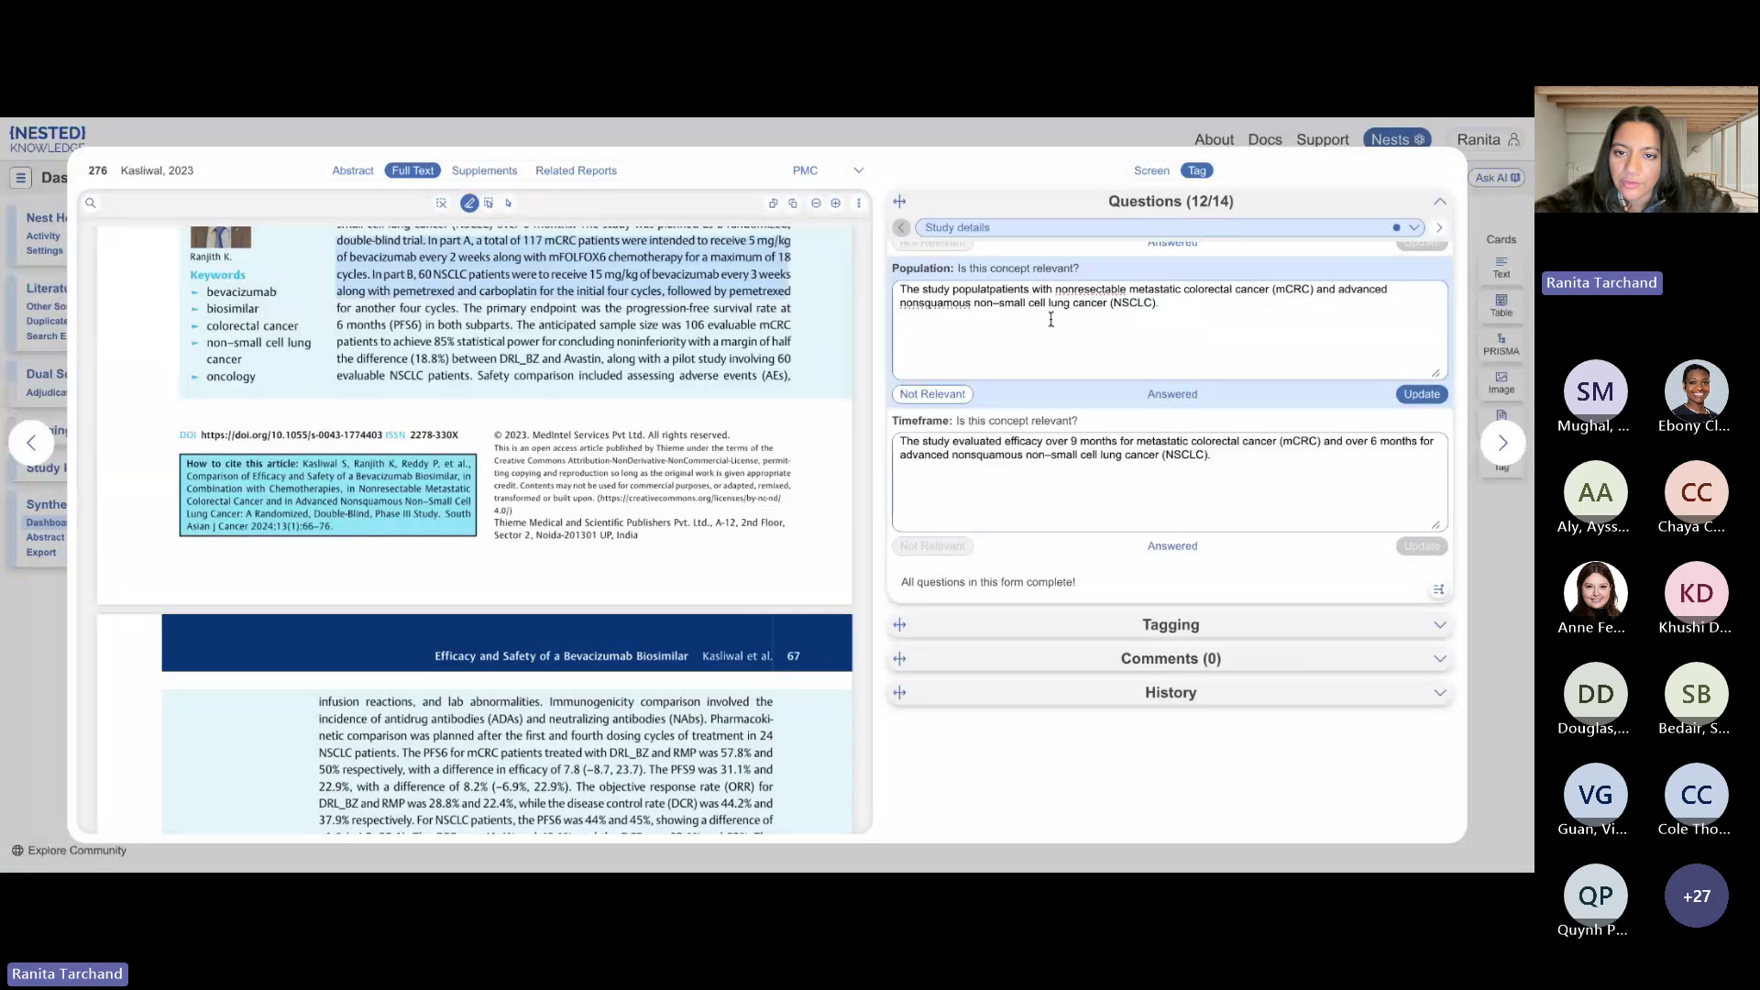
key(BackSpace)
key(BackSpace)
key(BackSpace)
key(BackSpace)
key(BackSpace)
key(BackSpace)
key(BackSpace)
key(BackSpace)
key(BackSpace)
key(BackSpace)
key(BackSpace)
key(BackSpace)
key(BackSpace)
key(BackSpace)
key(BackSpace)
key(BackSpace)
key(BackSpace)
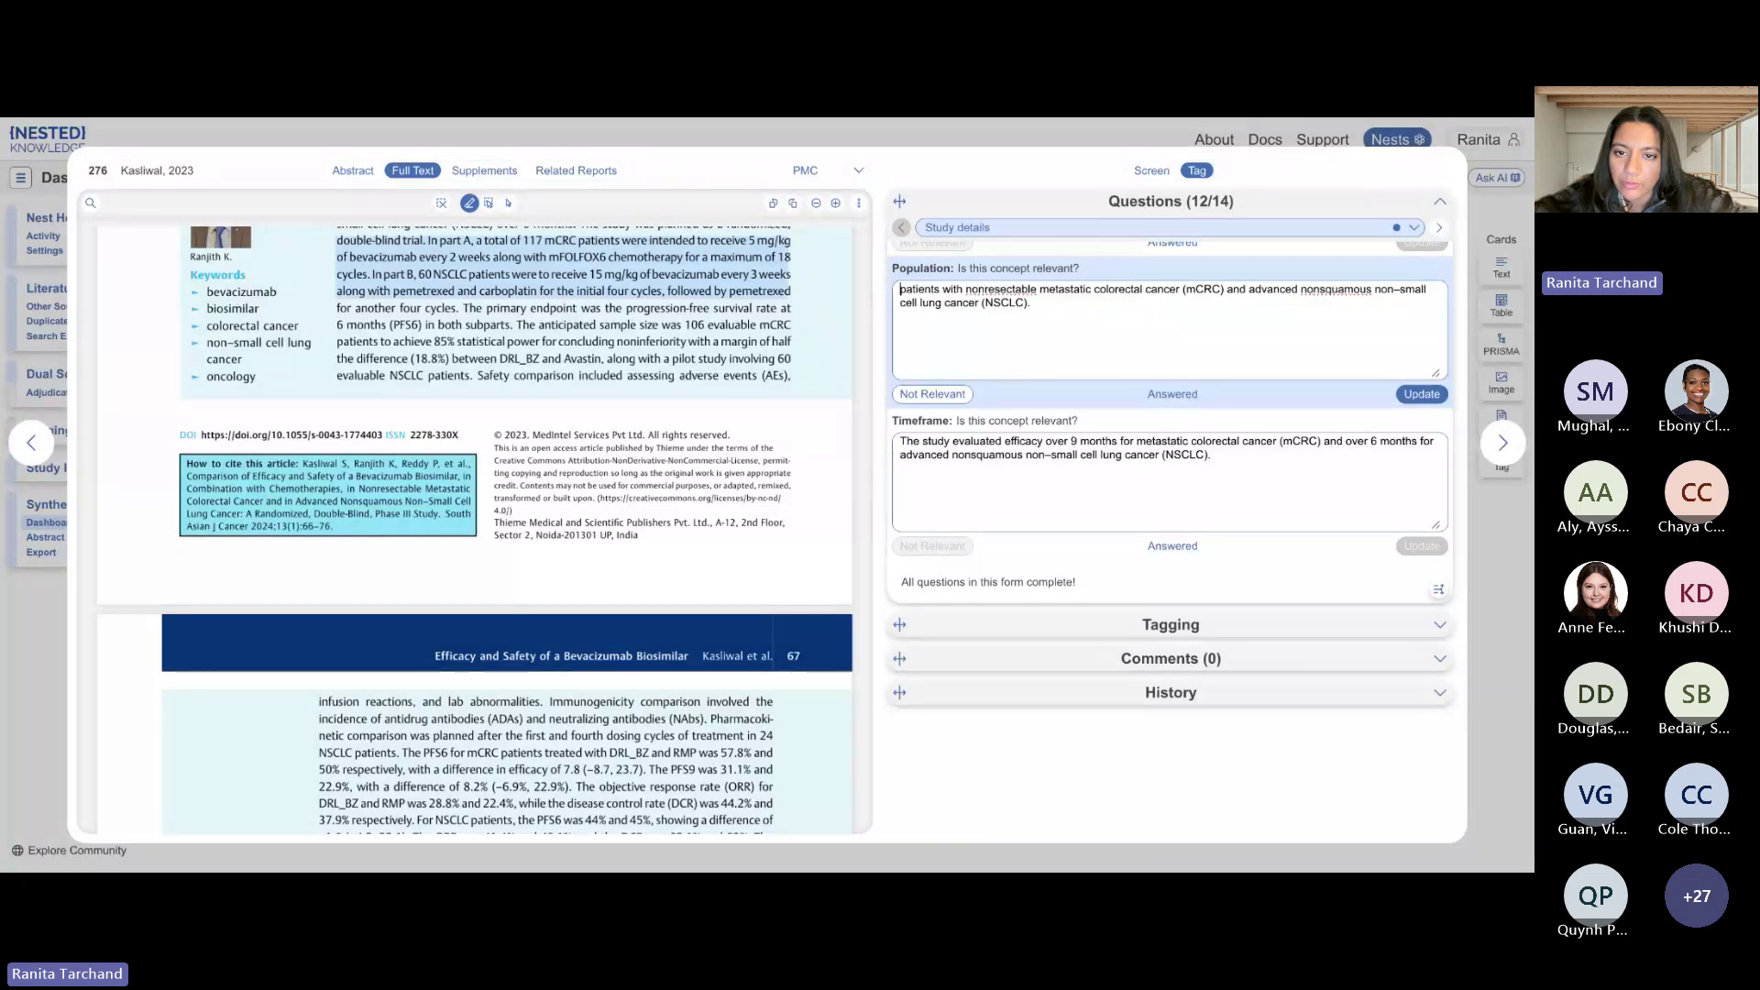
click(1420, 394)
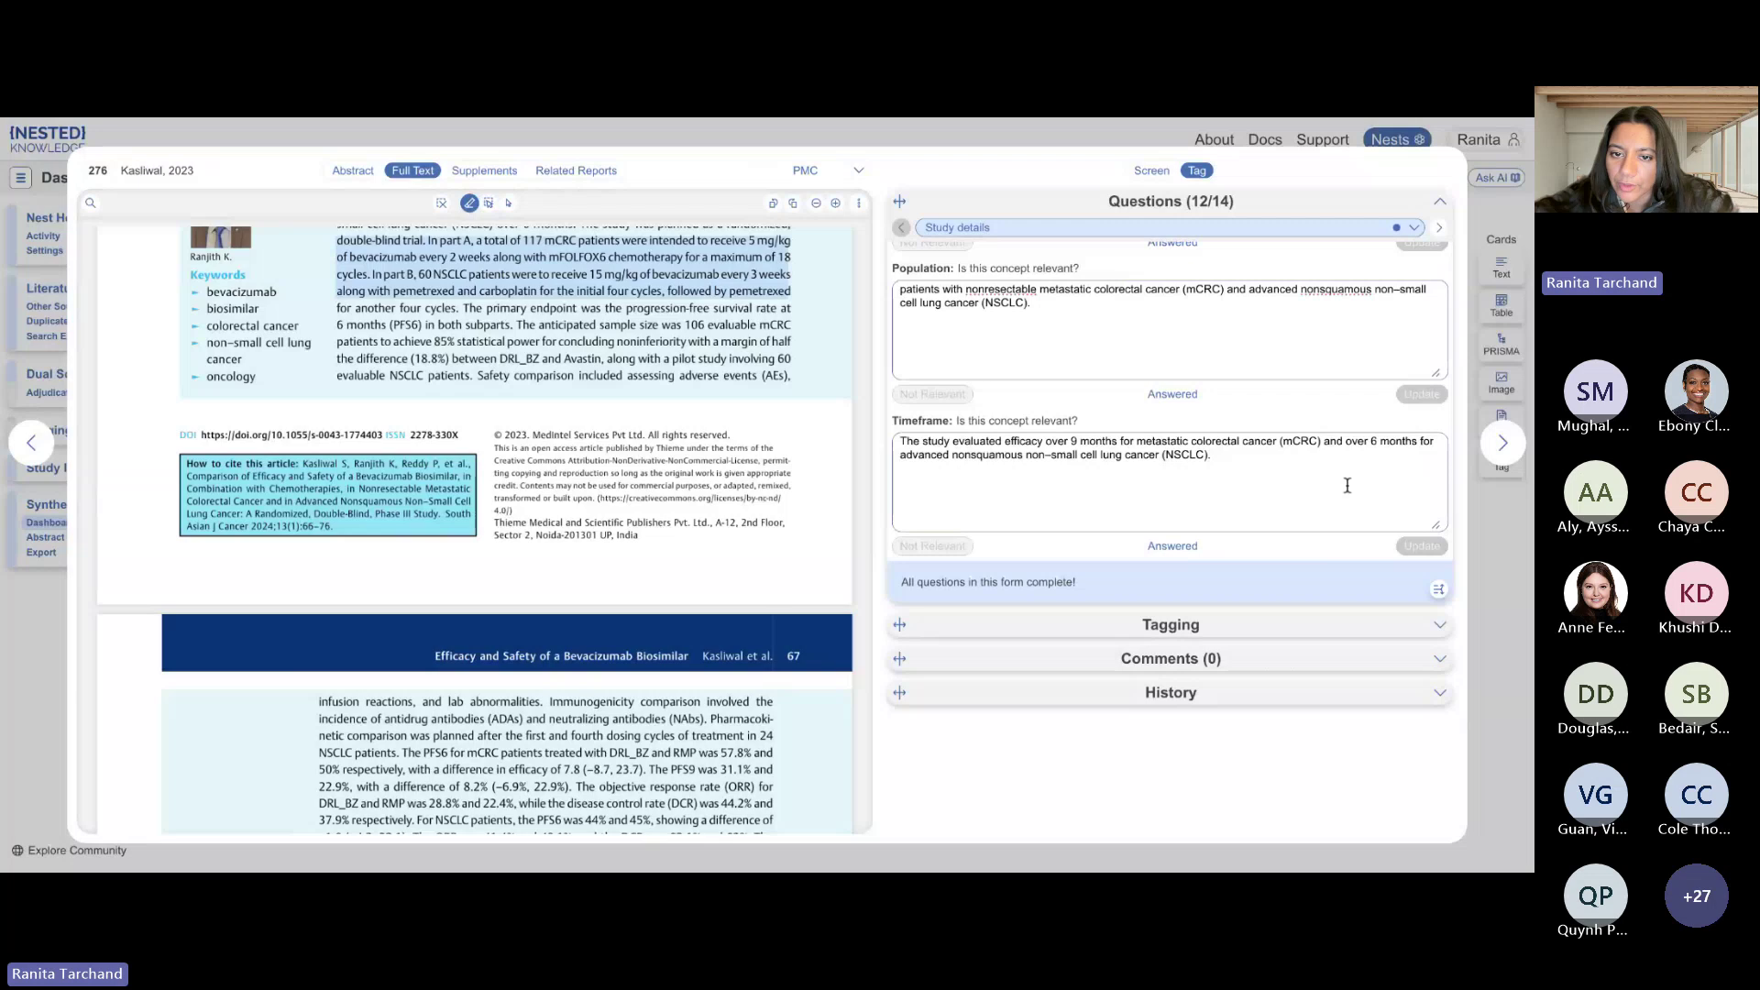
scroll(1191, 413, up, 1)
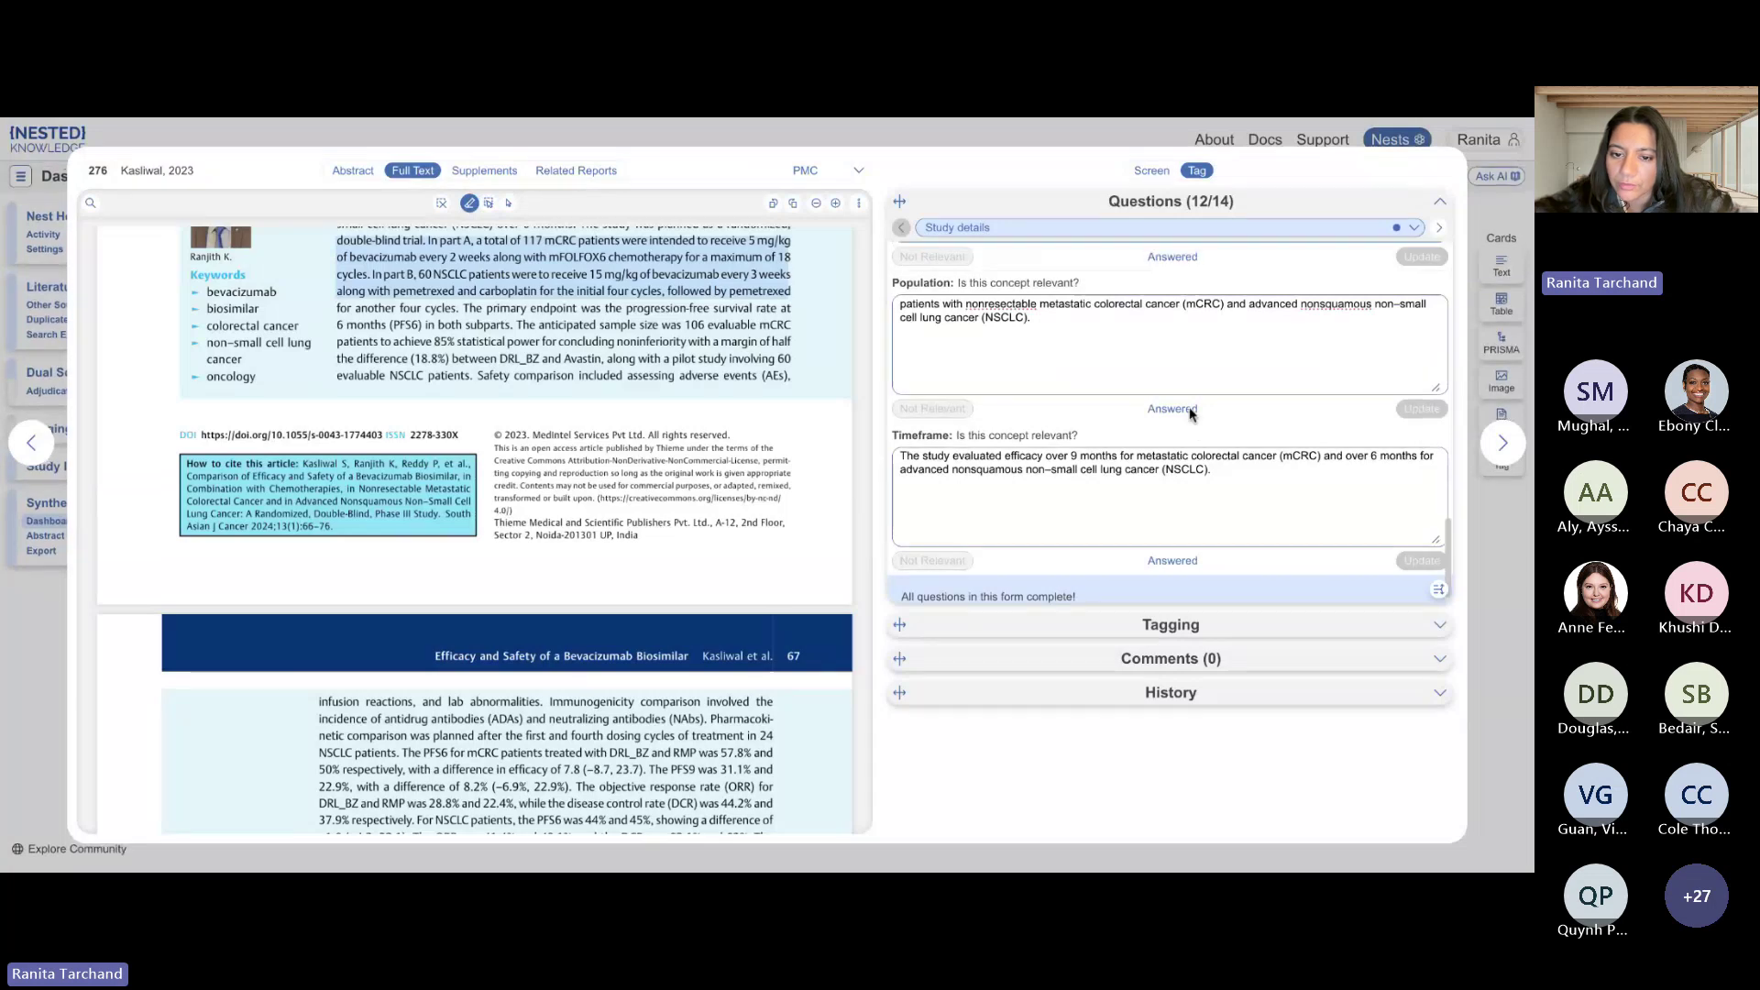
scroll(1189, 413, up, 3)
key(Escape)
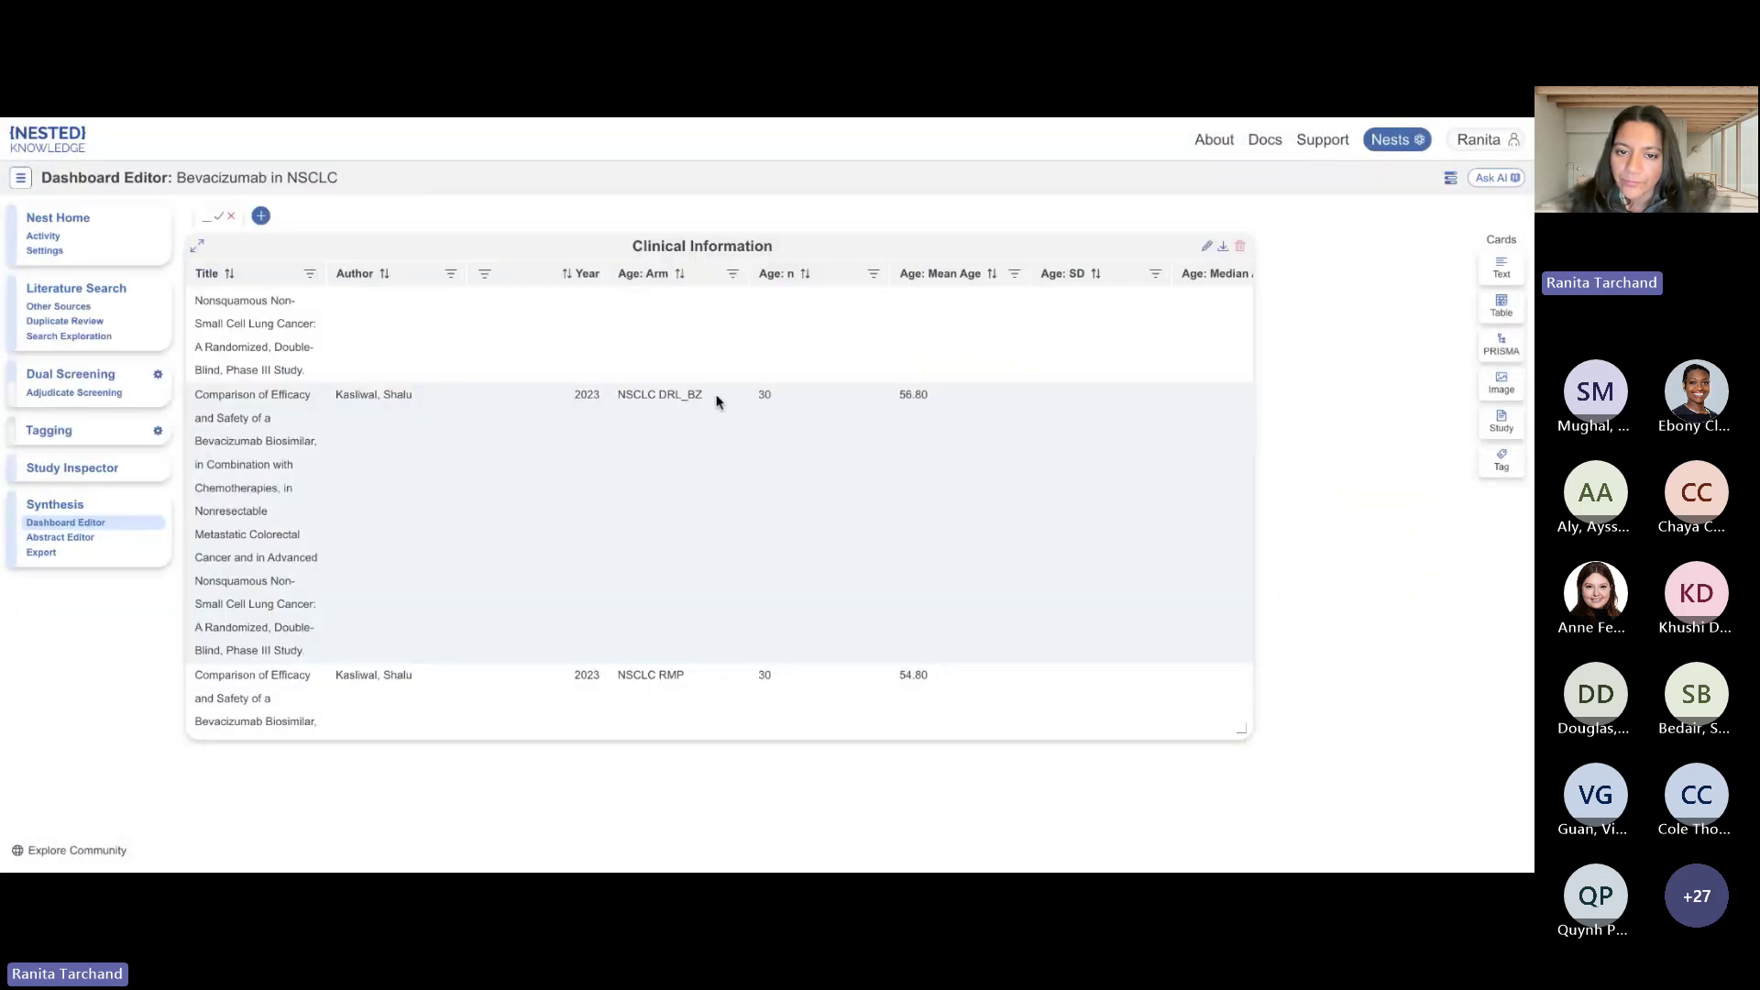
Browse the remaining Clinical Information rows, comparing the Age values of the IMpower151 trial arms and checking the last studies in the table.
scroll(656, 596, down, 10)
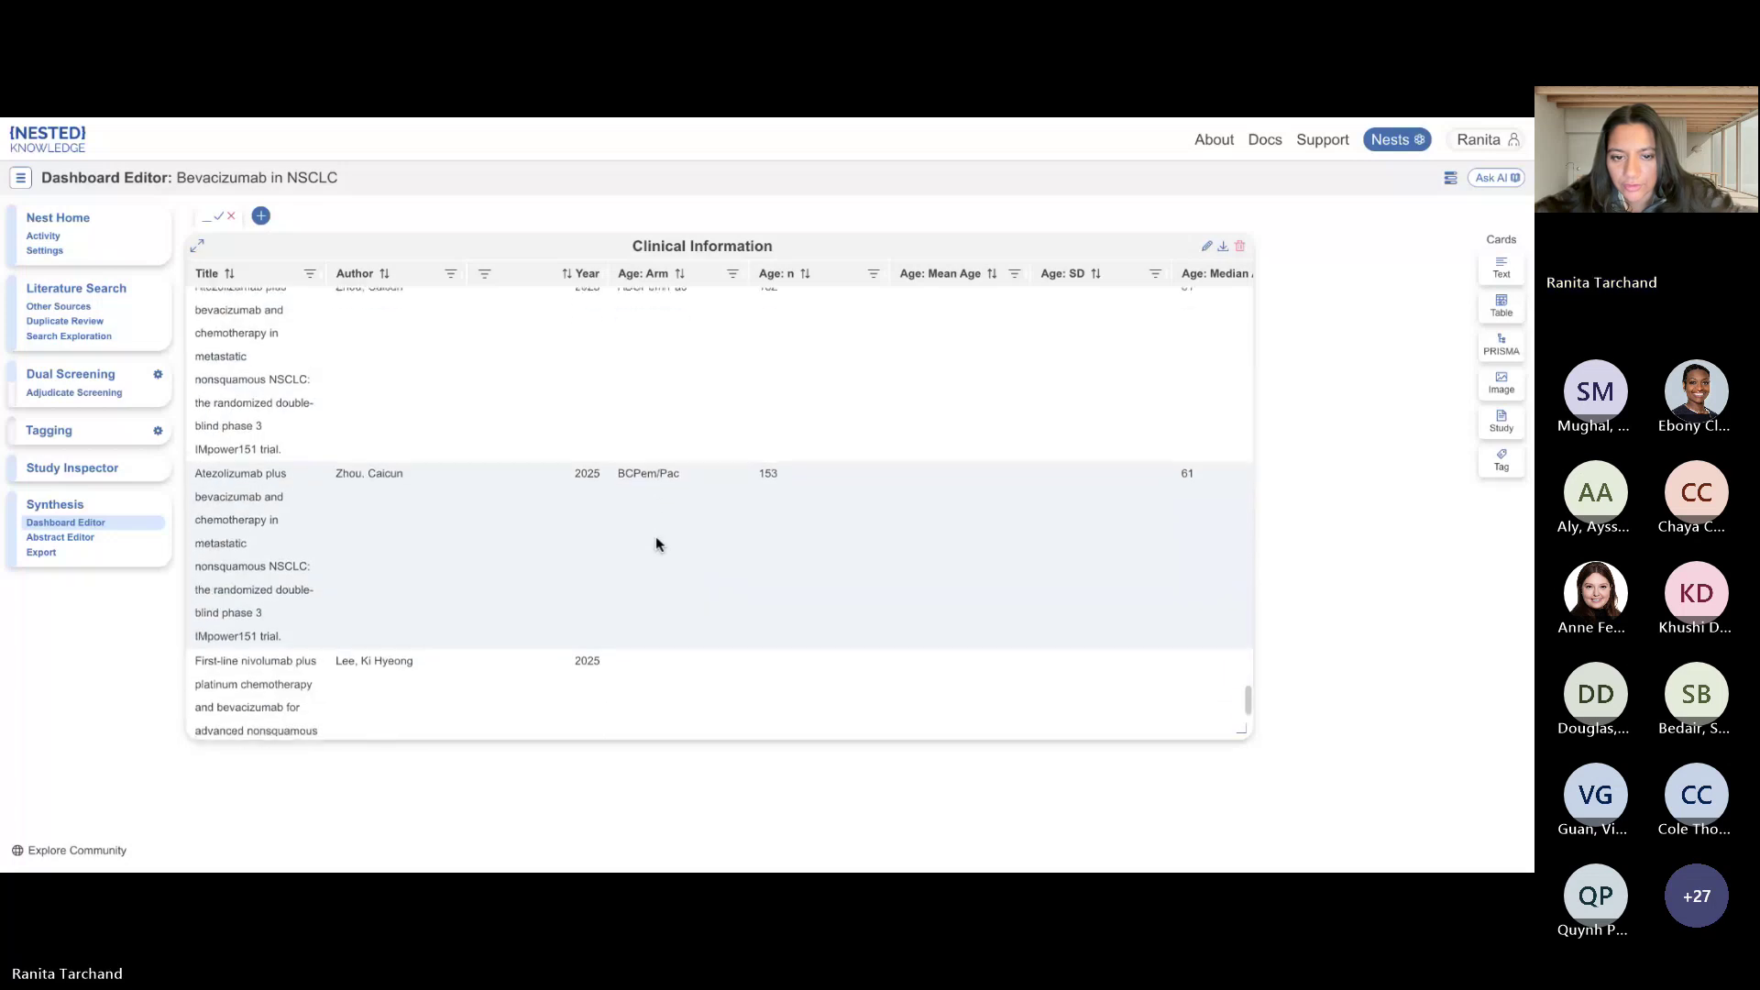
scroll(656, 541, up, 2)
scroll(724, 513, right, 2)
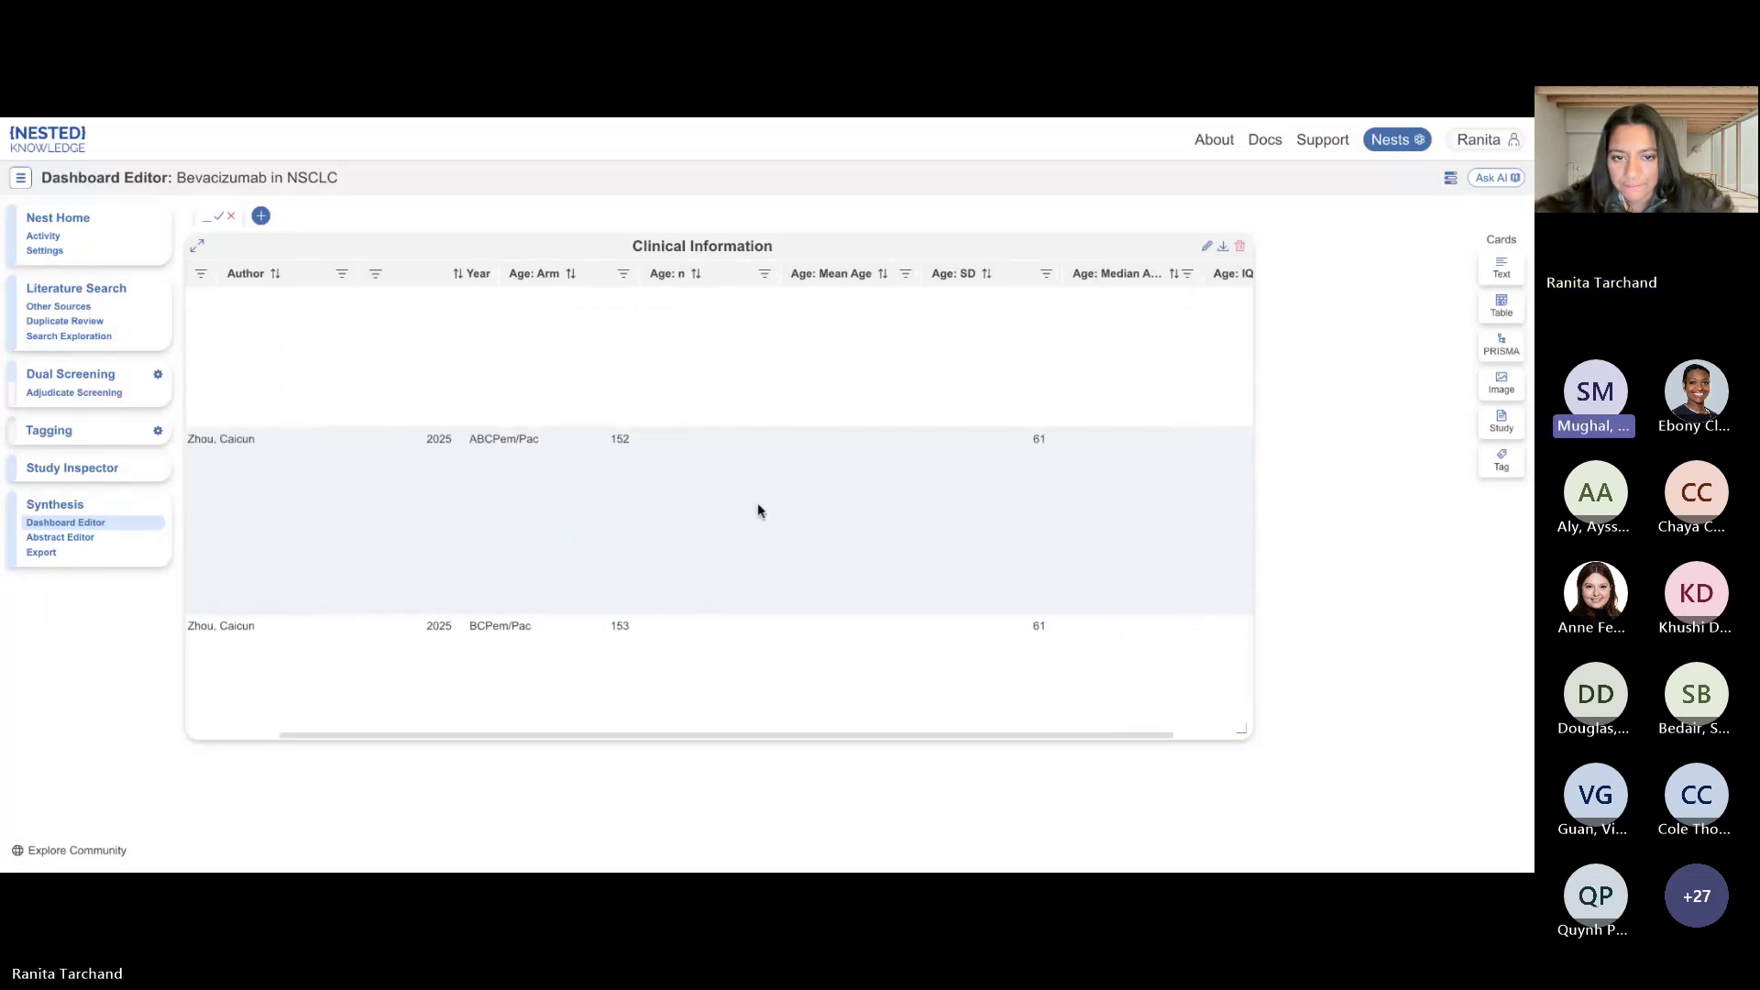
scroll(757, 510, left, 2)
scroll(757, 507, down, 4)
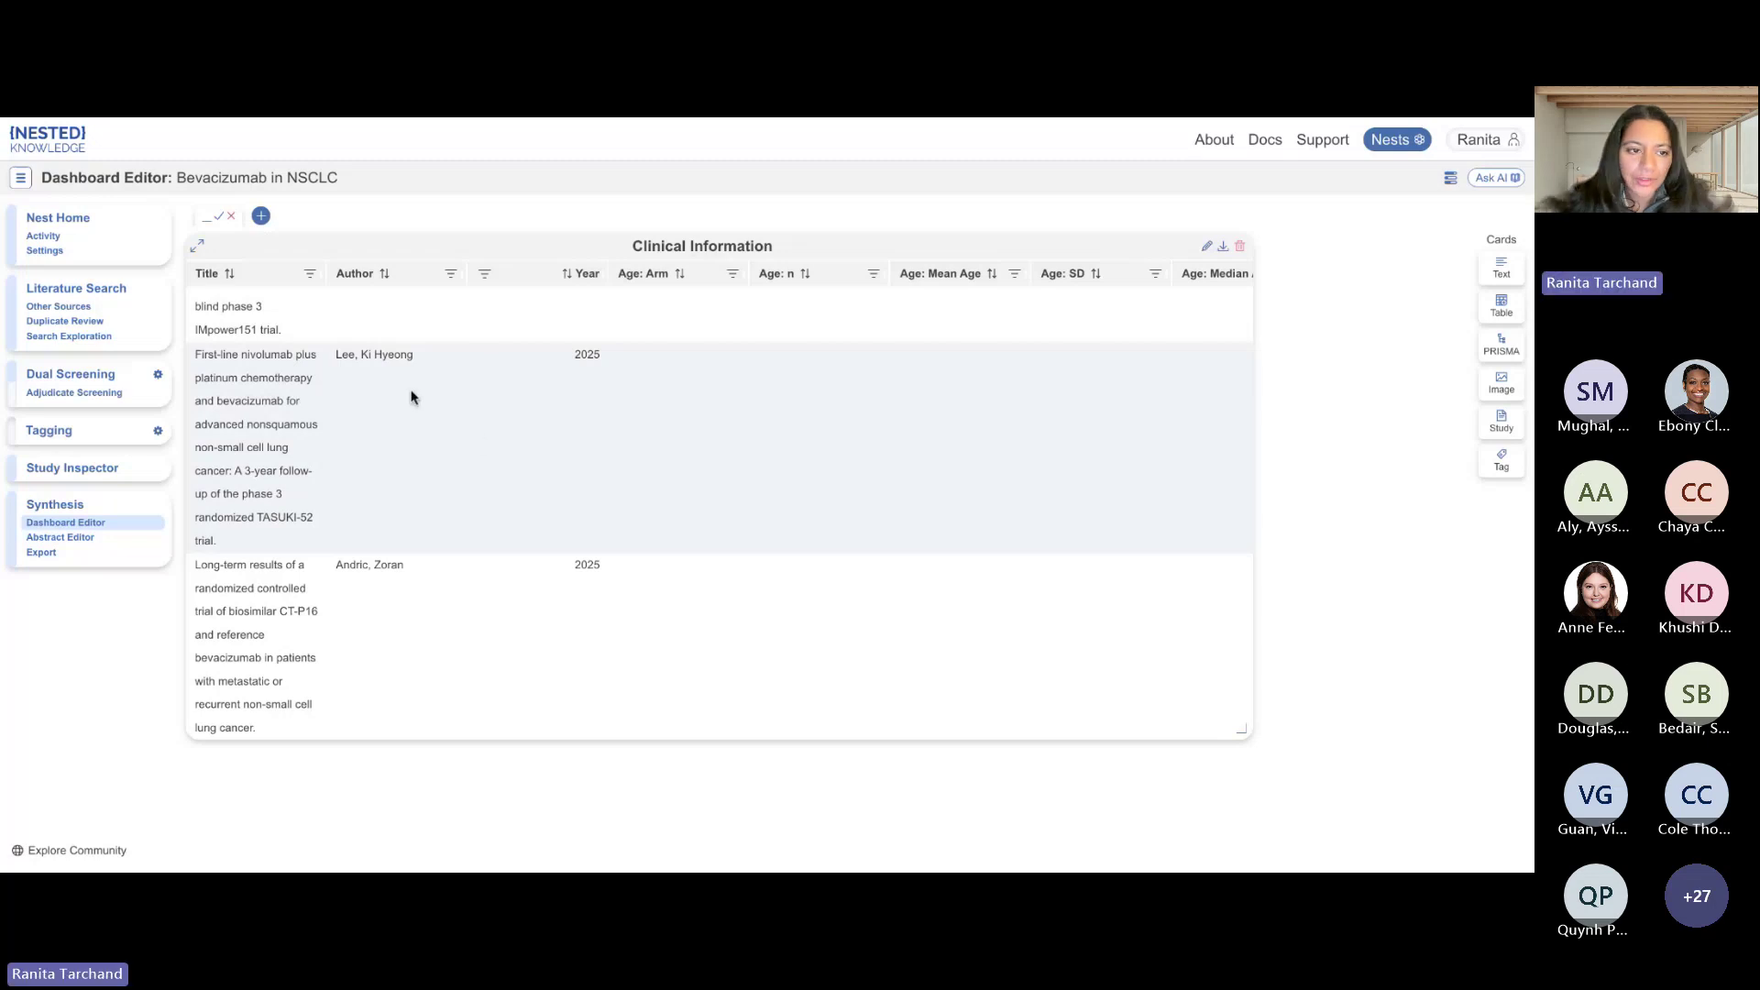
In the tagging configuration, apply the Core Smart Tags Study Type, Study Size and Study Location, leaving out PICOs.
click(158, 433)
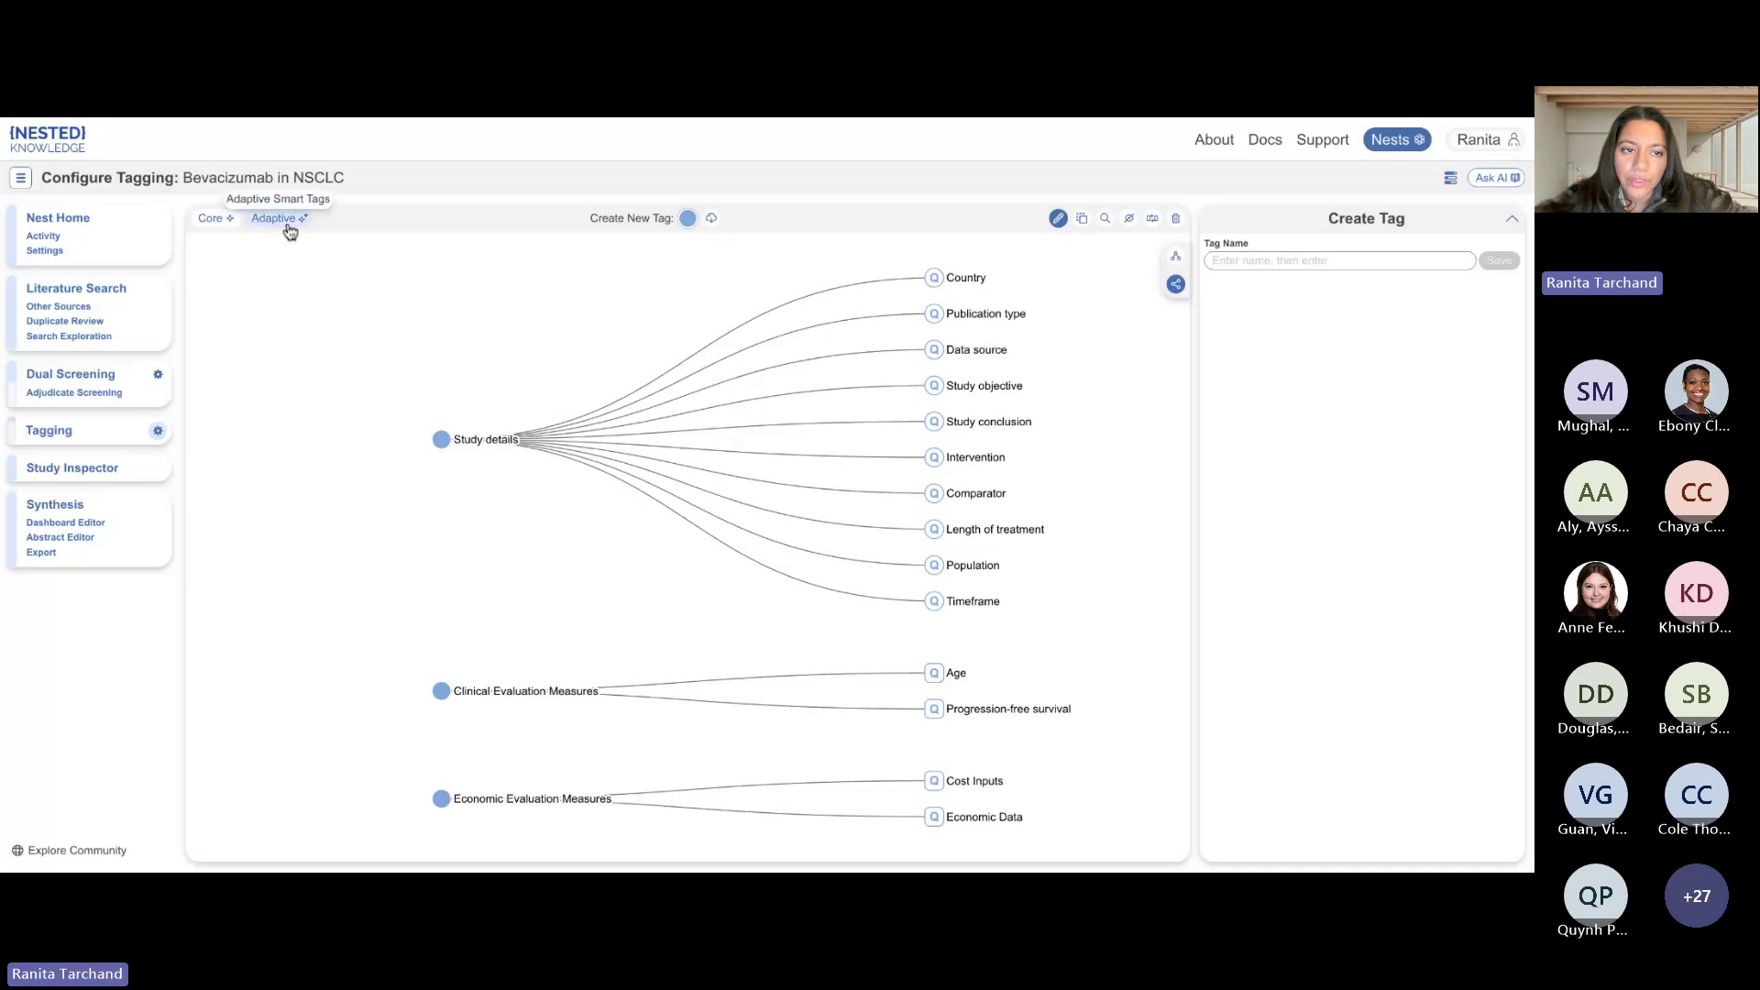
click(227, 224)
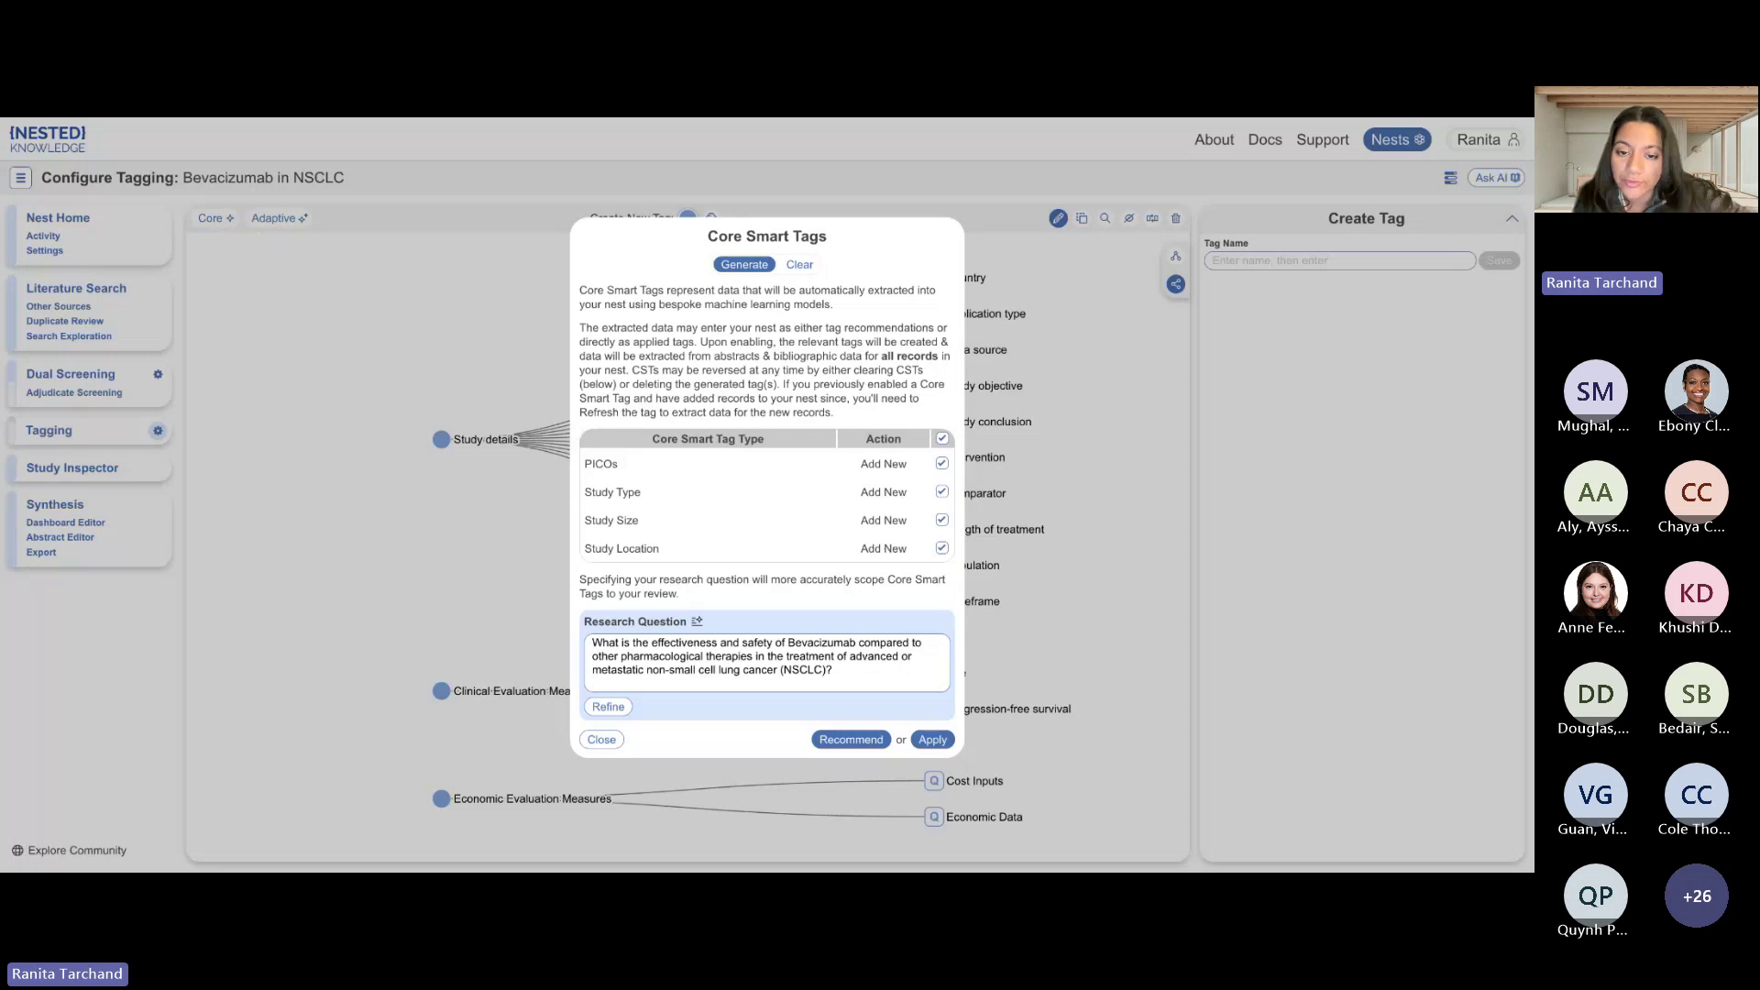
click(941, 464)
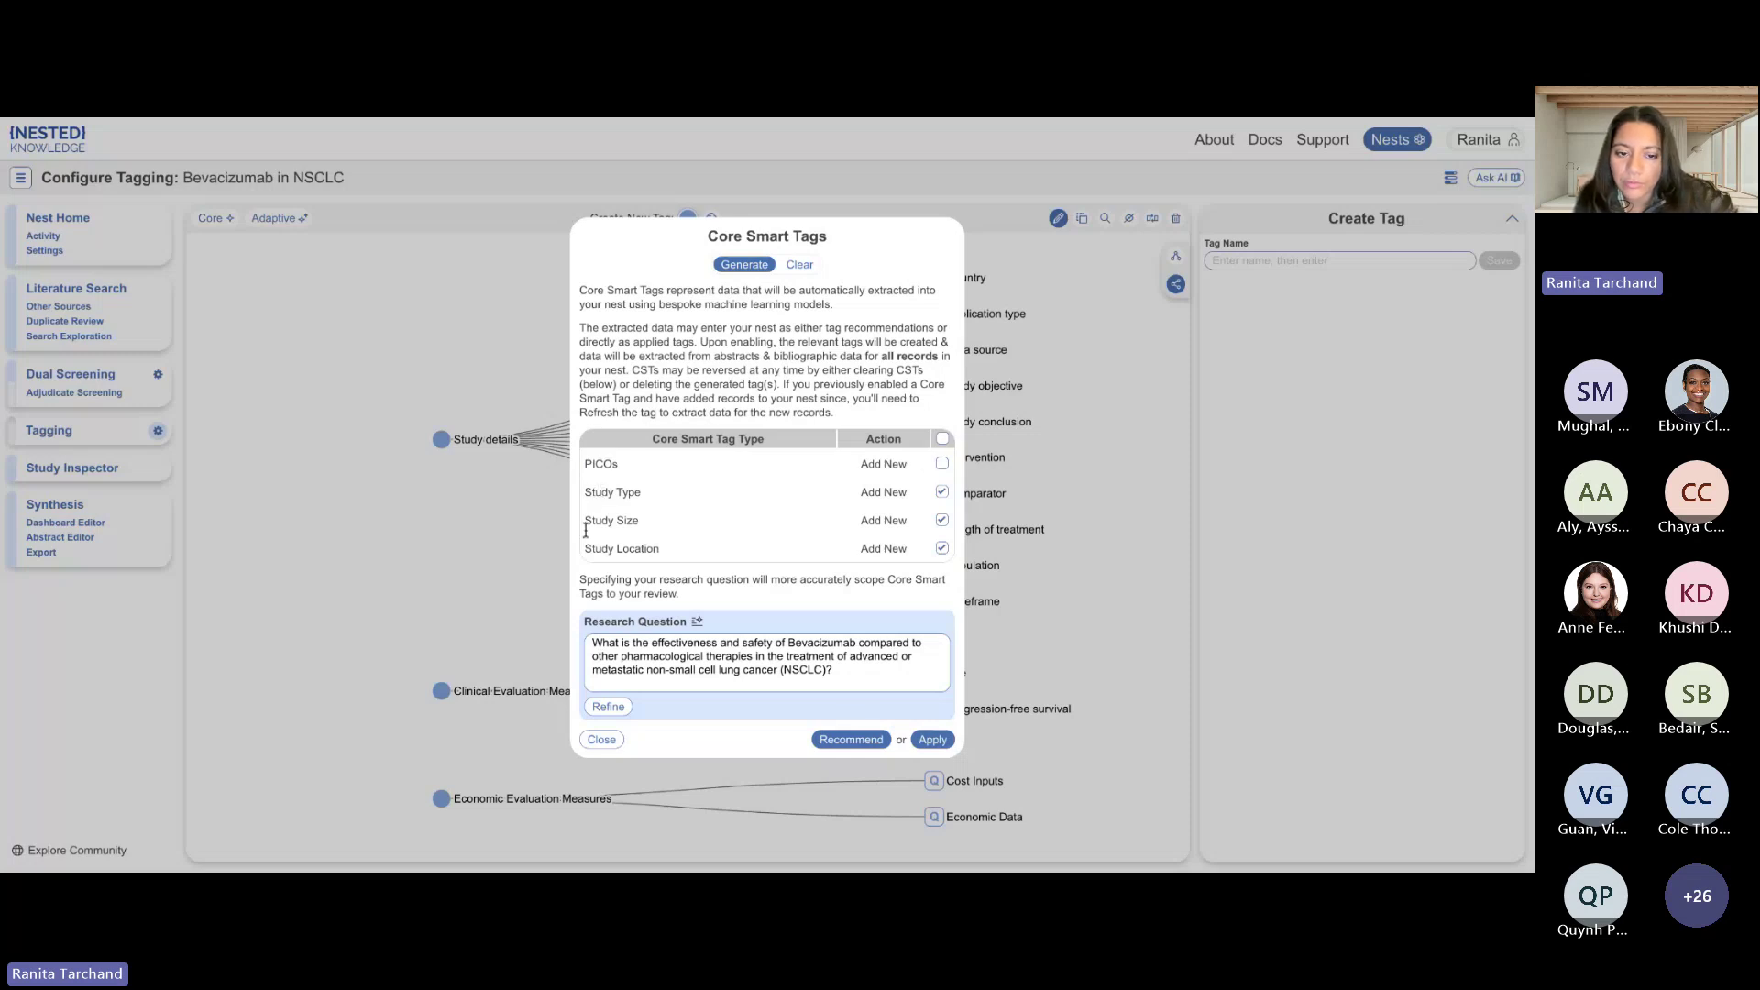
click(941, 741)
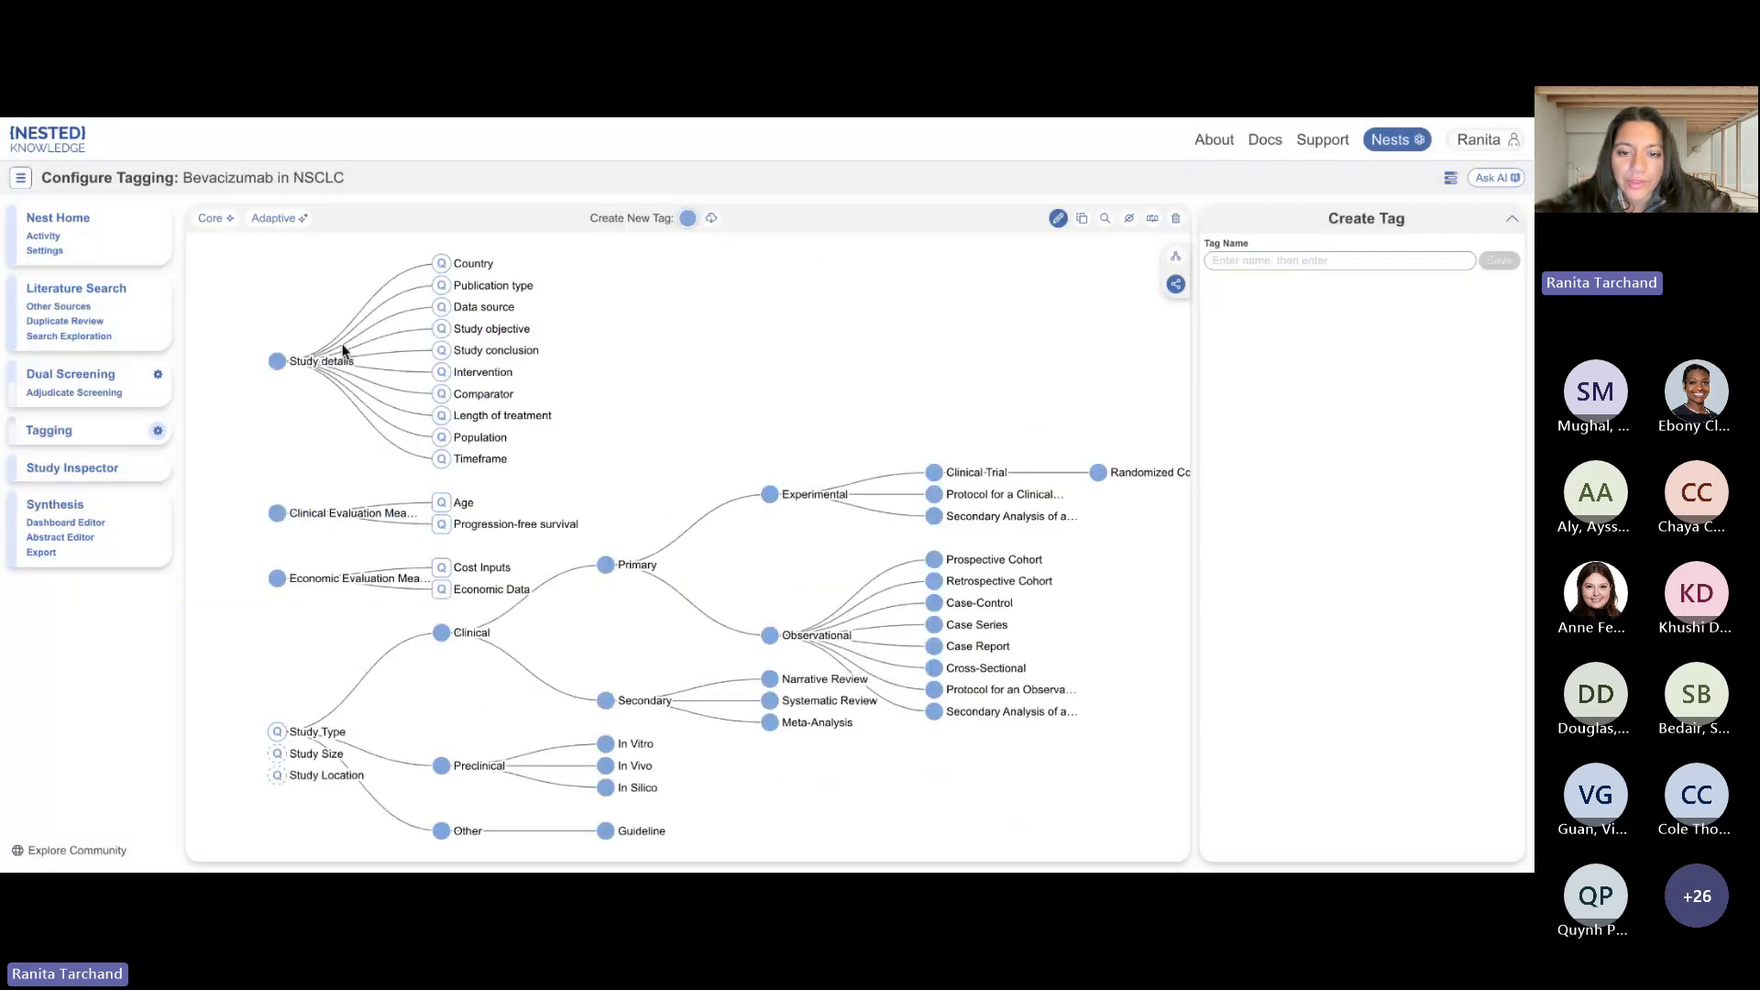
Review the generation options for Core Smart Tags and for Adaptive Smart Tags, closing each without generating anything.
click(214, 220)
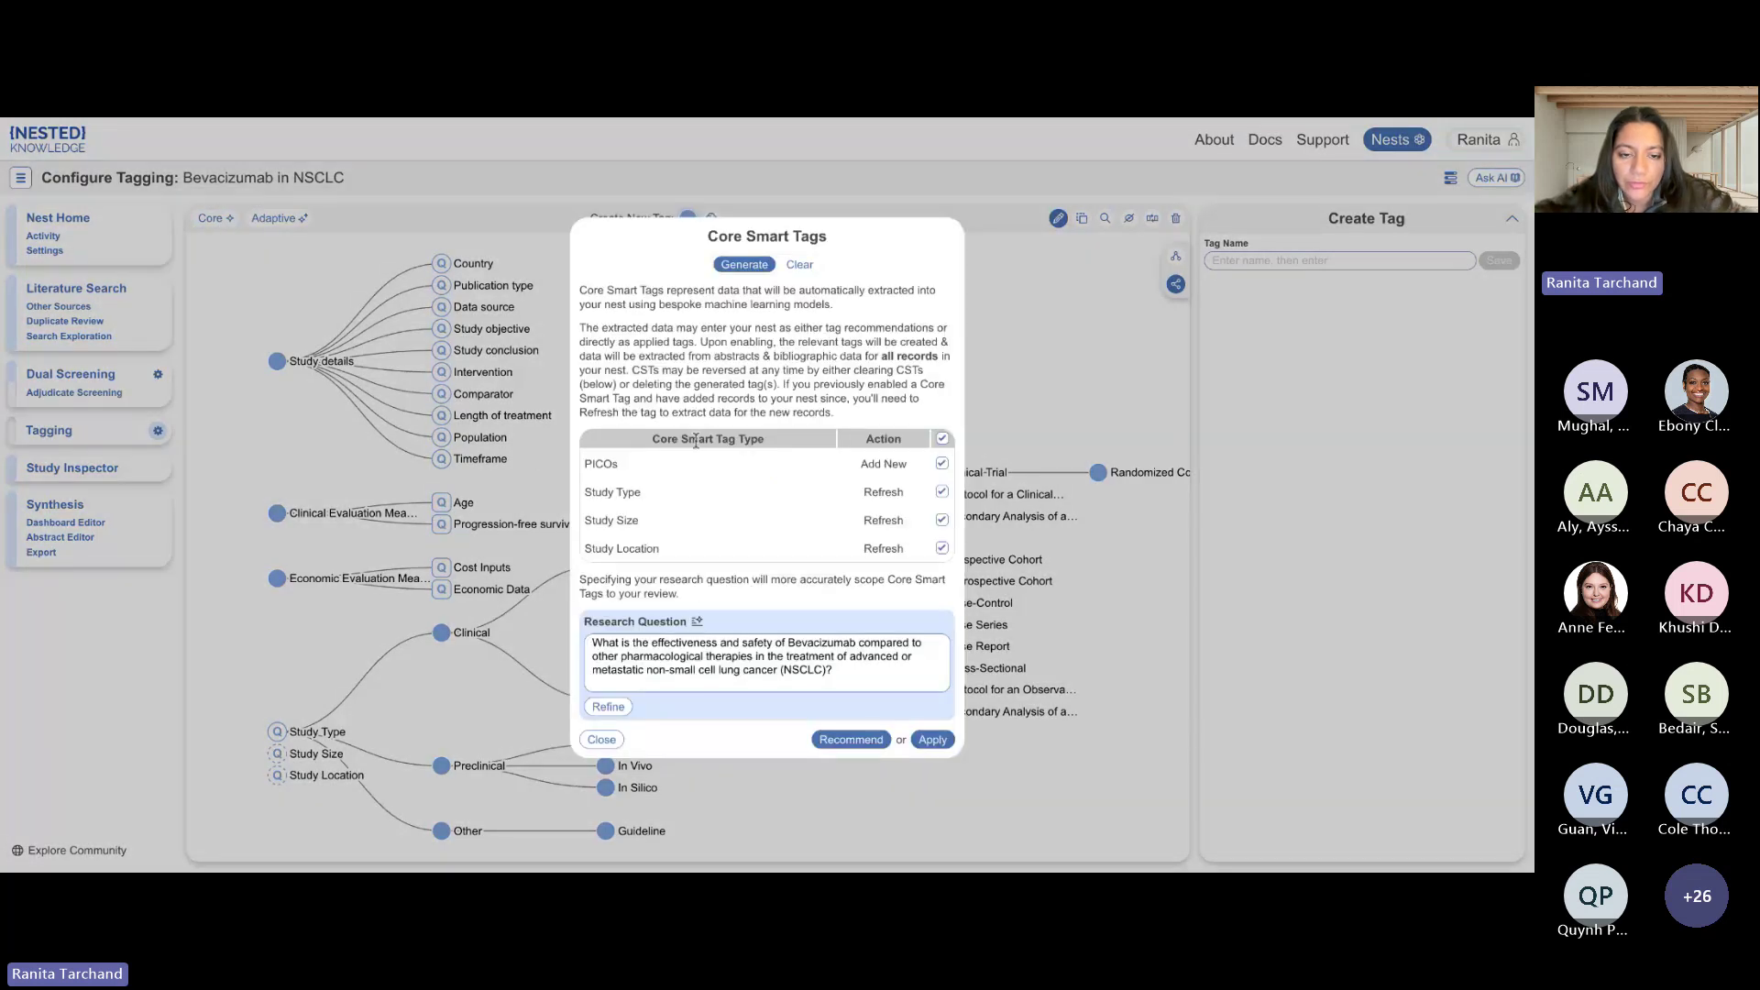
click(350, 271)
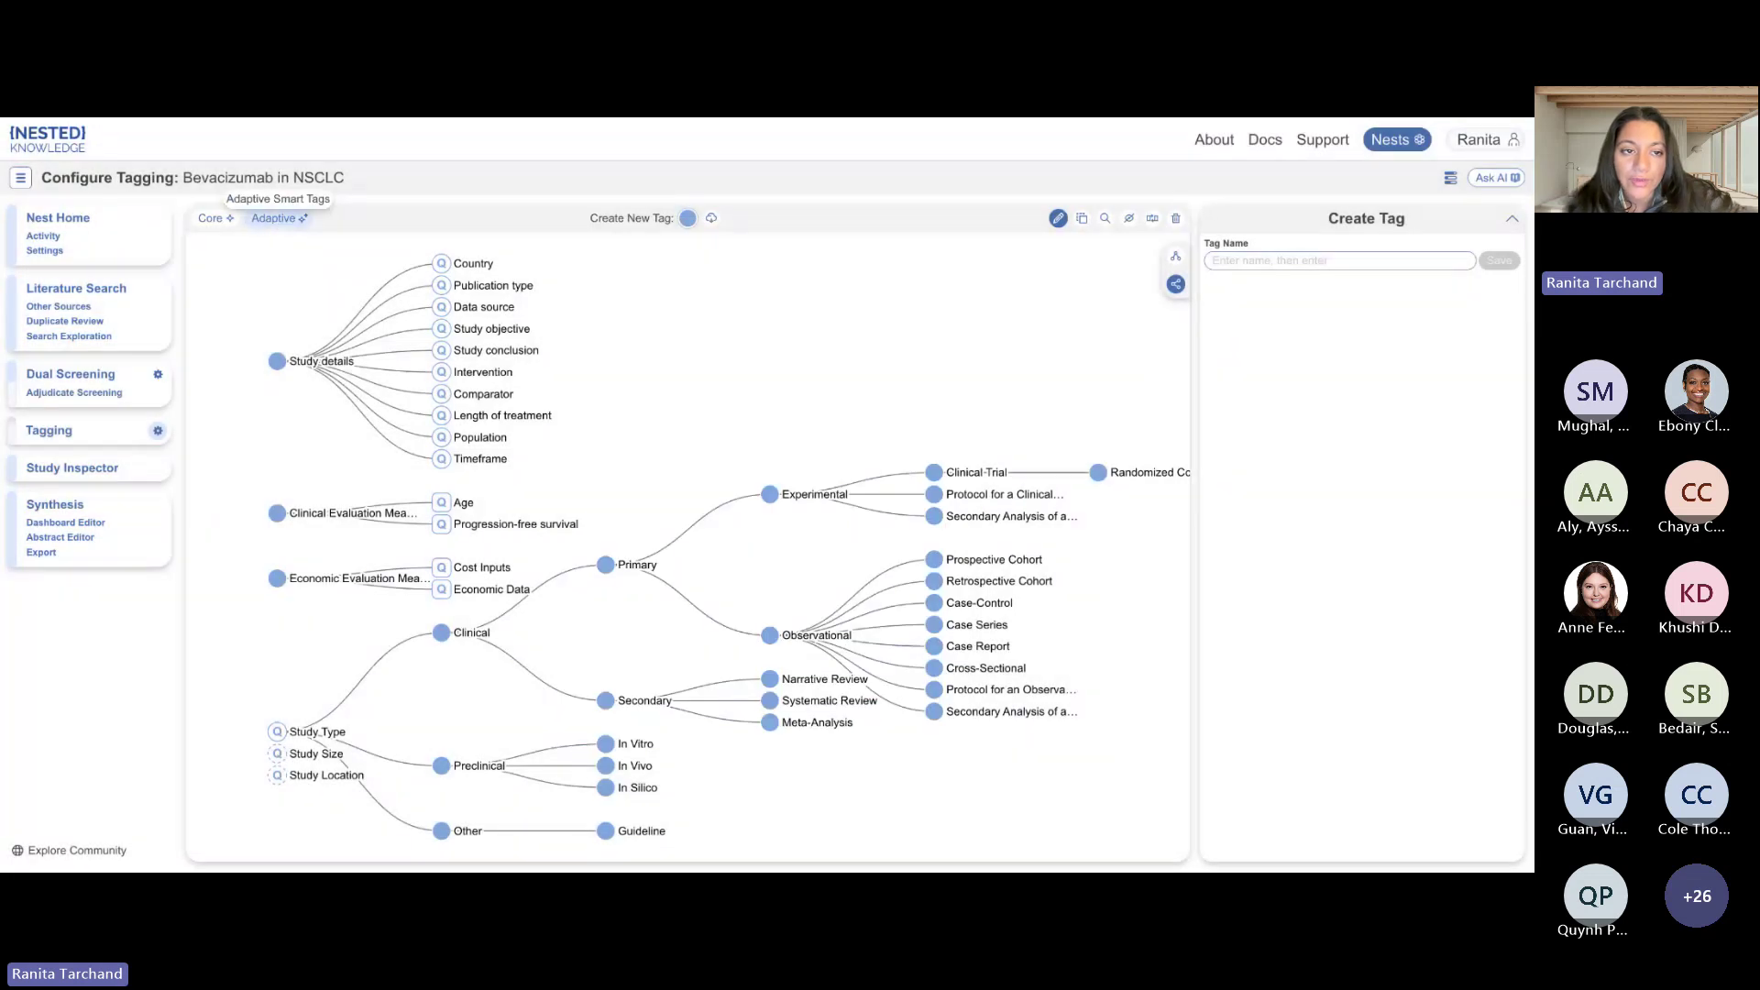
click(275, 218)
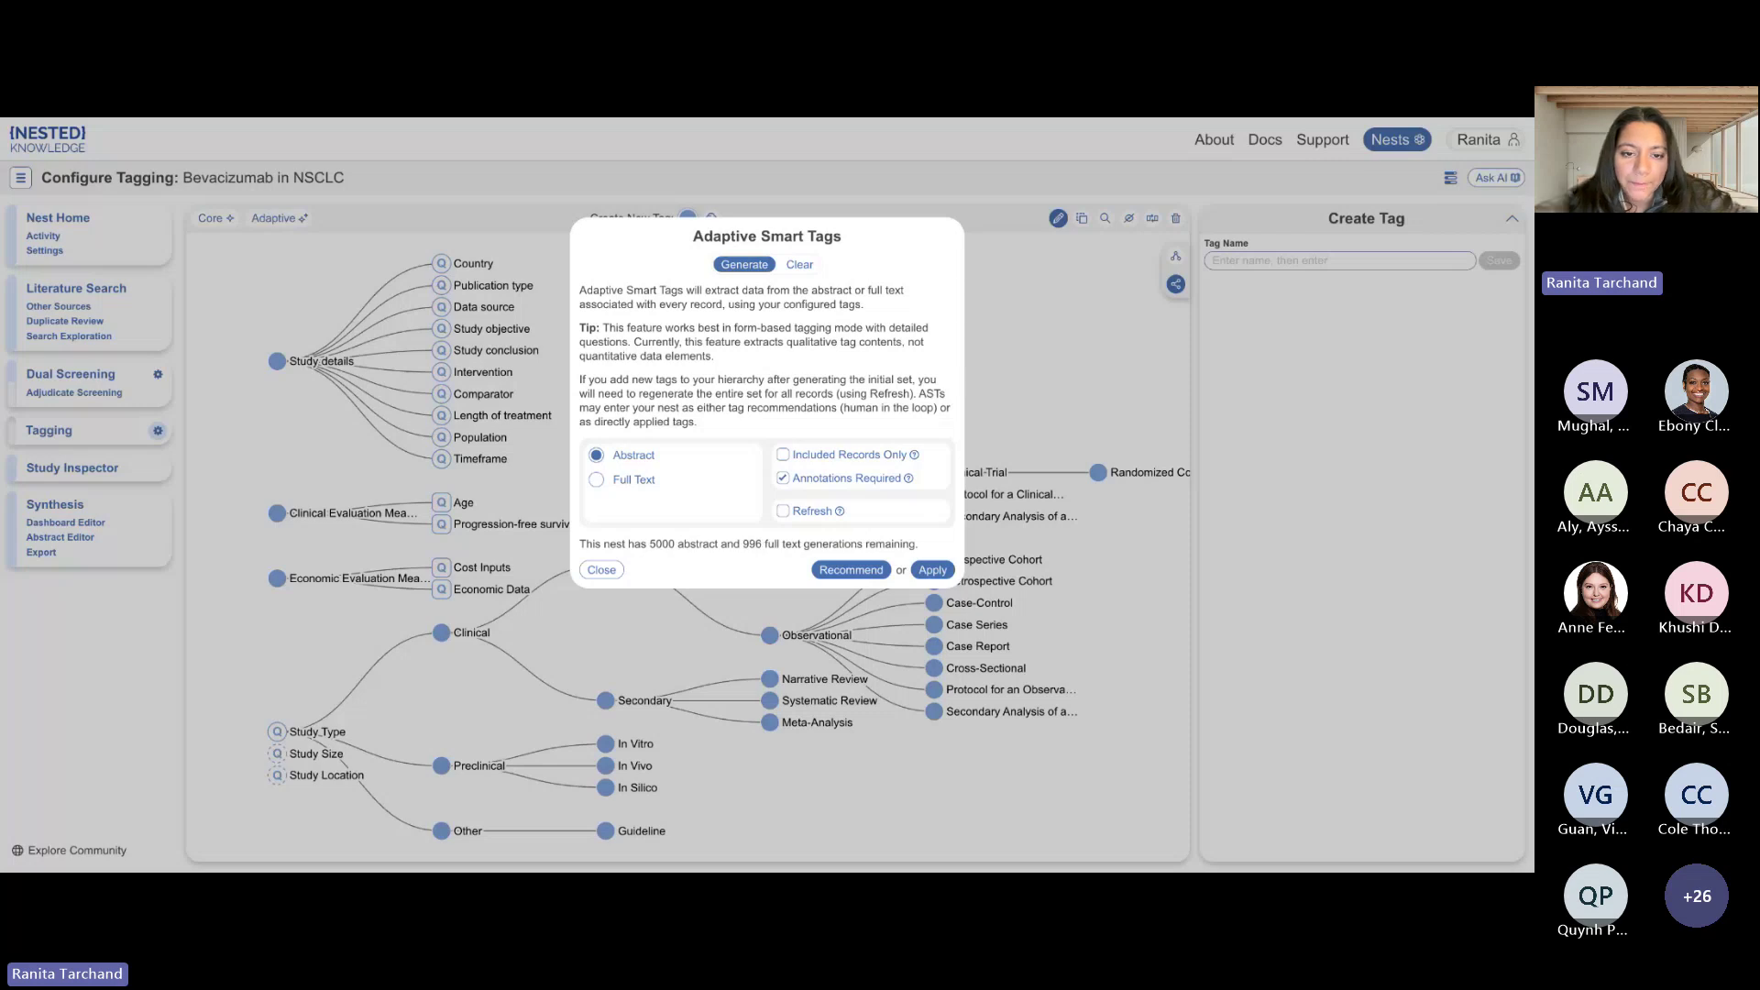
click(299, 322)
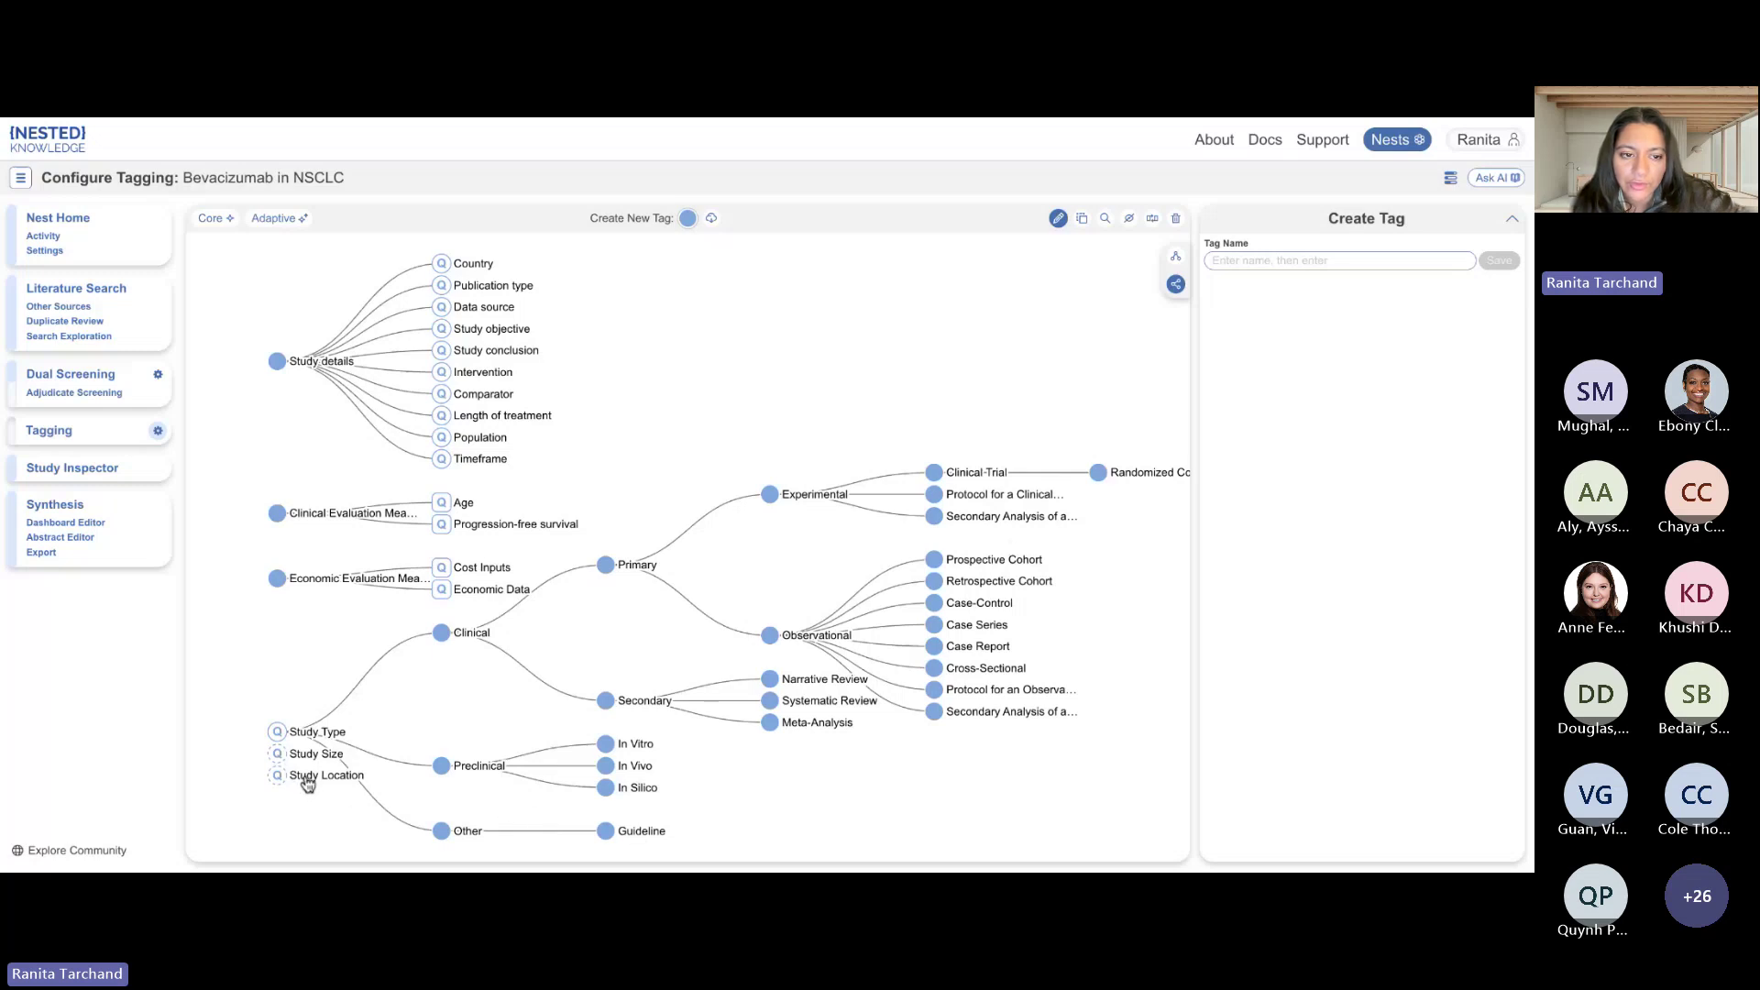
Check the study's Study Location and Study Type answers in Tagging, including the source text behind Randomized Controlled Trial.
click(45, 444)
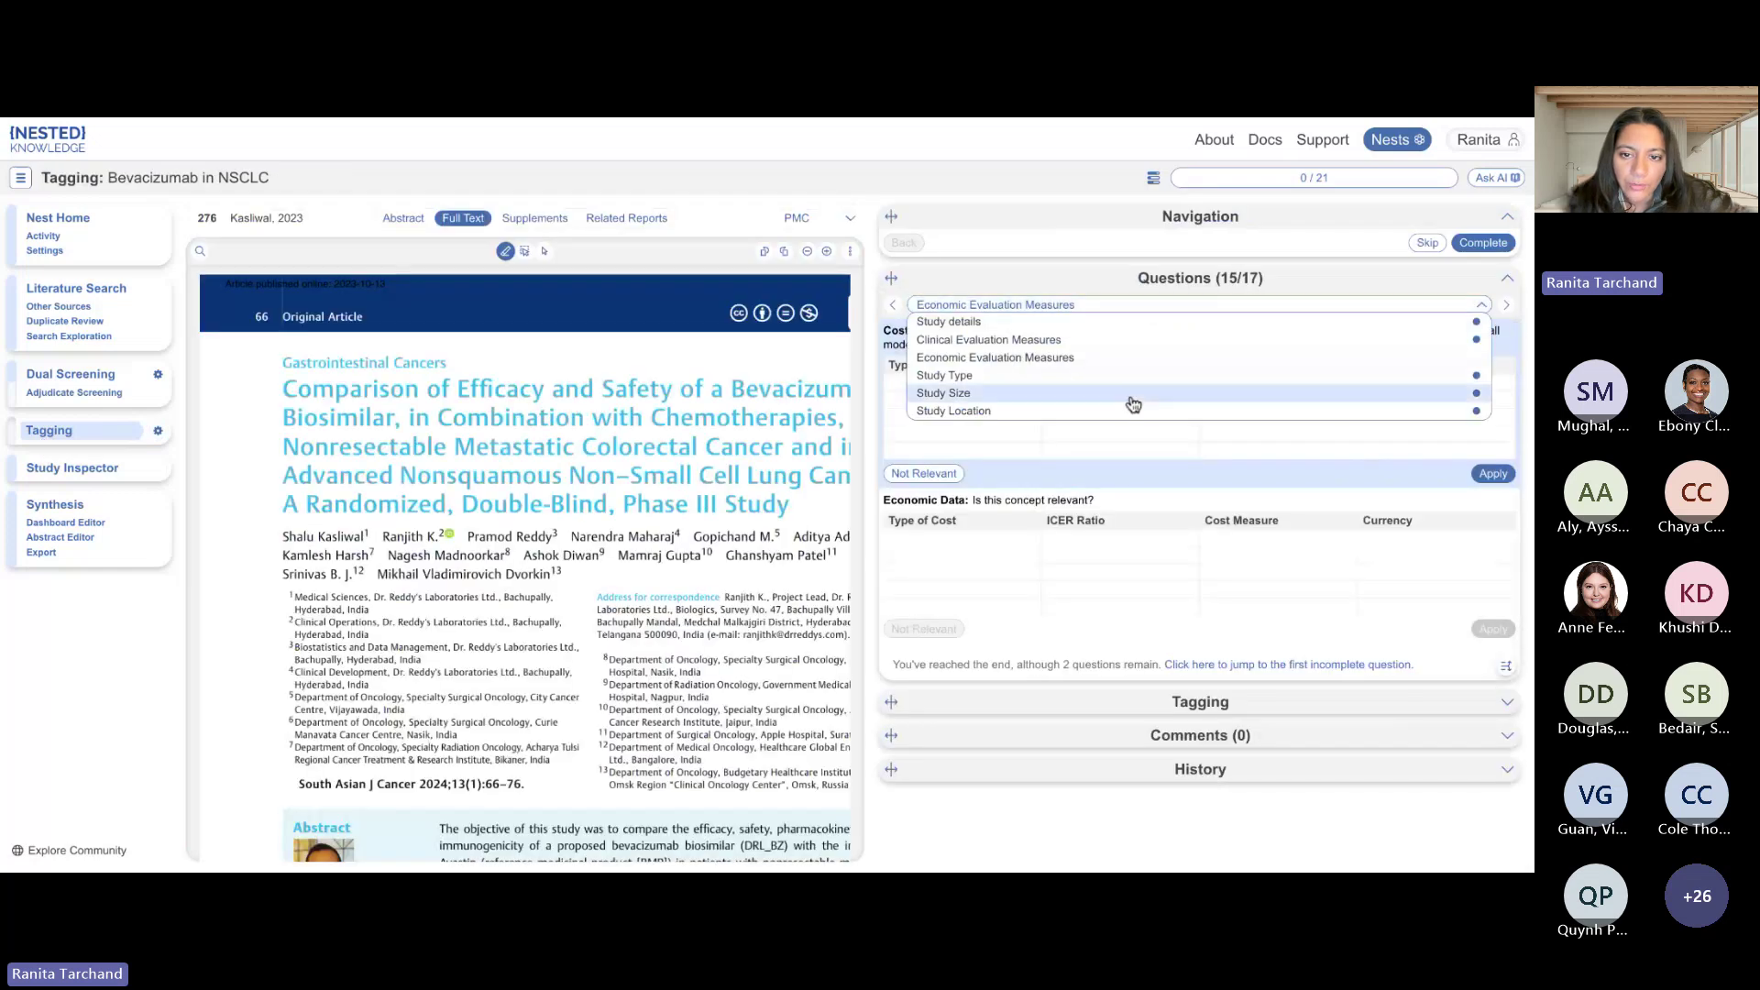
click(1131, 414)
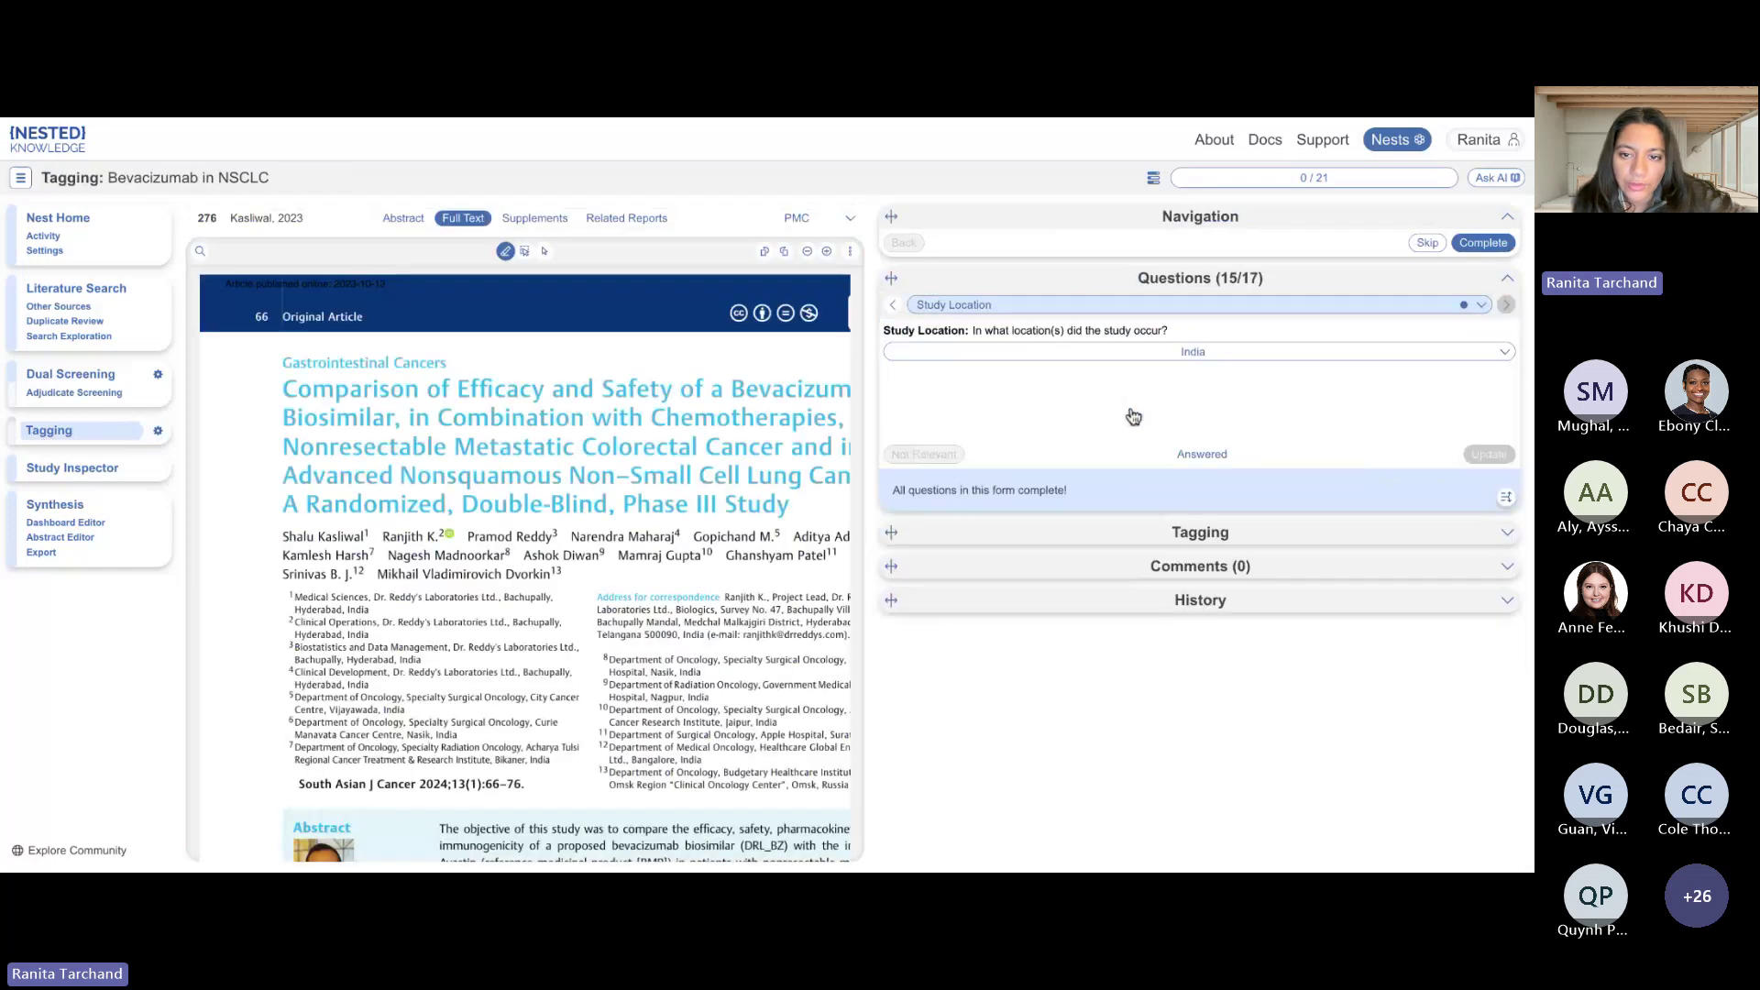
click(1108, 364)
click(1108, 359)
click(1115, 312)
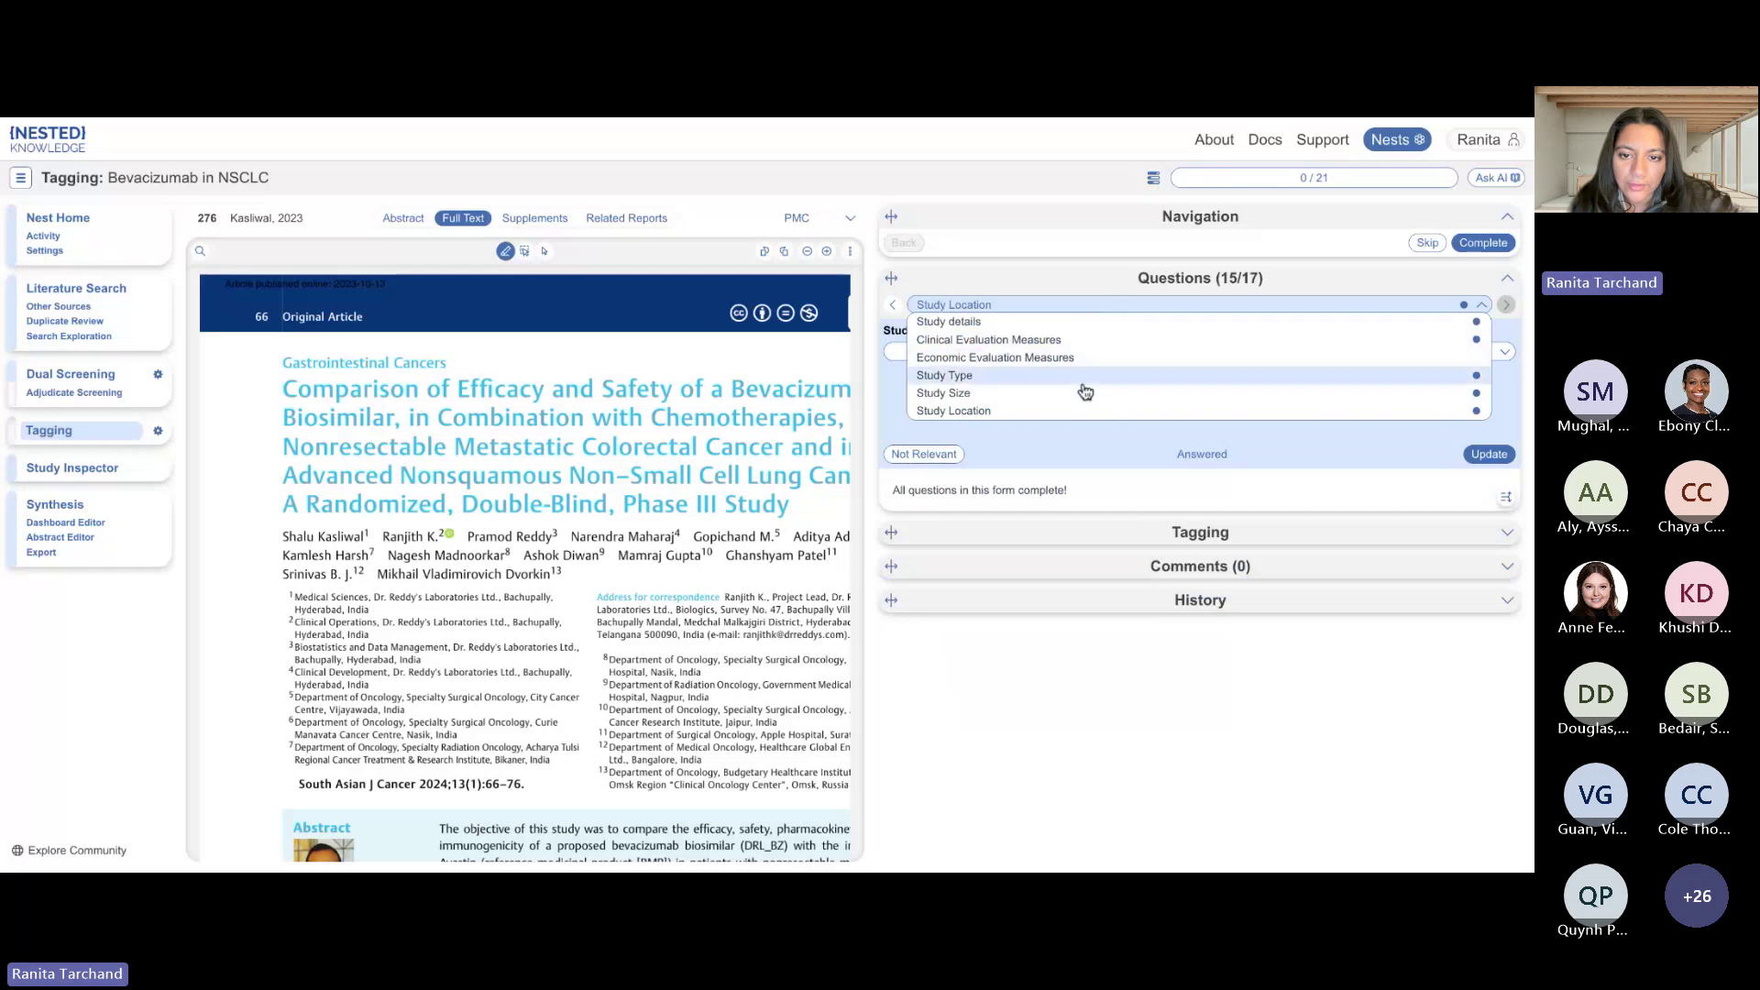
click(1045, 376)
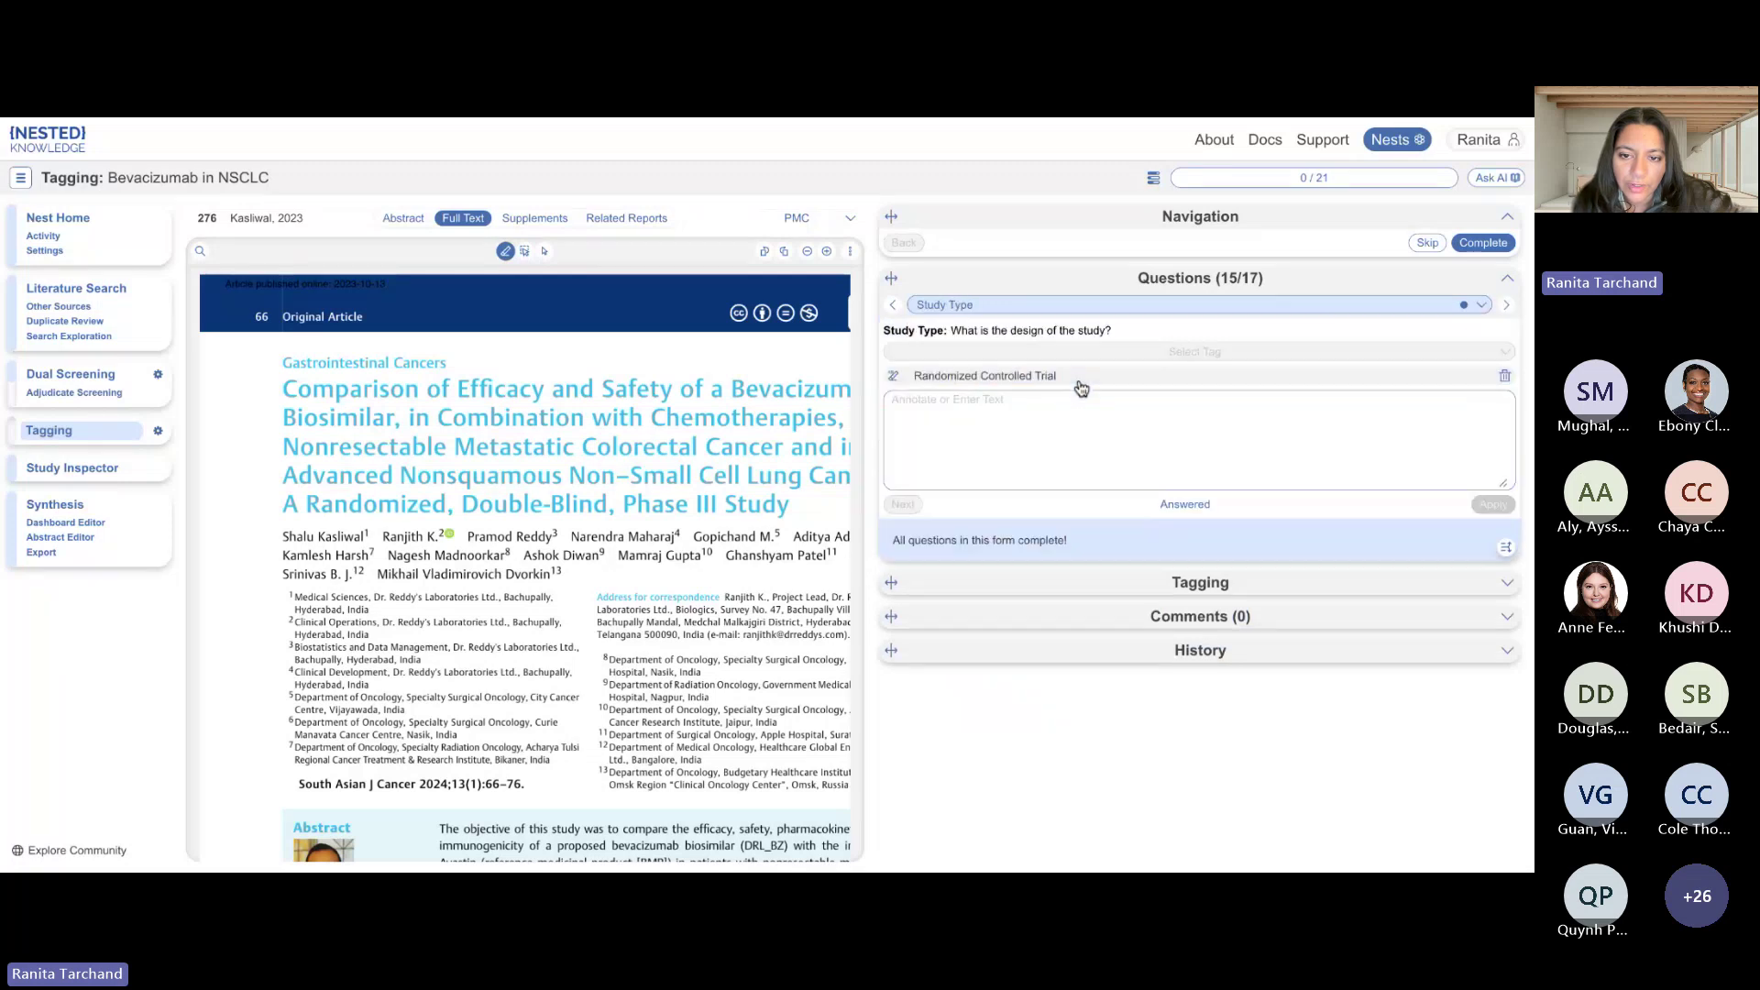
click(1039, 383)
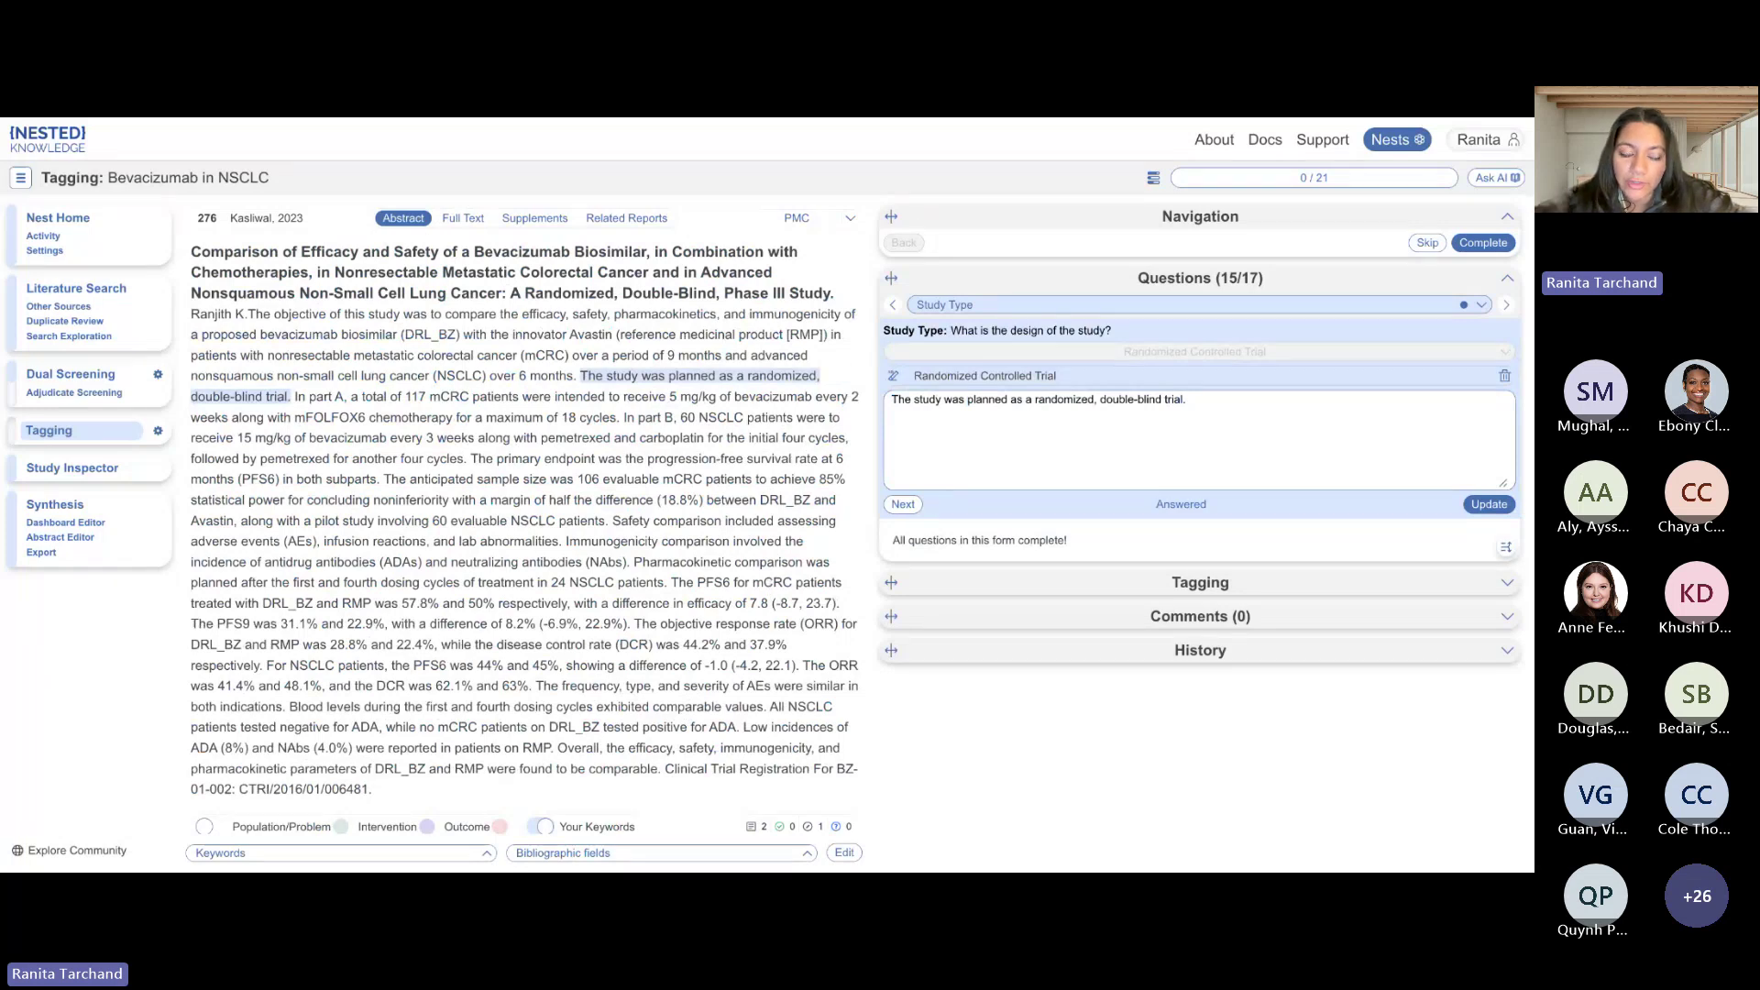
Delete the Study Type tag recursively with all its child tags from the tag hierarchy.
click(157, 430)
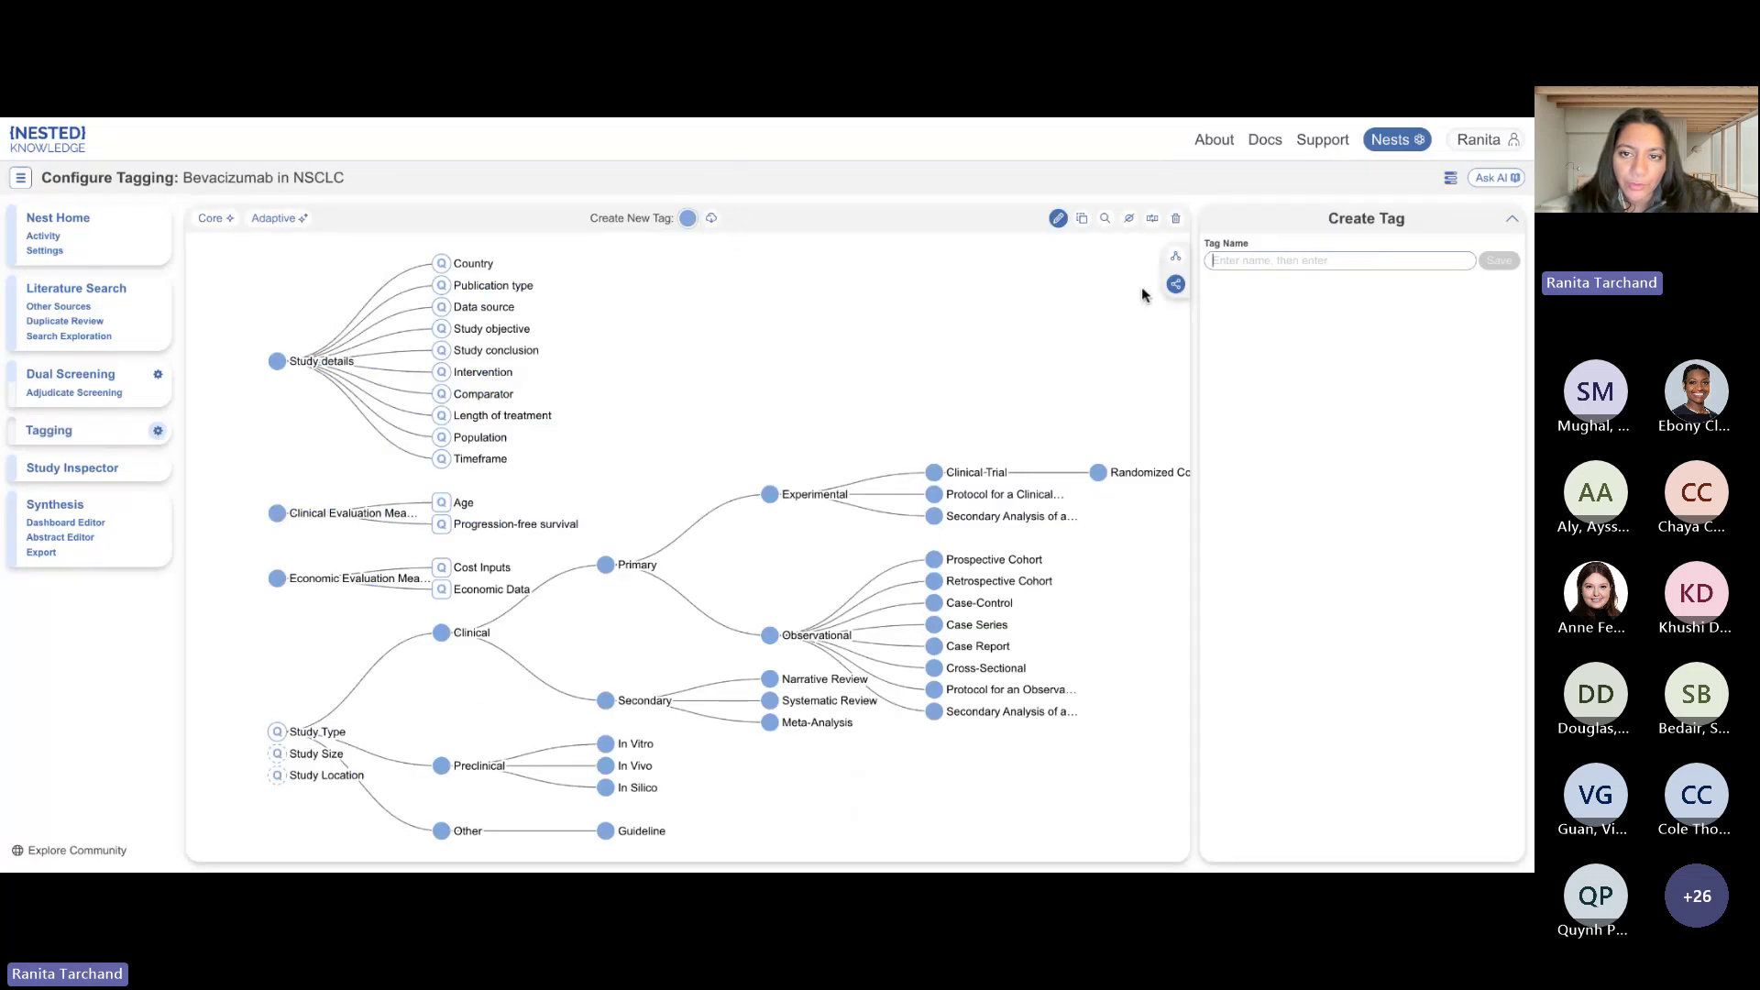
click(1178, 220)
click(278, 733)
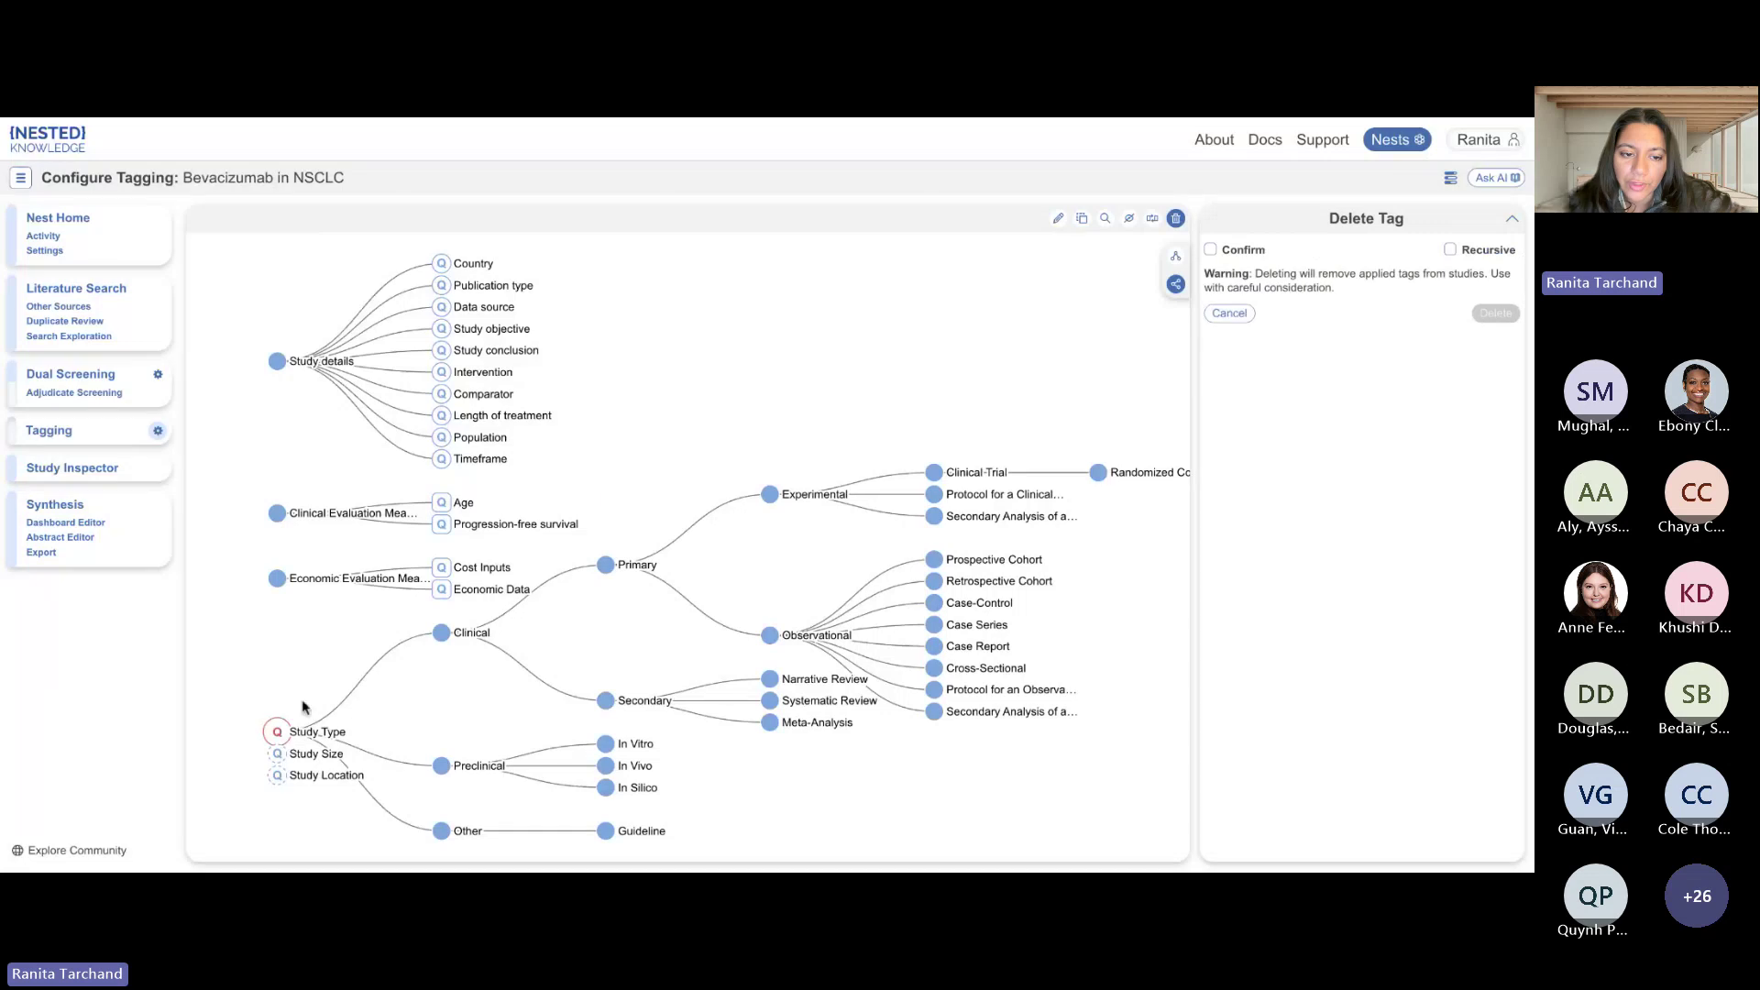
click(1210, 250)
click(1450, 250)
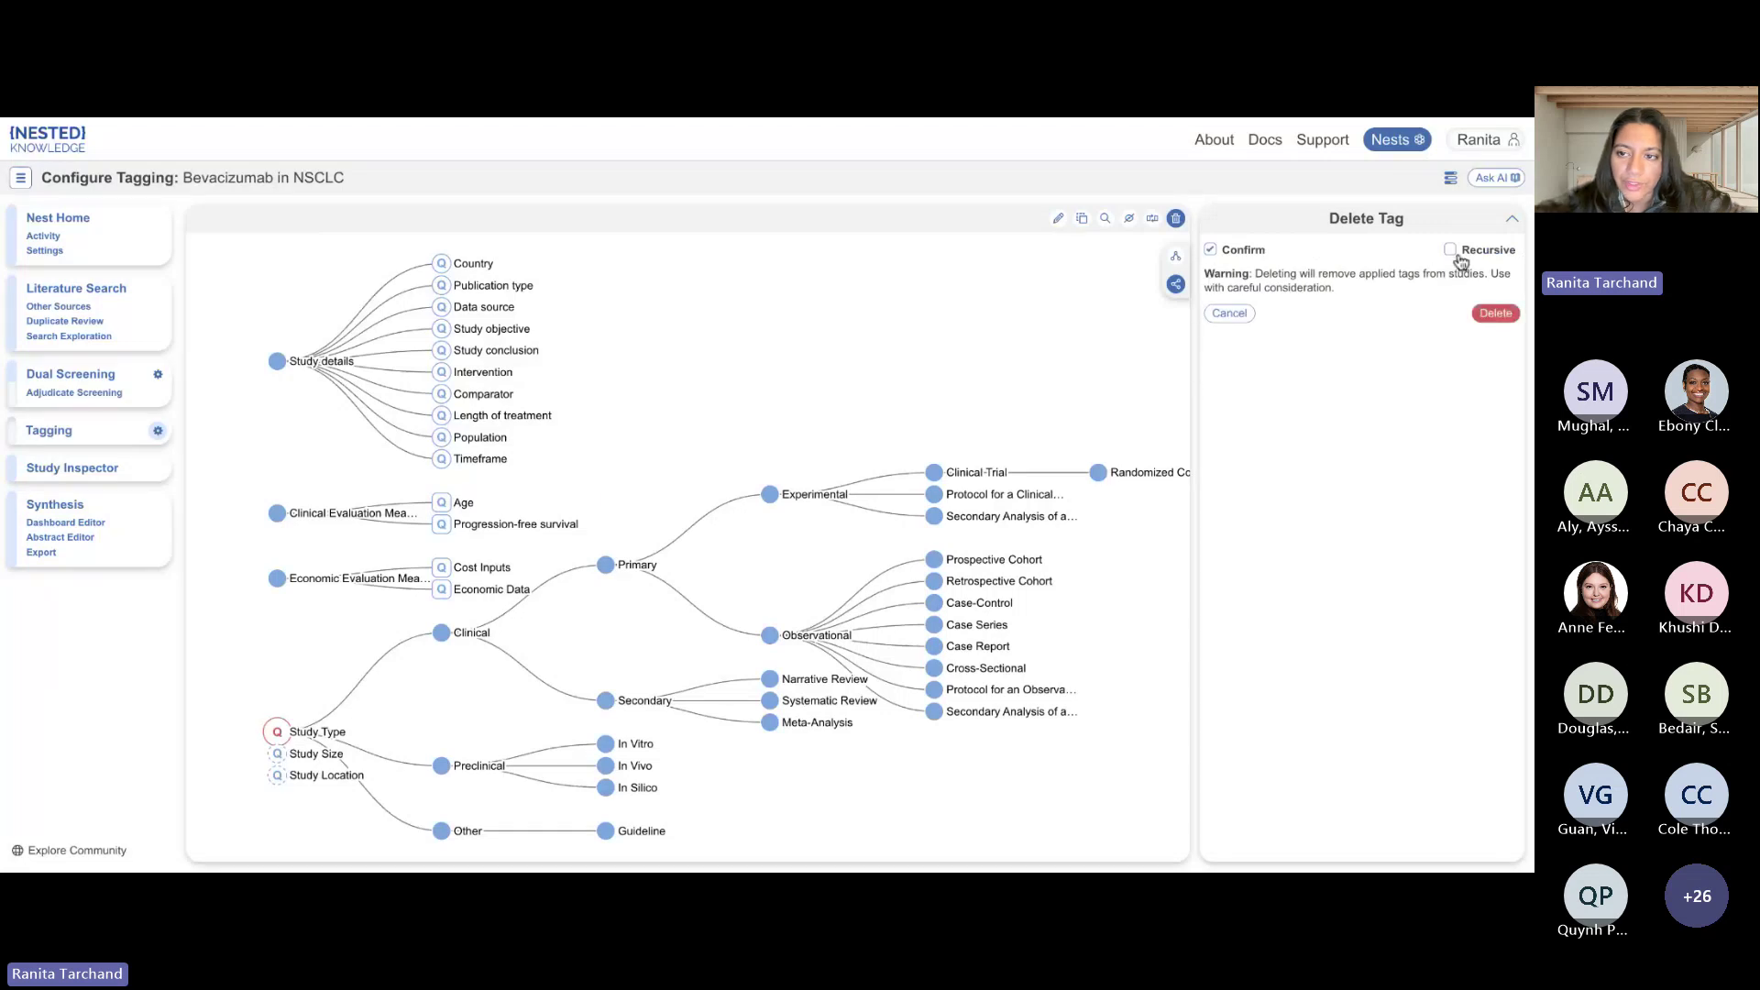
click(1513, 324)
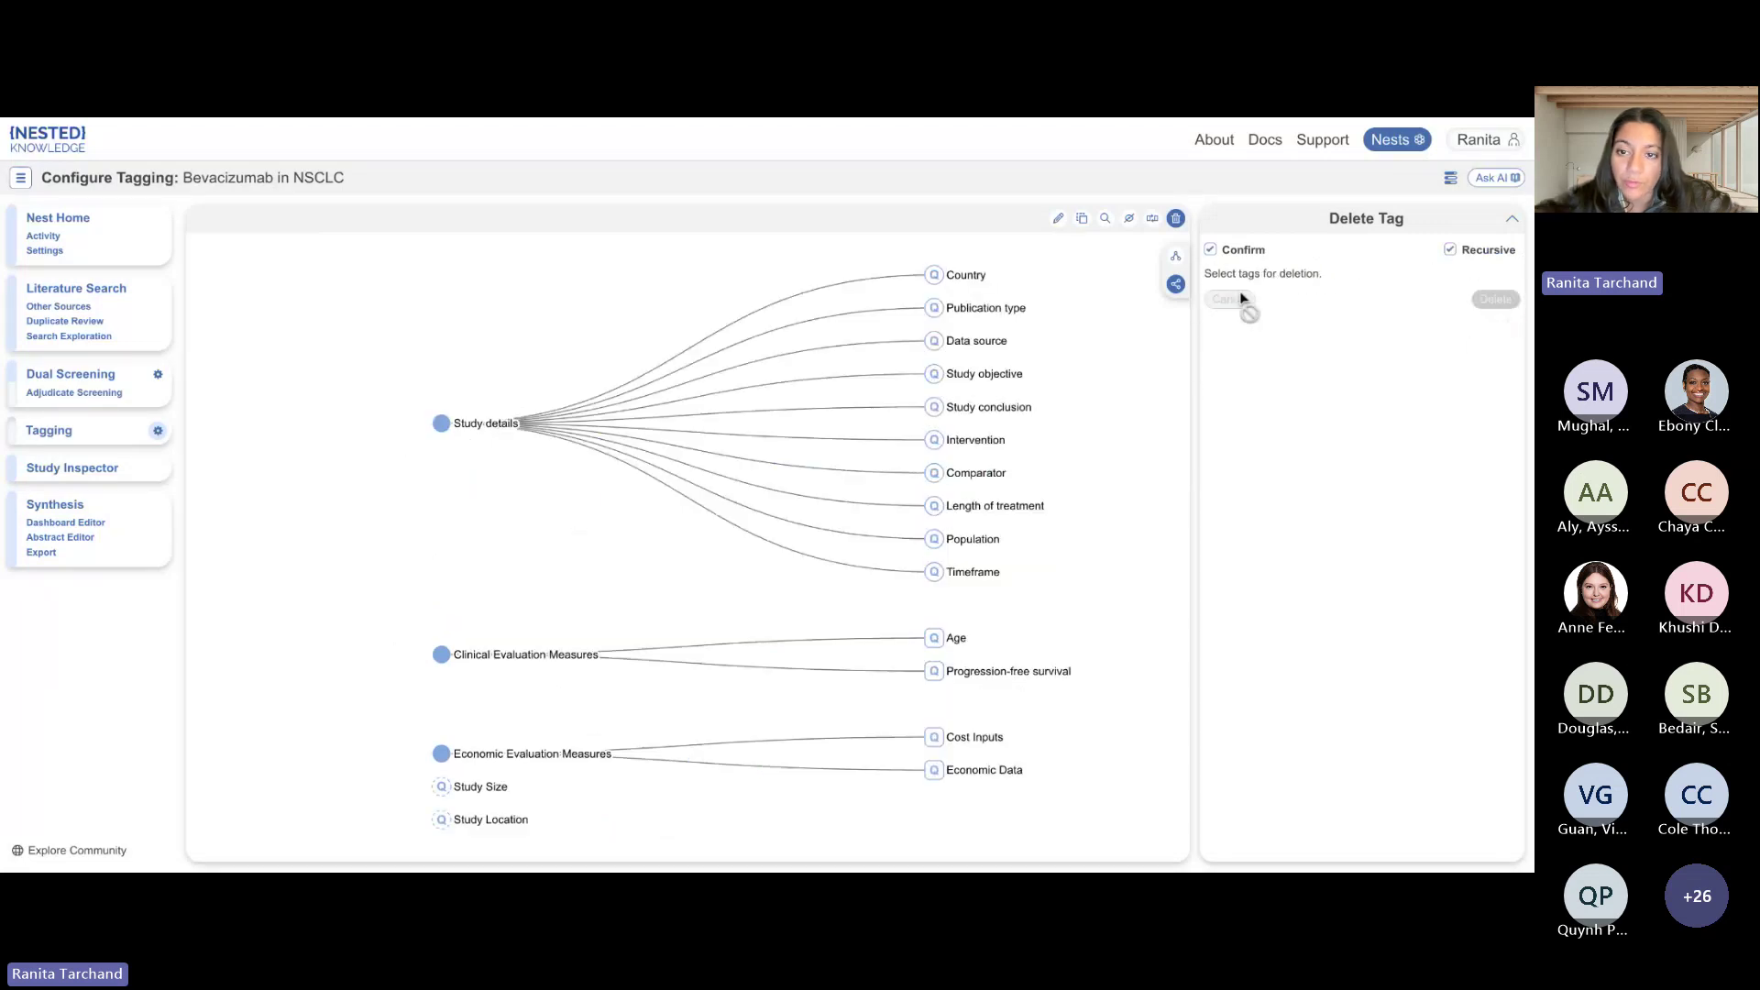
click(1229, 251)
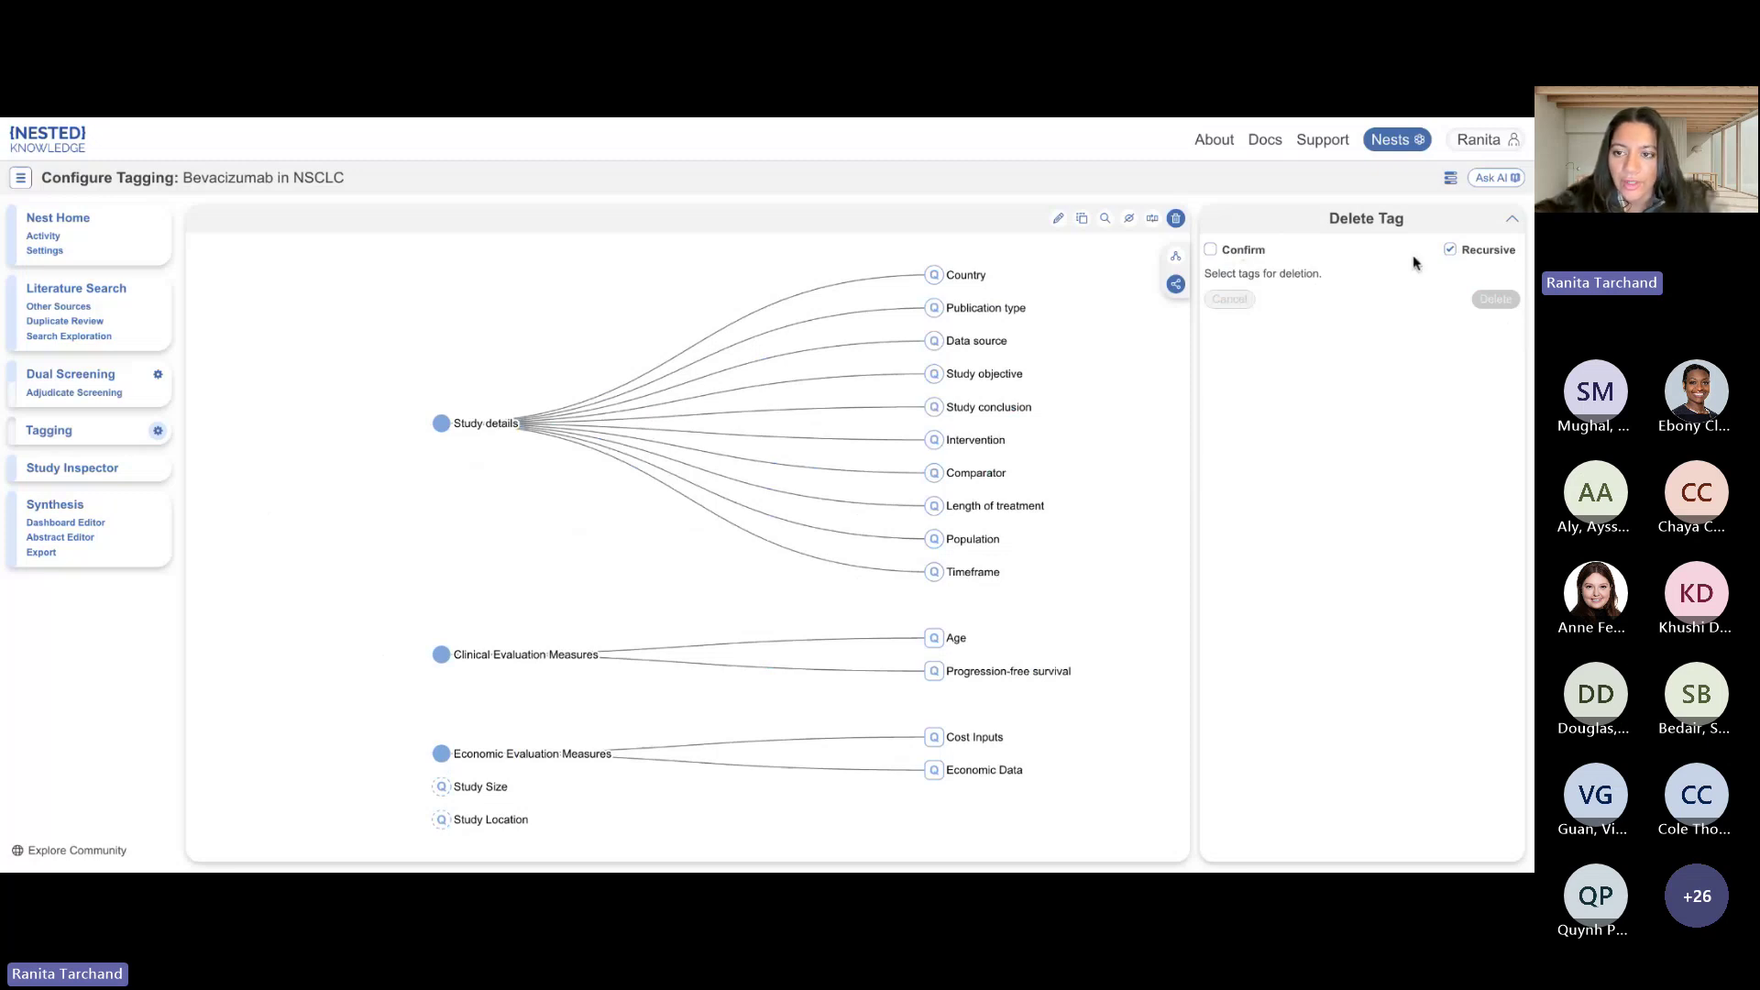
Return to editing the hierarchy and move the Study Size and Study Location tags under Study details.
click(1059, 220)
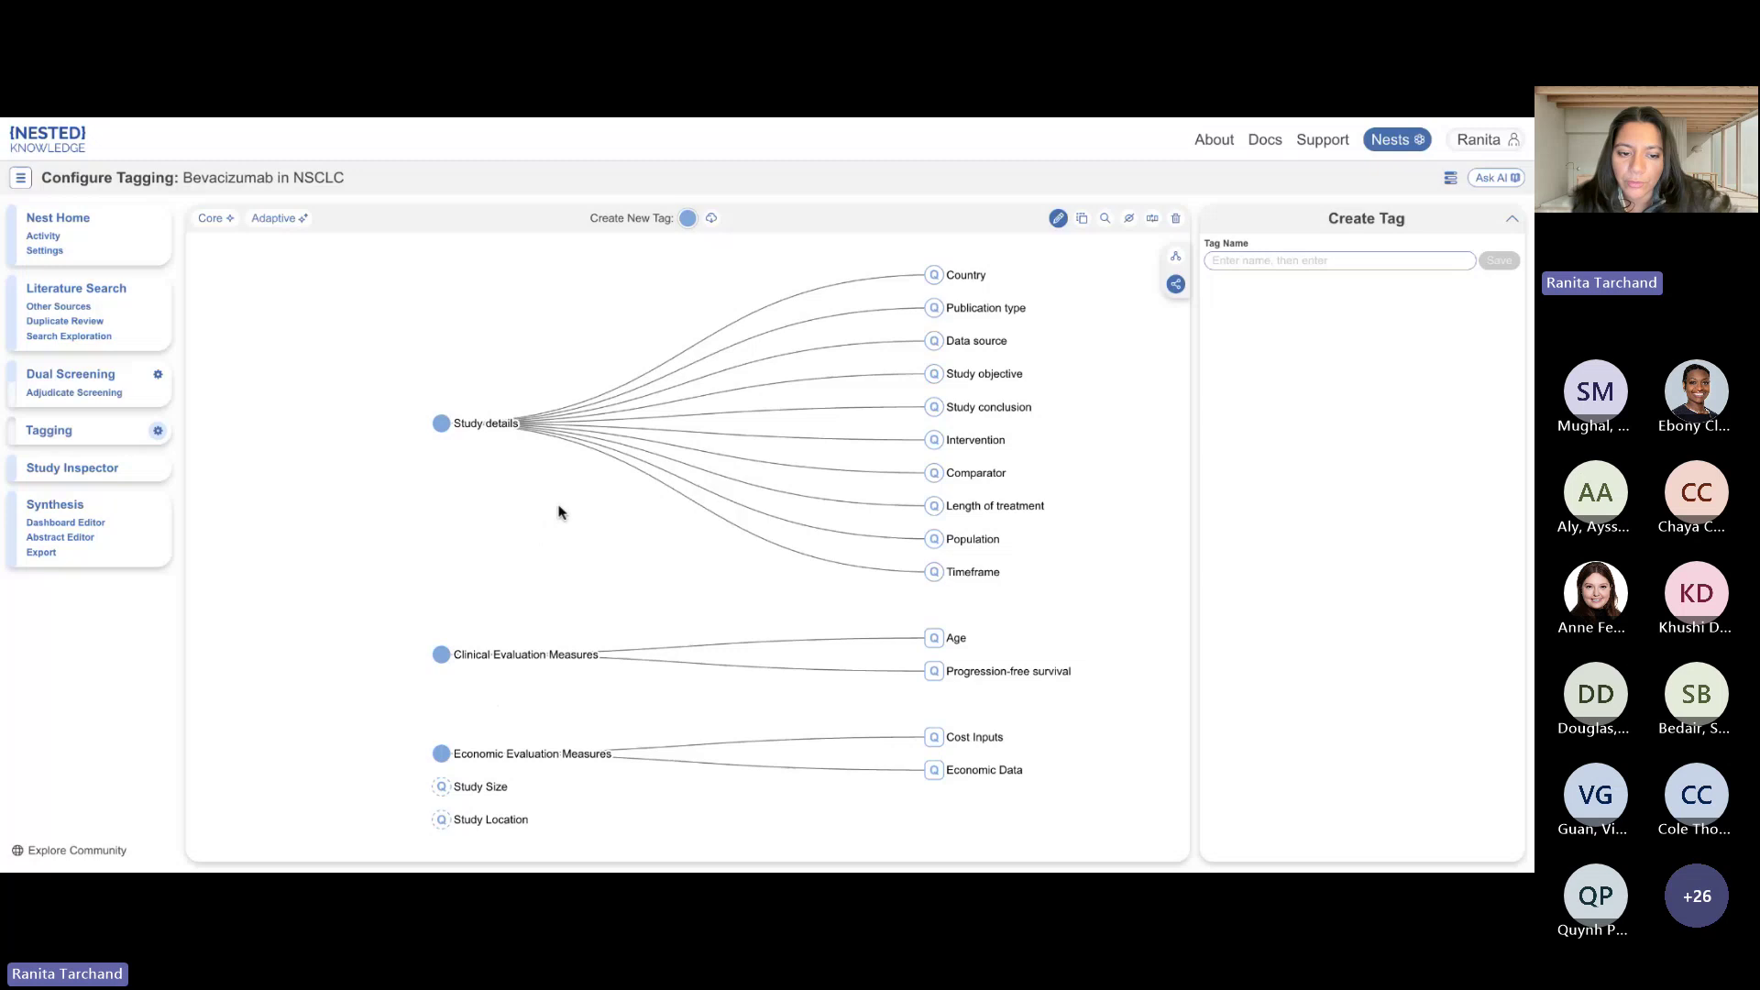
drag(441, 790, 492, 448)
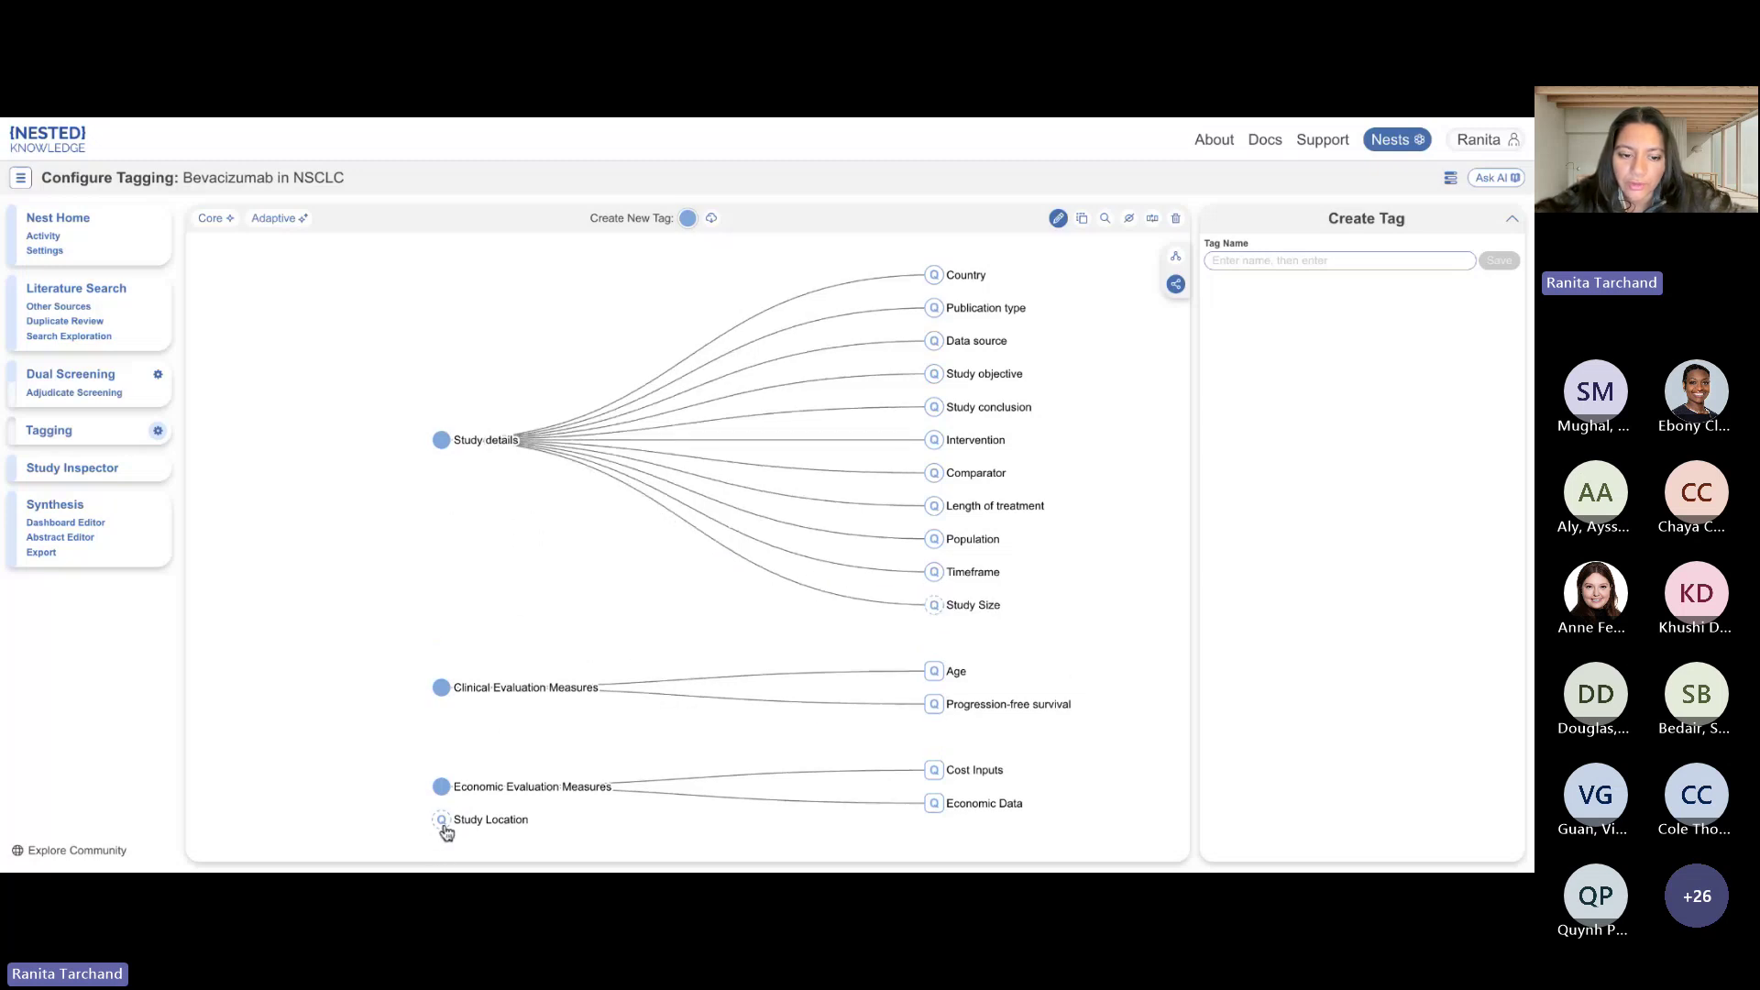
drag(441, 820, 483, 480)
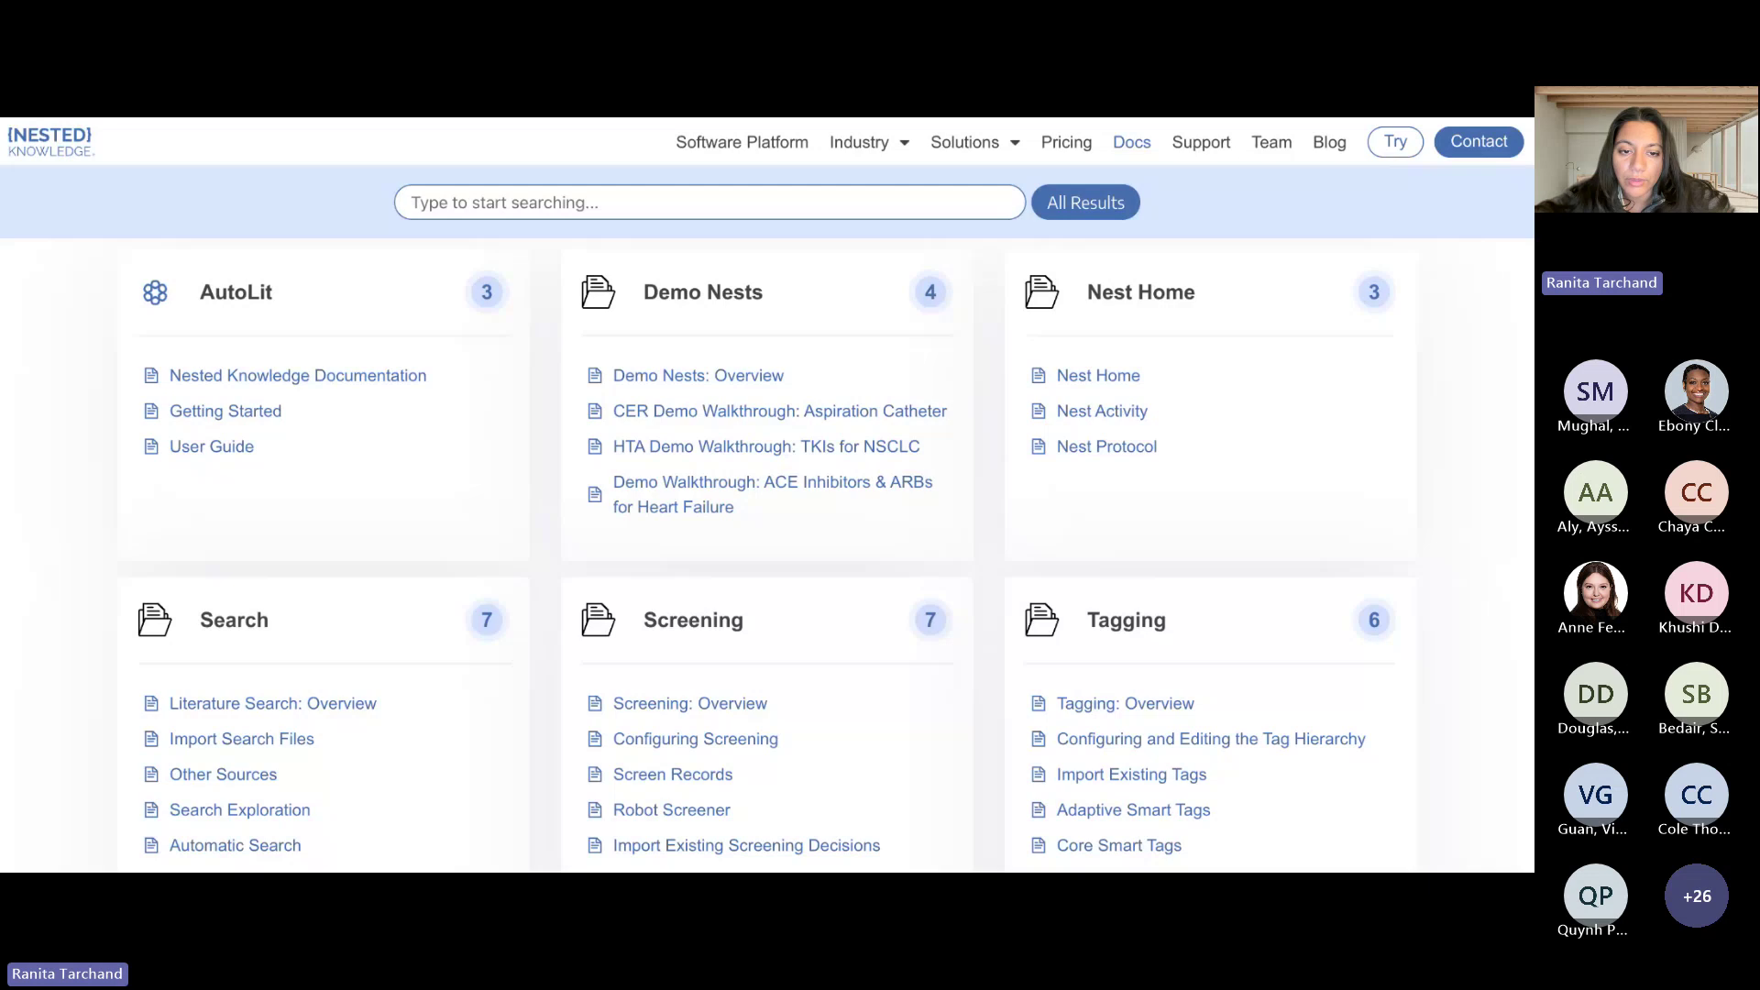
In the Nested Knowledge documentation, open Tagging: Overview and read its guidance on configuring tags and using Core and Adaptive Smart Tags.
scroll(1136, 486, down, 3)
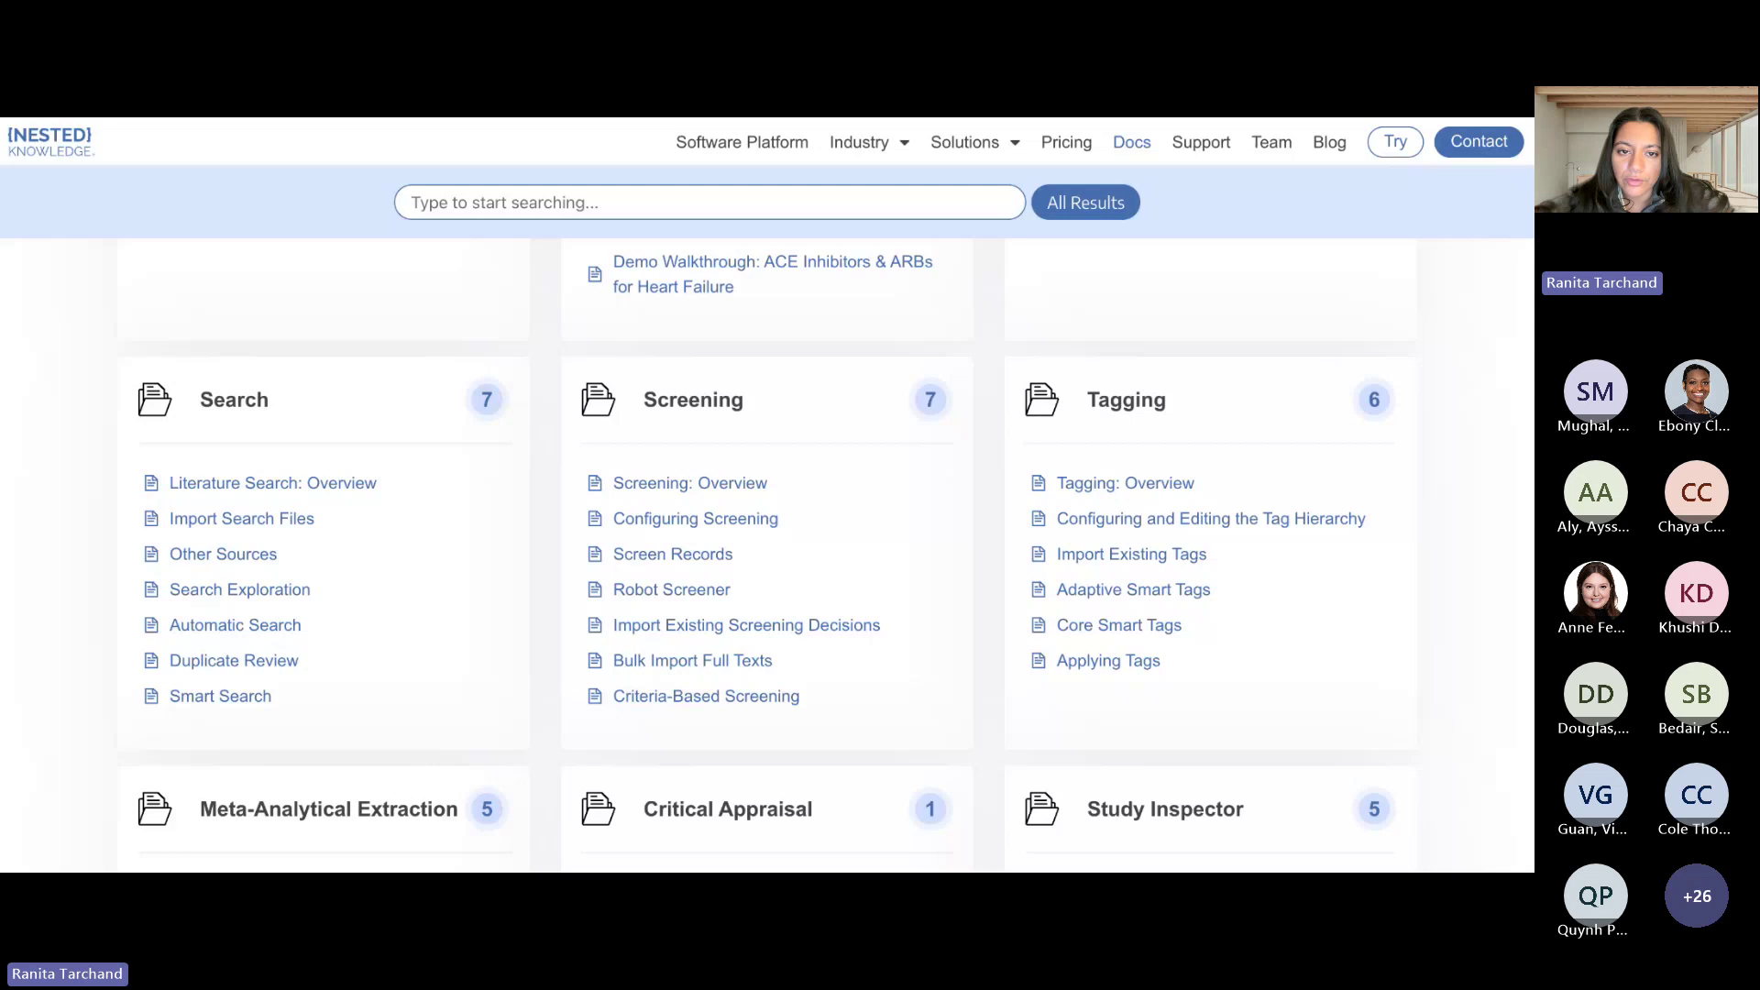
click(1124, 483)
scroll(664, 660, down, 4)
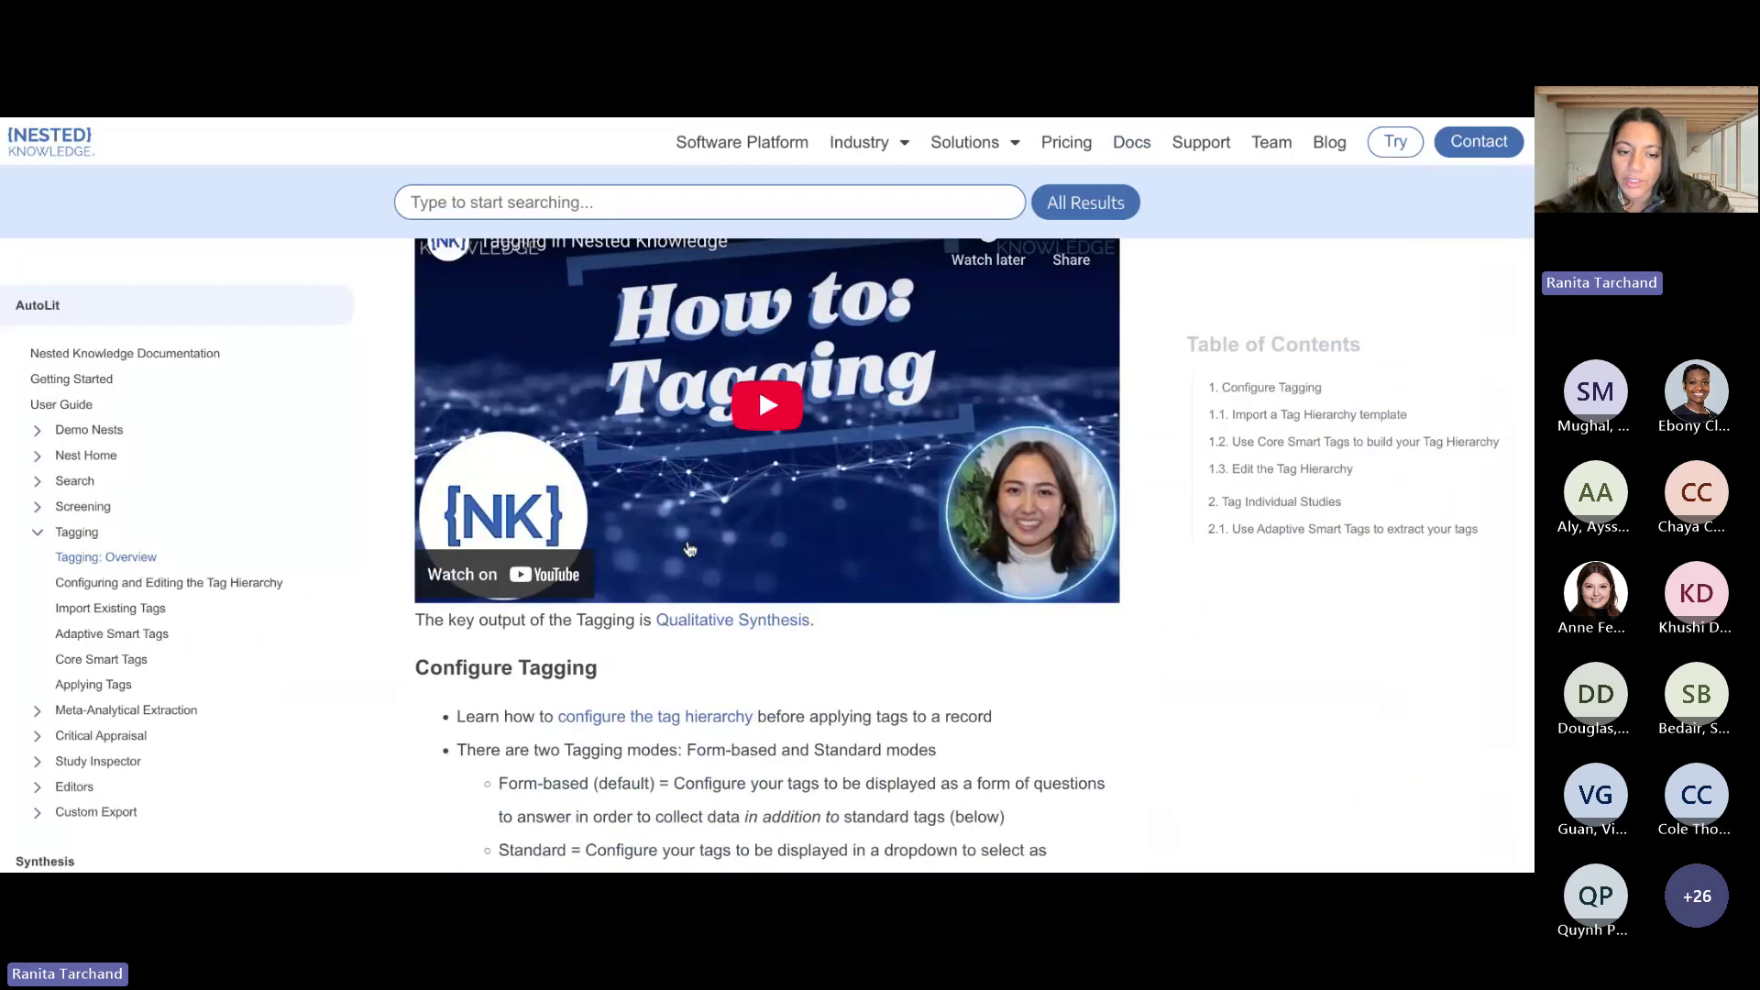
scroll(689, 548, down, 8)
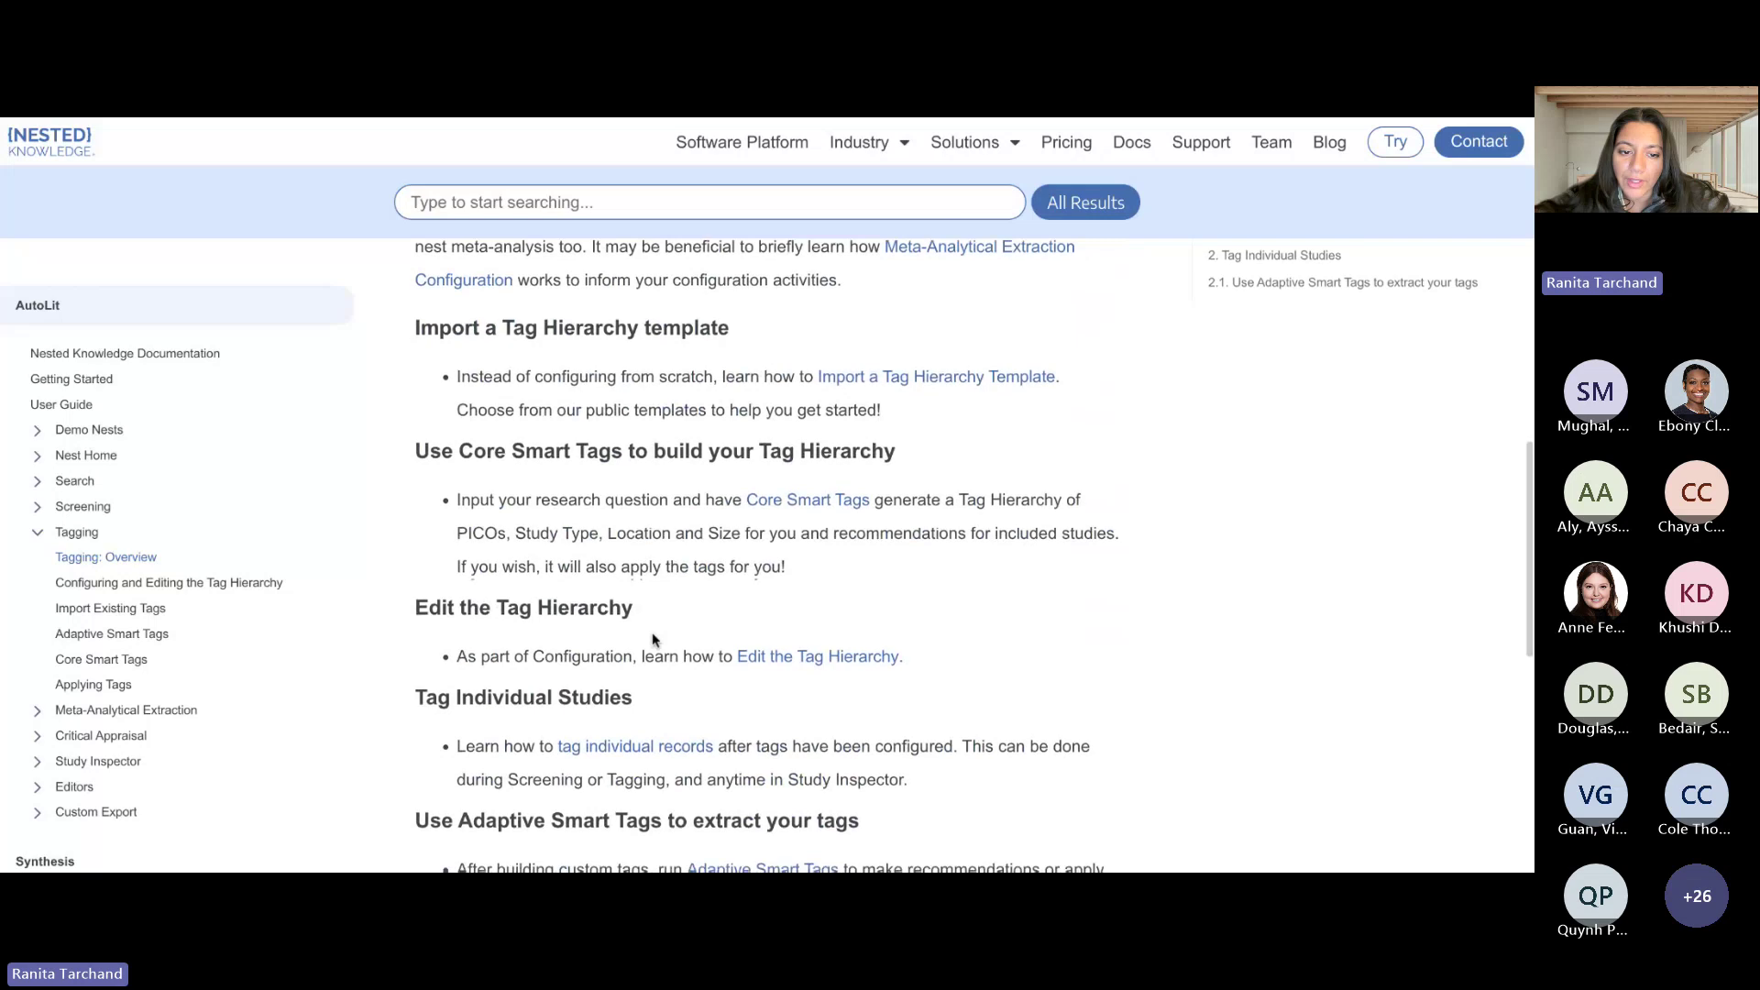
scroll(652, 639, down, 5)
scroll(652, 636, up, 6)
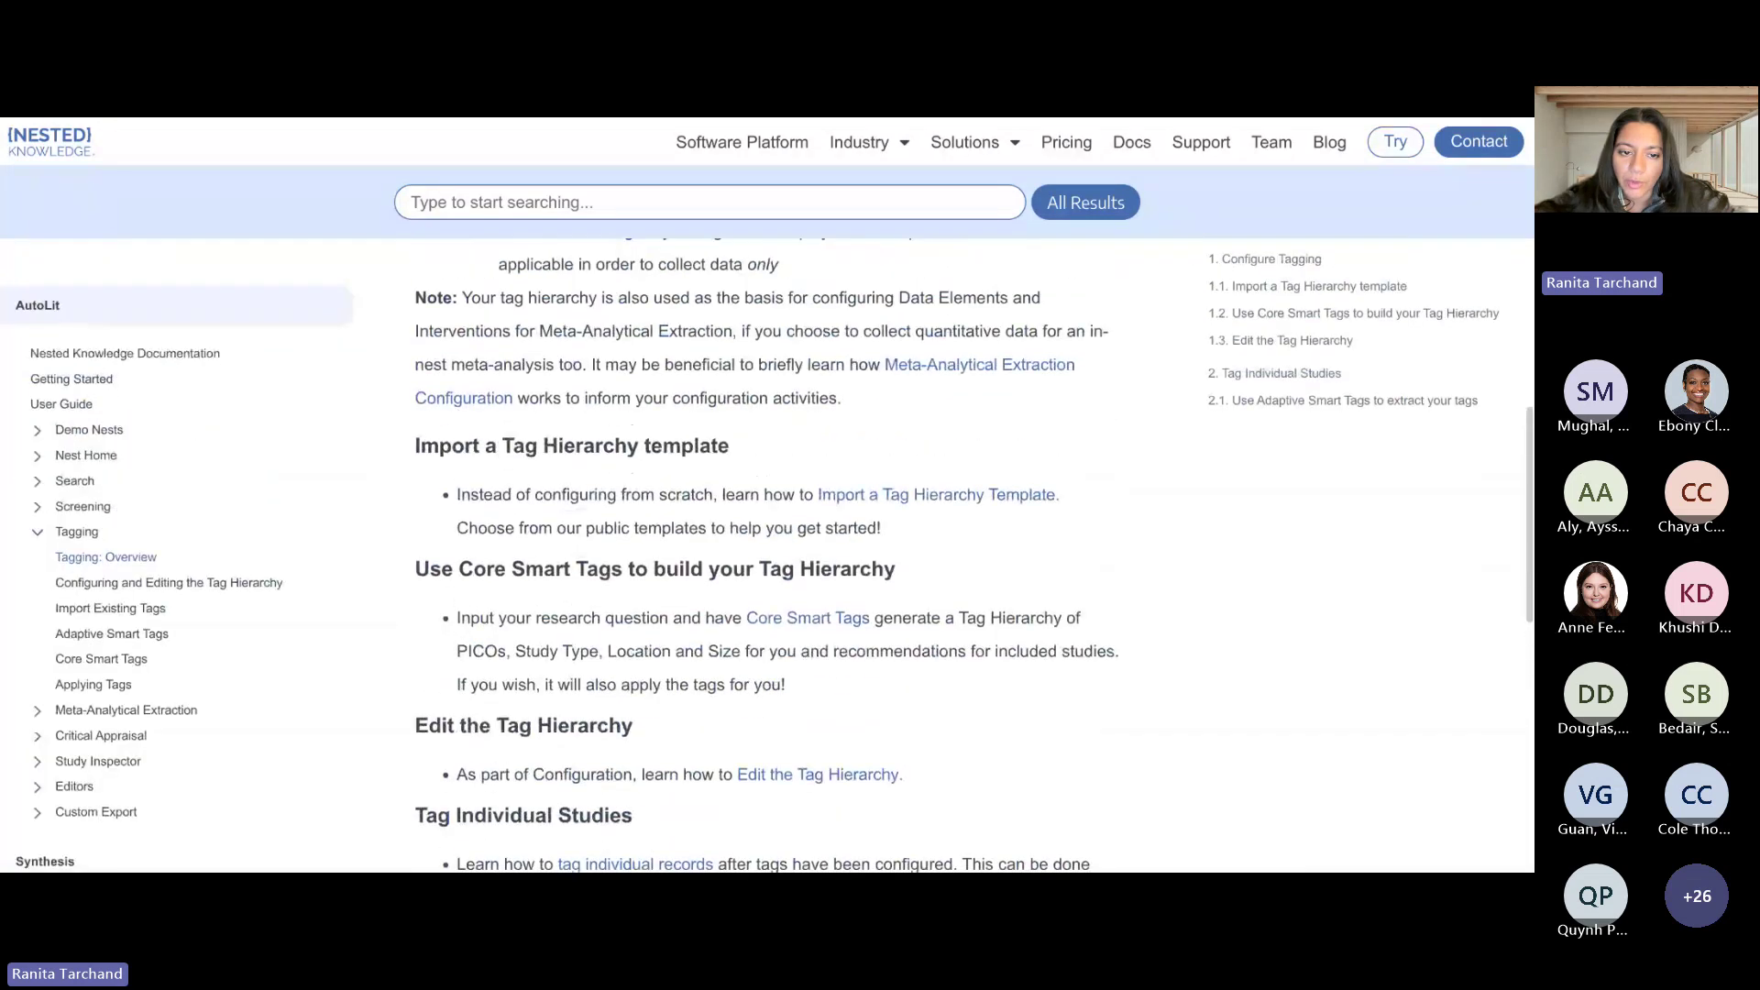
scroll(768, 550, up, 6)
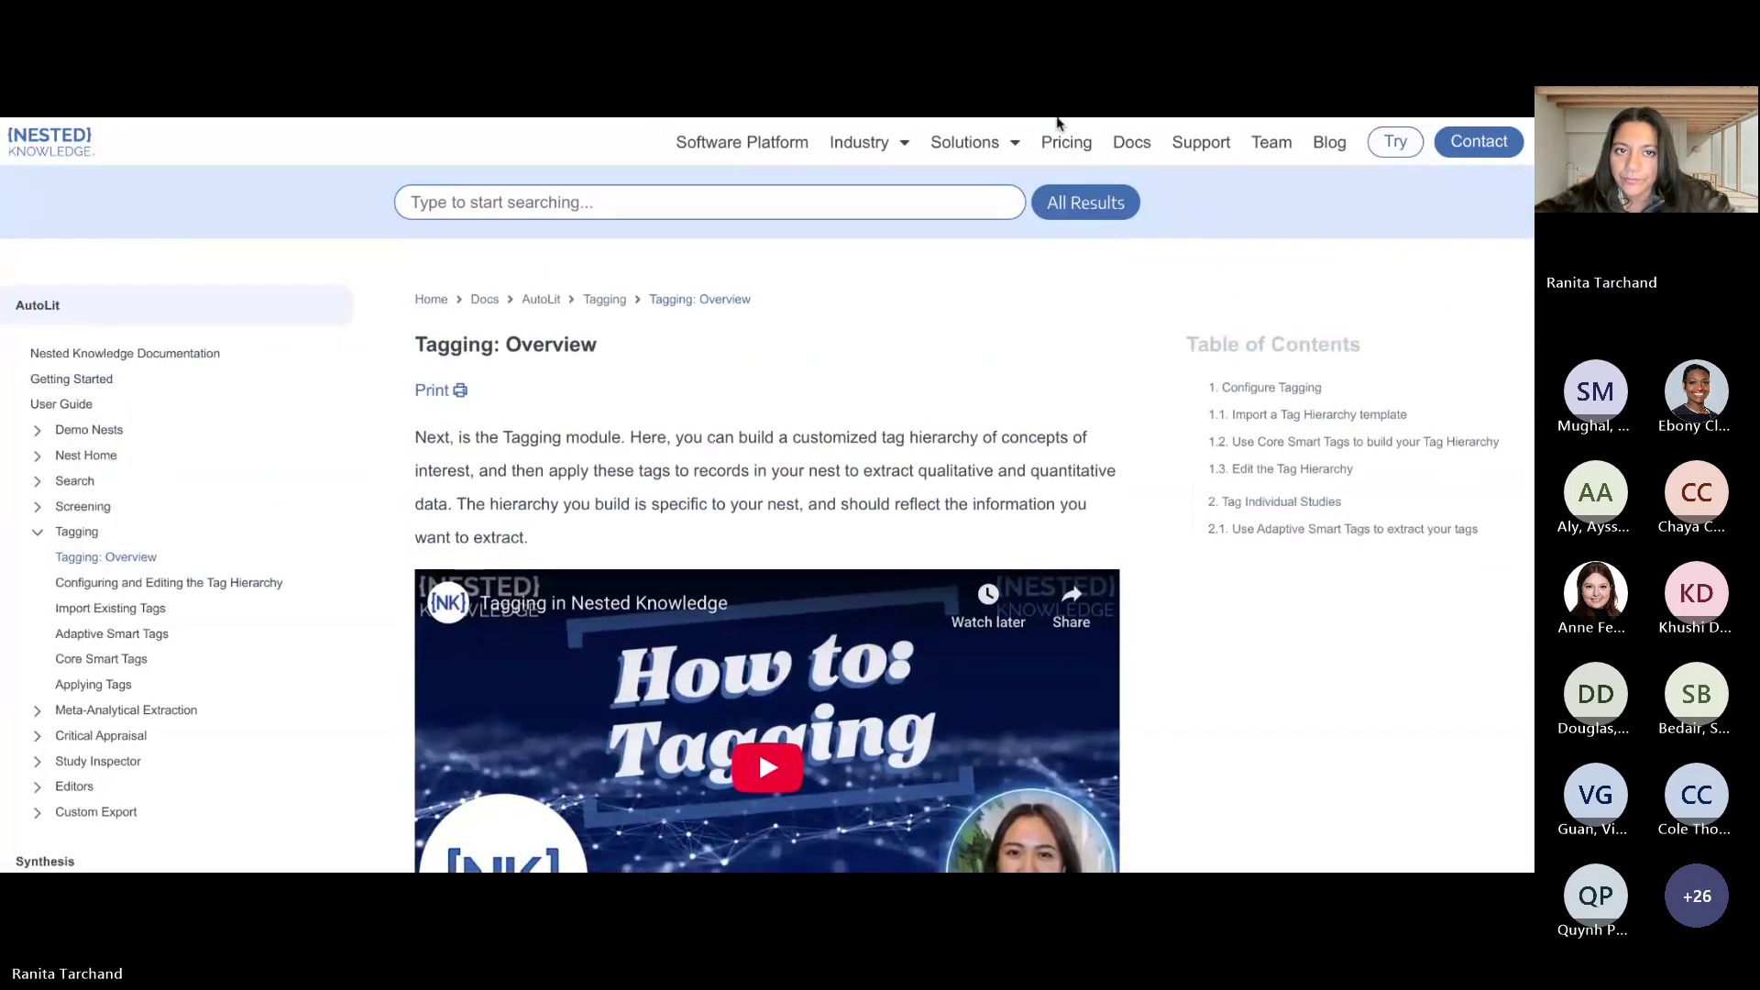